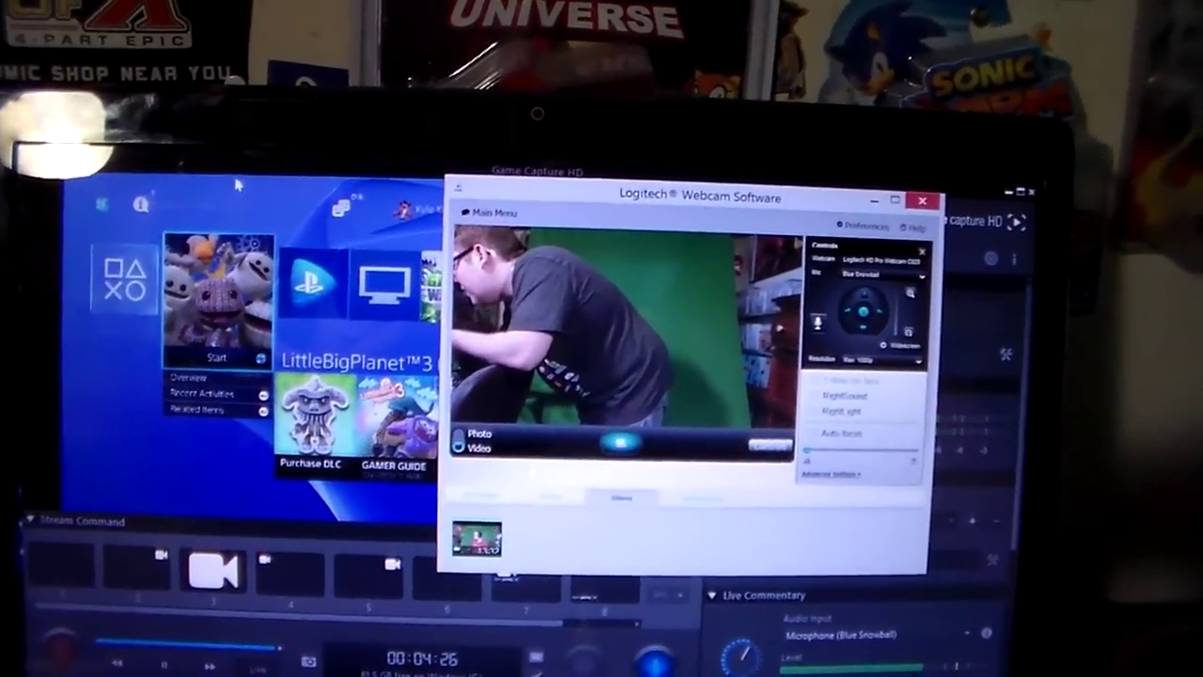
click(237, 185)
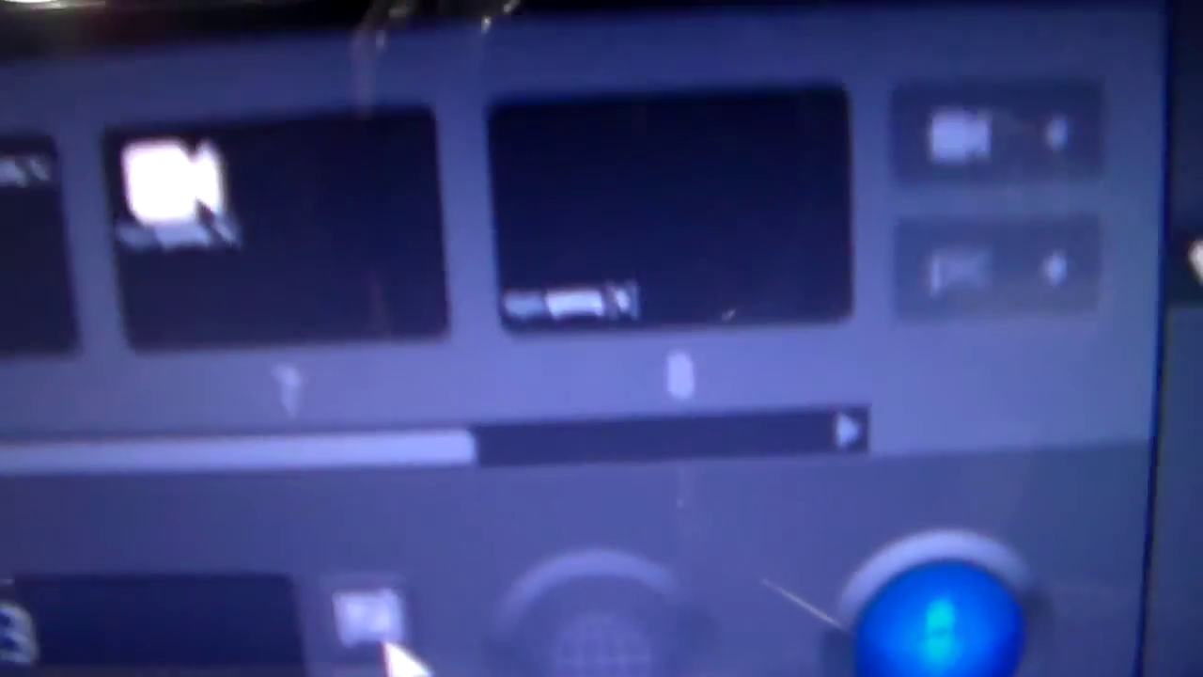
click(319, 590)
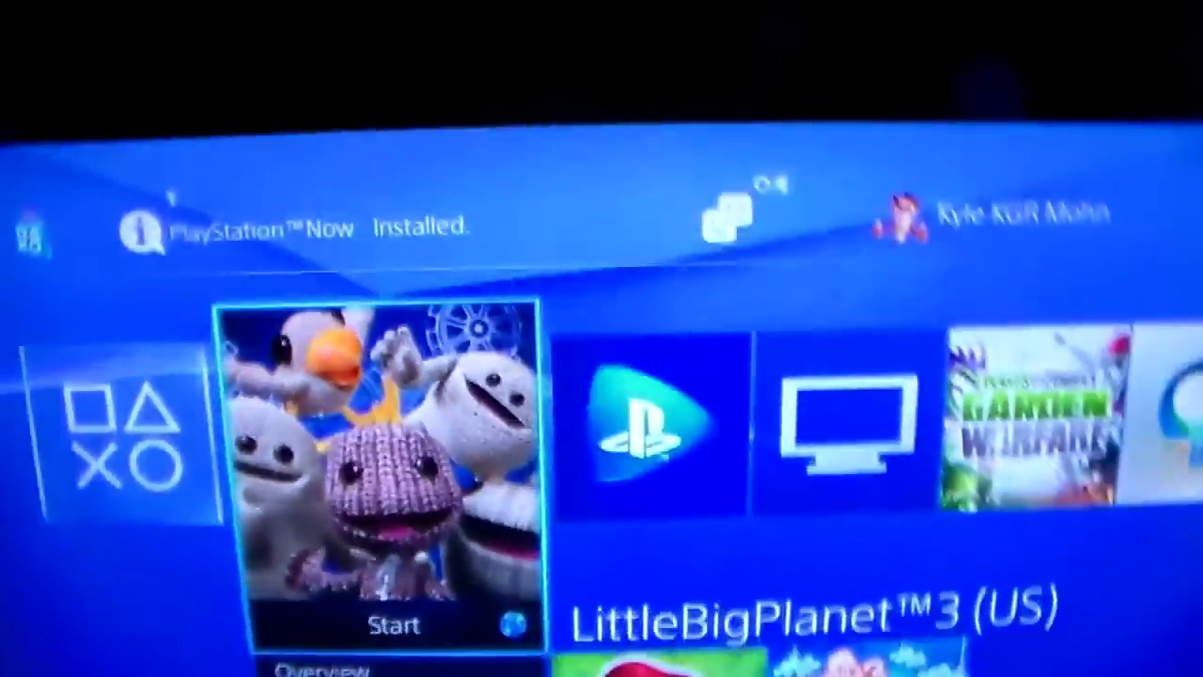
- Open the PlayStation 4 system settings, look at the HDCP option, and return to the home screen
key(Right)
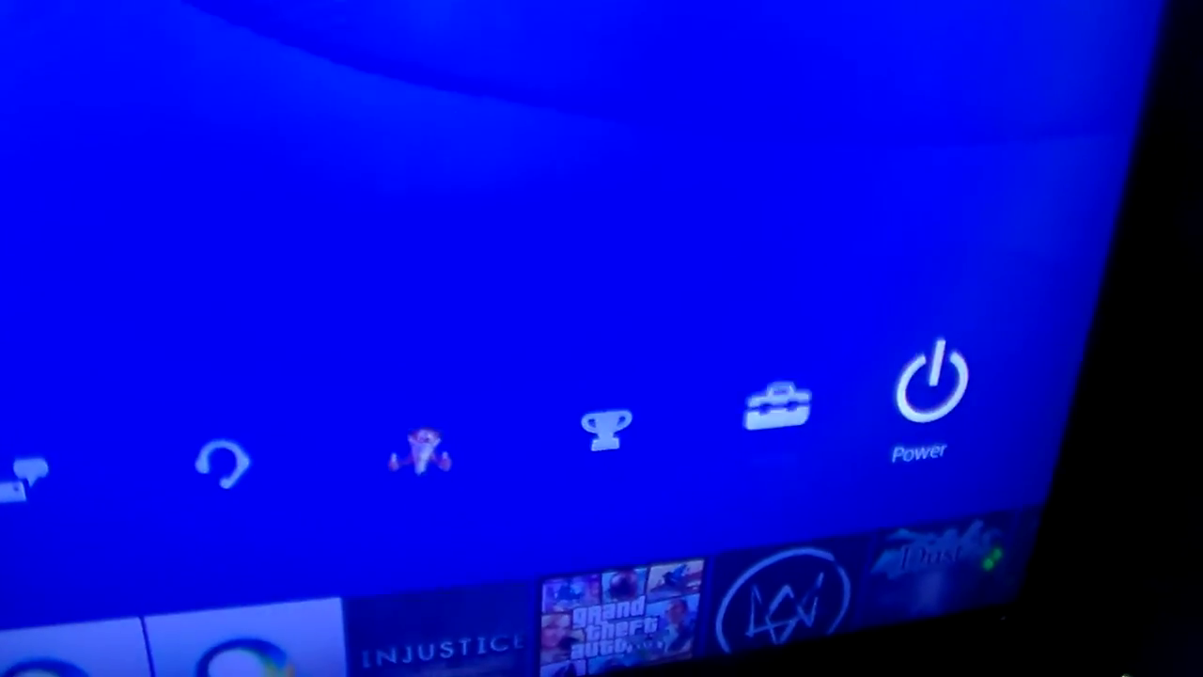
key(Left)
key(Return)
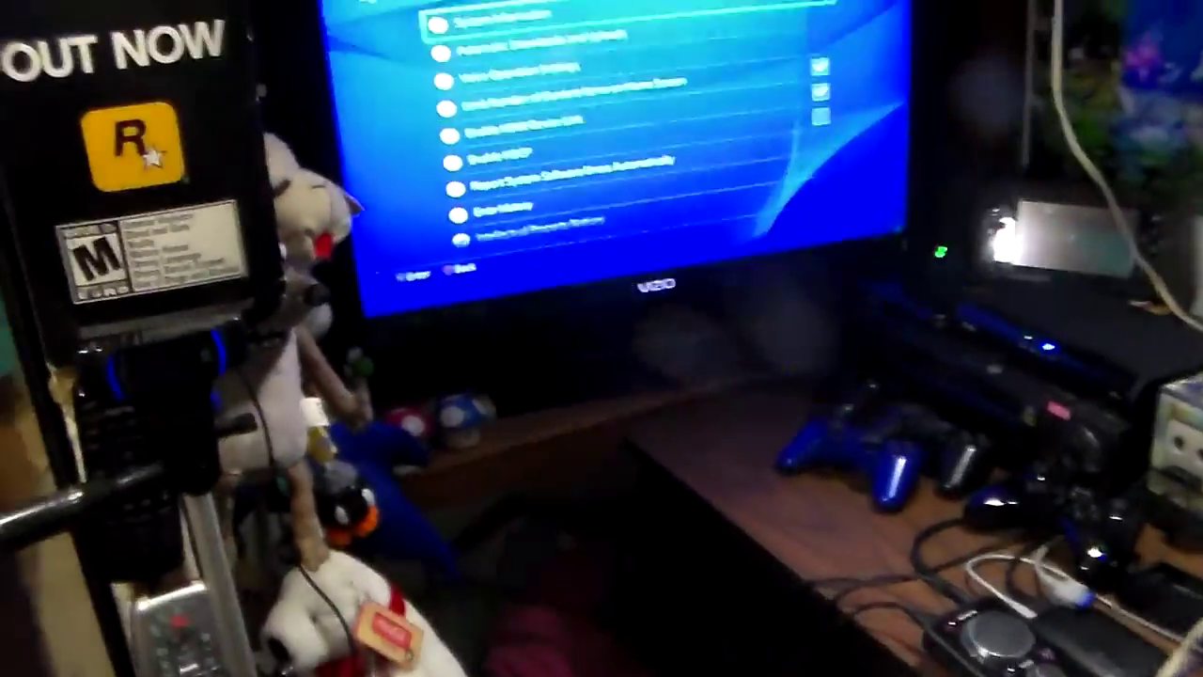
key(Escape)
key(Escape)
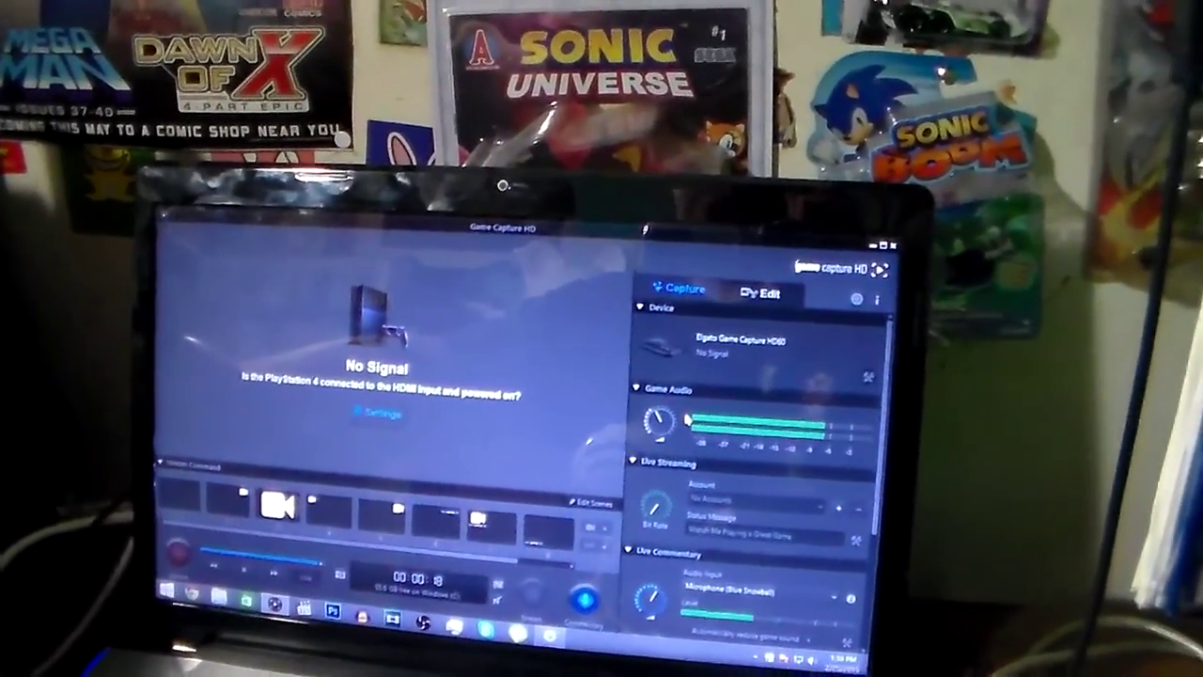
- Review the Game Capture HD device settings, including the capture profile, Allow 60 fps and the advanced TV Compatibility value
click(381, 412)
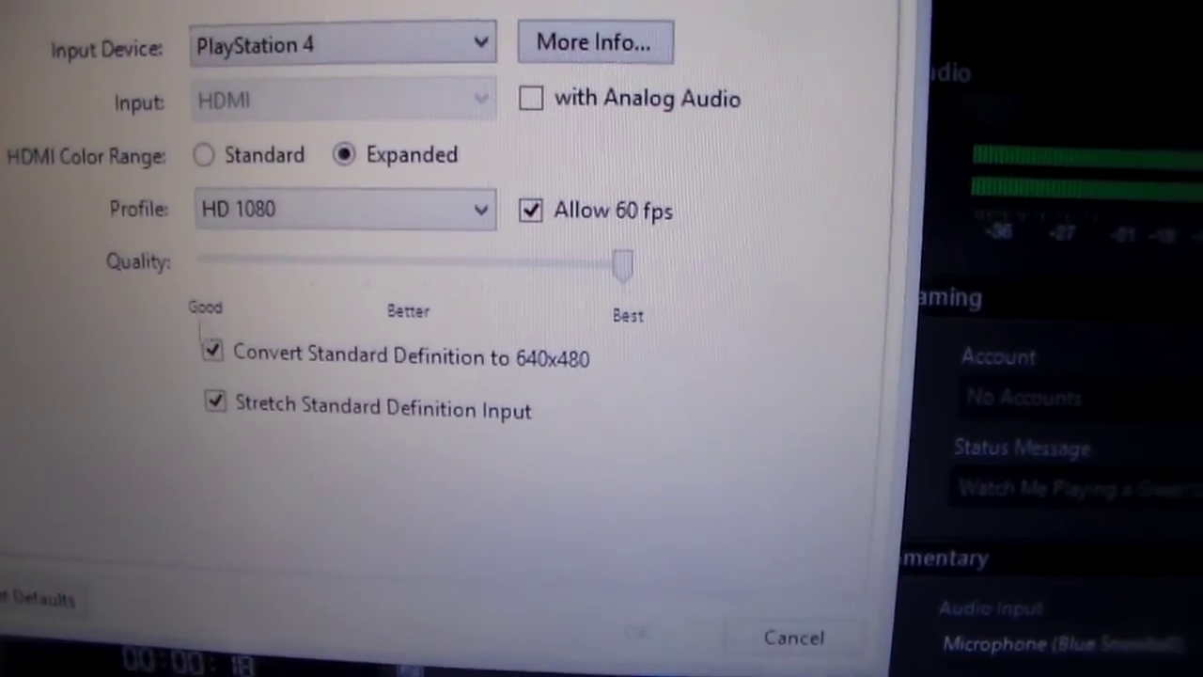
click(243, 322)
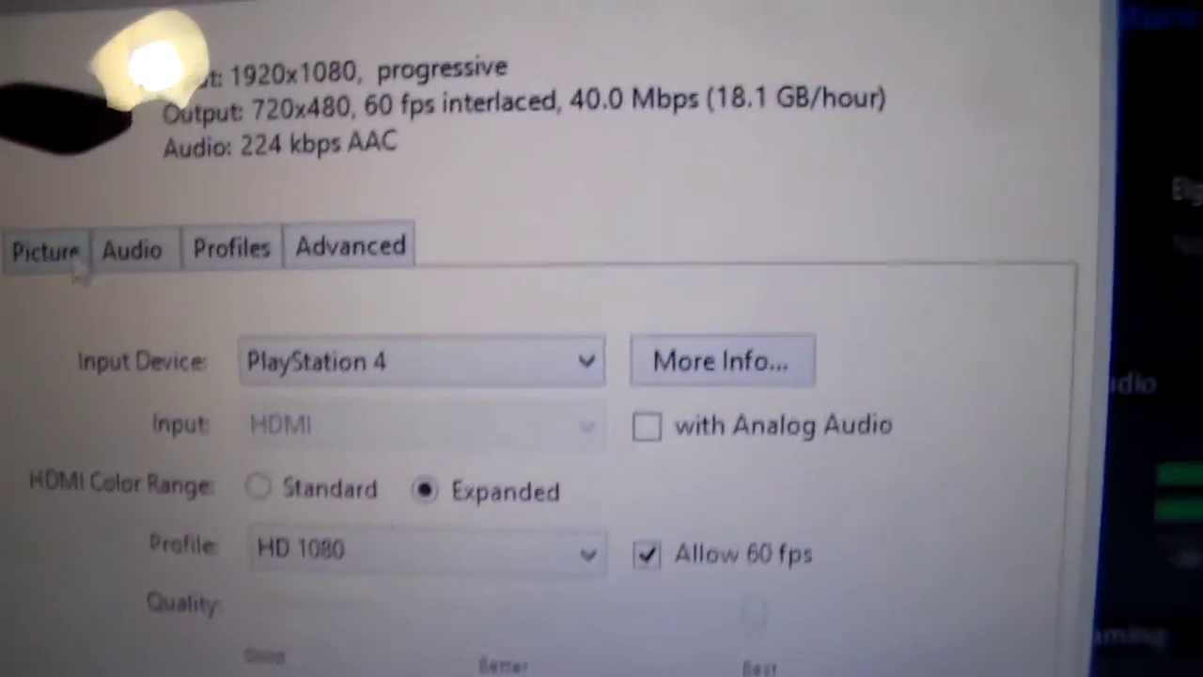
click(227, 201)
click(243, 169)
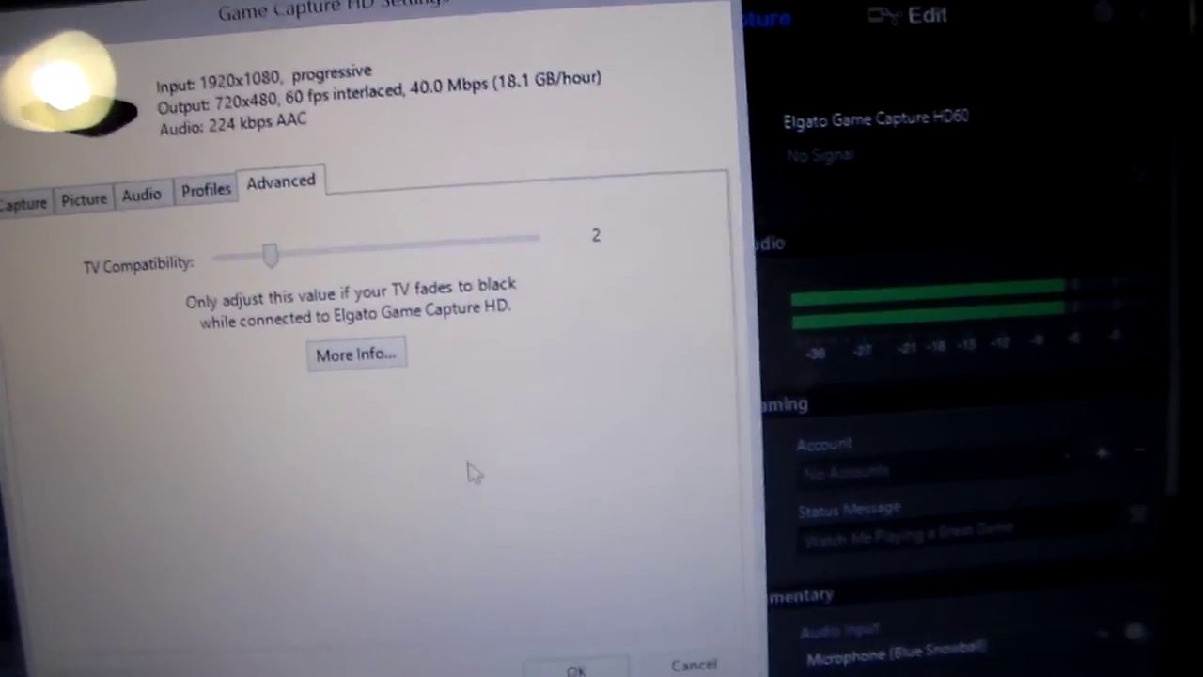
click(573, 665)
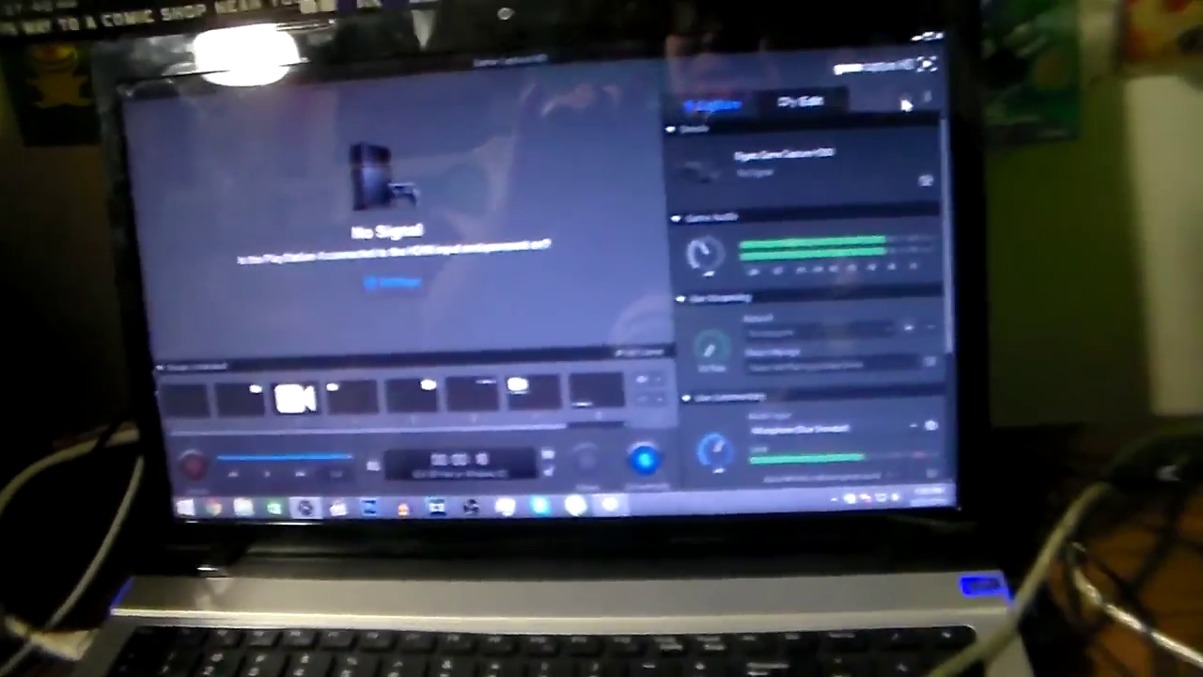
- Review the Game Capture HD file export preferences for webcam and live commentary, and switch to Edit mode
click(1166, 168)
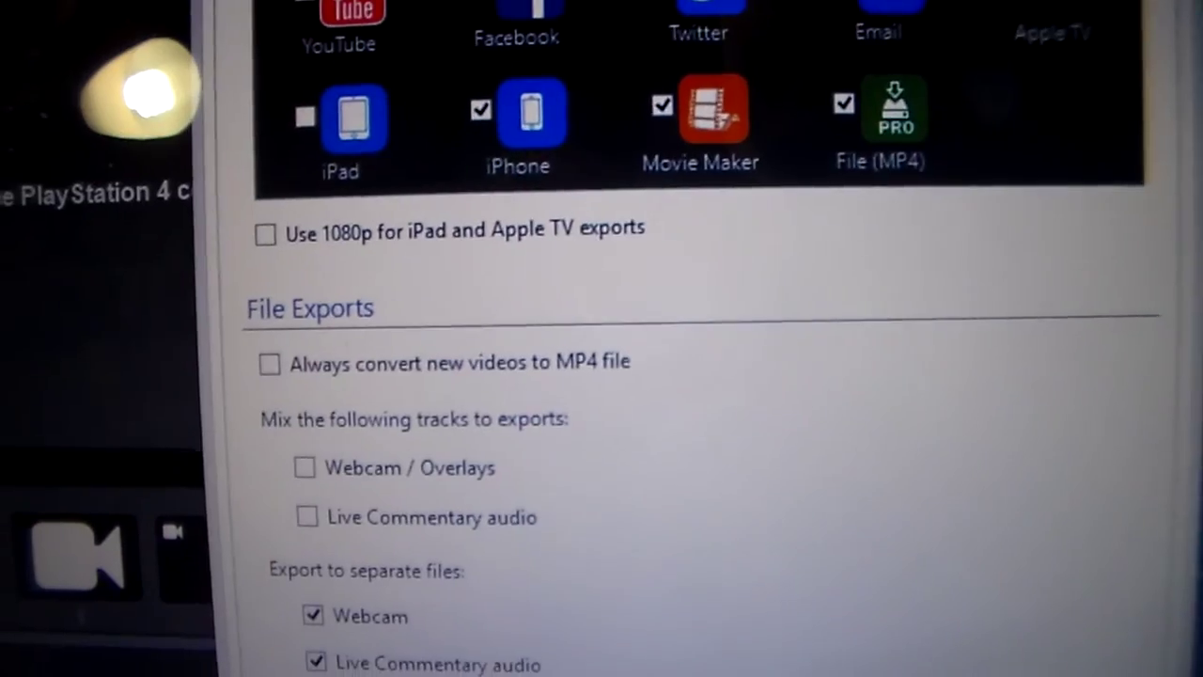
key(Escape)
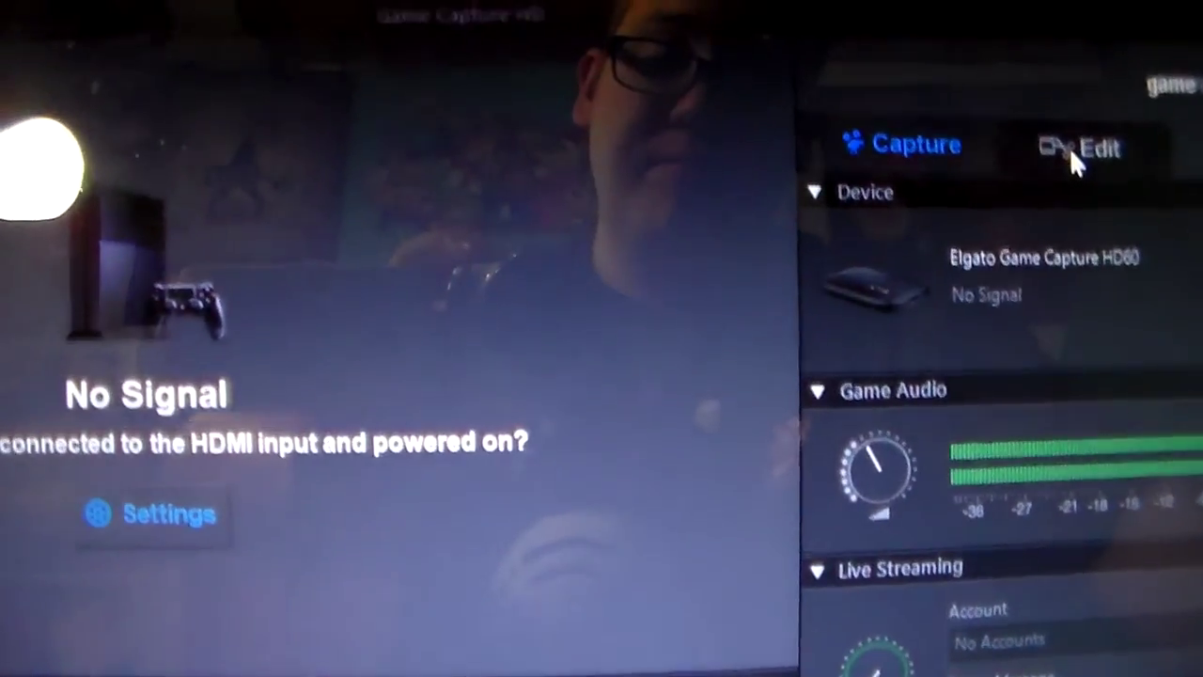
click(1073, 148)
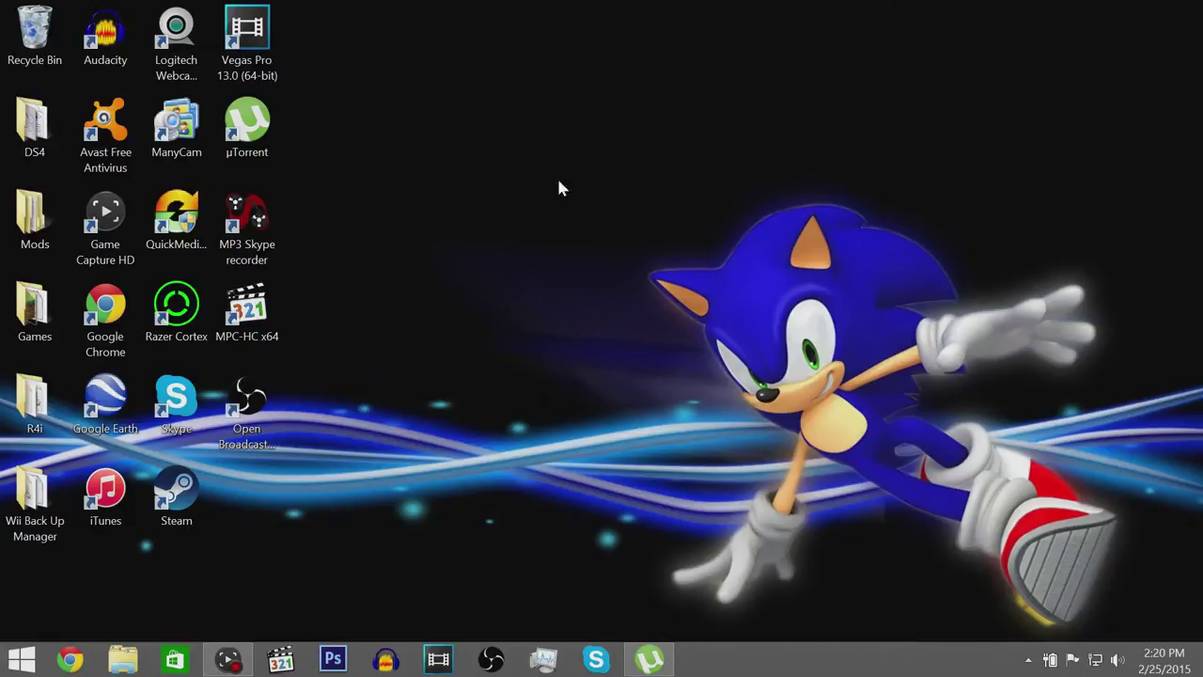
- Open Audacity and the Videos folder, and arrange the folder window beside Audacity
click(395, 664)
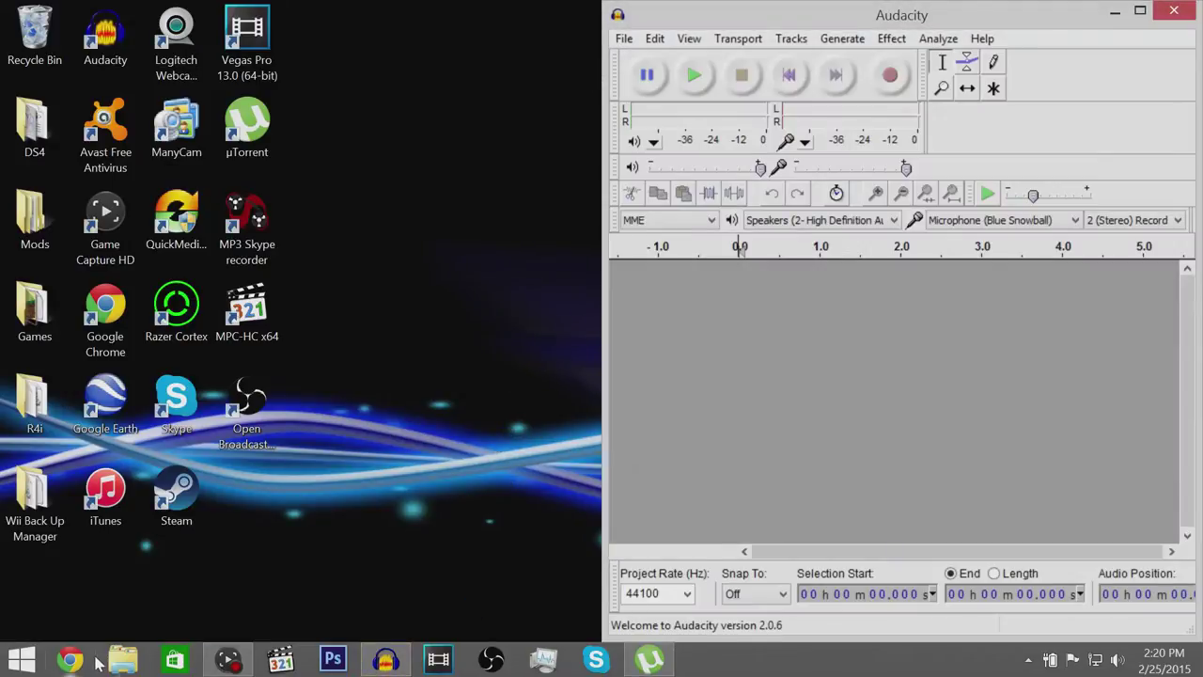
right_click(120, 660)
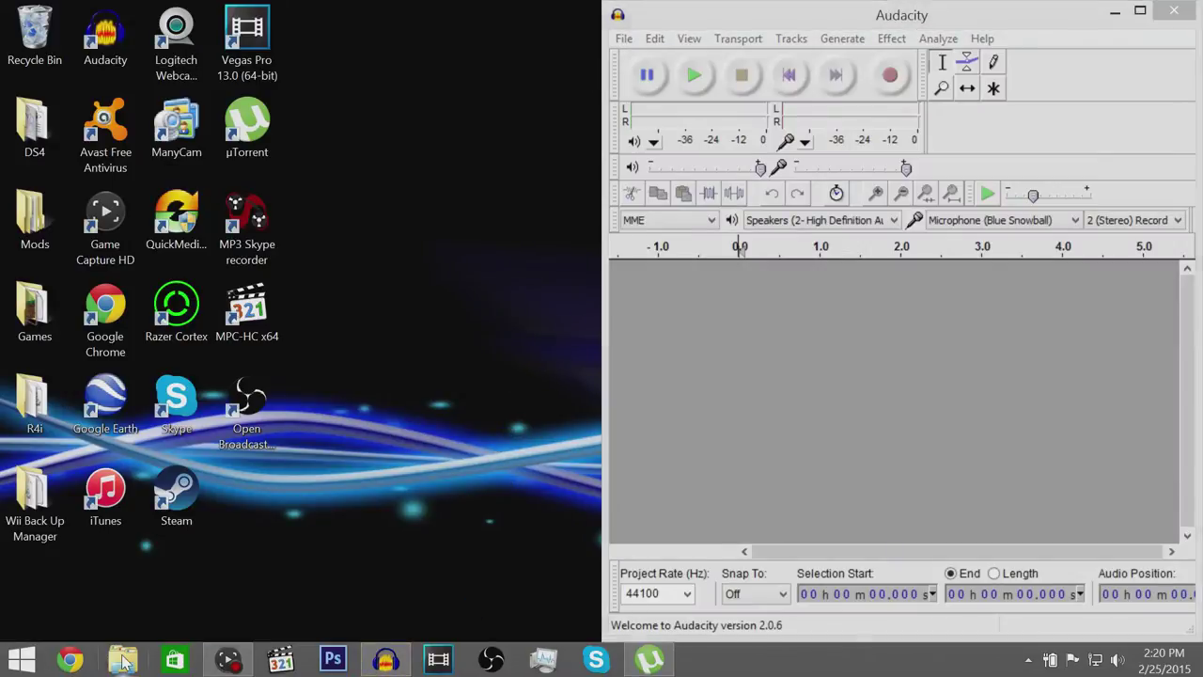
click(94, 405)
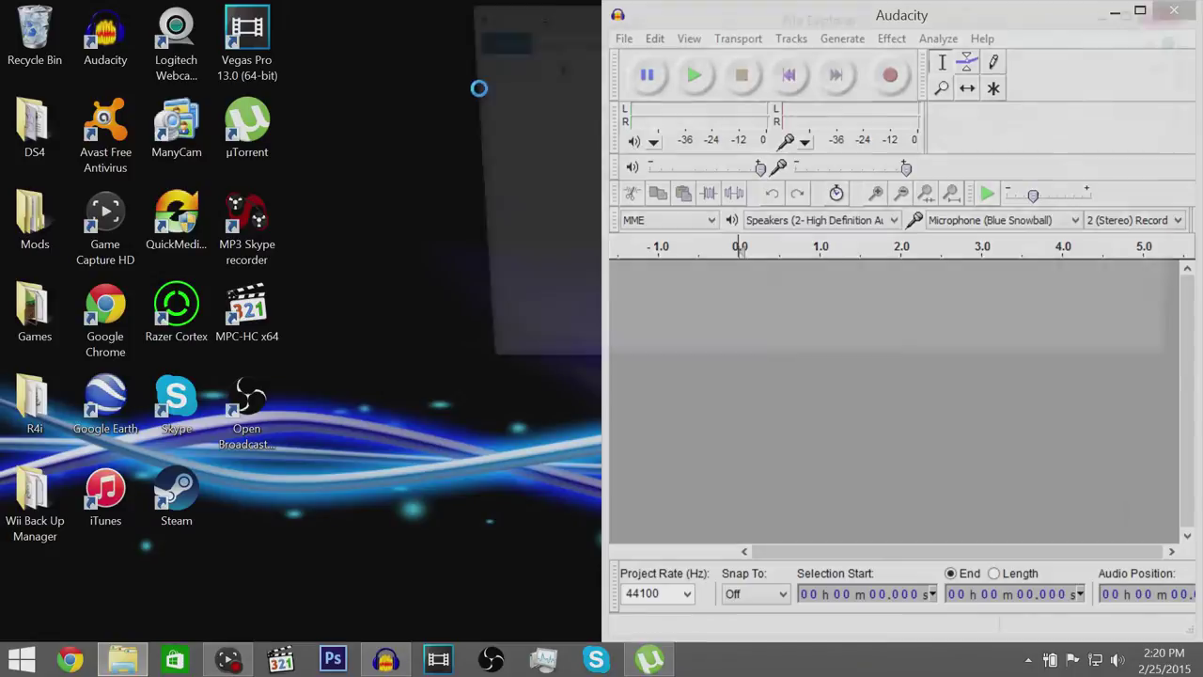
key(super+Left)
- Find and select the M4A audio file of the 2015-02-25 My Great Game capture in the Videos folder
scroll(394, 380, down, 5)
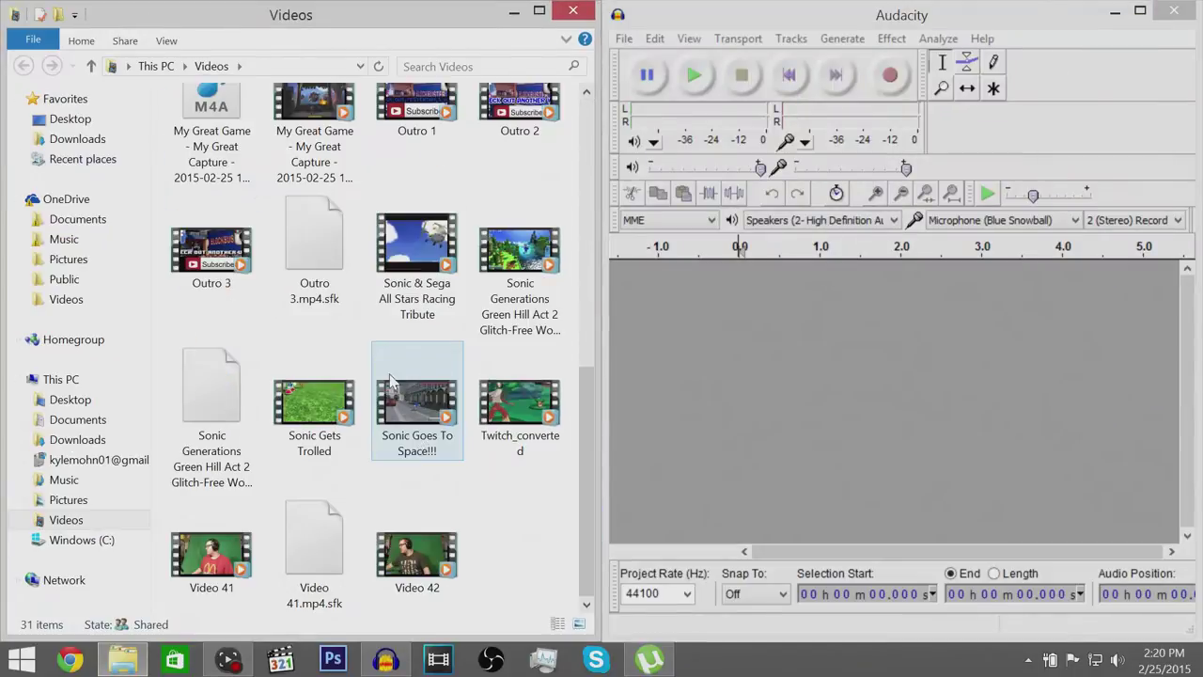
scroll(395, 376, up, 2)
click(233, 310)
drag(233, 310, 686, 368)
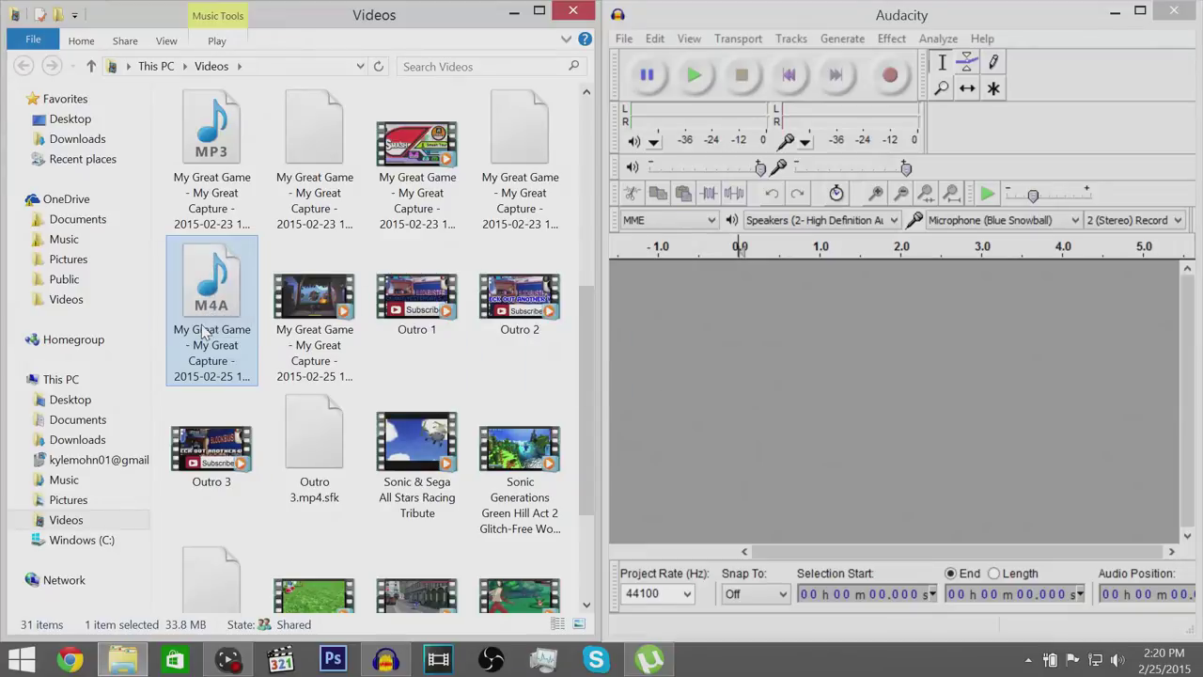
- Check the LAME MP3 and FFmpeg library entries in Audacity's Libraries preferences
click(661, 19)
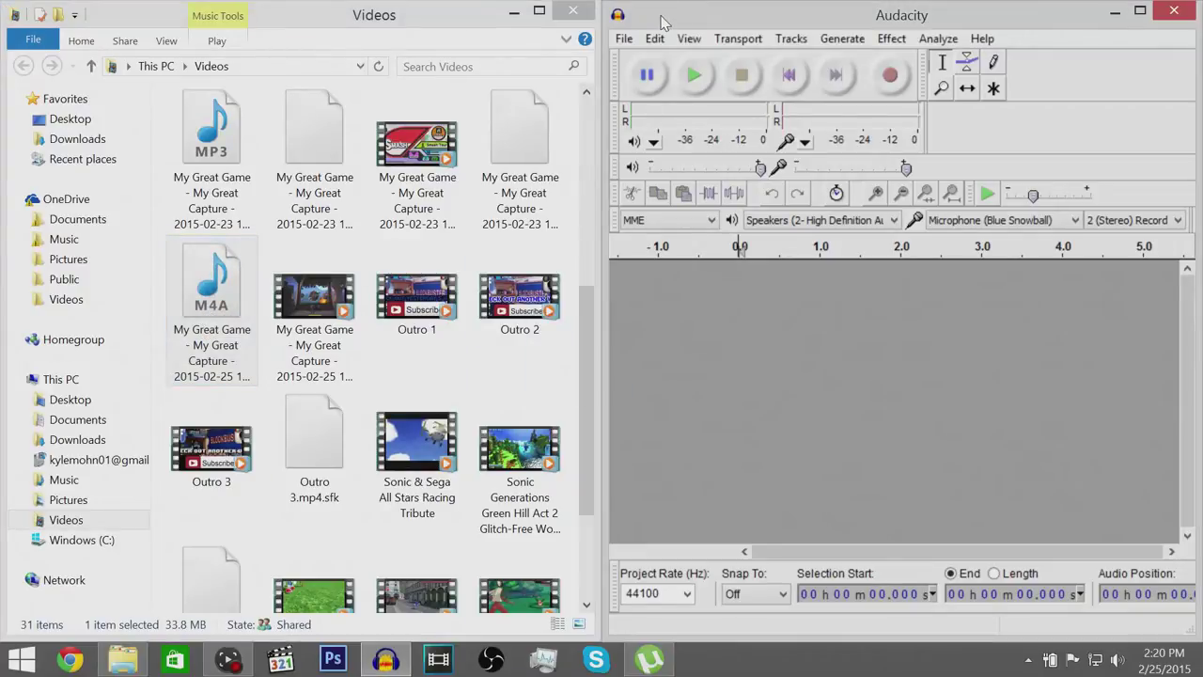
click(655, 38)
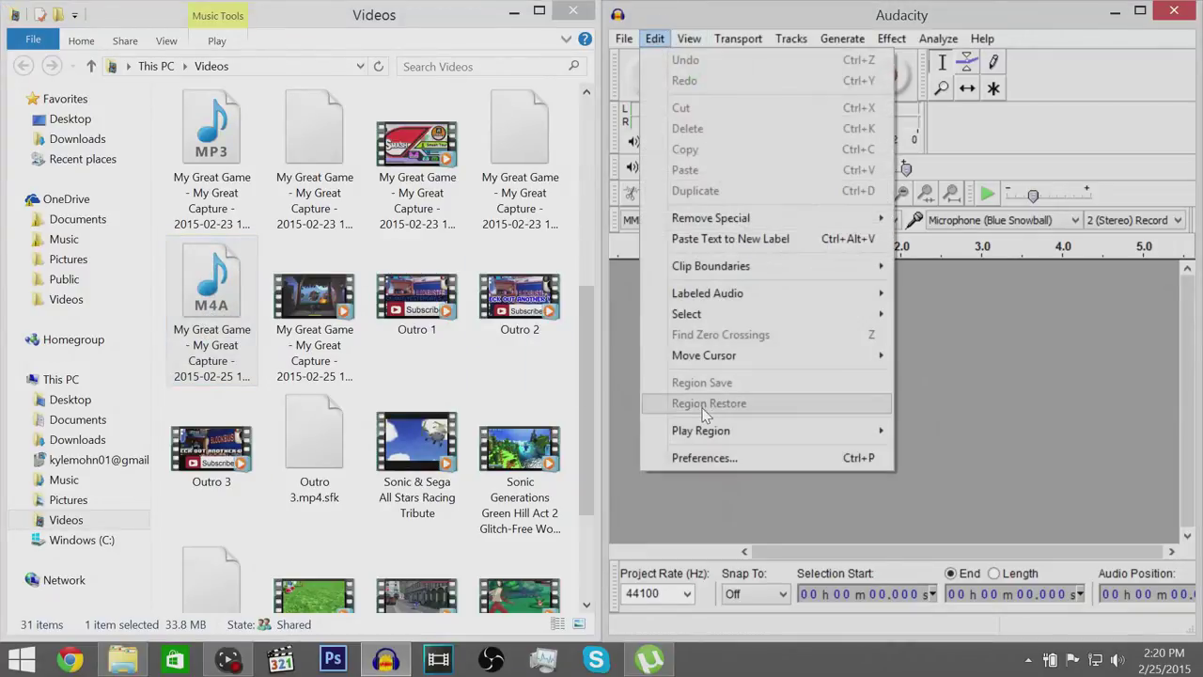
click(705, 457)
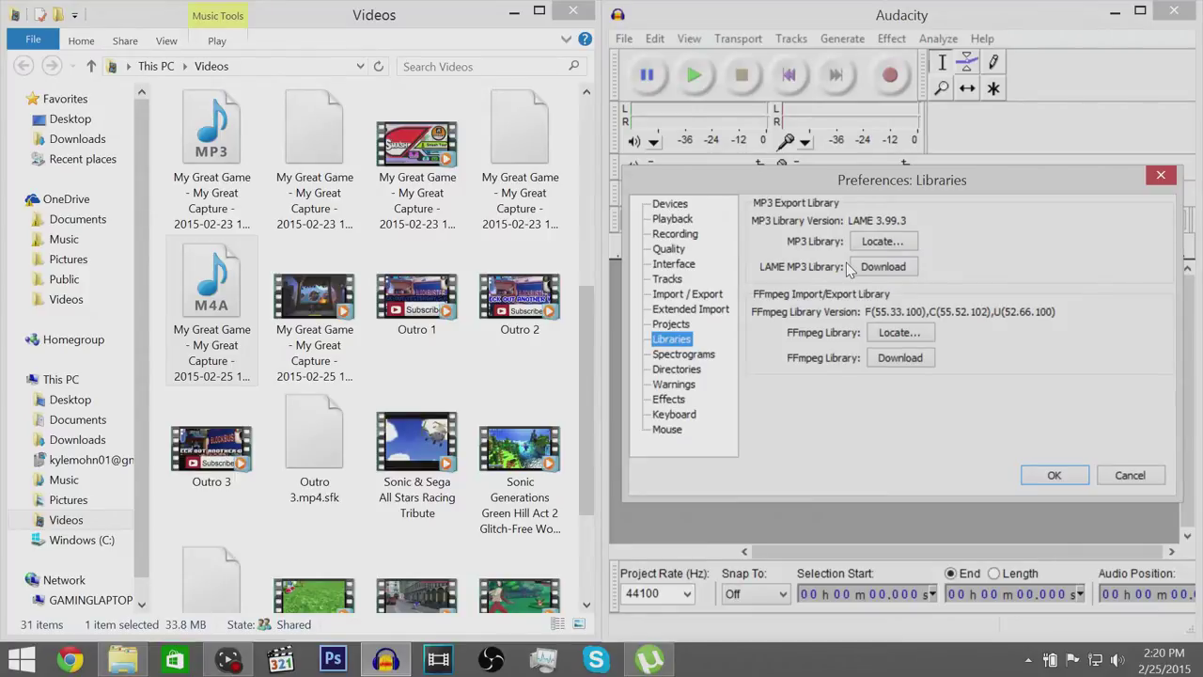
click(1155, 480)
- Import the 2015-02-25 live commentary M4A into Audacity and export it as an MP3 file to the Videos folder
drag(216, 315, 761, 383)
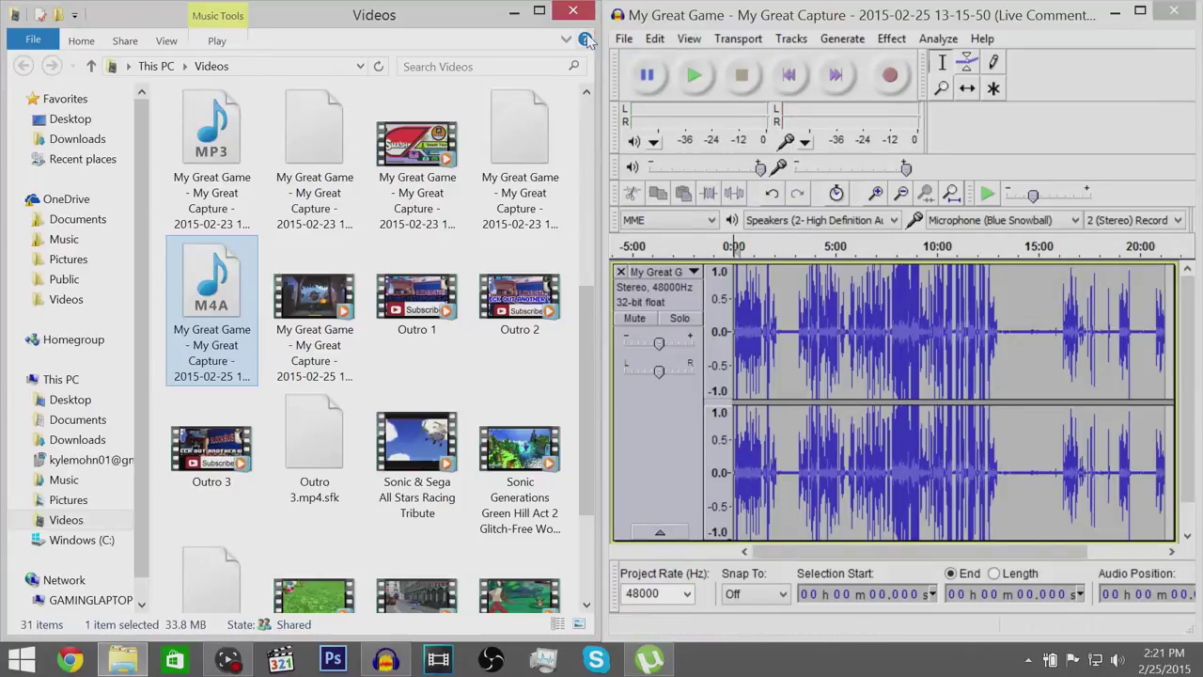
click(624, 39)
click(712, 297)
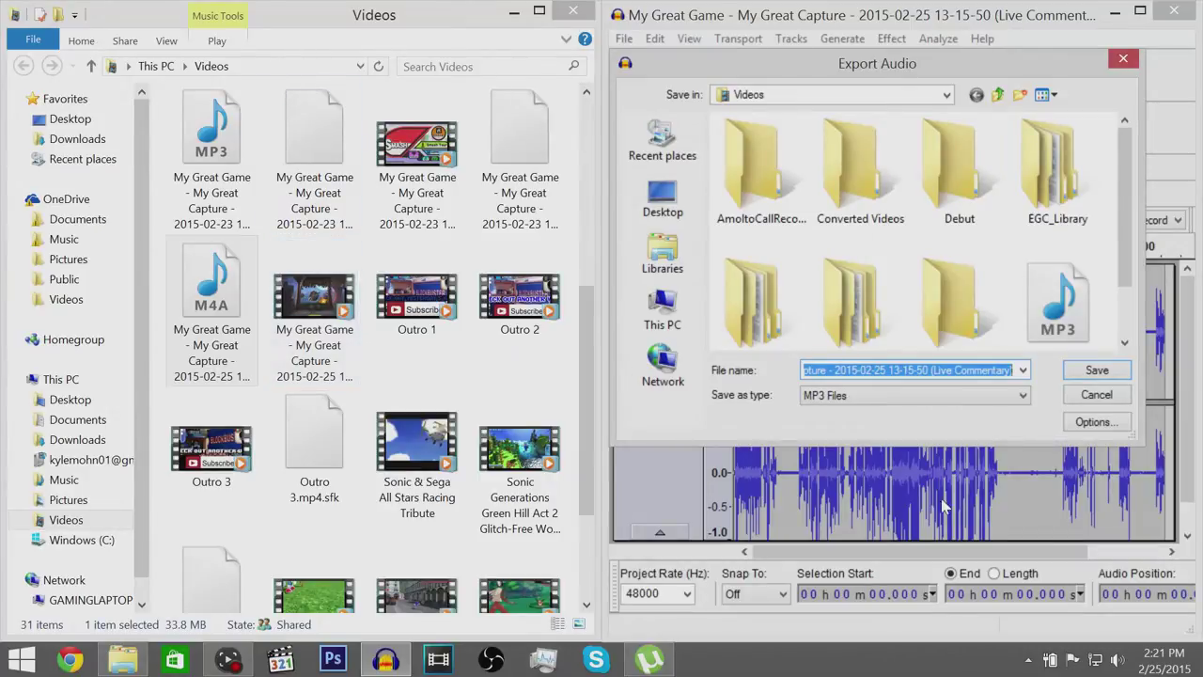
click(1083, 374)
click(490, 453)
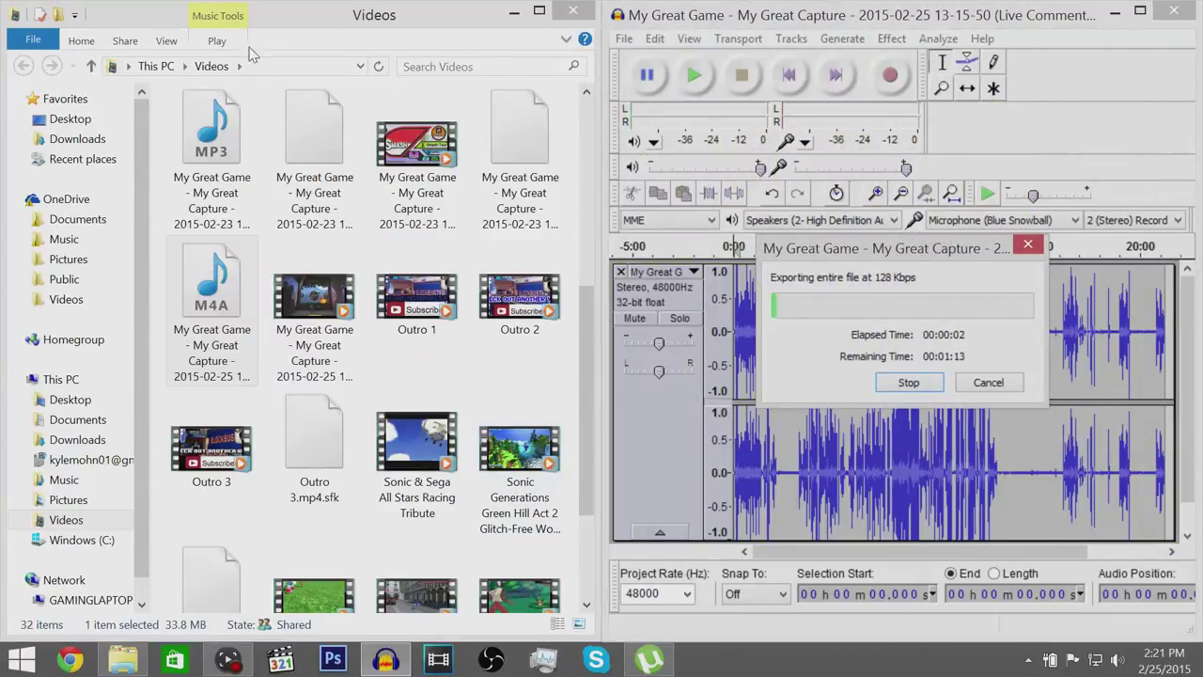
- Select the newly exported 2015-02-25 MP3 in the Videos folder and close Audacity
click(255, 69)
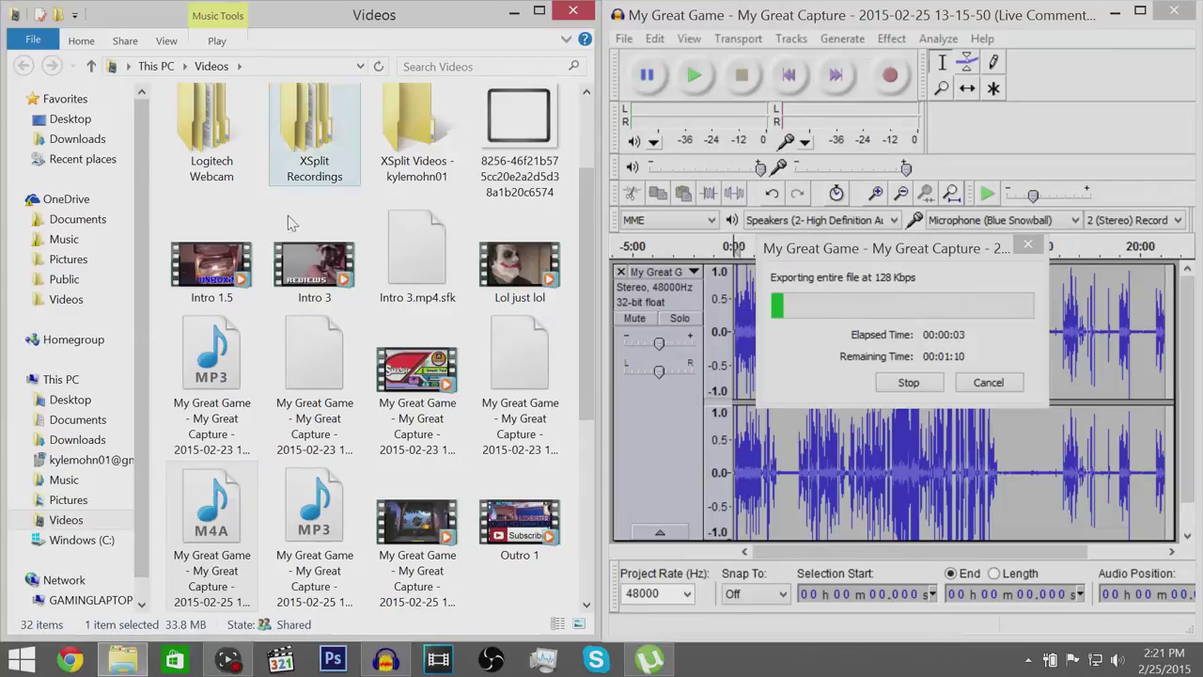
click(324, 526)
scroll(383, 532, down, 3)
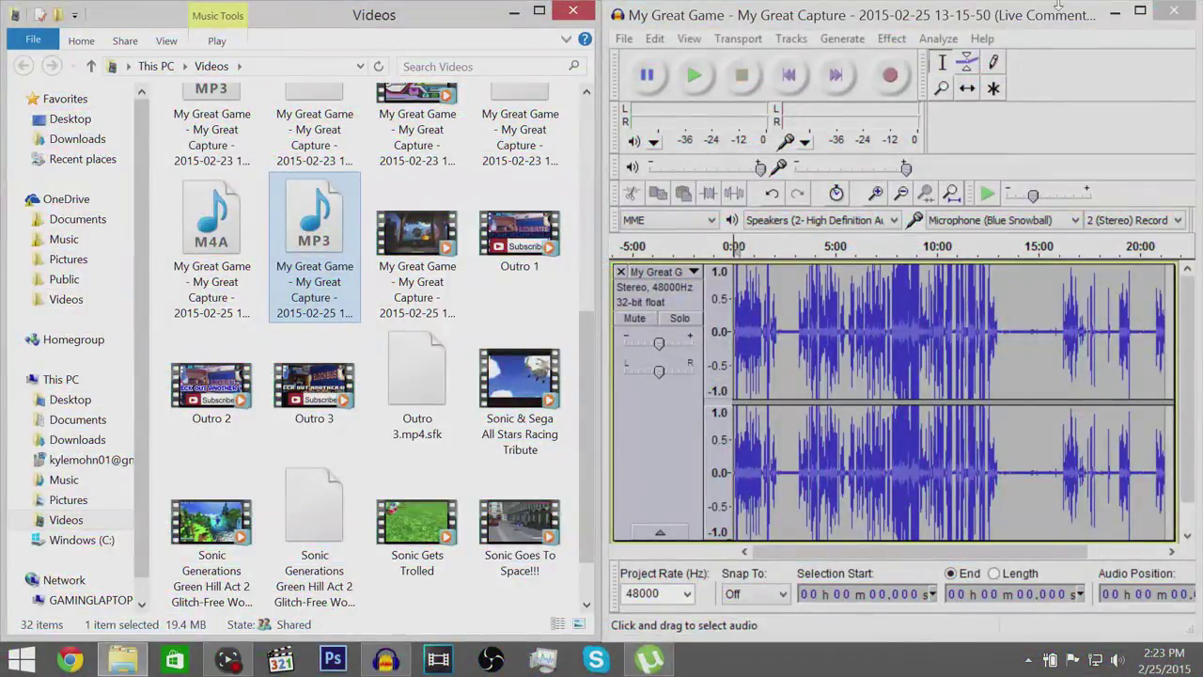
click(1173, 9)
click(591, 398)
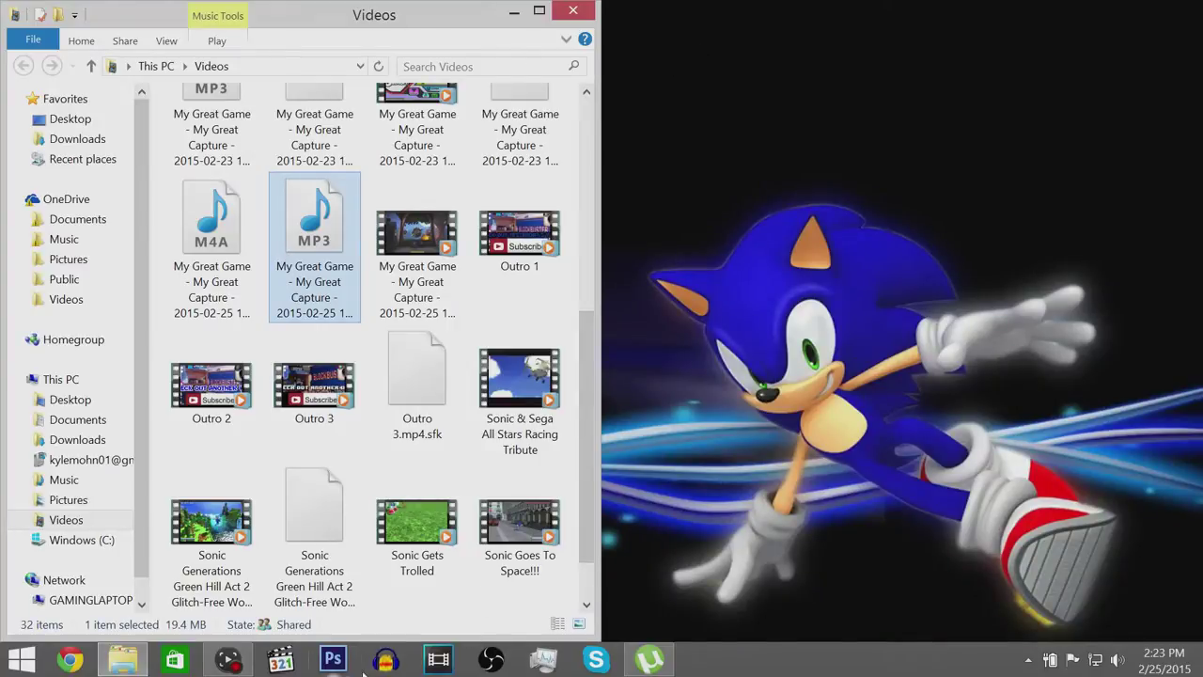
- Open Vegas Pro and review the project's video properties, accepting the 1920x1080, 59.940 fps settings
click(438, 662)
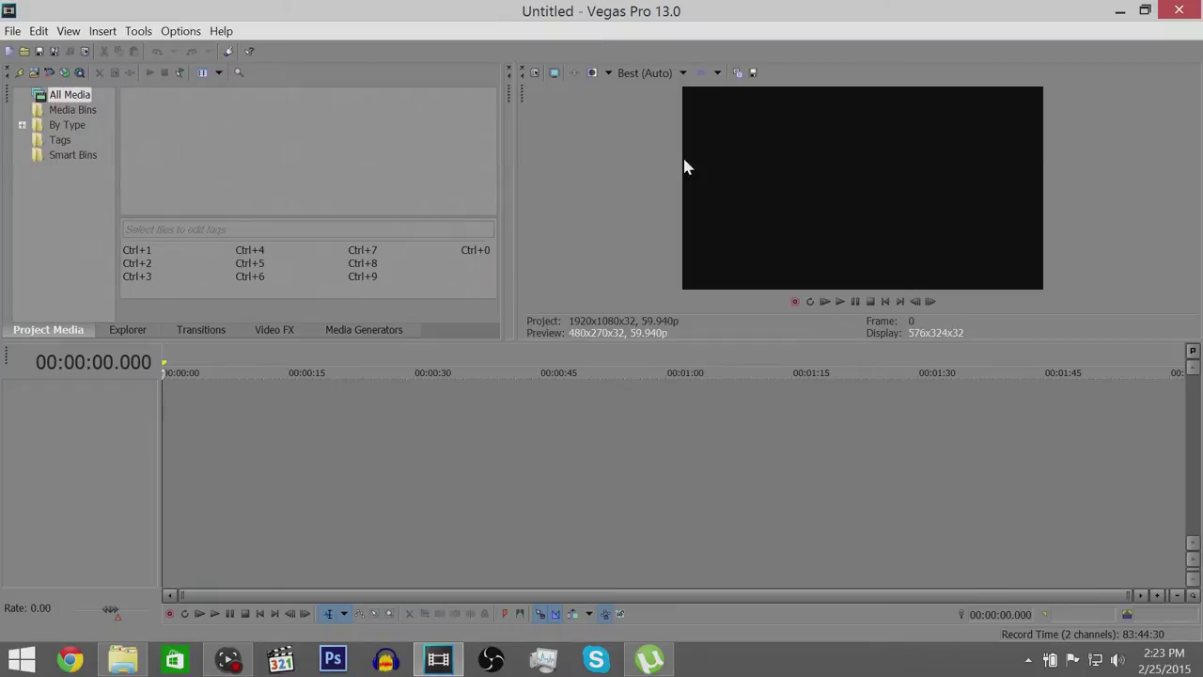
click(535, 75)
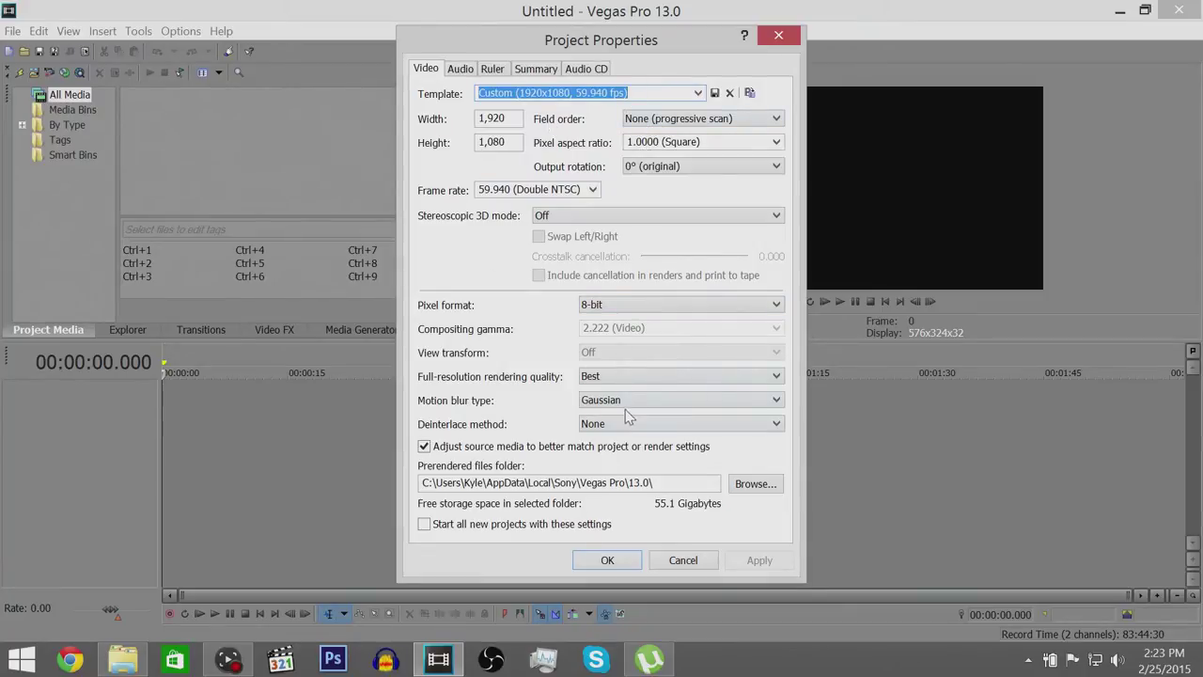
click(612, 564)
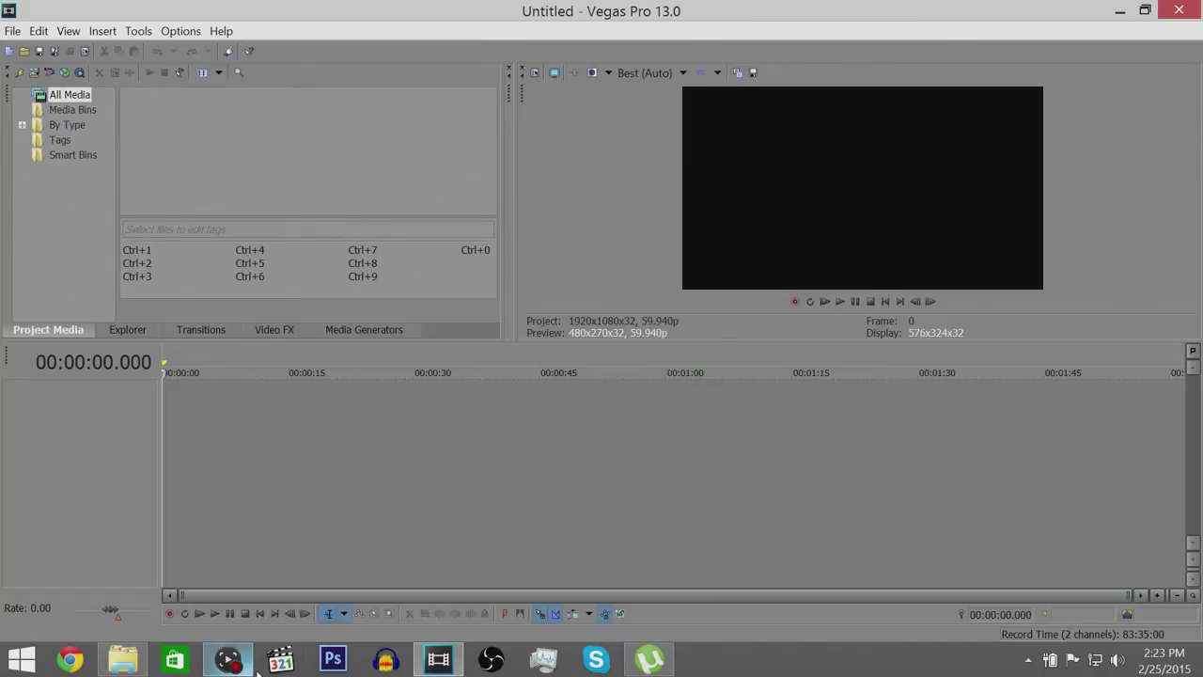
- Add the Intro 3 video from the Videos folder to the start of the timeline and place the cursor at its end
click(122, 659)
scroll(357, 260, up, 3)
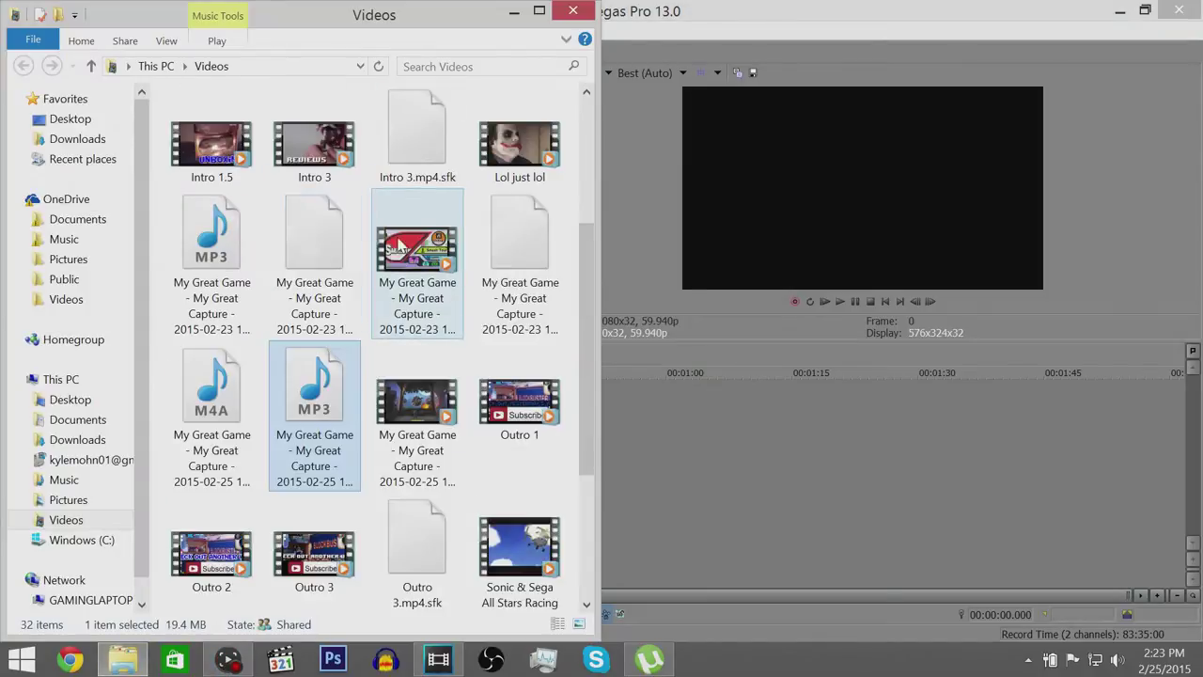
drag(372, 19, 1201, 141)
scroll(925, 320, up, 2)
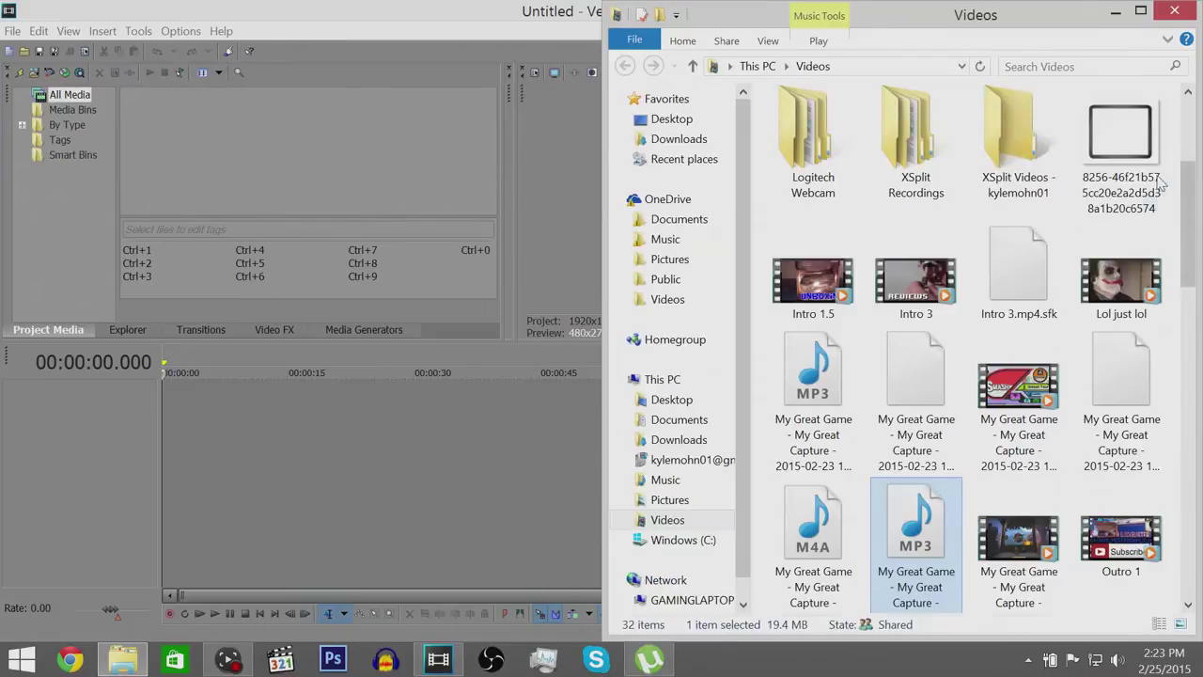
drag(876, 300, 156, 443)
click(277, 482)
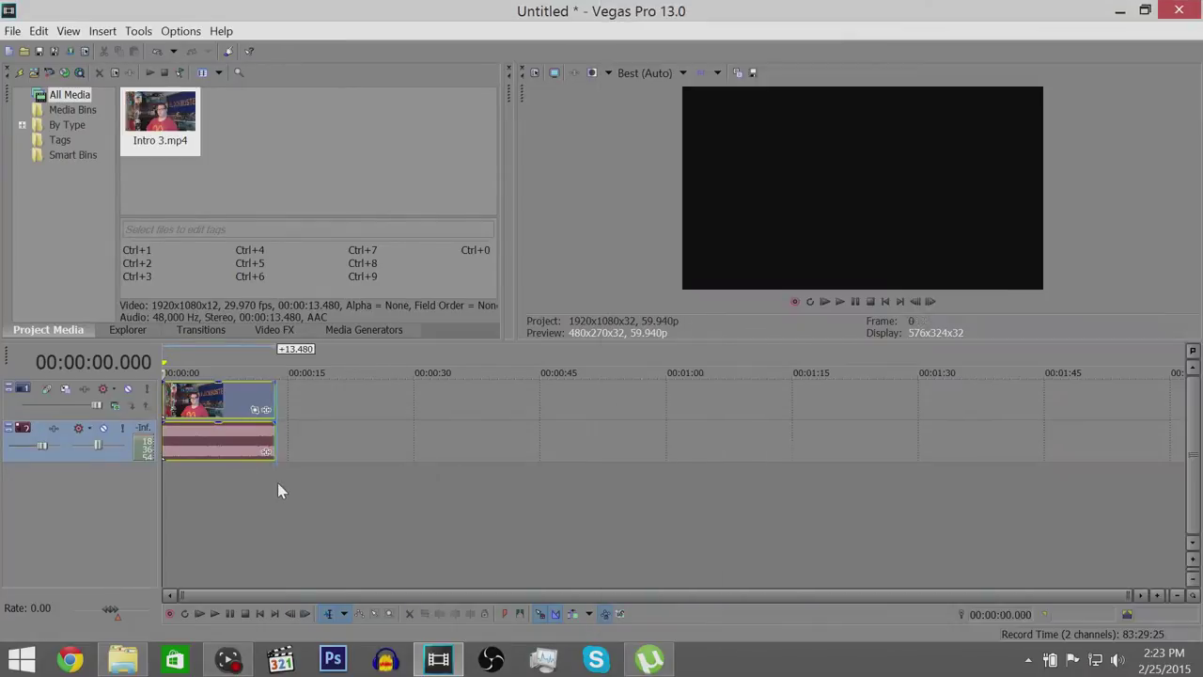
- Add the 2015-02-25 gameplay video and its live commentary MP3 to the timeline, both starting where the intro ends
click(146, 667)
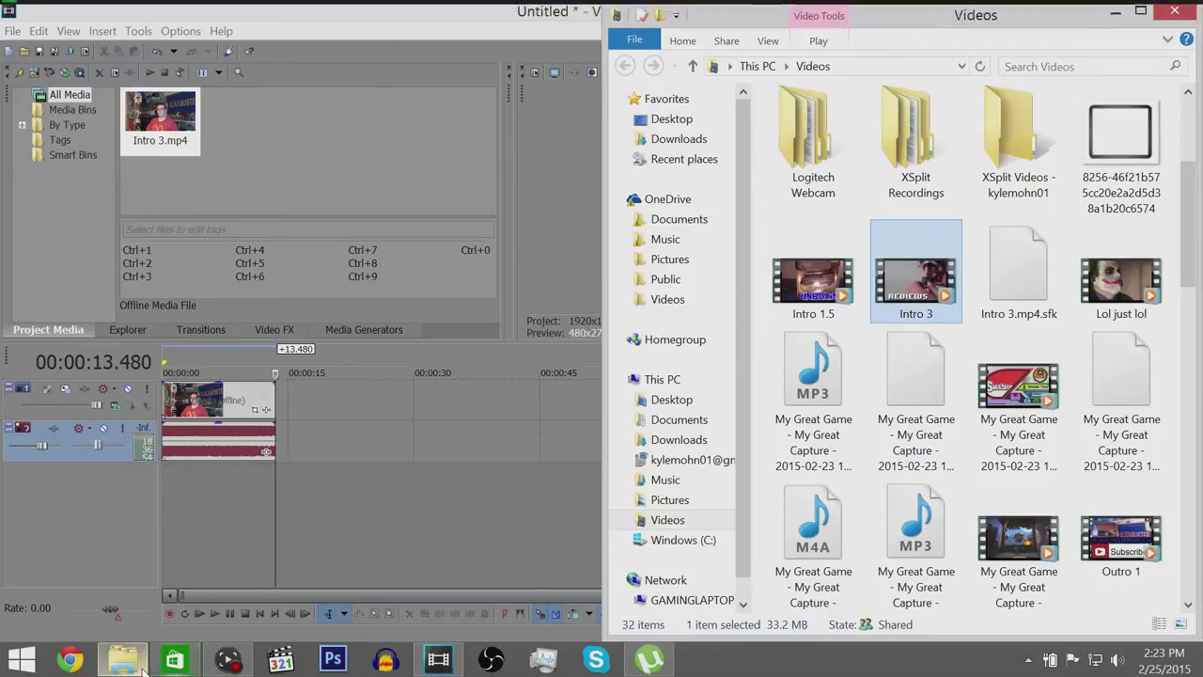
right_click(172, 660)
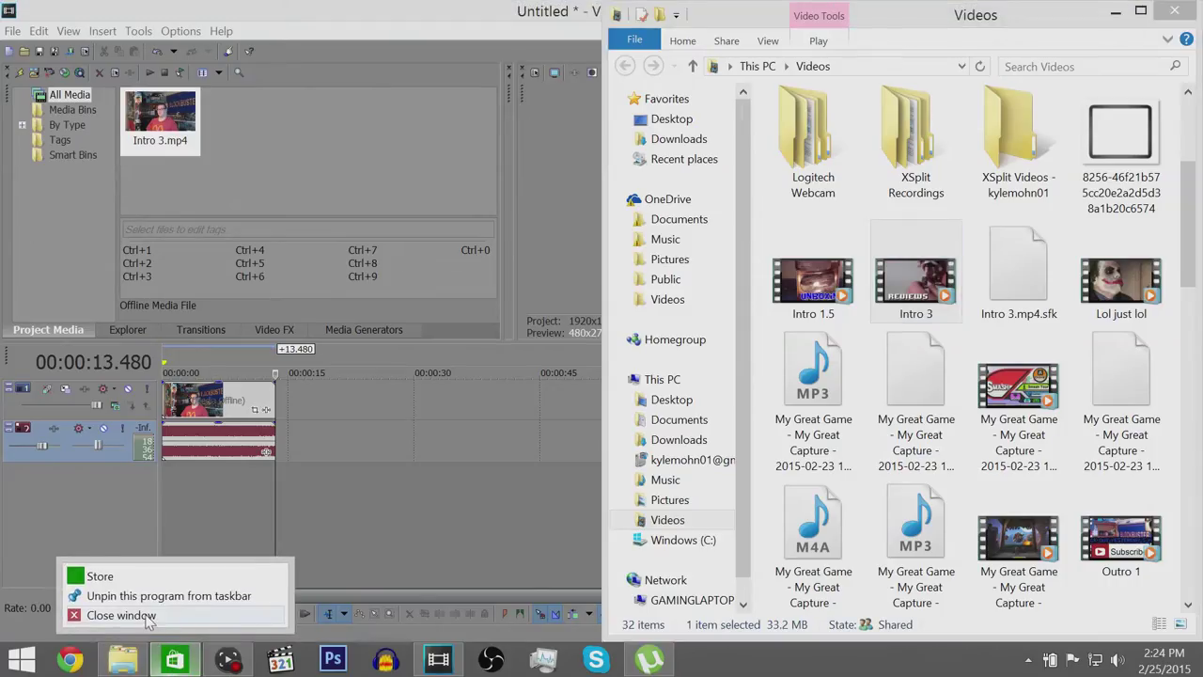
click(139, 663)
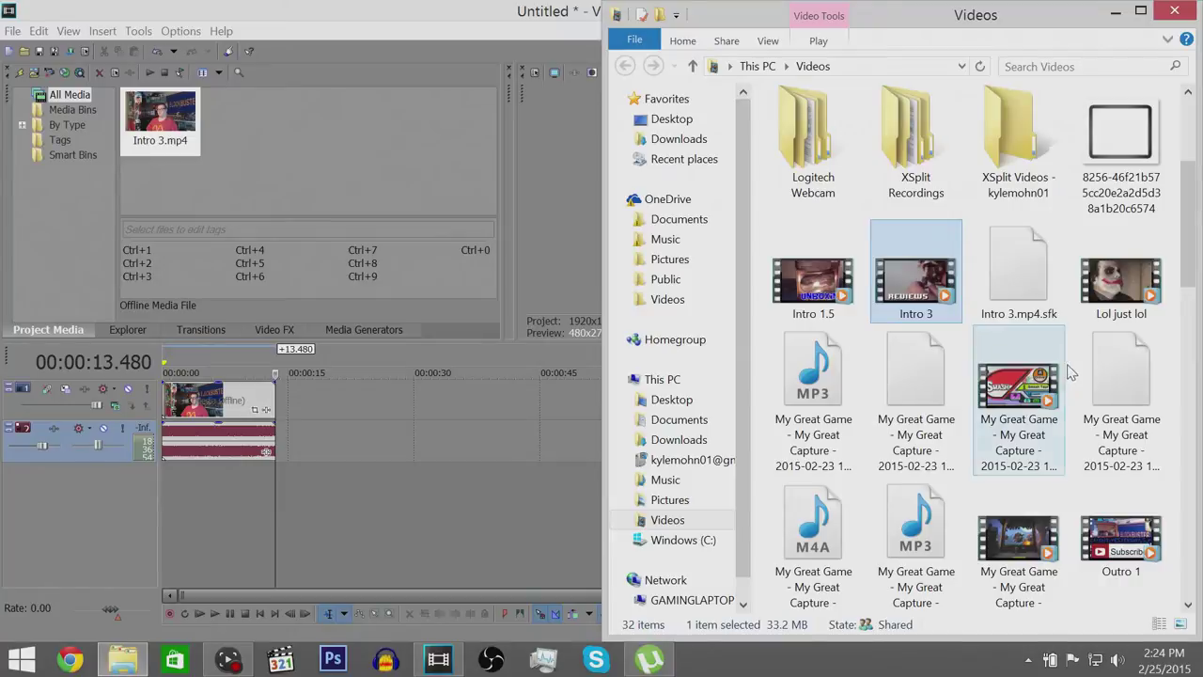
scroll(1038, 388, down, 2)
drag(1039, 387, 281, 411)
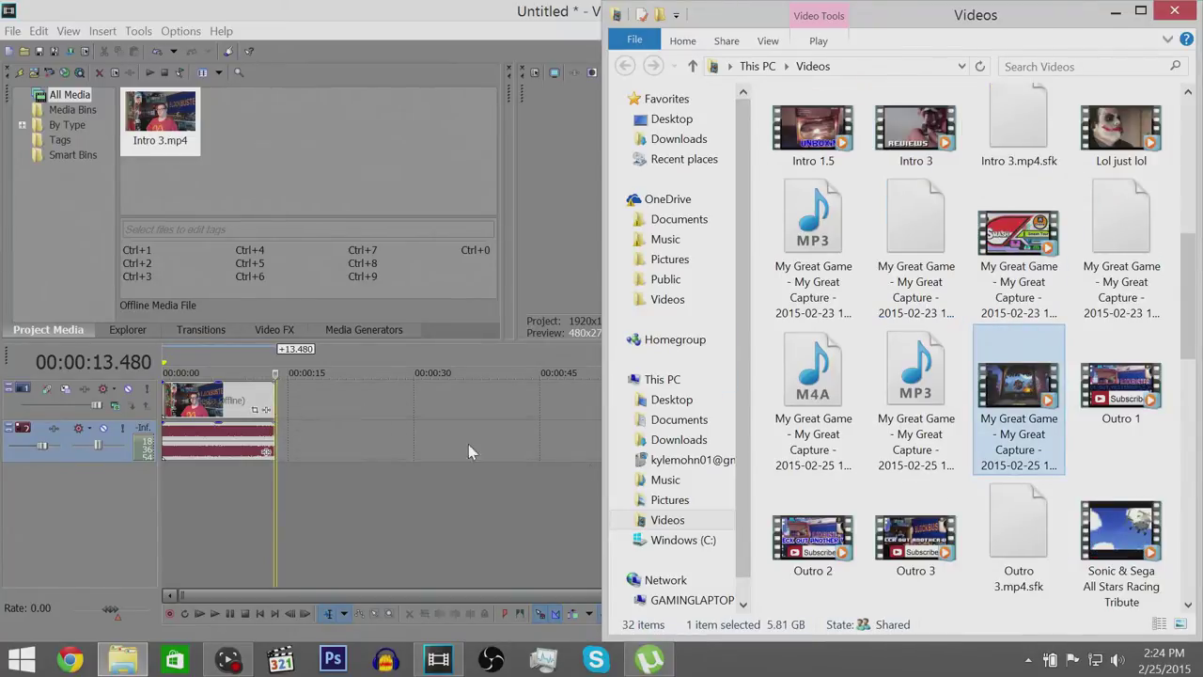
drag(893, 390, 180, 509)
key(super+Up)
scroll(172, 528, up, 5)
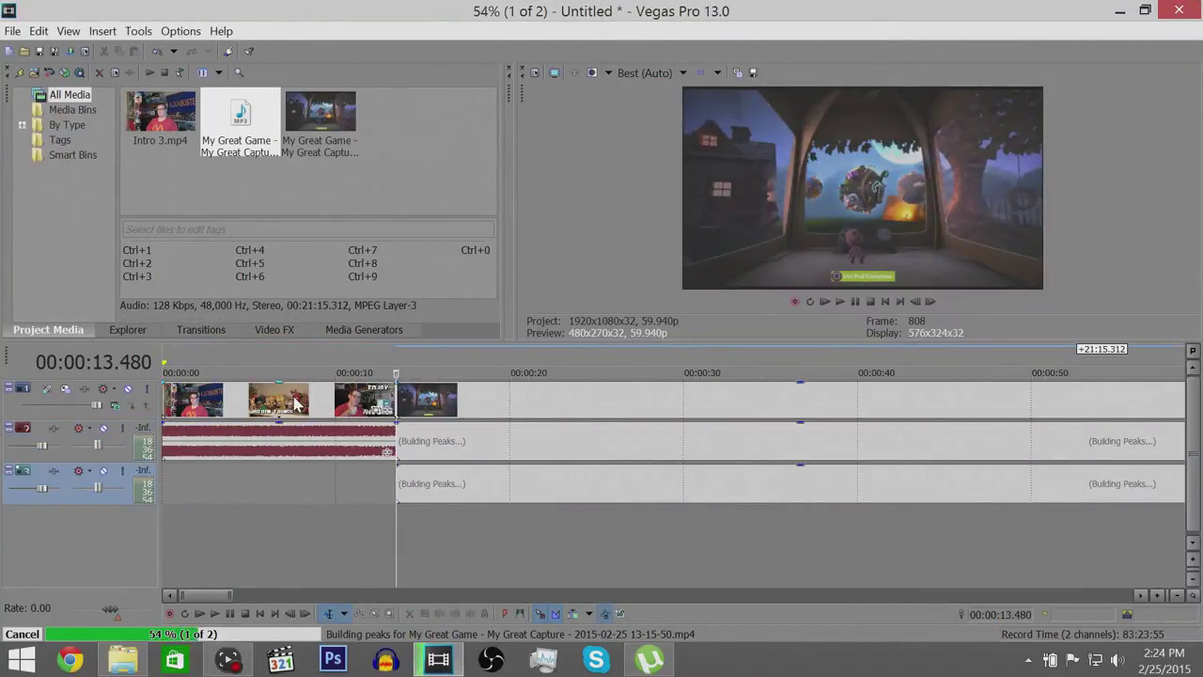
- Disable resampling on both the intro clip and the gameplay video clip
right_click(297, 398)
mouse_move(390, 491)
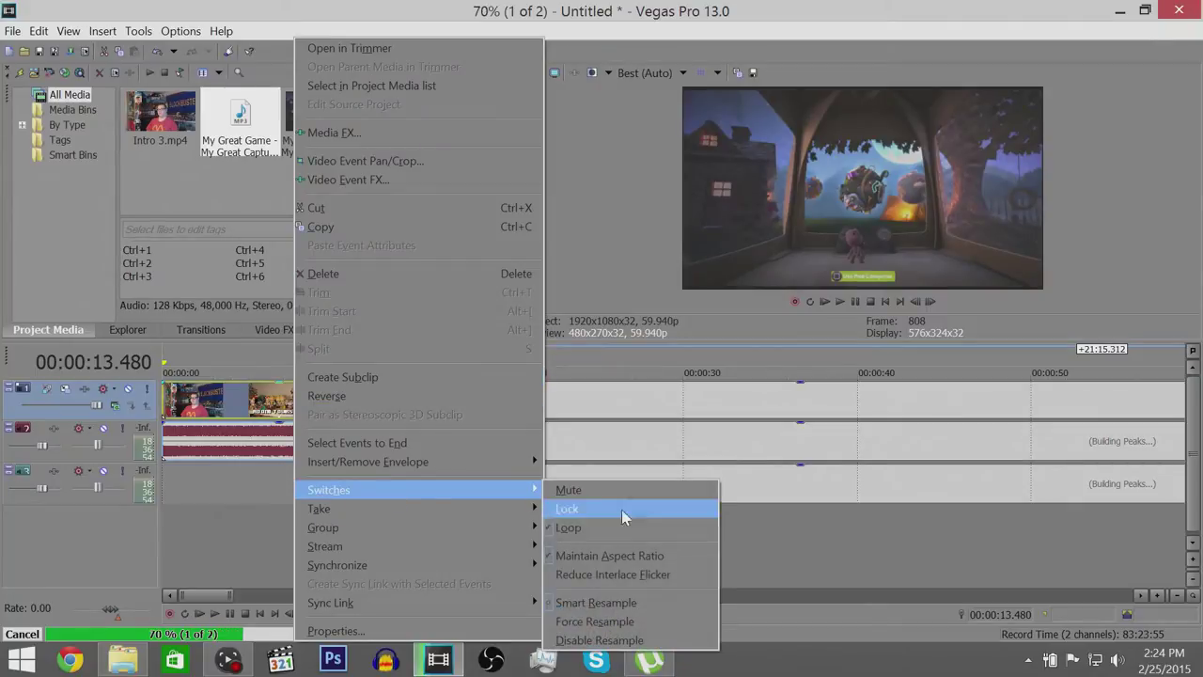
click(624, 636)
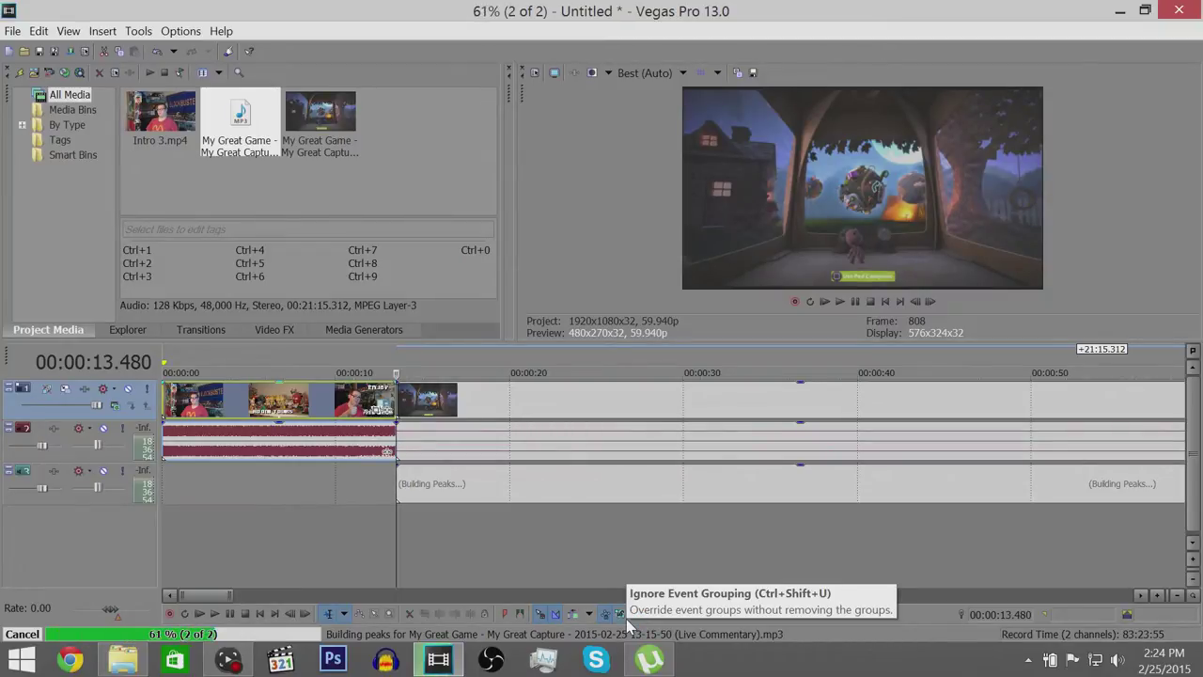
right_click(554, 411)
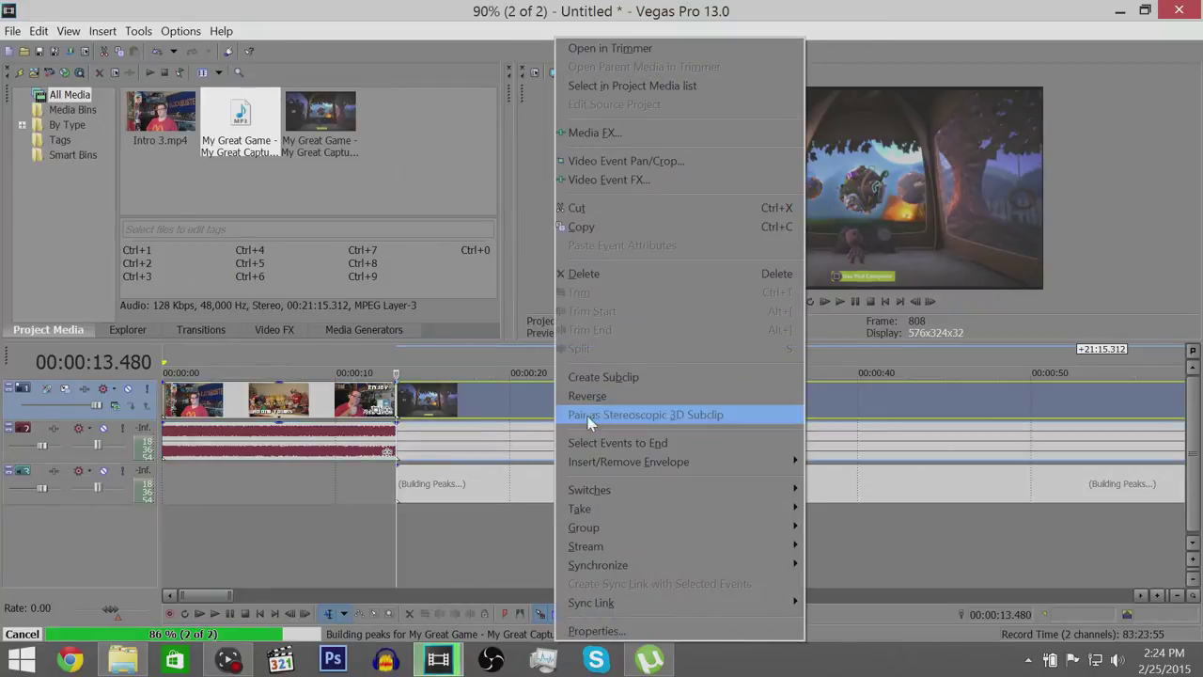
mouse_move(651, 489)
click(874, 641)
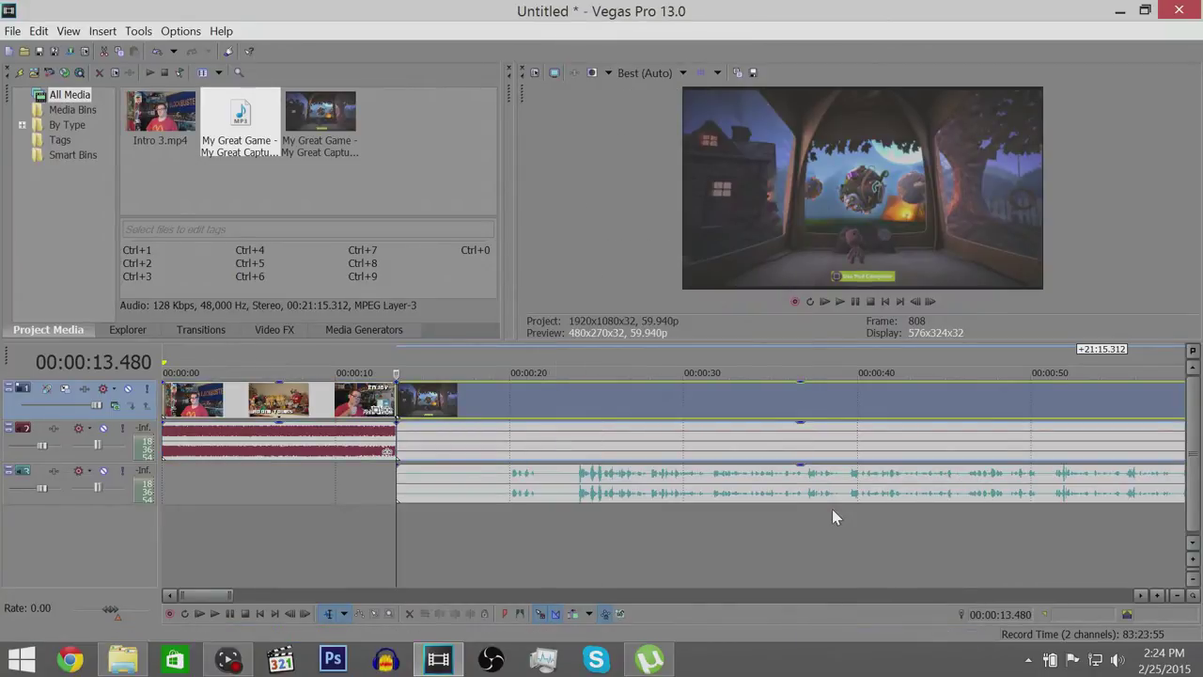
- Apply the Sony Color Corrector (Secondary) effect with the YouTube preset to the gameplay video clip
scroll(815, 547, down, 10)
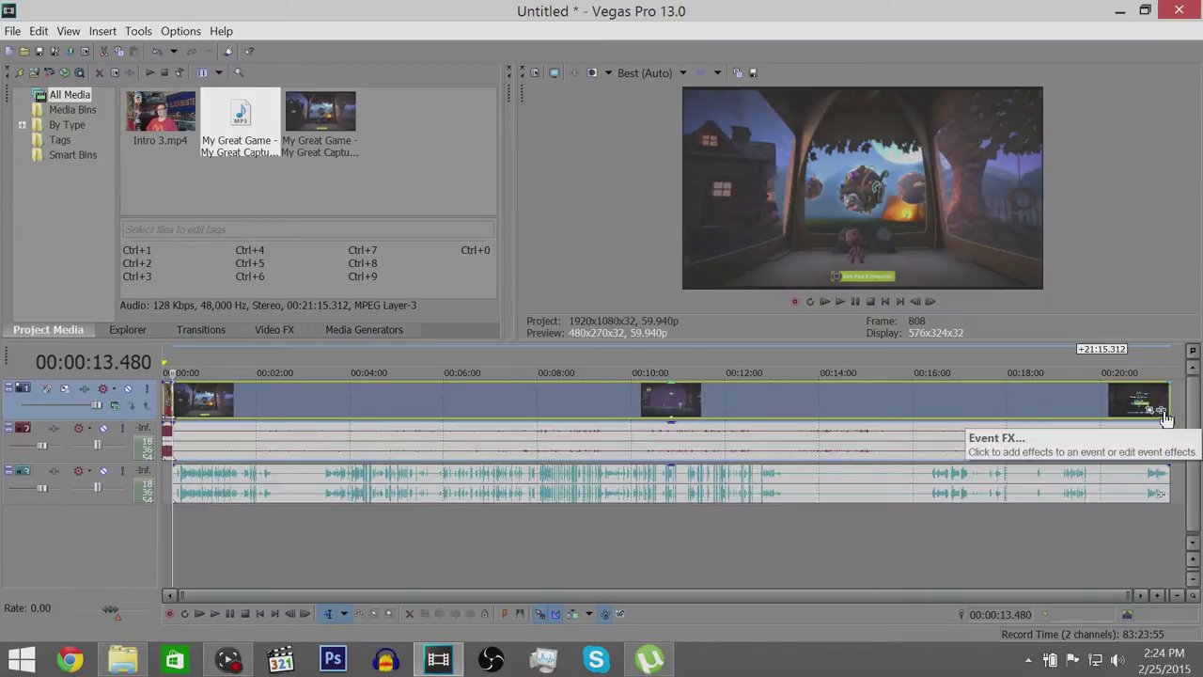
click(1162, 412)
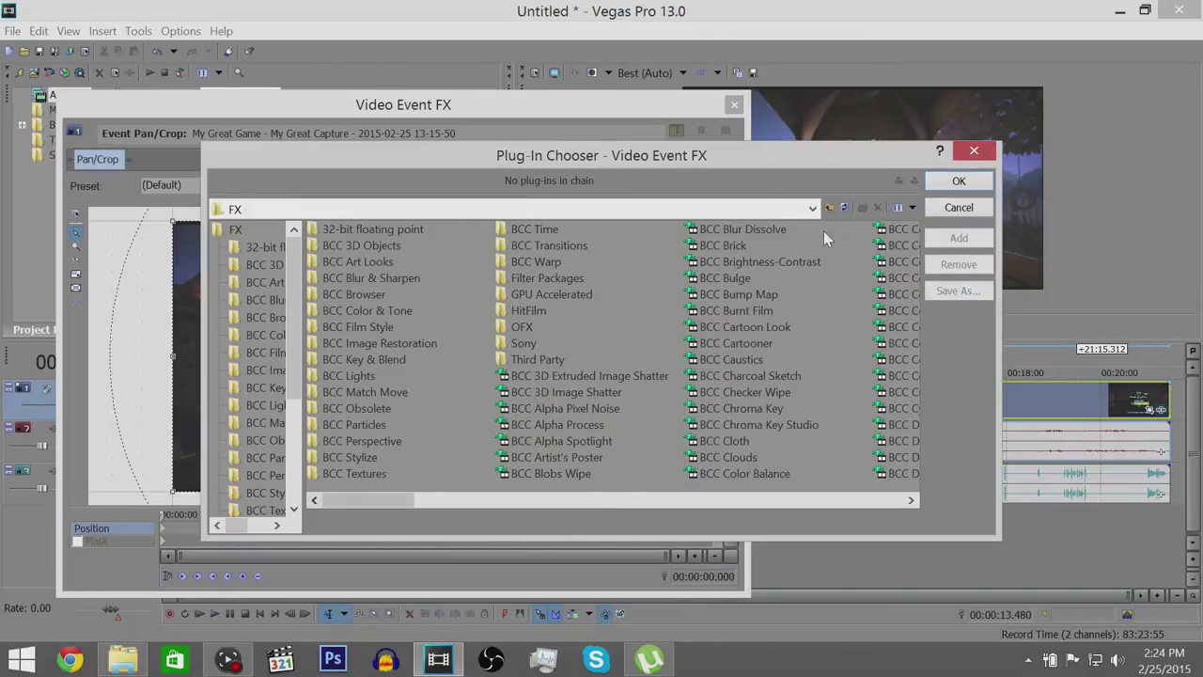
drag(342, 497, 762, 473)
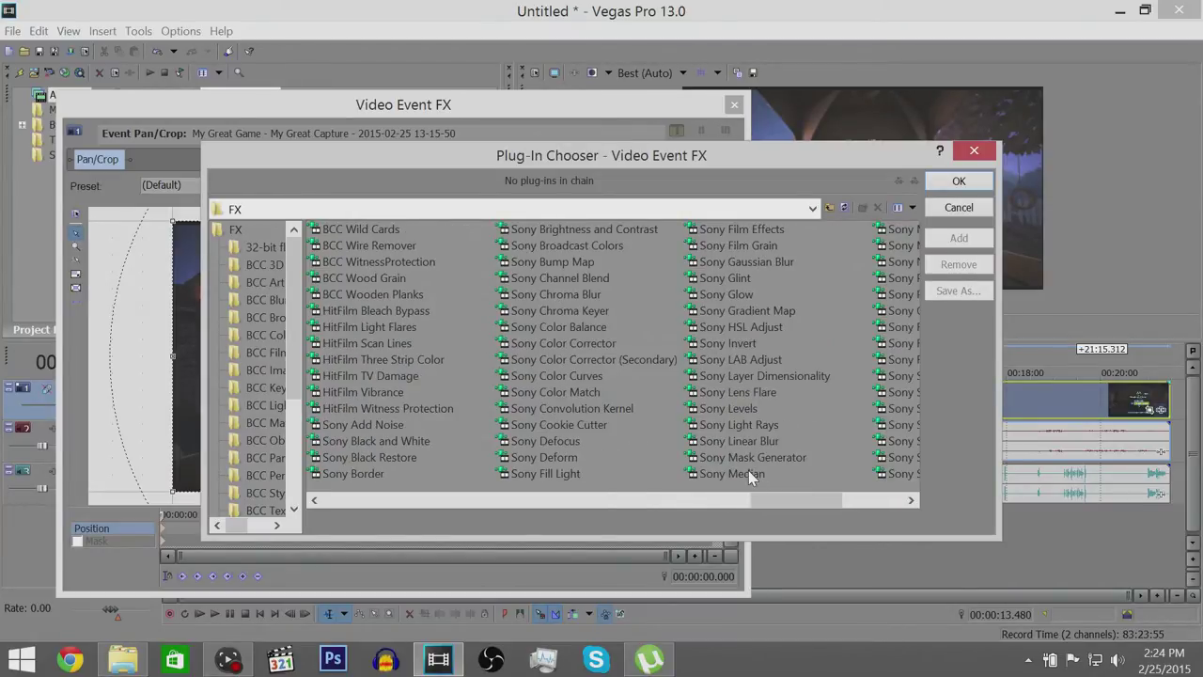
click(518, 367)
click(958, 182)
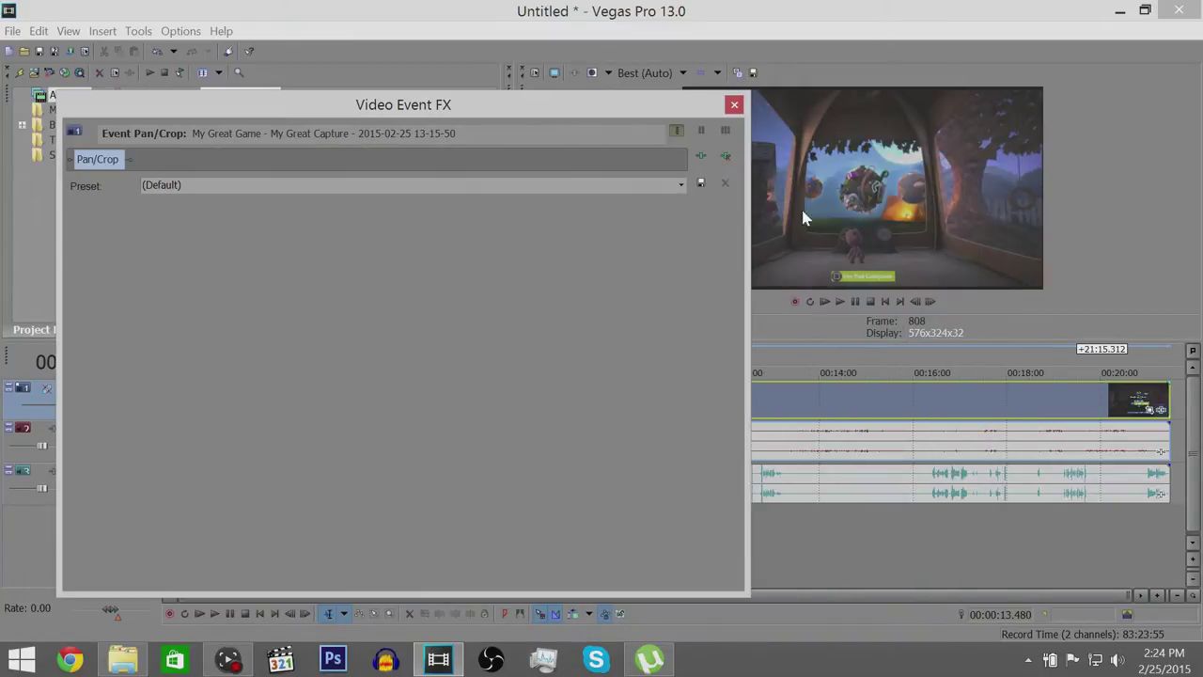
click(680, 185)
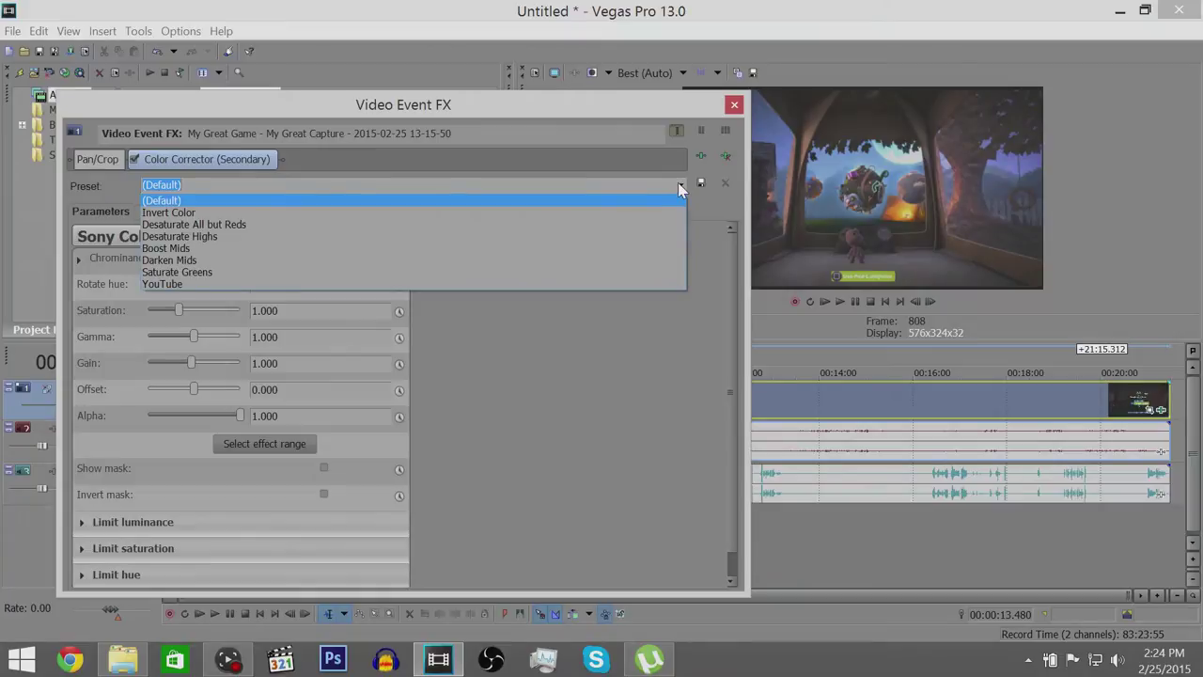
click(642, 277)
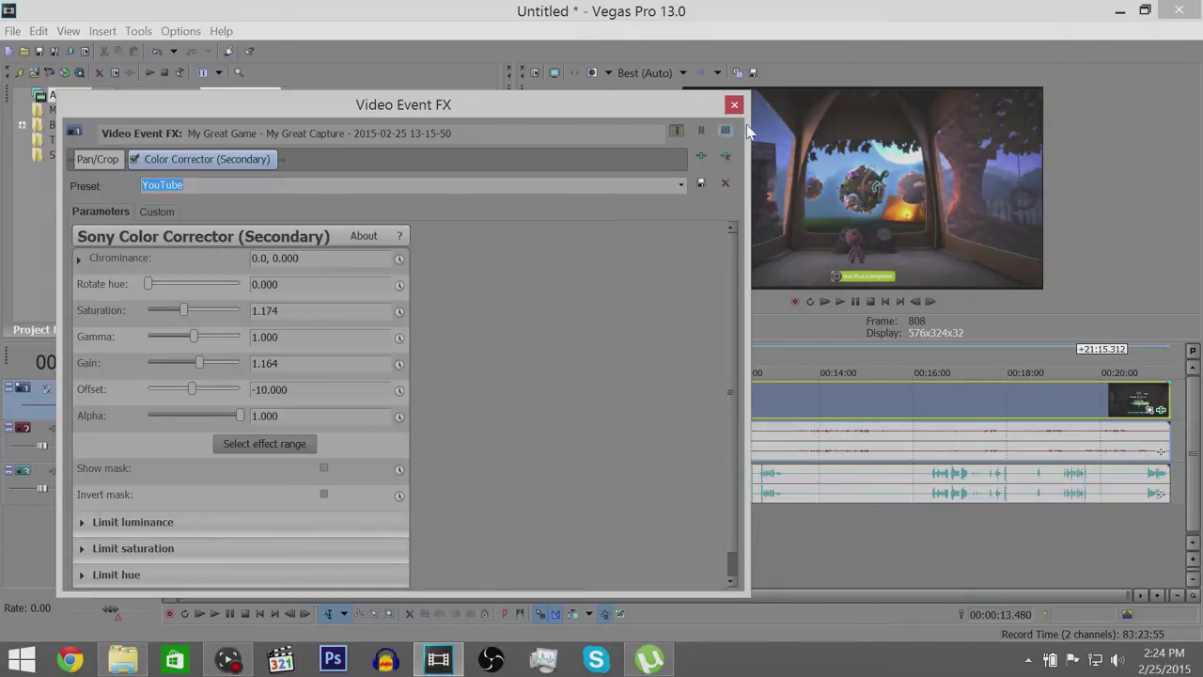
- Compare the gameplay picture with the color correction off and on, leaving it enabled, and close the effect settings
click(135, 158)
click(136, 158)
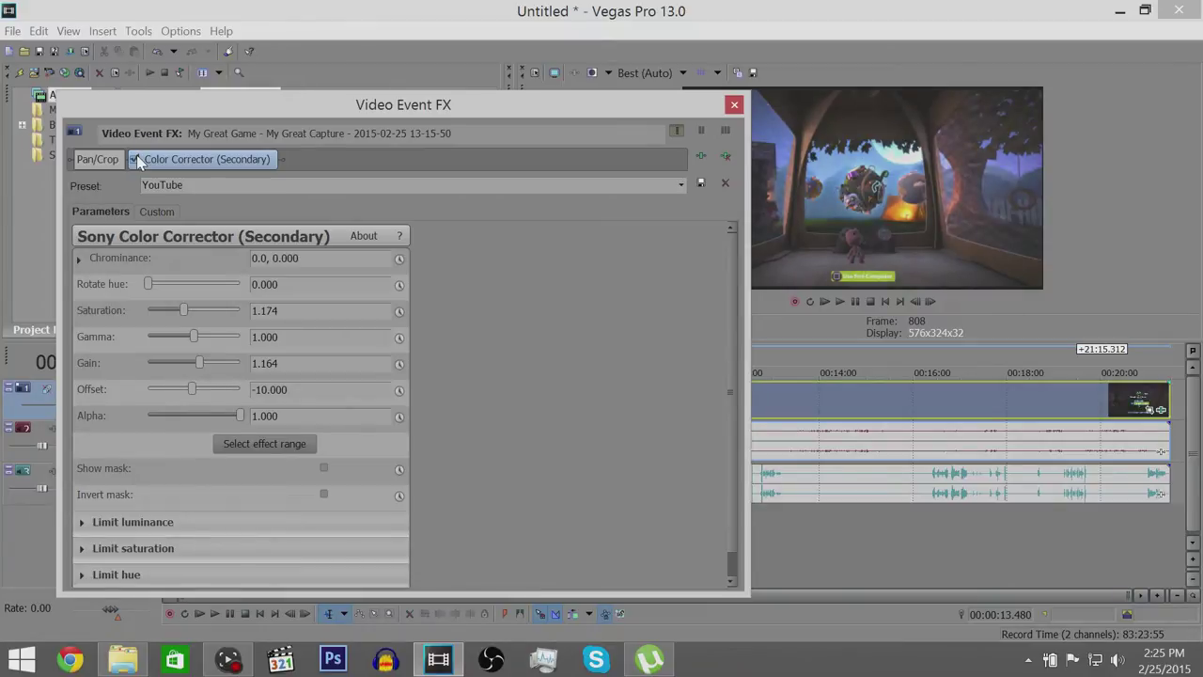
click(734, 104)
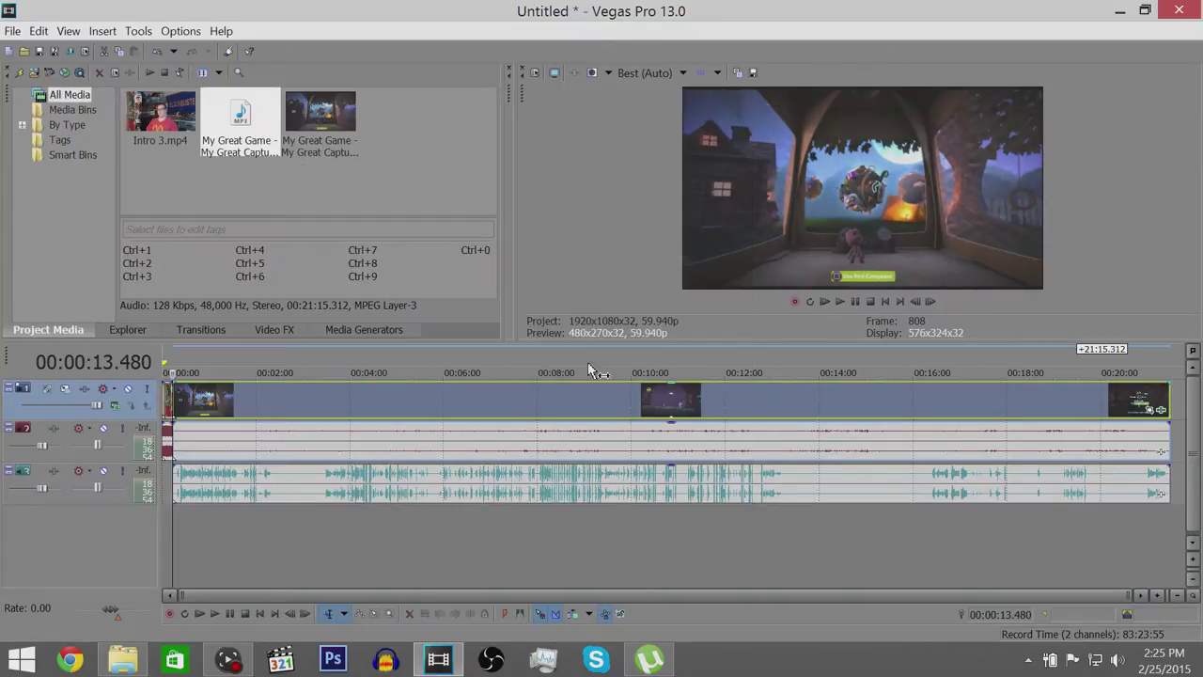
- Play the gameplay from about 00:00:19.603 to check how the first commentary words line up with the footage
scroll(279, 554, up, 5)
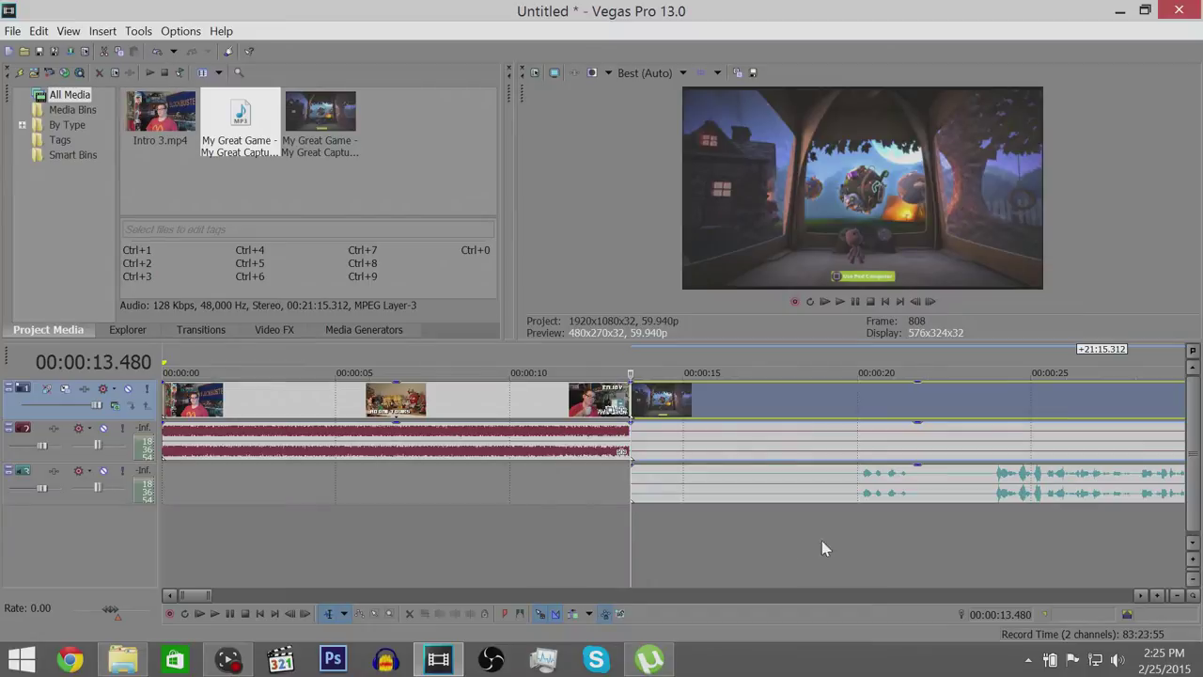
click(873, 548)
scroll(869, 557, up, 5)
click(528, 557)
click(479, 548)
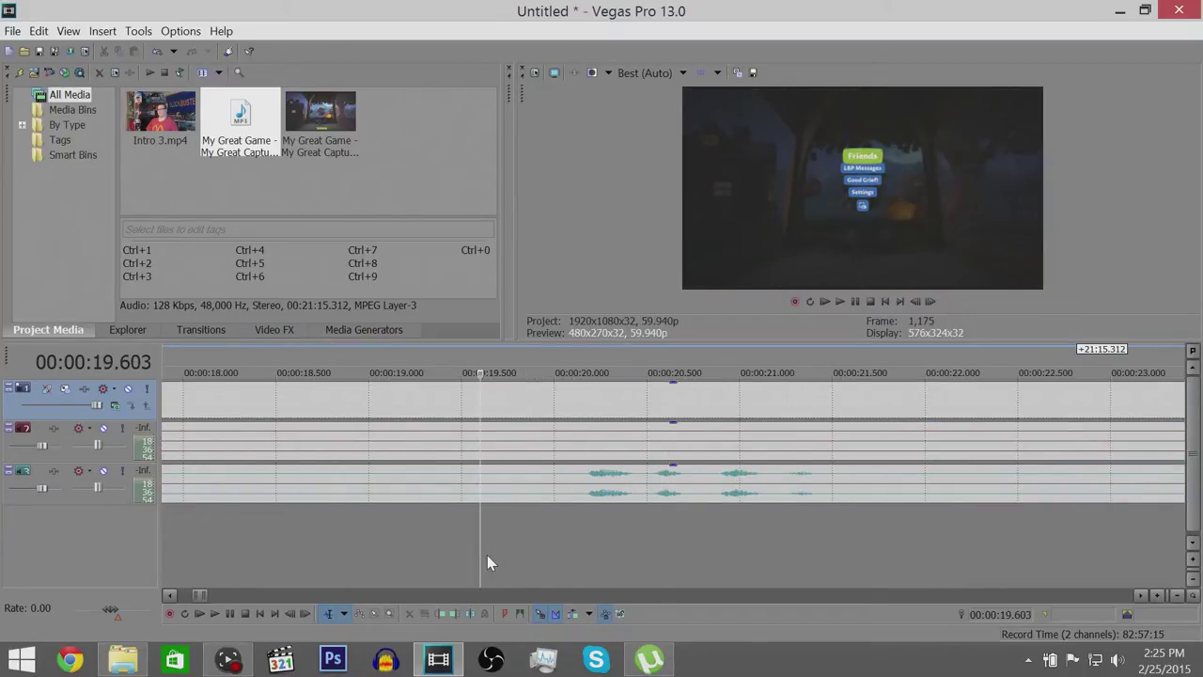
click(216, 611)
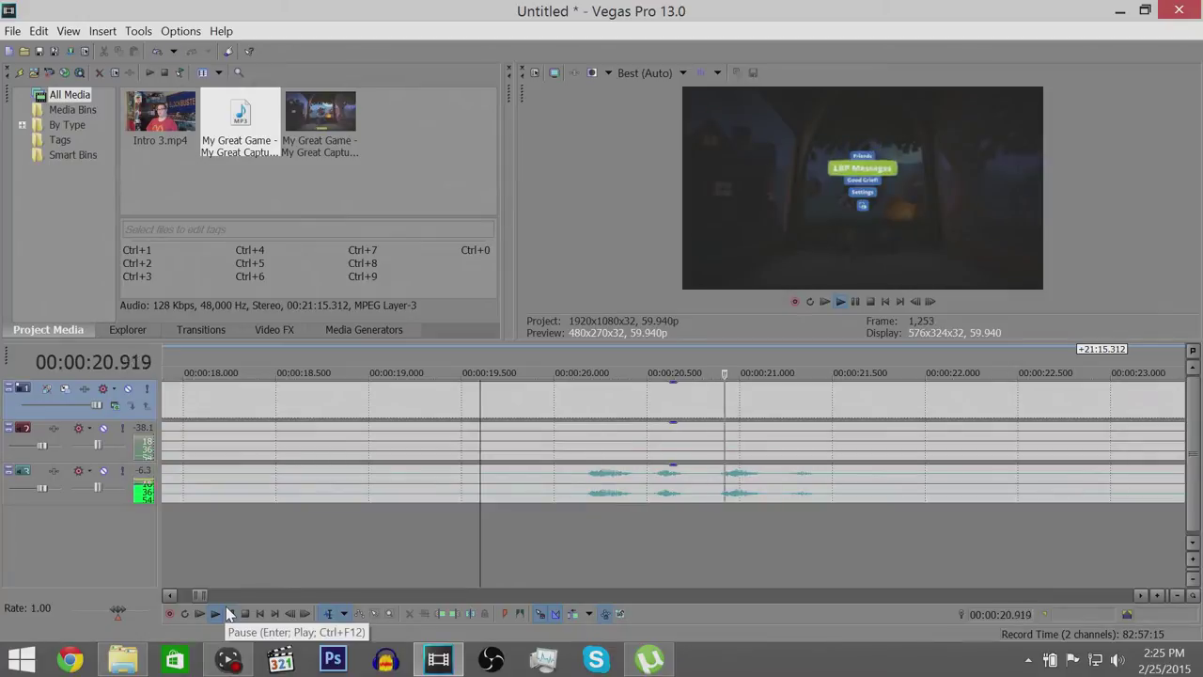
click(229, 613)
- Try shifting the commentary audio about 0.28 seconds earlier, and realign it with the start of the gameplay clip
scroll(447, 556, down, 8)
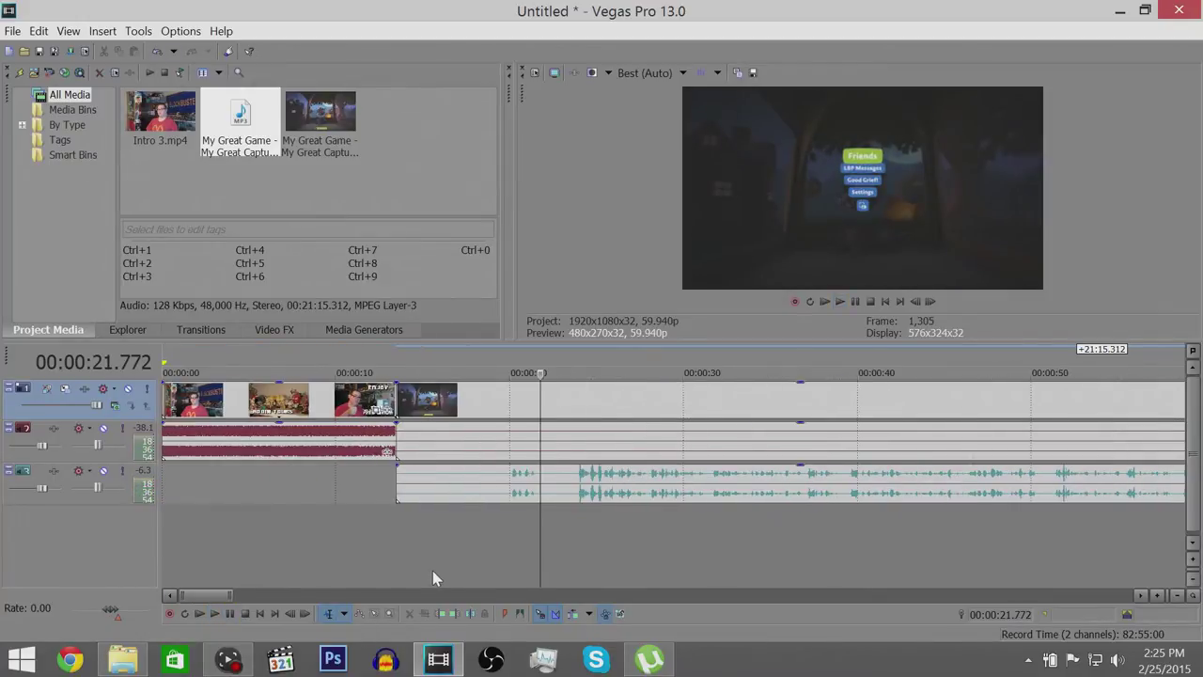
click(400, 570)
scroll(590, 580, up, 8)
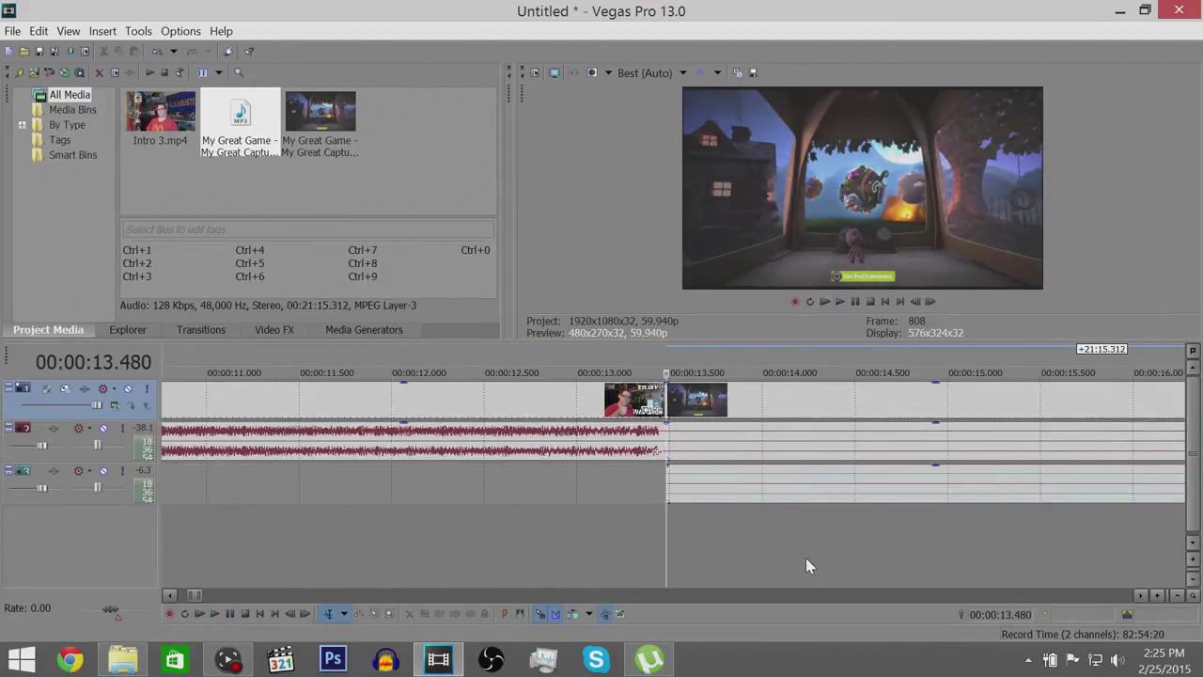
scroll(771, 558, up, 2)
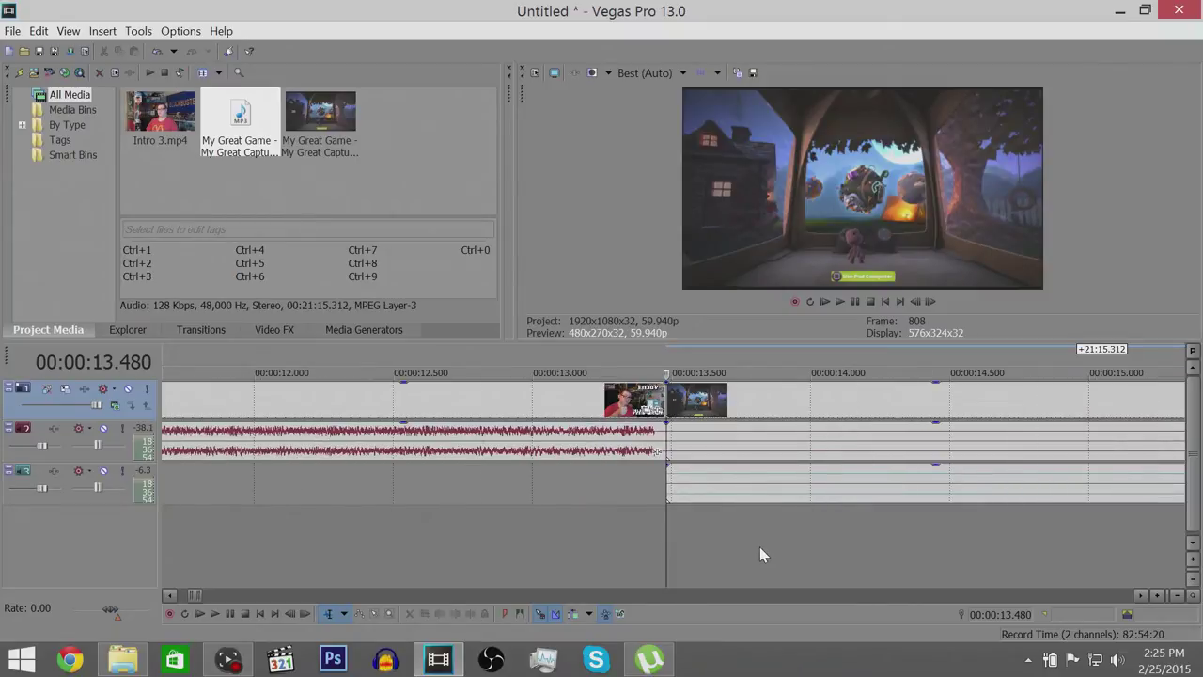
scroll(762, 555, up, 2)
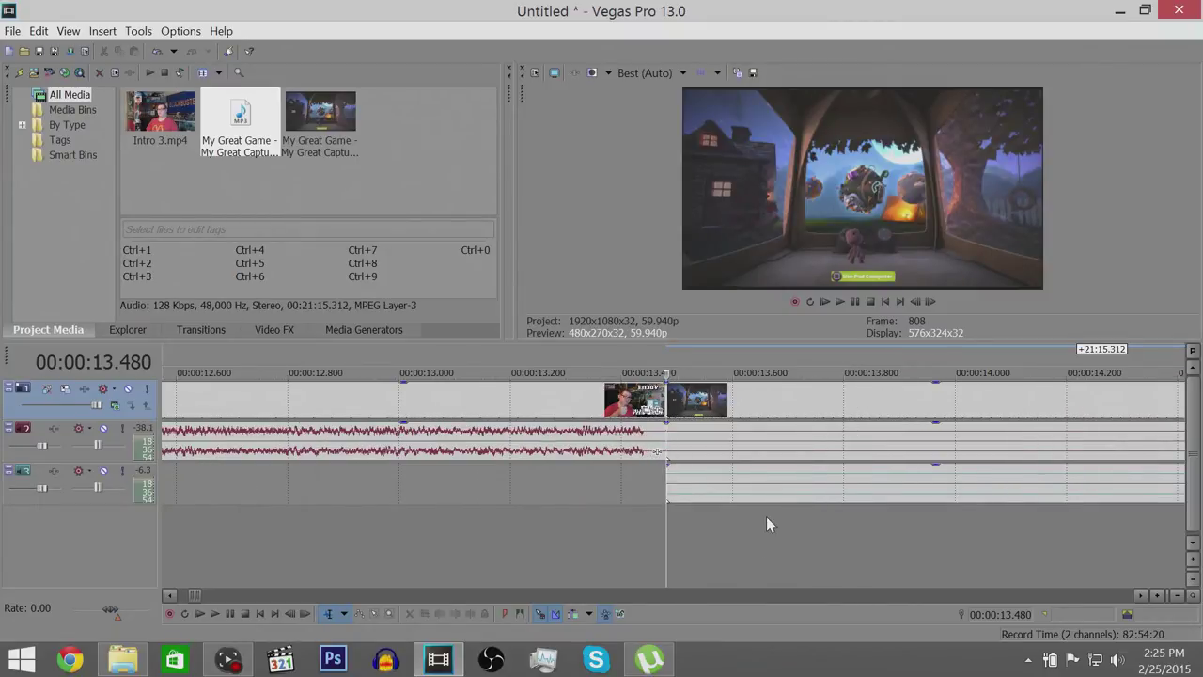
drag(752, 491, 594, 495)
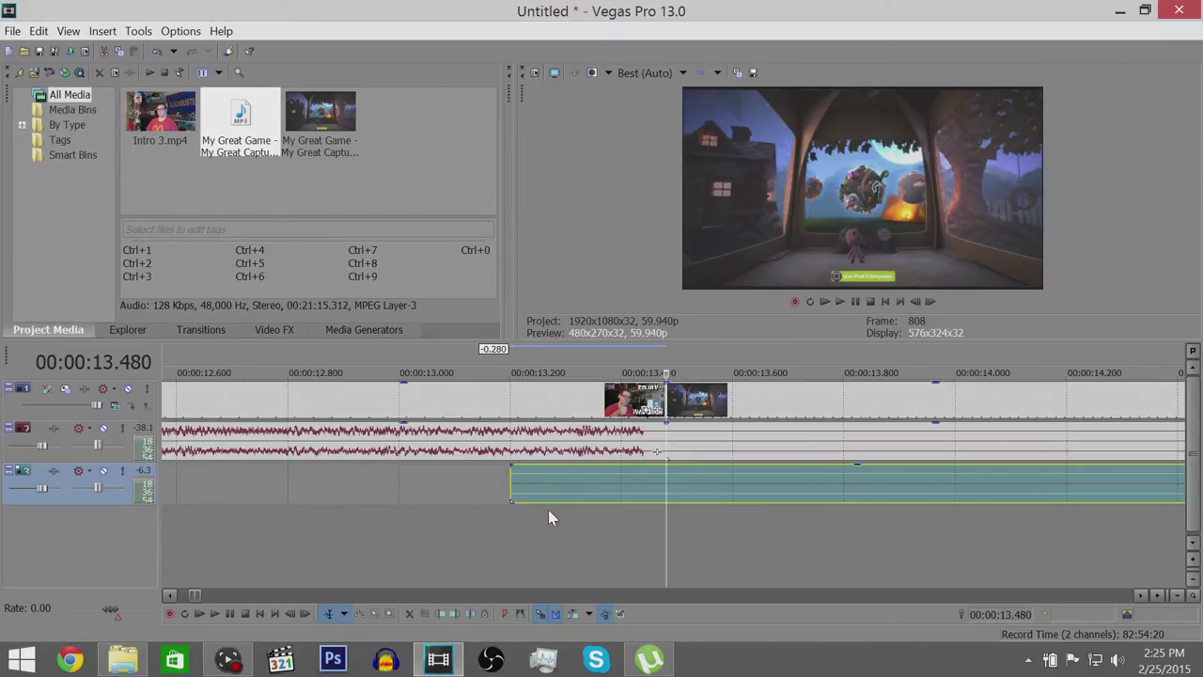
click(611, 545)
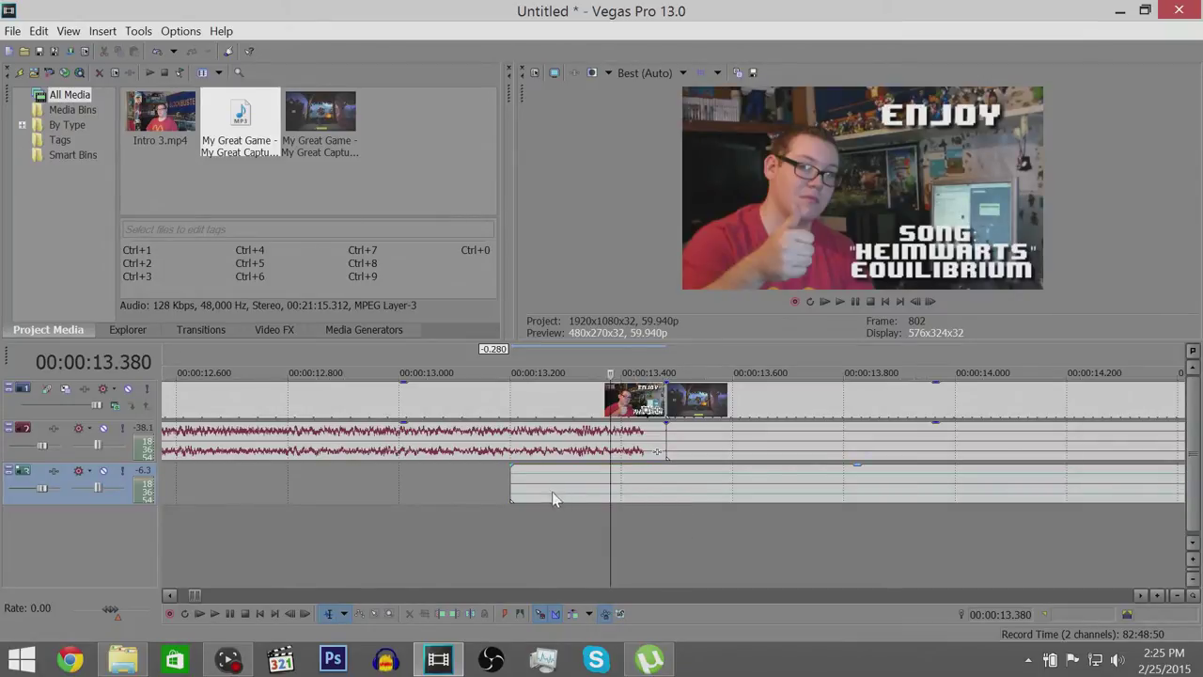
drag(514, 494, 667, 498)
scroll(728, 528, down, 6)
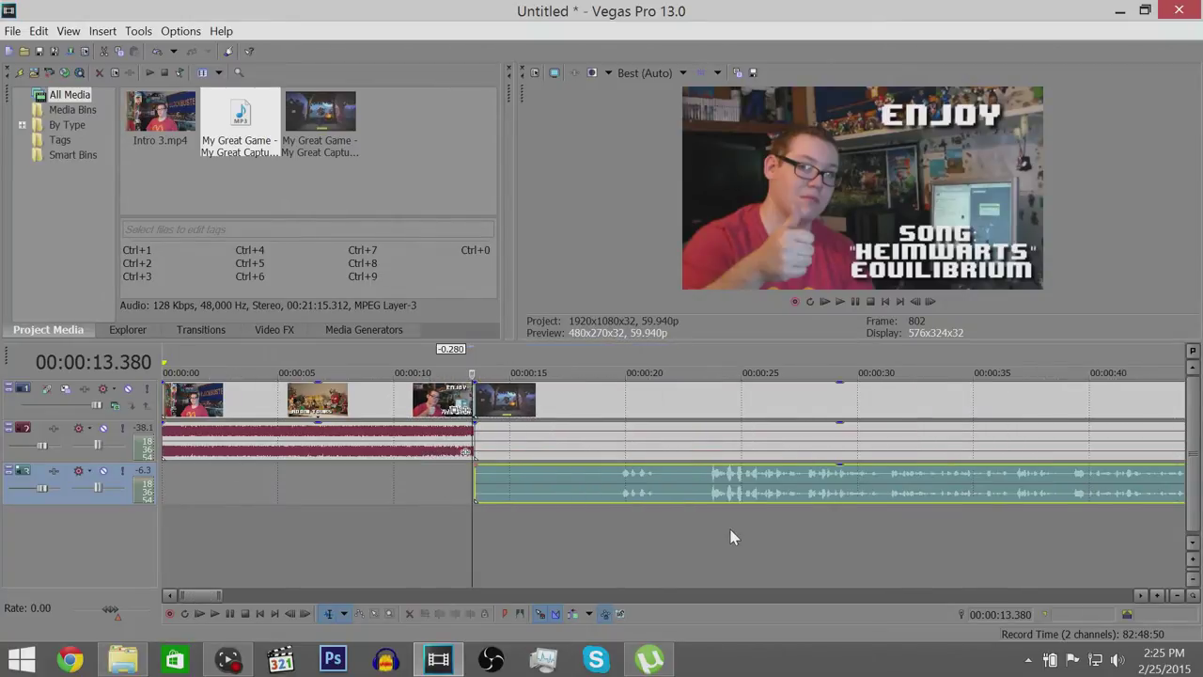
- Play the timeline from 00:00:18.852 through the first short burst of commentary to review it
click(633, 550)
scroll(632, 550, up, 1)
click(615, 559)
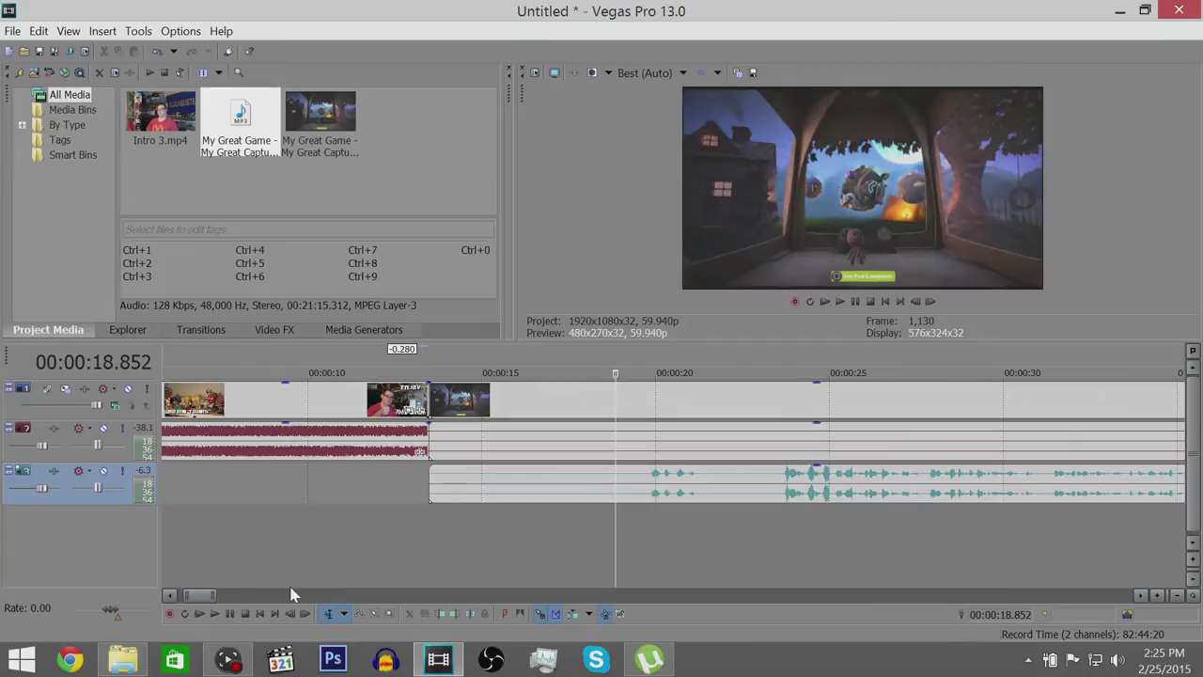
click(215, 614)
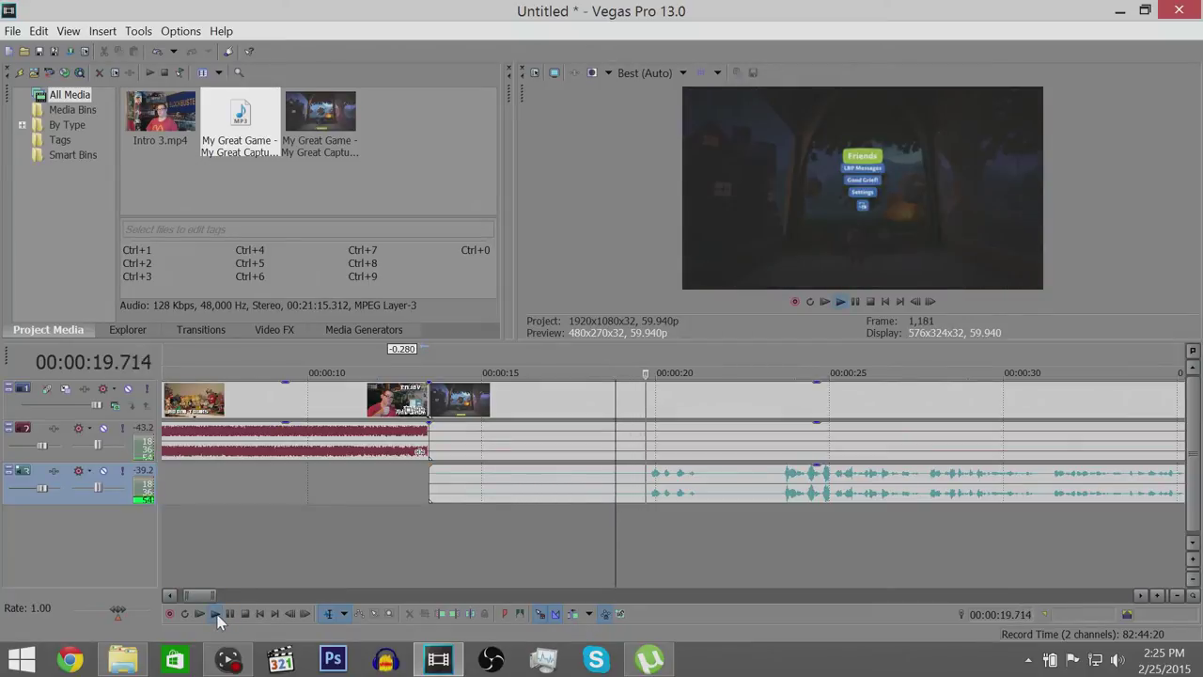
click(229, 614)
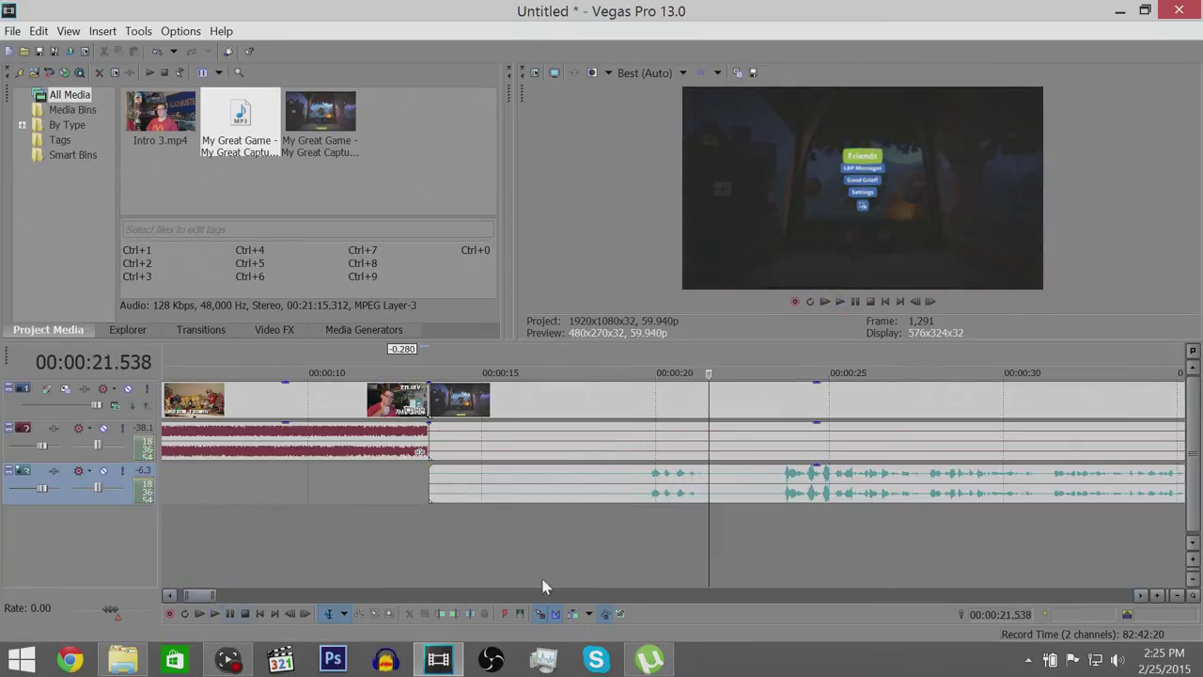
- Split the gameplay video, its audio and the commentary at 00:00:23.357, just before the main commentary begins
click(779, 542)
scroll(779, 542, up, 5)
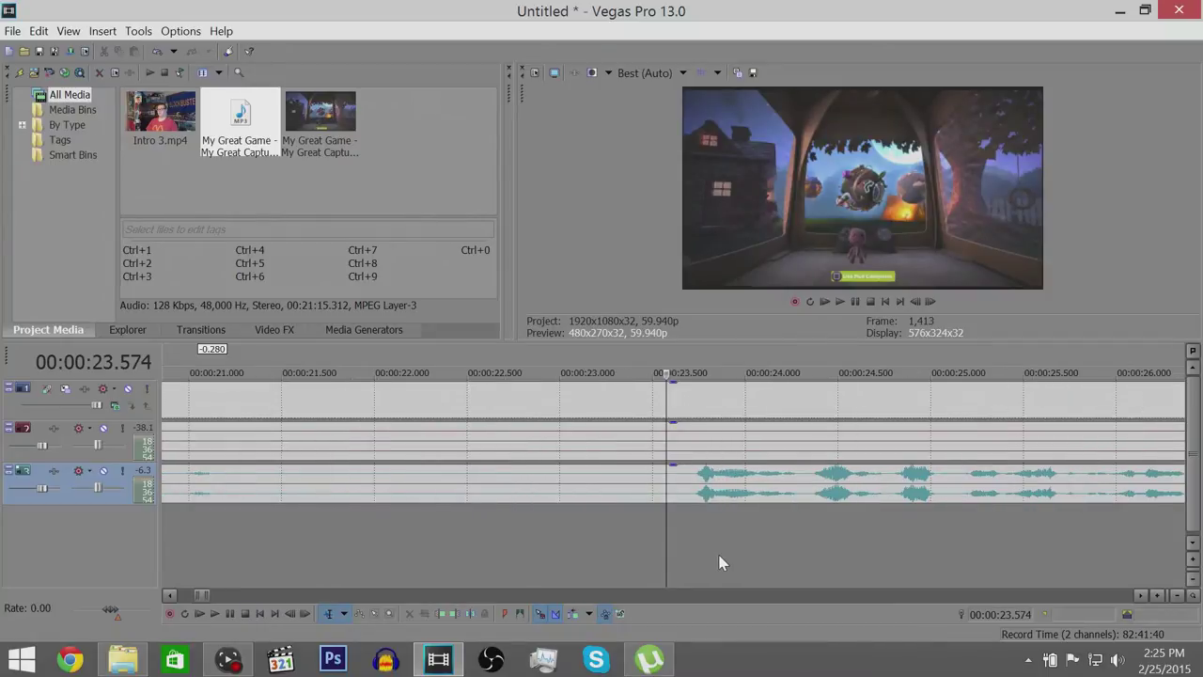
click(596, 544)
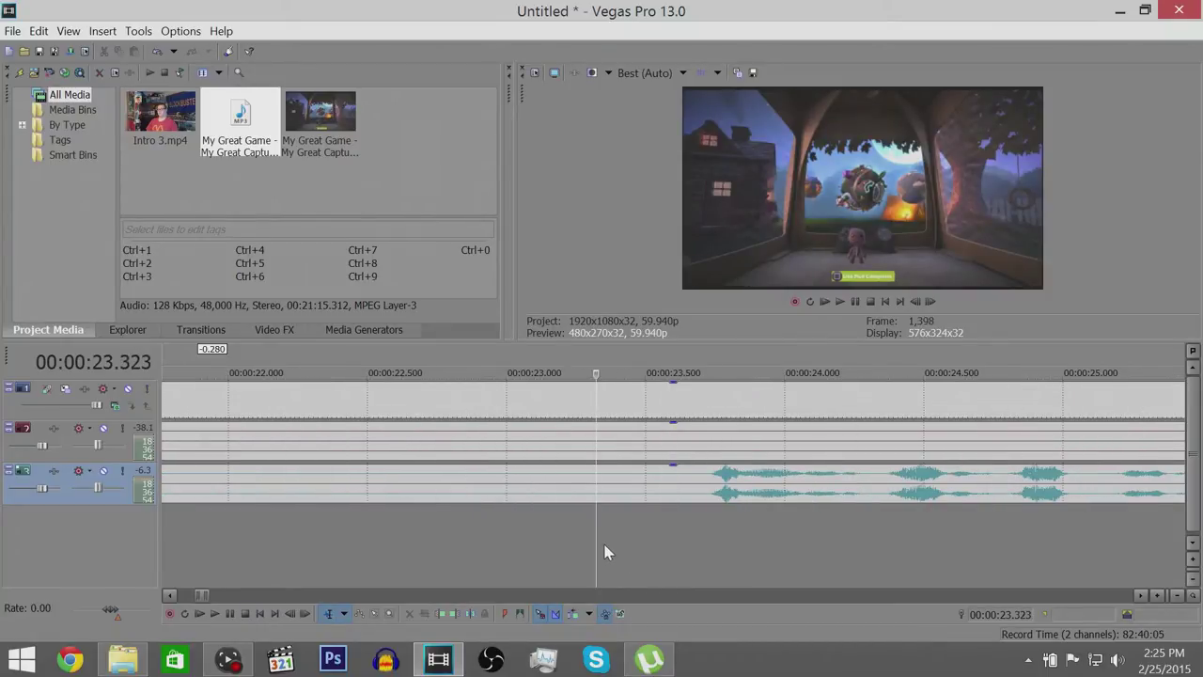
key(Right)
key(Right)
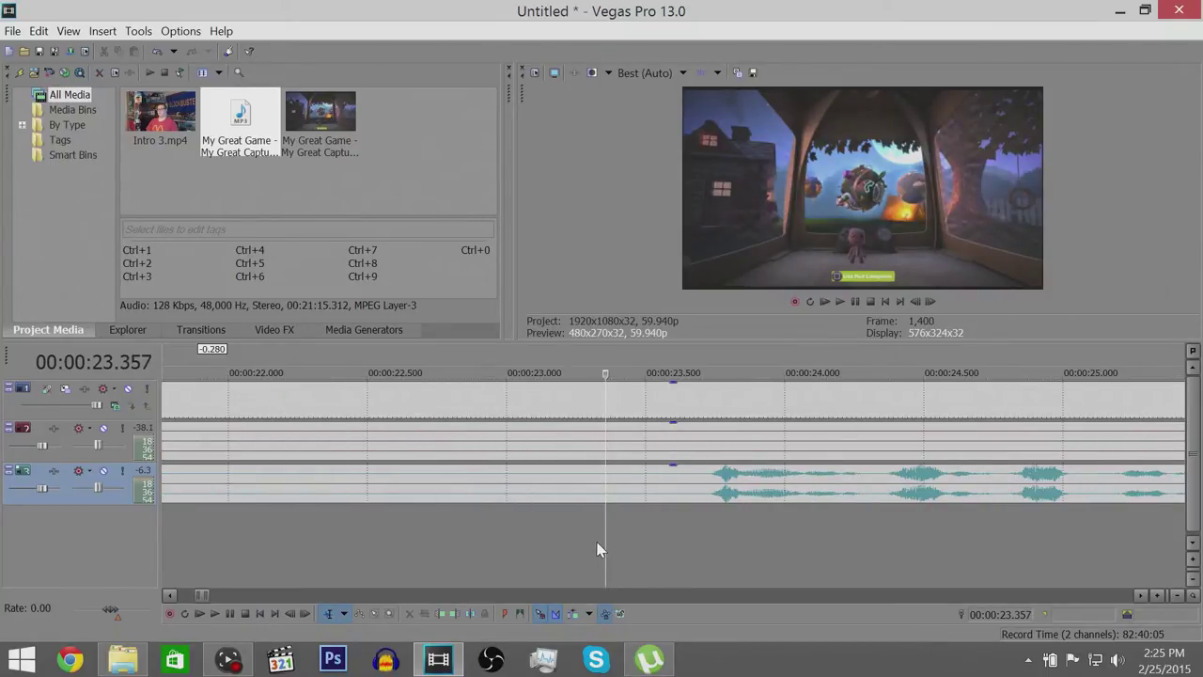
scroll(592, 540, down, 6)
- Delete the gameplay and commentary sections before the cut, and move the remaining clips up against the end of the intro
right_click(497, 401)
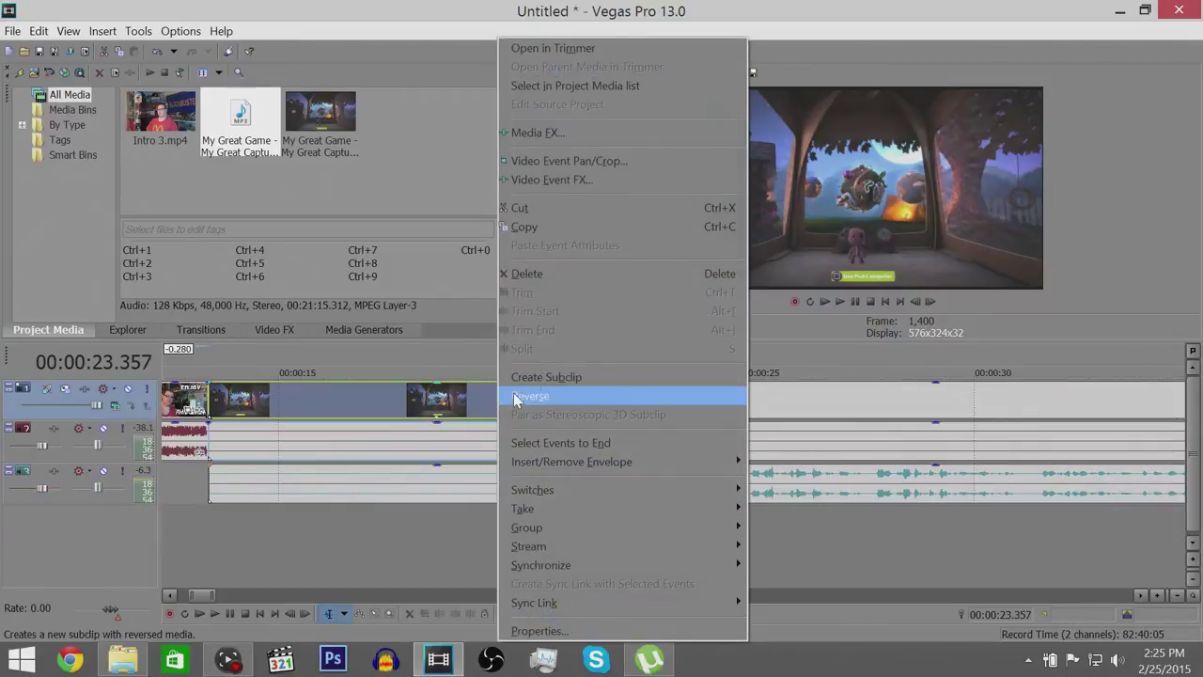
click(552, 293)
right_click(474, 493)
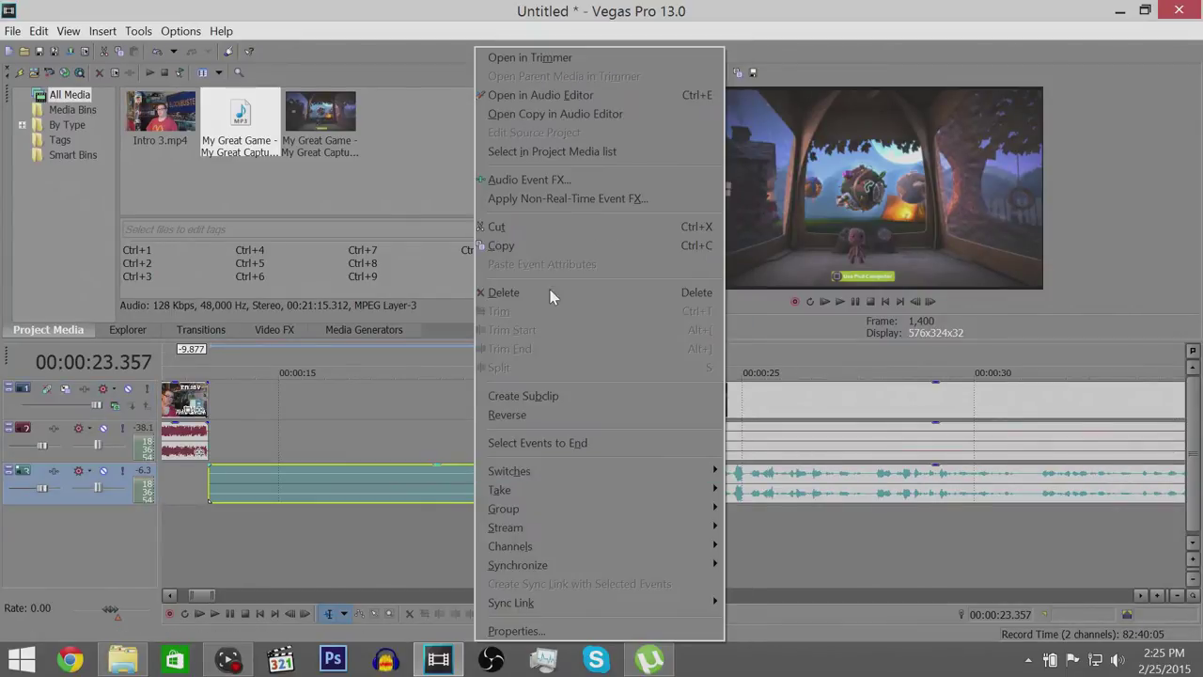
click(550, 293)
drag(796, 405, 369, 396)
drag(716, 486, 261, 489)
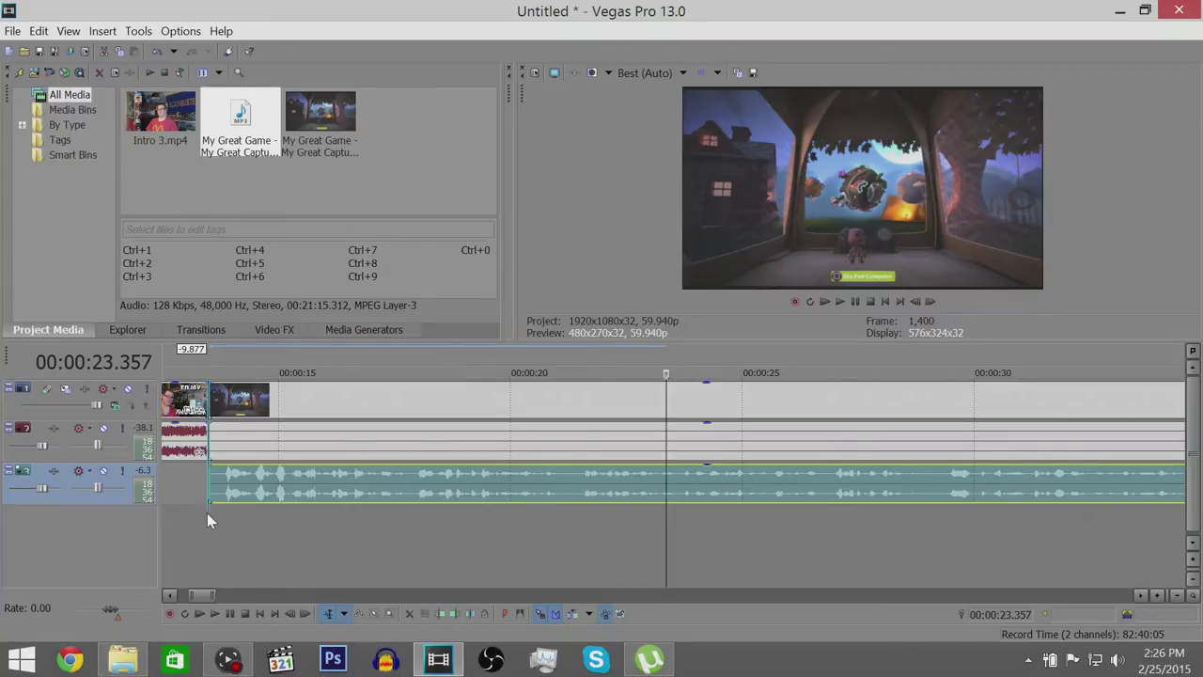
- Overlap the gameplay with the intro's end by 0.467 seconds, and shift the commentary earlier with its start trimmed to 00:00:13.480
click(207, 512)
scroll(265, 507, up, 5)
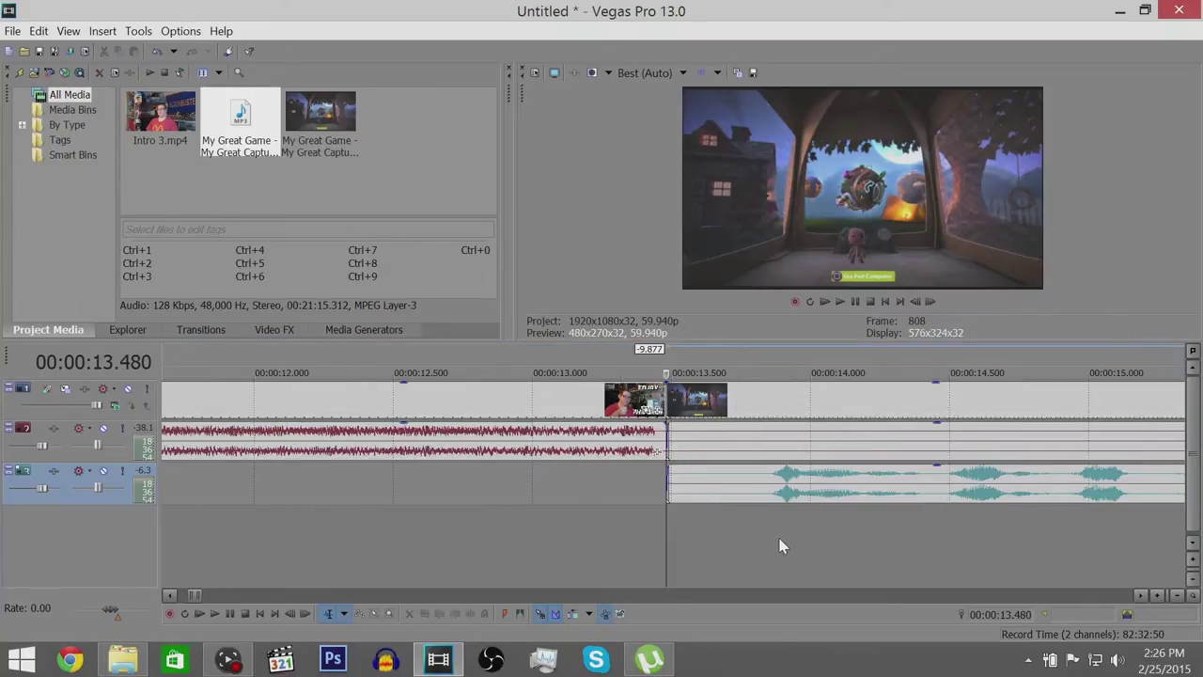
scroll(835, 484, up, 1)
drag(810, 484, 693, 490)
drag(708, 411, 495, 401)
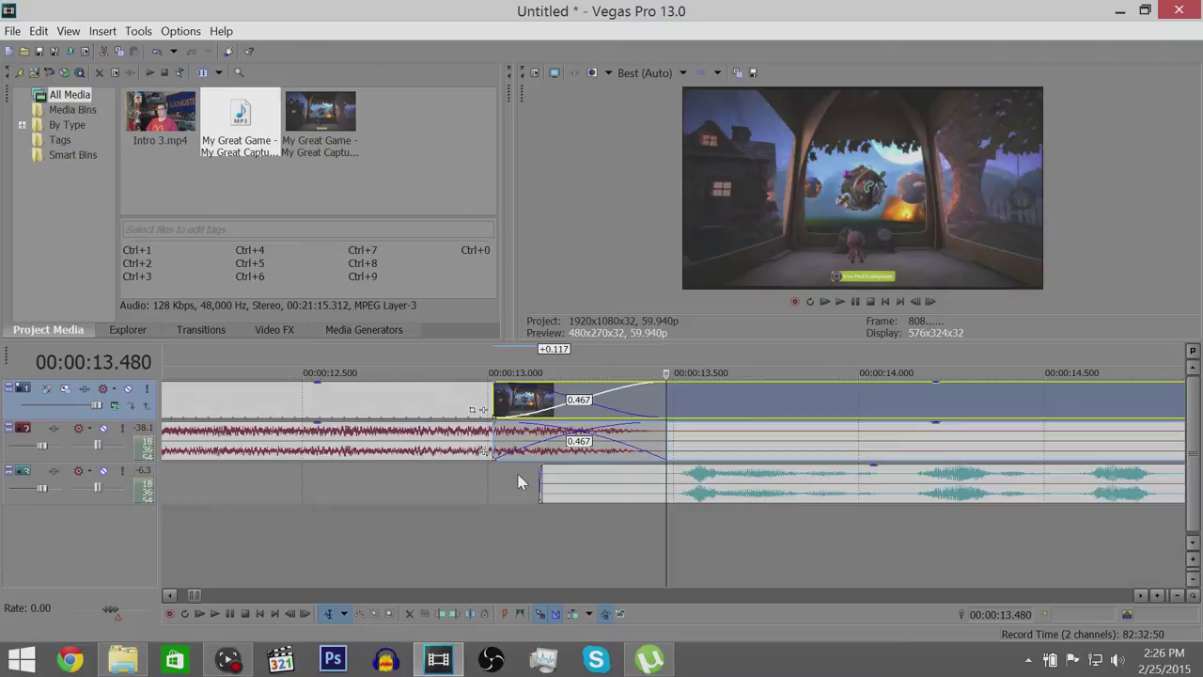
drag(539, 485, 668, 479)
- Apply the BCC Damaged TV Dissolve transition with default settings to the overlap between the intro and the gameplay
click(582, 397)
right_click(581, 400)
click(611, 51)
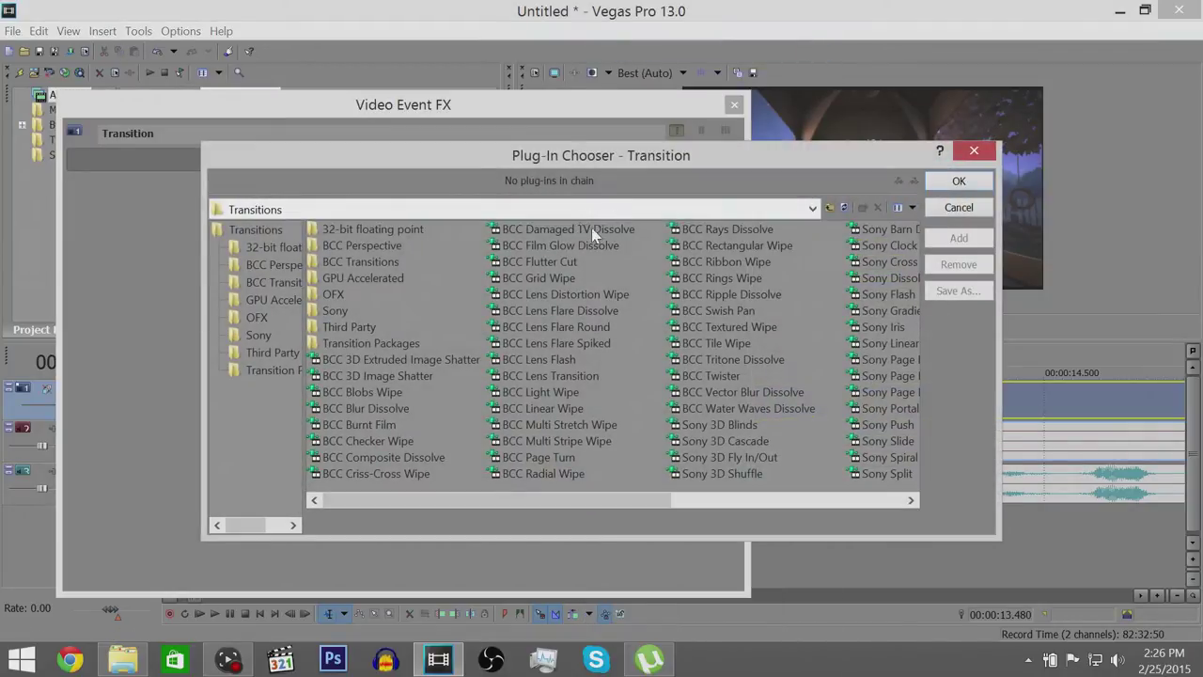
click(555, 232)
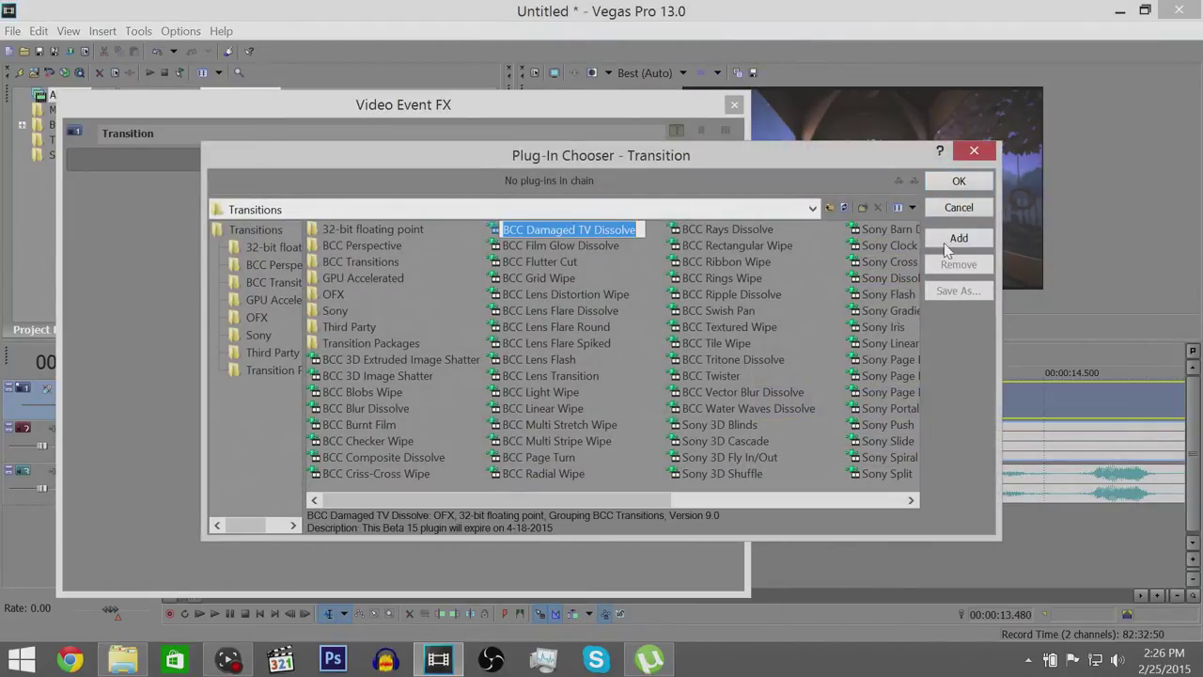
click(957, 181)
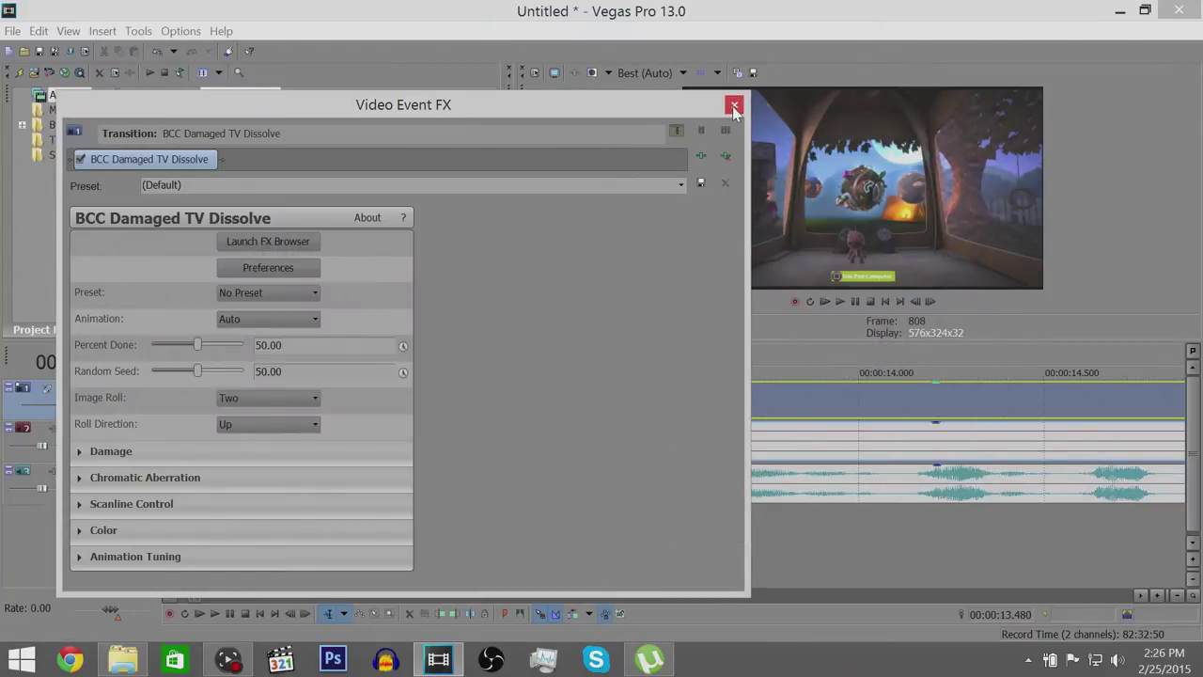
click(734, 106)
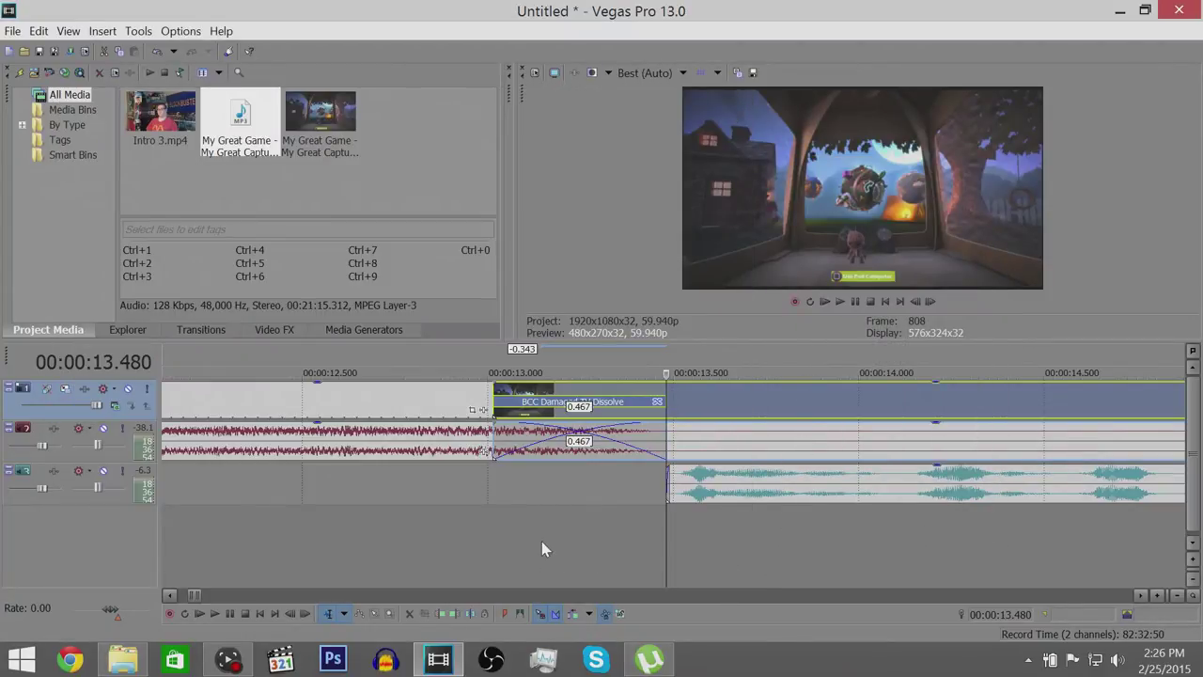
- Insert Video 41 from the Videos folder on new tracks below the commentary, starting at 00:00:13.480
scroll(689, 535, down, 4)
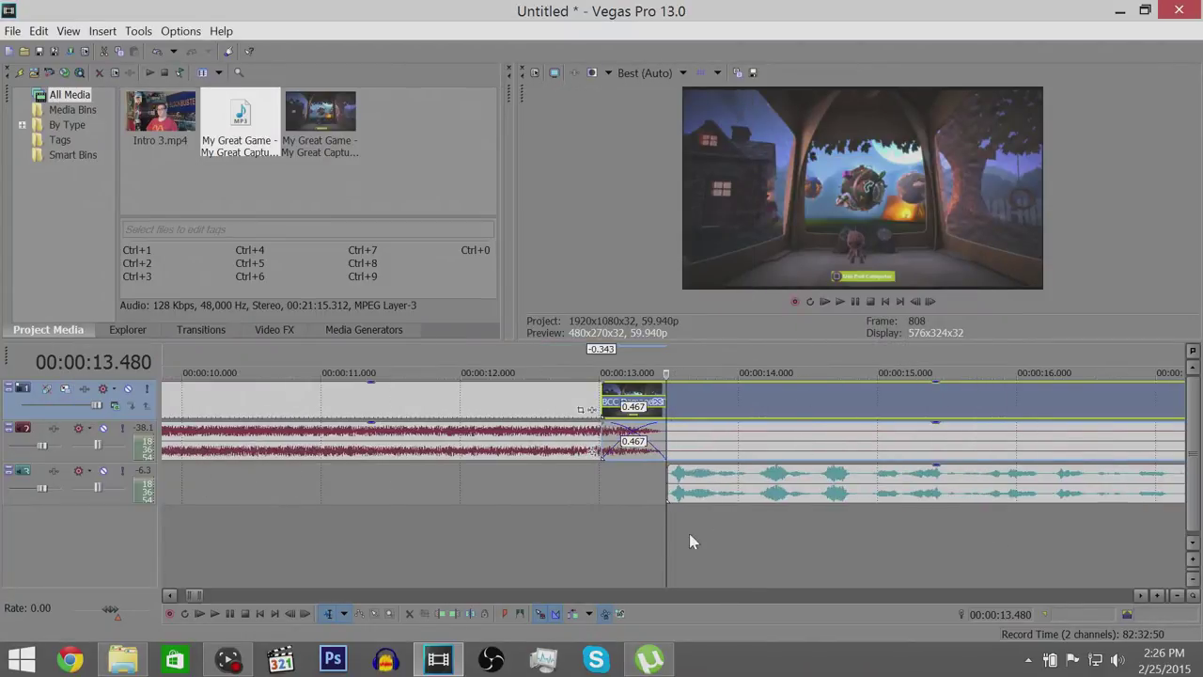
scroll(693, 563, down, 3)
scroll(693, 562, up, 3)
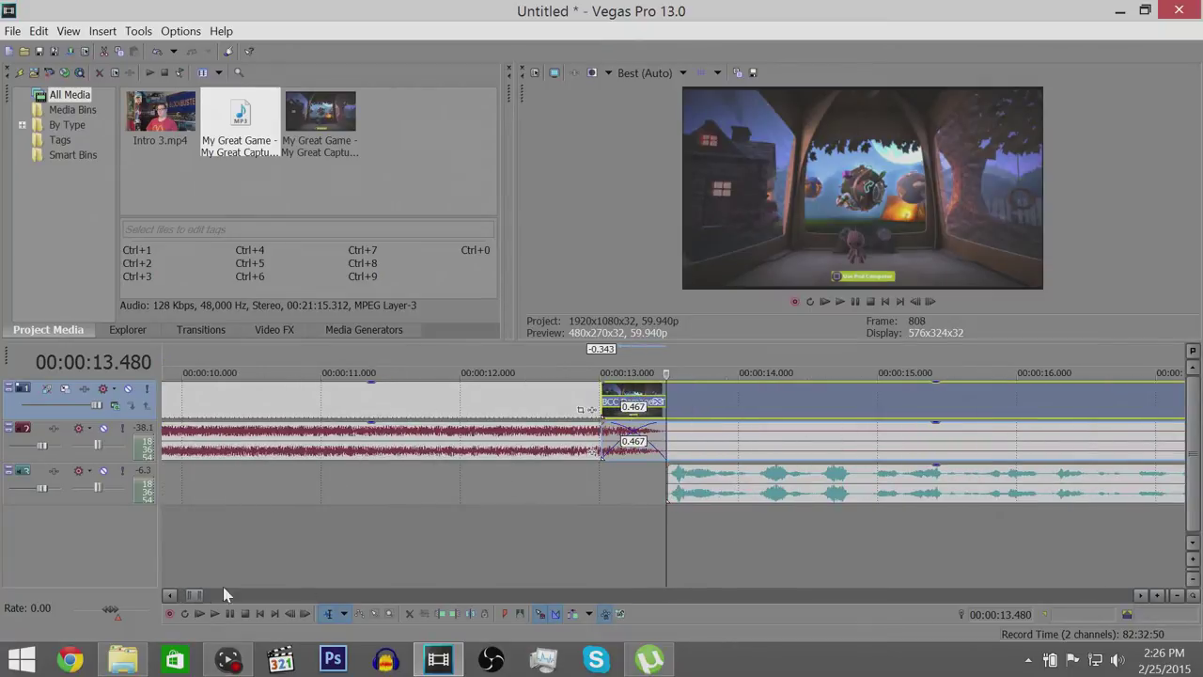
click(122, 658)
scroll(925, 355, down, 3)
click(921, 390)
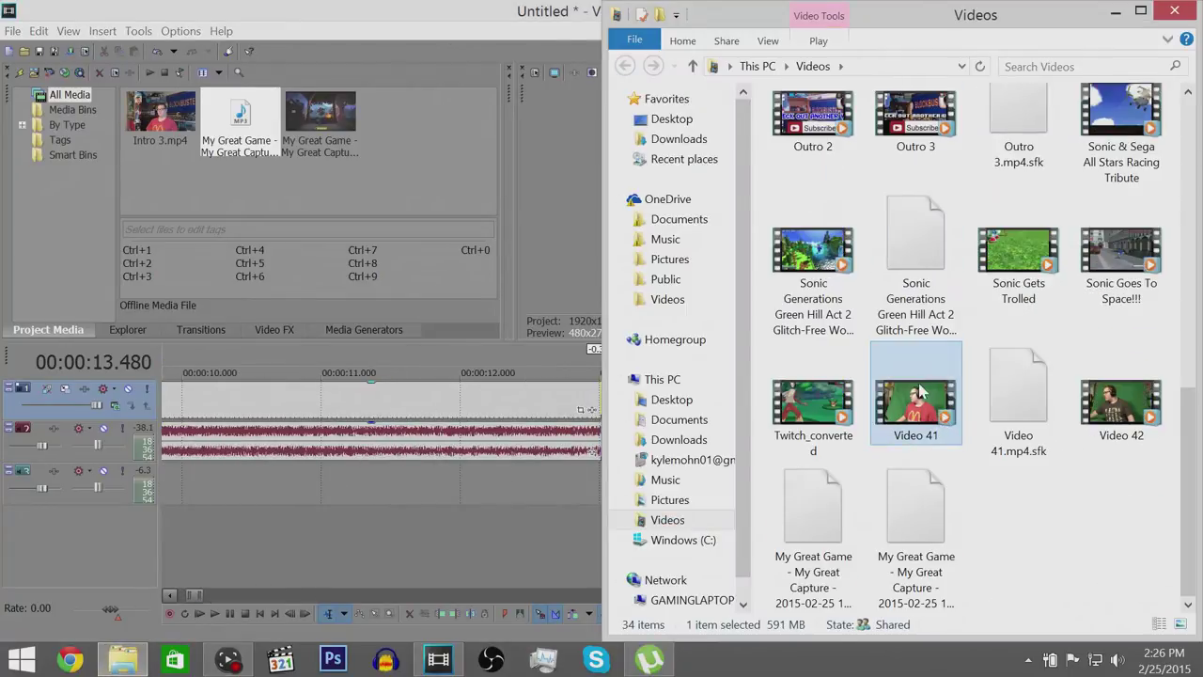
drag(695, 5, 2, 11)
drag(314, 405, 667, 530)
scroll(844, 453, down, 2)
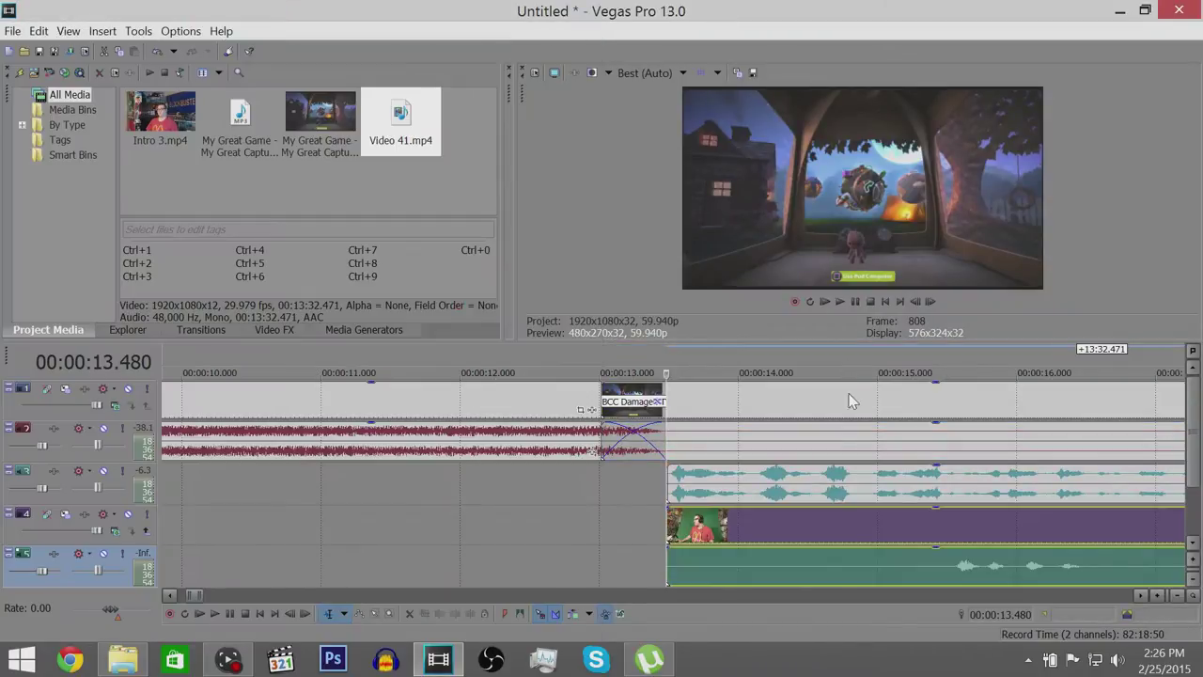
scroll(720, 569, down, 2)
scroll(472, 526, down, 3)
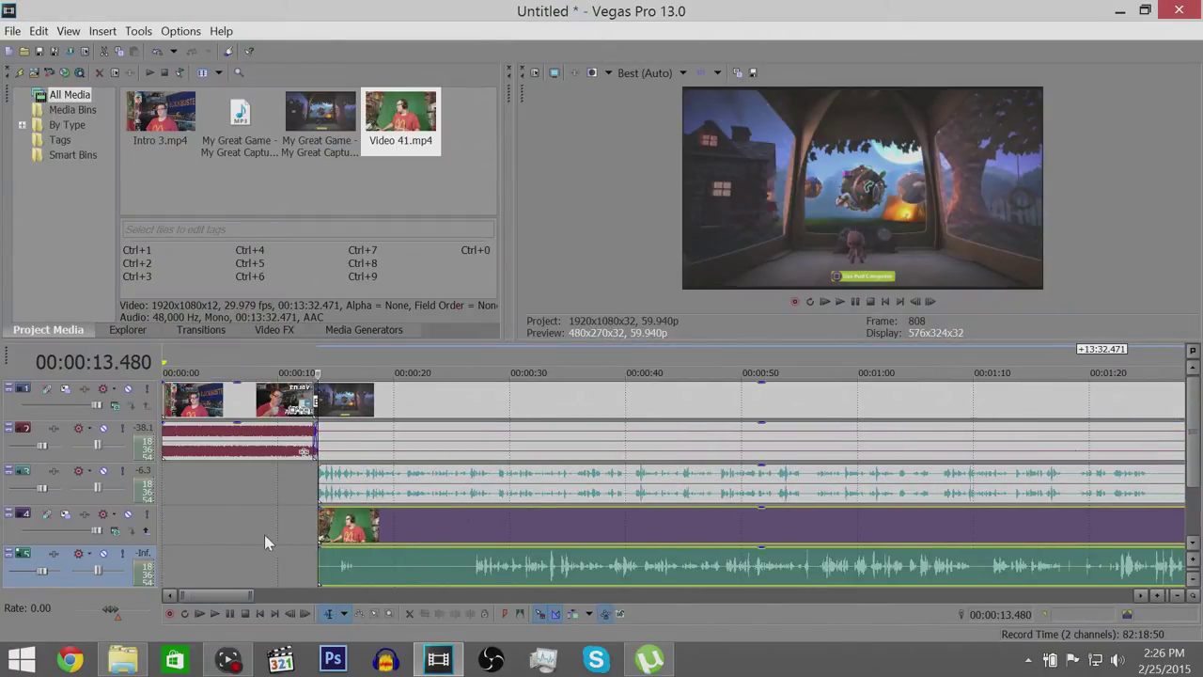
- Move the Video 41 video track above the gameplay, and line the clip's speech up with the commentary waveform
click(75, 542)
drag(75, 548, 75, 383)
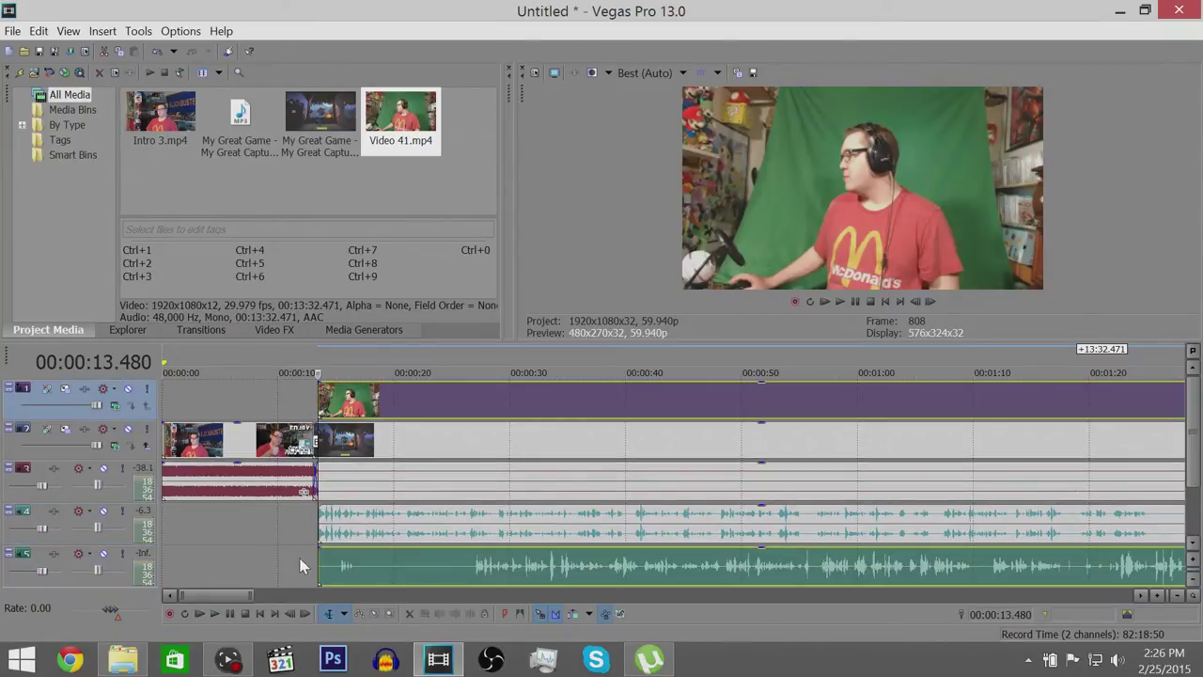
mouse_move(319, 562)
mouse_down()
mouse_move(472, 561)
mouse_move(312, 562)
mouse_up()
scroll(414, 564, up, 3)
scroll(764, 582, up, 4)
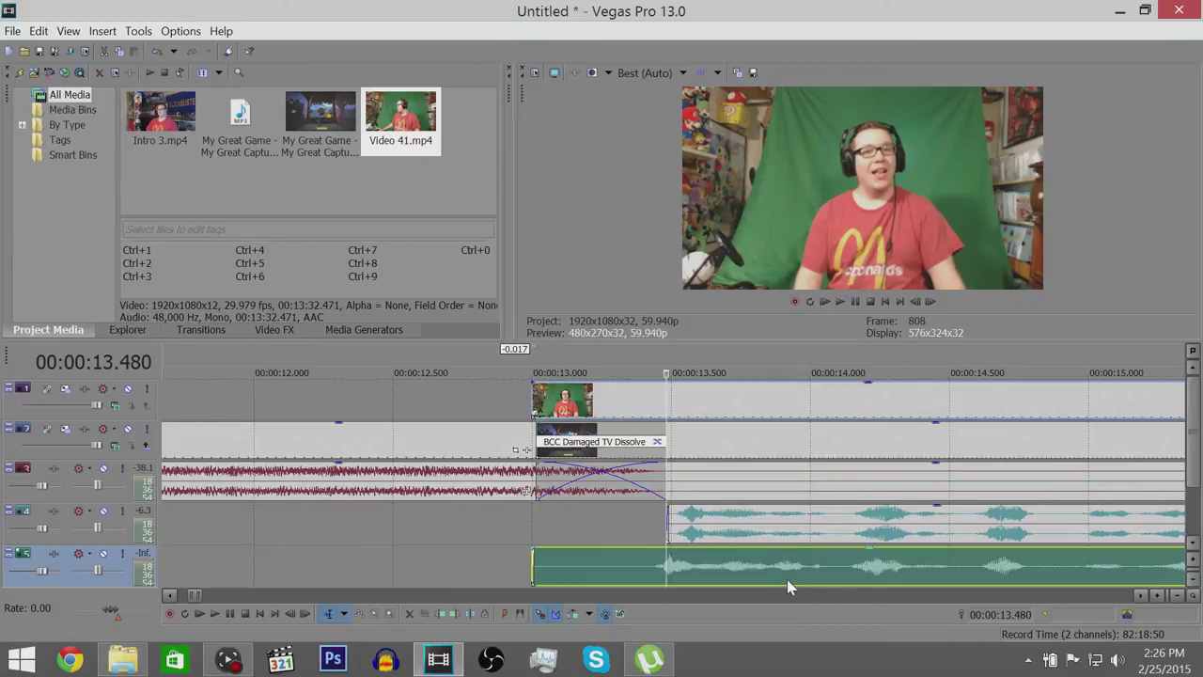
click(791, 572)
scroll(811, 568, up, 3)
scroll(811, 570, down, 5)
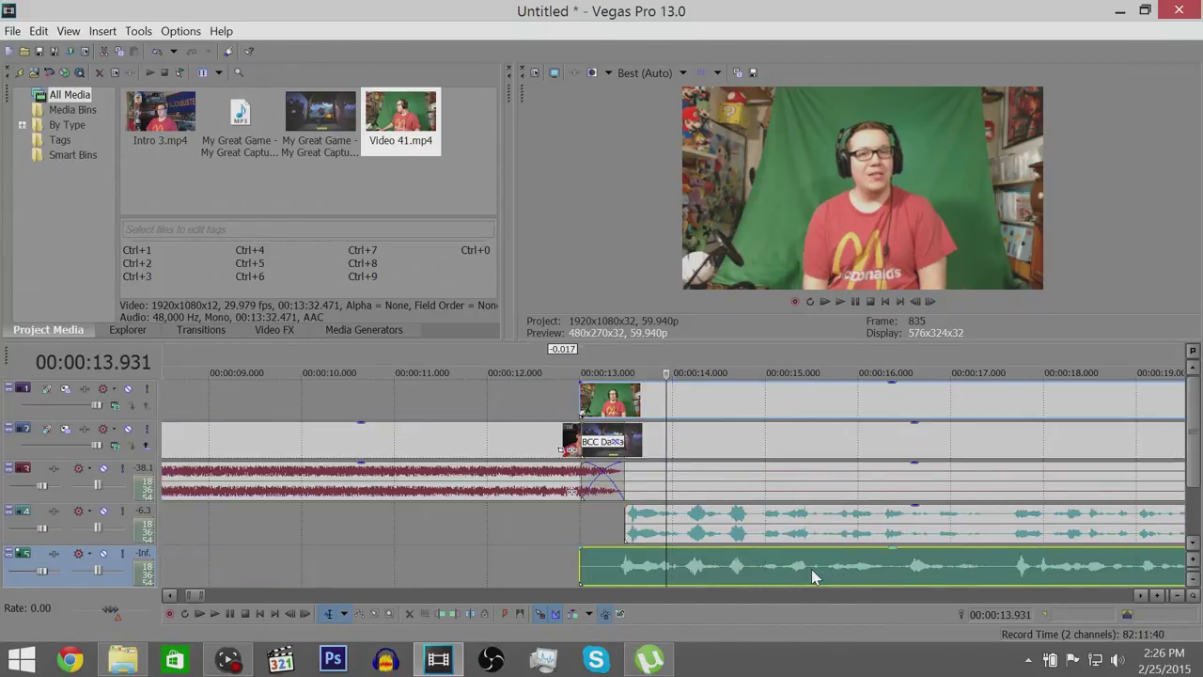
scroll(811, 568, down, 1)
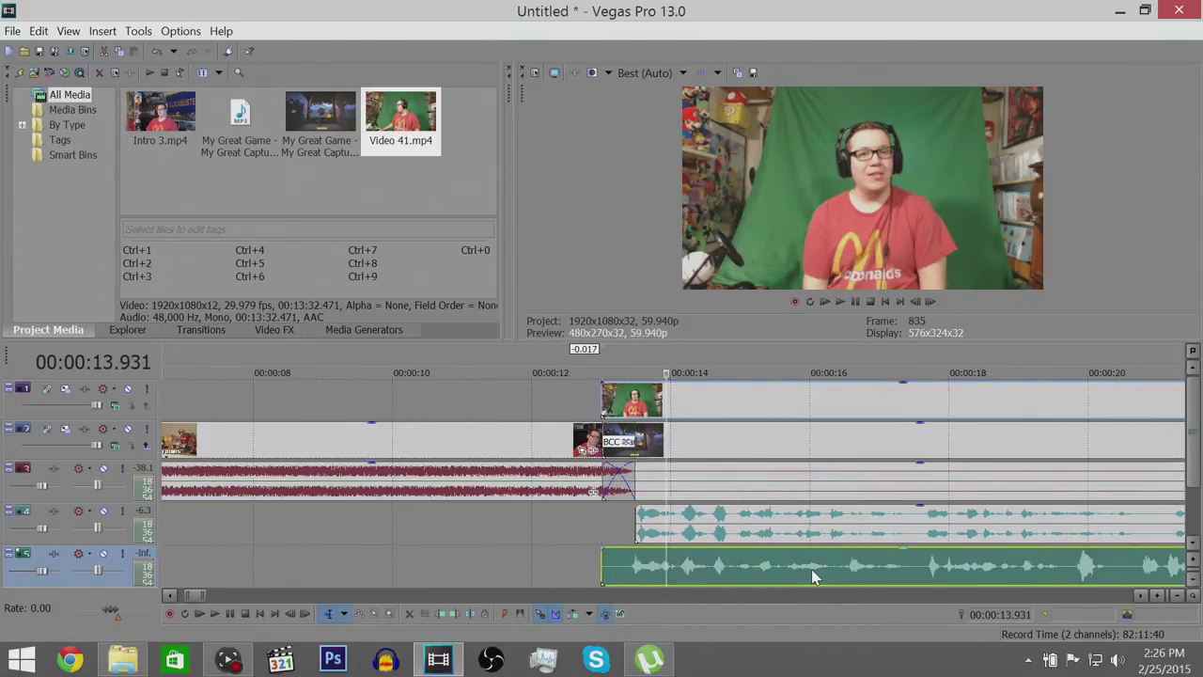
- Replace Video 41 on the timeline with Video 42 from the Videos folder, placed below the commentary at its start
right_click(707, 405)
click(788, 275)
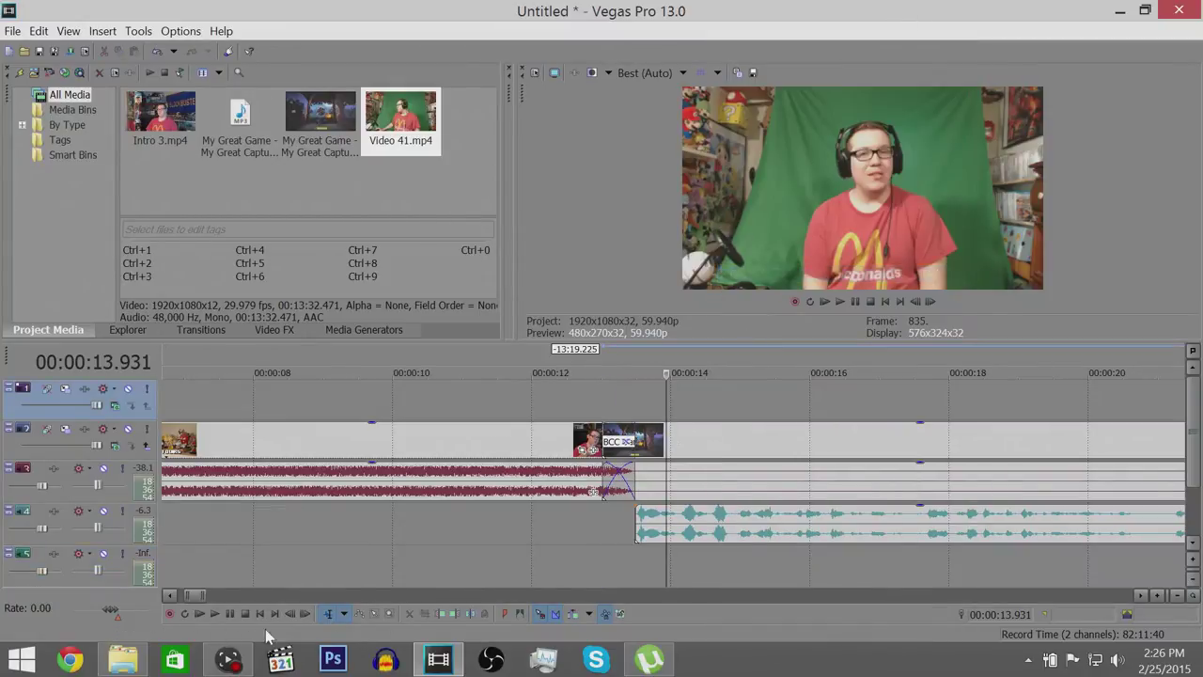
click(122, 660)
click(499, 437)
drag(642, 535, 645, 573)
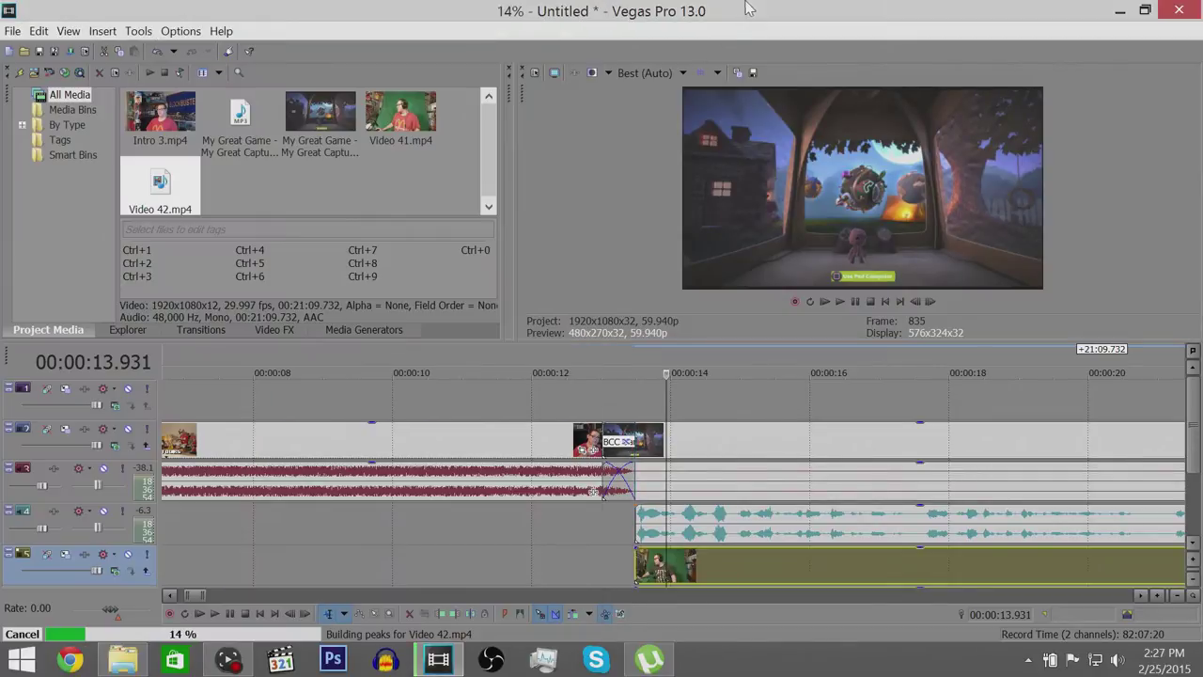
- Delete the empty video track, and move the Video 42 video track above the gameplay track
right_click(79, 414)
click(165, 223)
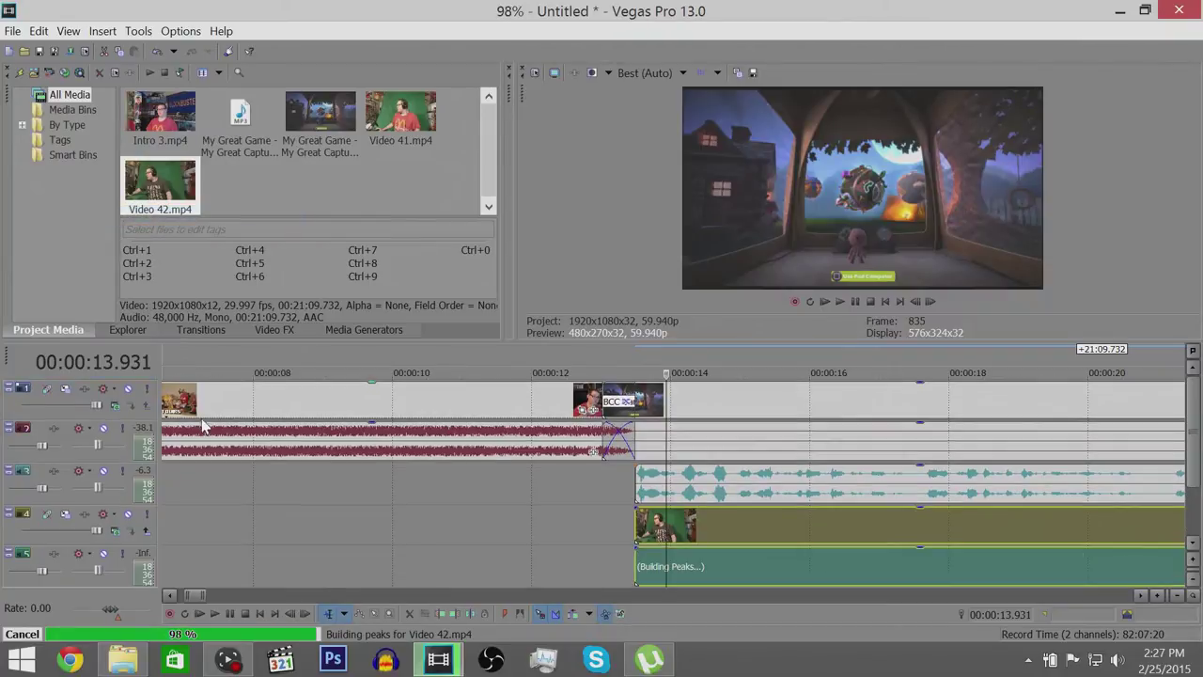
click(75, 537)
drag(110, 361, 113, 378)
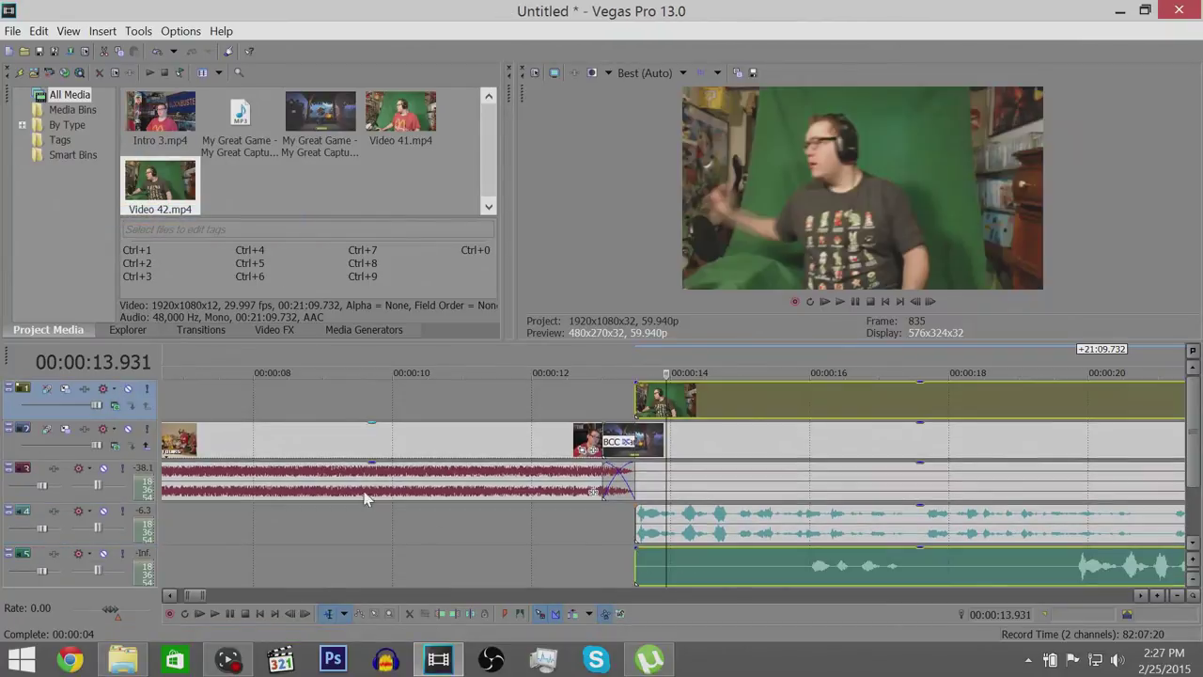
- Cut about 6.27 seconds from the start of Video 42, and line its first words up with the commentary waveform
scroll(640, 553, down, 4)
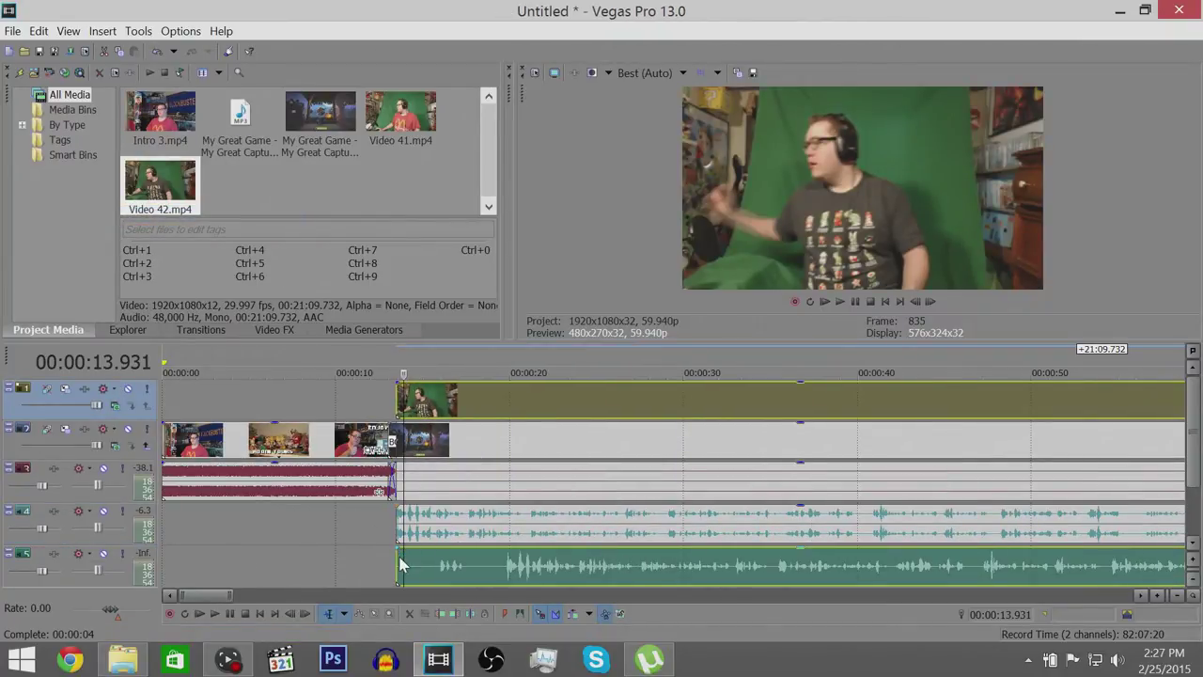
mouse_move(400, 563)
mouse_down()
mouse_move(523, 575)
mouse_move(413, 573)
mouse_up()
scroll(418, 575, up, 3)
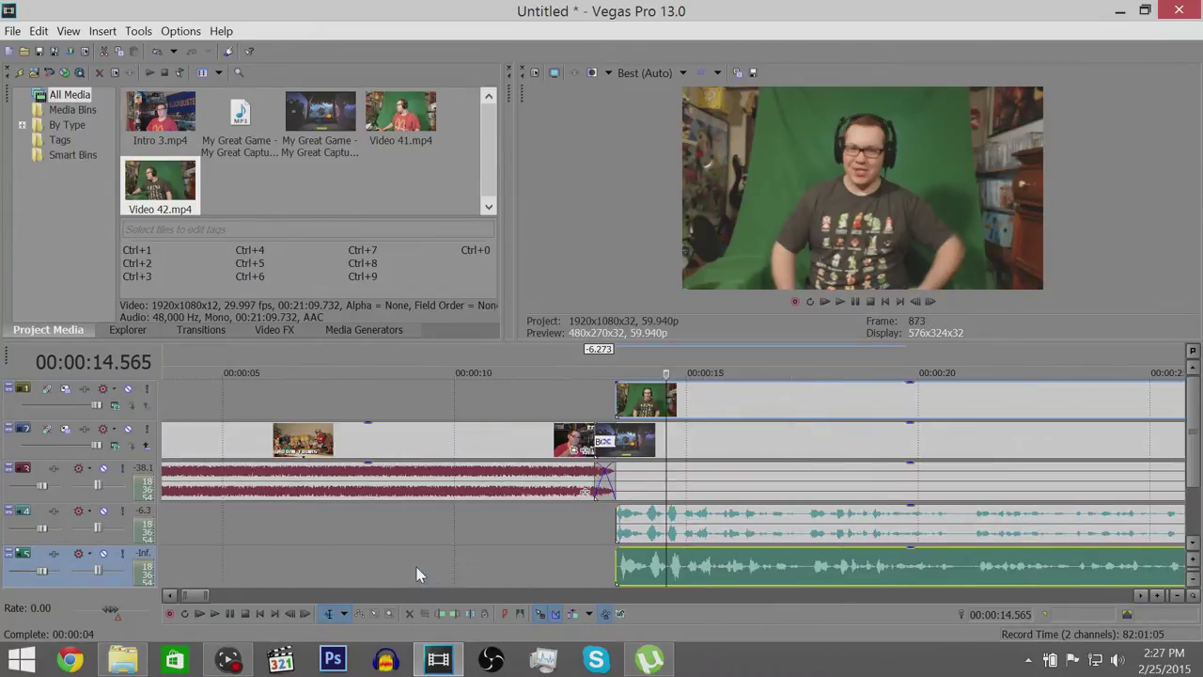
scroll(419, 575, up, 5)
drag(568, 561, 525, 575)
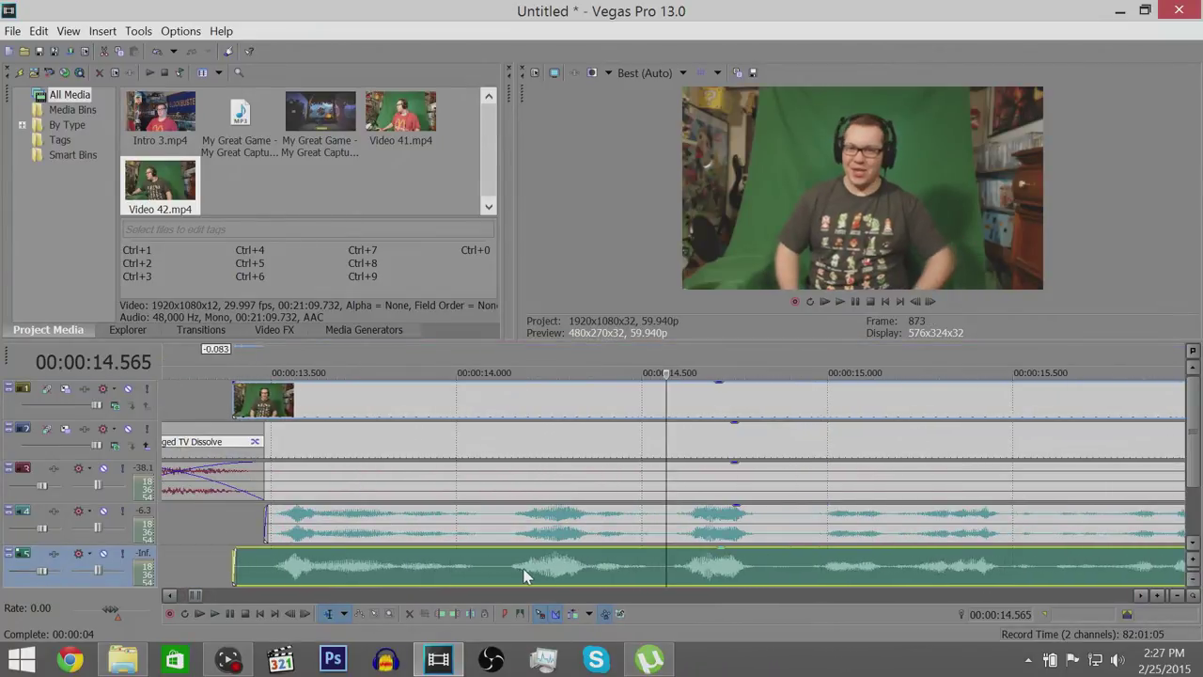
- Fine-tune the sync by nudging Video 42 about 0.017 seconds earlier against the commentary waveform
click(529, 577)
scroll(531, 581, up, 2)
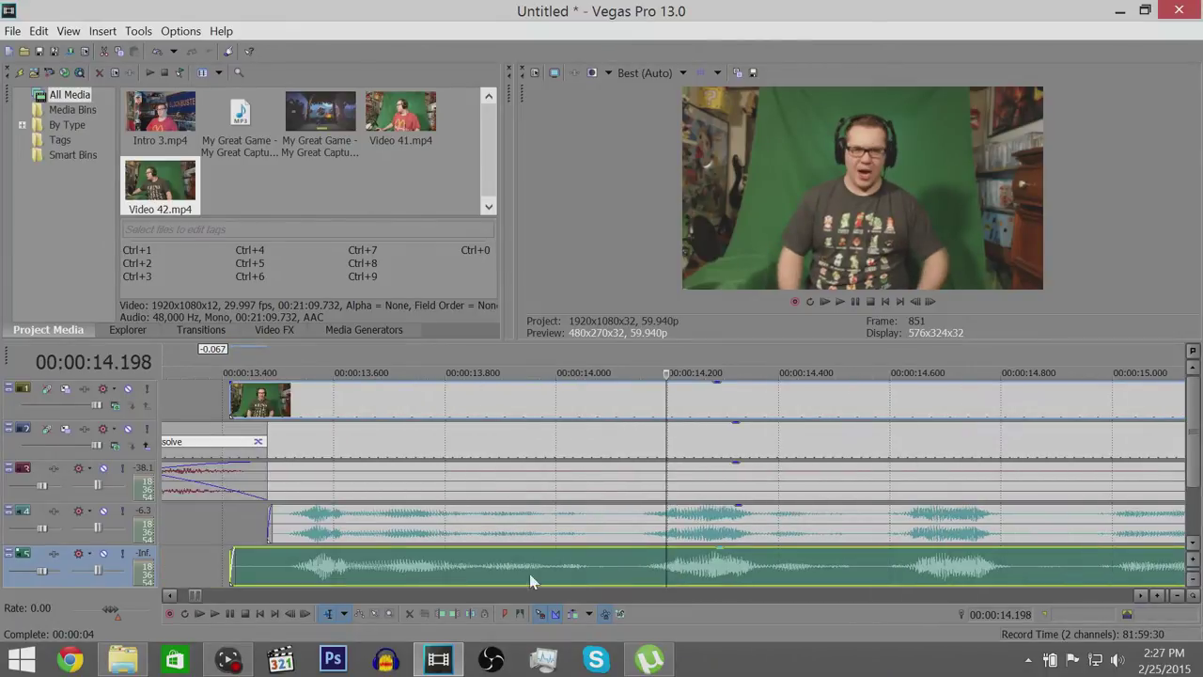
click(330, 559)
scroll(330, 558, up, 3)
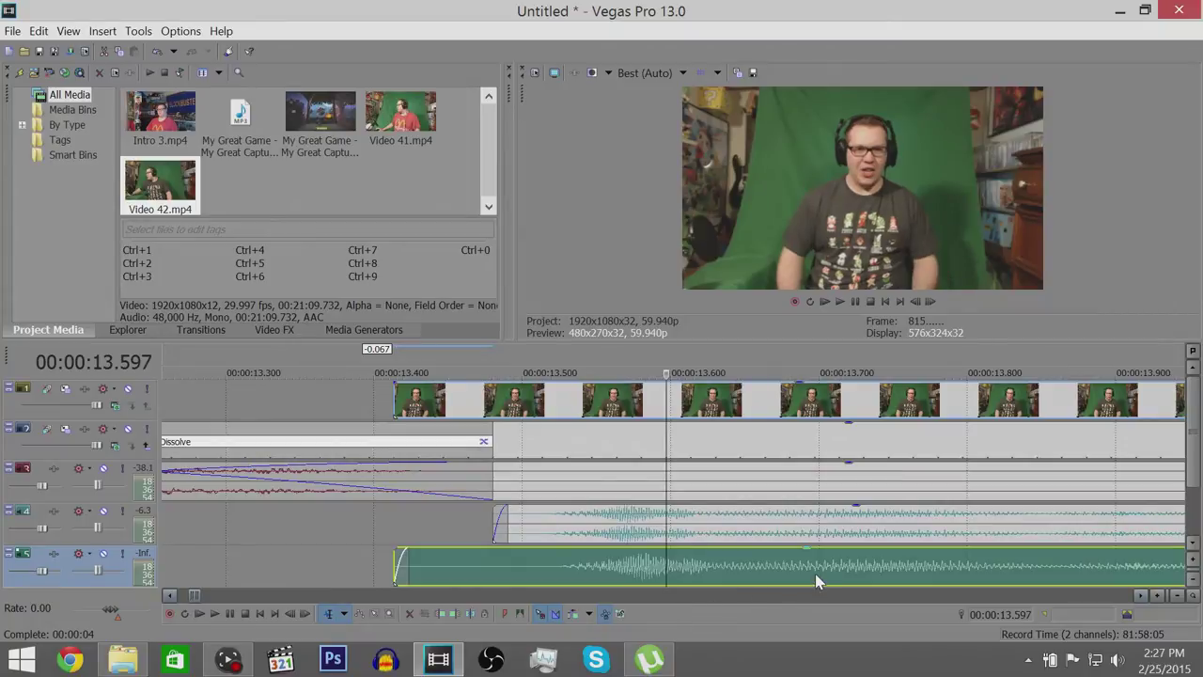
key(KP_1)
key(KP_3)
key(KP_1)
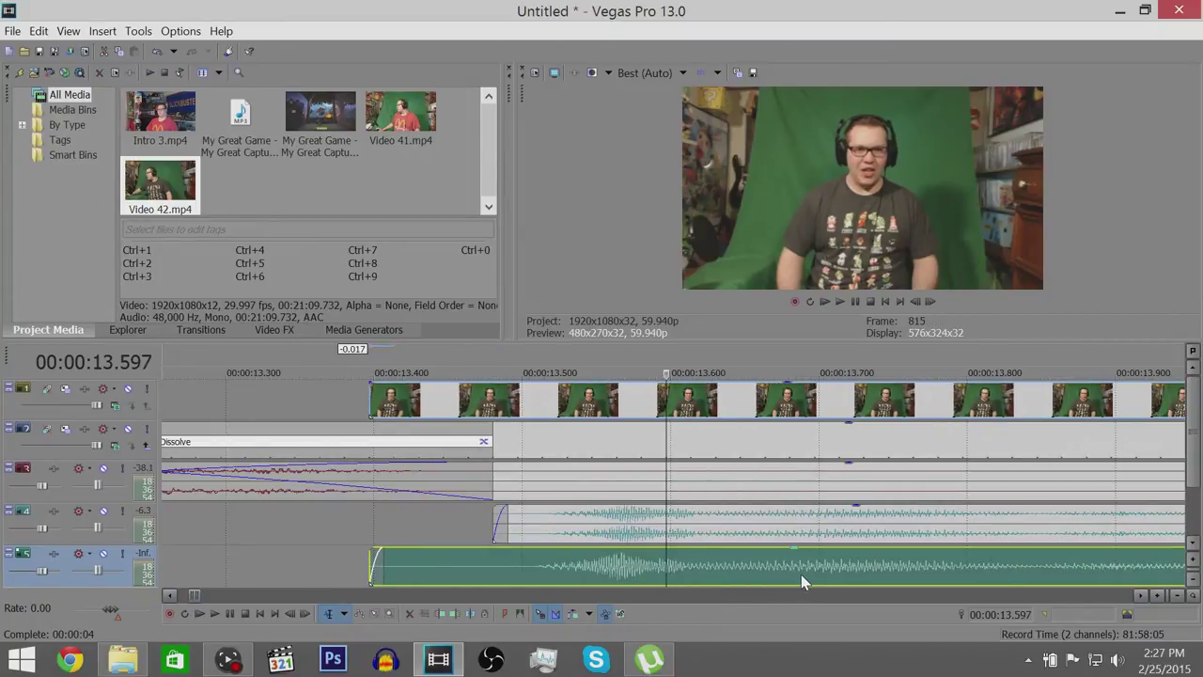
- Adjust the start of Video 42 to match the start of the gameplay transition, and give its video a 0.467-second fade-in
drag(373, 563, 494, 569)
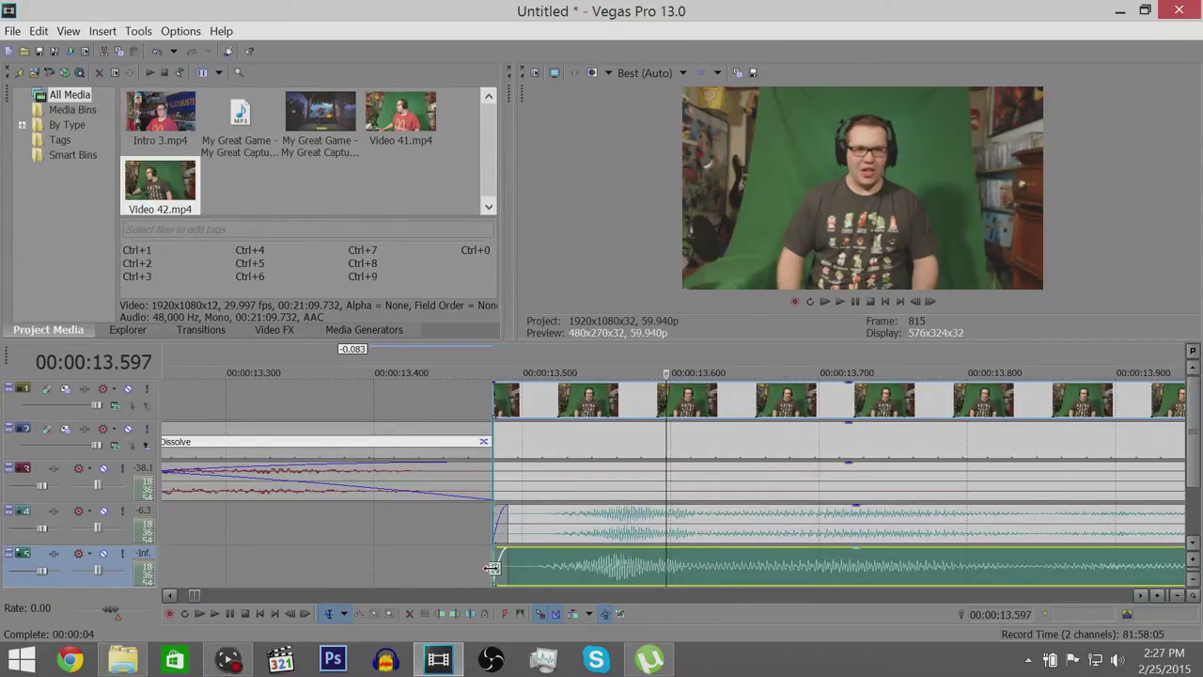
scroll(655, 442, down, 3)
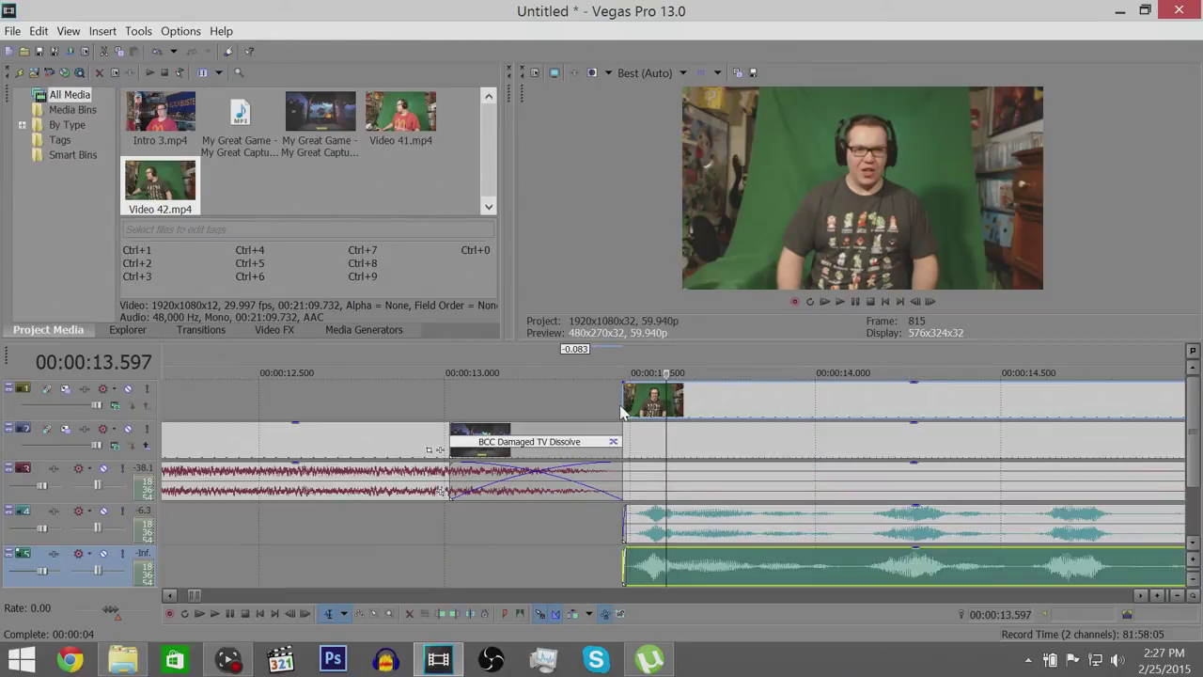
mouse_move(625, 402)
mouse_down()
mouse_move(448, 404)
mouse_move(623, 425)
mouse_up()
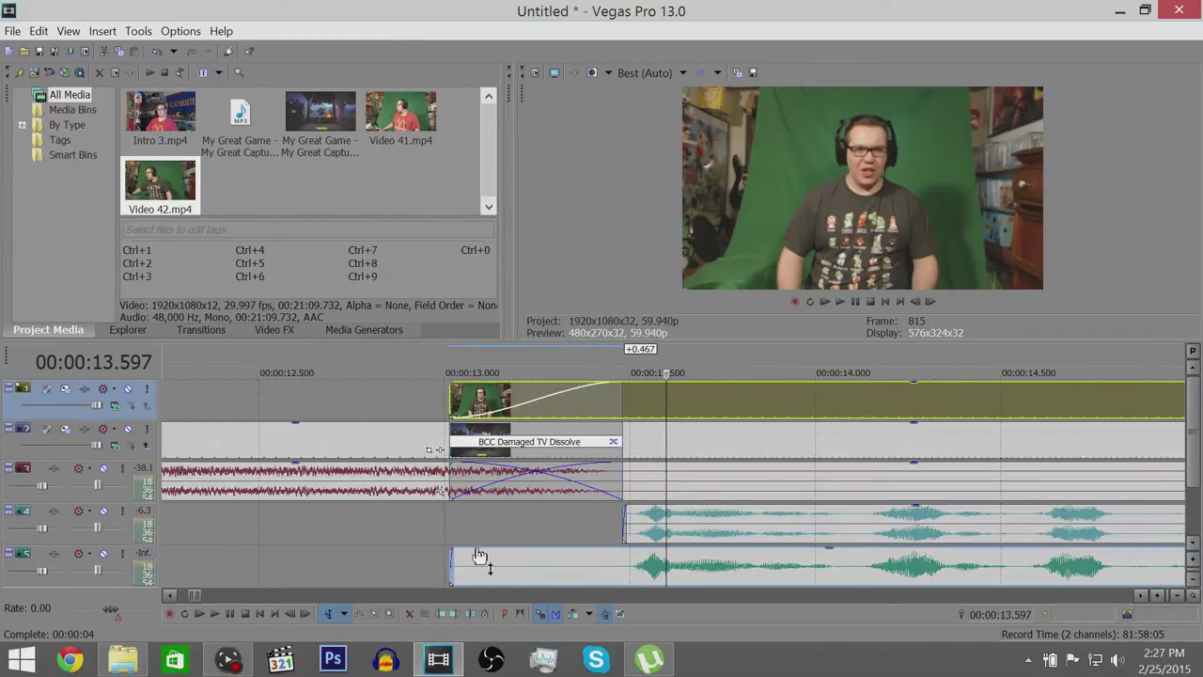
- Apply the BCC Damaged TV Dissolve transition to the fade-in at the start of Video 42
right_click(508, 415)
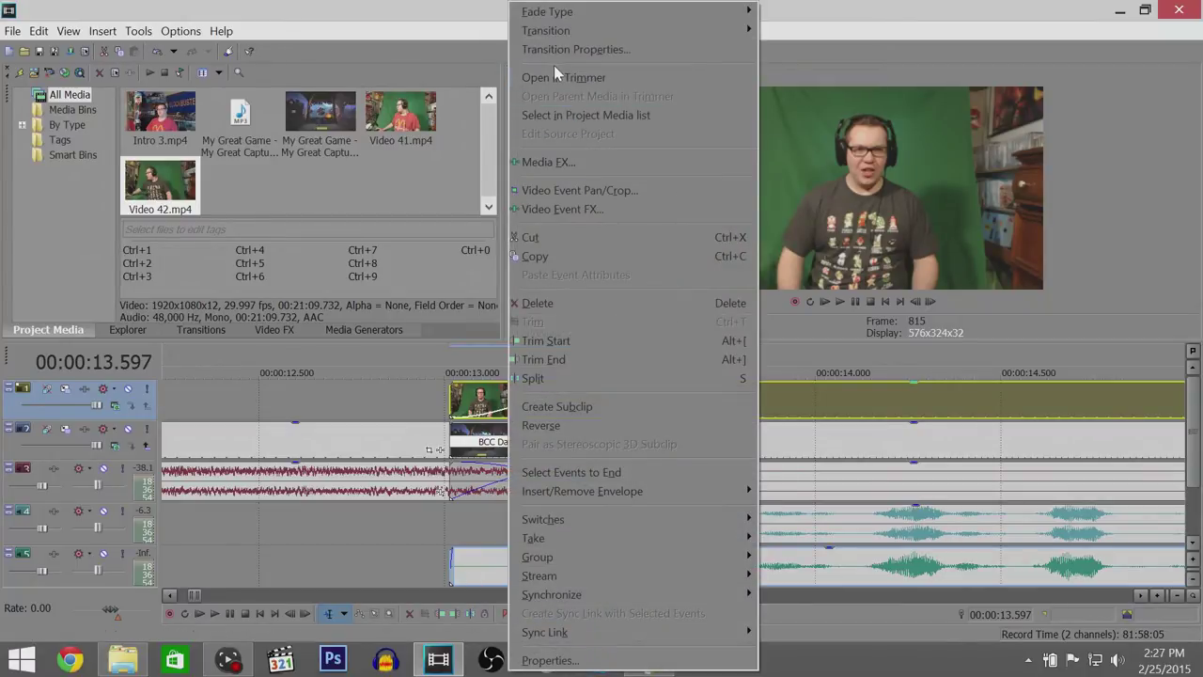
click(555, 57)
click(581, 228)
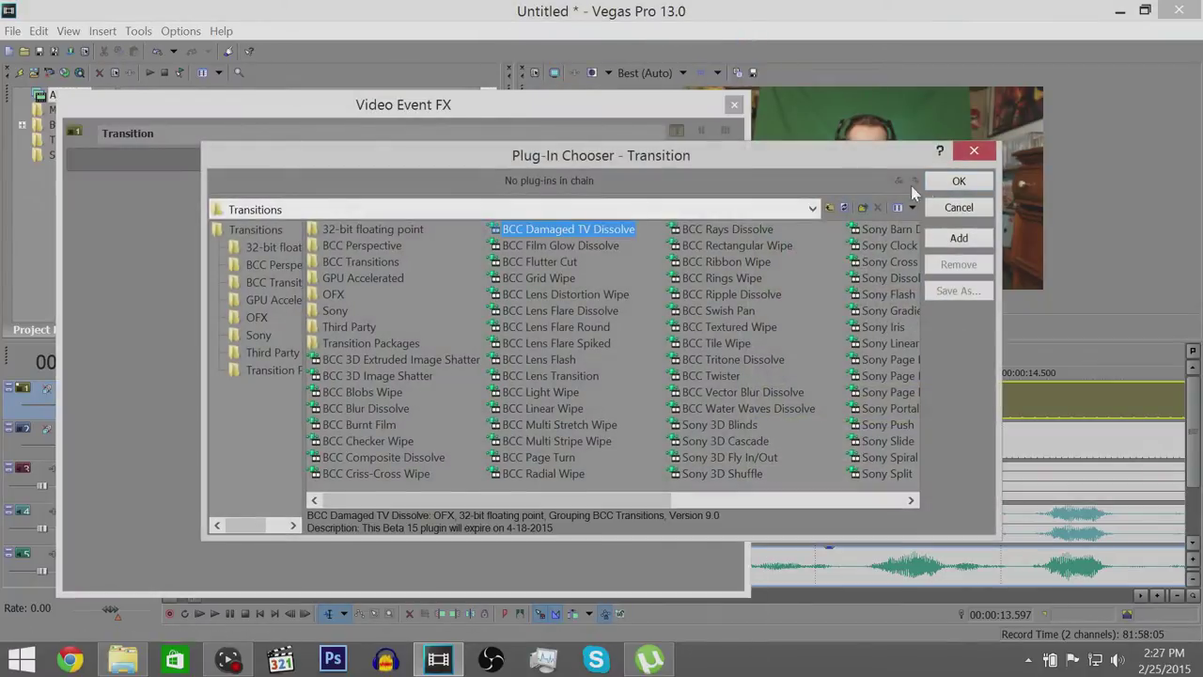
click(958, 181)
click(734, 104)
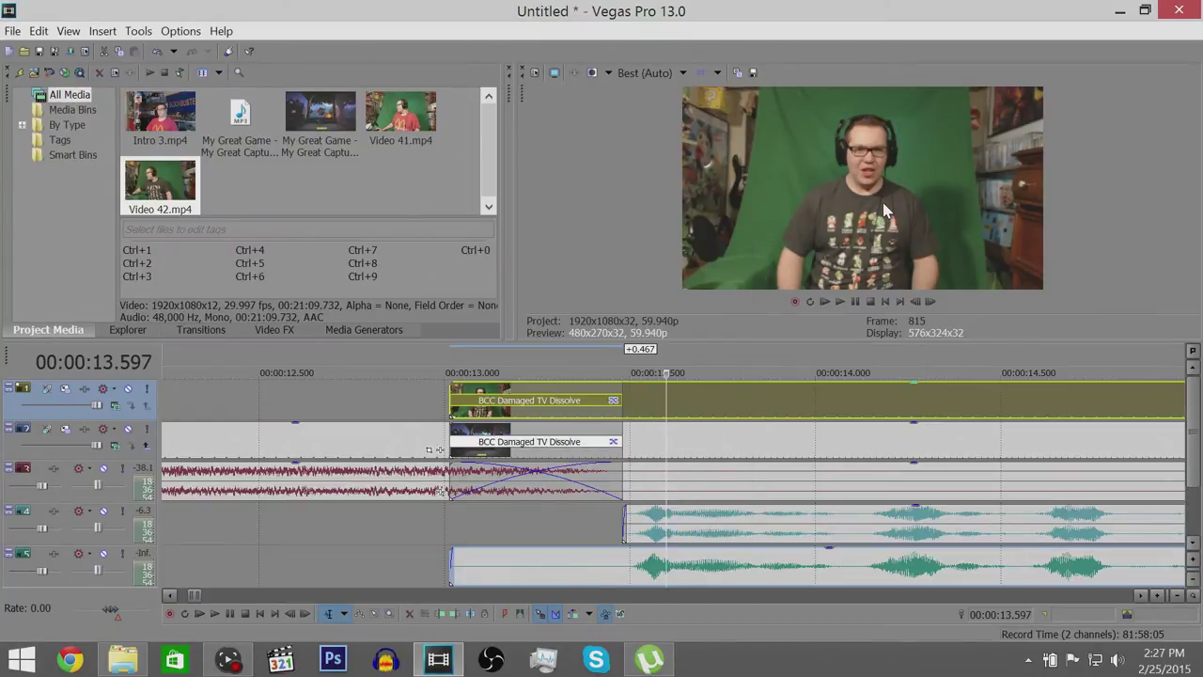
- Disable resampling on the Video 42 event
scroll(980, 418, down, 10)
scroll(980, 418, up, 5)
right_click(934, 400)
mouse_move(974, 487)
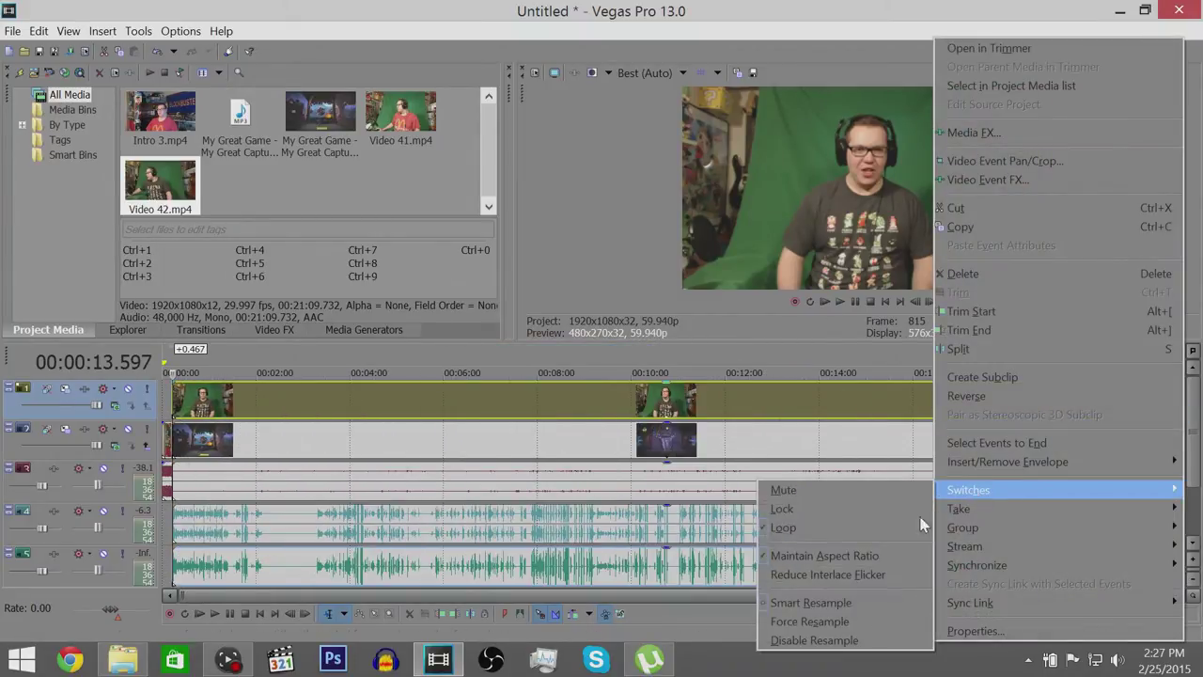
click(869, 642)
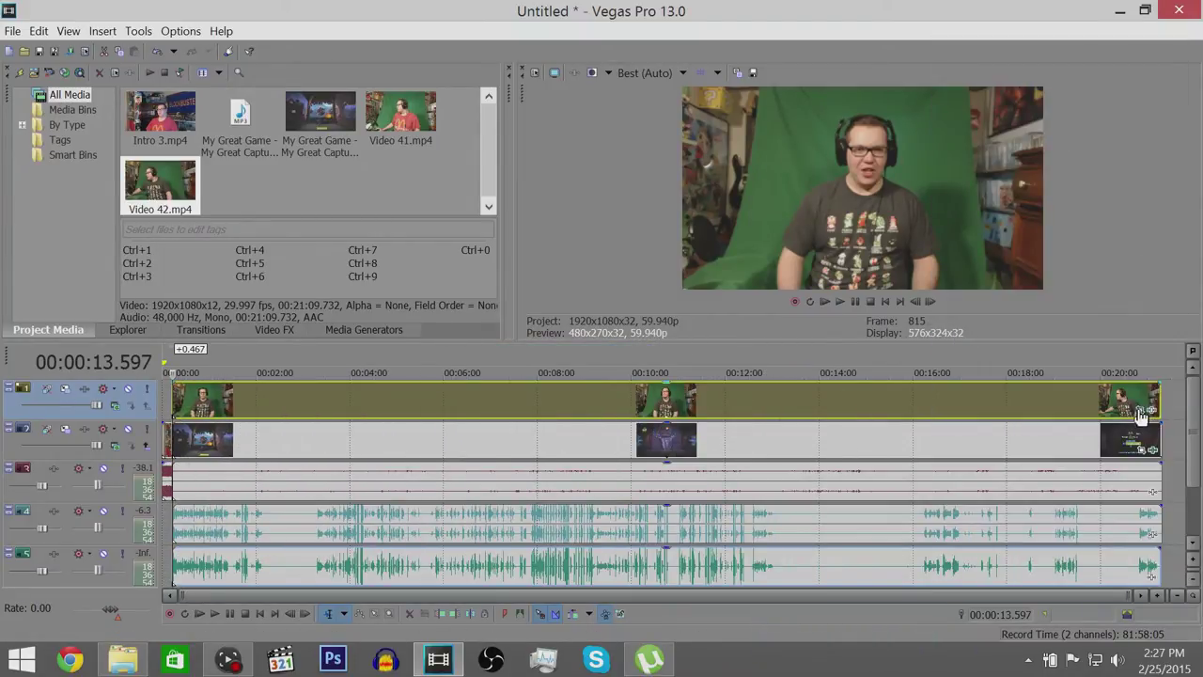
- Try cropping Video 42 closely around the presenter's head and chest in Event Pan/Crop, and restore the full frame
click(1140, 411)
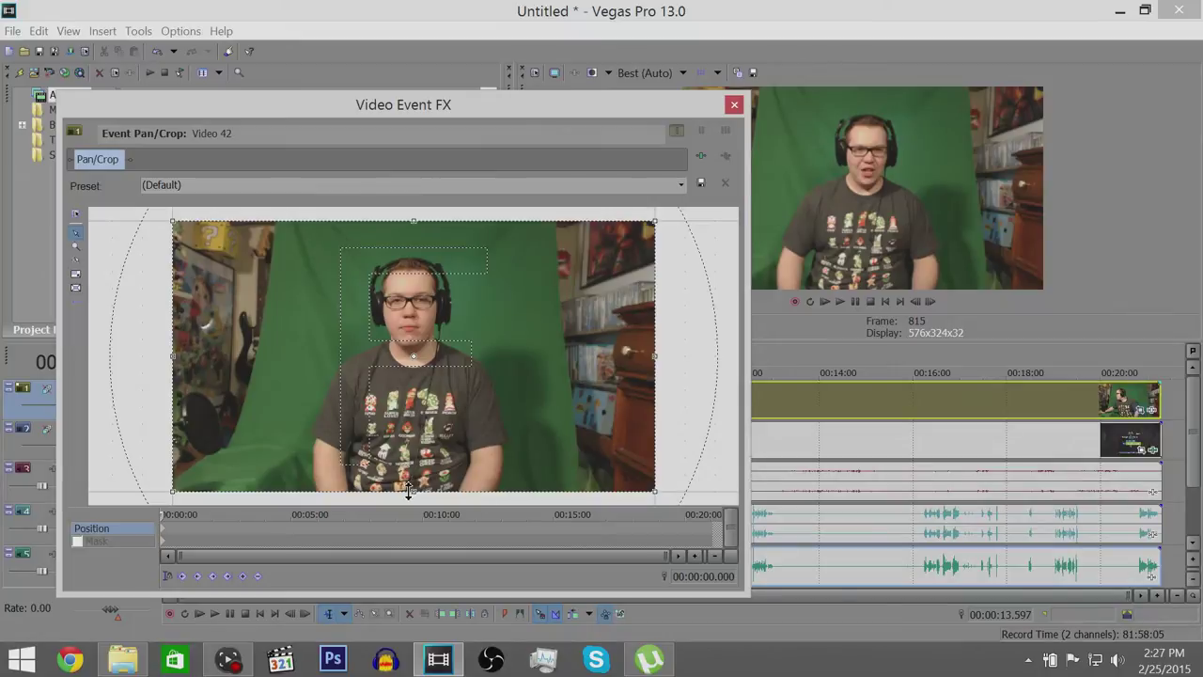
drag(411, 493, 410, 396)
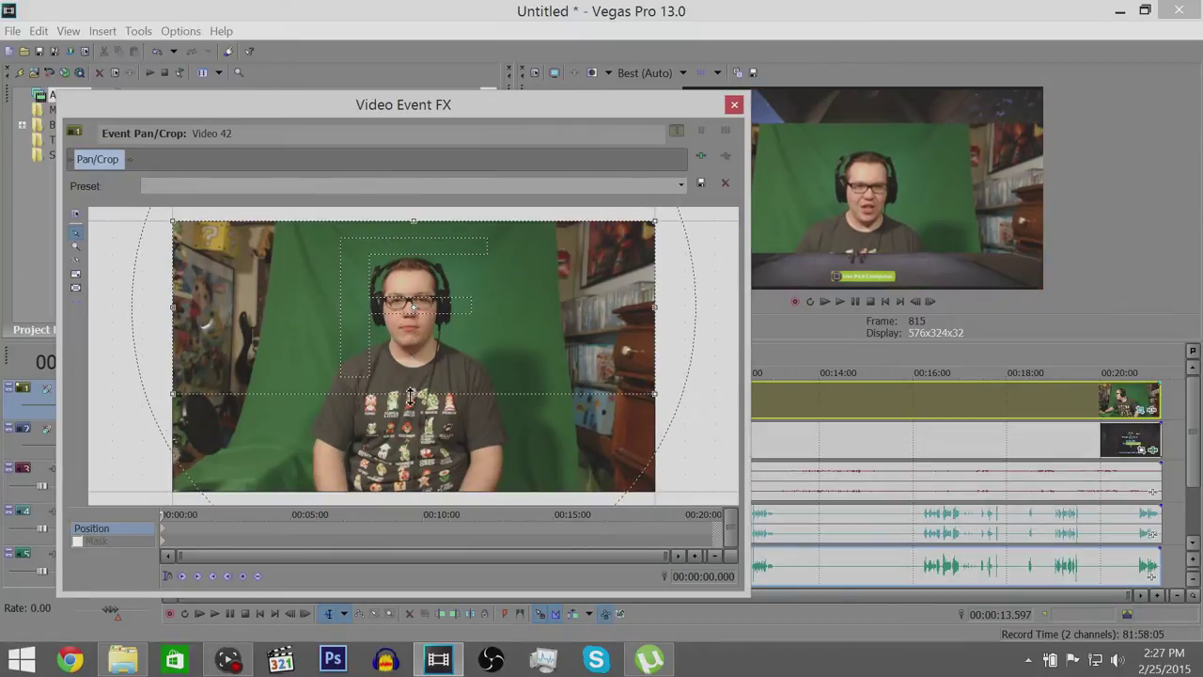
drag(171, 315, 314, 332)
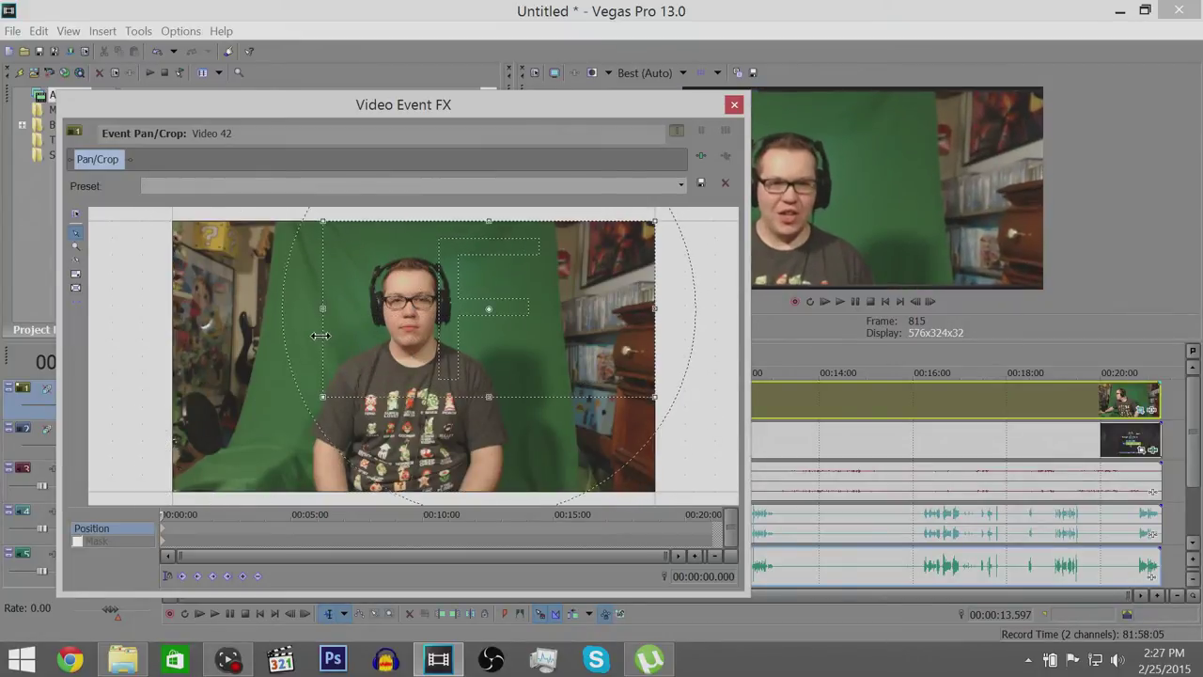
drag(654, 308, 507, 308)
drag(413, 221, 414, 230)
drag(505, 316, 513, 315)
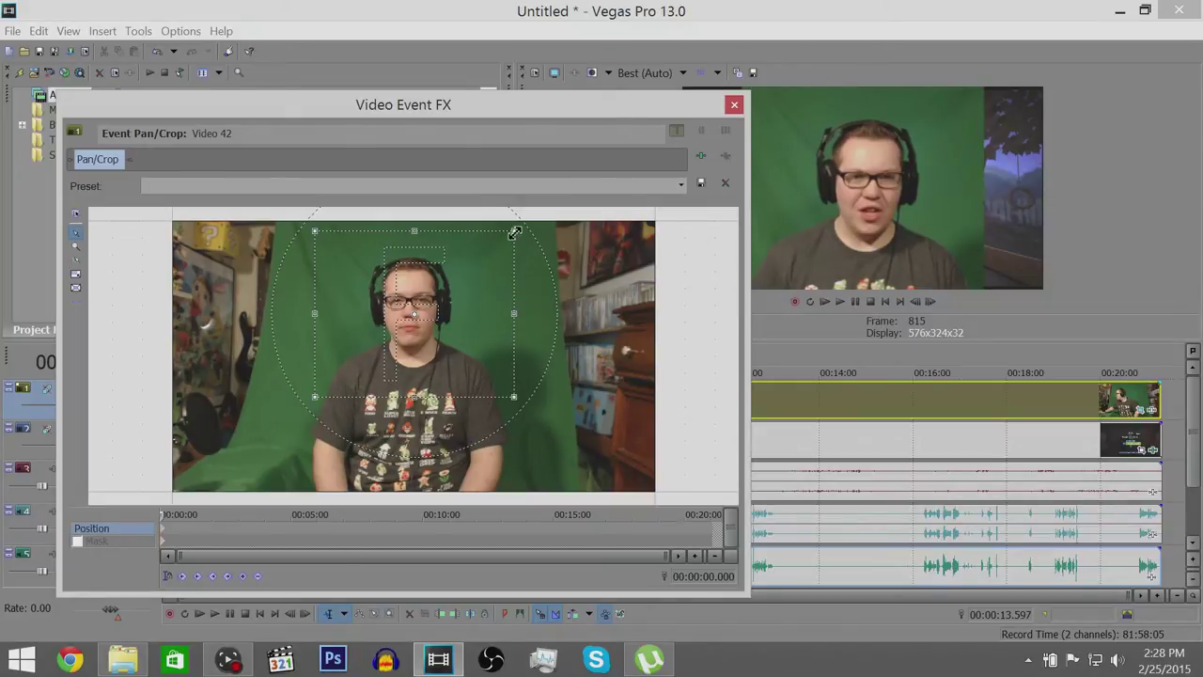
right_click(605, 301)
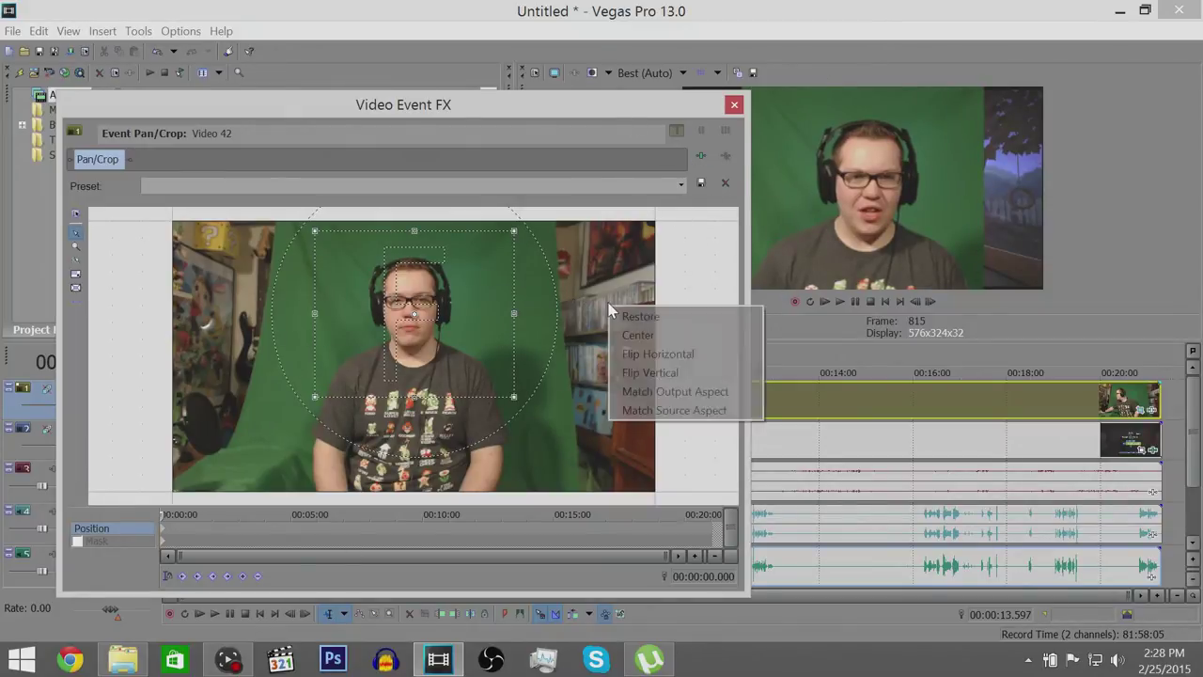
click(625, 309)
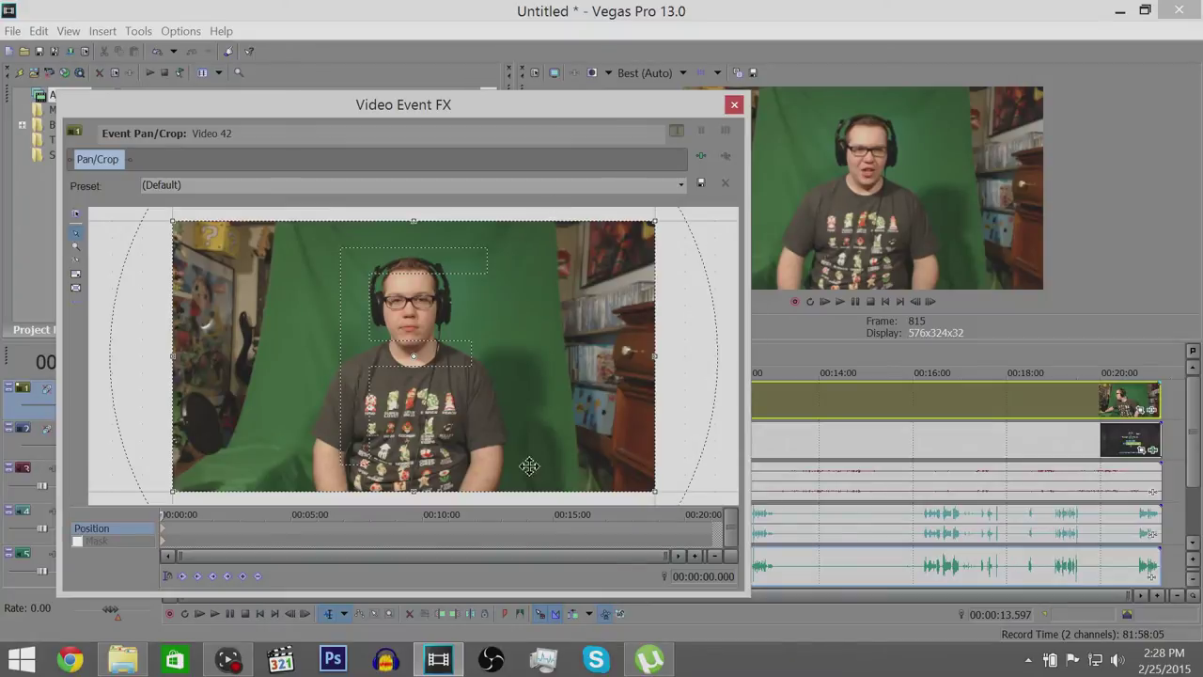
- Enable the mask in Video 42's Event Pan/Crop settings
click(77, 542)
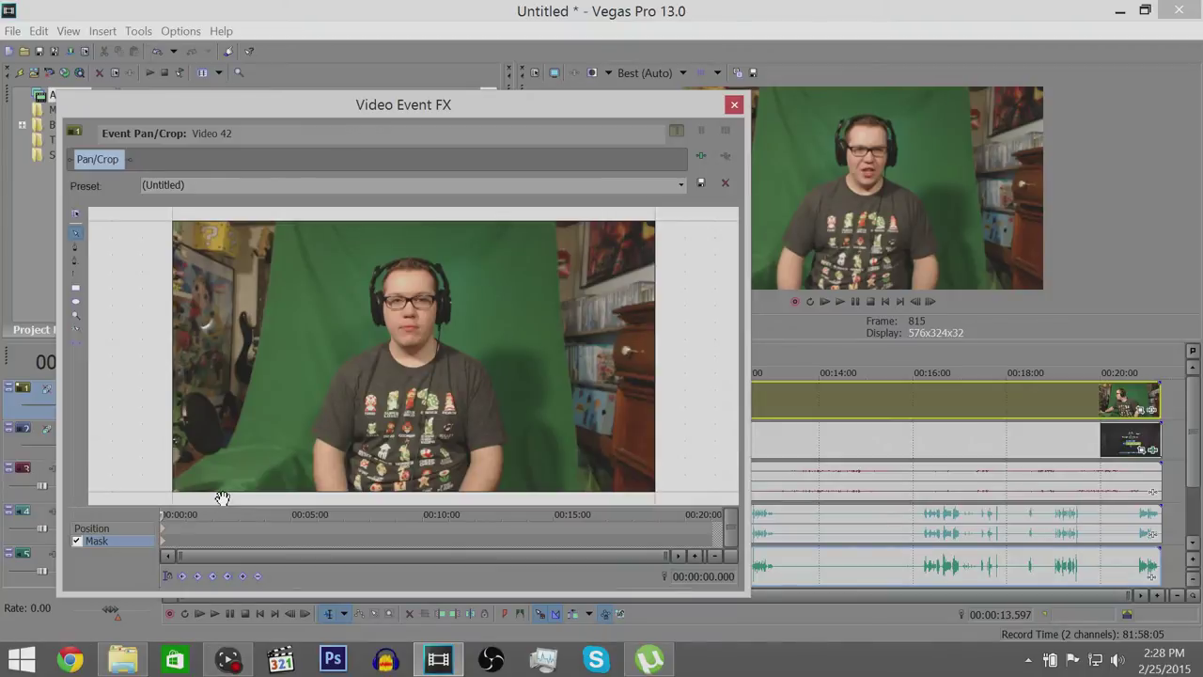
click(77, 541)
click(77, 541)
- Try the saved Facecam preset on Video 42, and clear the mask path it brings in
click(680, 185)
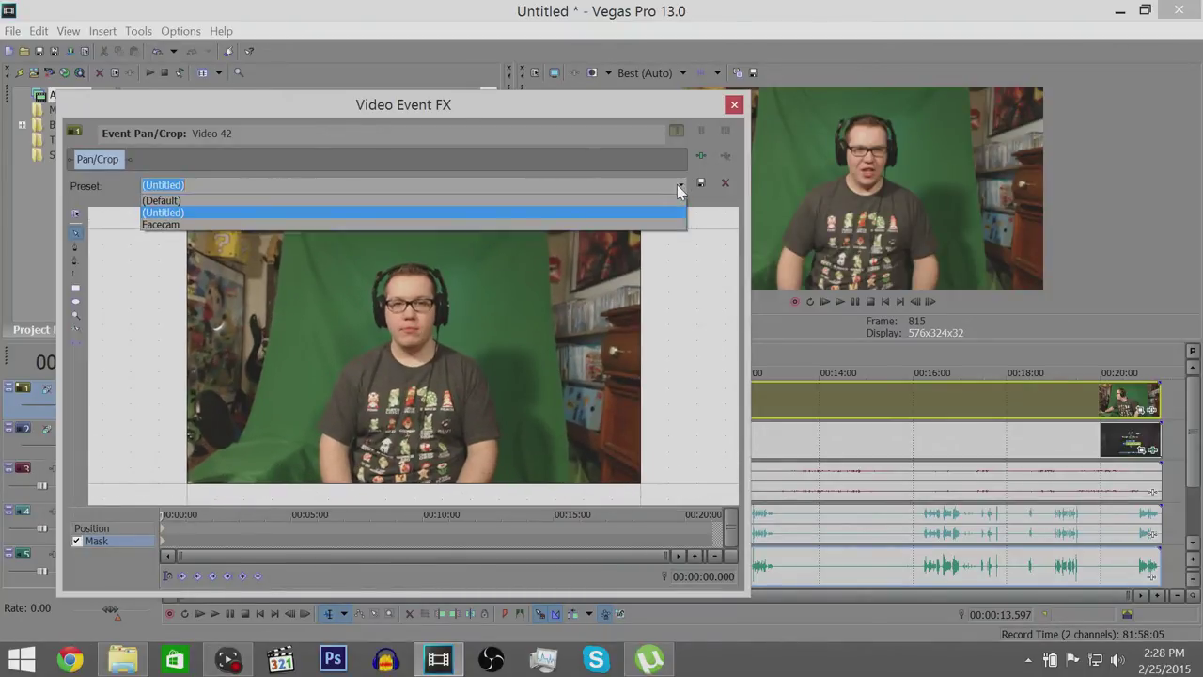
click(662, 216)
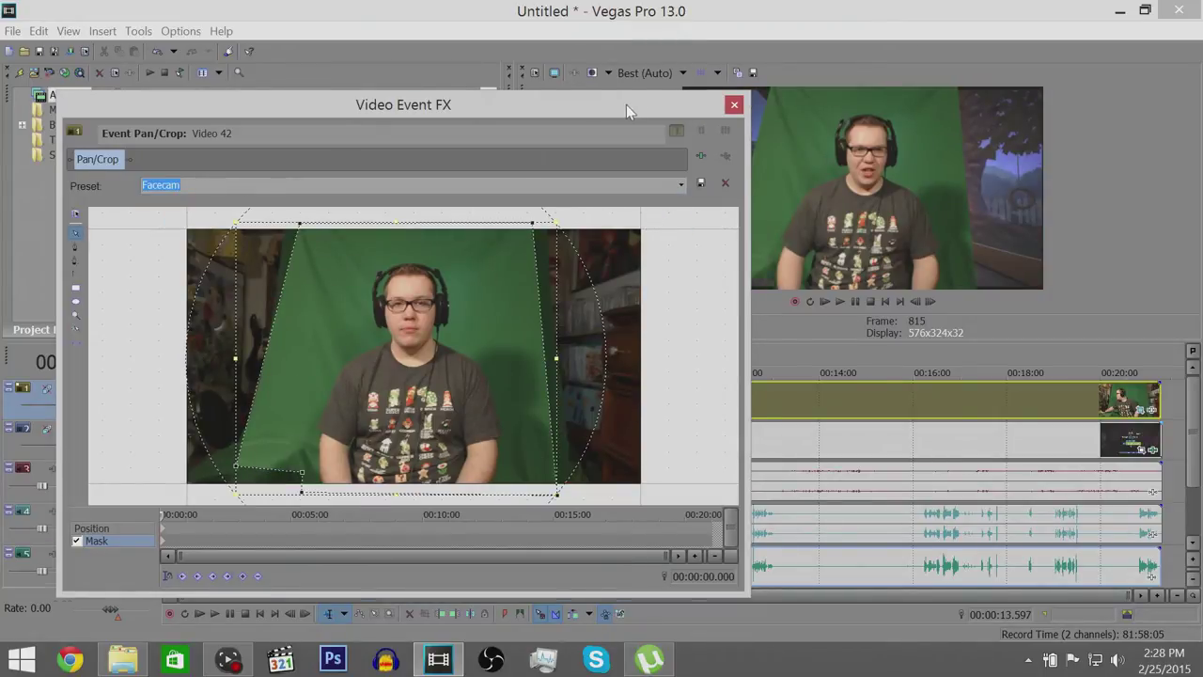
drag(626, 105, 614, 34)
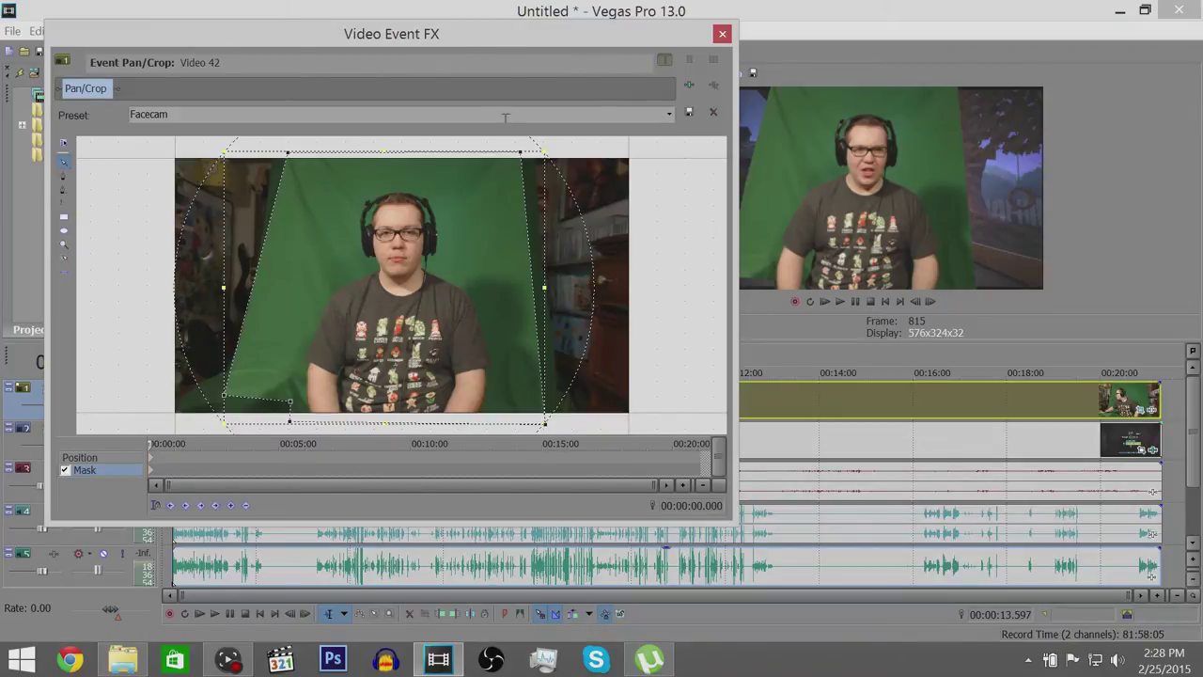
right_click(643, 249)
click(675, 263)
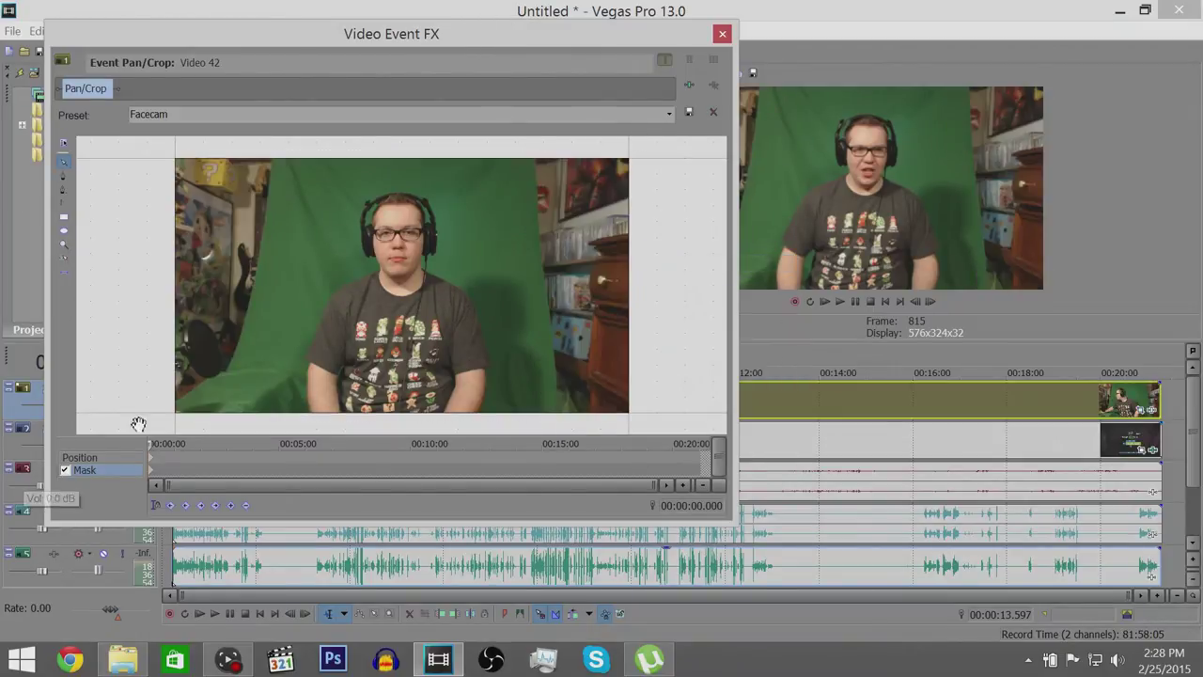
click(66, 161)
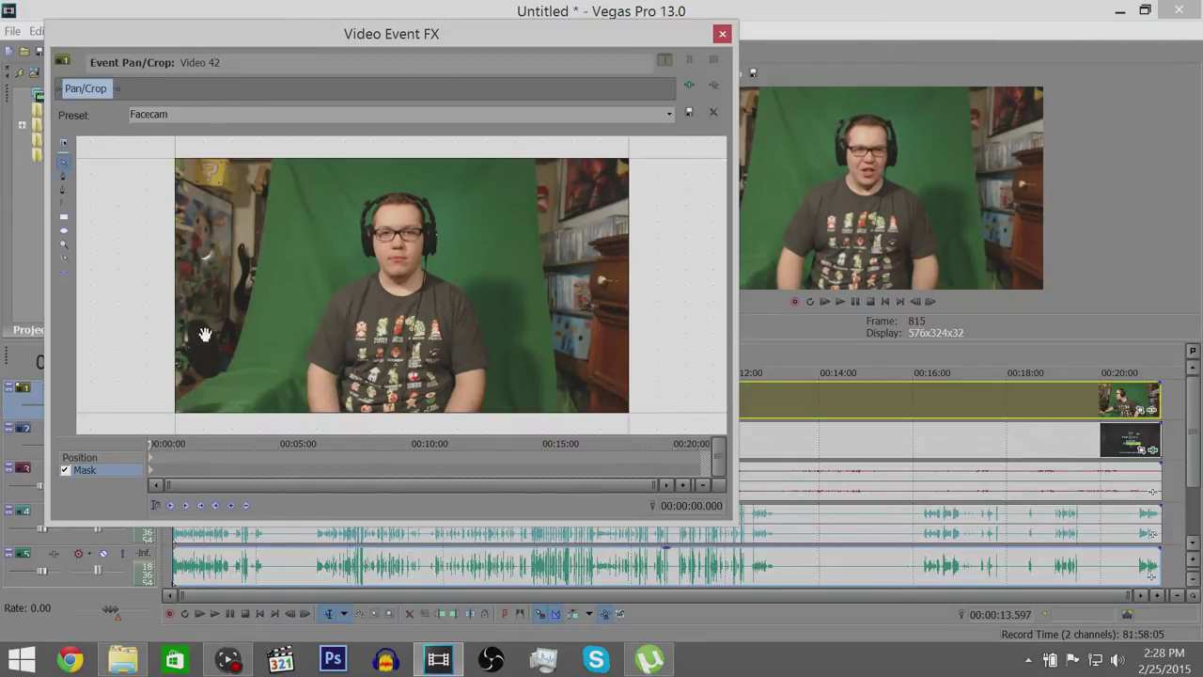
scroll(250, 425, down, 1)
scroll(250, 425, up, 1)
scroll(251, 424, down, 1)
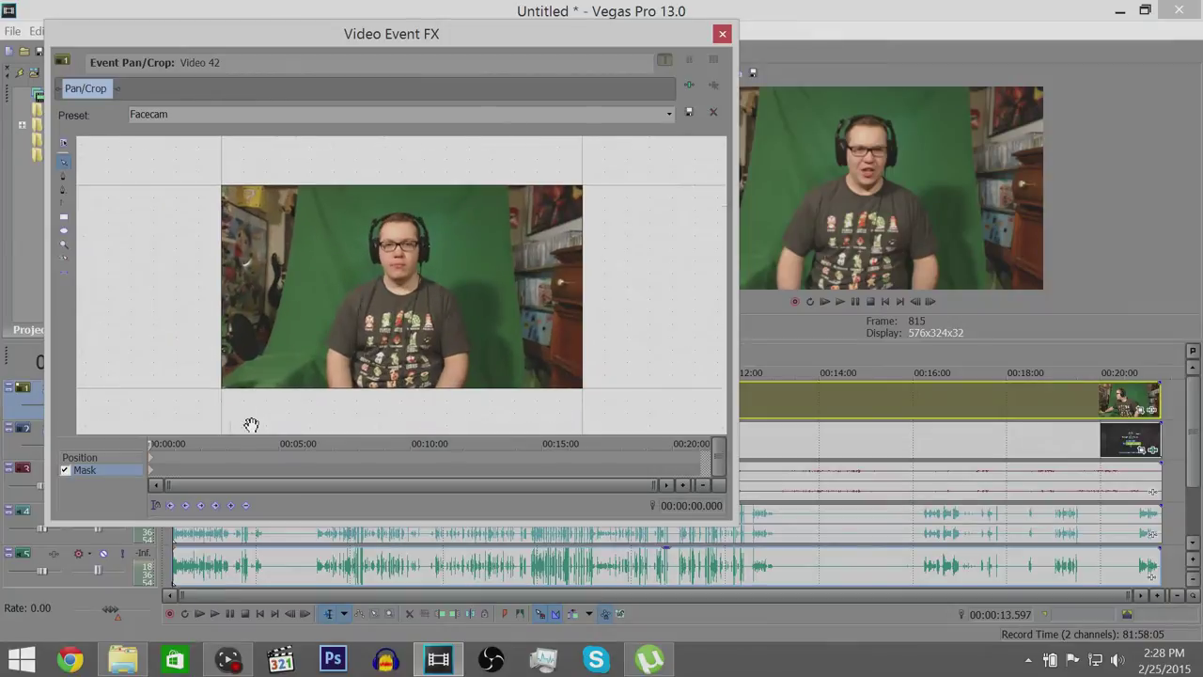
scroll(250, 425, up, 3)
click(722, 35)
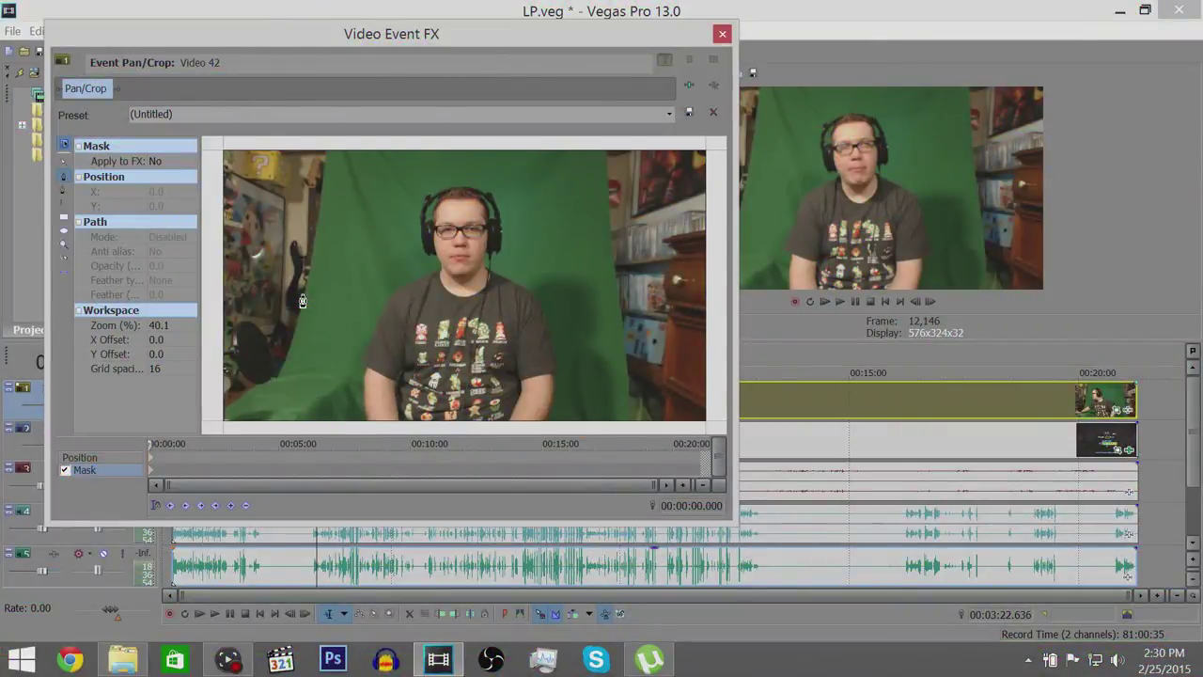
- Draw a closed 12-point mask on Video 42 along the green screen's edges, extending just beyond the frame above and below
click(241, 433)
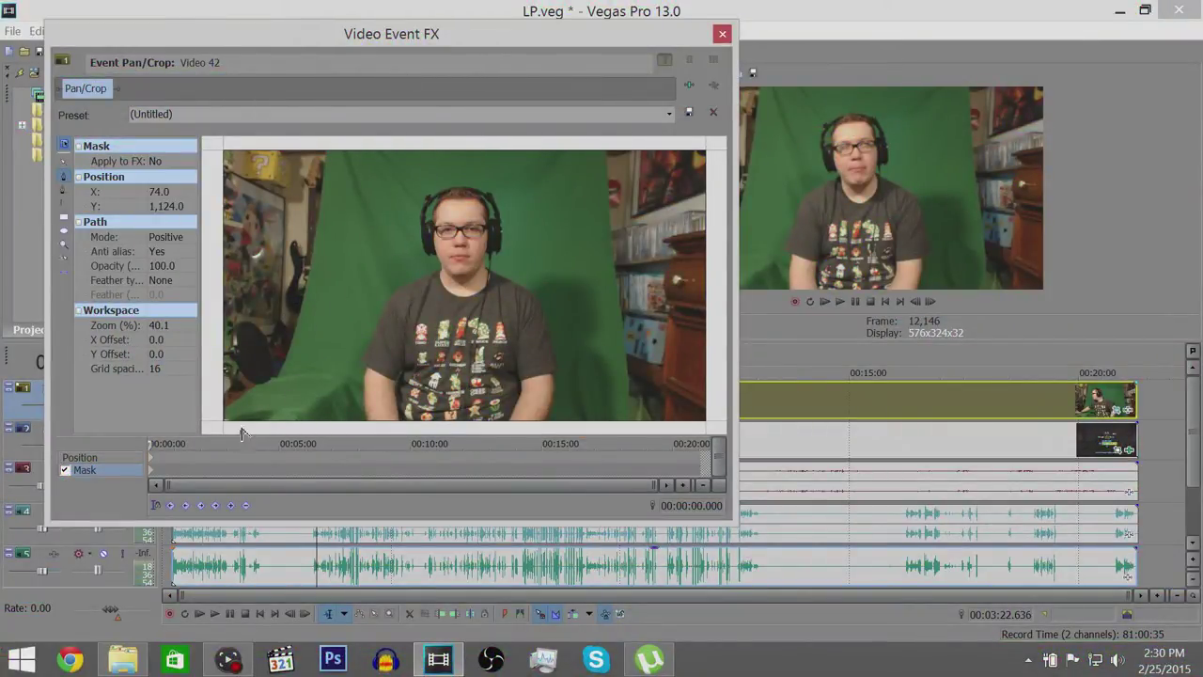
click(277, 388)
click(299, 340)
click(321, 241)
click(329, 151)
click(334, 143)
click(602, 143)
click(602, 193)
click(607, 247)
click(612, 324)
click(616, 388)
click(618, 432)
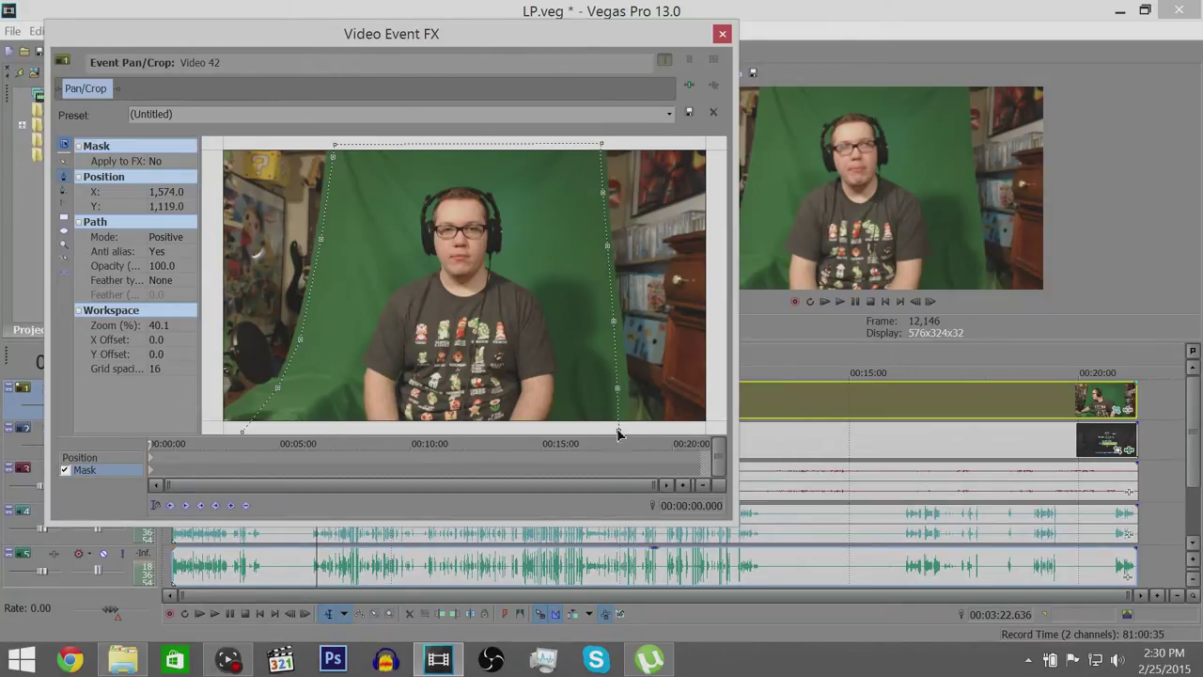
click(244, 432)
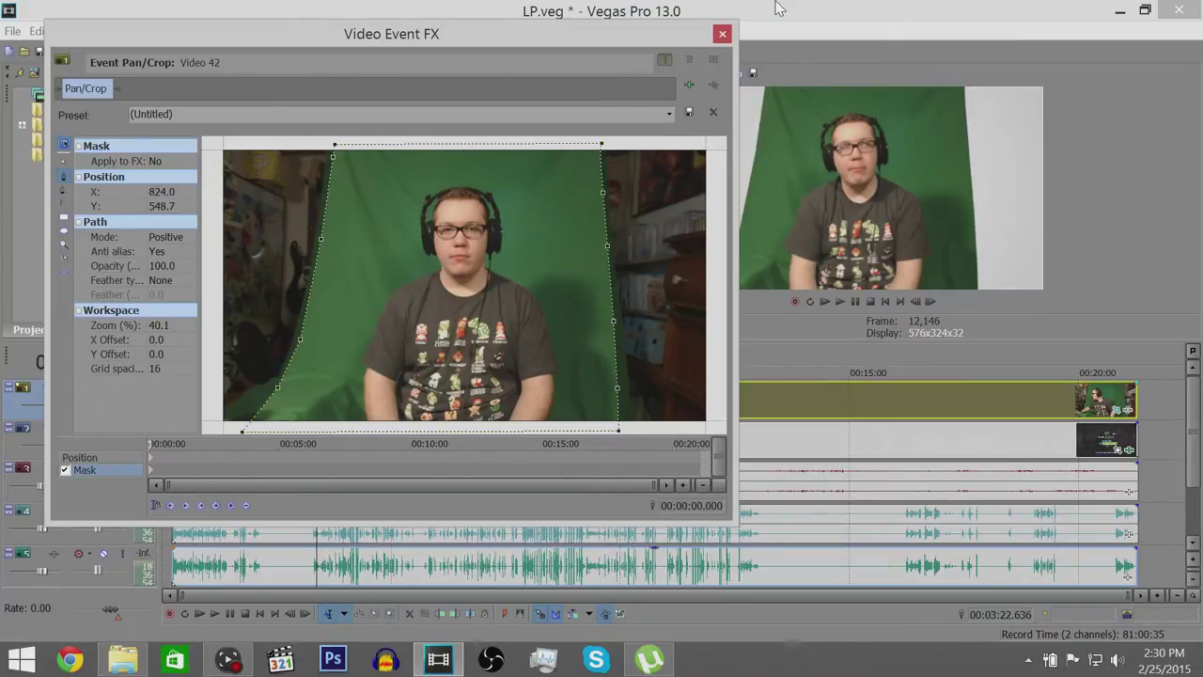
- Add the Sony Color Corrector (Secondary) effect to Video 42, and apply its Saturate Greens preset
click(689, 85)
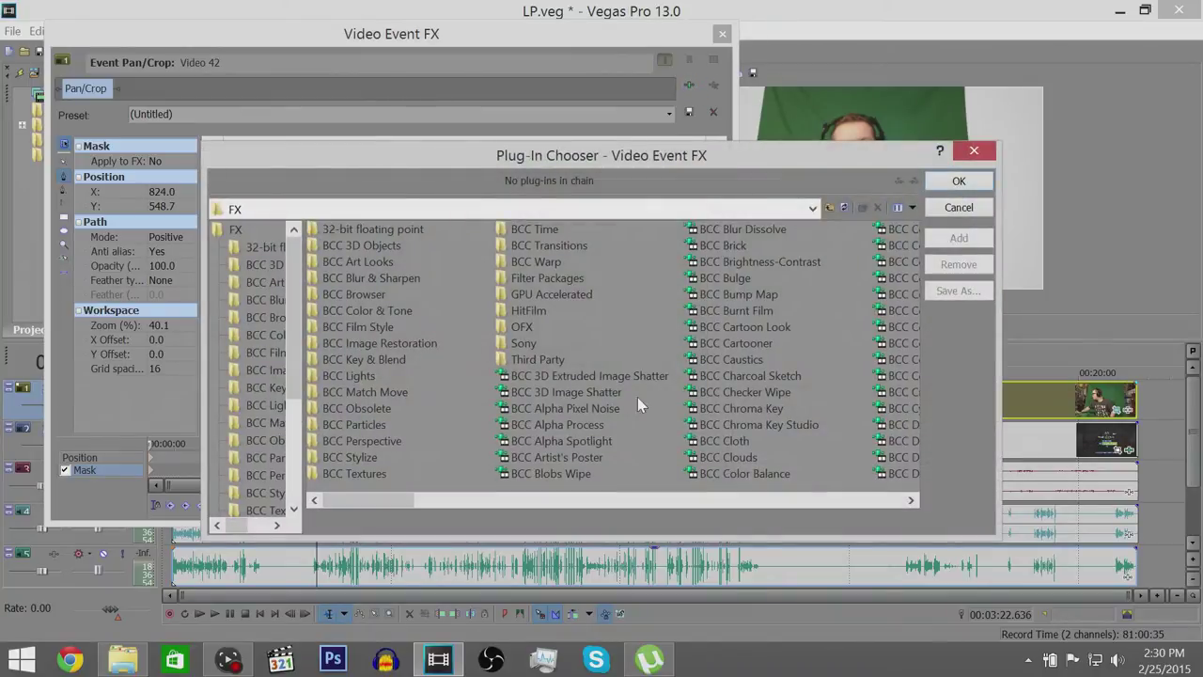
drag(416, 508, 825, 480)
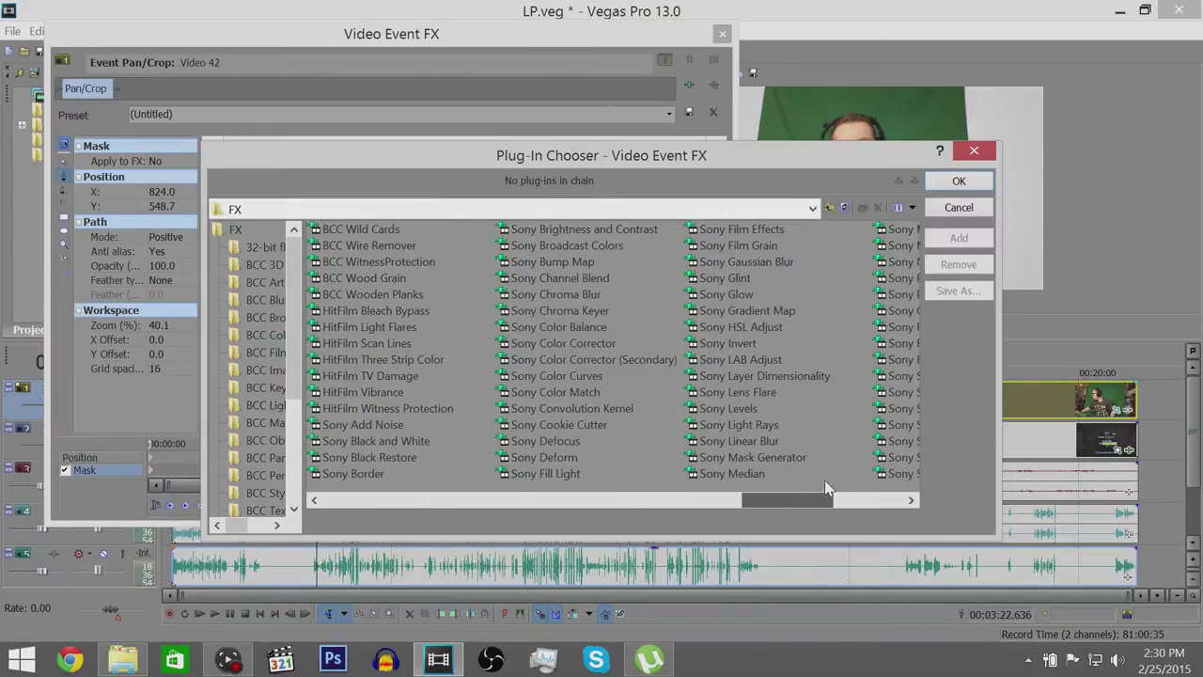
click(647, 361)
click(958, 180)
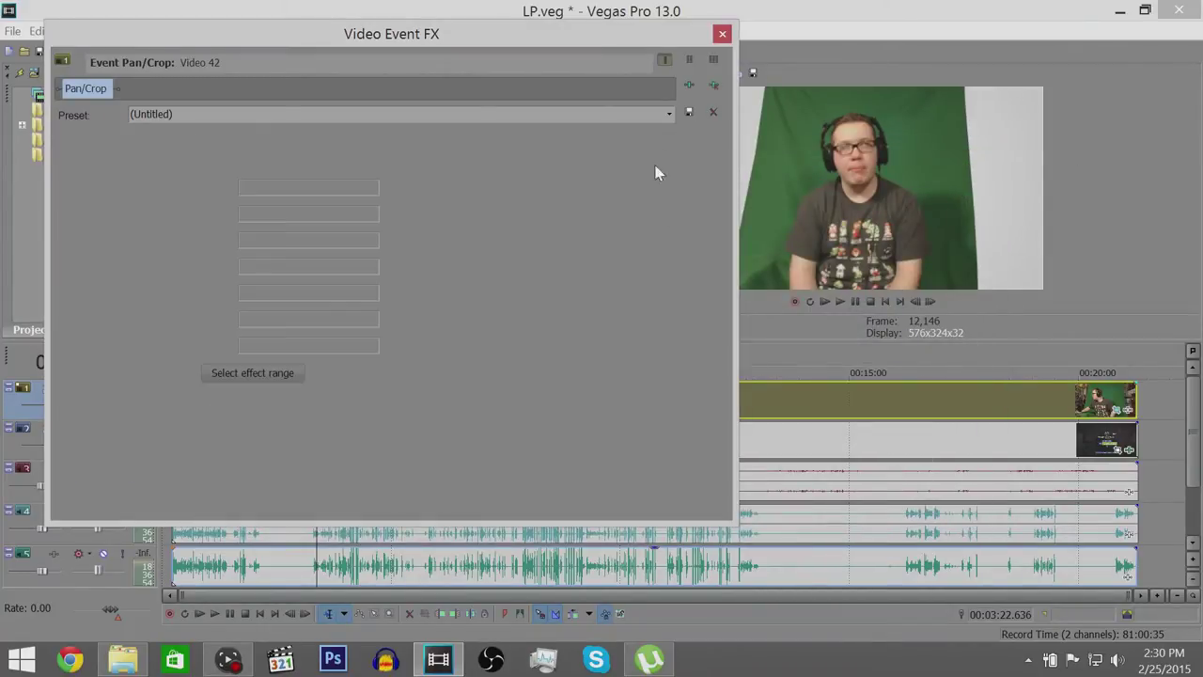
click(669, 113)
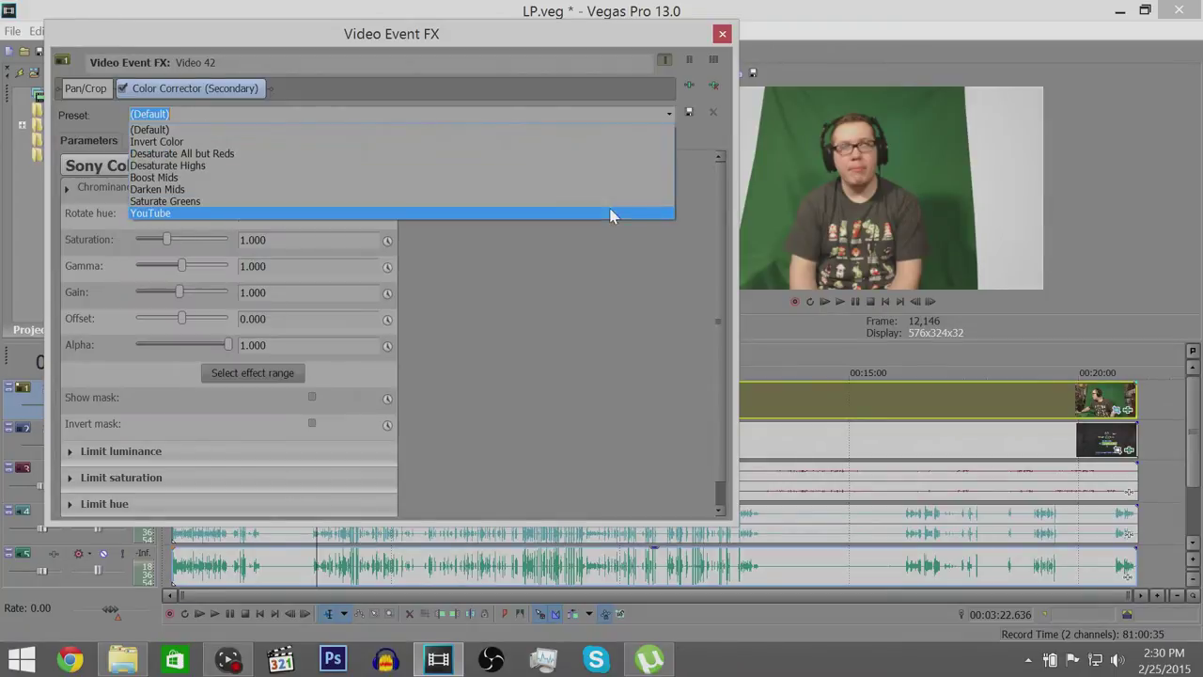
click(609, 195)
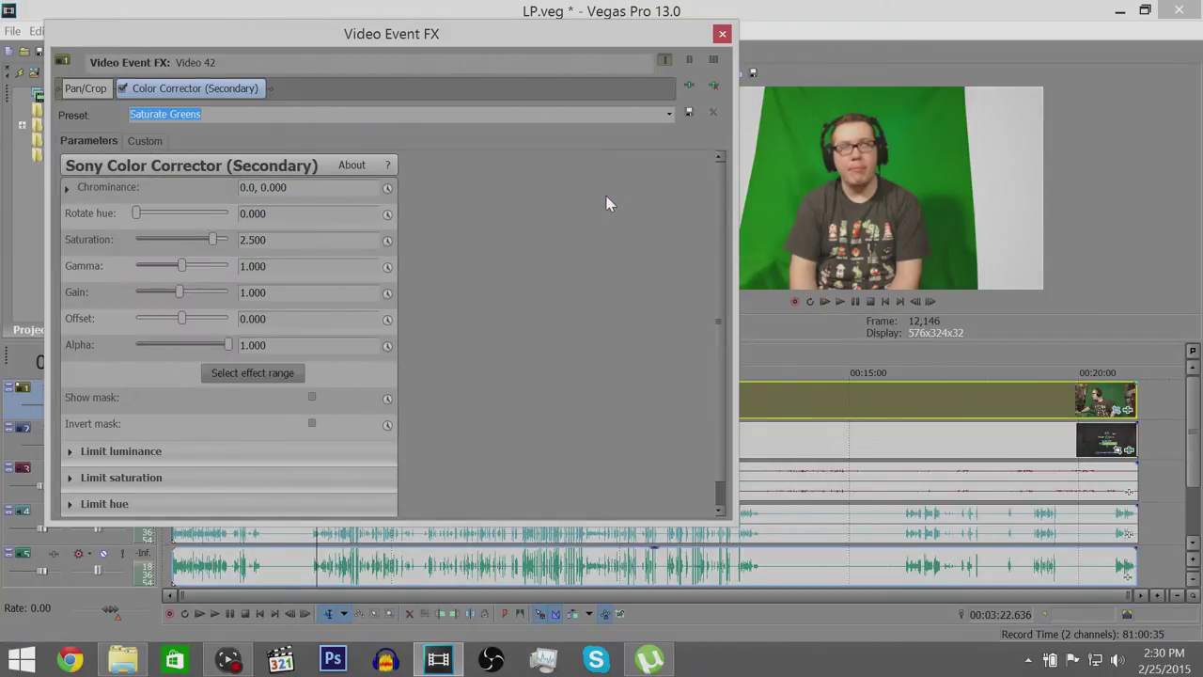
- Add the Sony Chroma Keyer effect to Video 42 after the Color Corrector (Secondary)
click(689, 85)
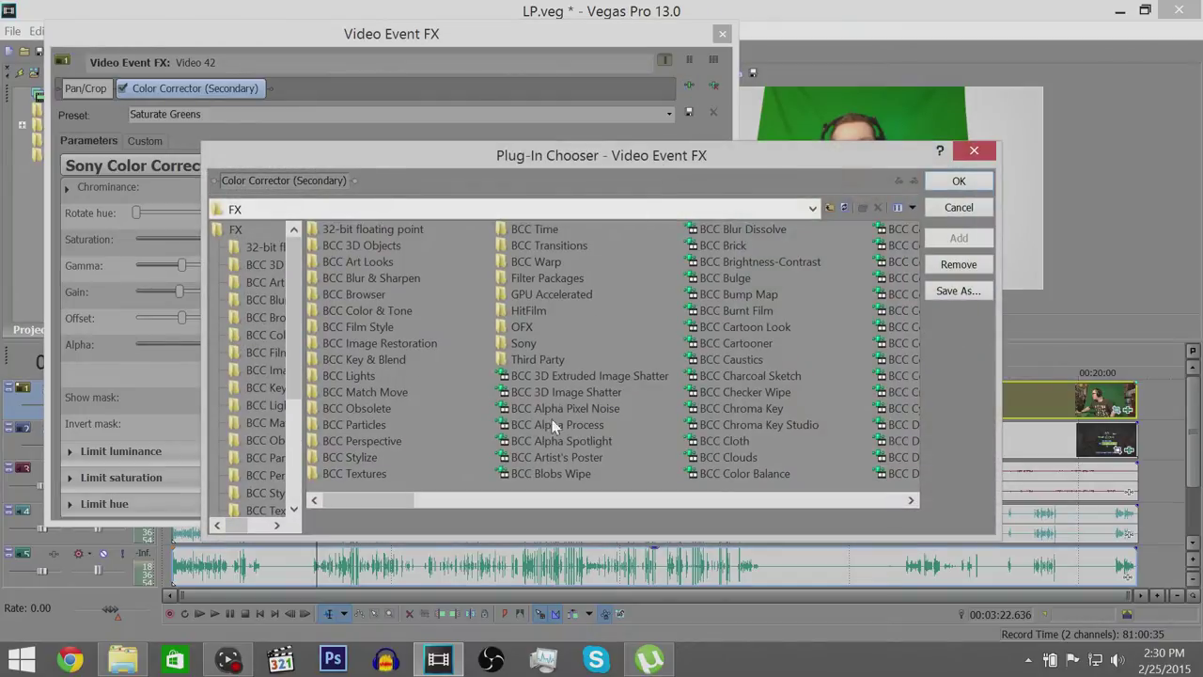
drag(372, 508, 759, 500)
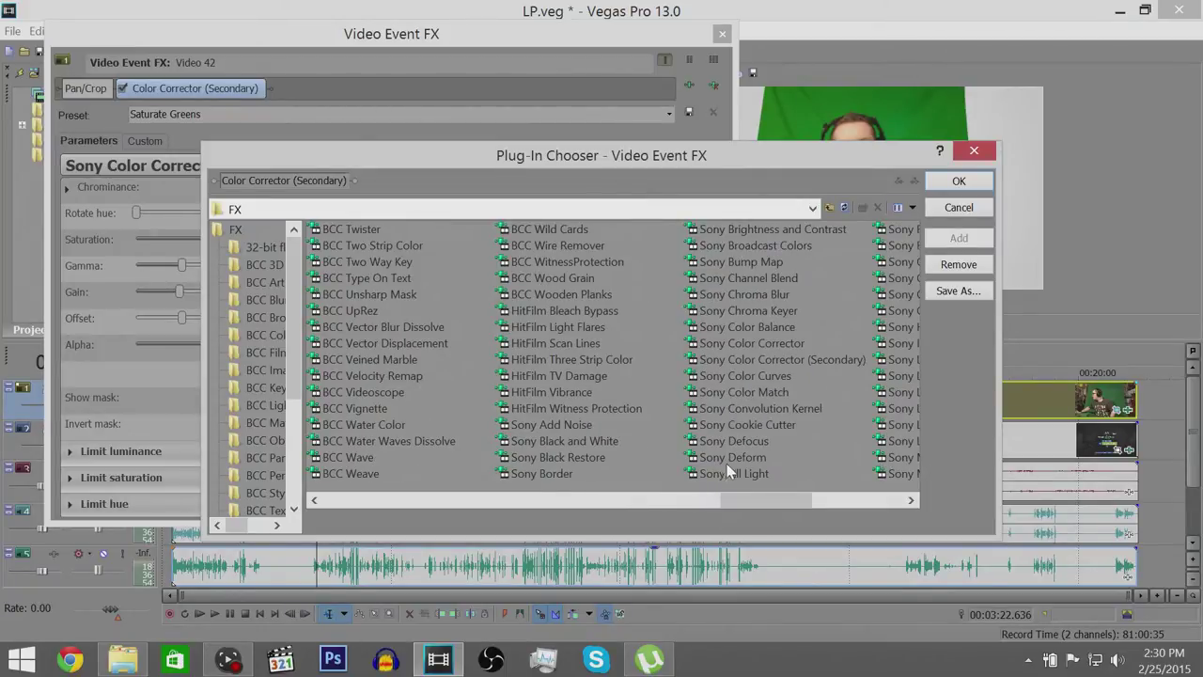
click(740, 310)
click(957, 240)
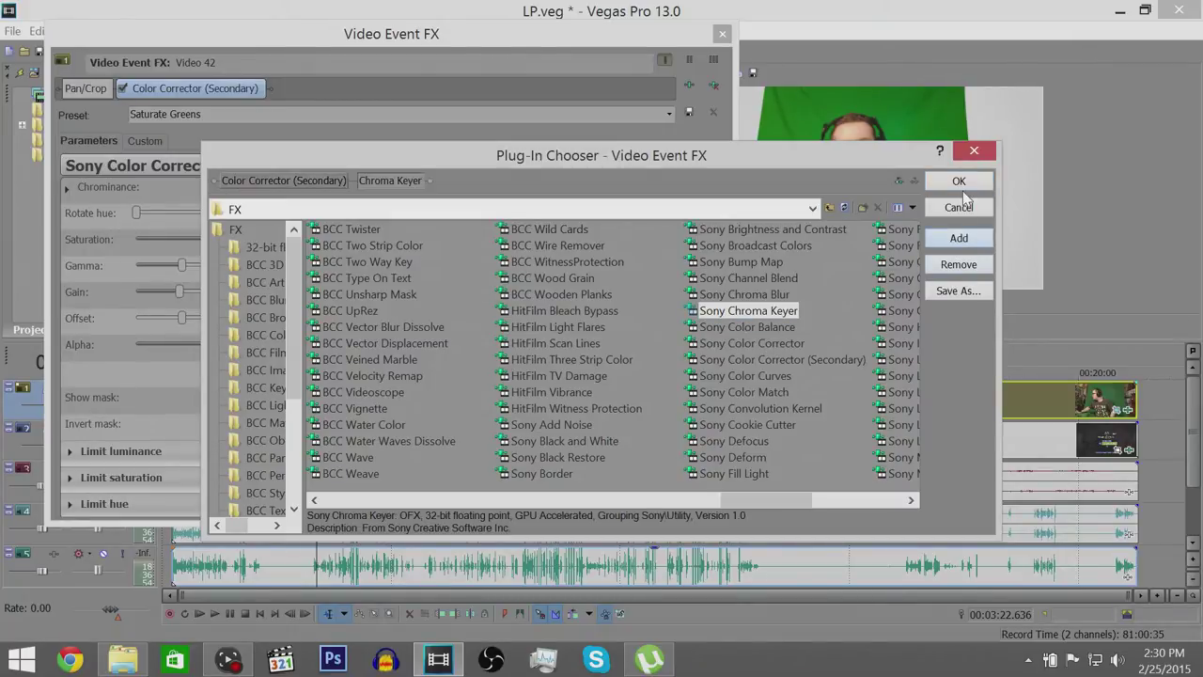
click(959, 184)
- Key out green sampled from the backdrop with low threshold 0.272 and high threshold 0.367, and remove the Chroma Keyer
click(195, 171)
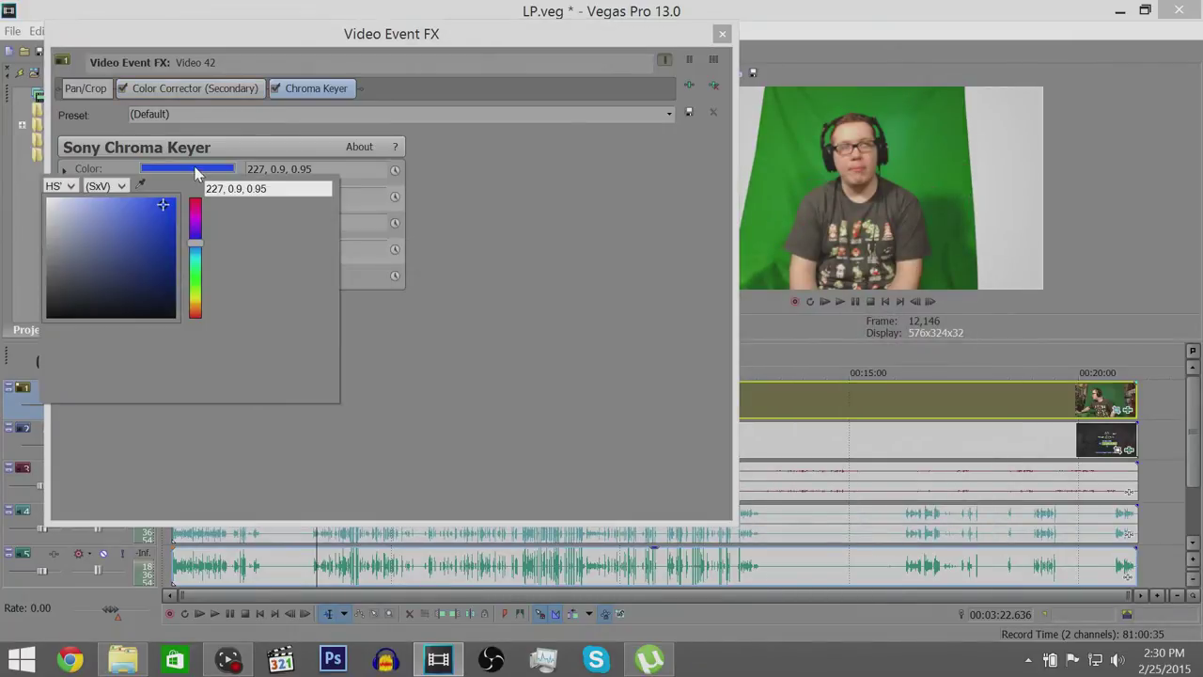
click(143, 184)
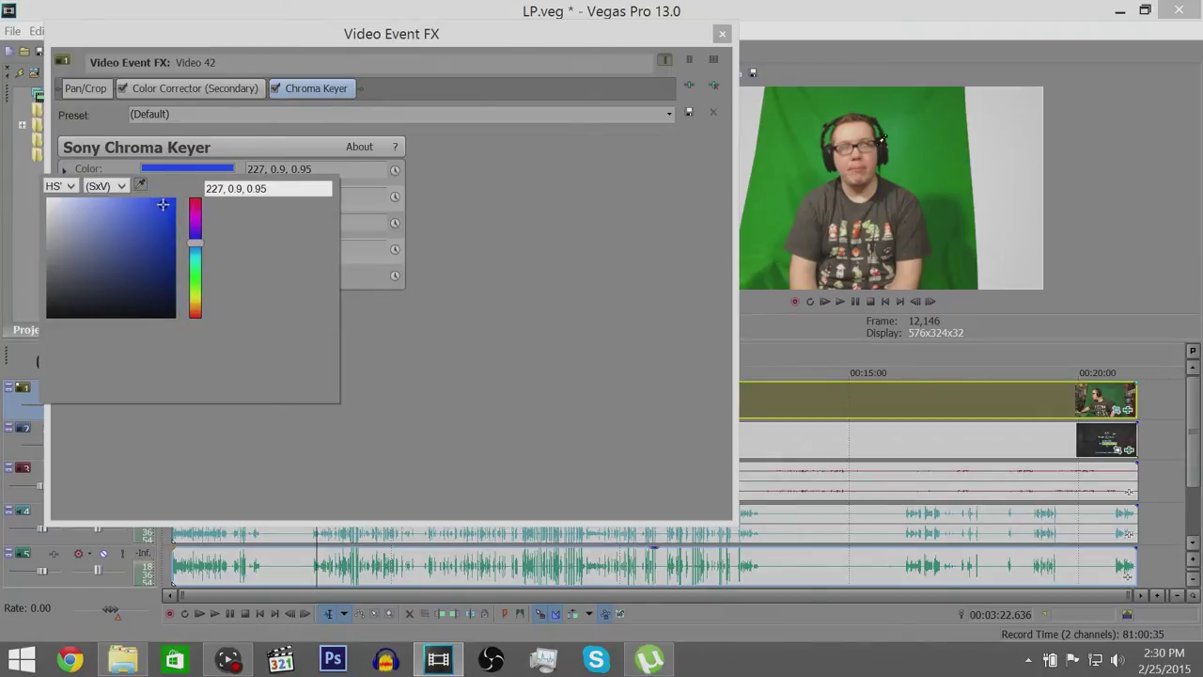
click(940, 137)
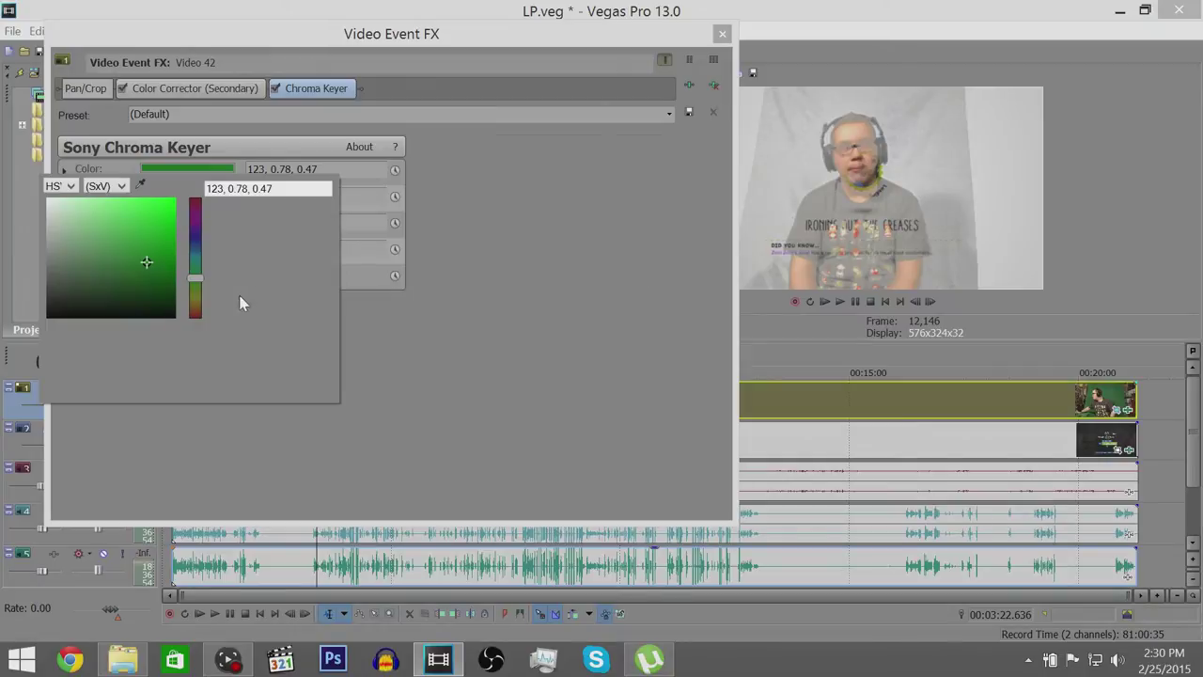
click(473, 329)
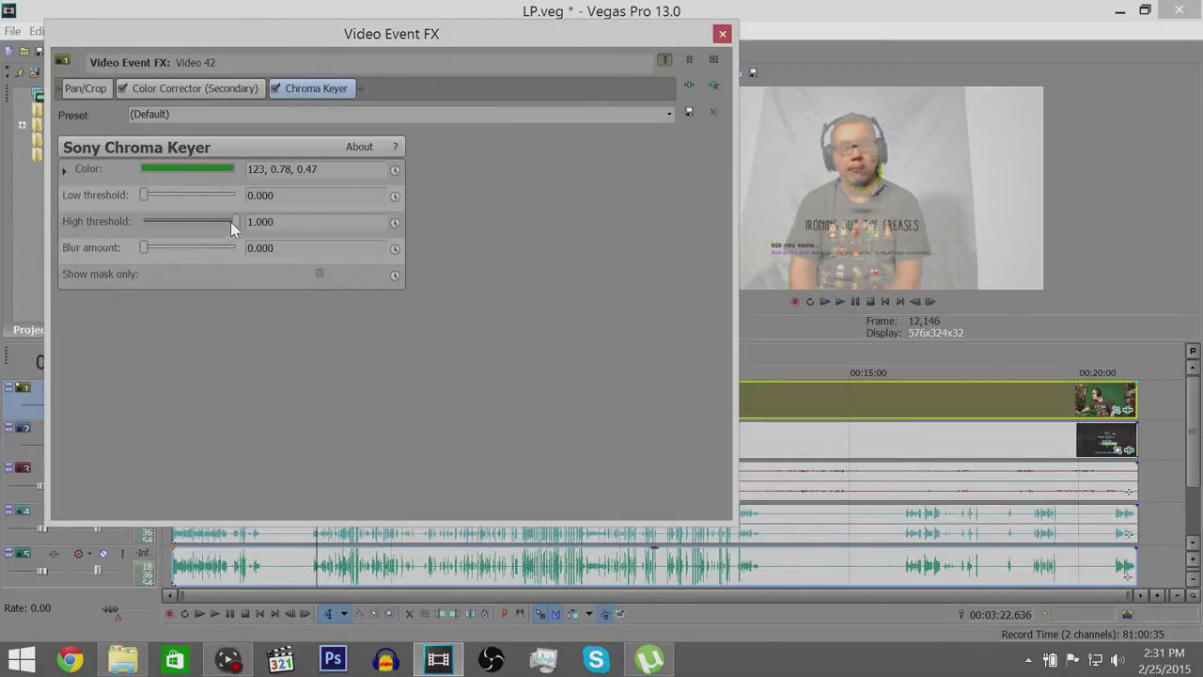
drag(223, 218, 171, 195)
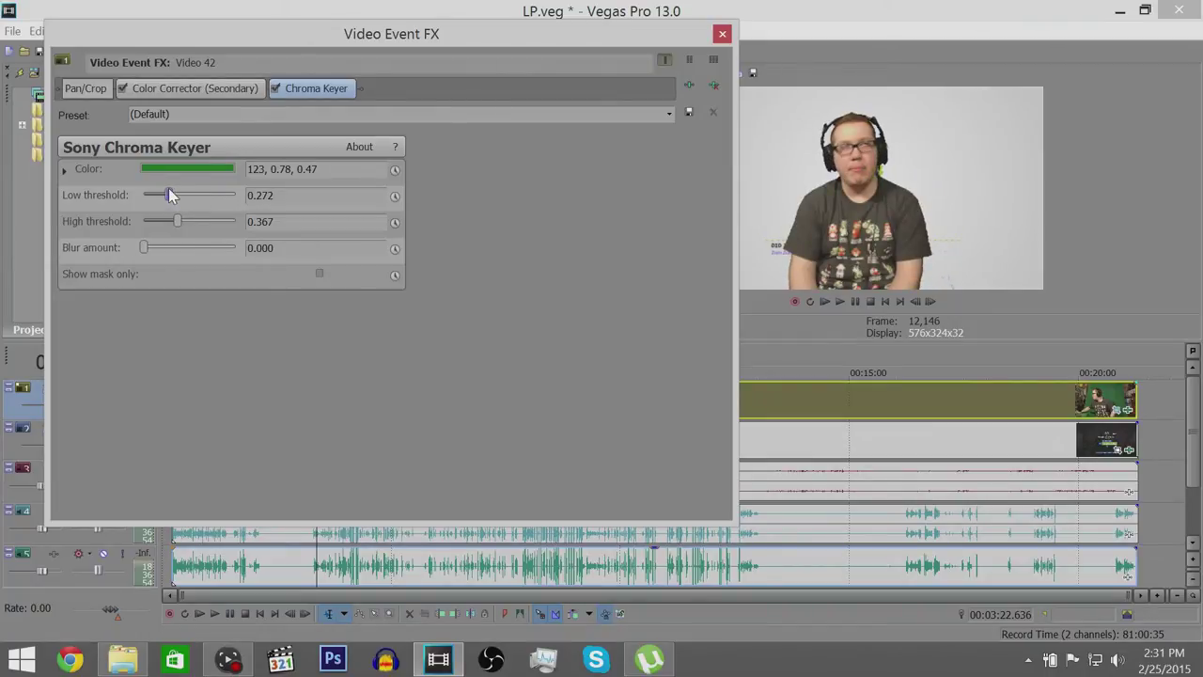
click(714, 86)
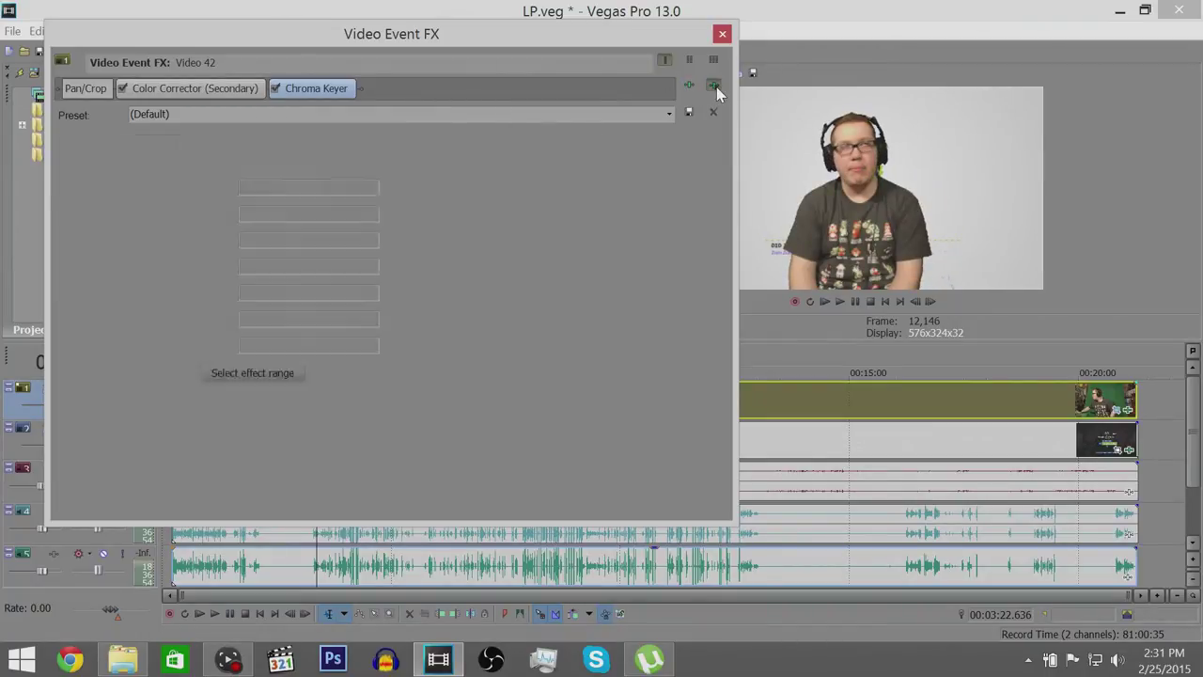
- Add the BCC Chroma Key Studio effect to Video 42 after the Color Corrector (Secondary)
click(689, 85)
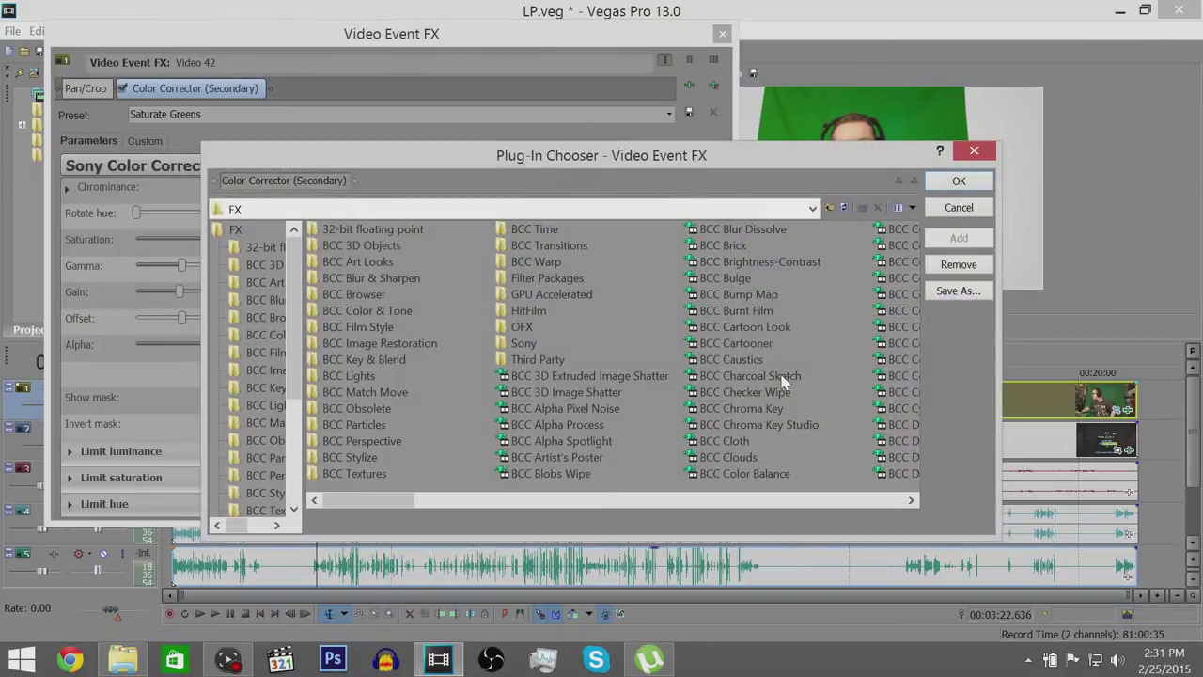
click(766, 424)
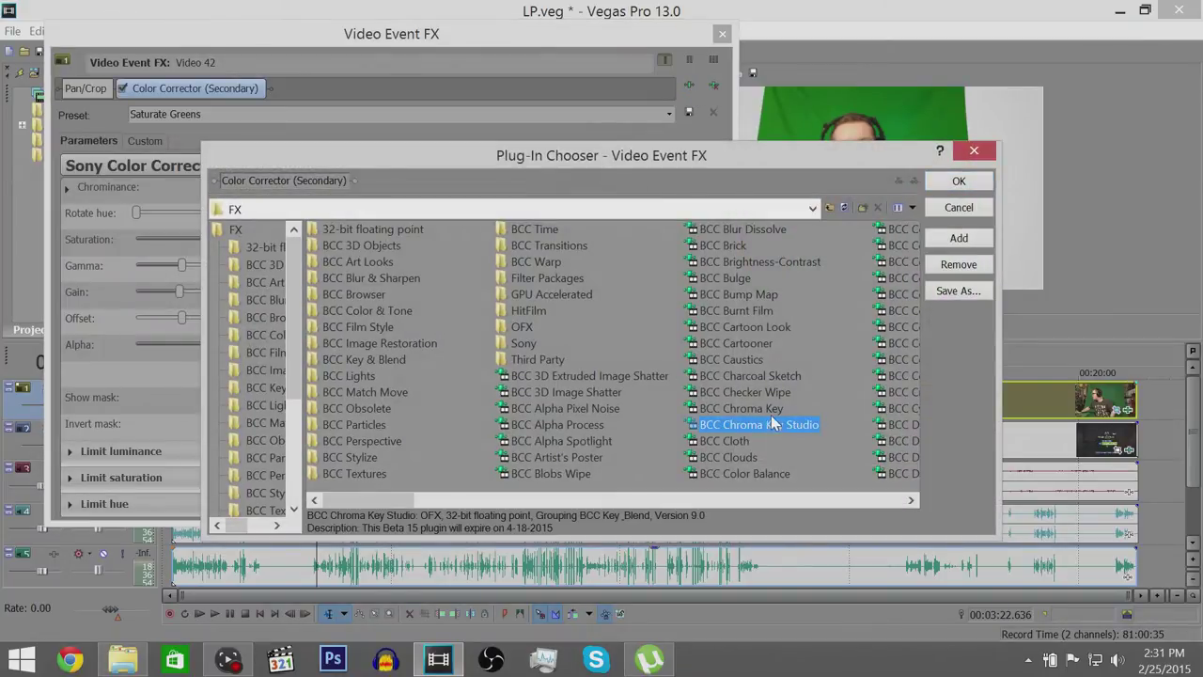
click(955, 183)
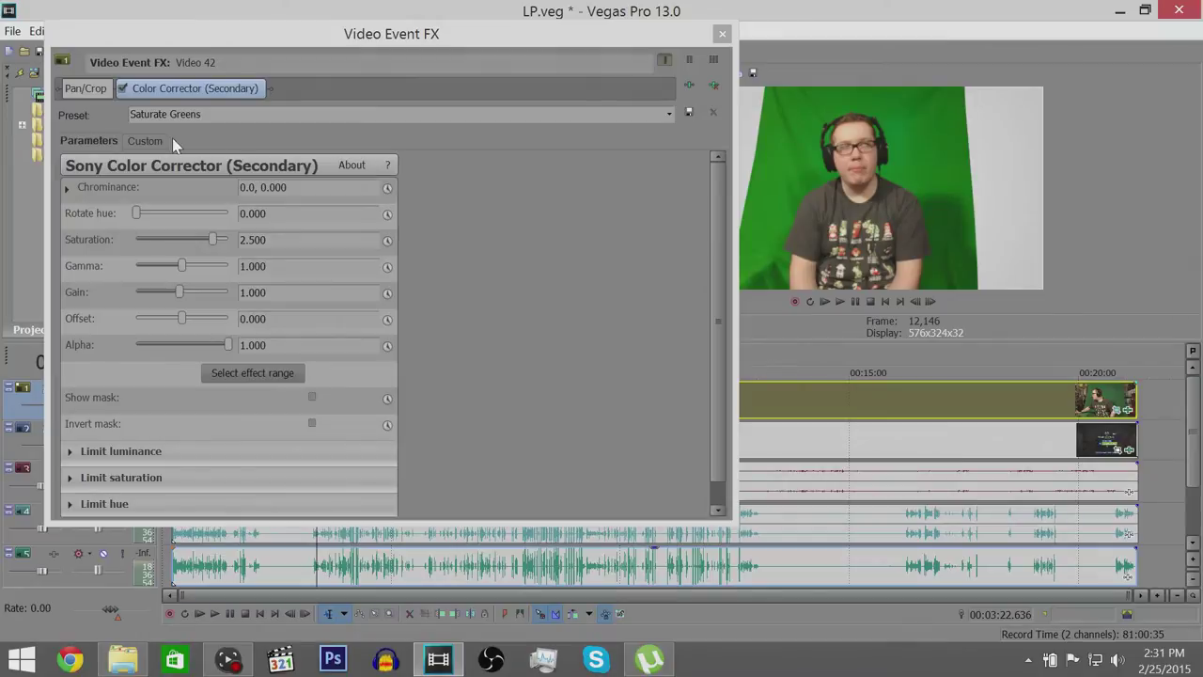
click(689, 86)
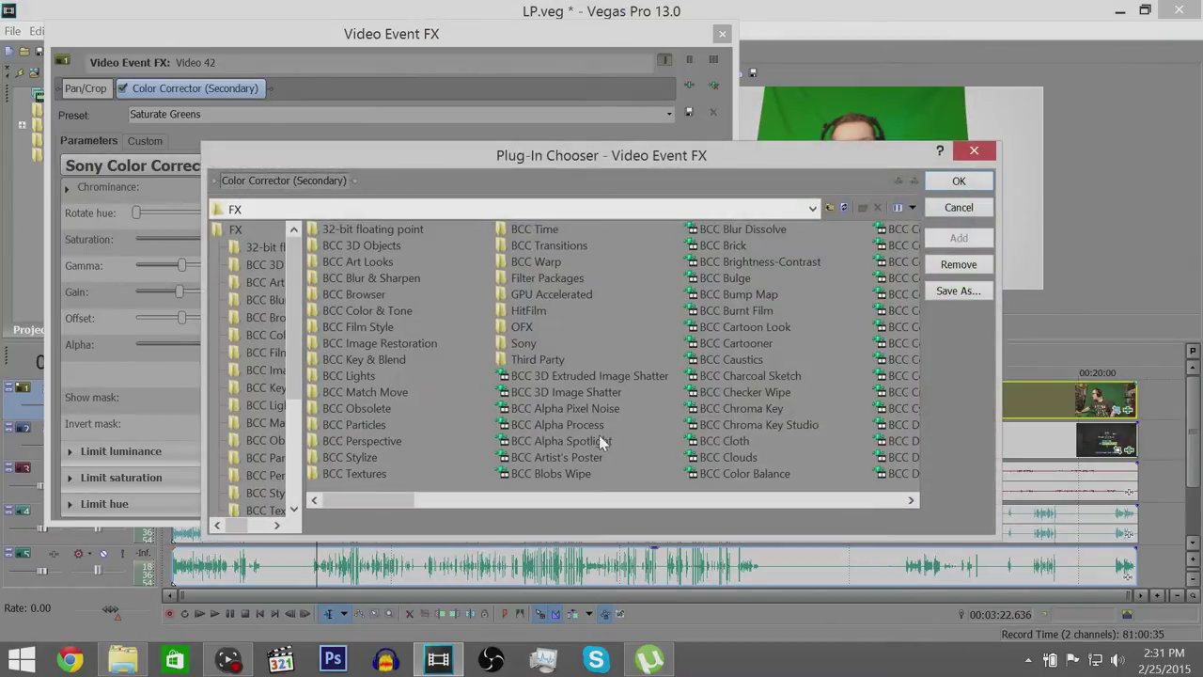
click(750, 424)
click(945, 239)
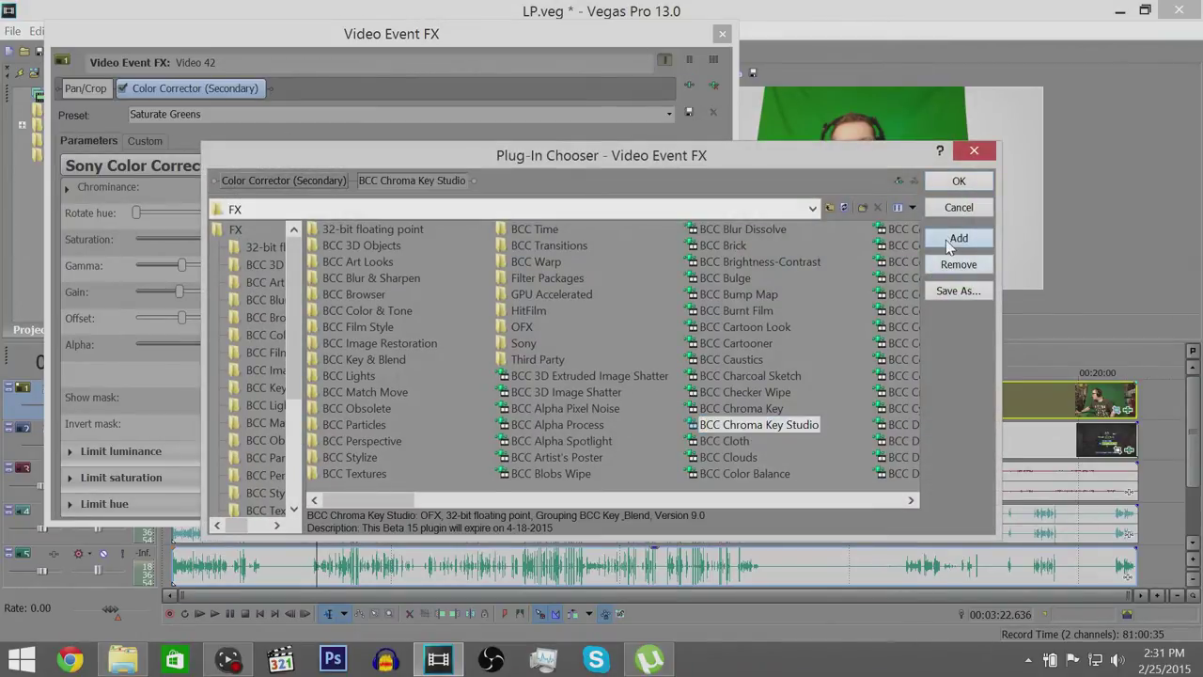
click(955, 180)
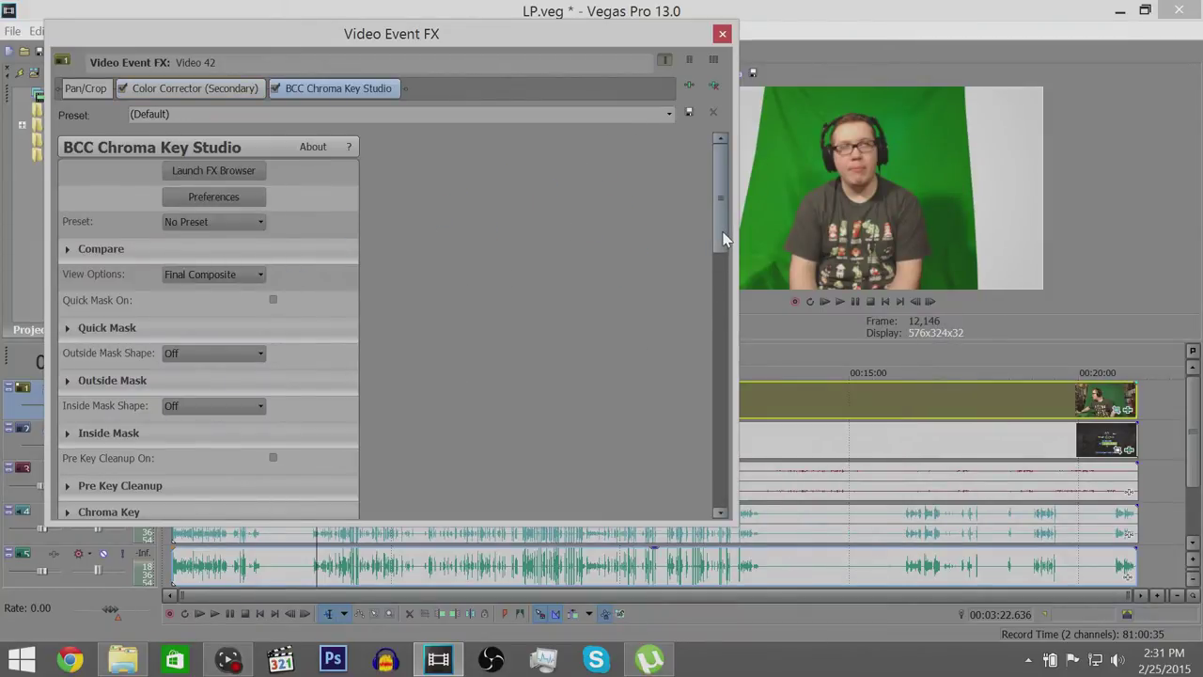
- Set the BCC Chroma Key color to a green sampled from the backdrop beside the head, and set Lightness to 100
scroll(275, 404, down, 3)
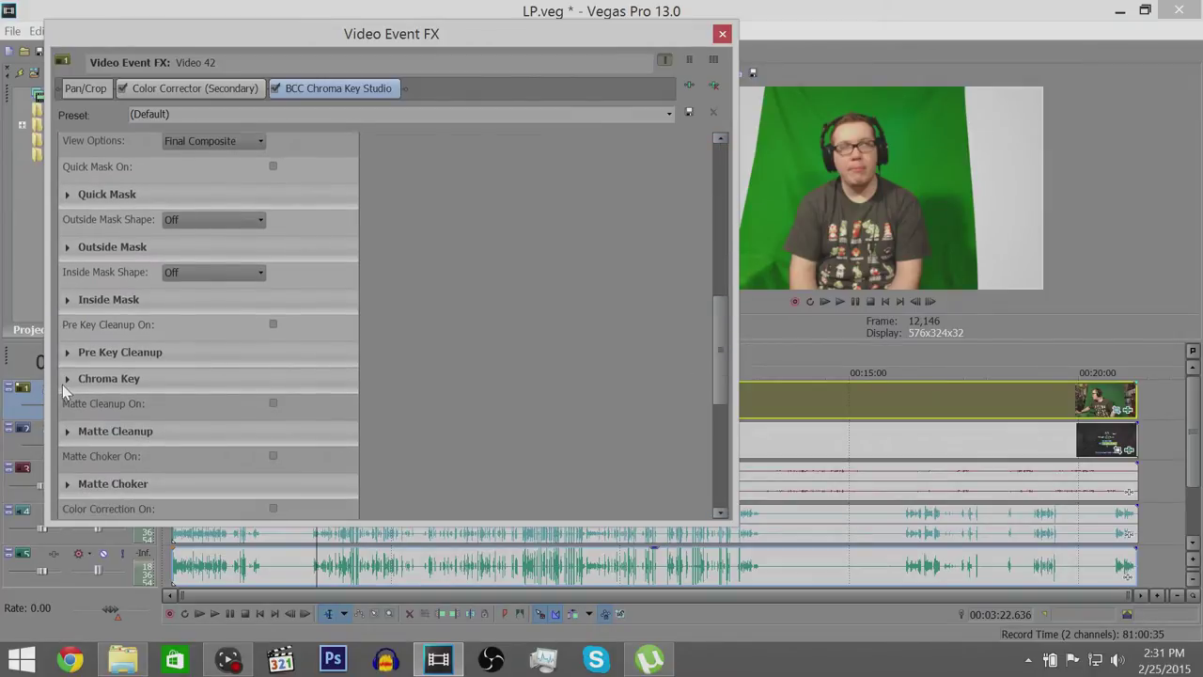
click(66, 379)
click(224, 482)
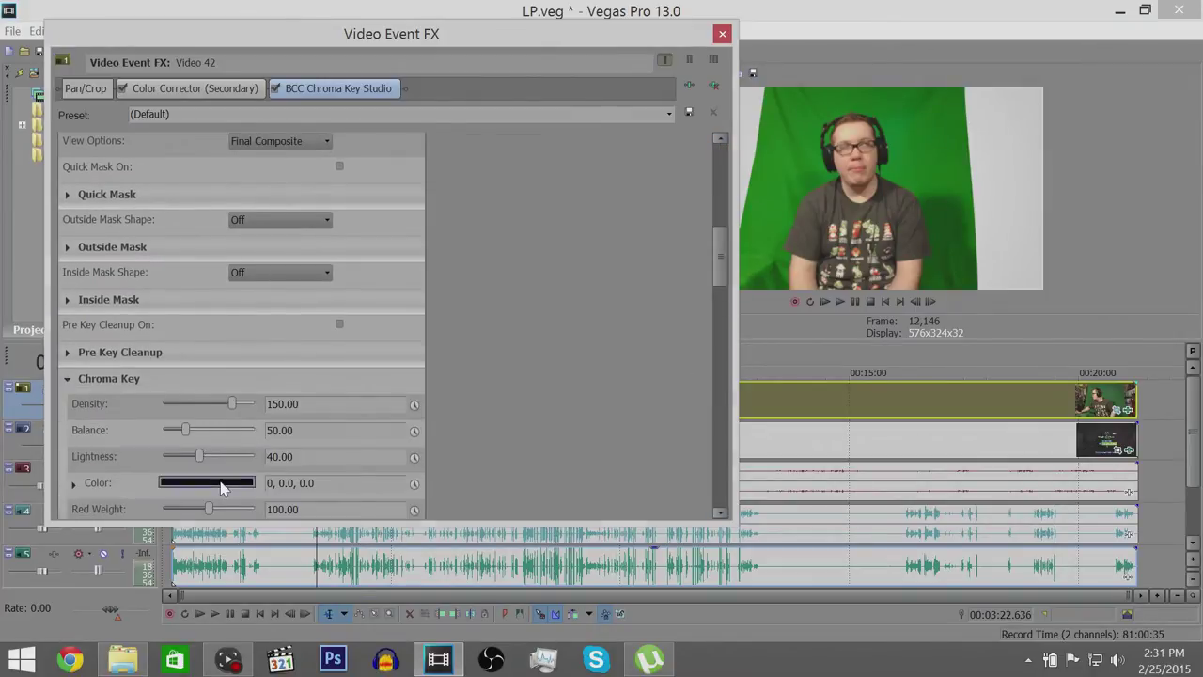
click(161, 424)
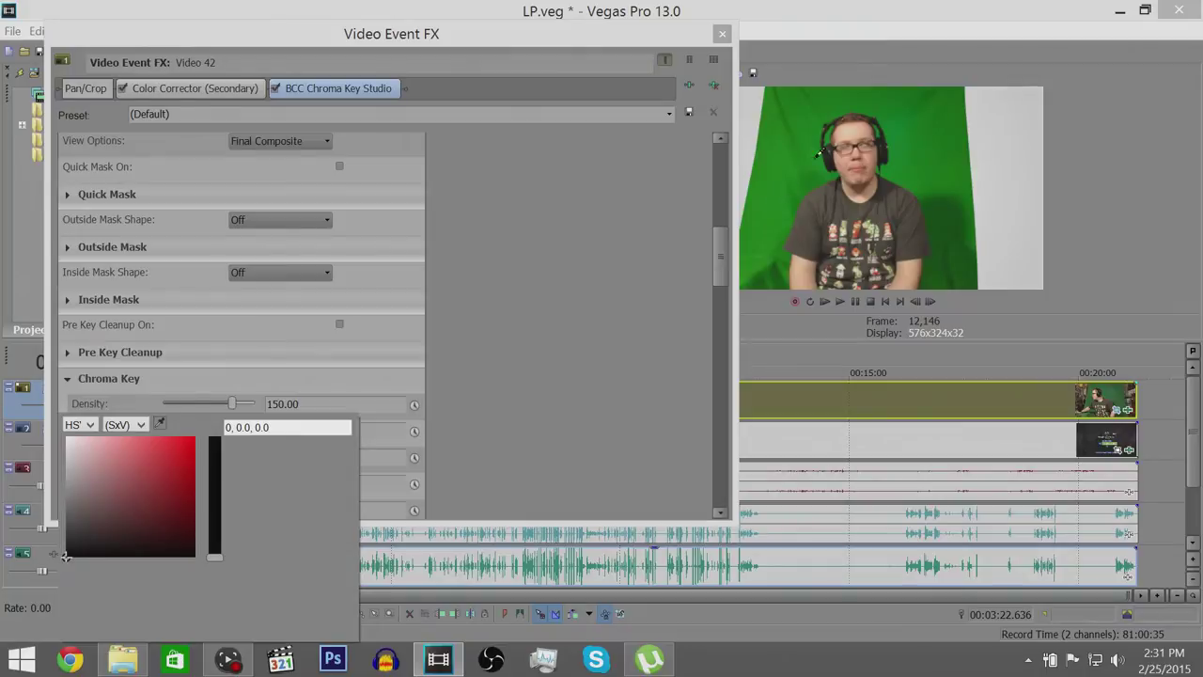
click(911, 122)
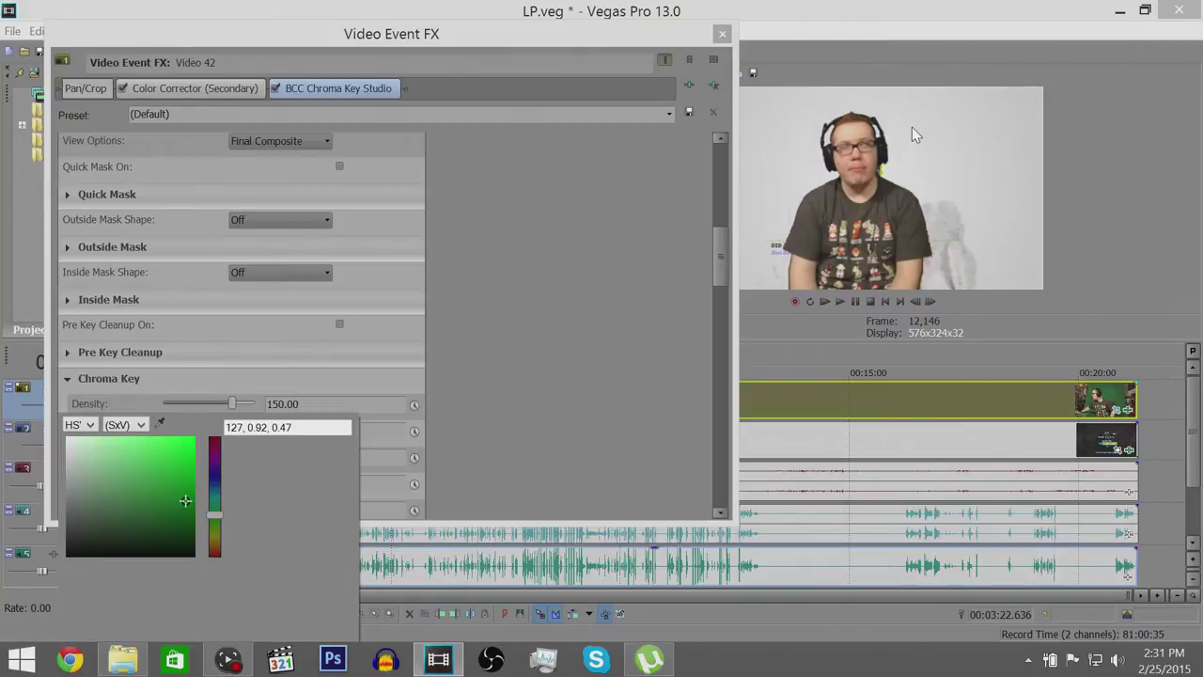
click(601, 452)
drag(201, 456, 295, 455)
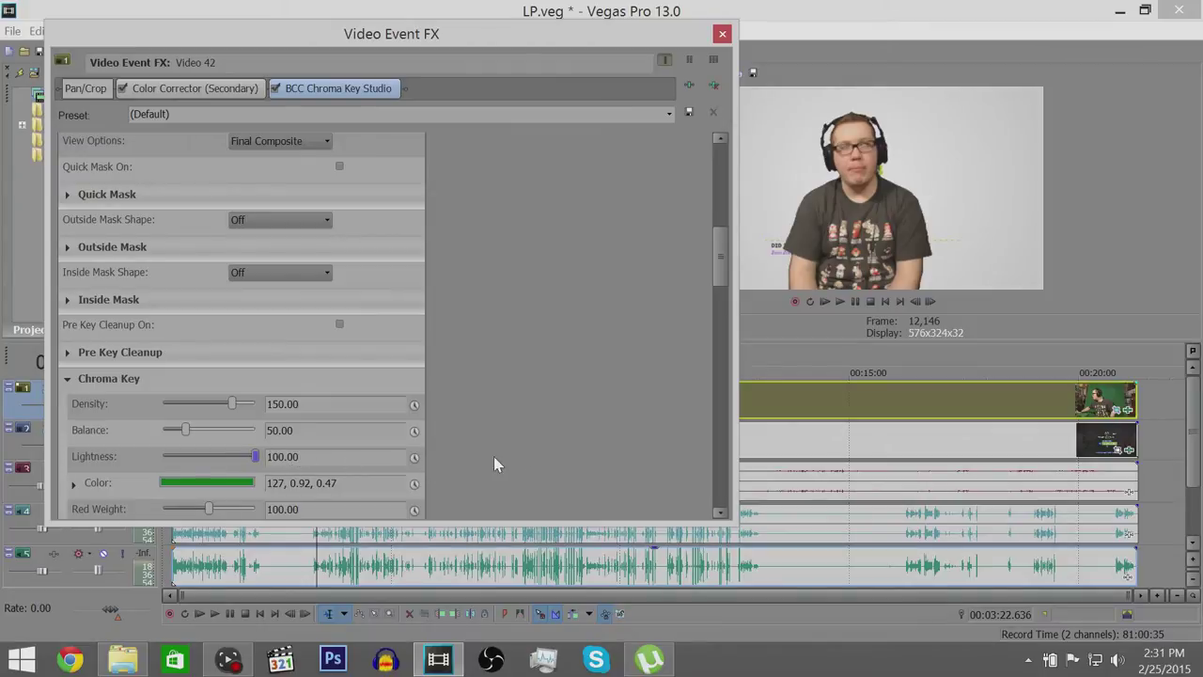
- Apply the Green Screen preset to BCC Chroma Key Studio and close the event's effects window
click(670, 119)
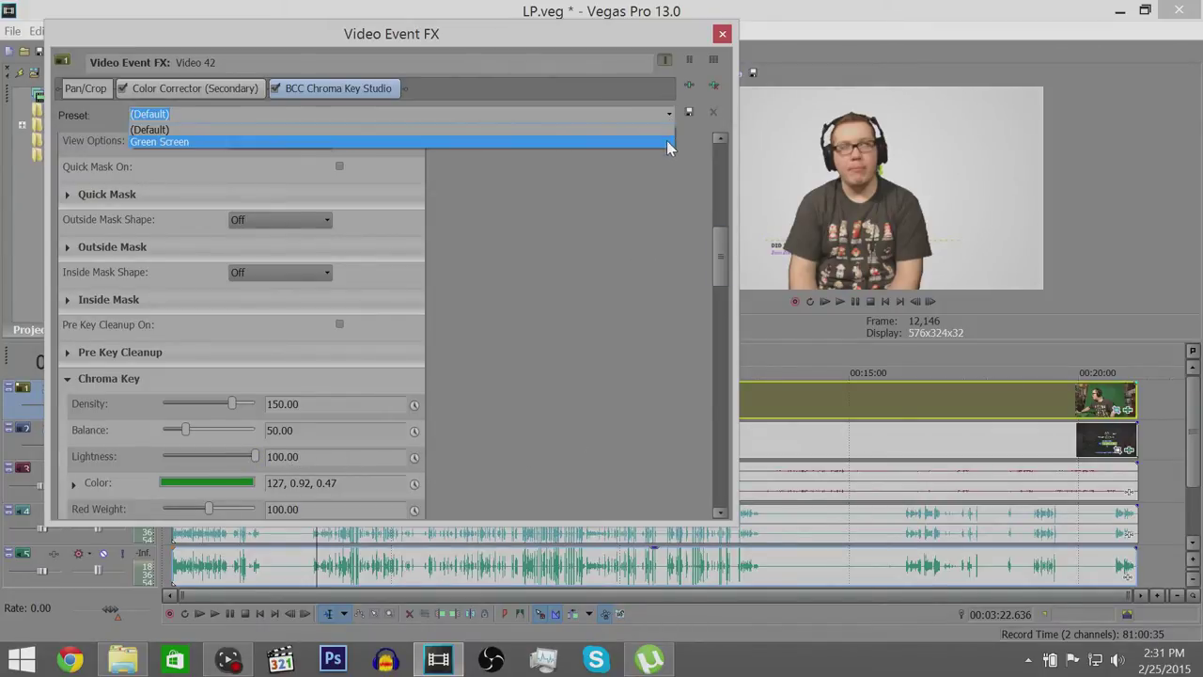
click(668, 142)
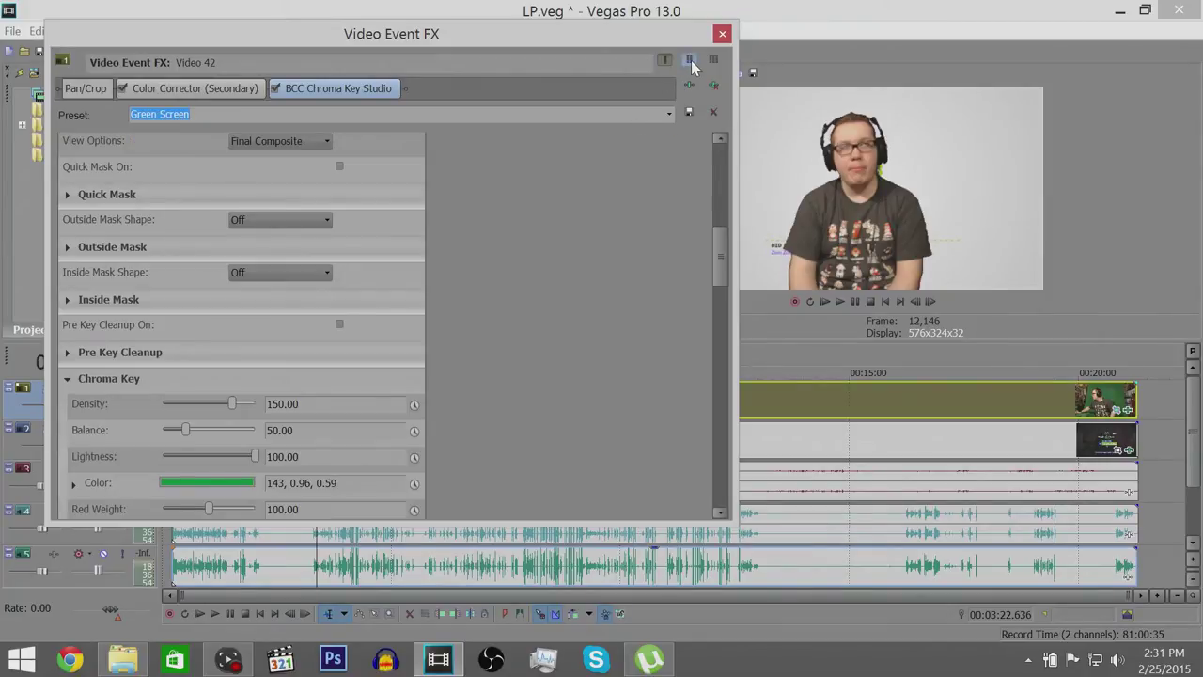
click(724, 35)
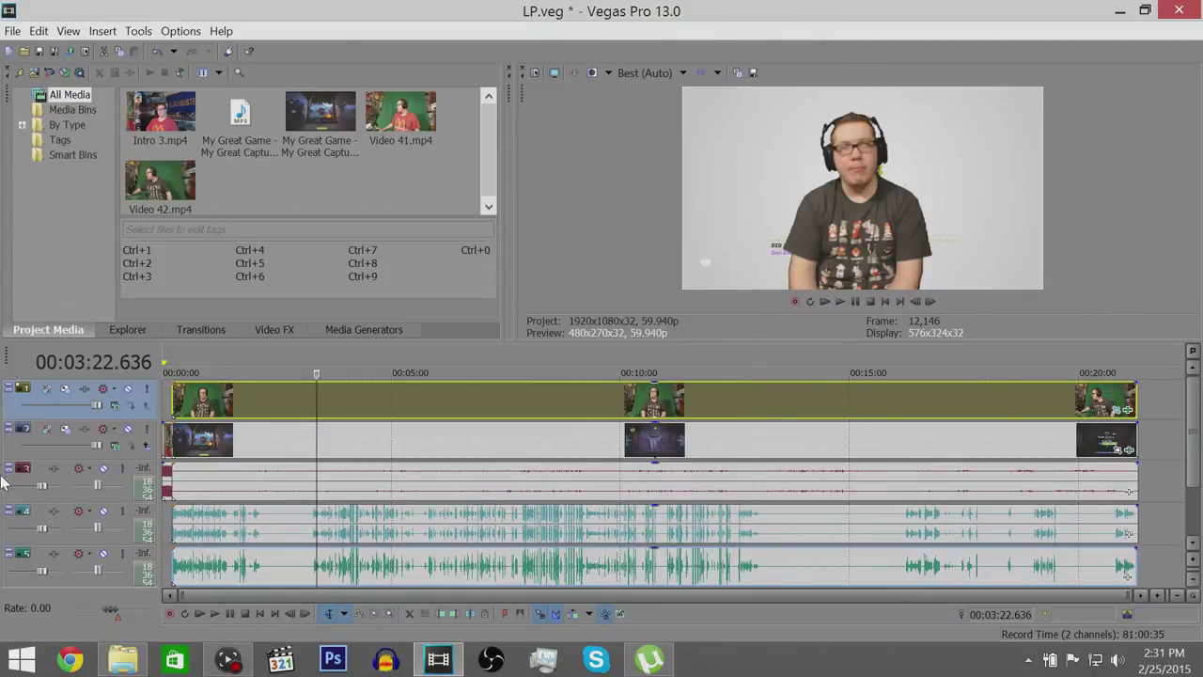
- Shrink the facecam track's frame to about 923 by 519 with Track Motion and place it at about X 561, Y 18
click(65, 390)
drag(688, 124, 373, 107)
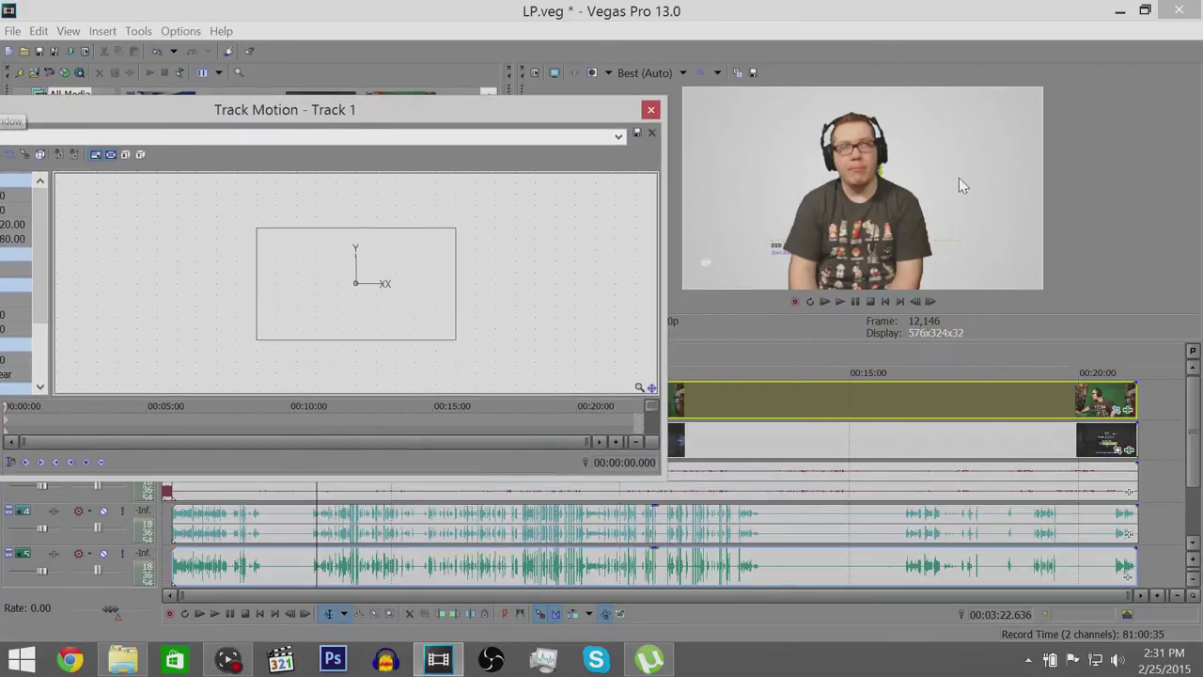
drag(198, 100, 381, 81)
drag(592, 104, 479, 114)
drag(328, 331, 449, 280)
drag(523, 112, 610, 77)
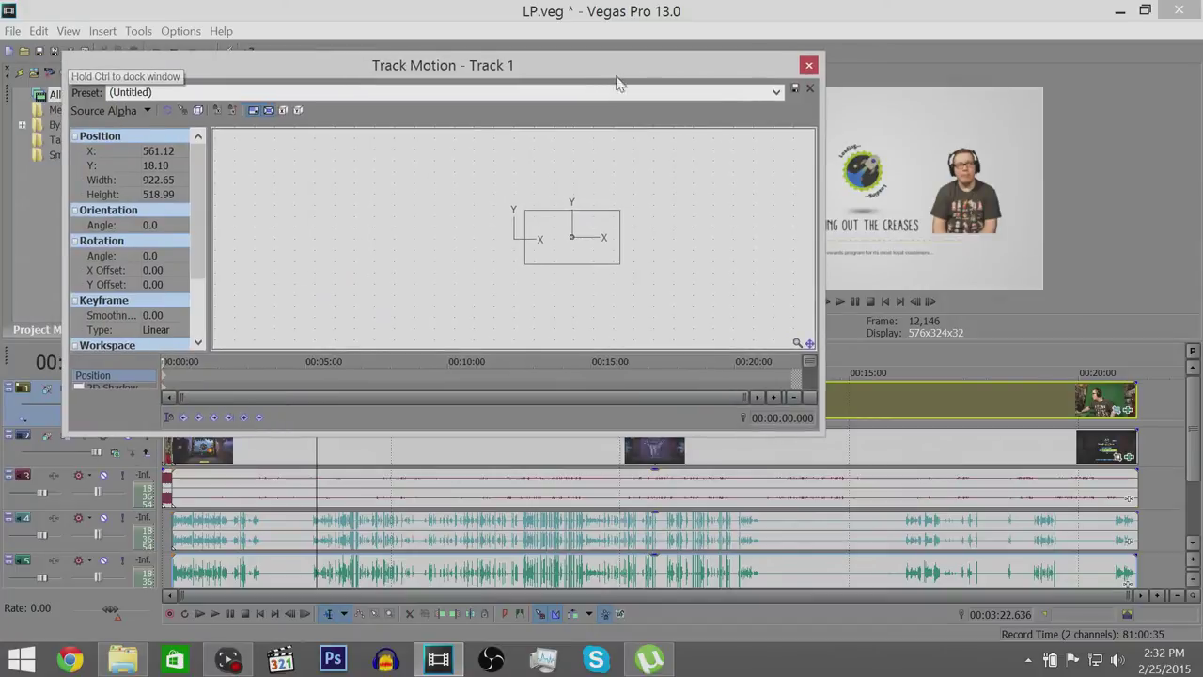
- Apply the FaceCam (Bottom Right) Track Motion preset to the facecam track and close its window
click(776, 91)
click(746, 143)
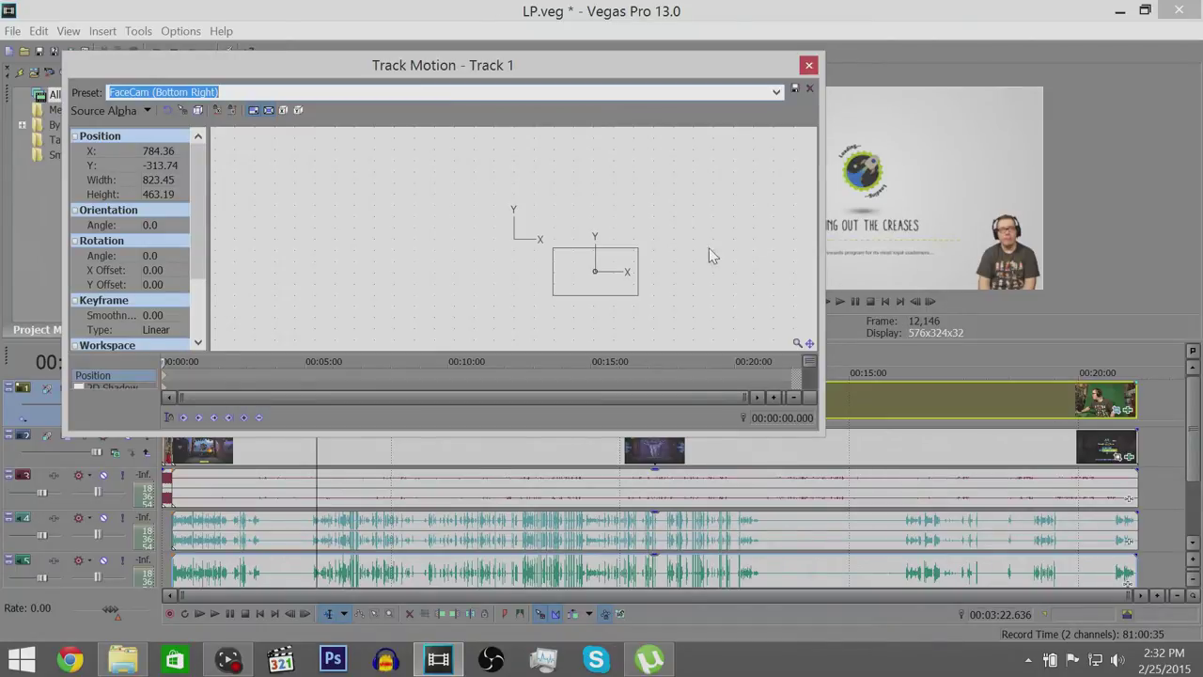
click(808, 66)
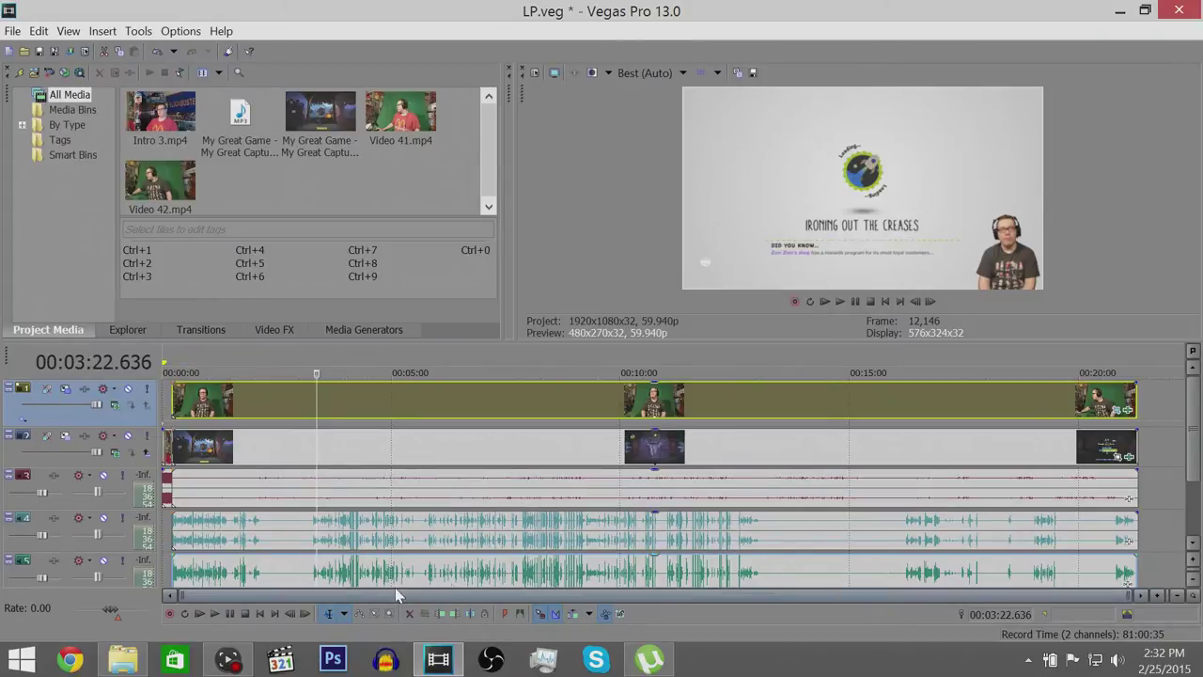
- Examine the commentary waveform on track 5 up close around 00:05:56, 00:00:26 and 00:03:25 for gaps in speech
click(435, 574)
scroll(506, 573, up, 10)
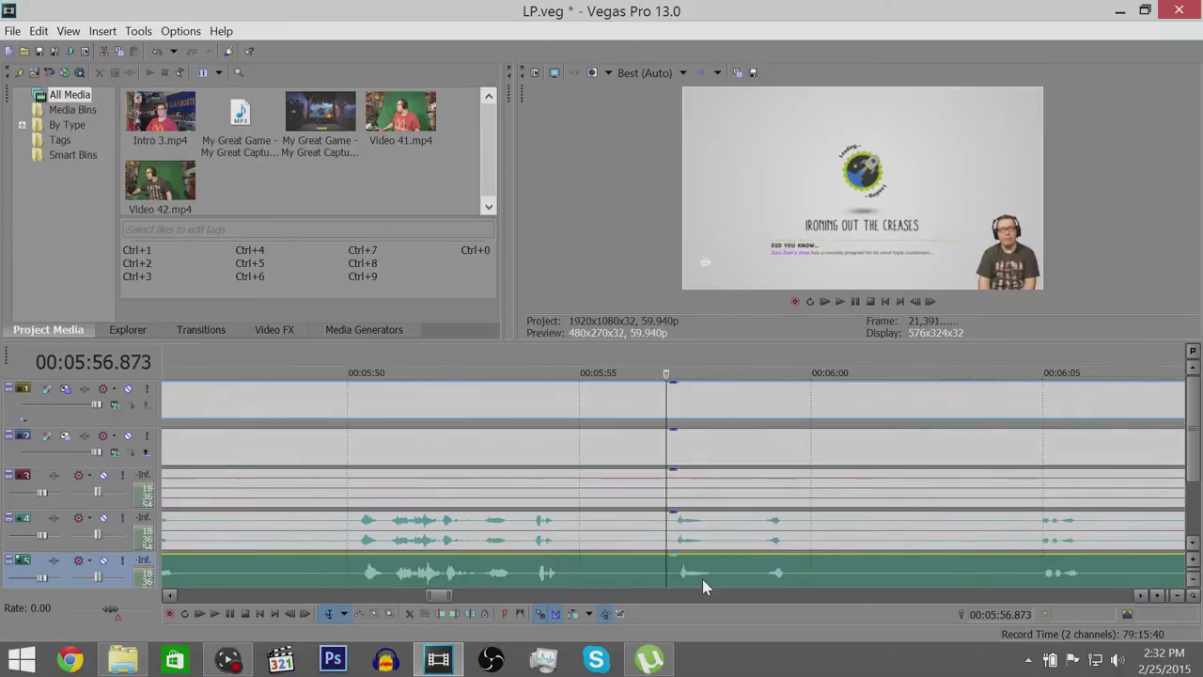
scroll(784, 577, down, 15)
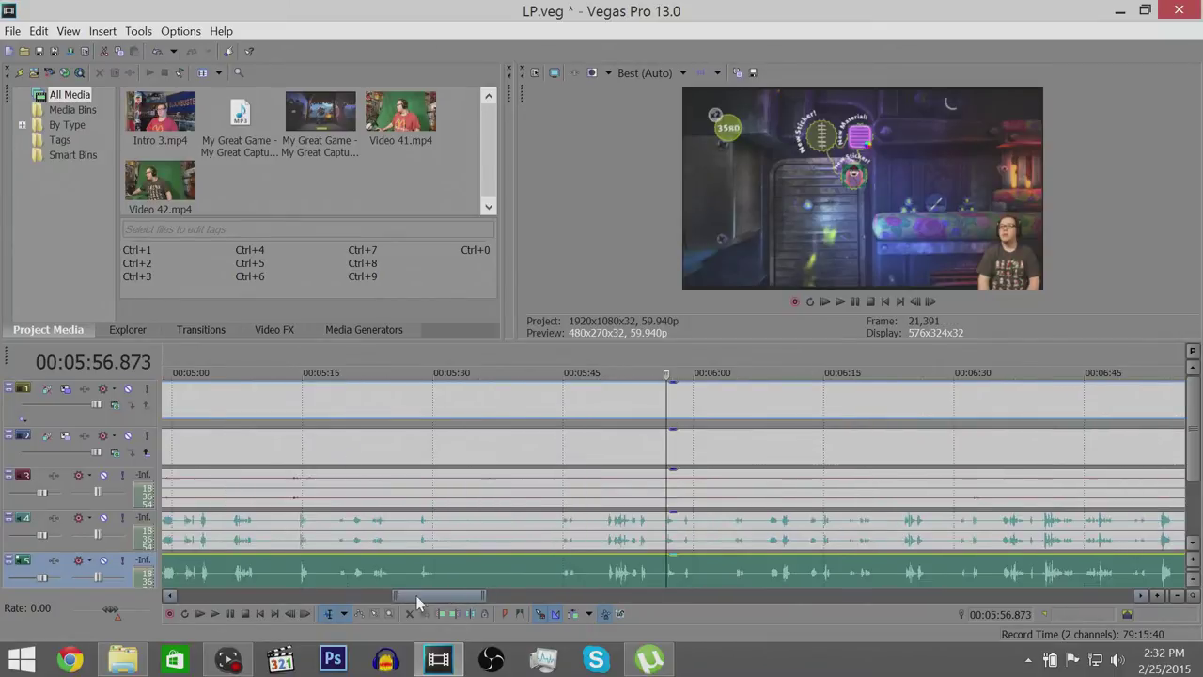
click(184, 572)
scroll(601, 582, up, 15)
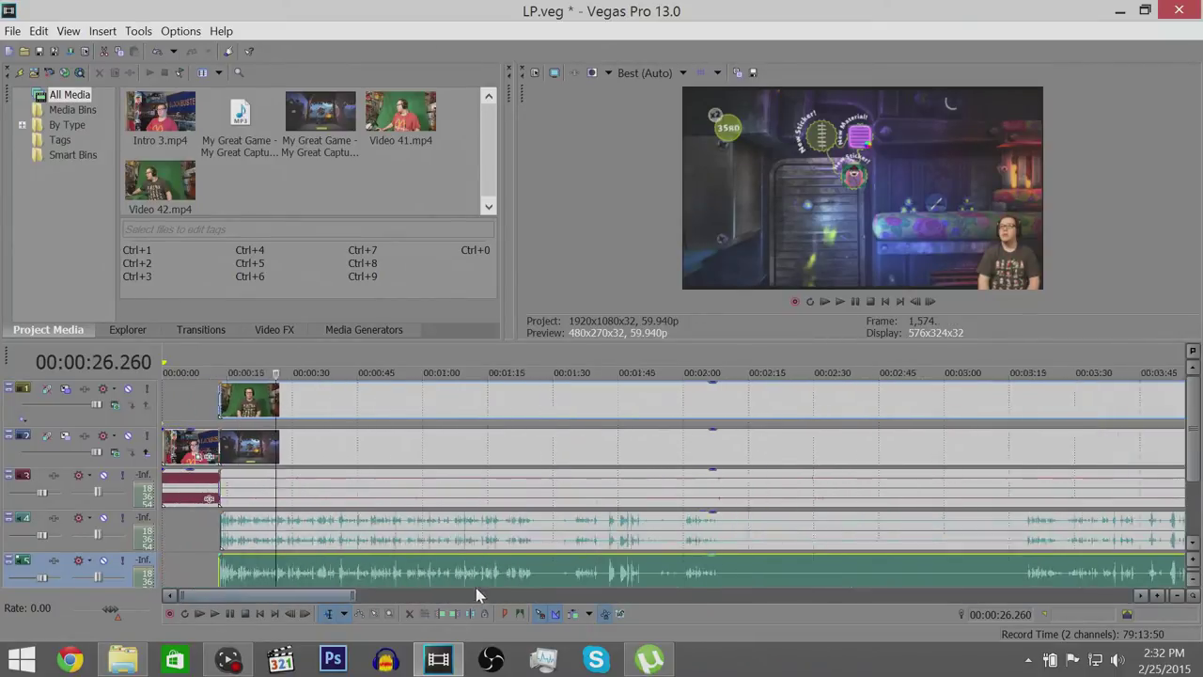
scroll(908, 554, down, 10)
click(758, 570)
scroll(758, 574, up, 10)
scroll(473, 571, down, 12)
scroll(1029, 551, down, 4)
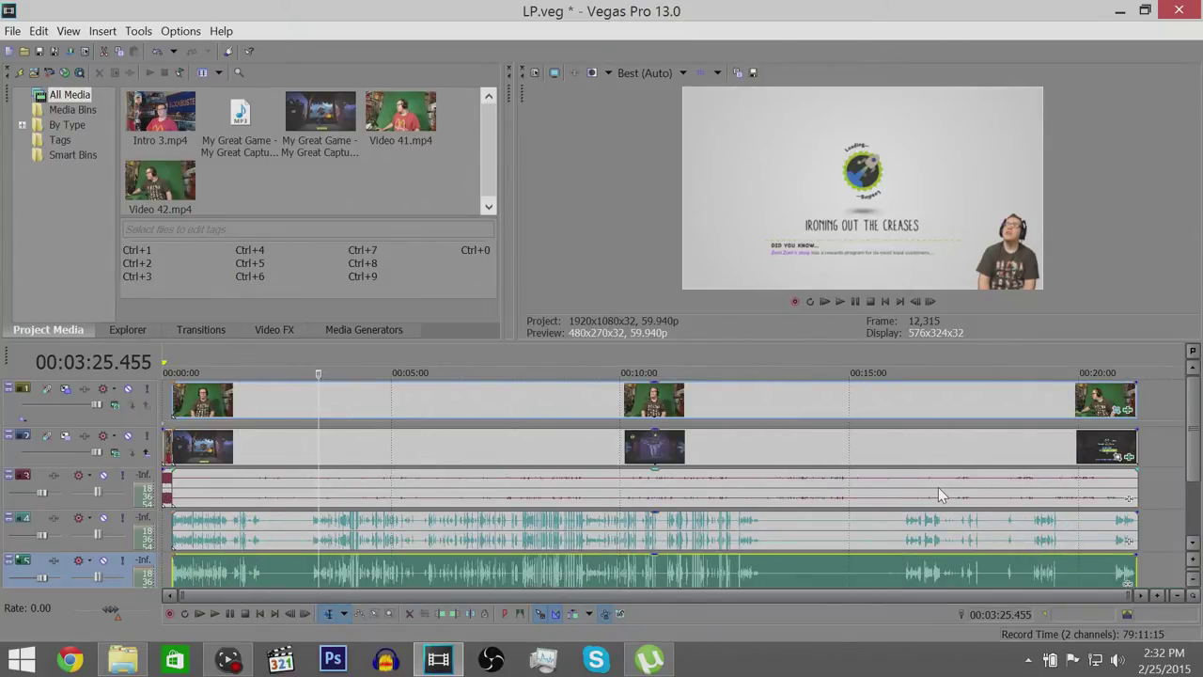
- Inspect the commentary waveform on track 5 around 00:02:02 and 00:01:22 for pauses between sentences
click(255, 571)
scroll(254, 570, up, 10)
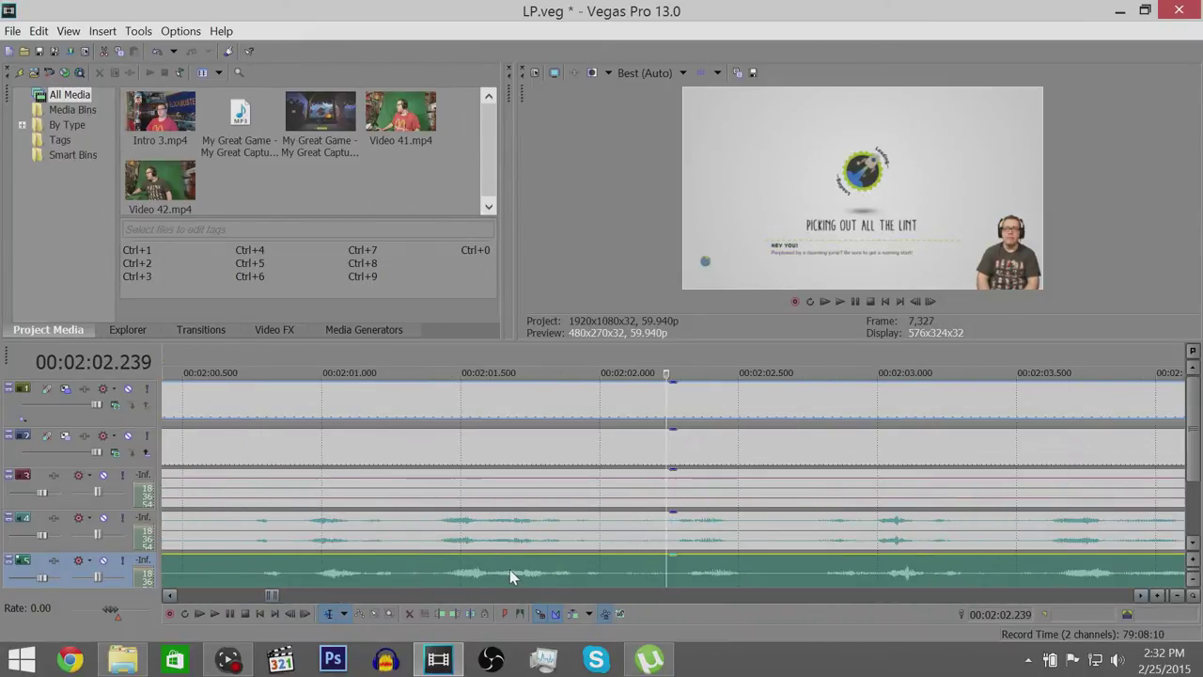
scroll(442, 570, down, 10)
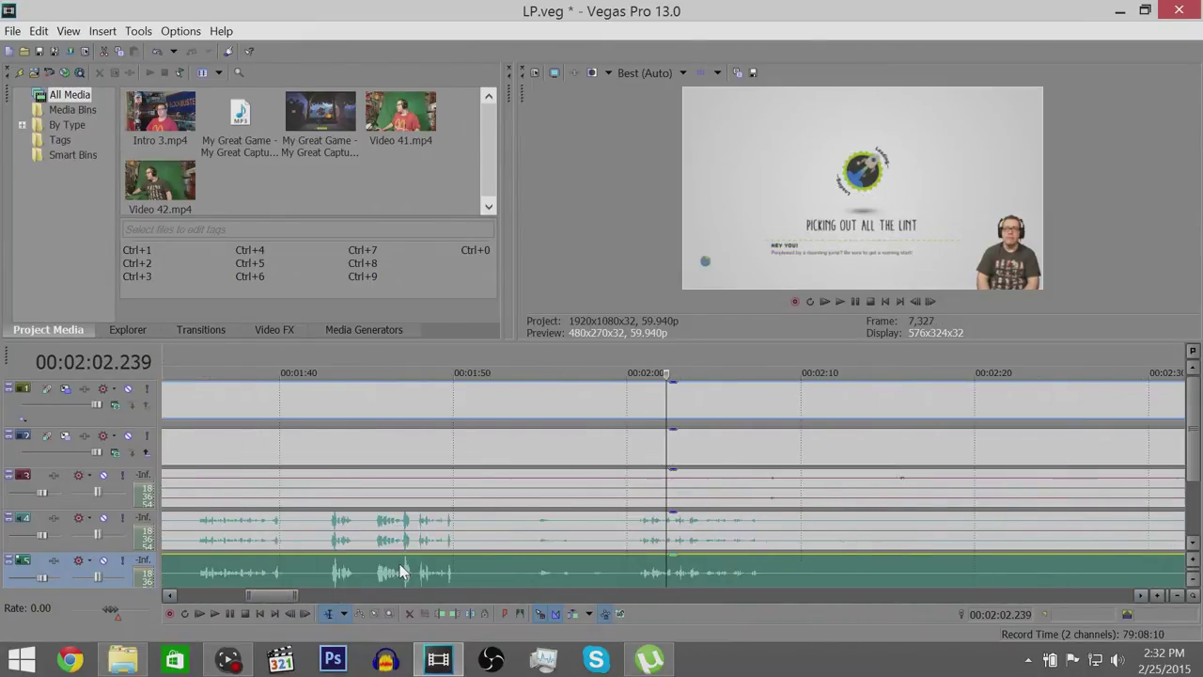
click(341, 579)
scroll(341, 579, up, 4)
scroll(343, 580, up, 4)
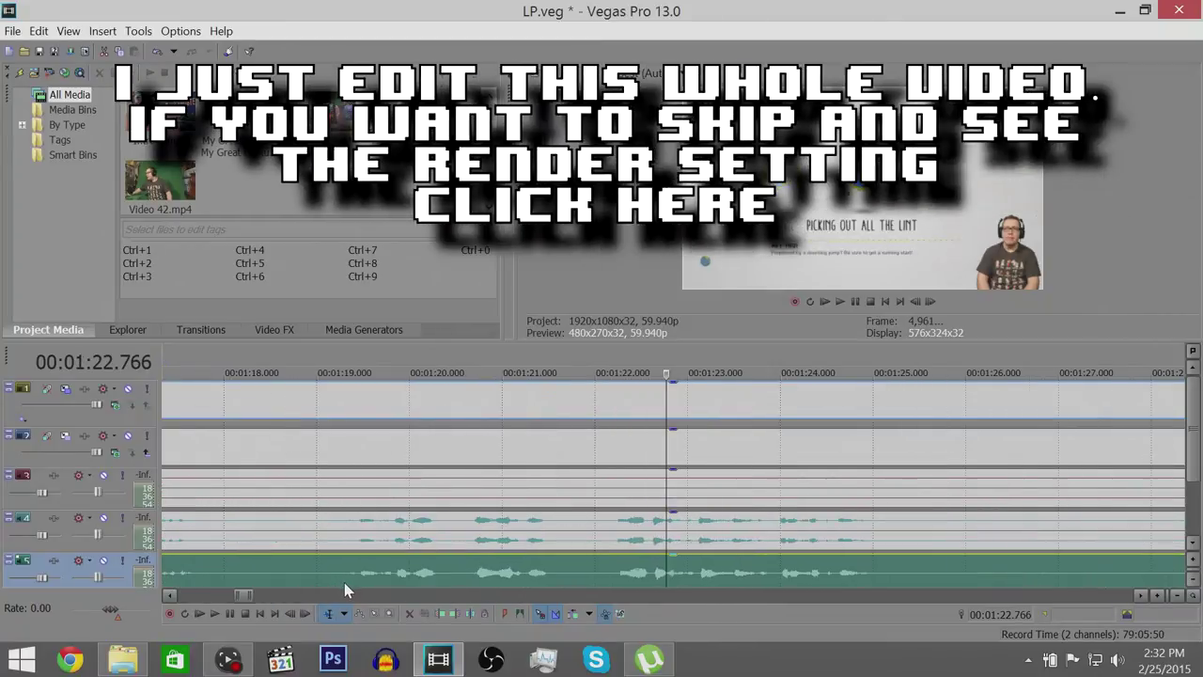
scroll(350, 589, down, 8)
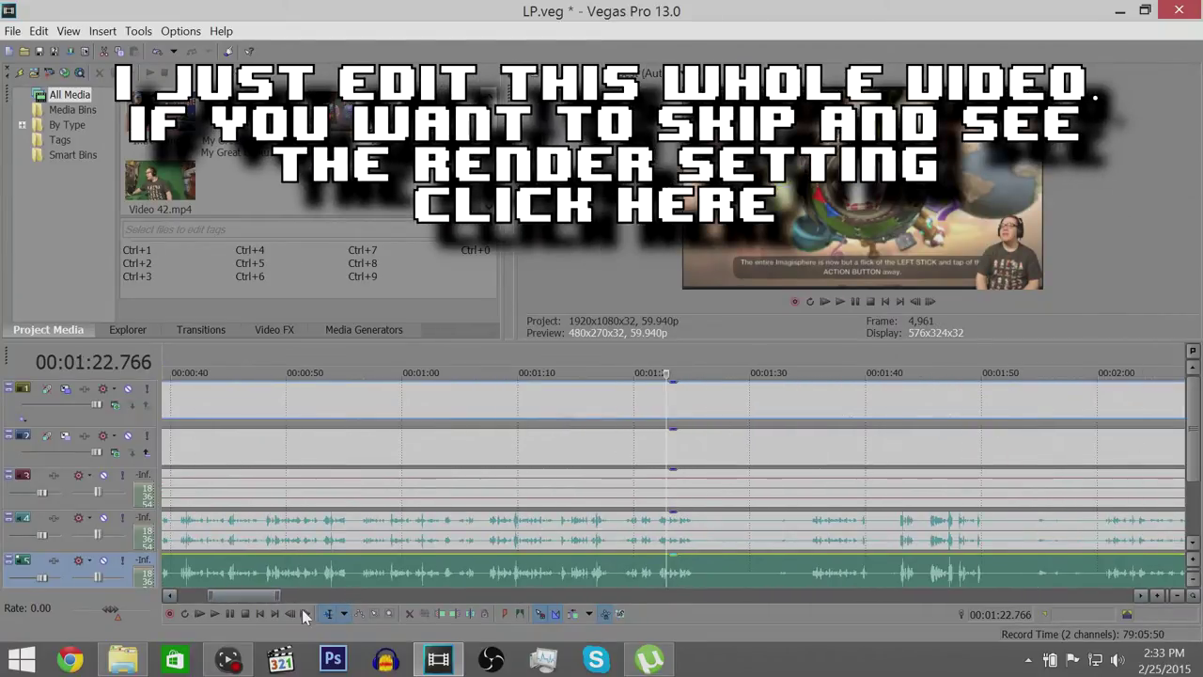
- Play the commentary briefly from about 00:00:47.8 and examine the pauses in its waveform up to about 00:01:00
click(301, 574)
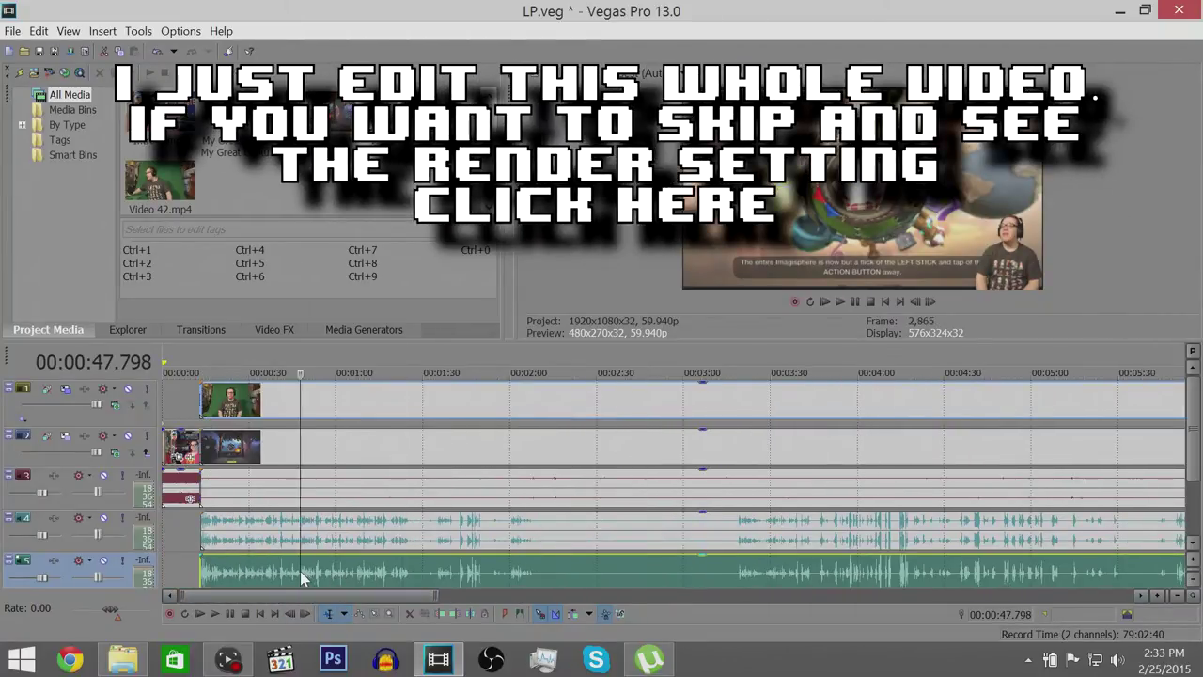
scroll(376, 572, up, 9)
key(space)
scroll(822, 576, up, 2)
scroll(937, 581, down, 5)
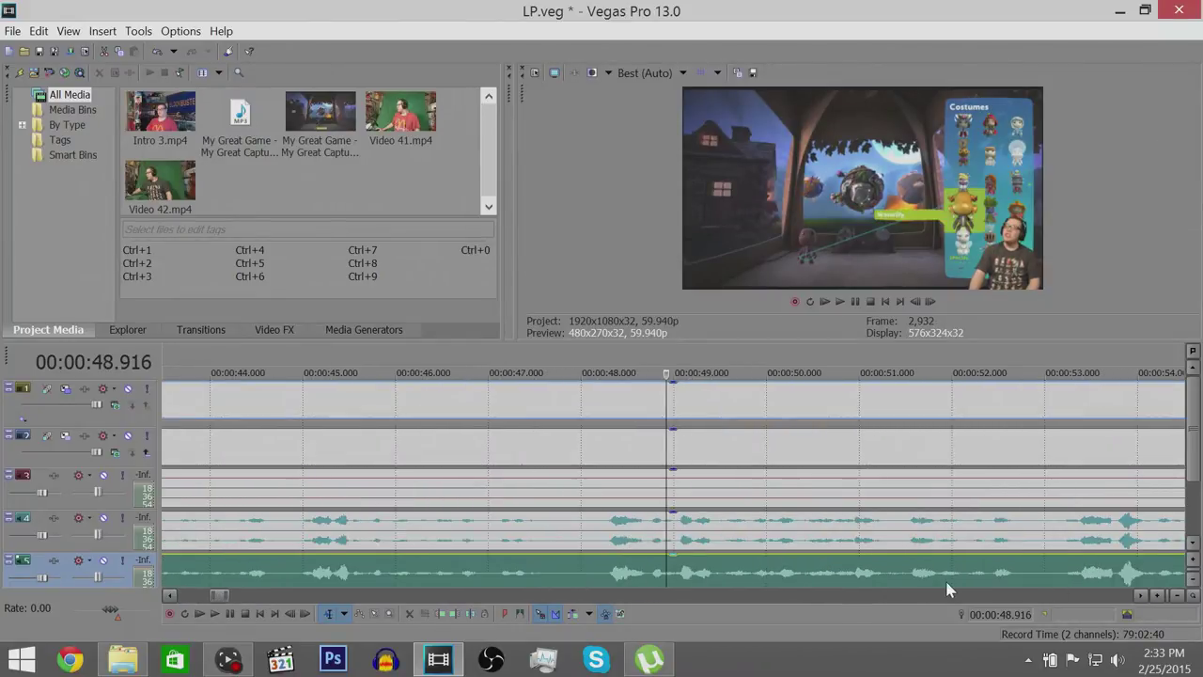
click(1017, 581)
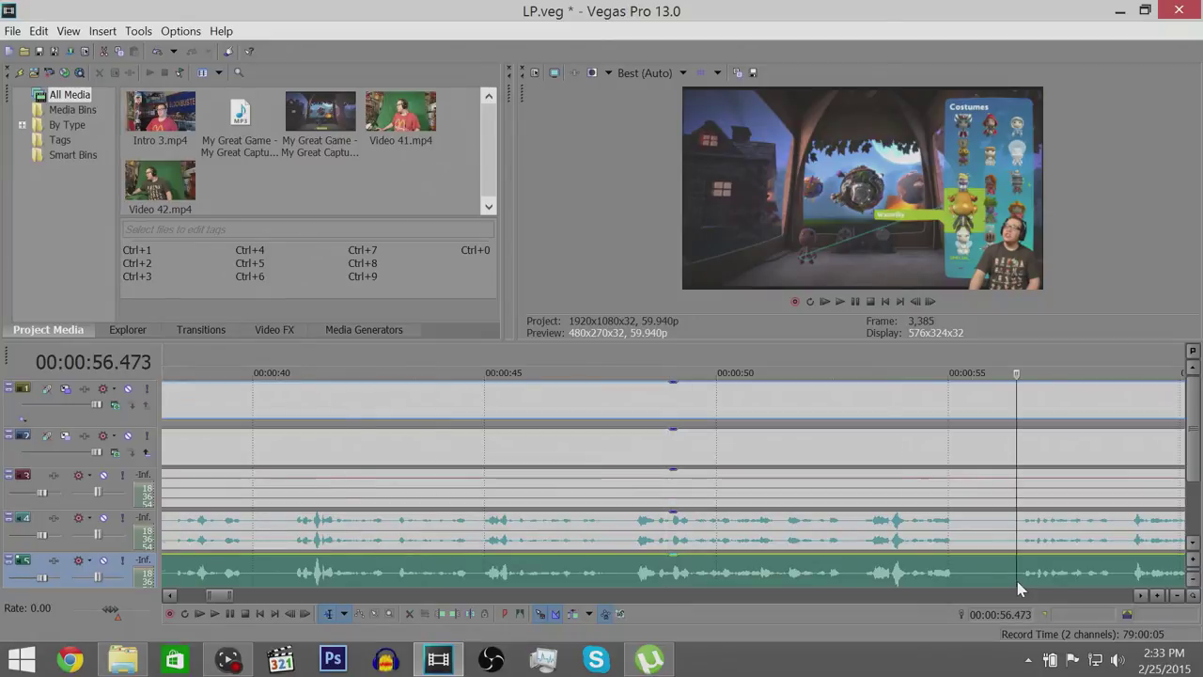
scroll(1017, 581, up, 4)
click(877, 578)
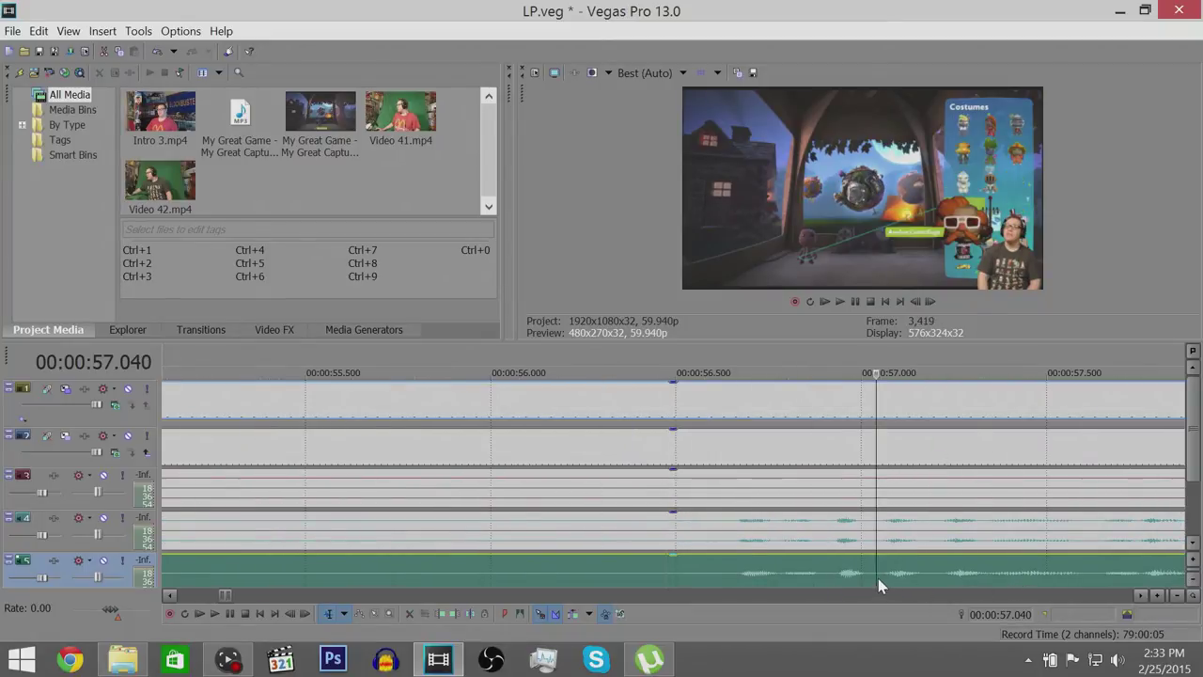
scroll(877, 578, up, 3)
scroll(878, 578, down, 4)
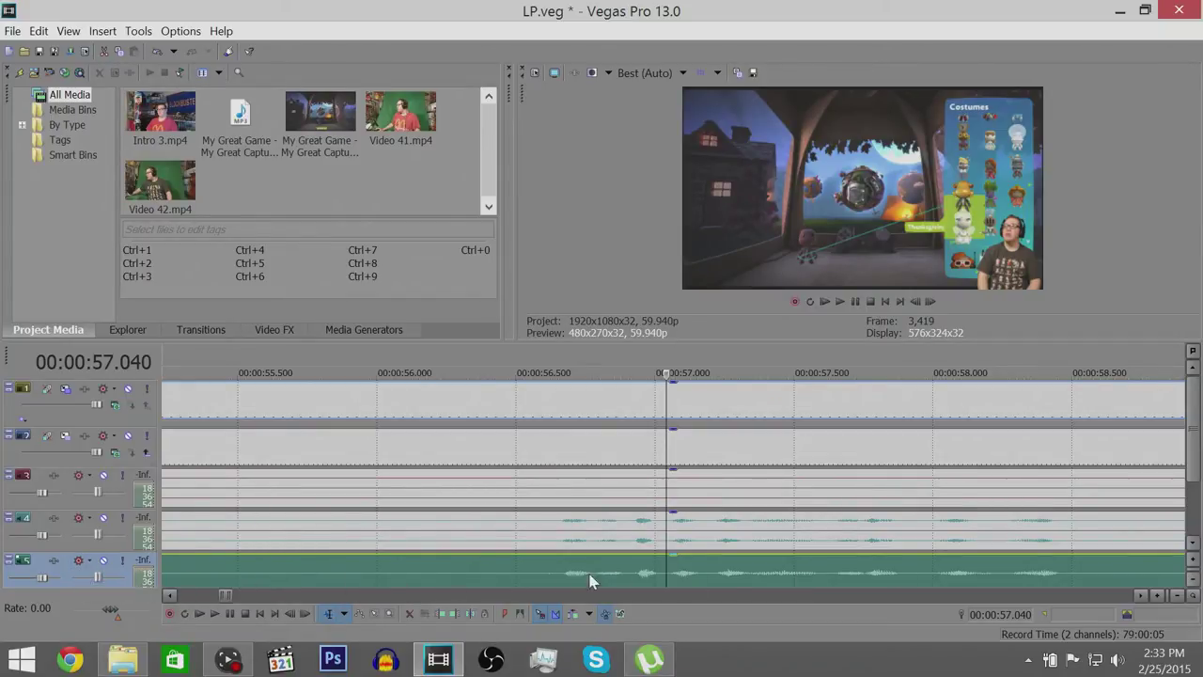
scroll(1049, 577, down, 2)
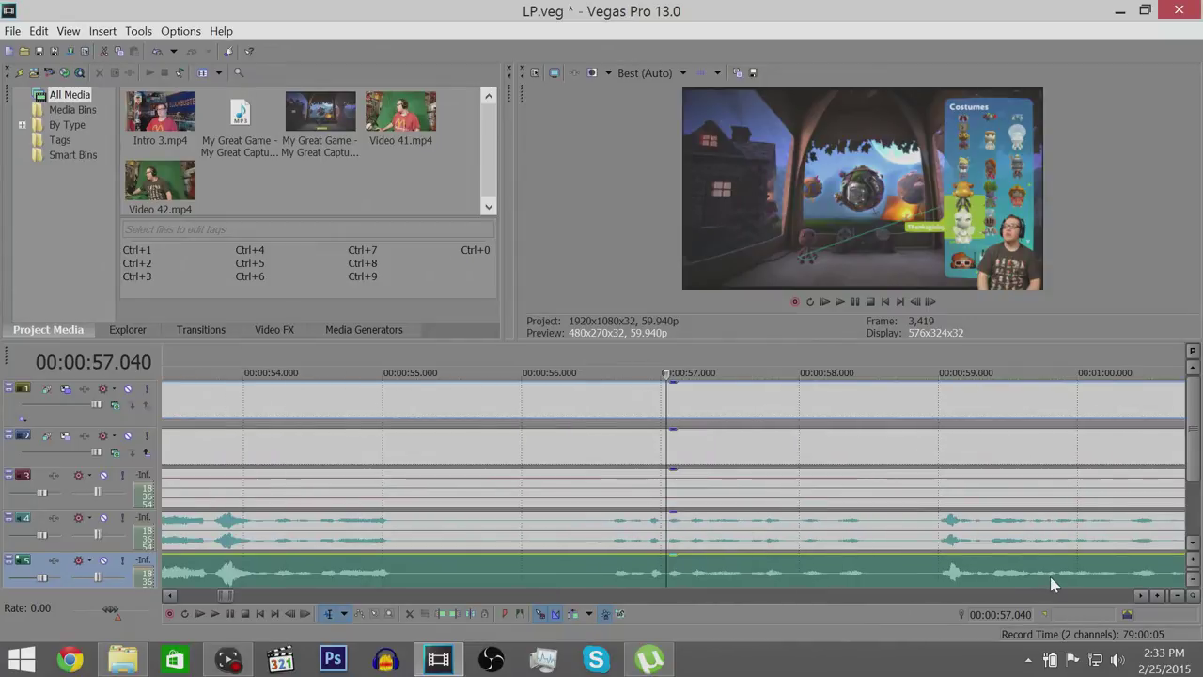
- Split the facecam and commentary at 00:00:58.959, move the later part 0.017 s earlier, and trim away the overlap
click(939, 581)
scroll(938, 581, up, 4)
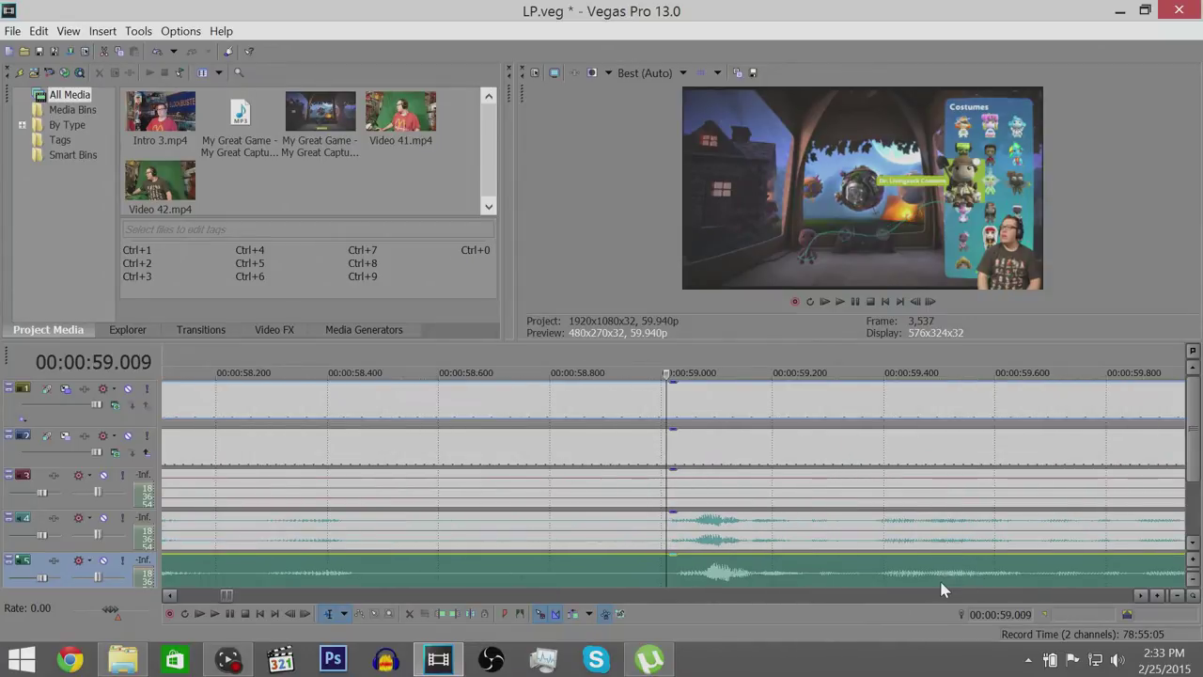
scroll(857, 582, down, 1)
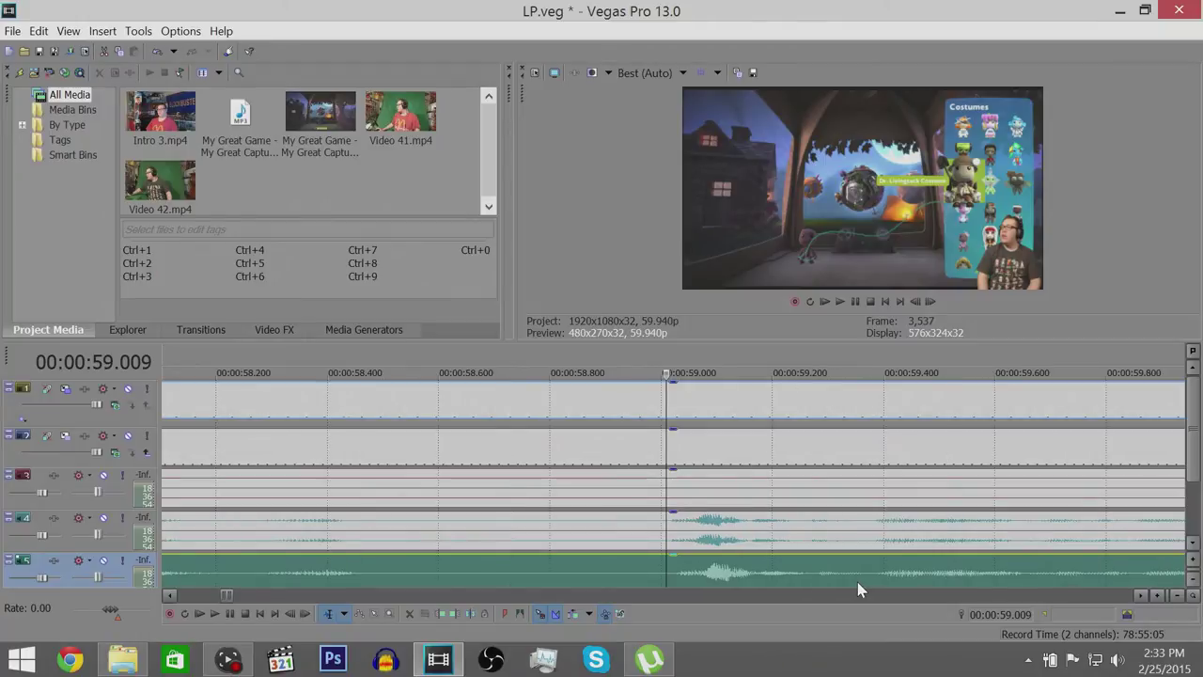
click(643, 570)
scroll(765, 573, up, 1)
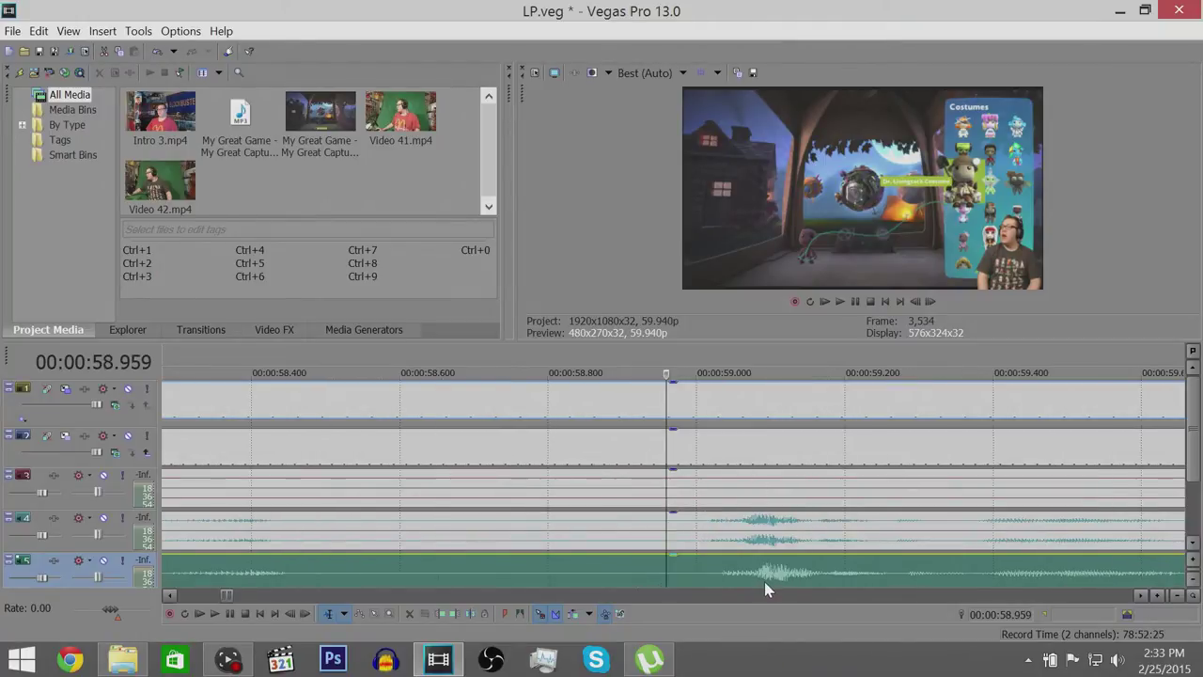
key(ctrl+z)
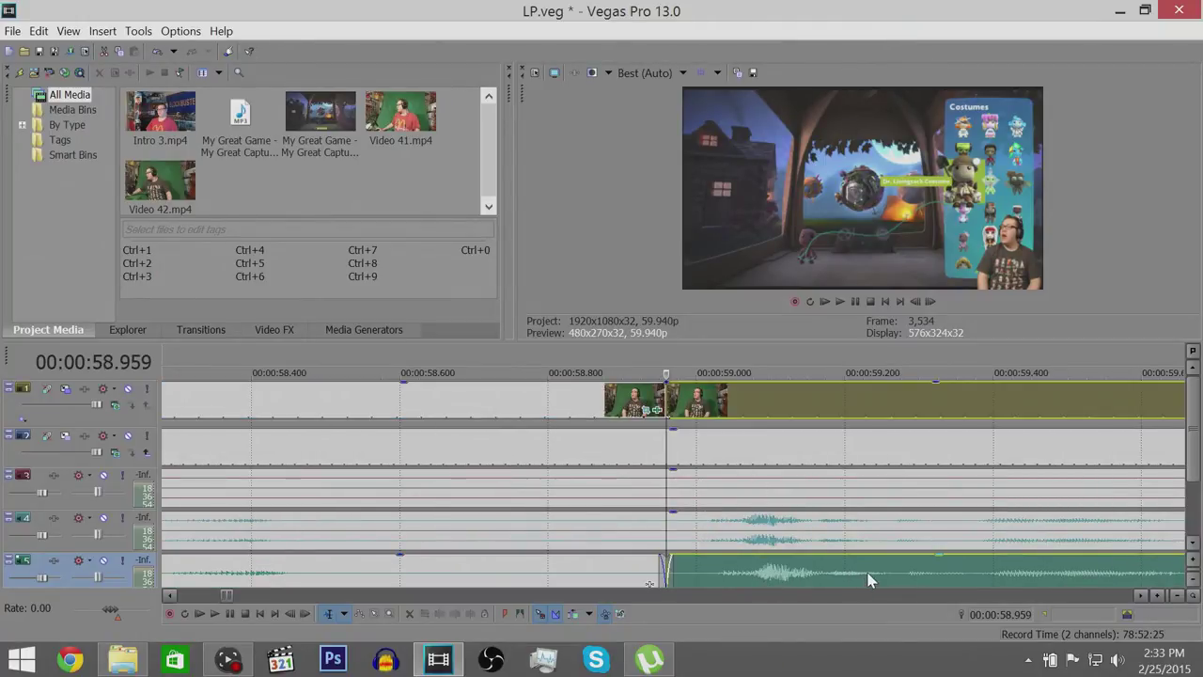
key(KP_1)
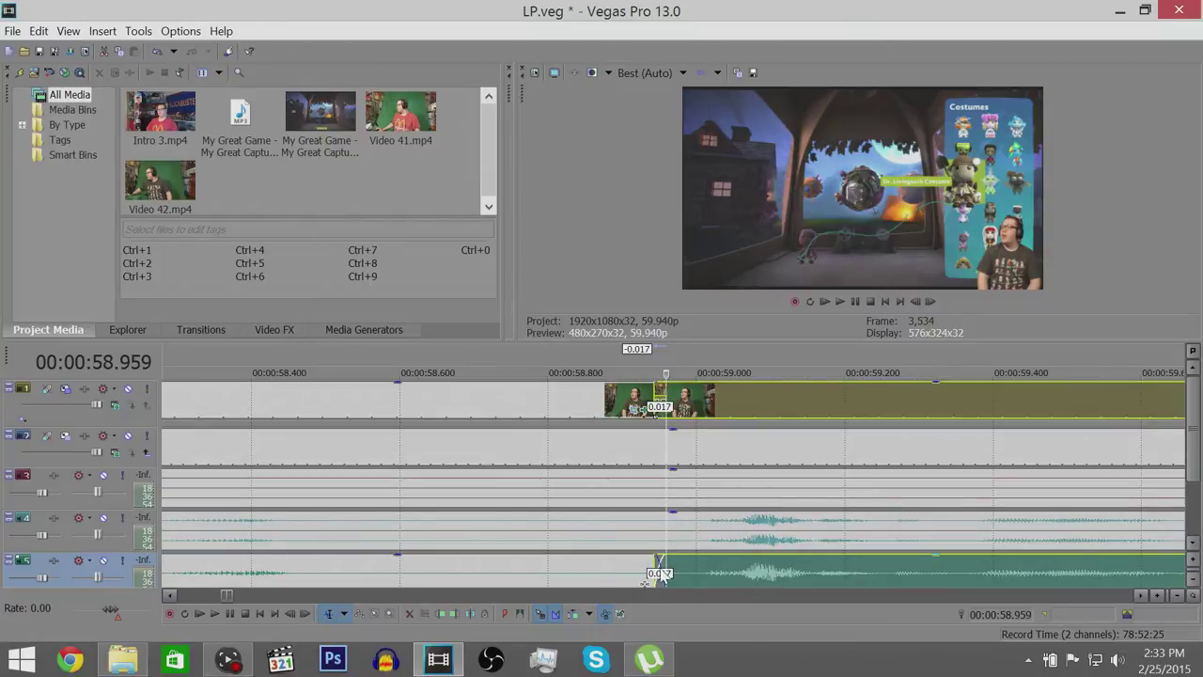
key(ctrl+z)
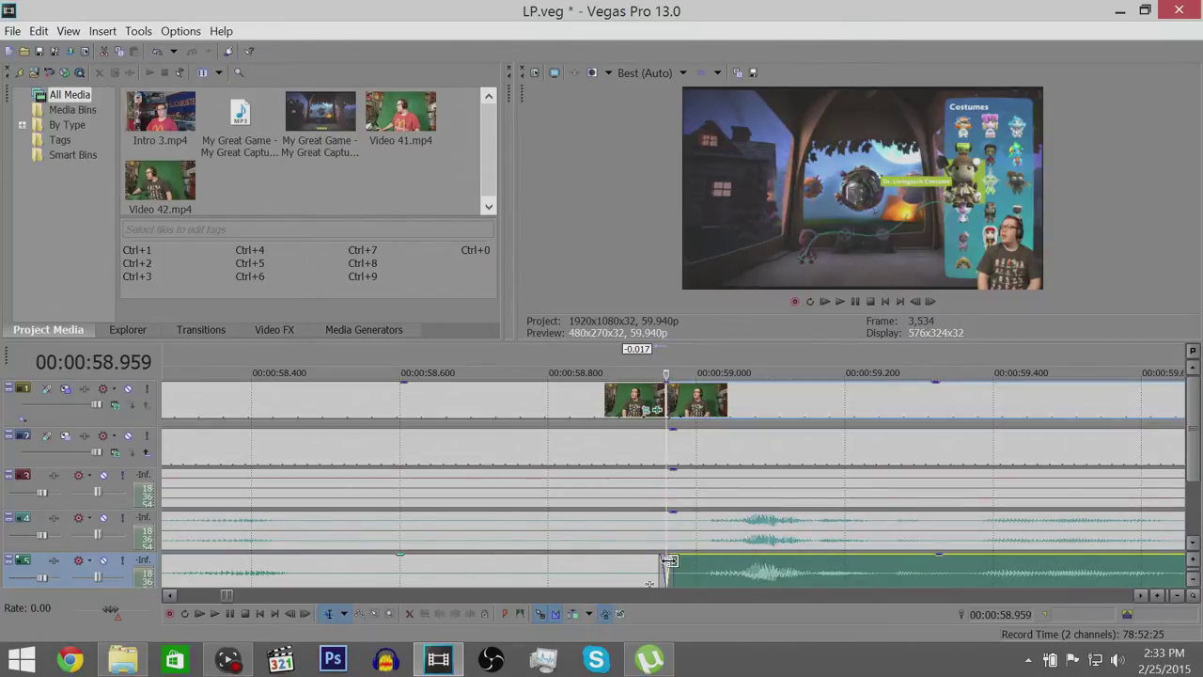
- Compare the commentary waveform on track 5 with track 4 around 00:01:03.981, 00:01:20.230 and 00:01:36.913 for sync drift
scroll(690, 460, down, 5)
click(1015, 572)
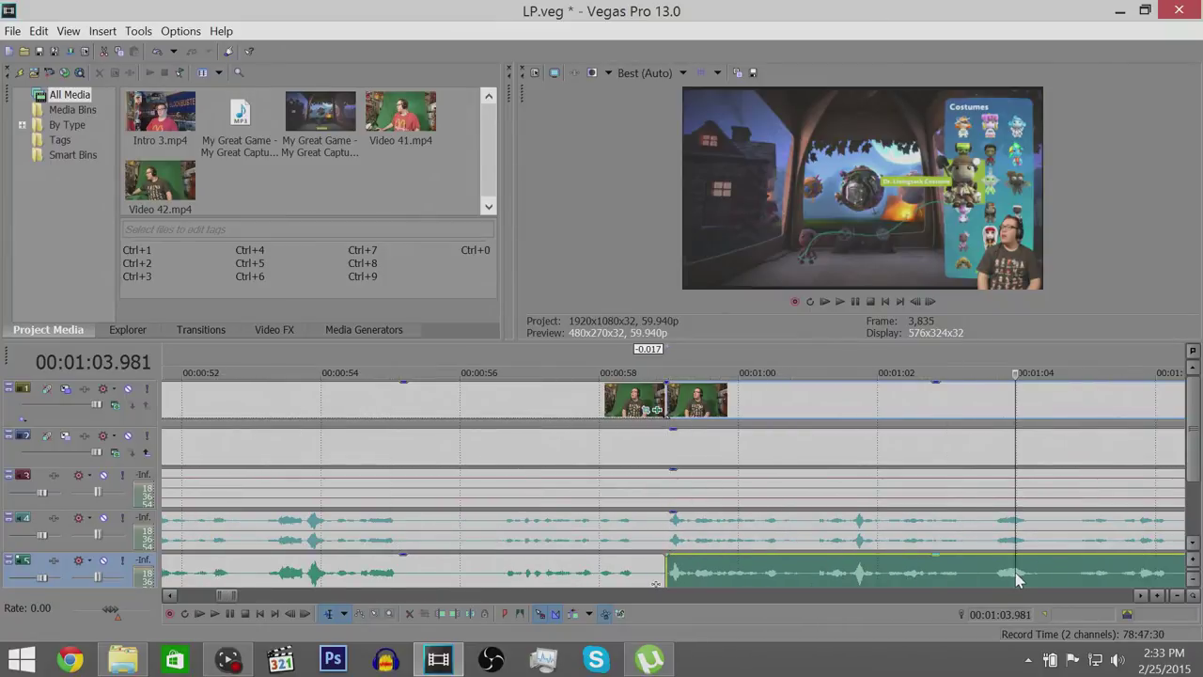
scroll(1015, 572, down, 6)
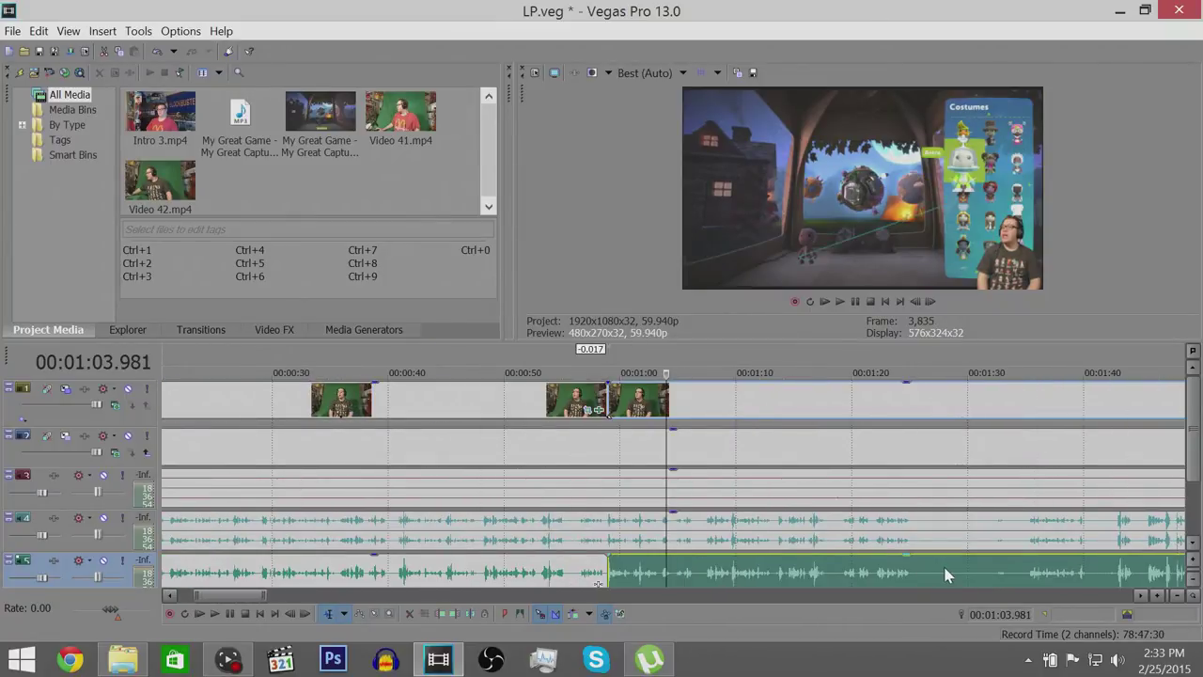
click(855, 578)
scroll(855, 578, up, 6)
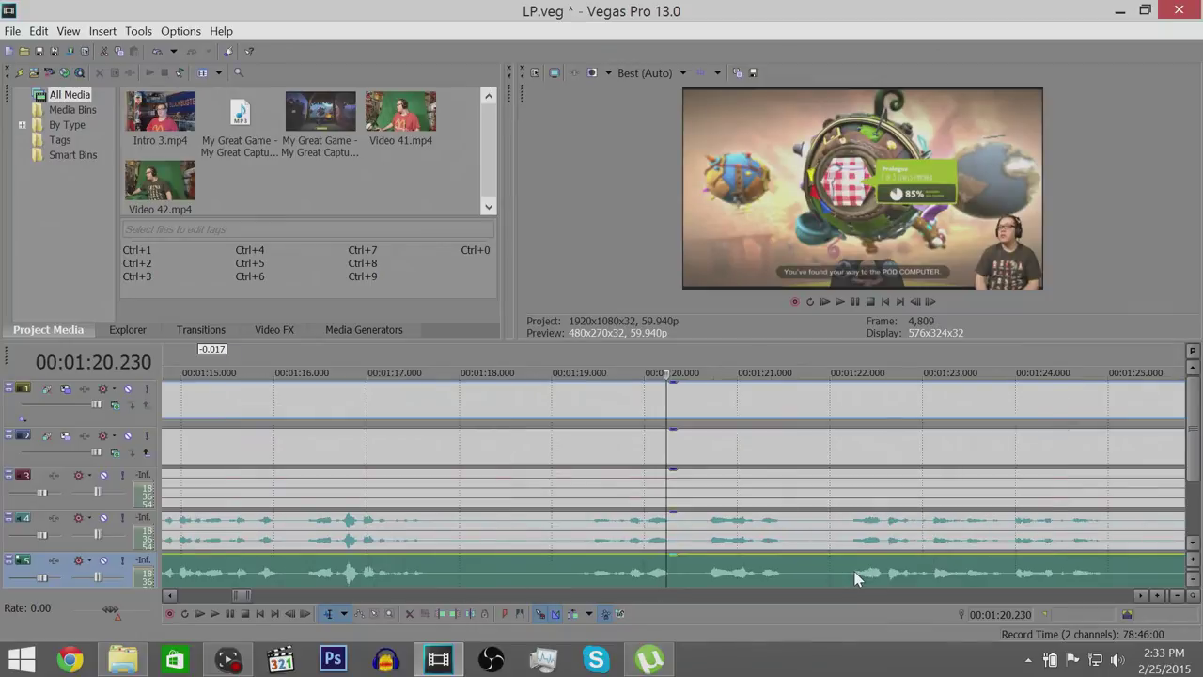
scroll(855, 578, down, 6)
click(858, 576)
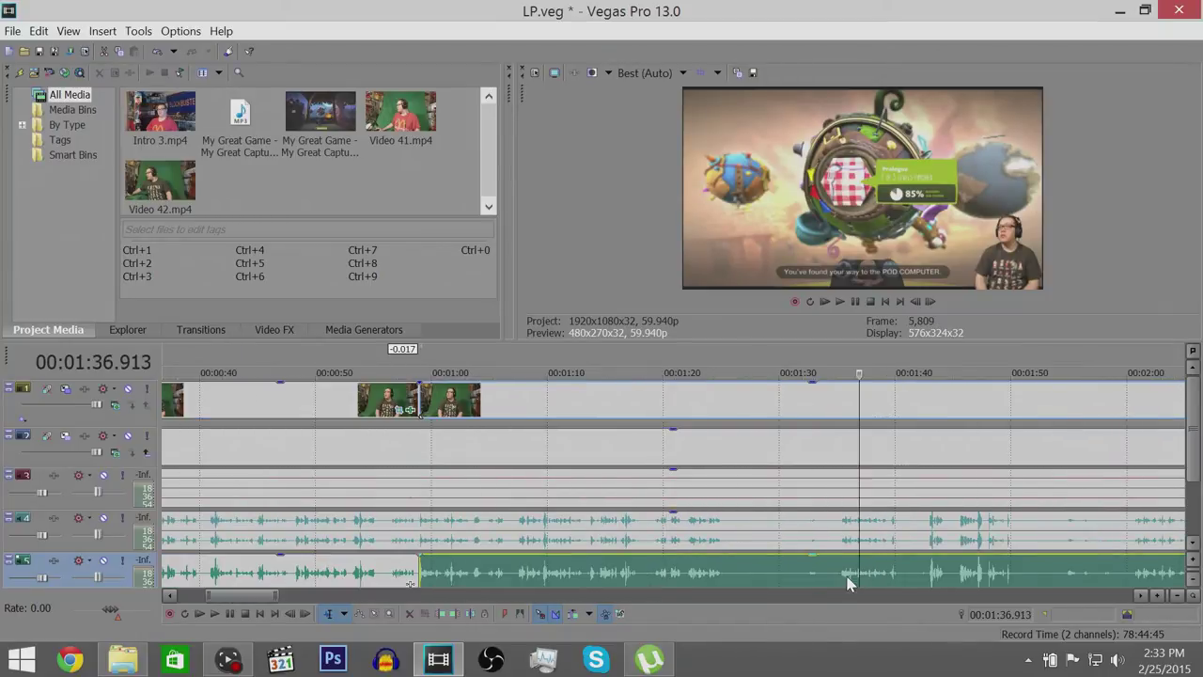
- Split the facecam and commentary at 00:01:35.379 just before the speech resumes, and shift the later part 0.017 s earlier
scroll(801, 583, up, 6)
click(606, 568)
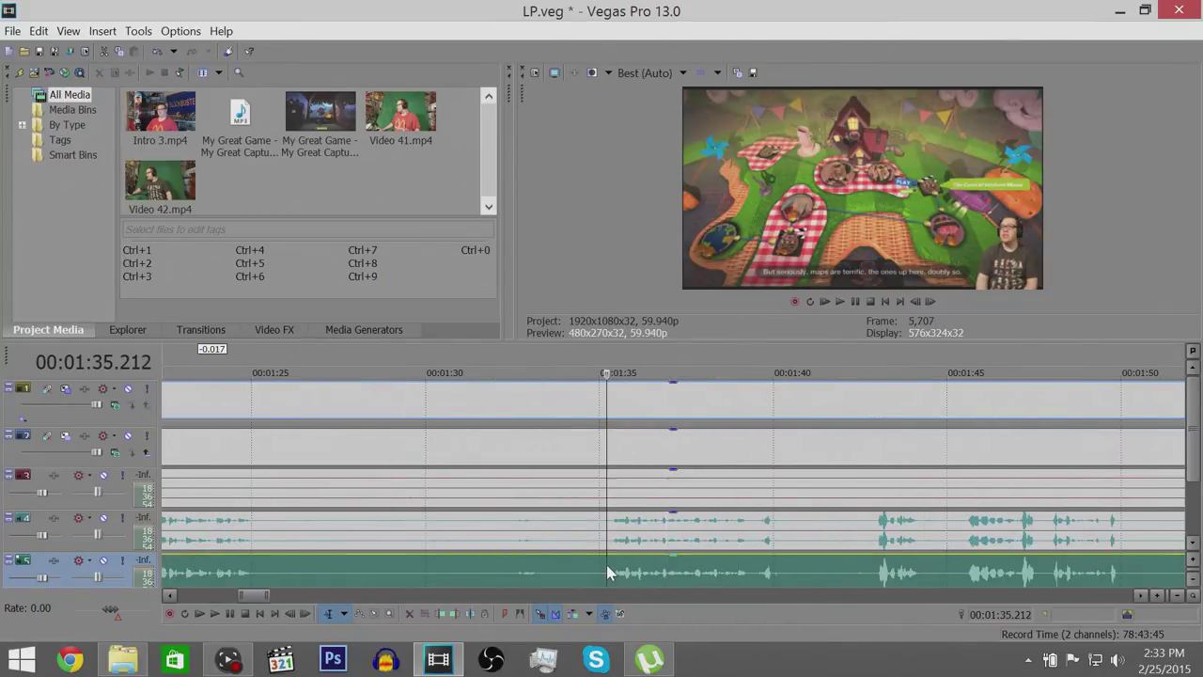
scroll(704, 574, up, 4)
click(763, 576)
scroll(763, 575, up, 4)
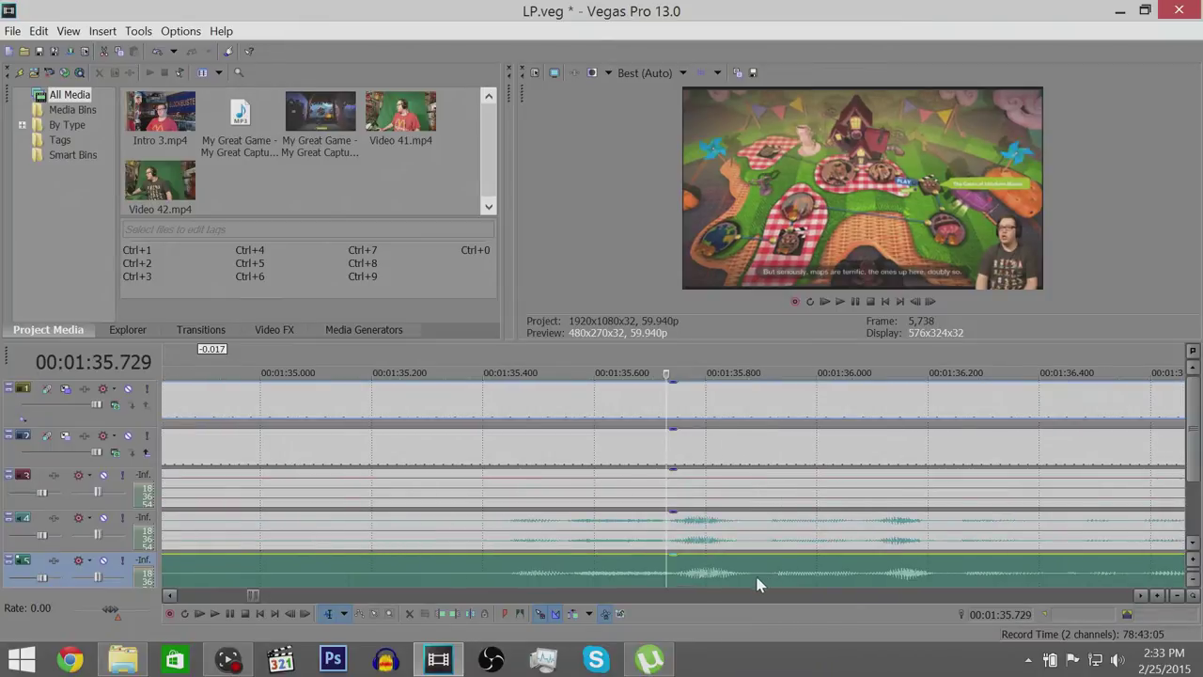
click(481, 569)
click(473, 576)
key(s)
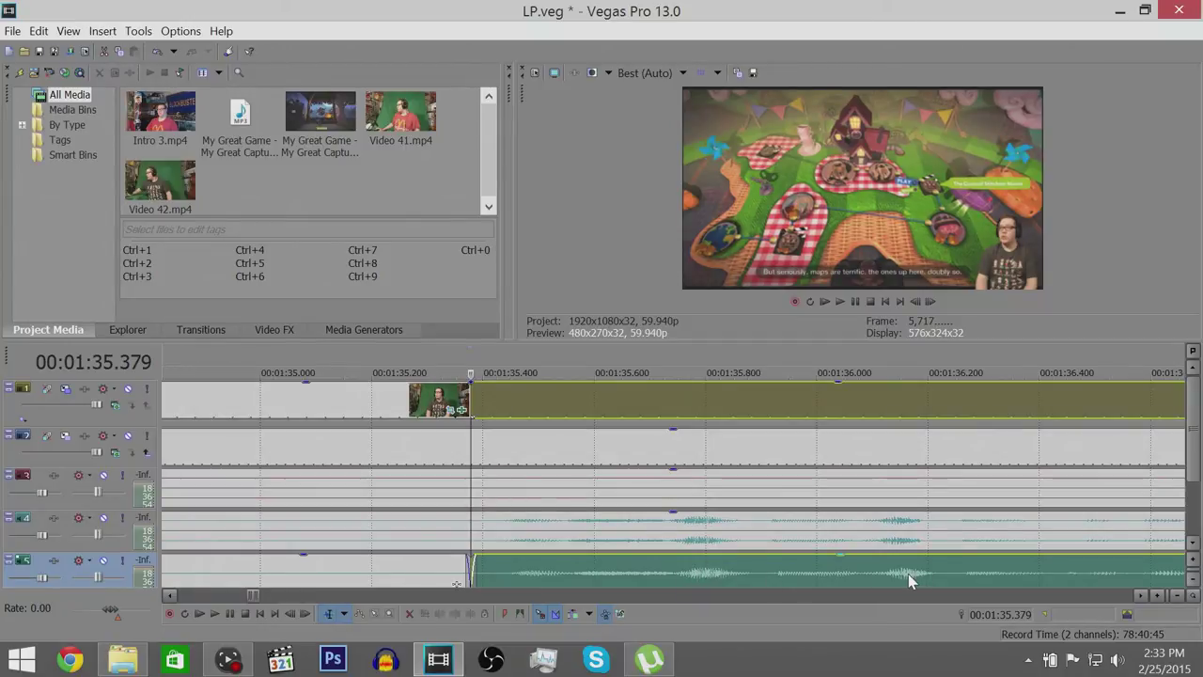
key(KP_1)
- Check the commentary waveform's alignment with track 4 around 00:01:42.970 and 00:01:45.772
scroll(458, 571, down, 10)
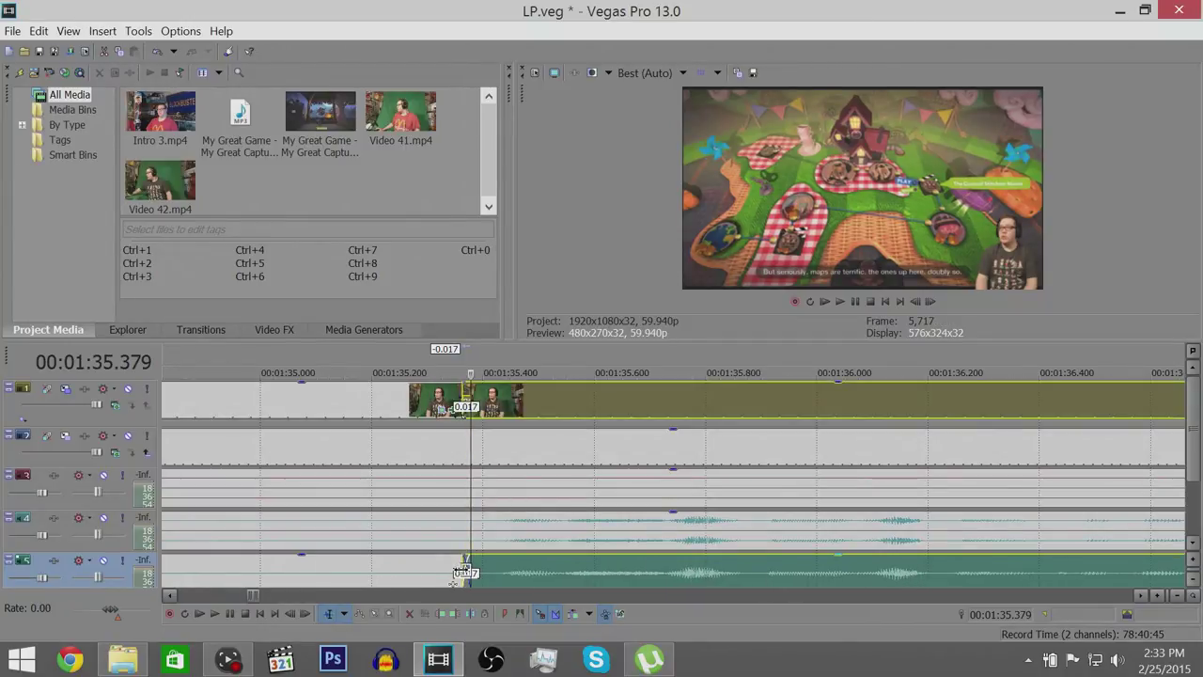
click(792, 582)
scroll(805, 582, up, 4)
click(689, 573)
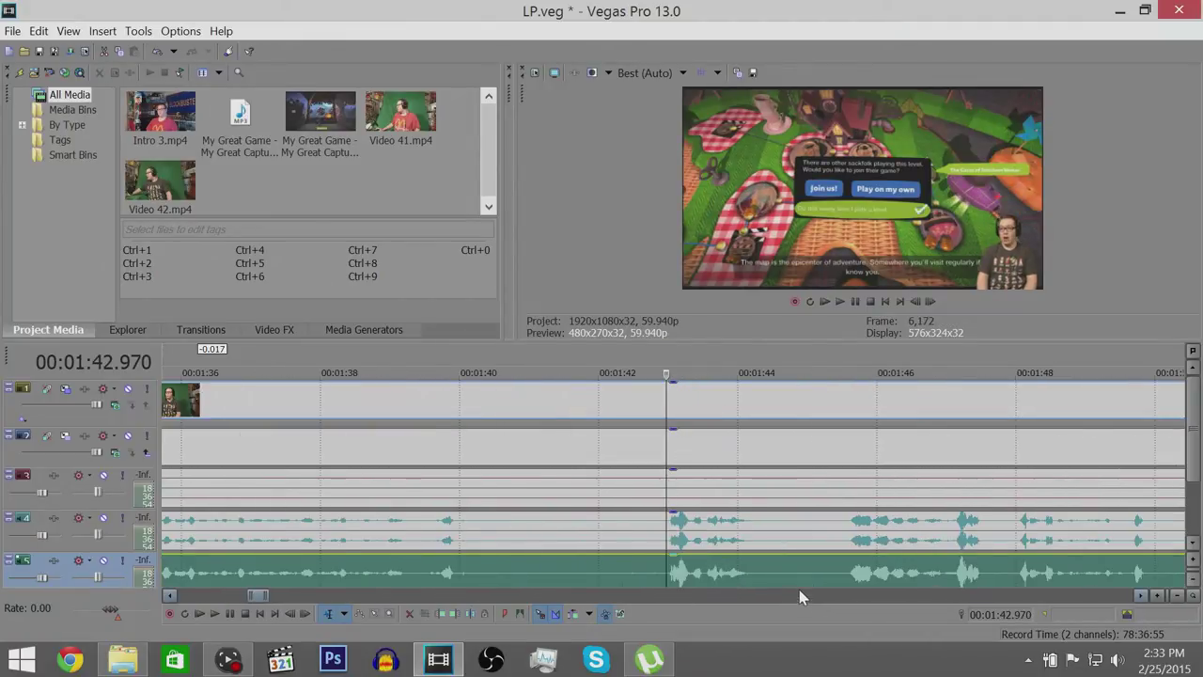
click(860, 576)
scroll(860, 576, up, 3)
scroll(860, 576, down, 3)
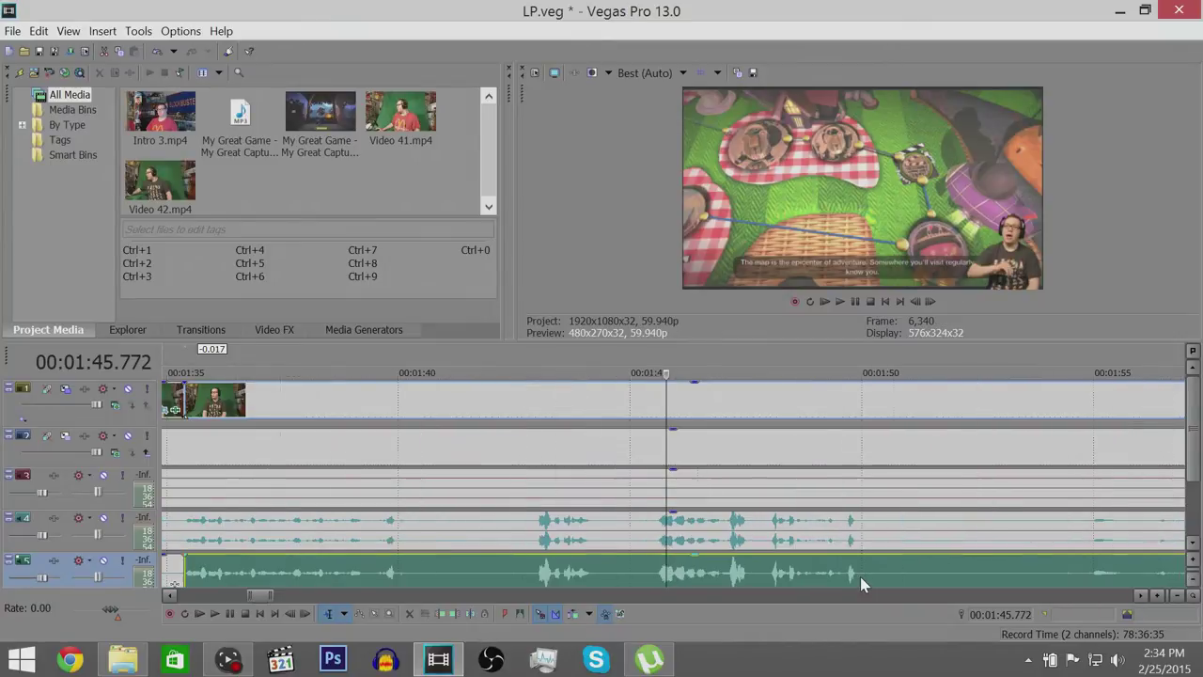
- Examine the commentary waveform around 00:01:50.027 and 00:01:55.349, and review the whole timeline for long silent gaps
click(863, 575)
scroll(863, 575, up, 8)
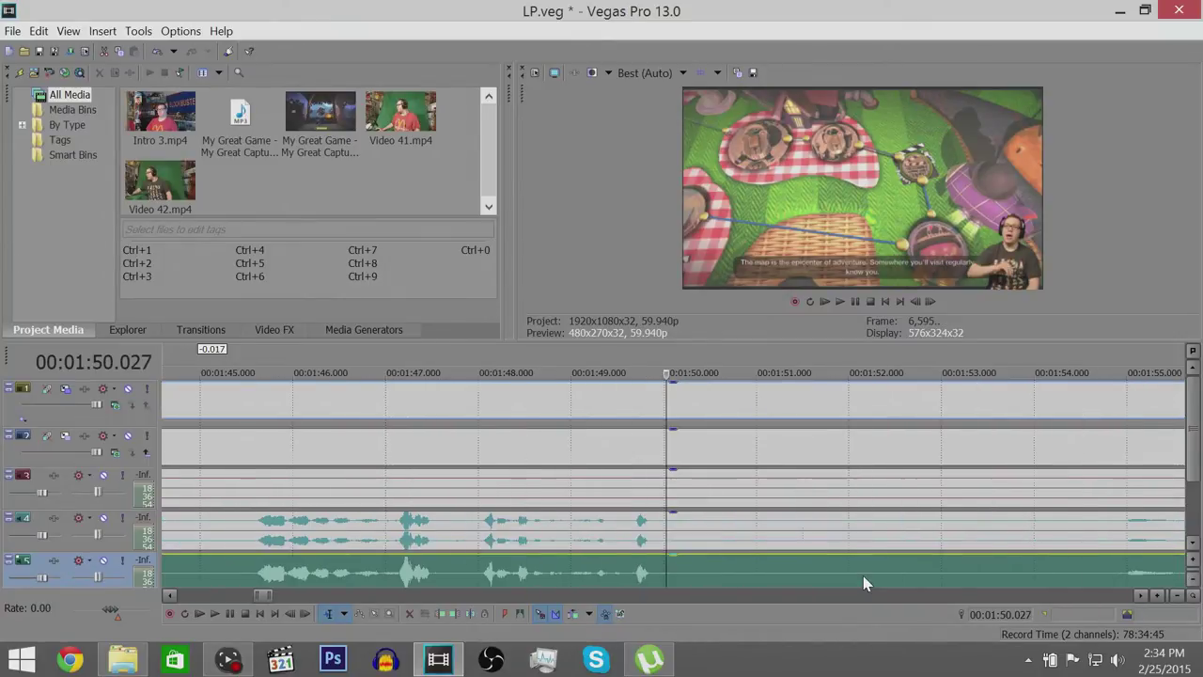
scroll(859, 580, down, 8)
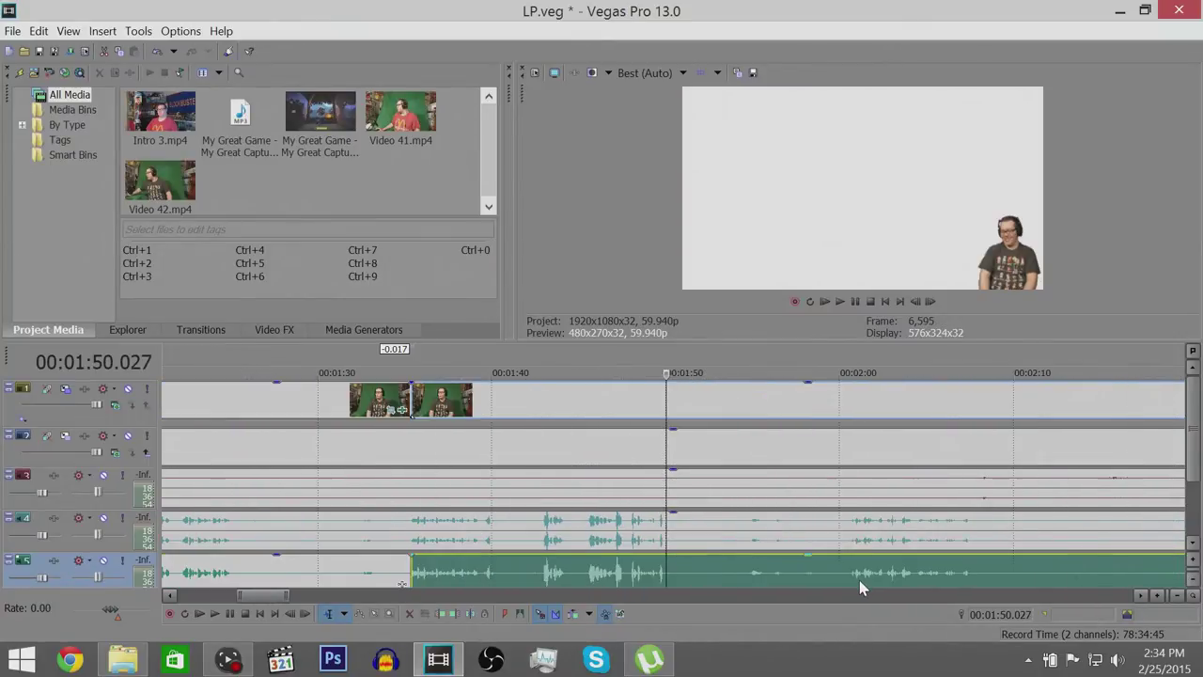
click(758, 577)
scroll(759, 581, down, 6)
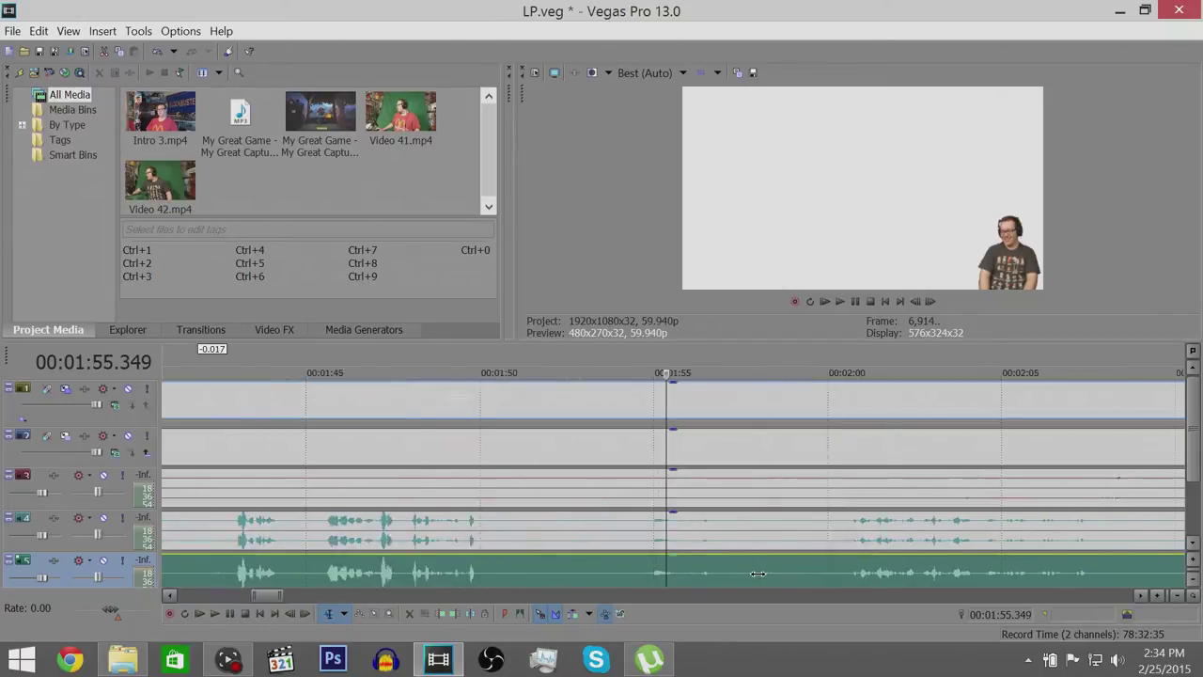
scroll(656, 575, down, 4)
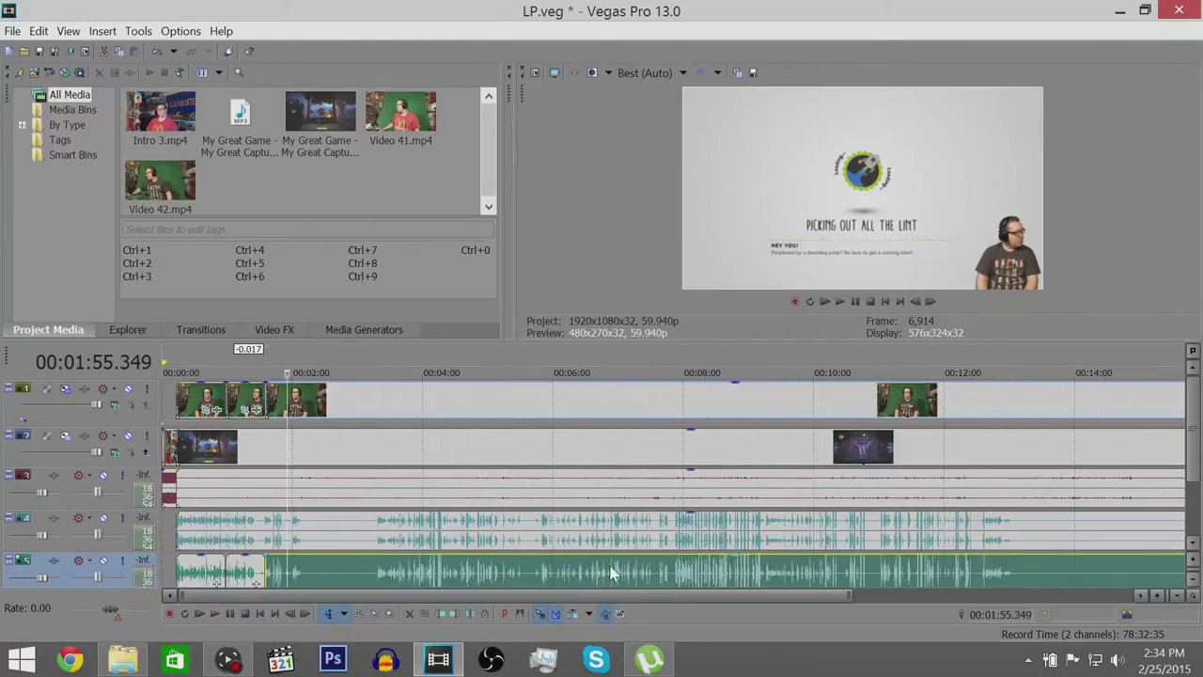
- Locate where the speech ends before the long silent gap in the commentary, near 00:02:07.444
click(313, 571)
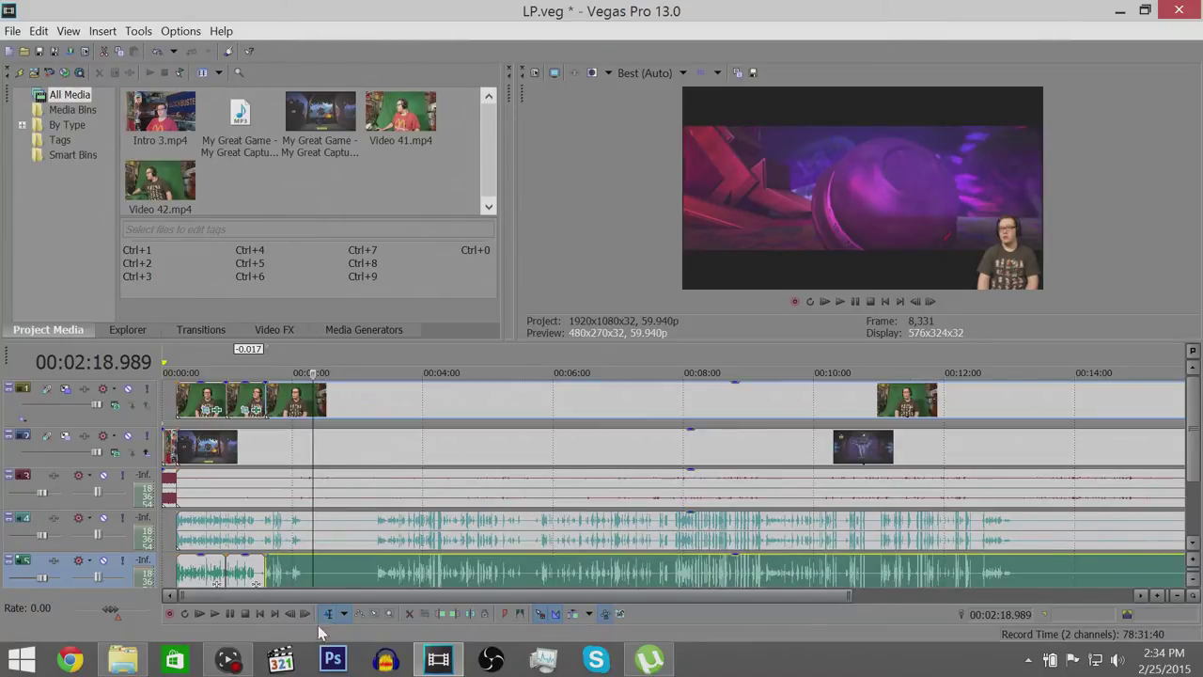
click(301, 583)
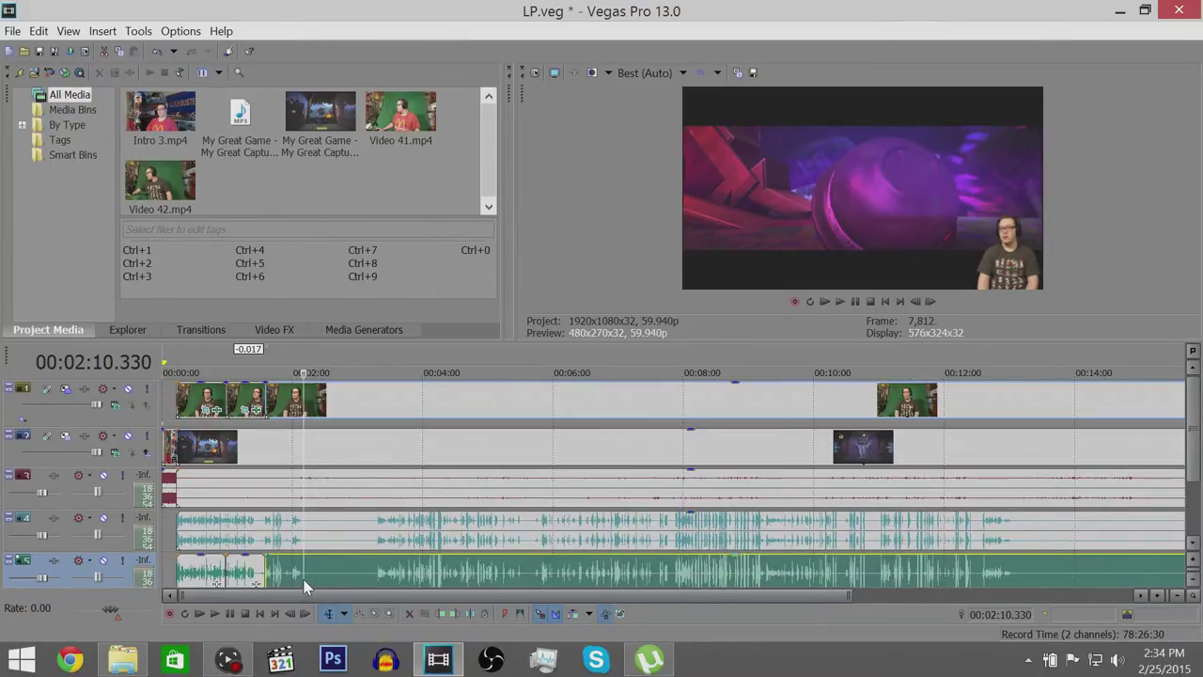
scroll(303, 583, up, 2)
scroll(550, 578, up, 5)
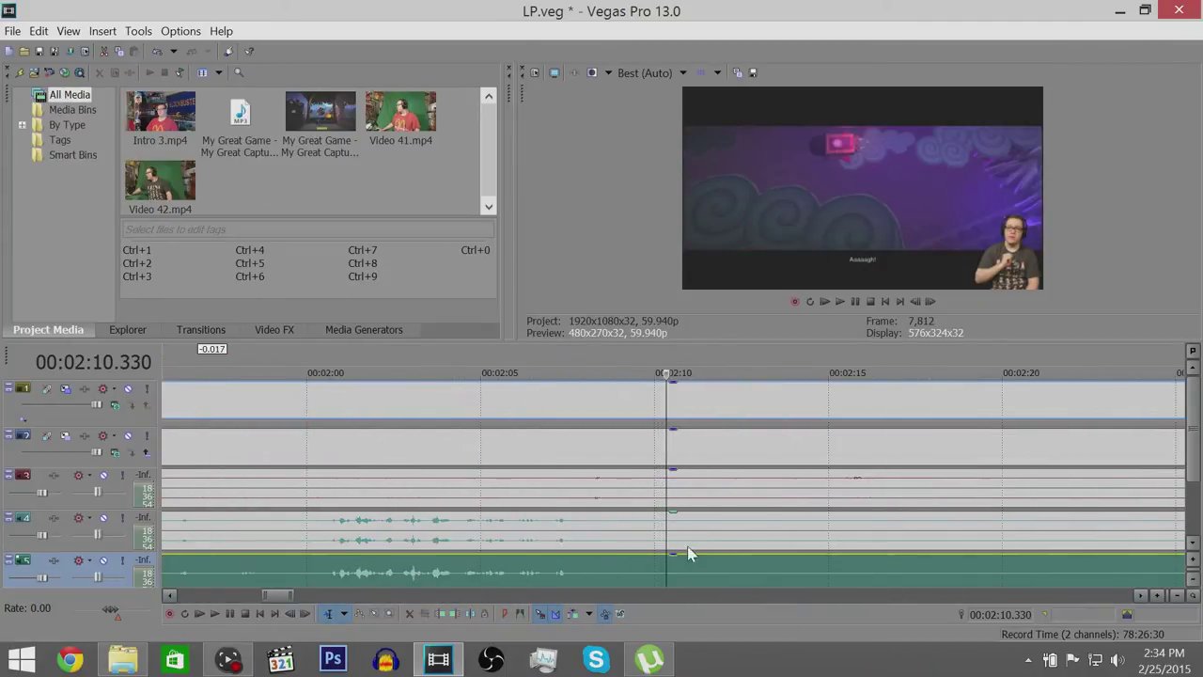
click(565, 571)
scroll(565, 573, up, 3)
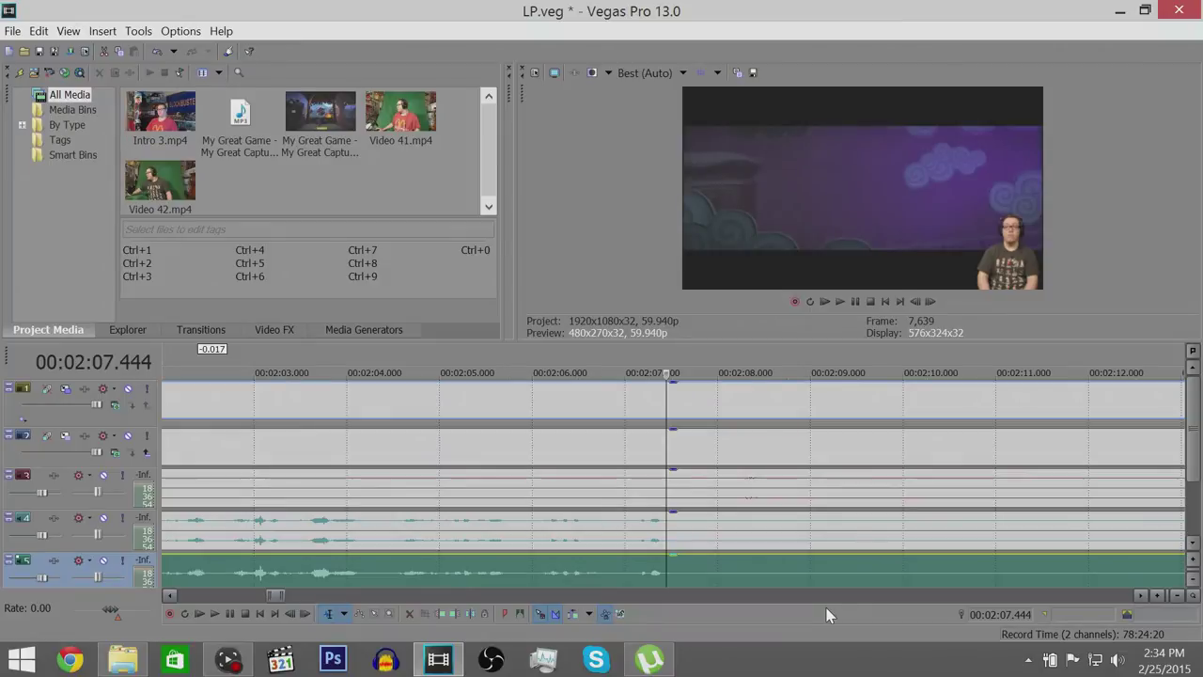
scroll(672, 572, up, 3)
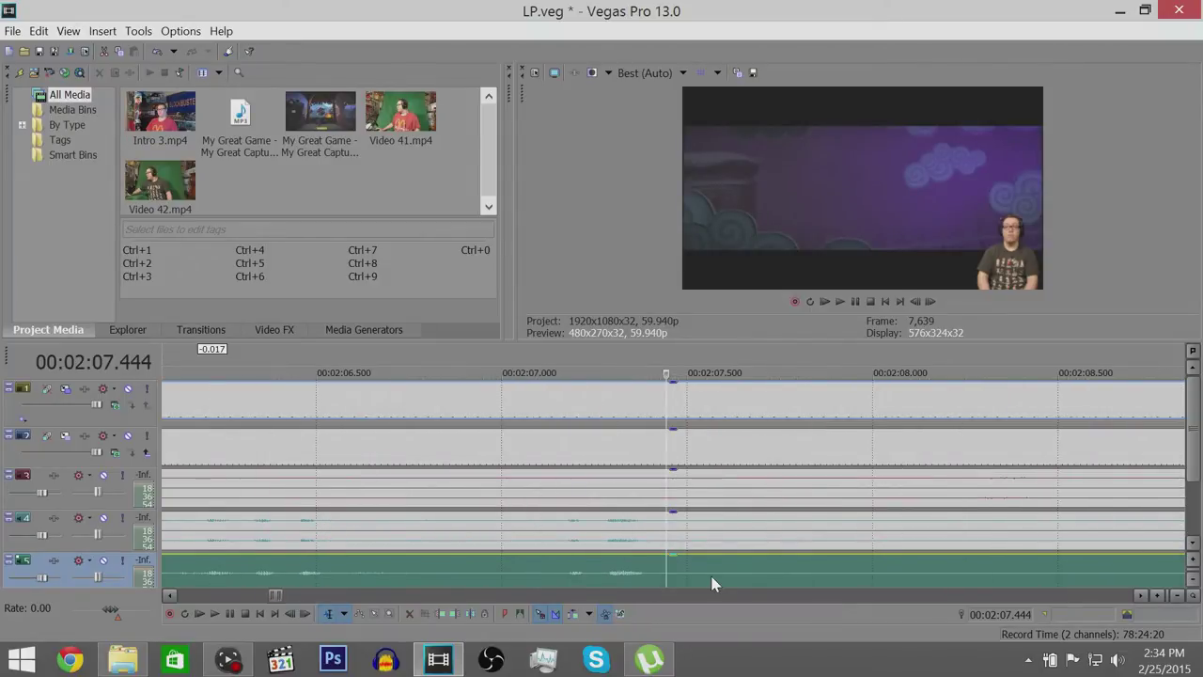
- Split the facecam and commentary at 00:02:08.211, shortly after the speech ends
click(684, 578)
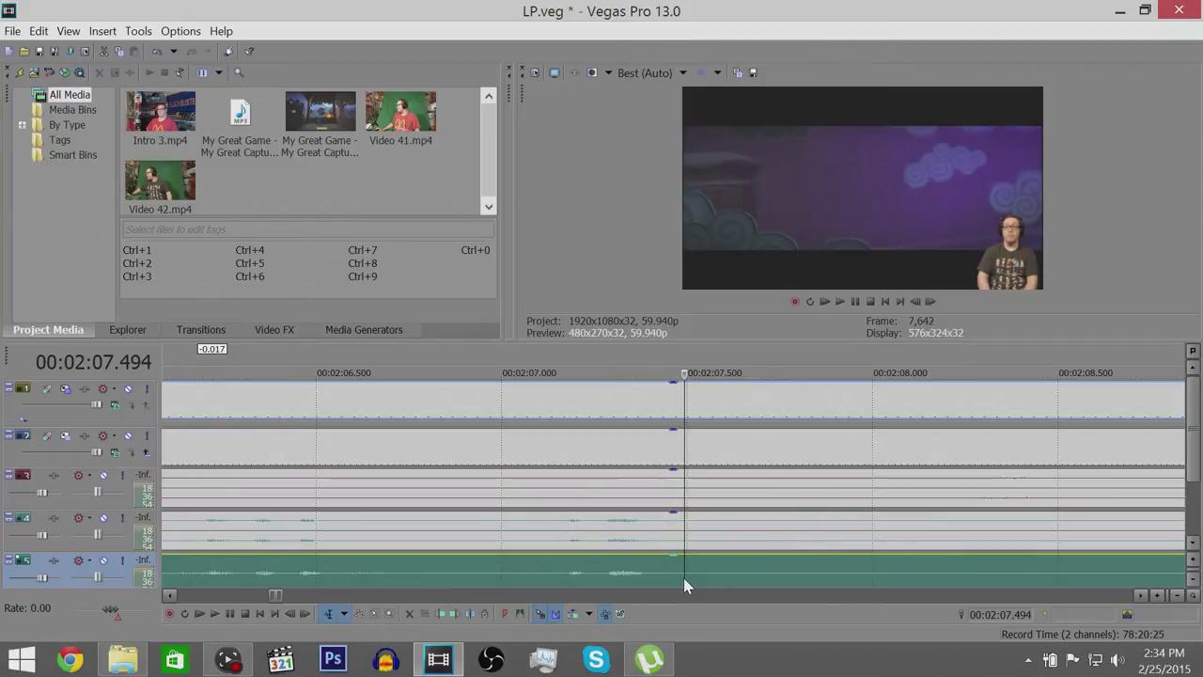
click(751, 583)
scroll(743, 581, up, 2)
click(757, 580)
scroll(760, 578, down, 1)
click(785, 569)
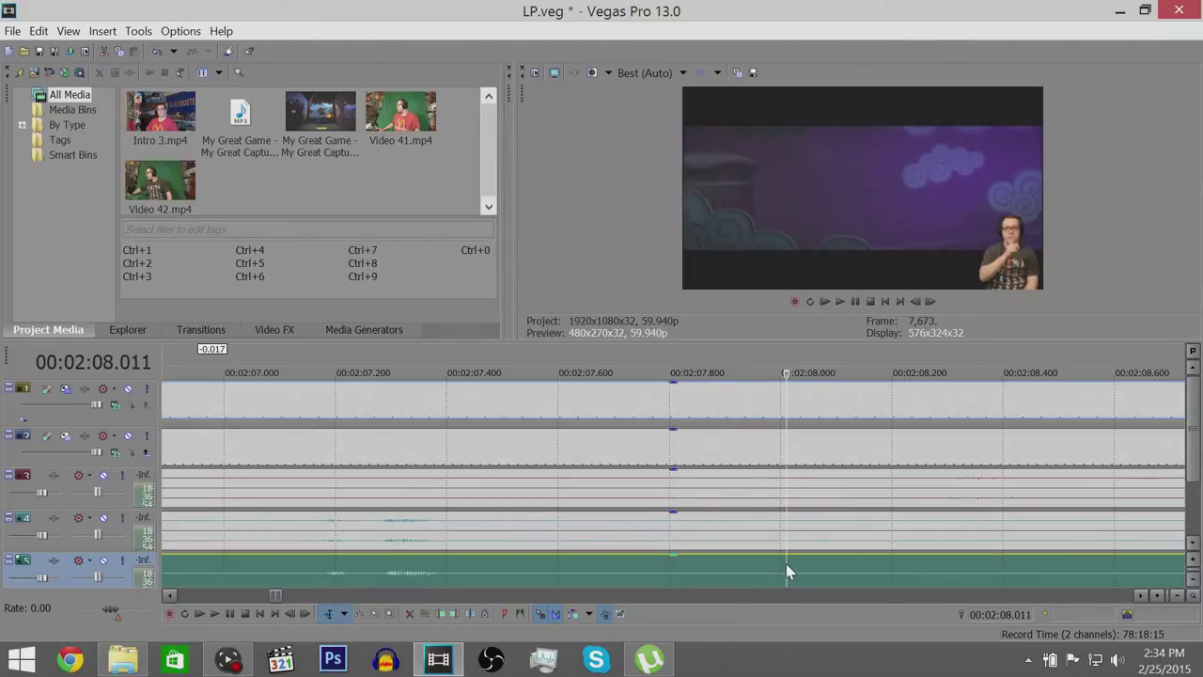
click(895, 574)
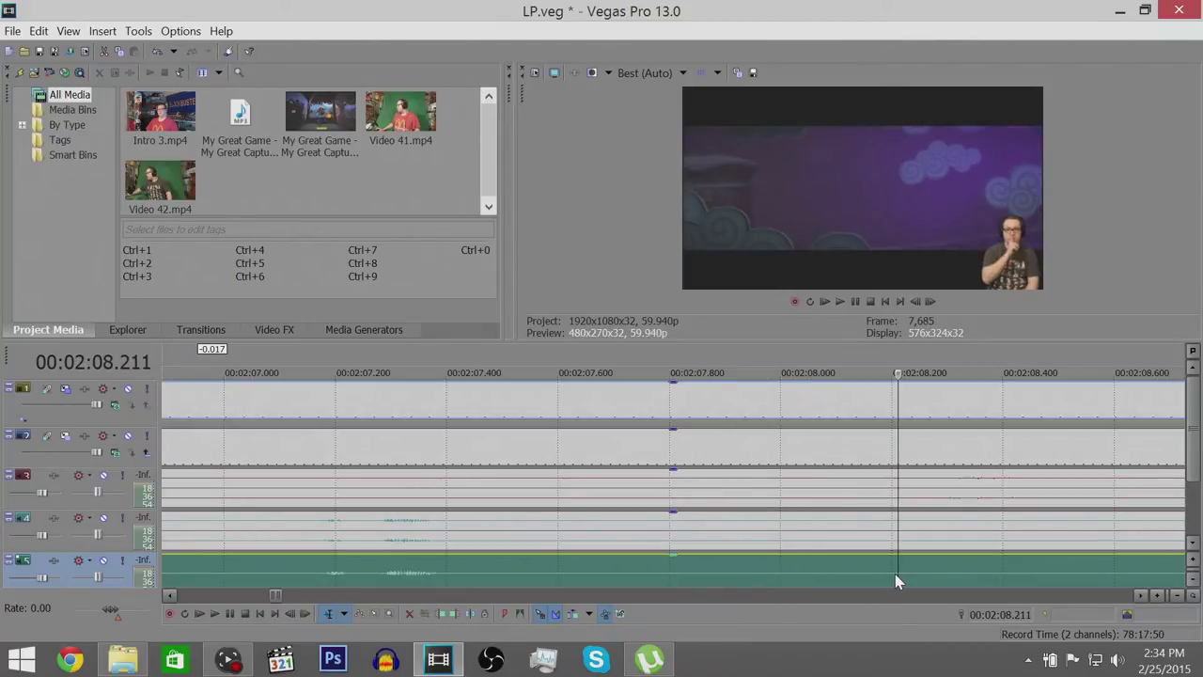
click(779, 573)
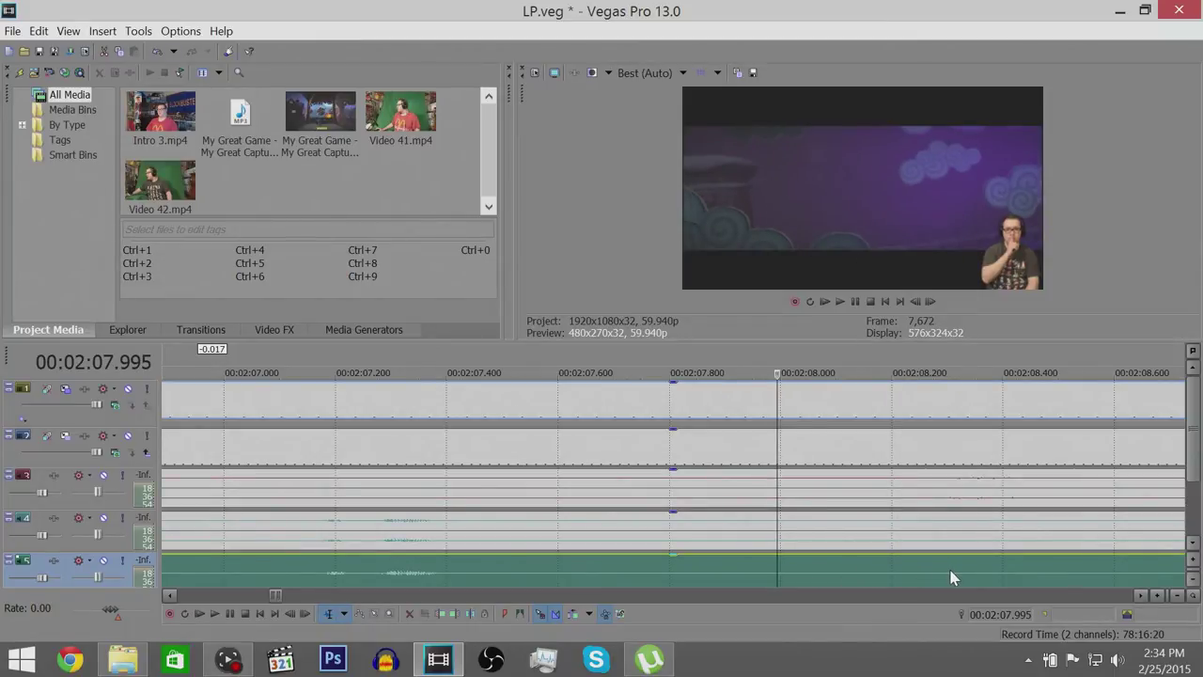
click(890, 572)
click(896, 573)
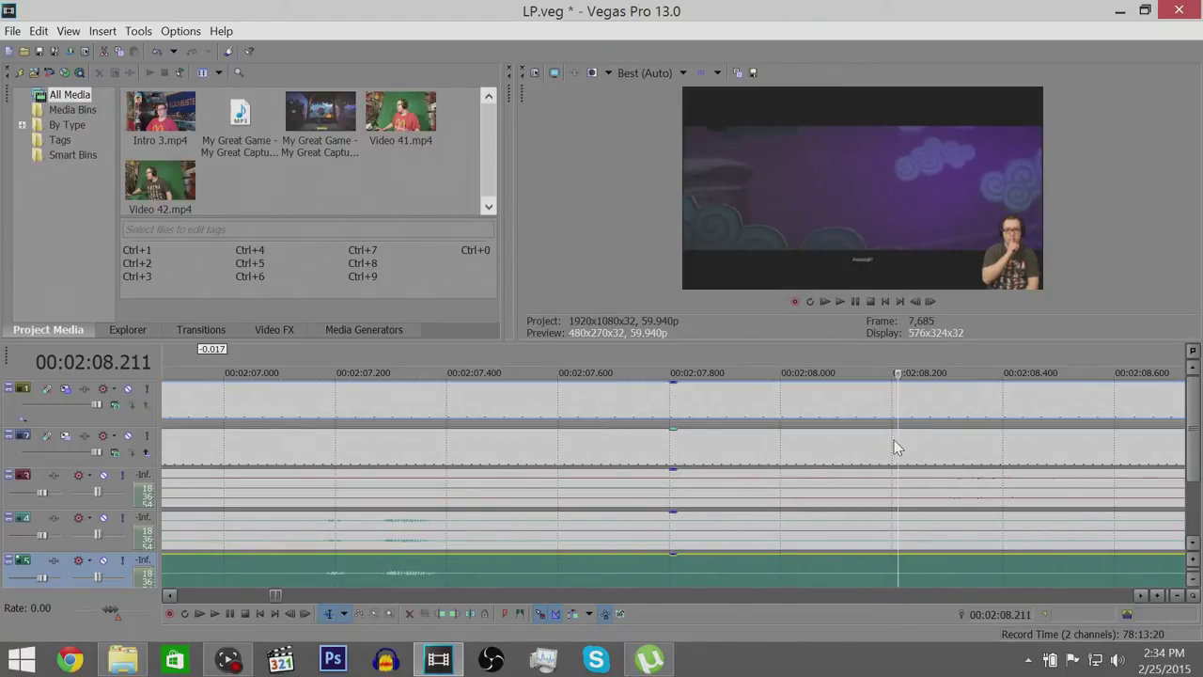
key(ctrl+z)
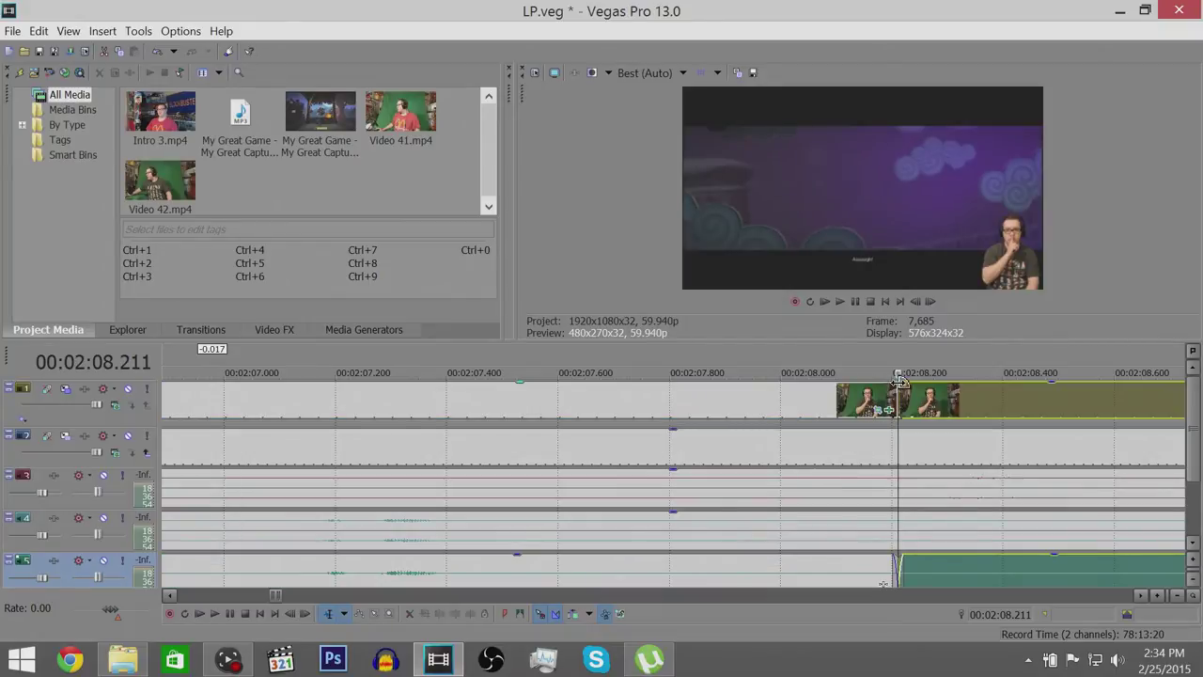
- Add a fade-out of about 0.2 s ending at 00:02:08.211 to the facecam and apply the default BCC Damaged TV Dissolve transition to it
drag(900, 380, 793, 409)
right_click(793, 401)
click(845, 29)
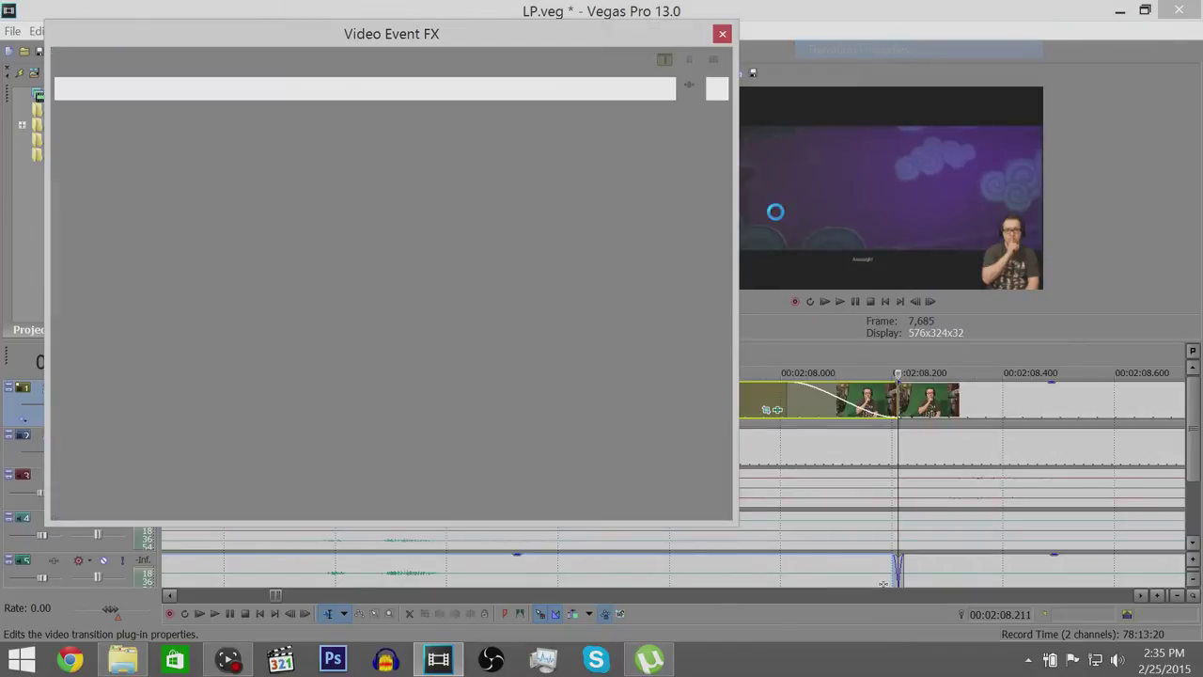
double_click(532, 228)
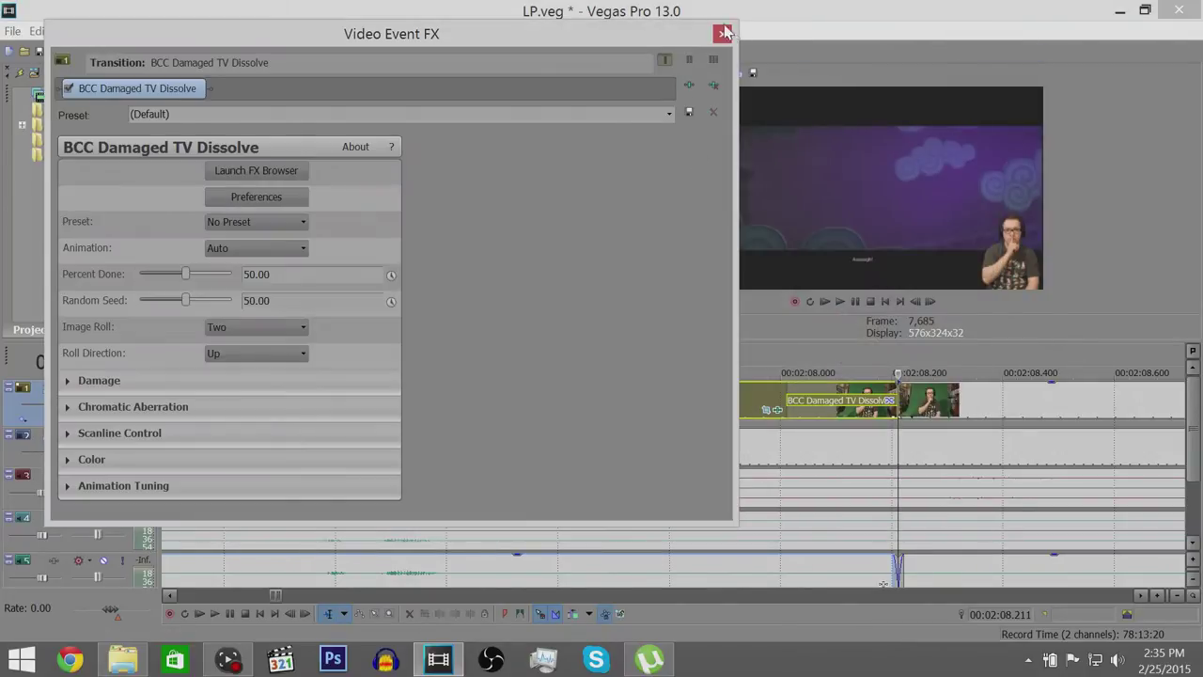
click(724, 34)
scroll(922, 480, down, 5)
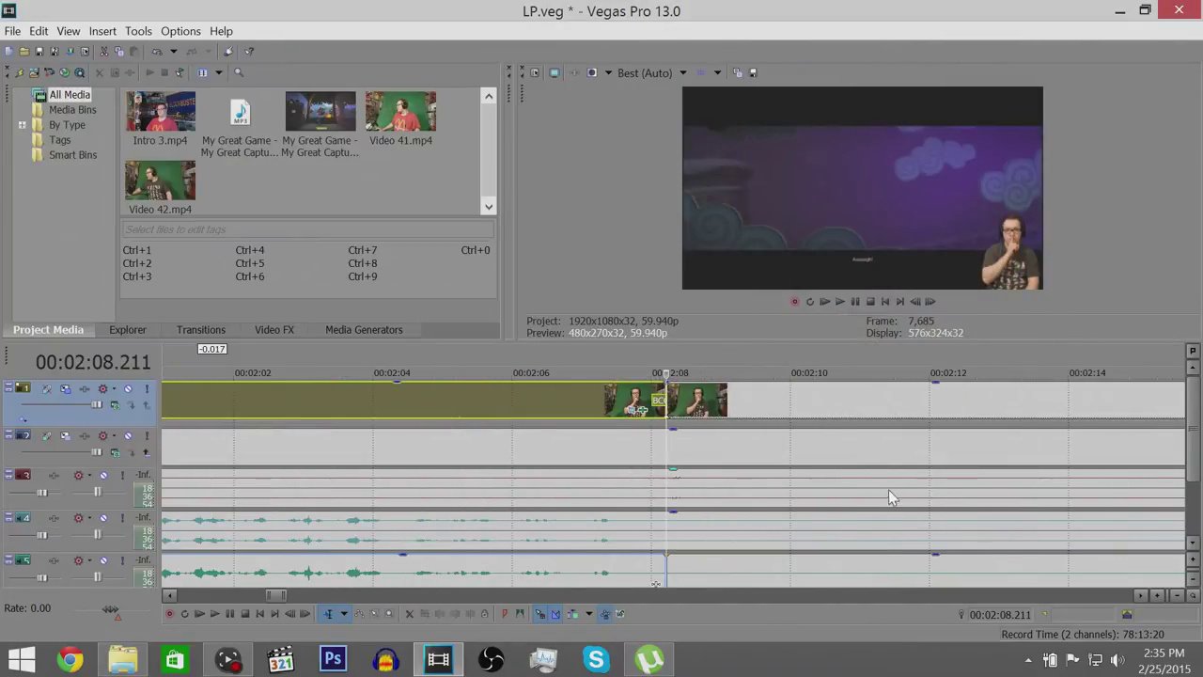
scroll(473, 433, down, 5)
scroll(451, 427, up, 3)
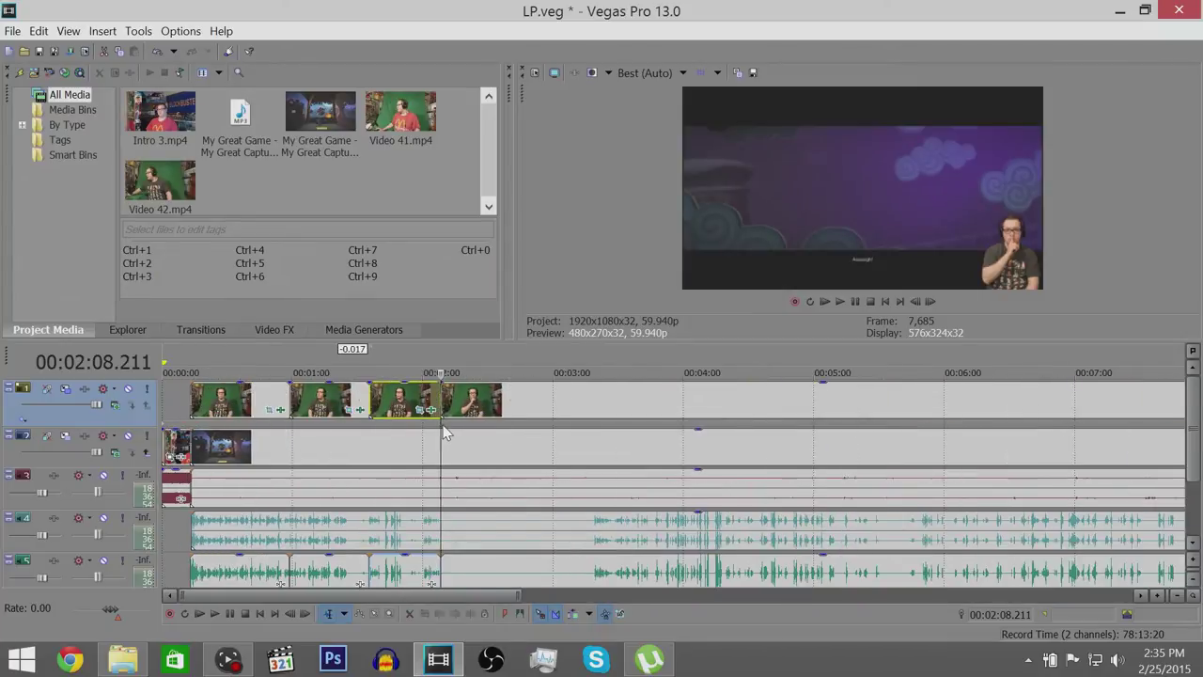
- Locate where the speech resumes after the long silent gap in the commentary, near 00:03:19.766
scroll(515, 412, up, 2)
click(530, 401)
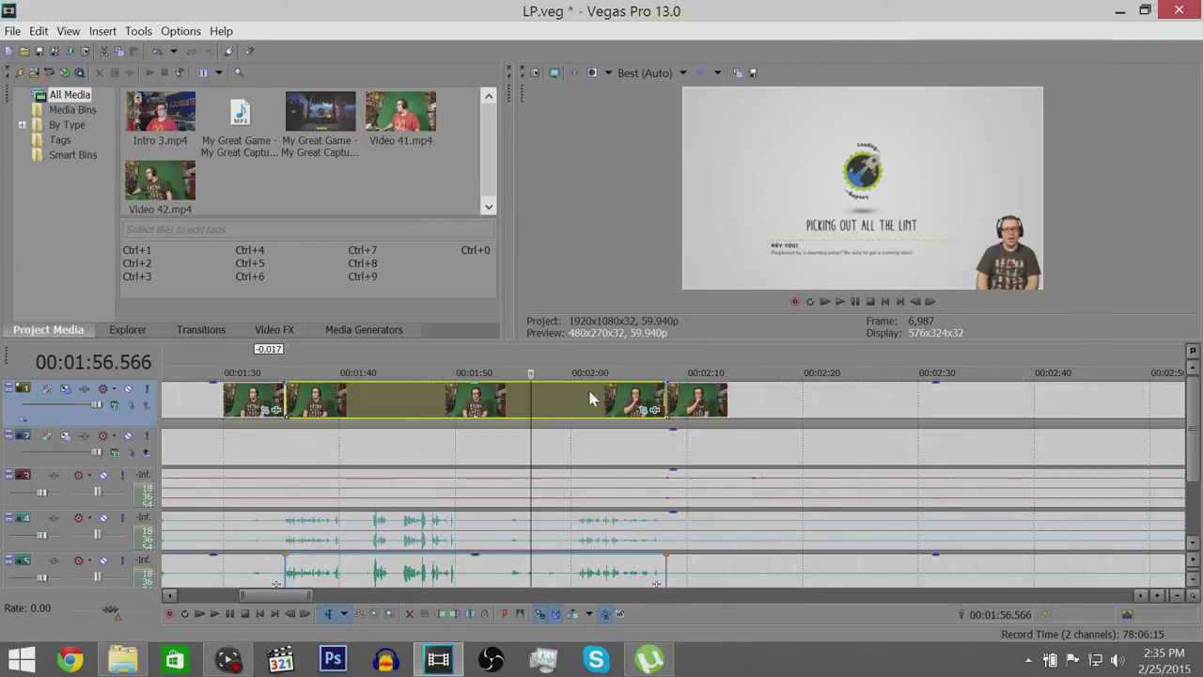
scroll(590, 398, down, 3)
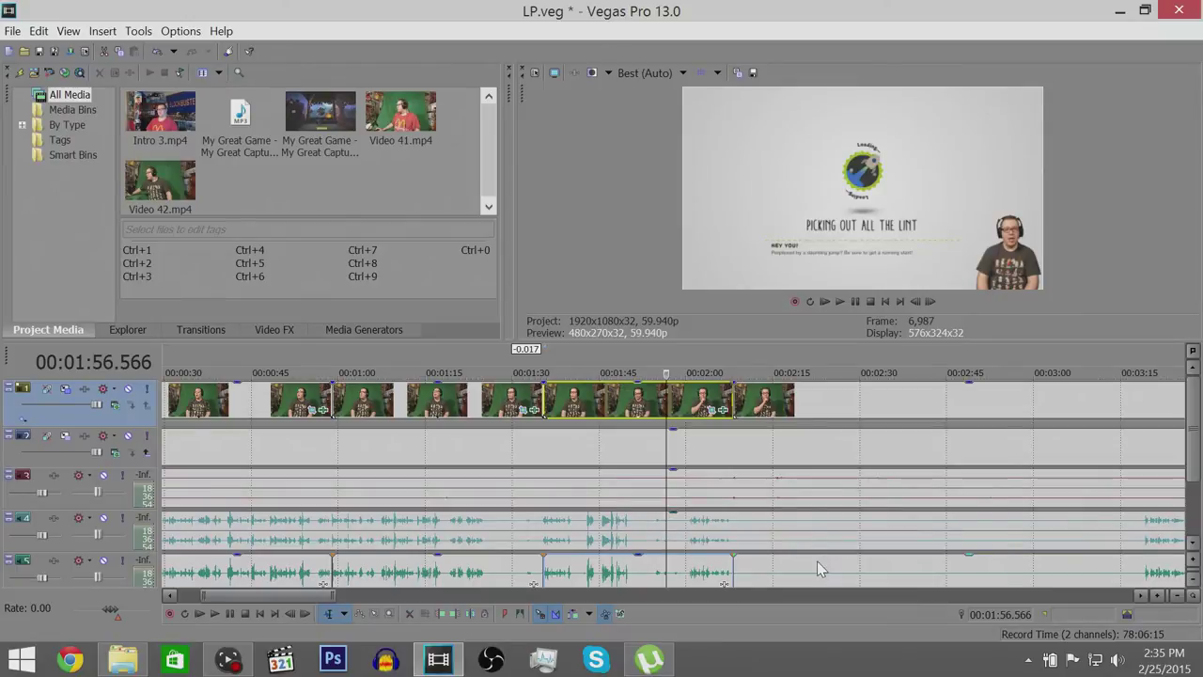
scroll(816, 560, down, 4)
click(449, 571)
scroll(449, 571, up, 10)
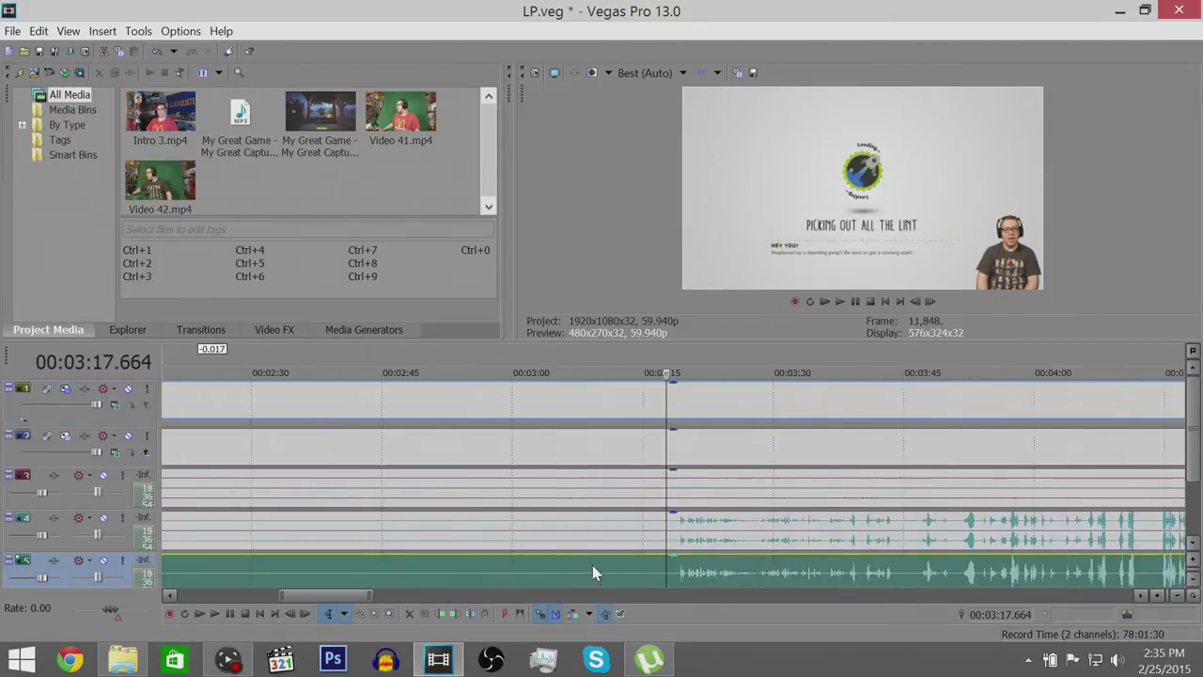
click(860, 575)
scroll(775, 583, up, 5)
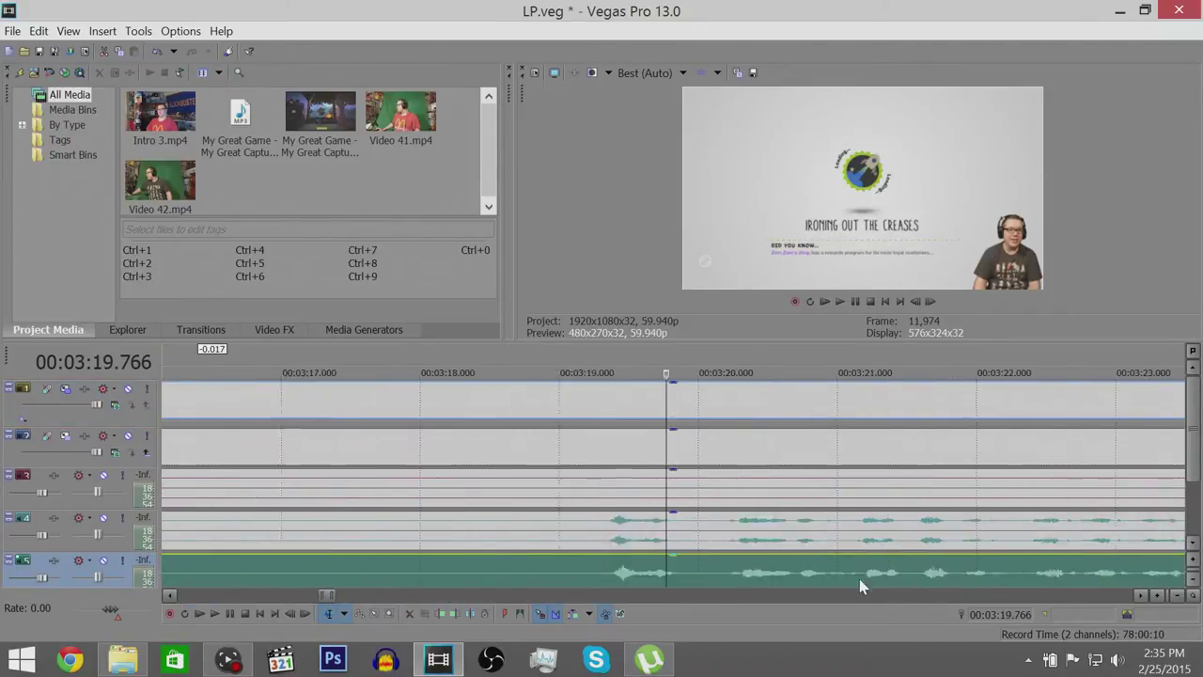
- Split all tracks at 00:03:18.999, shortly before the speech resumes
key(Left)
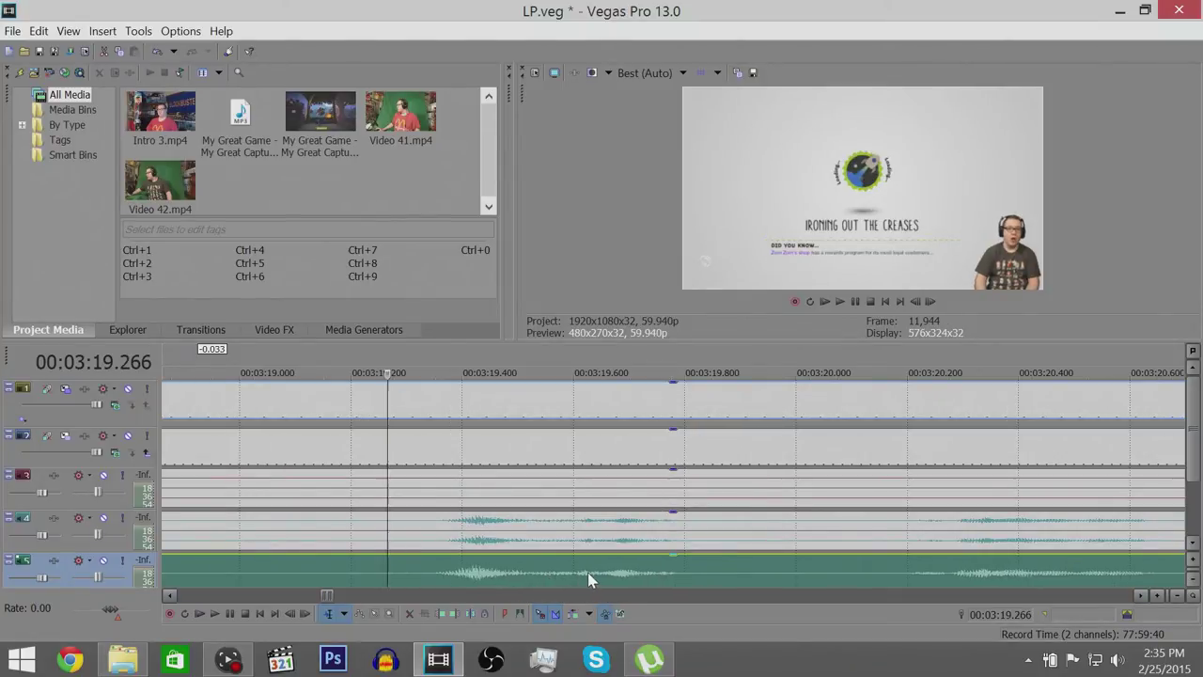
drag(590, 573, 579, 574)
scroll(420, 569, down, 2)
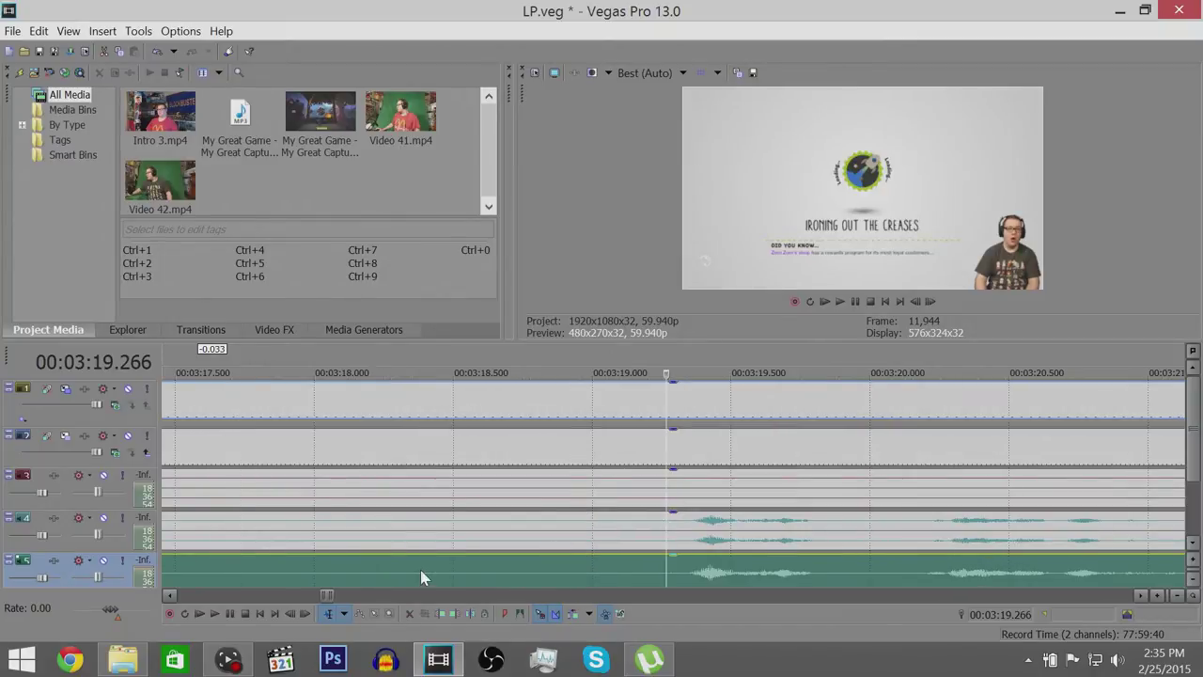
click(588, 572)
scroll(612, 584, up, 2)
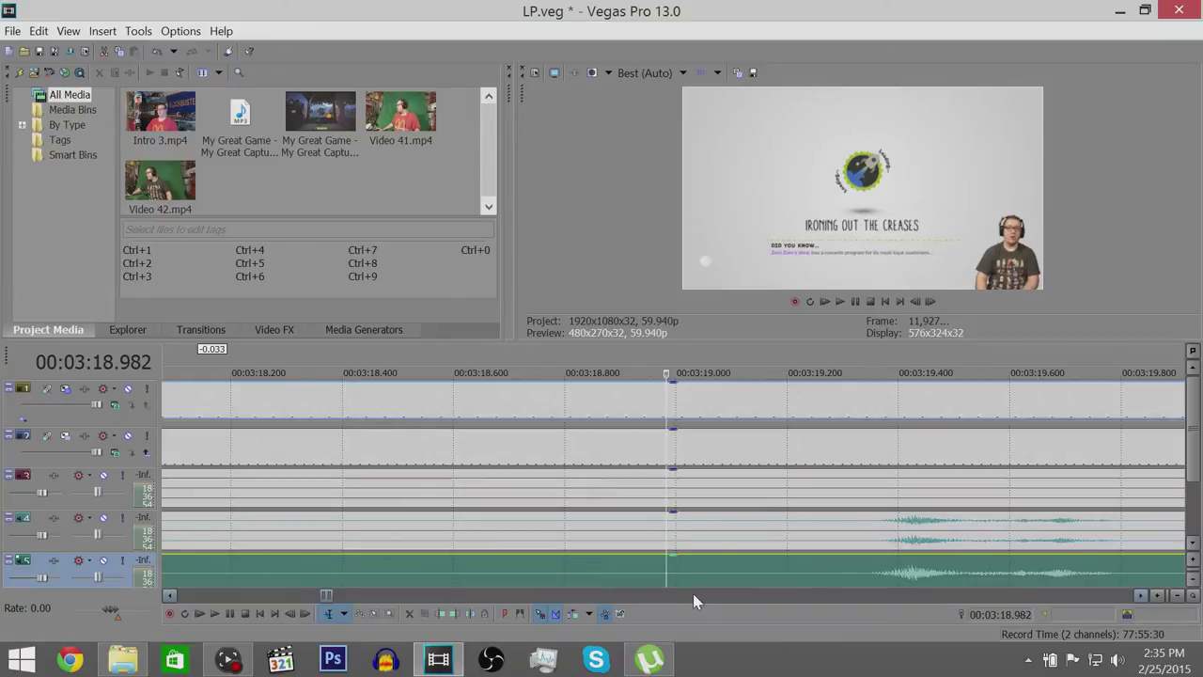
click(789, 576)
click(671, 572)
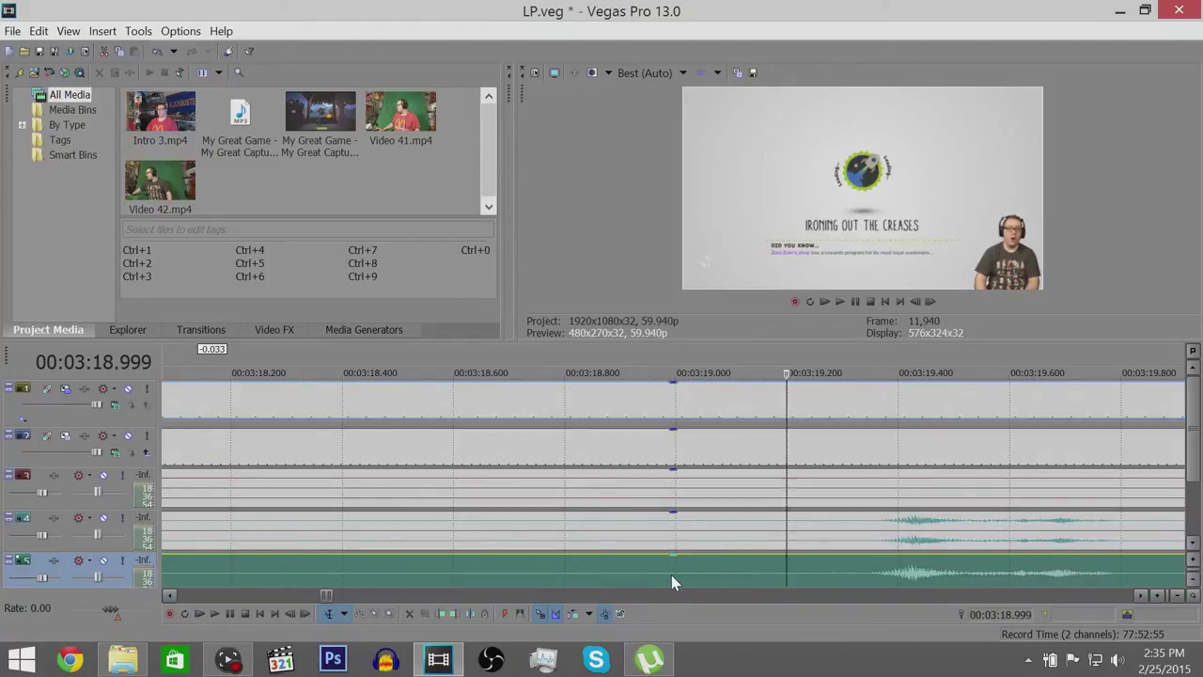
scroll(1197, 512, down, 1)
scroll(1197, 512, down, 1)
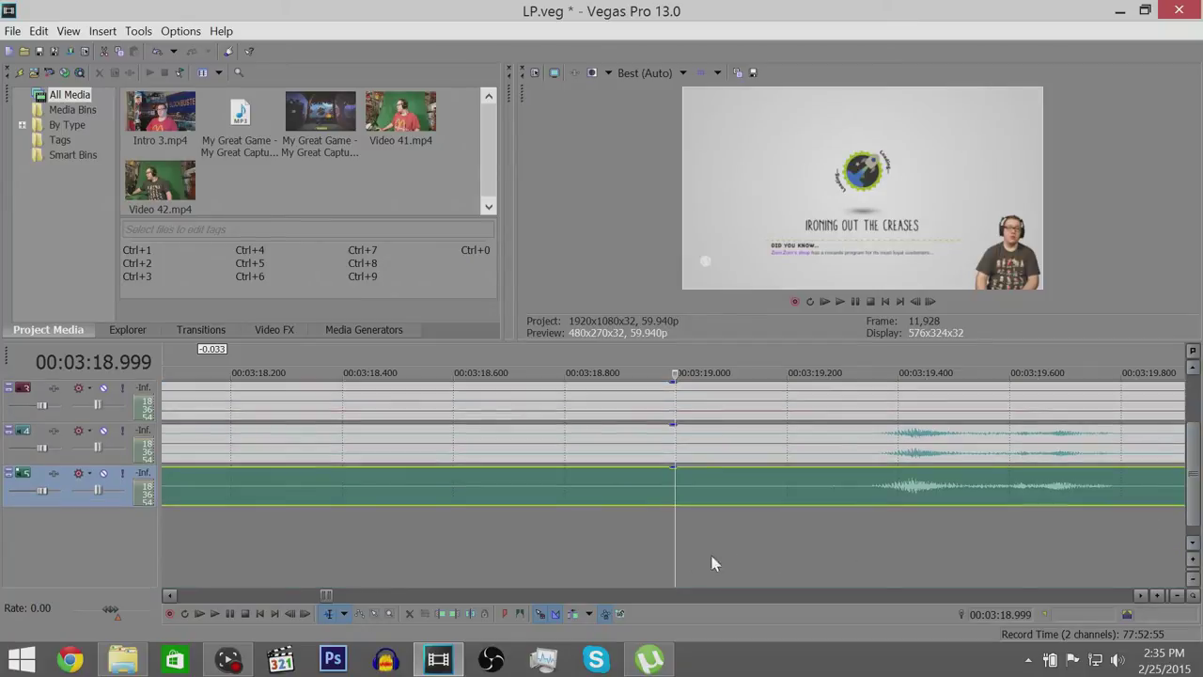
click(674, 553)
key(s)
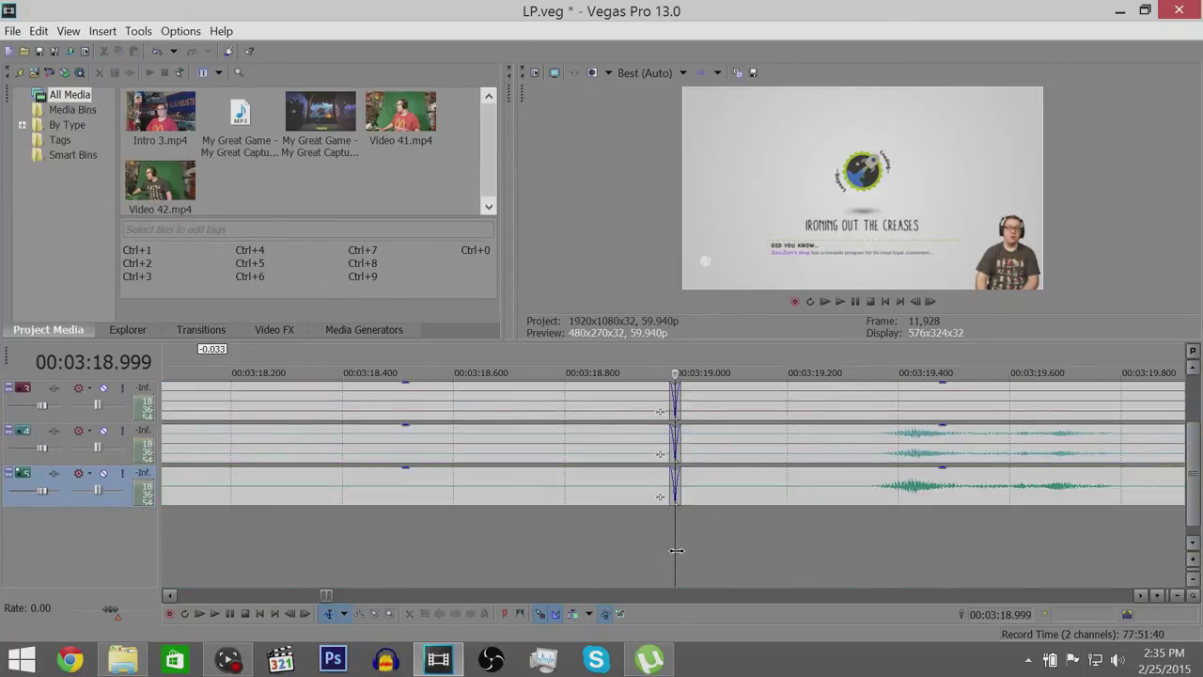
- Add a fade-in of about 0.2 s starting at 00:03:18.999 to the facecam and apply the BCC Damaged TV Dissolve transition to it
scroll(1170, 495, up, 2)
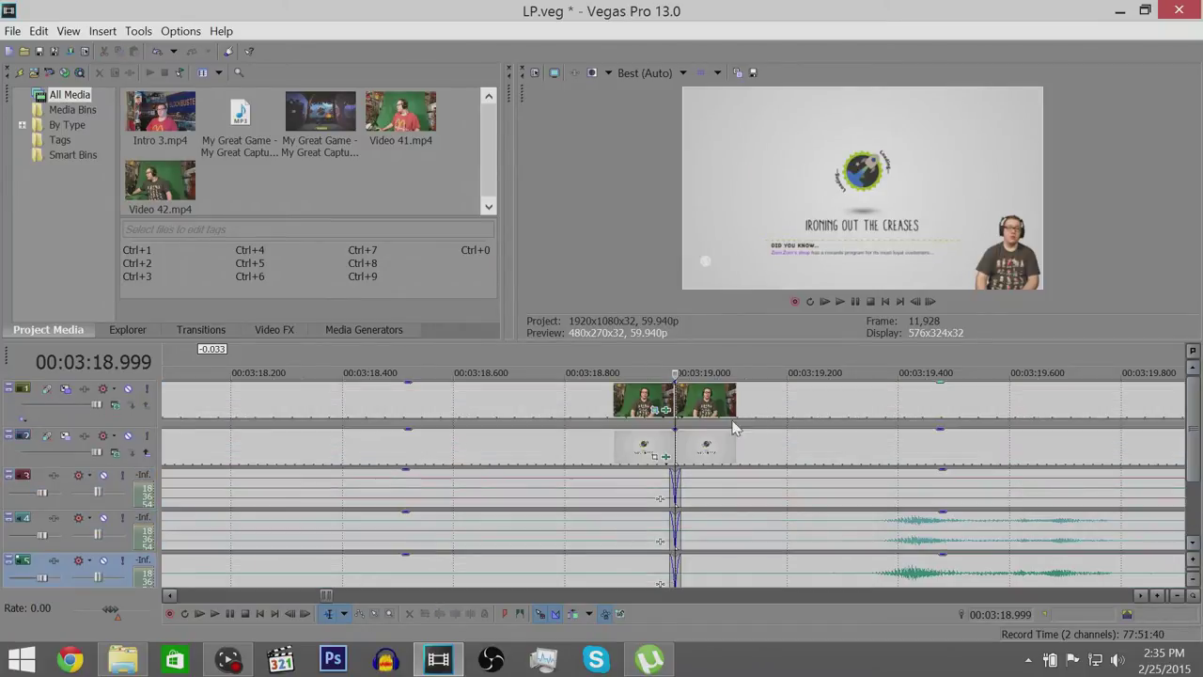
drag(675, 385, 785, 418)
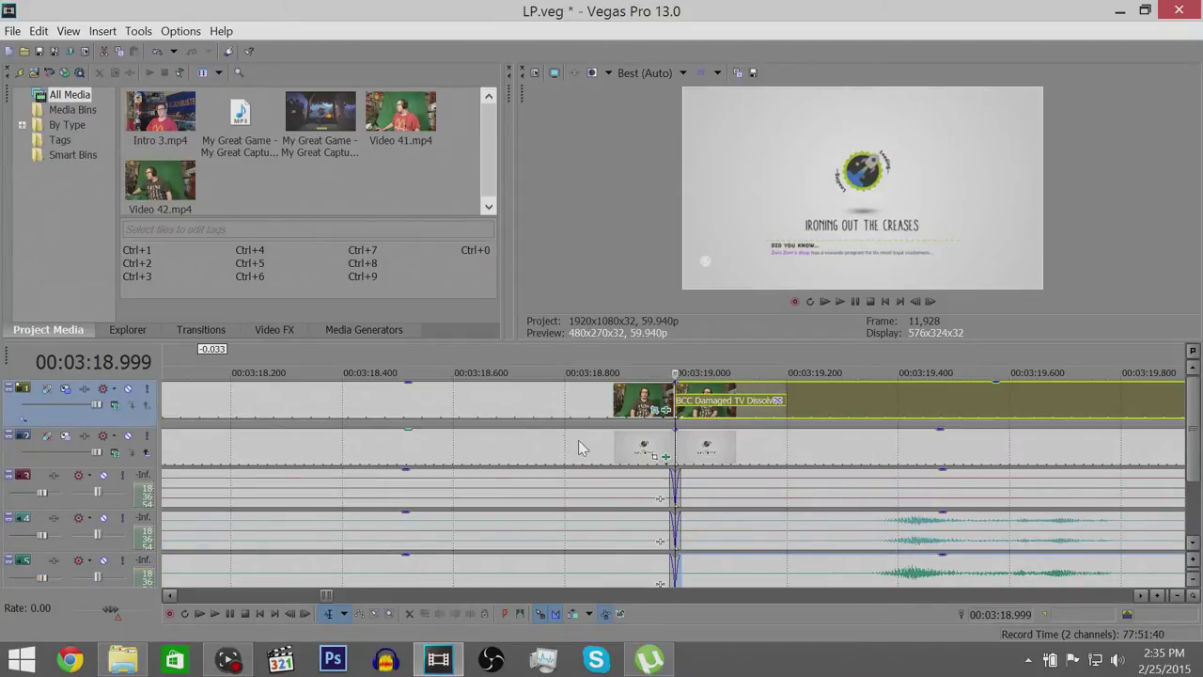
- Delete the silent facecam and commentary segment between 00:02:08.211 and 00:03:18.999
right_click(526, 411)
click(573, 274)
scroll(512, 526, down, 2)
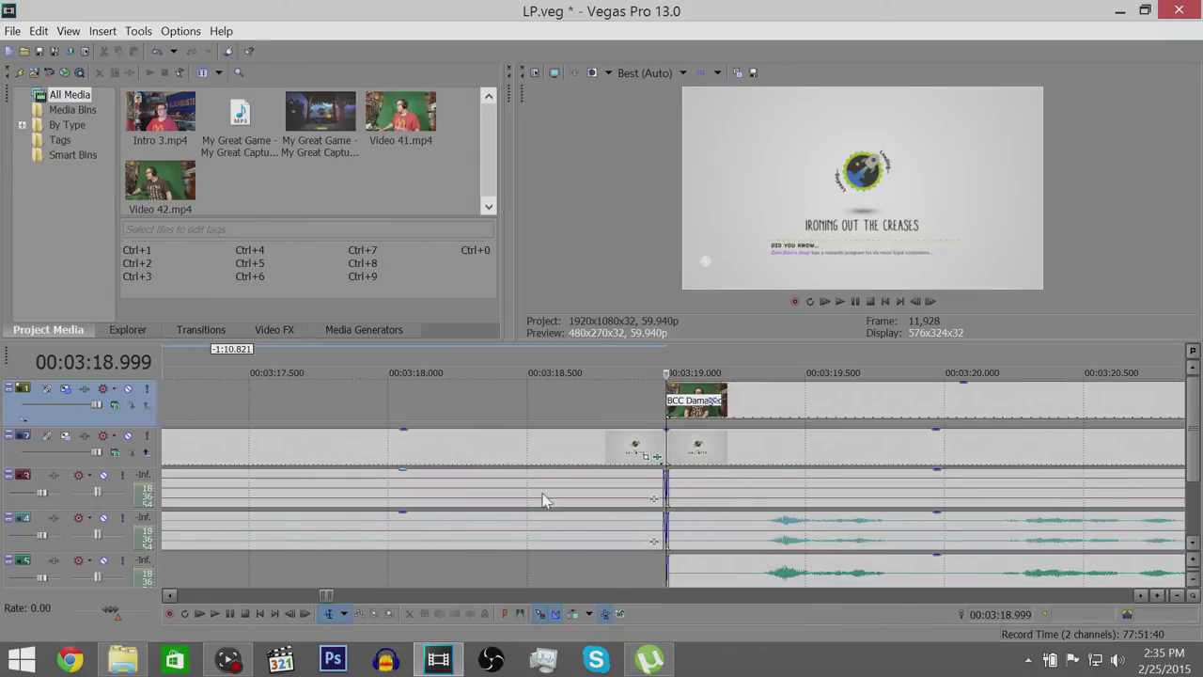
- Delete the whole segment of audio track 4 that lies before 00:03:18.999
click(504, 544)
right_click(504, 544)
click(551, 297)
scroll(1123, 529, down, 5)
scroll(1123, 529, down, 3)
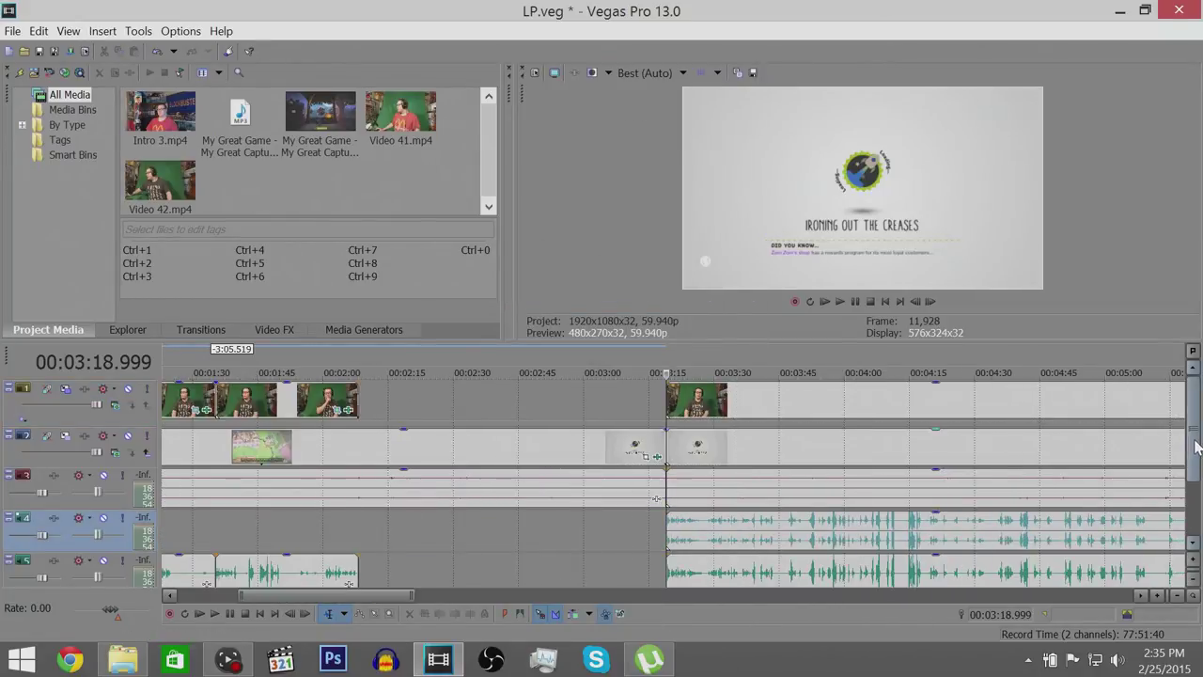
- Insert a new audio track below the commentary tracks
drag(1192, 447, 1186, 498)
right_click(141, 469)
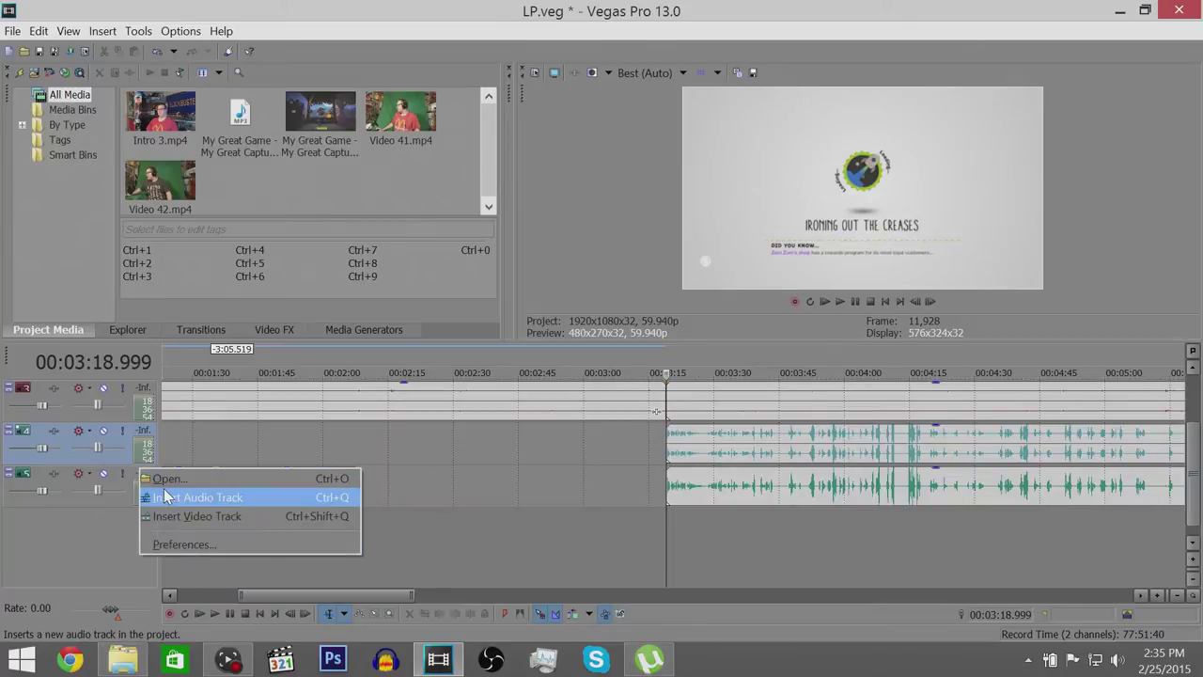
click(177, 499)
scroll(451, 526, down, 3)
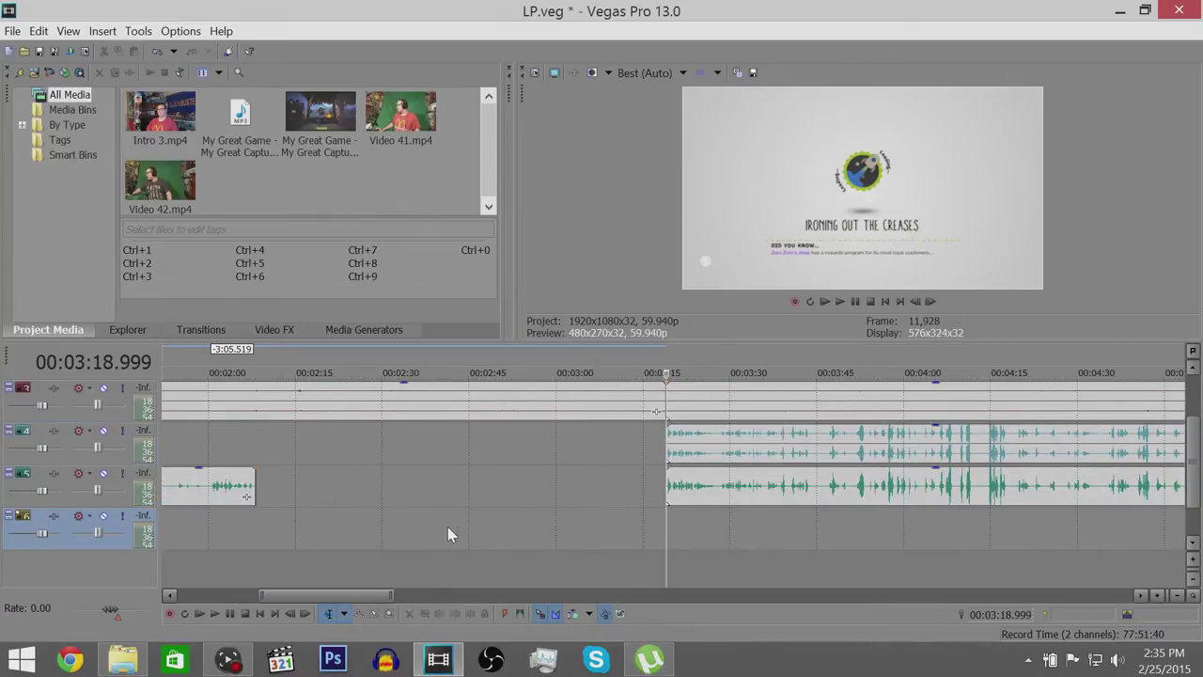
- Split the gameplay audio at 00:02:08.211 and move the segment ending at 00:03:18.999 to the new audio track
click(436, 529)
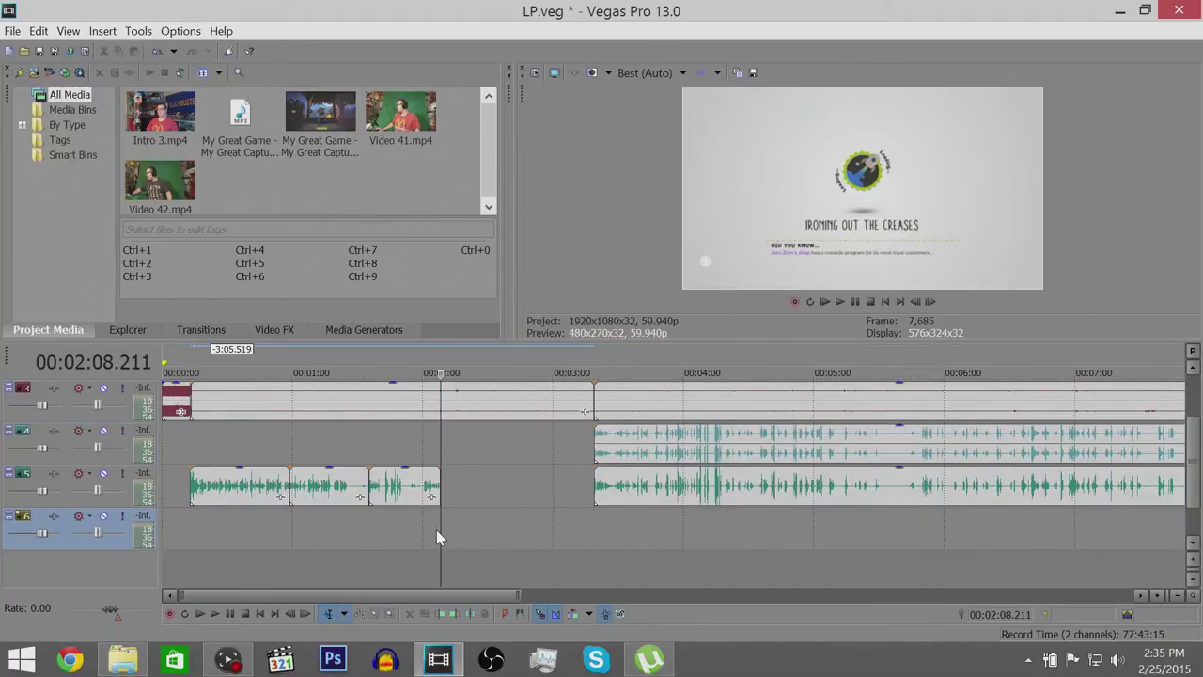
scroll(456, 478, up, 3)
scroll(663, 503, up, 1)
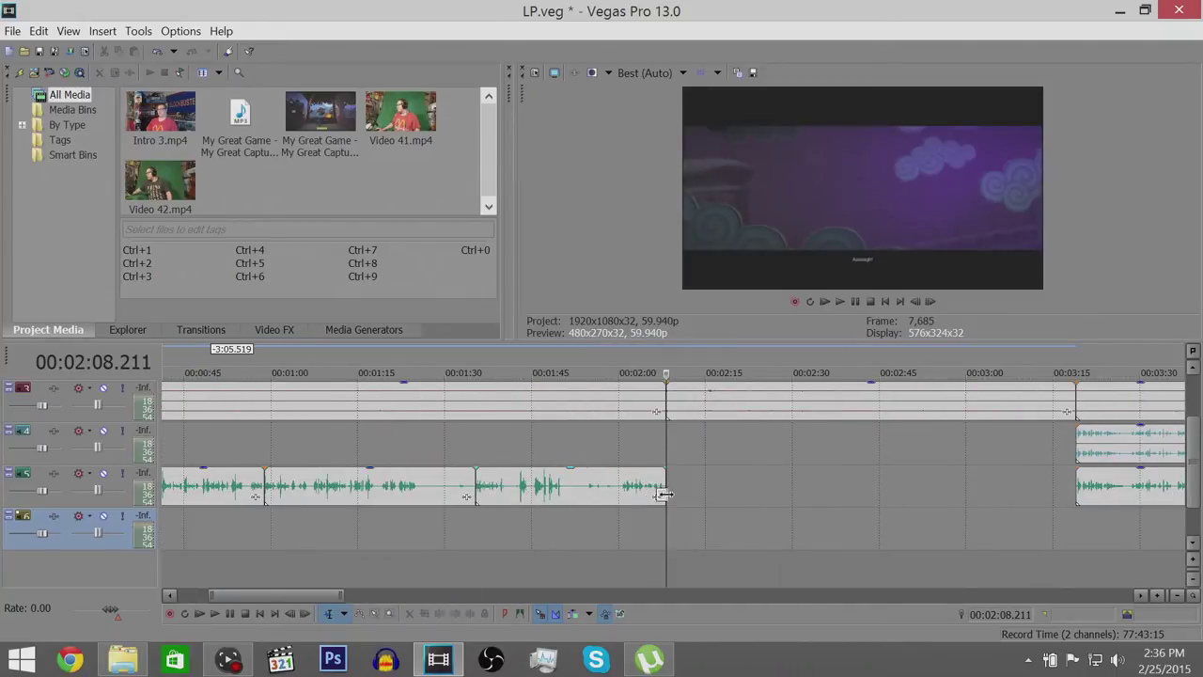
click(682, 419)
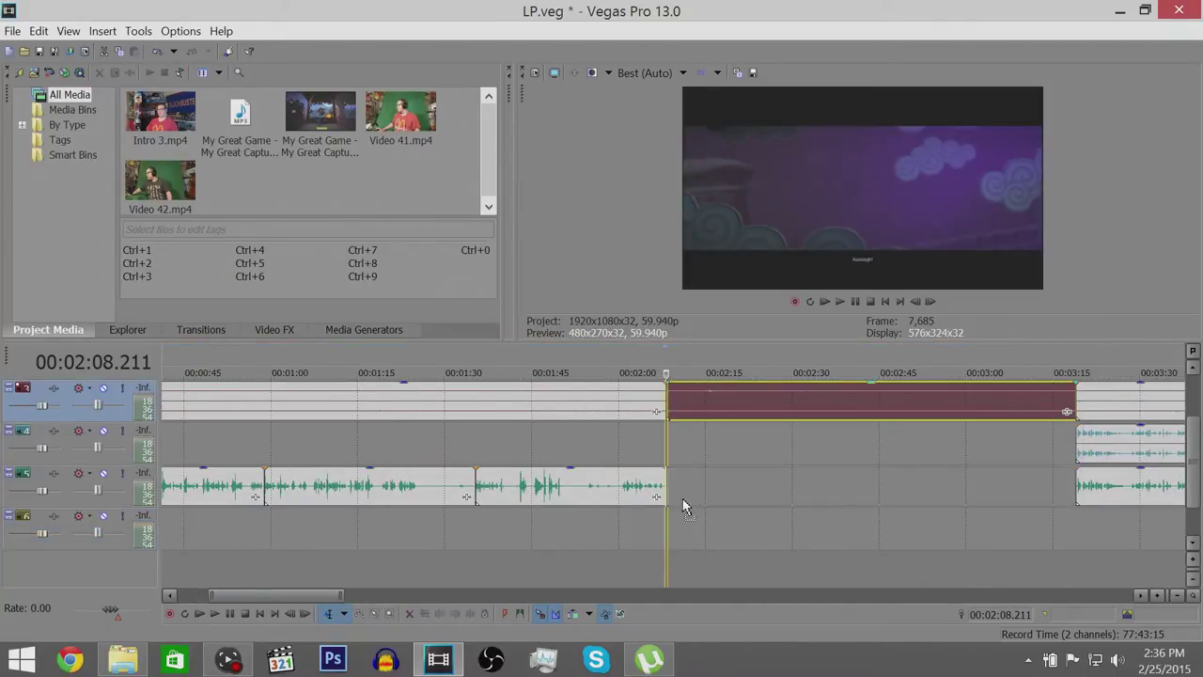
click(681, 532)
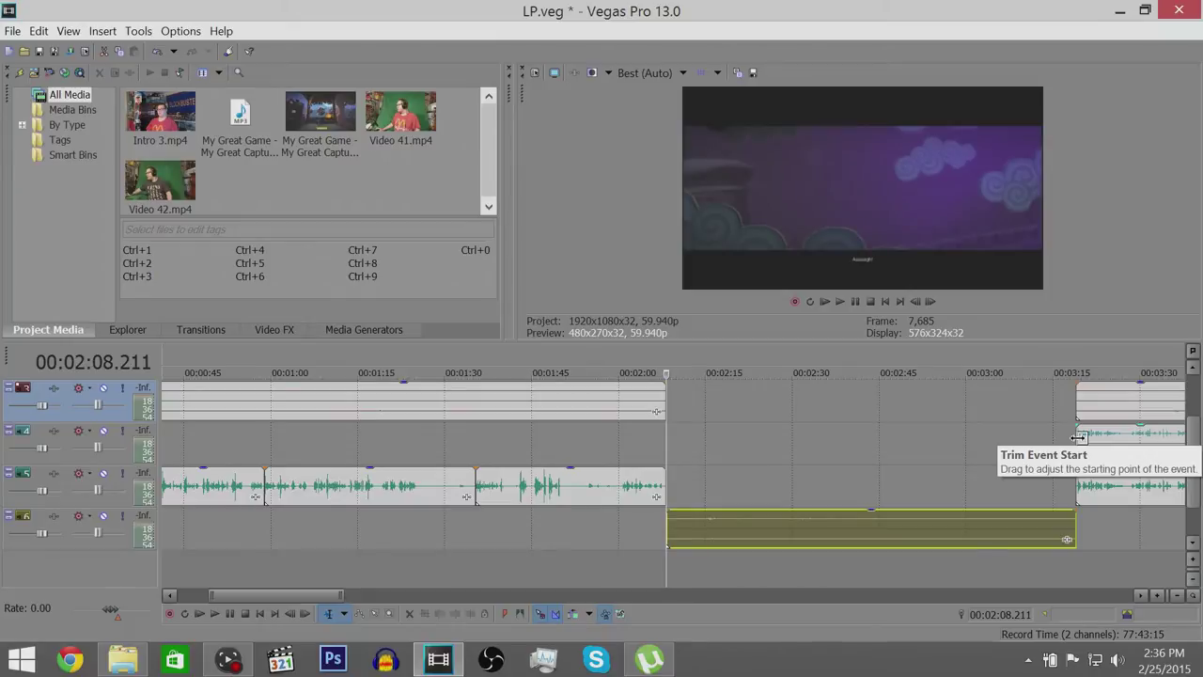
scroll(1078, 437, down, 2)
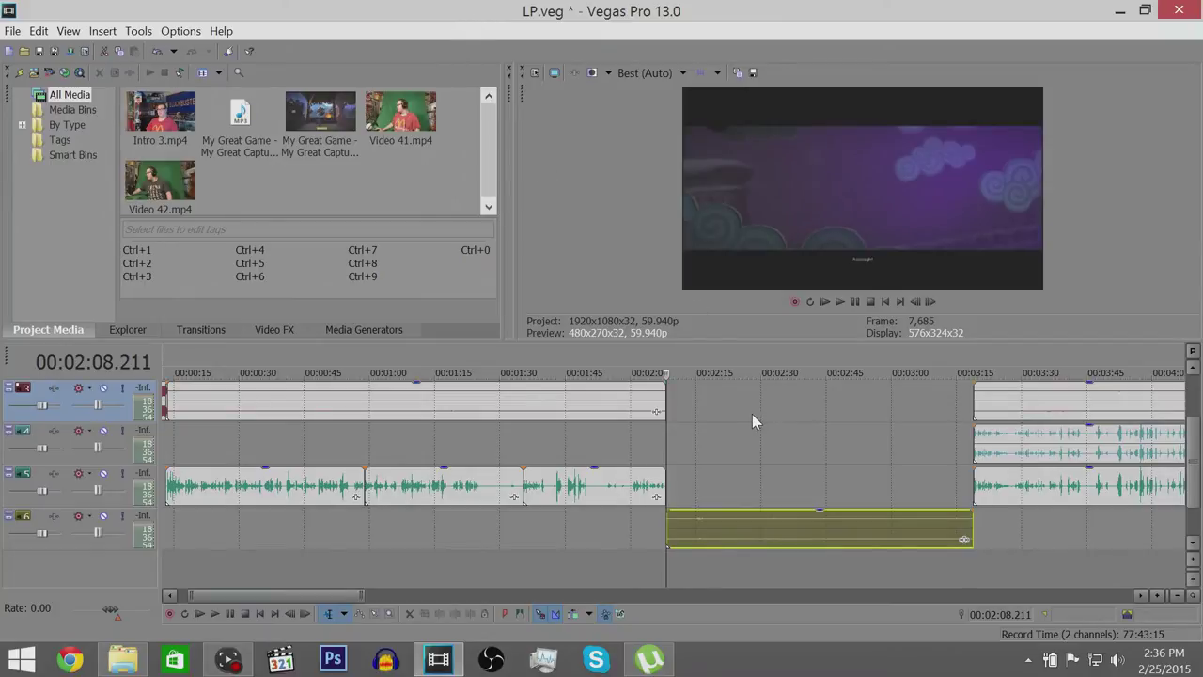
- Undo the gameplay audio move and split, the new audio track and the deletion on audio track 4
key(ctrl+z)
key(ctrl+z)
key(ctrl+z)
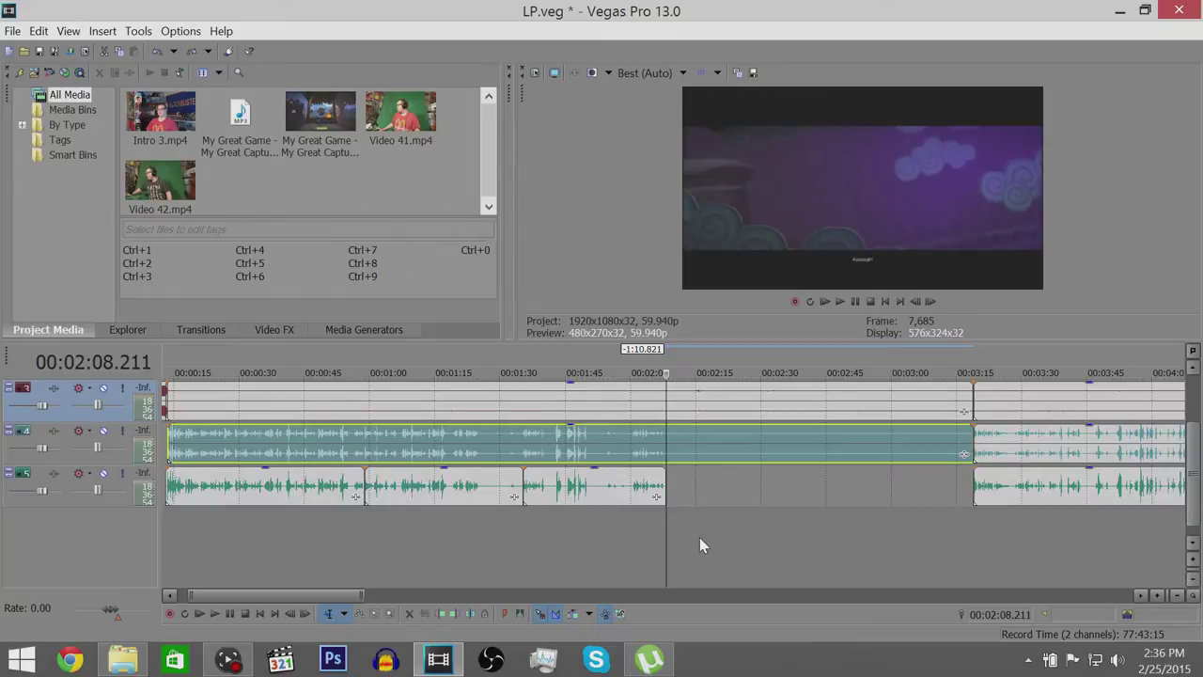
- Split audio track 4 at 00:02:08.211 and delete its silent segment up to 00:03:18.999
scroll(680, 549, up, 6)
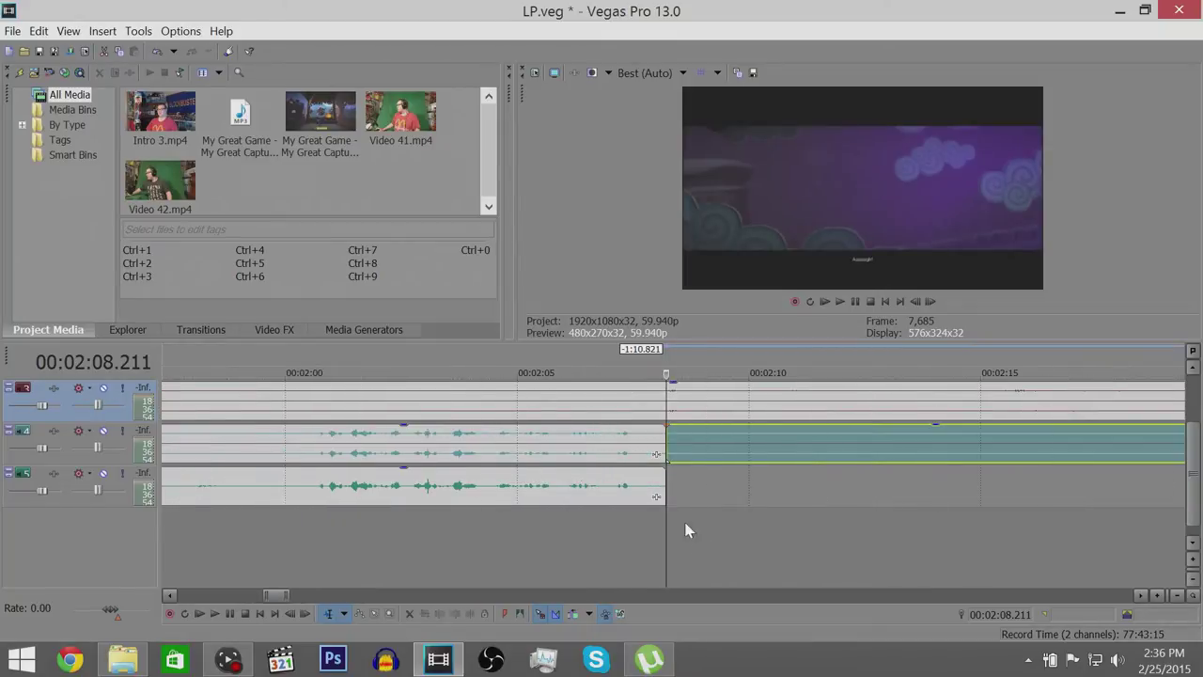
right_click(702, 447)
click(763, 306)
scroll(1093, 472, down, 2)
scroll(939, 519, down, 3)
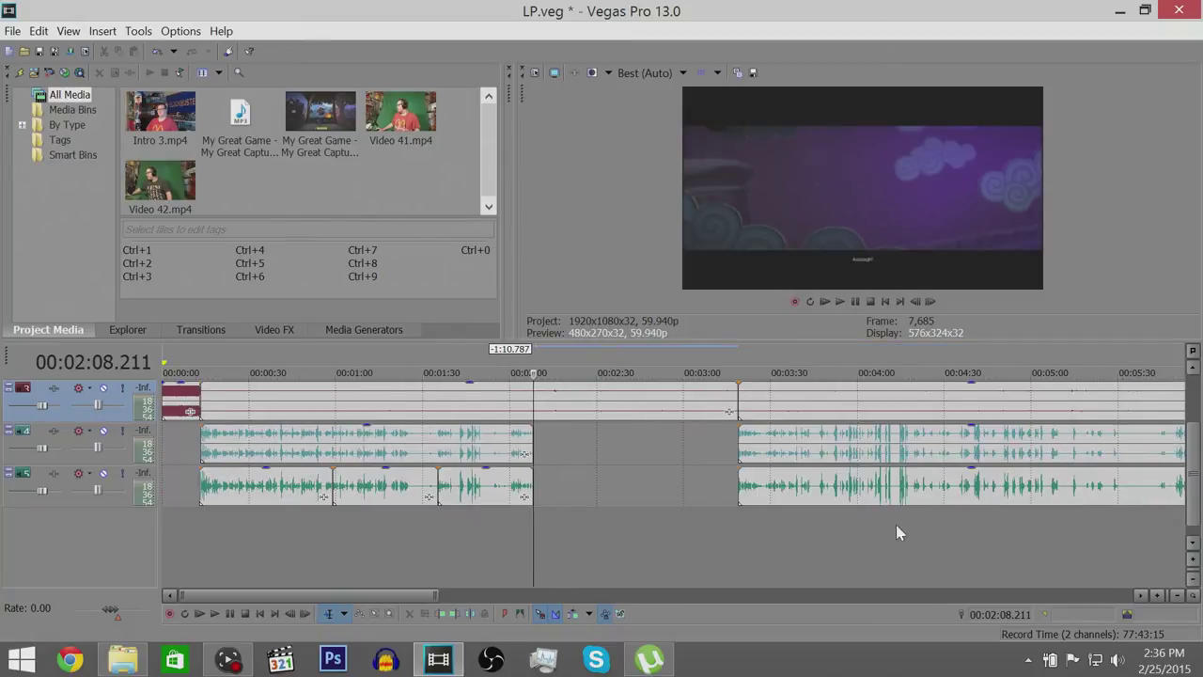
- Play the commentary from 00:03:18.999 to check the point where the speech resumes
click(738, 526)
scroll(736, 523, up, 8)
key(space)
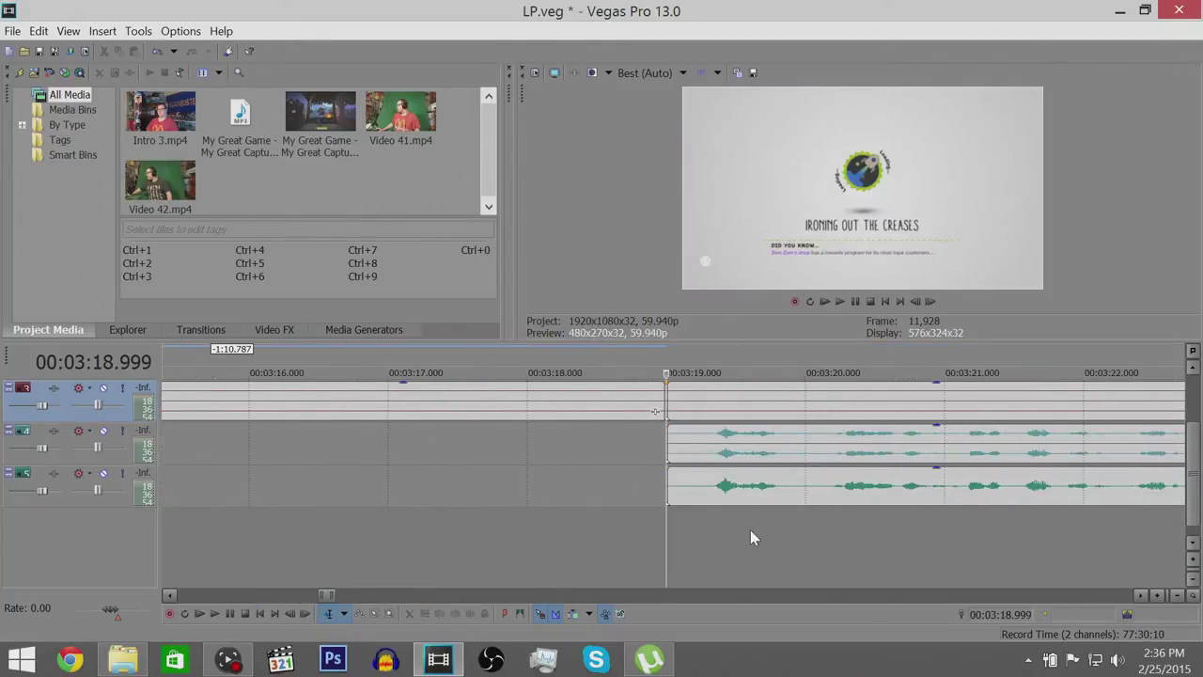
scroll(751, 533, down, 6)
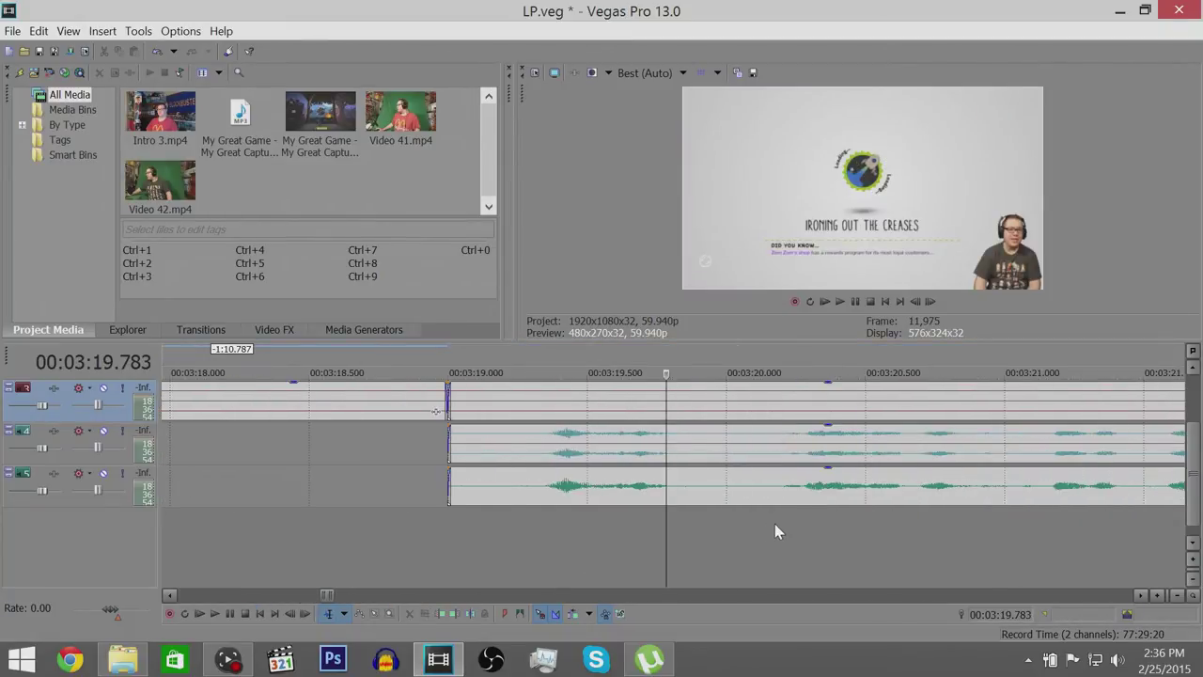
- Split the gameplay video and its audio at 00:02:08.211, where the facecam segment ends
scroll(731, 532, down, 6)
click(452, 526)
click(459, 535)
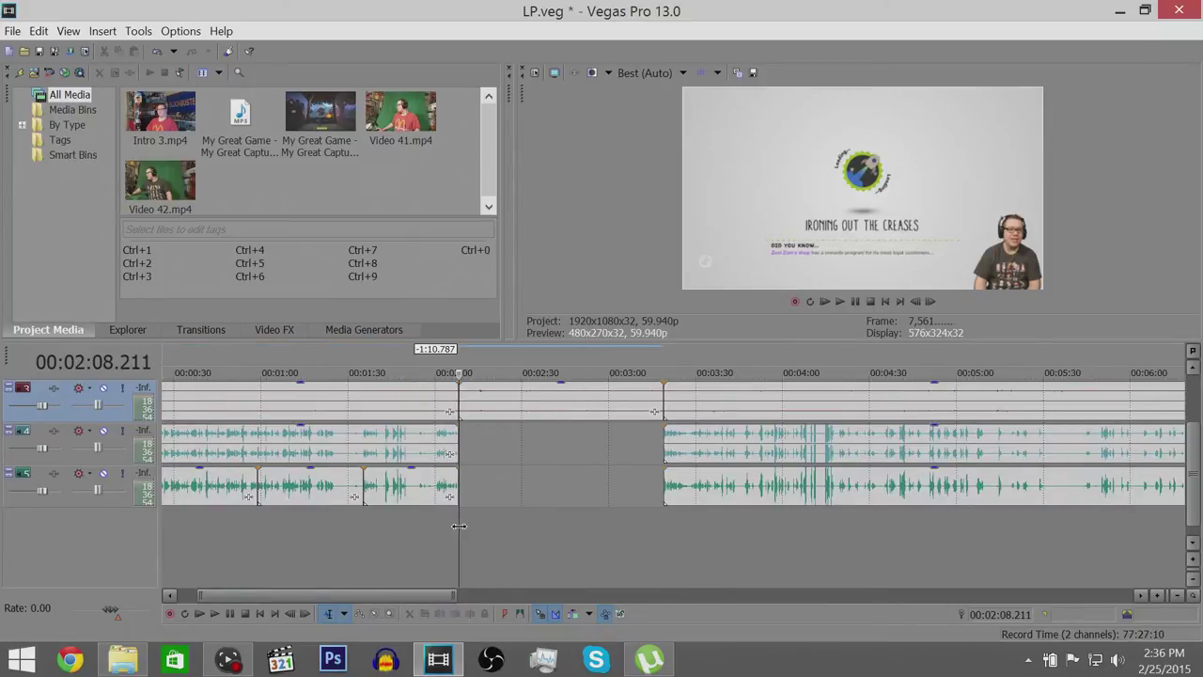
scroll(1199, 416, up, 2)
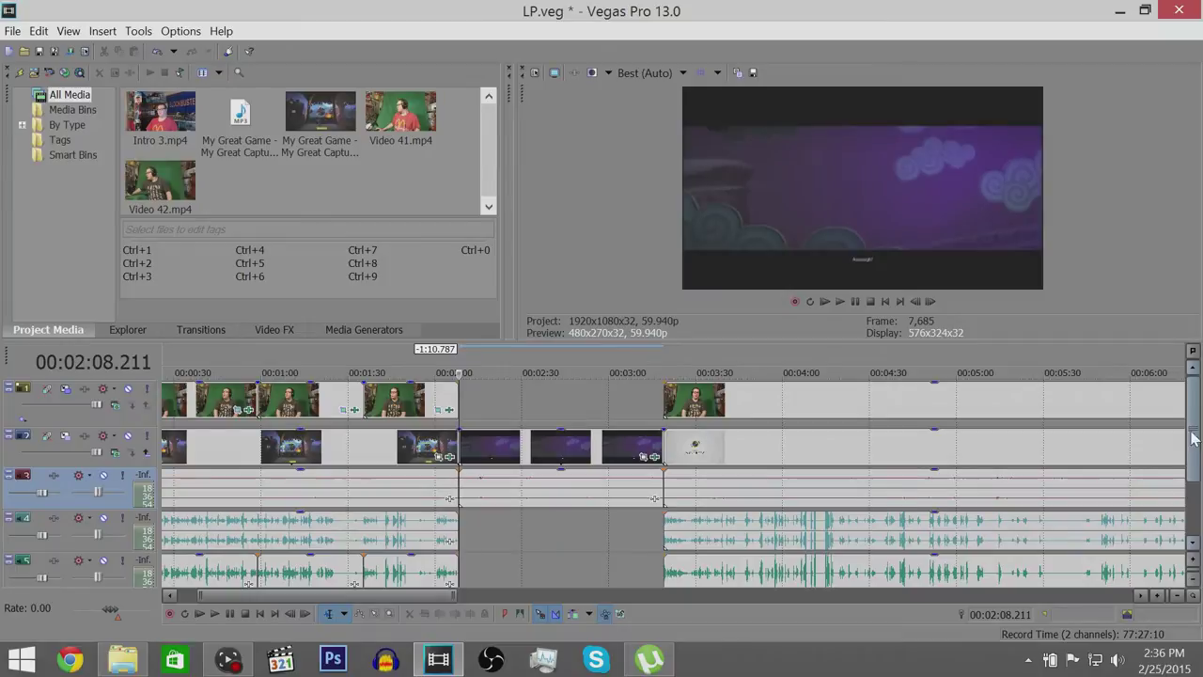
scroll(1184, 520, down, 2)
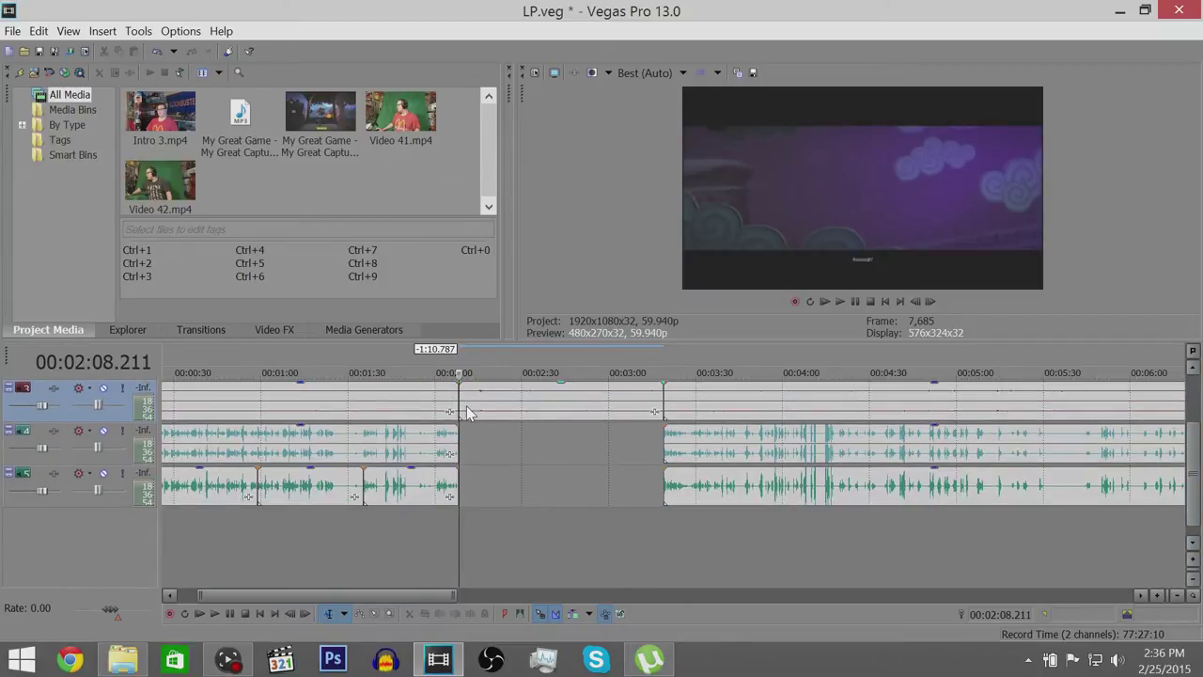
- Move the gameplay audio between 00:02:08.211 and 00:03:18.999 to a new audio track and raise that track's volume
right_click(112, 544)
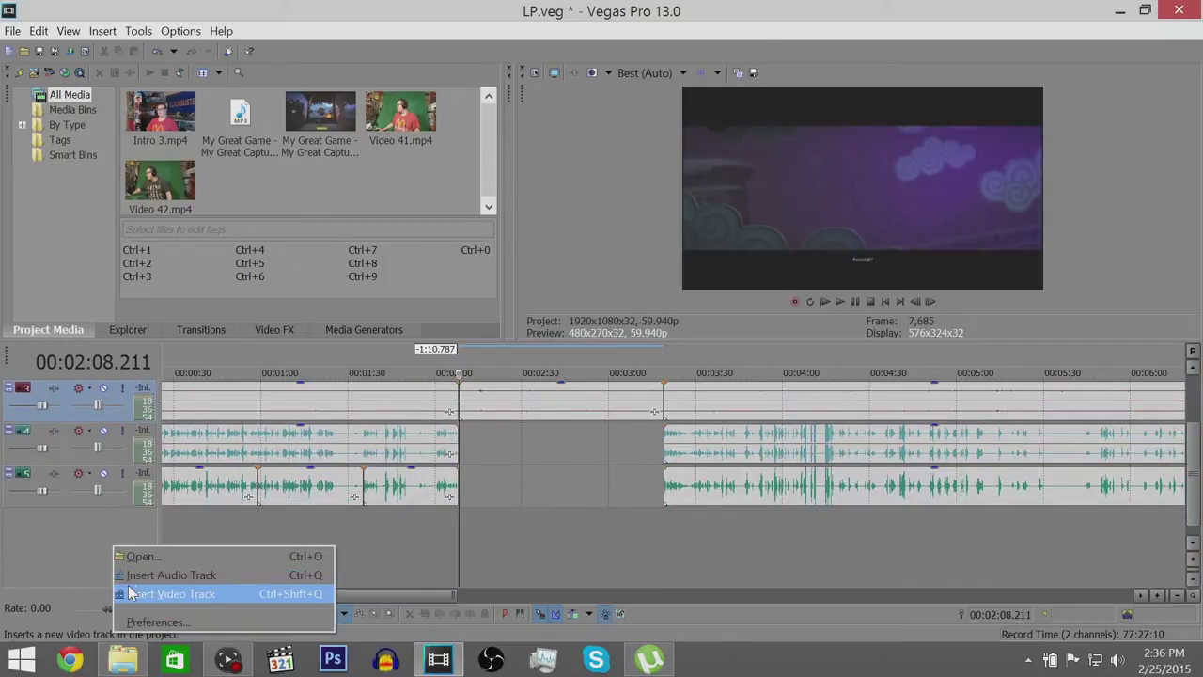
click(169, 575)
drag(473, 390, 466, 543)
mouse_move(41, 538)
drag(41, 535, 57, 536)
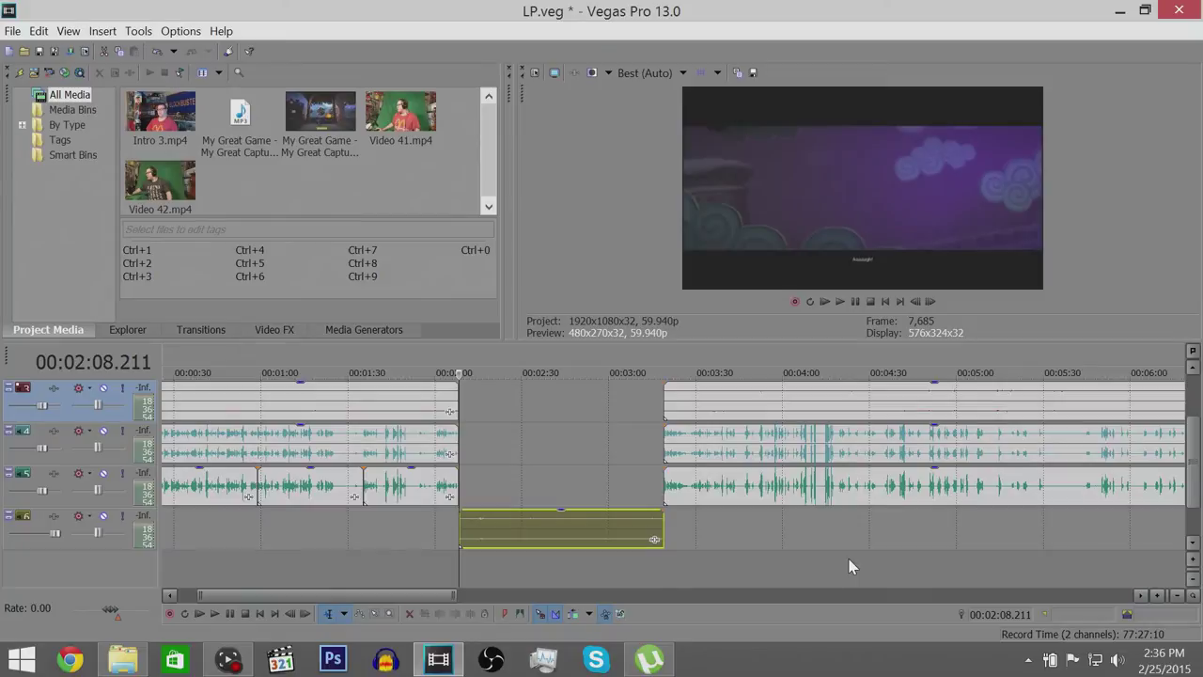
- Examine the remaining commentary waveform around 00:05:28.995 and 00:04:15.255 for further silent gaps
click(1039, 562)
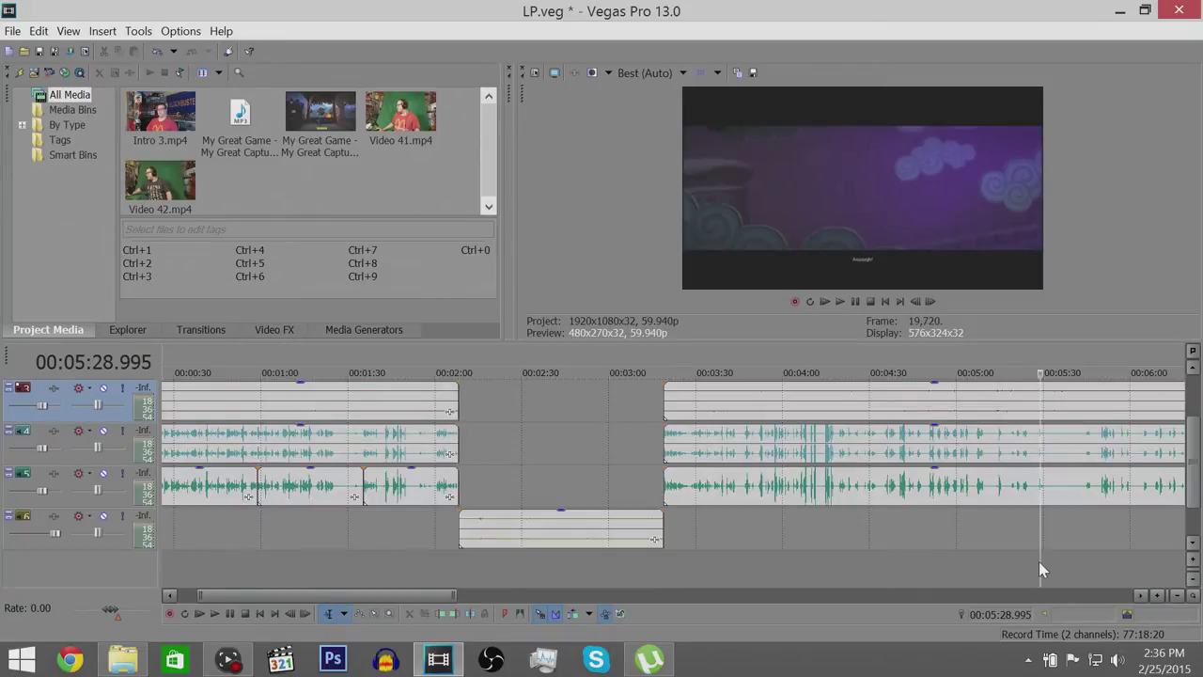
scroll(996, 575, up, 10)
scroll(446, 564, down, 15)
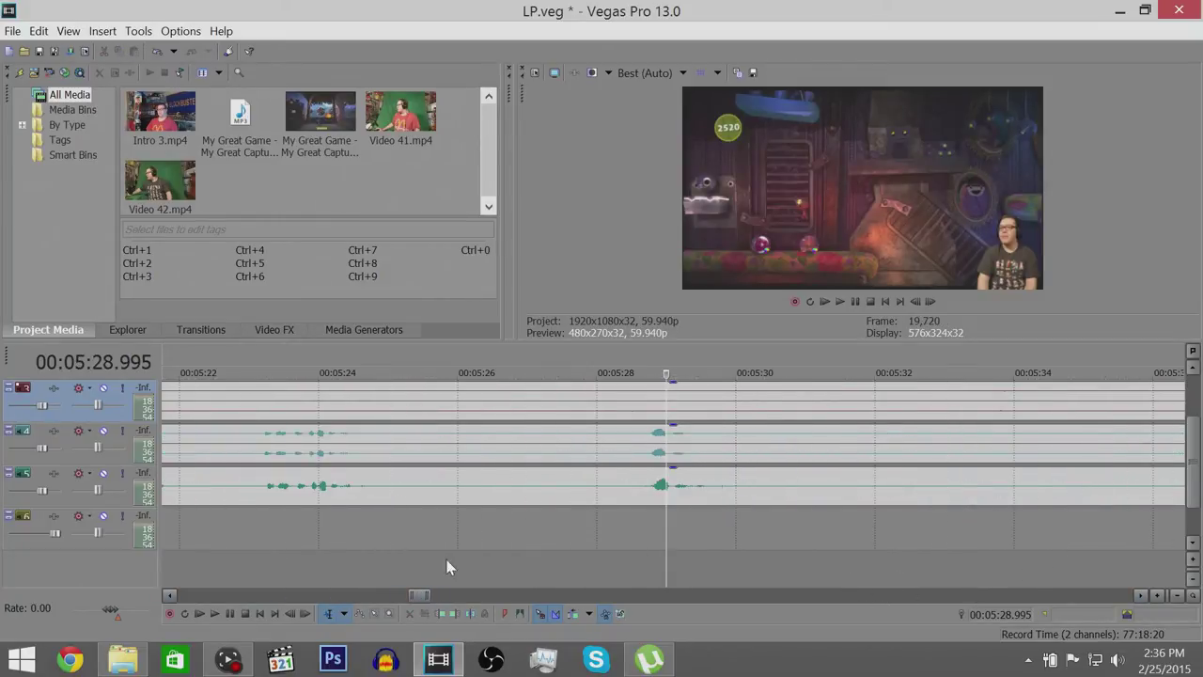
click(536, 559)
scroll(558, 561, up, 6)
click(636, 563)
click(617, 567)
scroll(618, 569, up, 8)
scroll(618, 570, down, 2)
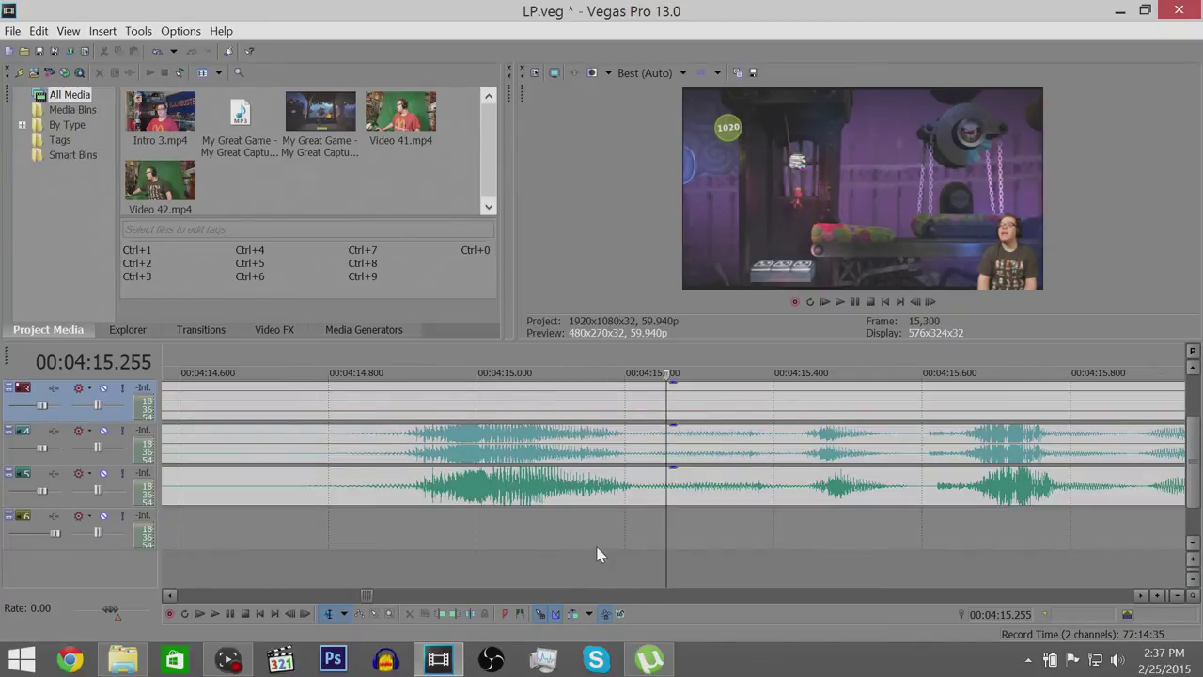
scroll(597, 552, down, 8)
scroll(503, 556, down, 2)
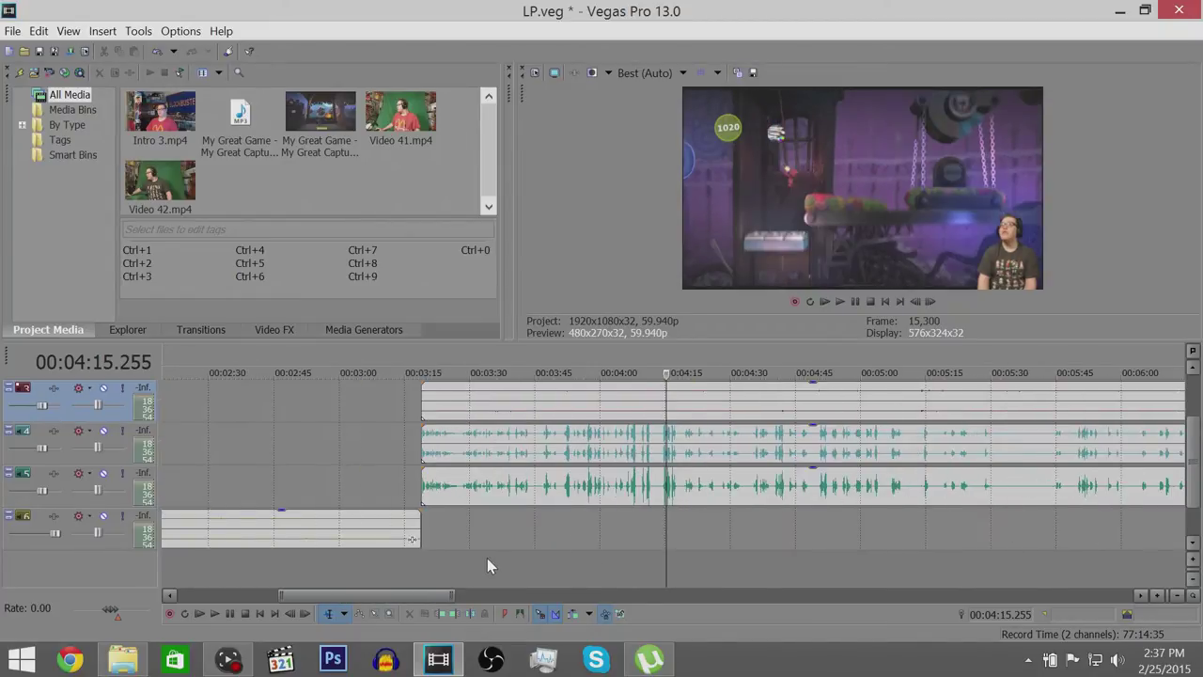
- Compare the voice waveforms on tracks 4 and 5 between about 00:03:42 and 00:03:53 for alignment and pauses in the speech
click(532, 555)
scroll(532, 554, up, 6)
click(551, 560)
scroll(551, 560, up, 5)
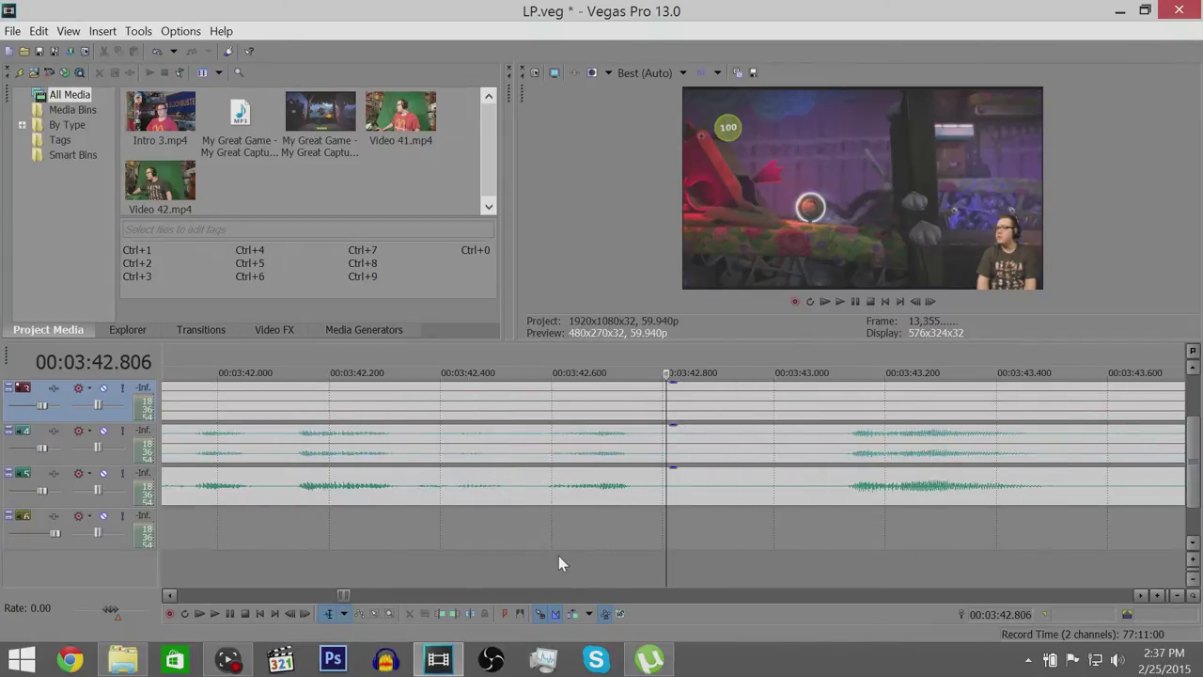
scroll(817, 572, down, 6)
click(985, 564)
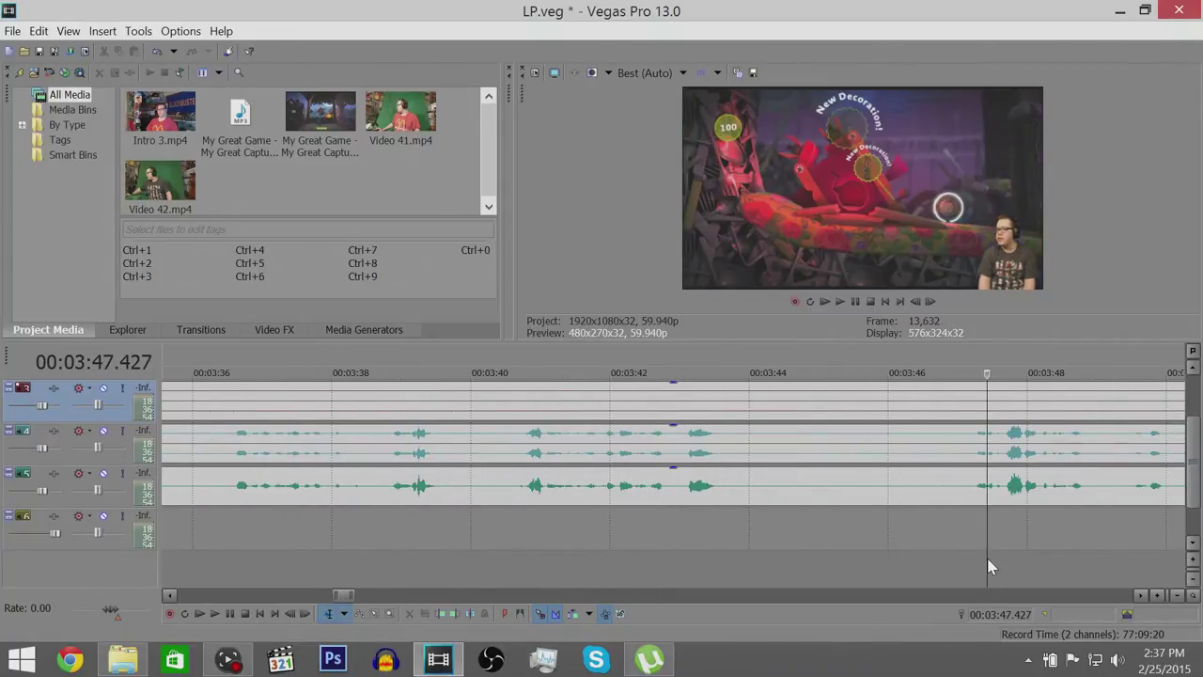
scroll(982, 562, up, 4)
scroll(977, 564, down, 1)
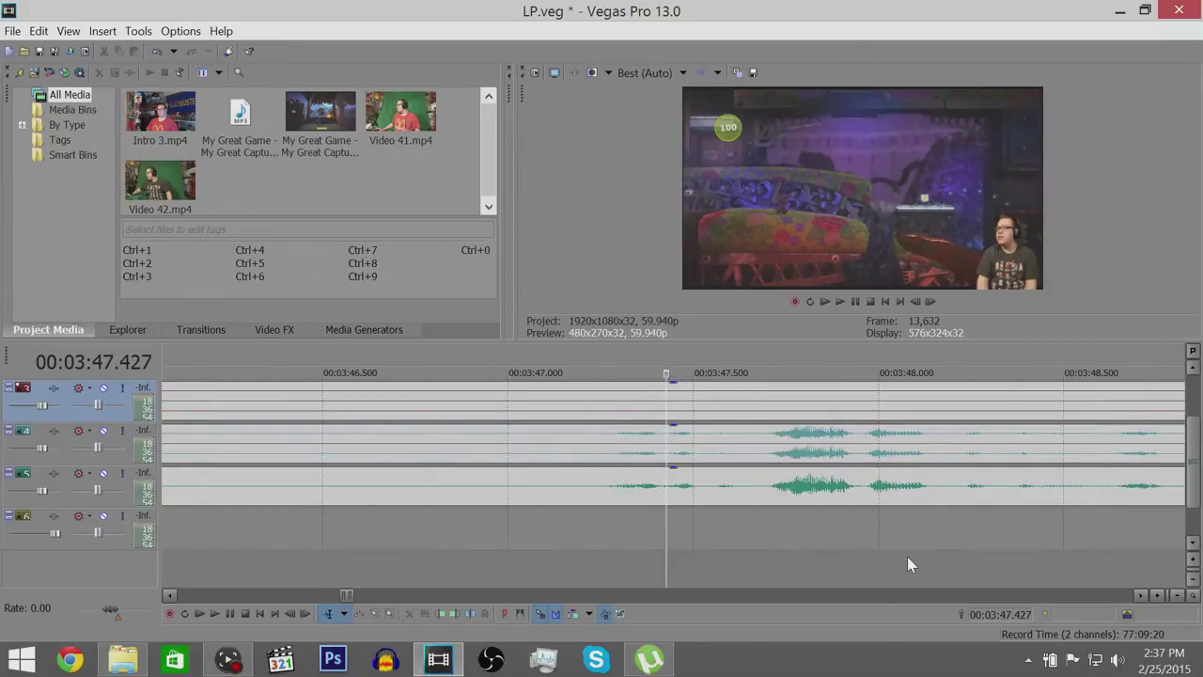
scroll(906, 557, down, 2)
click(985, 547)
scroll(985, 547, down, 3)
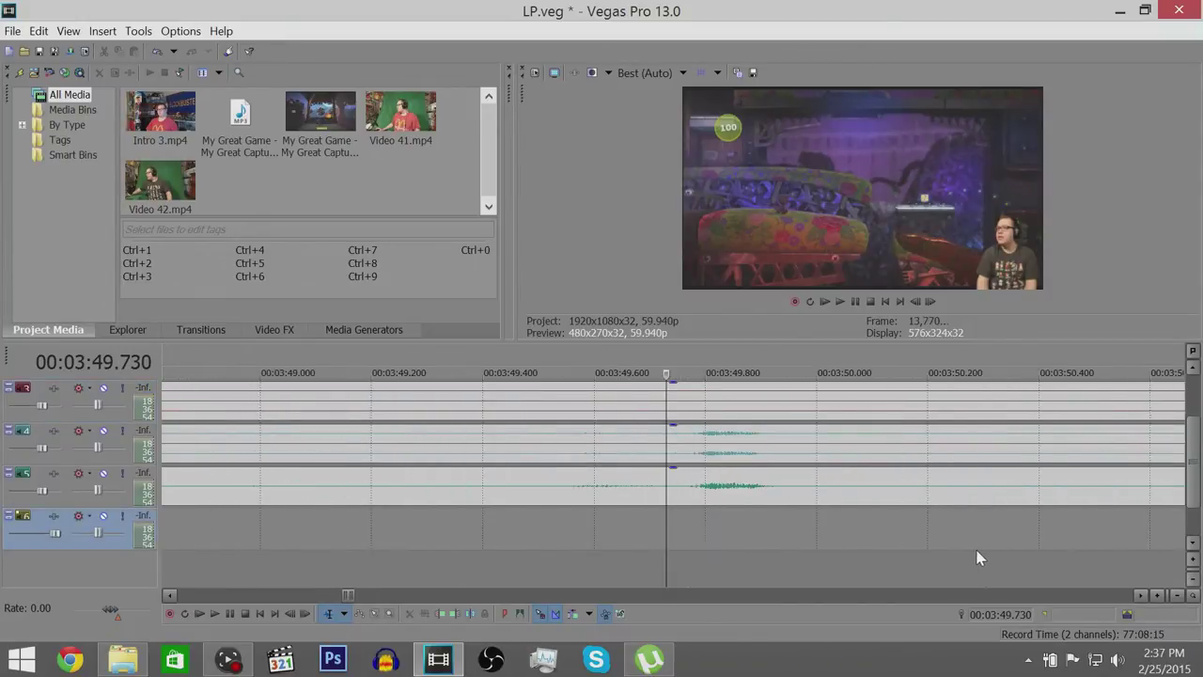
click(903, 555)
scroll(902, 555, down, 1)
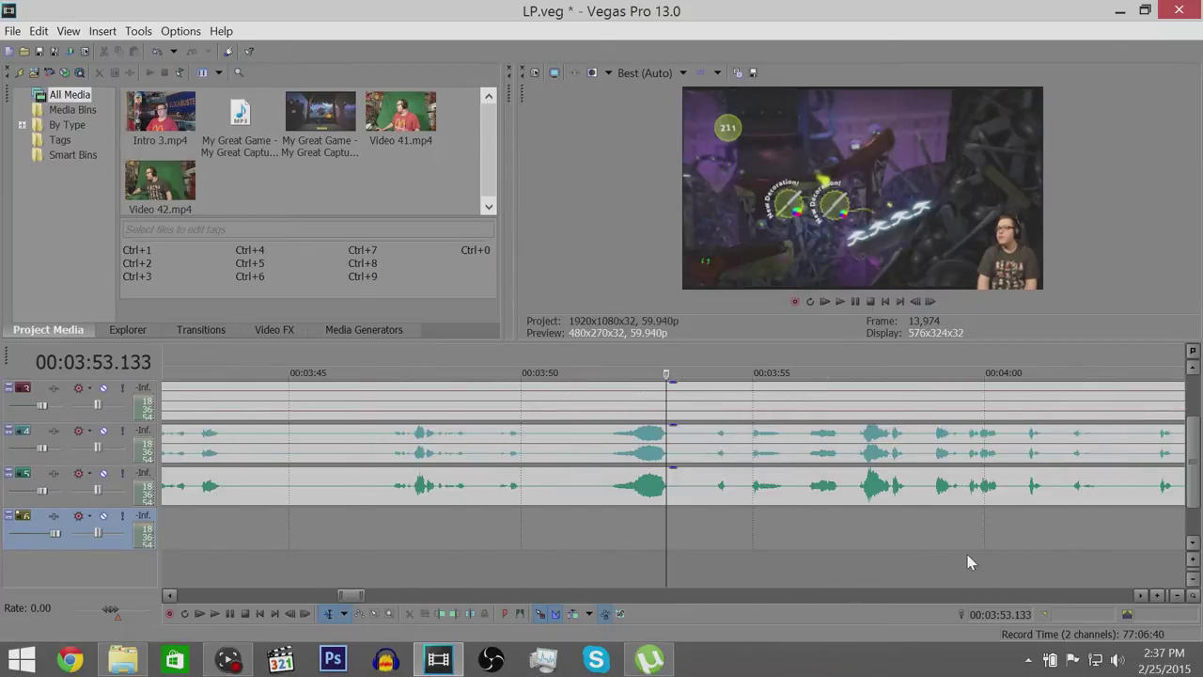
- Examine the two voice waveforms between about 00:03:58 and 00:04:04 for a pause suitable for a cut
click(940, 556)
scroll(941, 555, up, 8)
scroll(938, 554, down, 8)
click(896, 550)
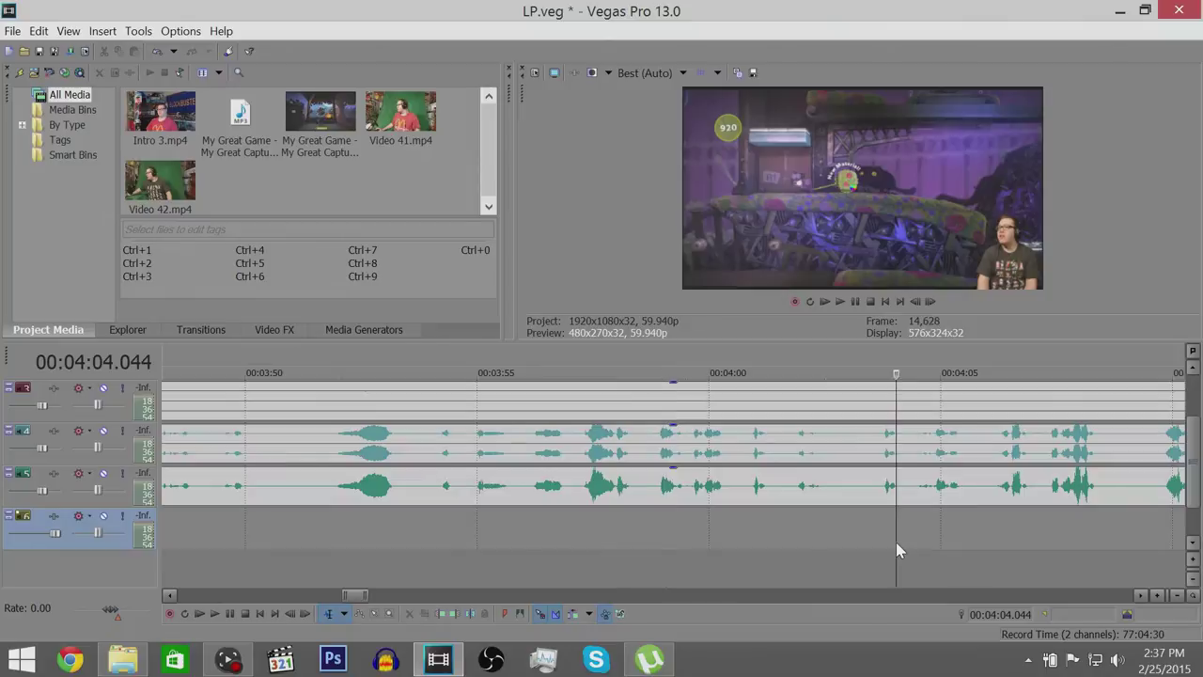
scroll(896, 549, up, 6)
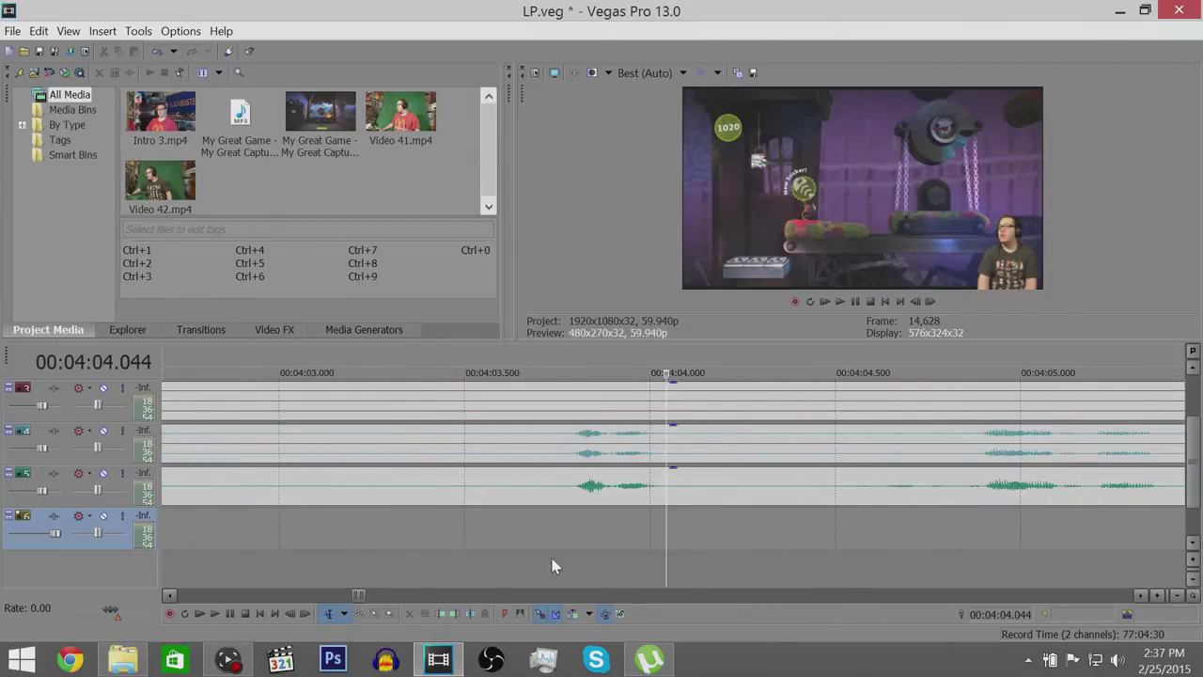
click(393, 553)
scroll(393, 553, up, 2)
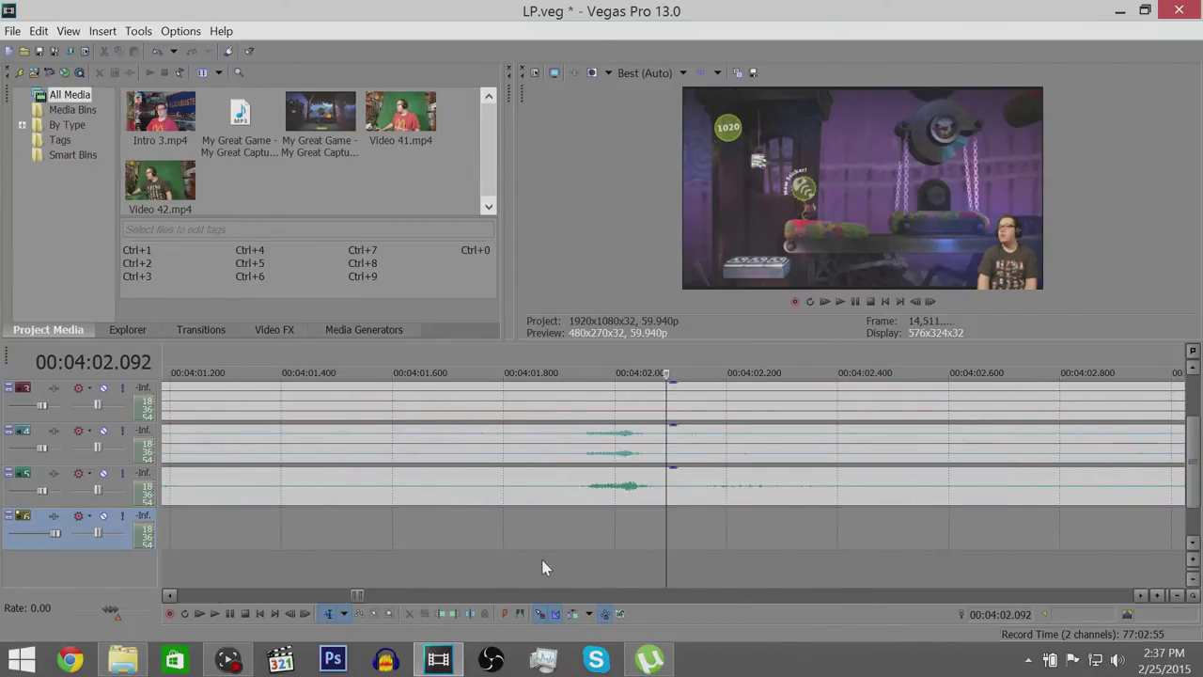
scroll(550, 568, down, 2)
click(451, 555)
scroll(450, 554, down, 2)
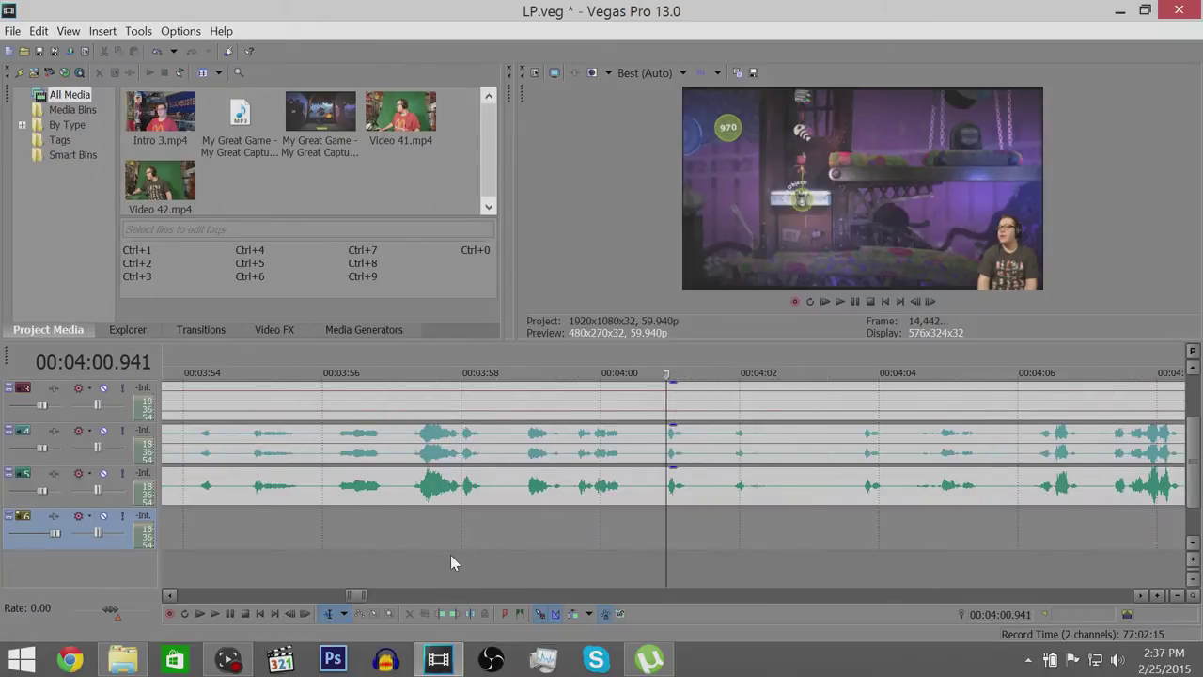
click(575, 544)
scroll(575, 543, up, 2)
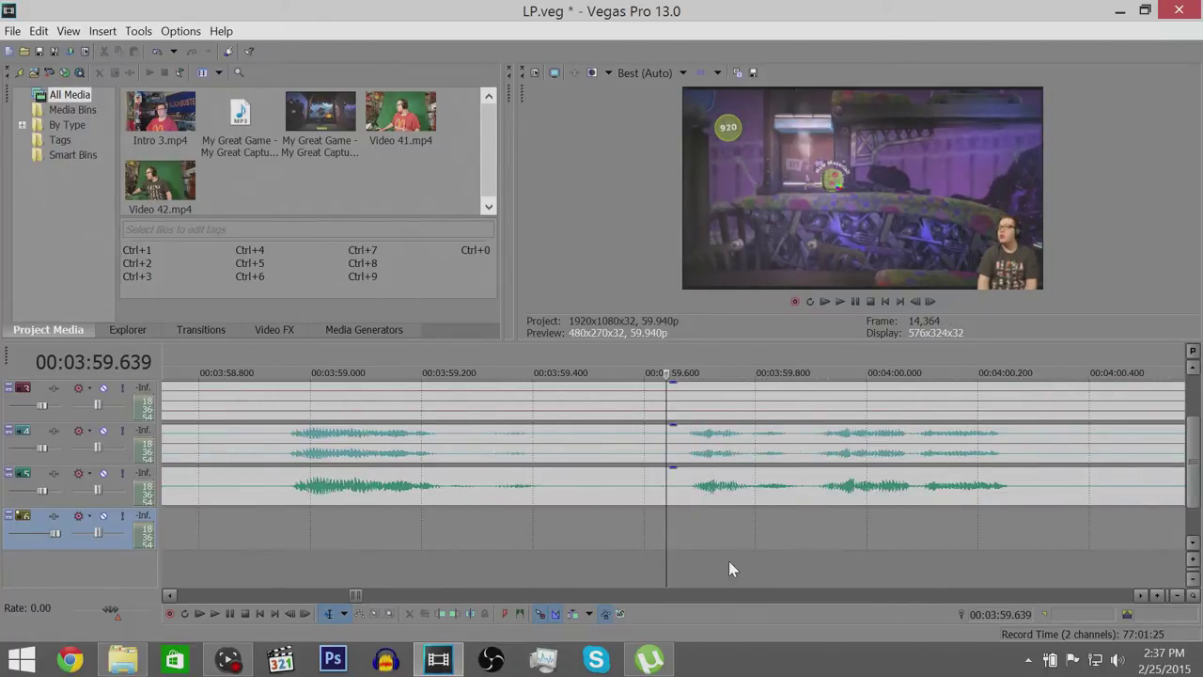
scroll(425, 565, down, 2)
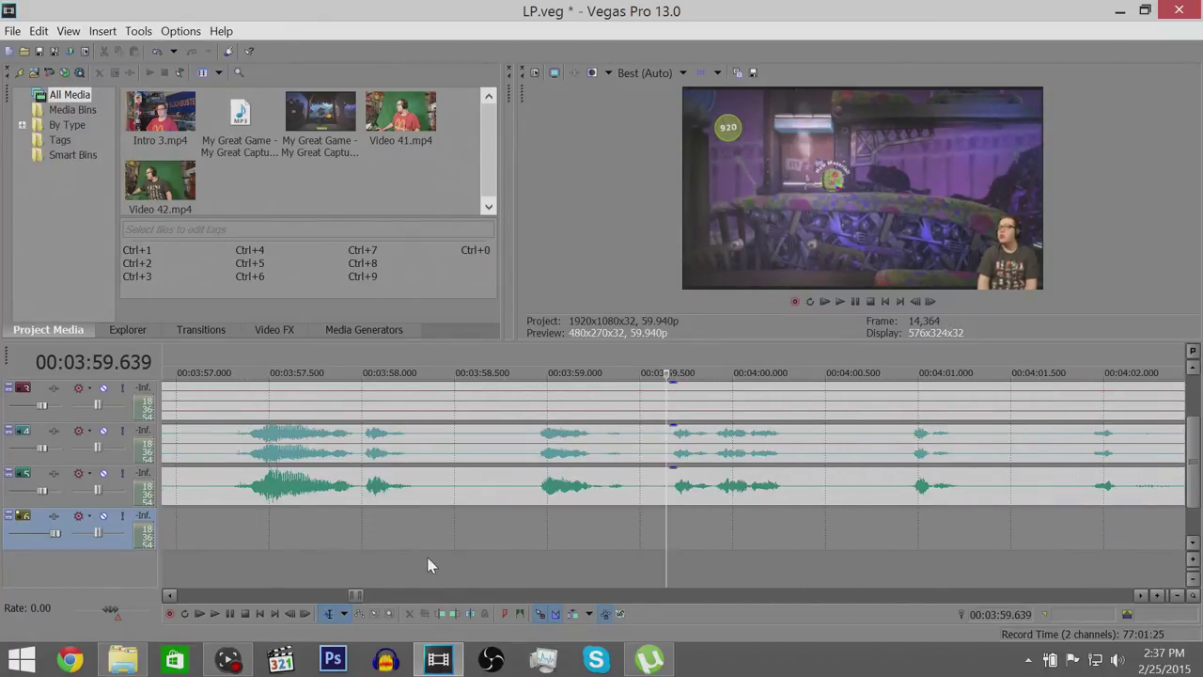
click(527, 564)
scroll(527, 564, up, 2)
scroll(527, 564, up, 2)
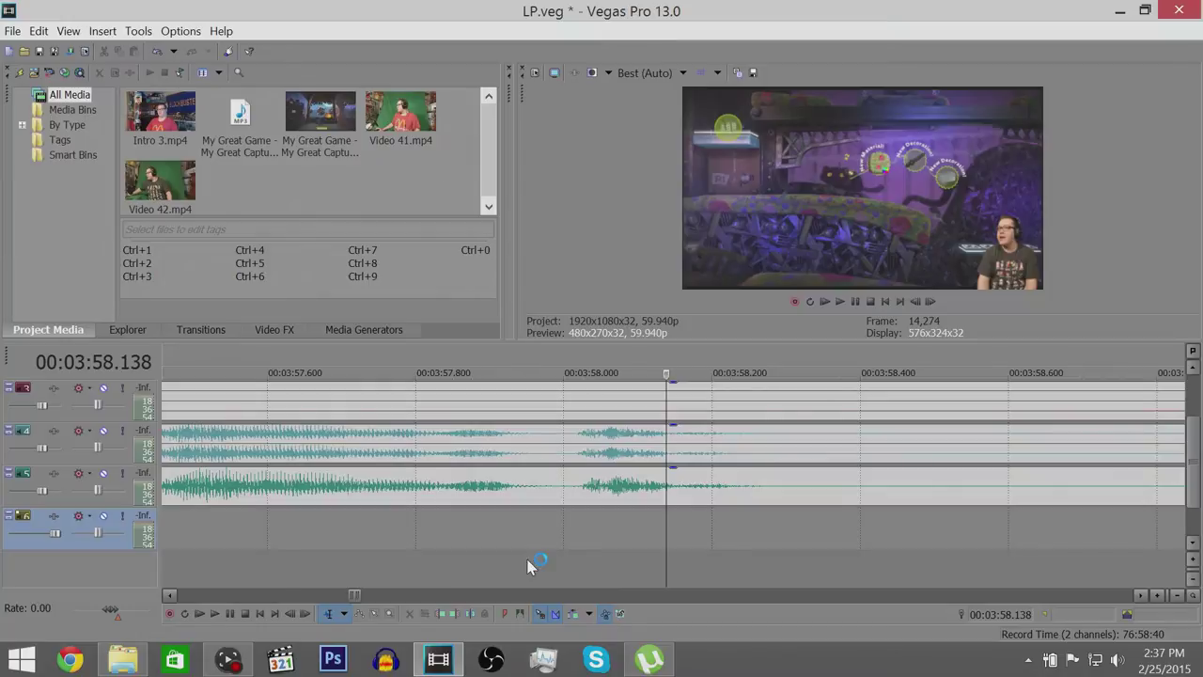
- Split all tracks at 00:03:58.939, just before the speech resumes
scroll(602, 561, down, 2)
click(919, 547)
click(986, 551)
scroll(986, 552, up, 4)
key(Left)
key(Left)
key(s)
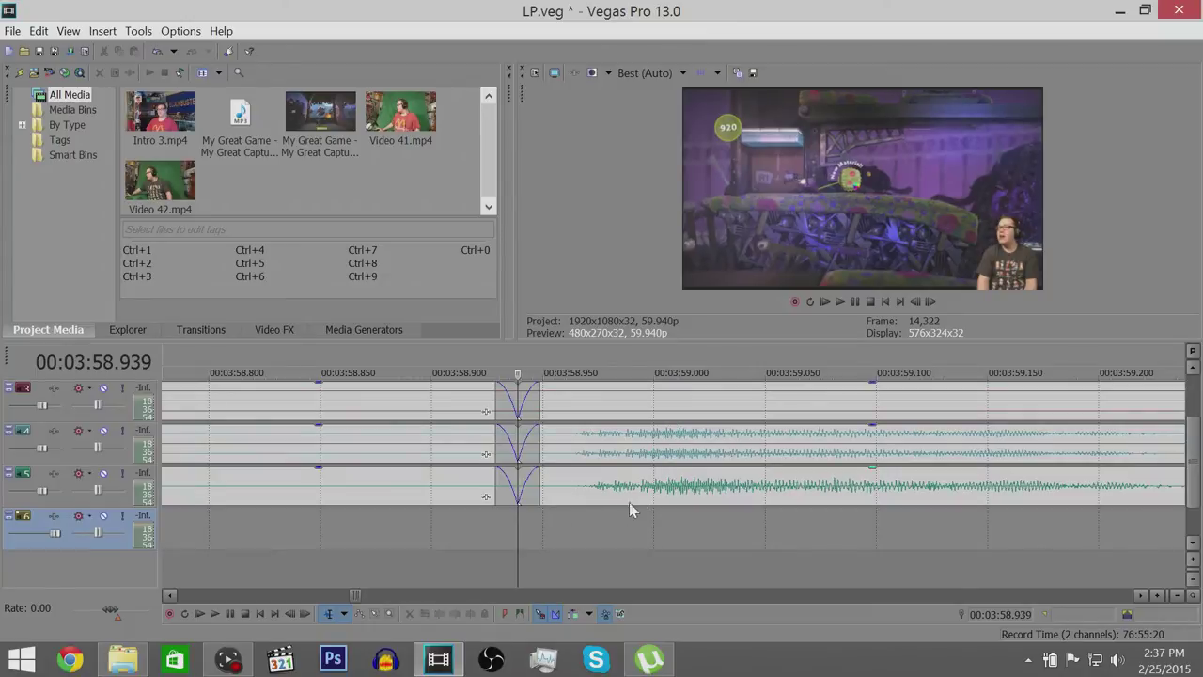
- Try shifting the track 5 audio after the split 0.017 seconds earlier, and undo that move
drag(658, 488, 631, 486)
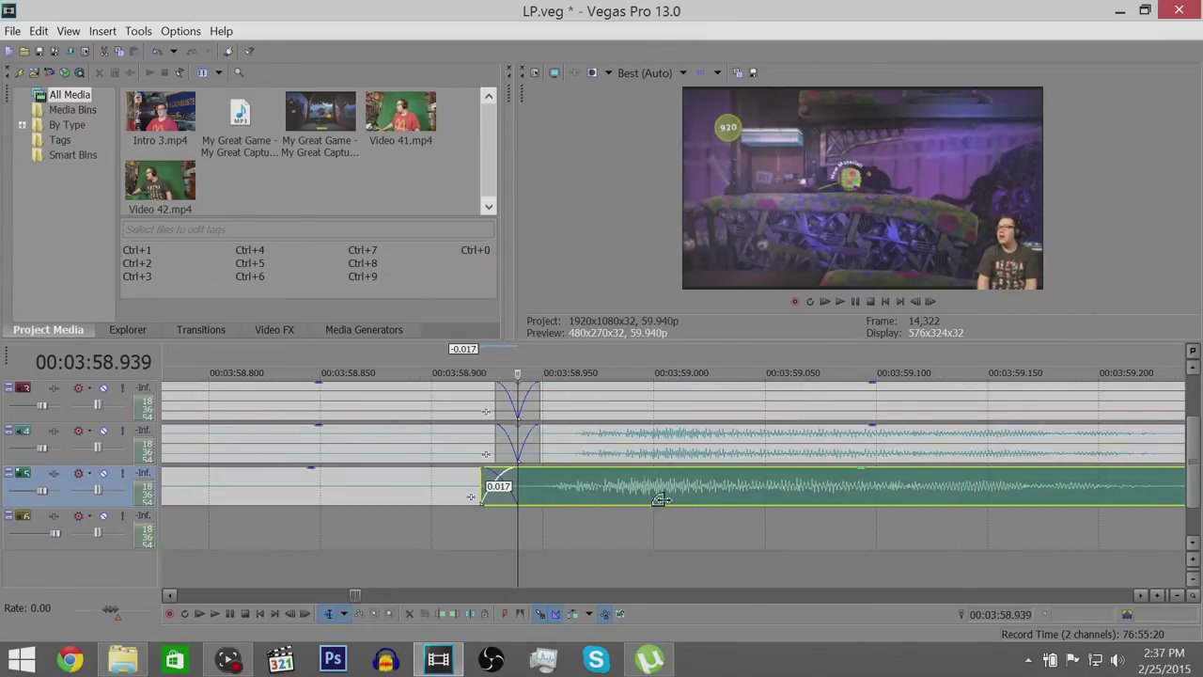
scroll(819, 525, down, 2)
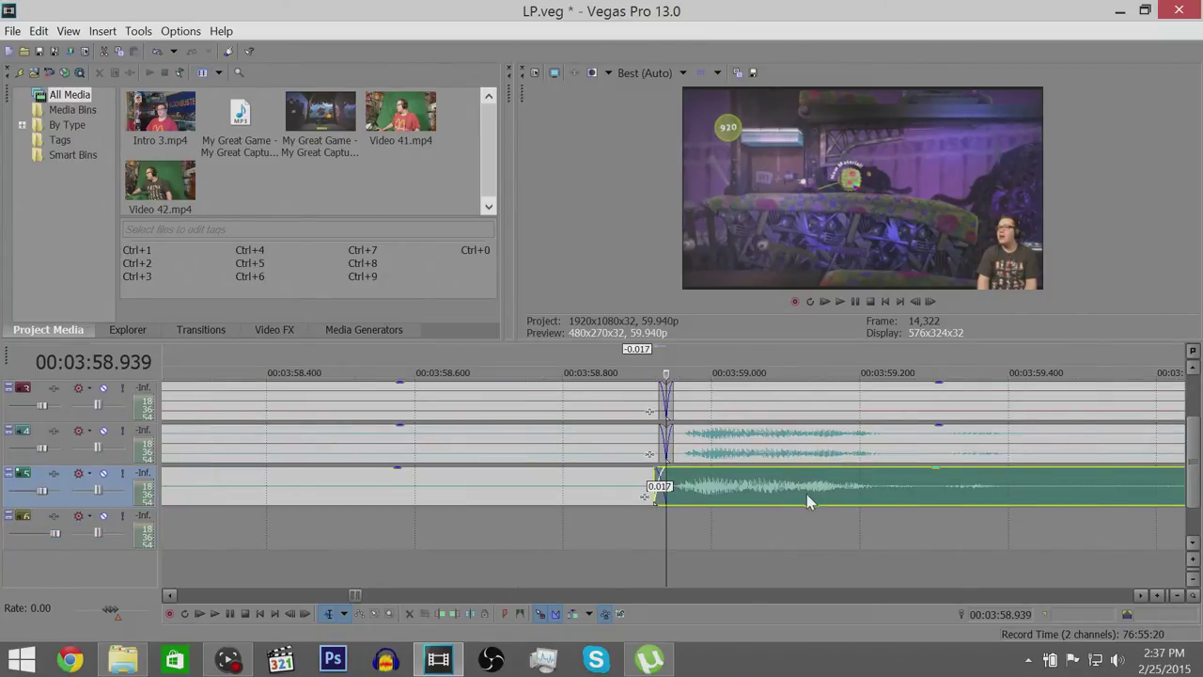
key(ctrl+z)
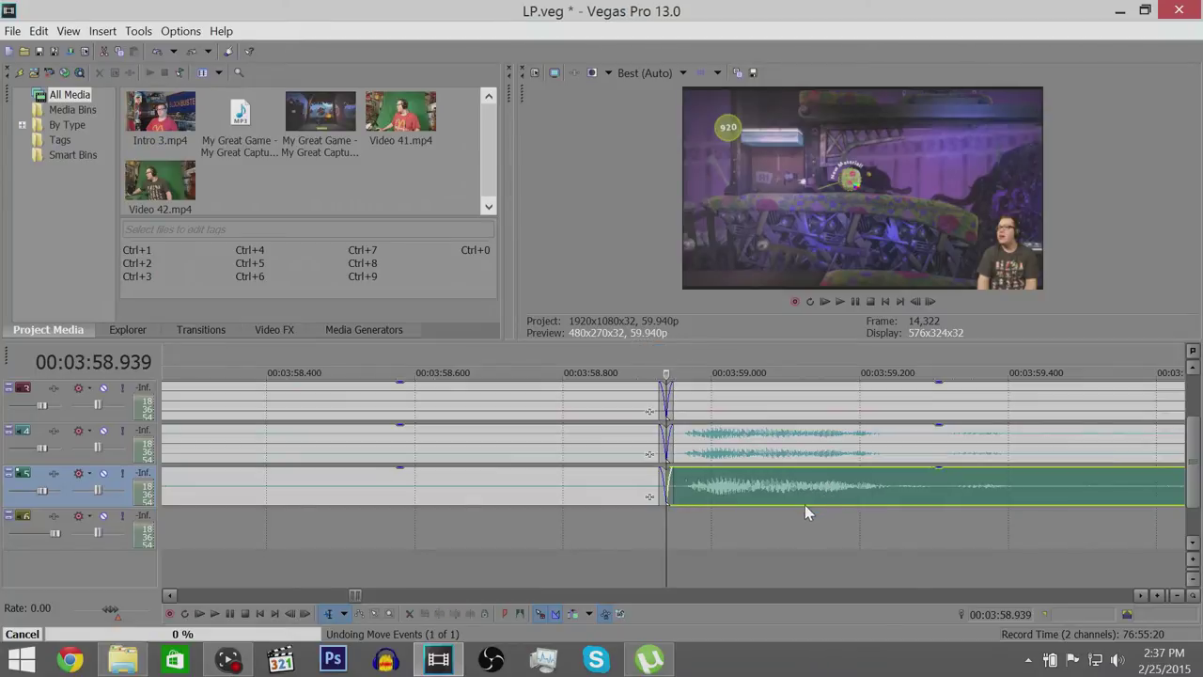
- Place the cursor at 00:03:59.639, in the short pause before the next spoken sound
click(824, 536)
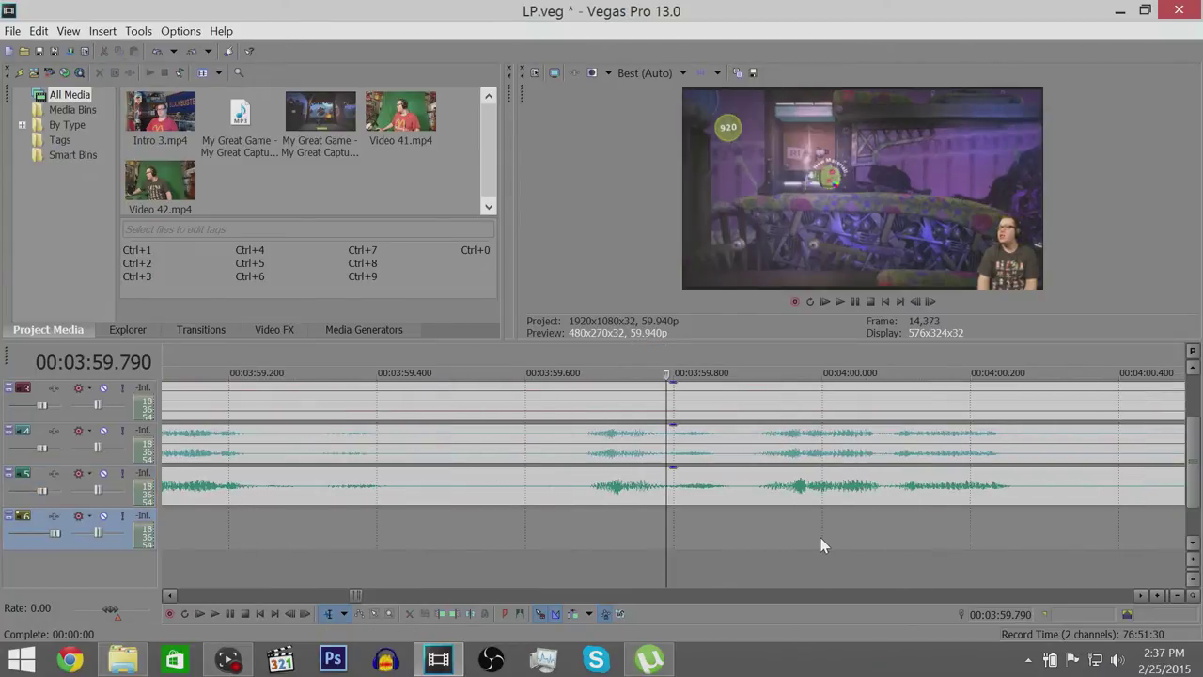
click(590, 550)
click(565, 549)
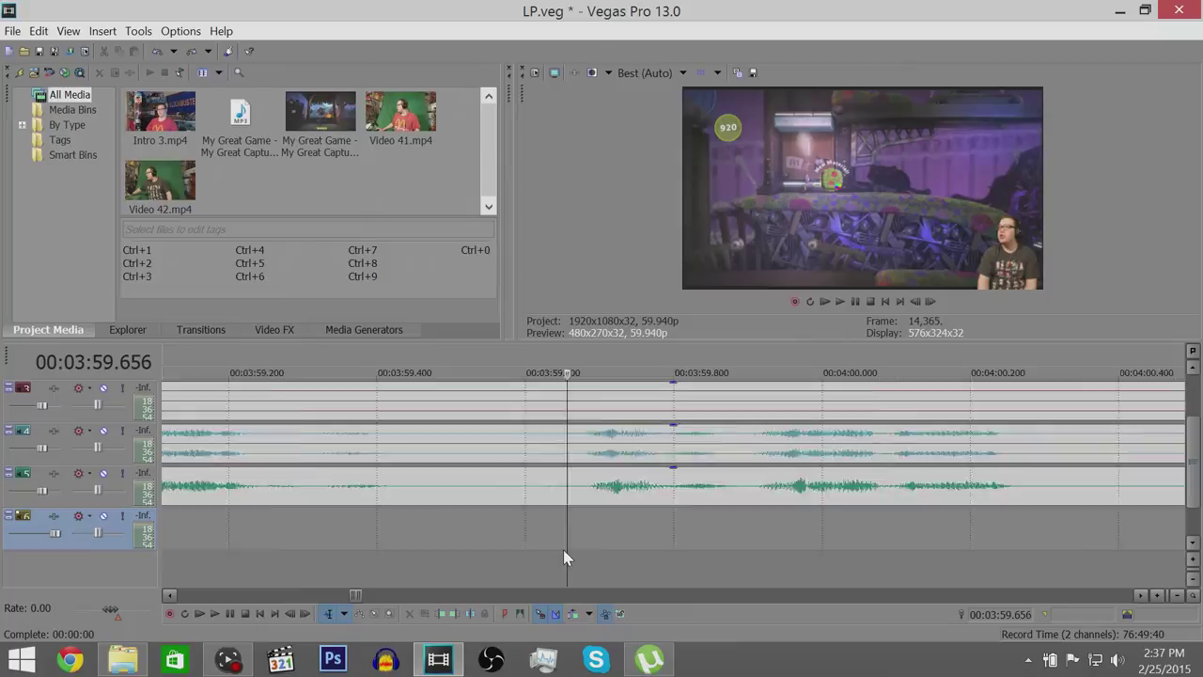
scroll(582, 552, up, 2)
click(639, 550)
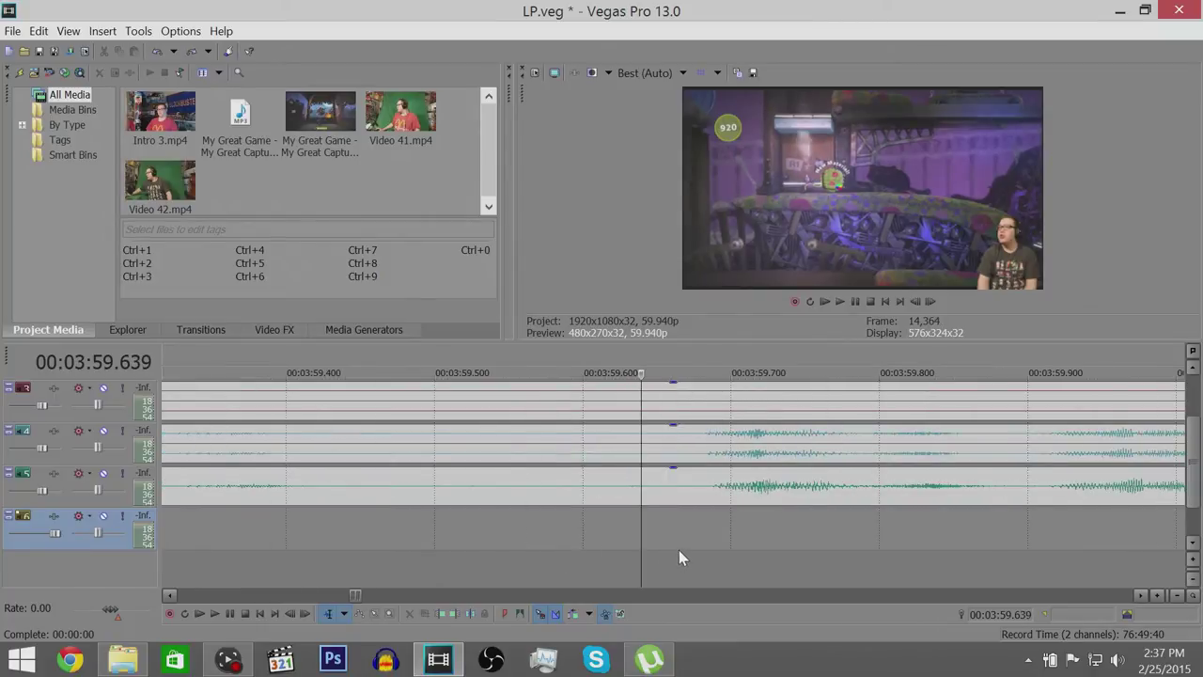
- Compare the alignment of the audio waveforms on tracks 4 and 5 between about 00:03:59 and 00:04:05
scroll(678, 551, down, 2)
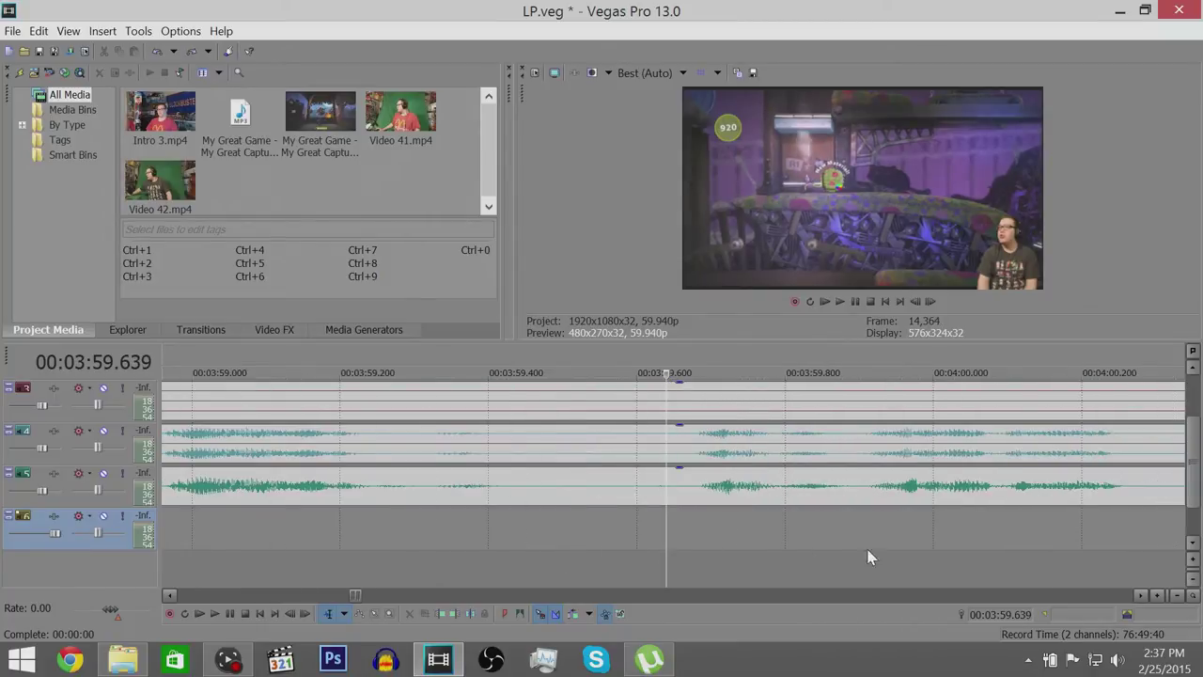
scroll(920, 551, down, 2)
click(920, 550)
key(space)
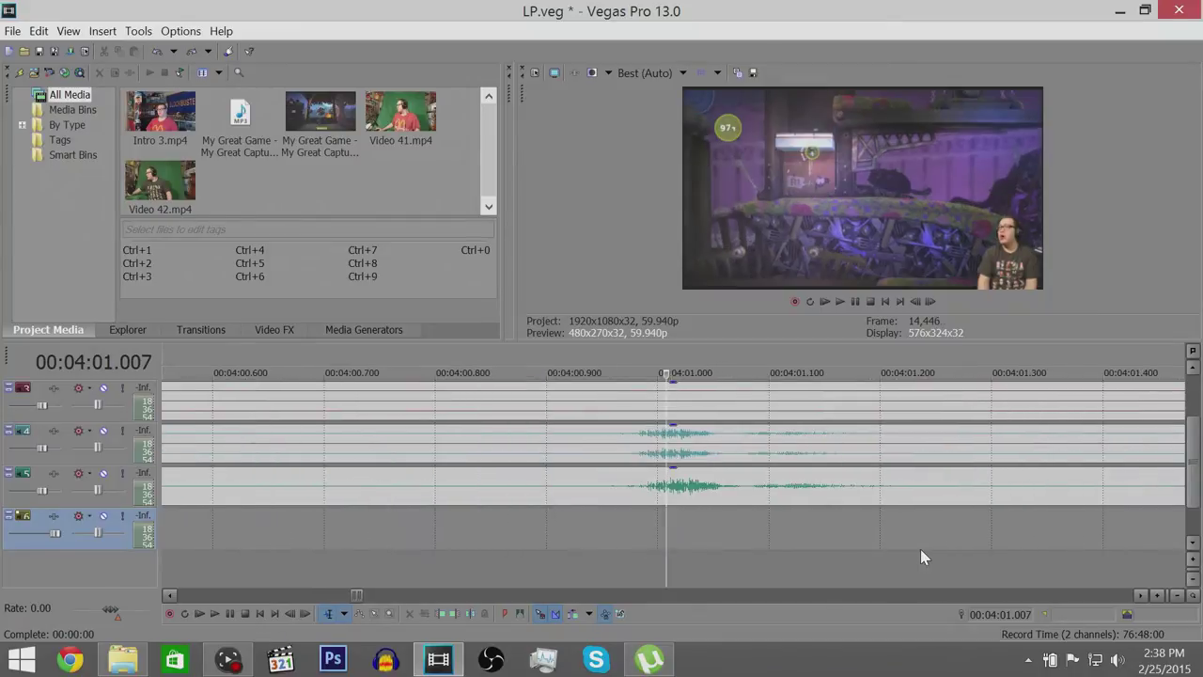
scroll(920, 551, down, 2)
scroll(879, 555, down, 3)
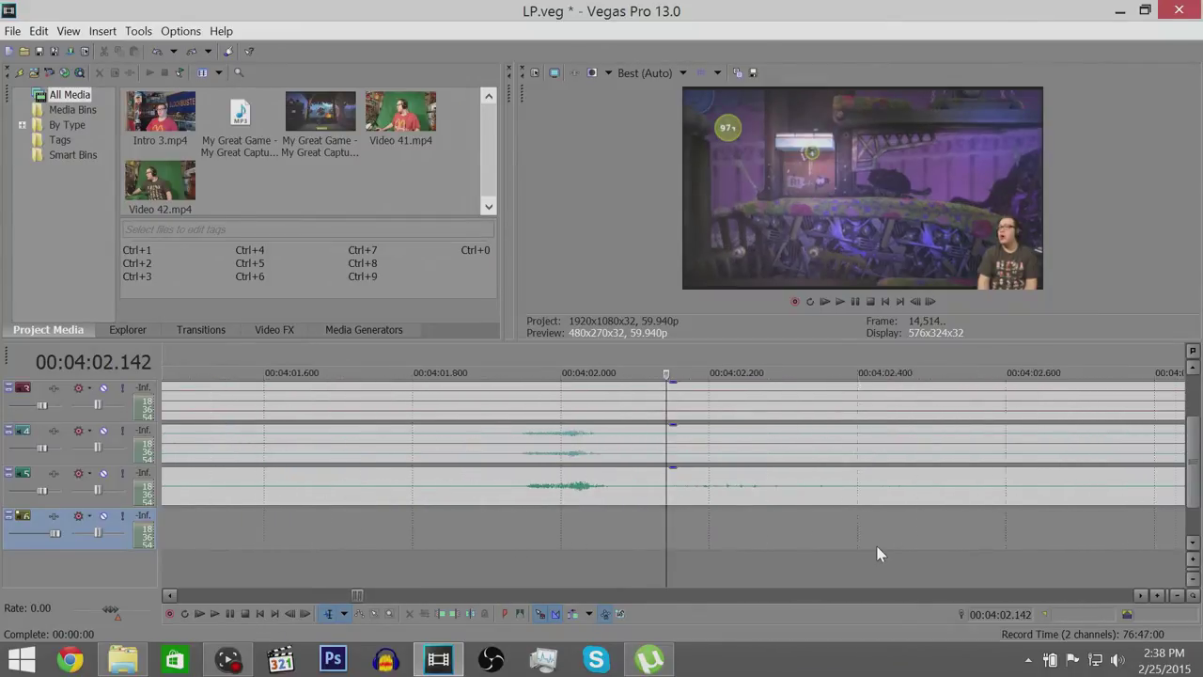
click(835, 542)
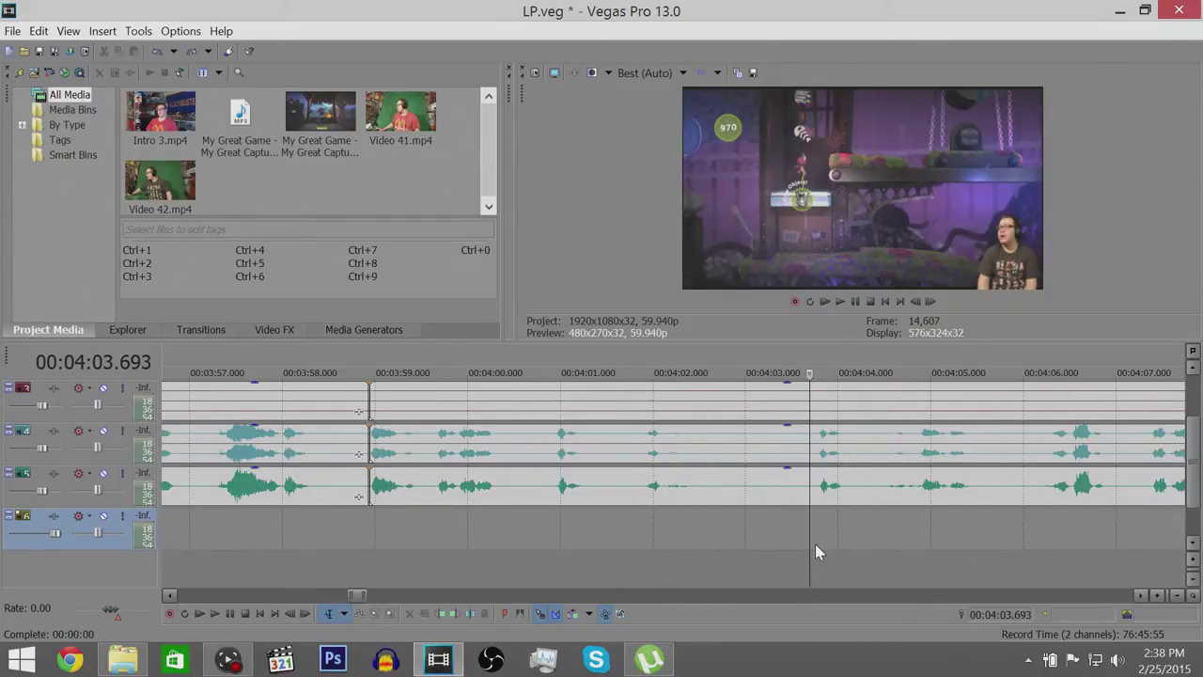
scroll(834, 542, up, 3)
click(753, 560)
scroll(752, 560, up, 1)
scroll(753, 560, up, 1)
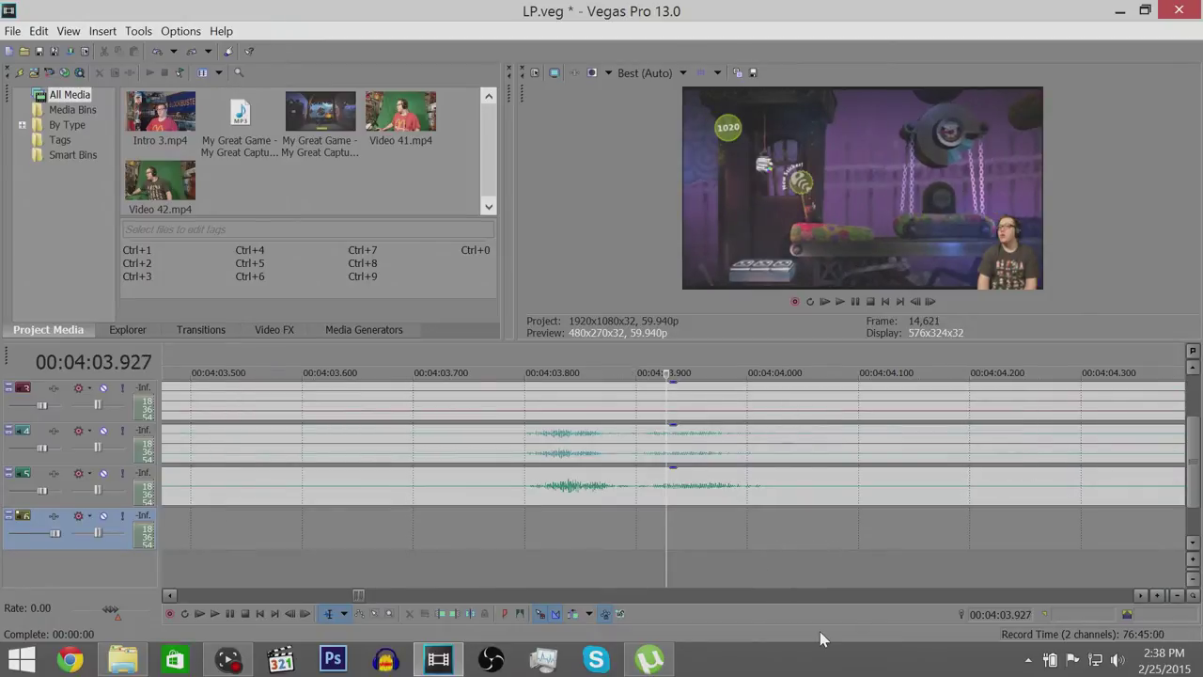
scroll(824, 570, down, 5)
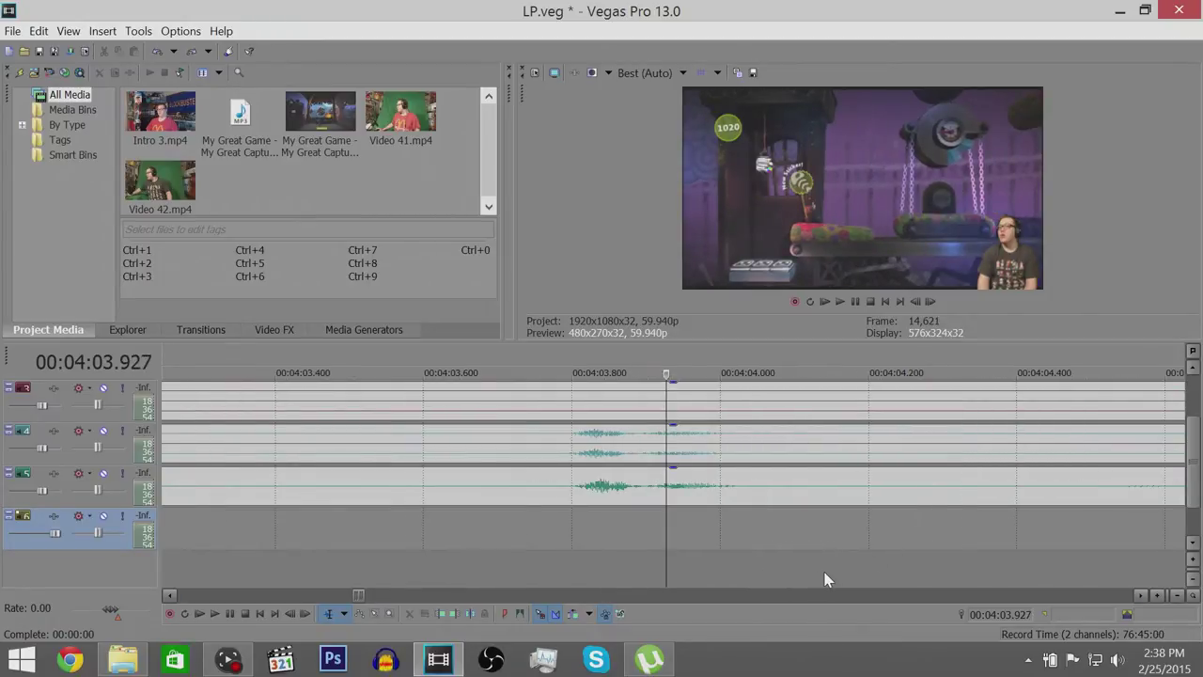
click(806, 562)
scroll(806, 559, down, 2)
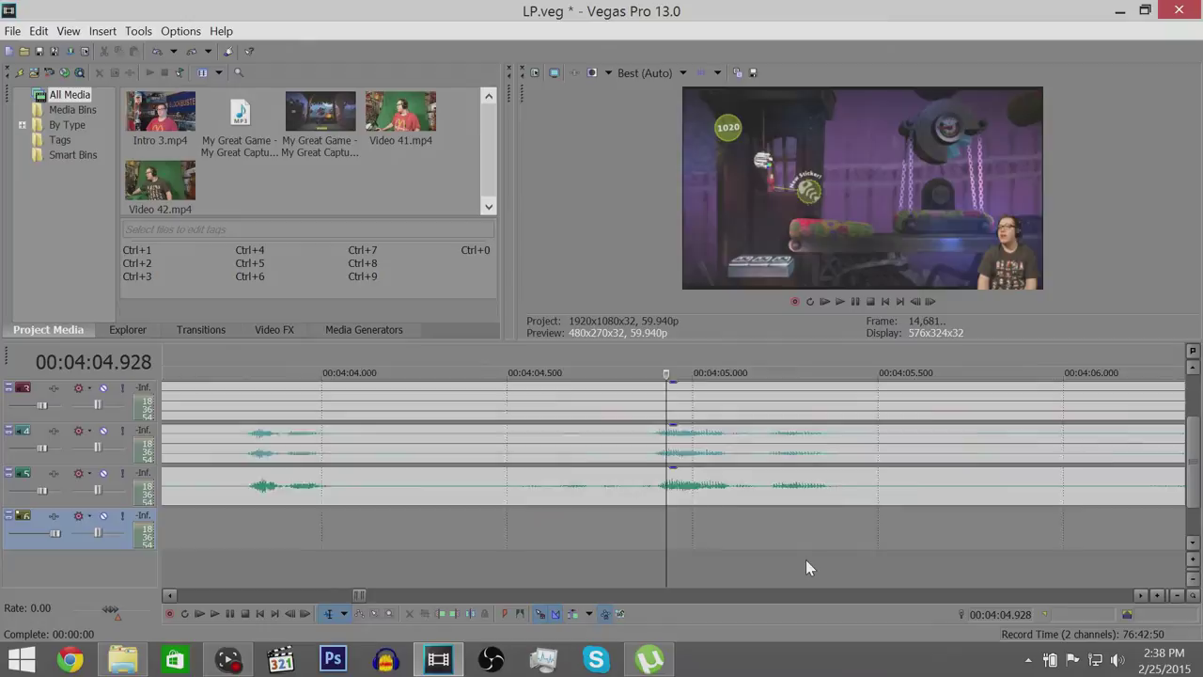
- Check whether the track 5 audio still lines up with track 4 between about 00:04:05 and 00:04:11
click(777, 544)
scroll(778, 543, up, 3)
scroll(778, 543, down, 2)
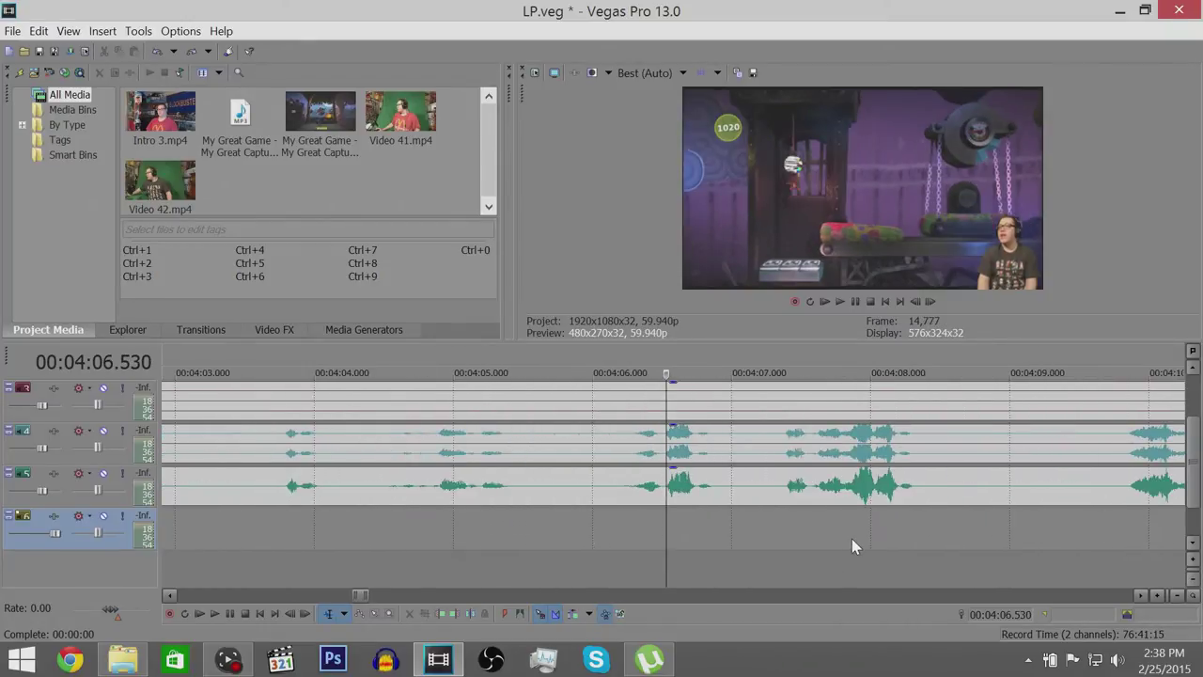
click(835, 544)
scroll(835, 544, up, 2)
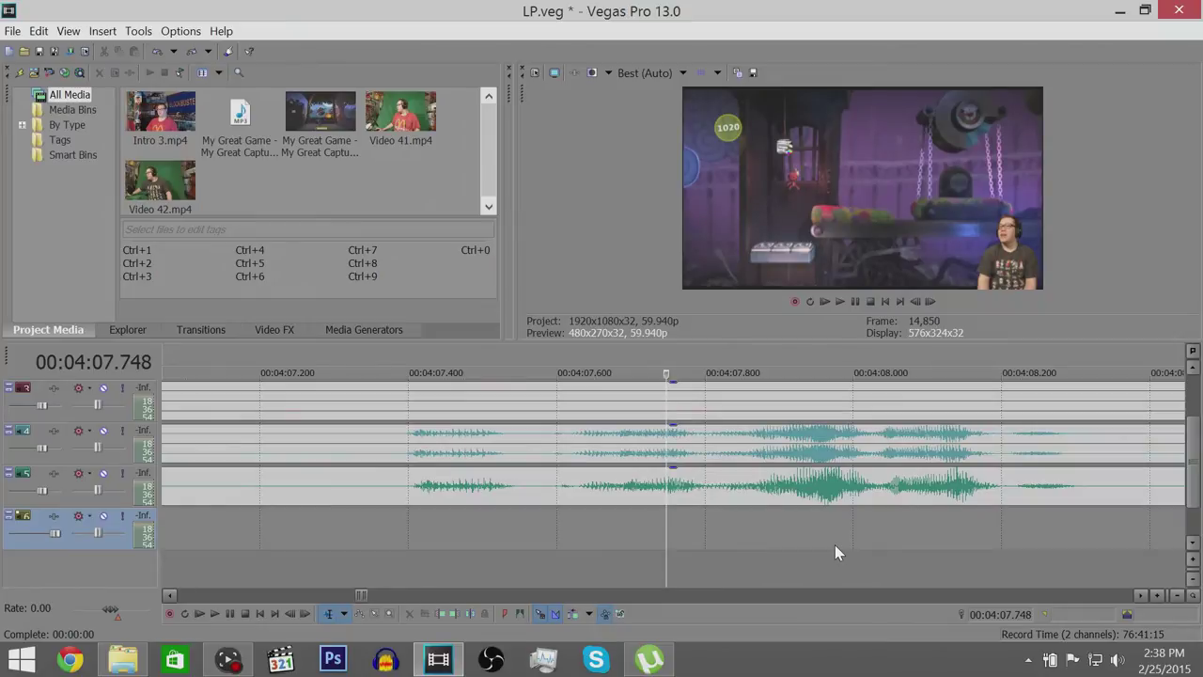
scroll(846, 554, down, 2)
click(870, 553)
scroll(869, 554, up, 2)
scroll(871, 554, down, 2)
scroll(982, 561, down, 1)
click(766, 564)
scroll(766, 564, up, 3)
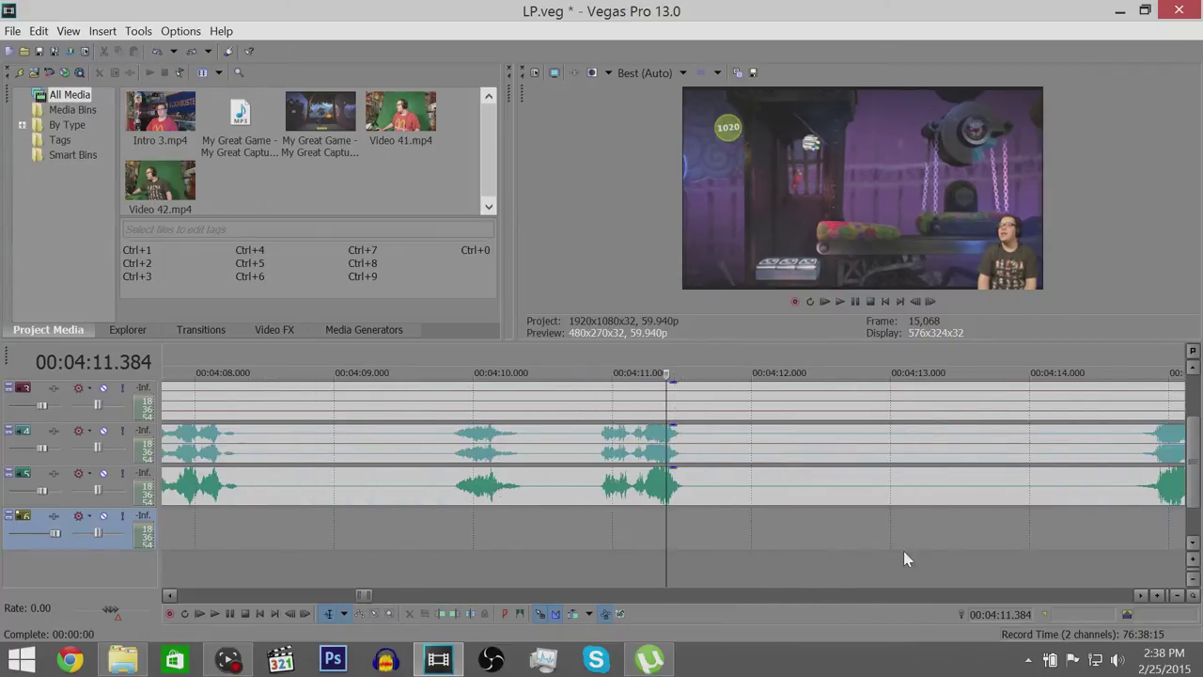
scroll(903, 556, down, 3)
- Split the events at 00:04:14.755, before the next spoken passage, and shift the following track 5 audio event 0.017 s earlier
click(853, 562)
scroll(846, 565, up, 5)
click(538, 574)
scroll(592, 564, up, 4)
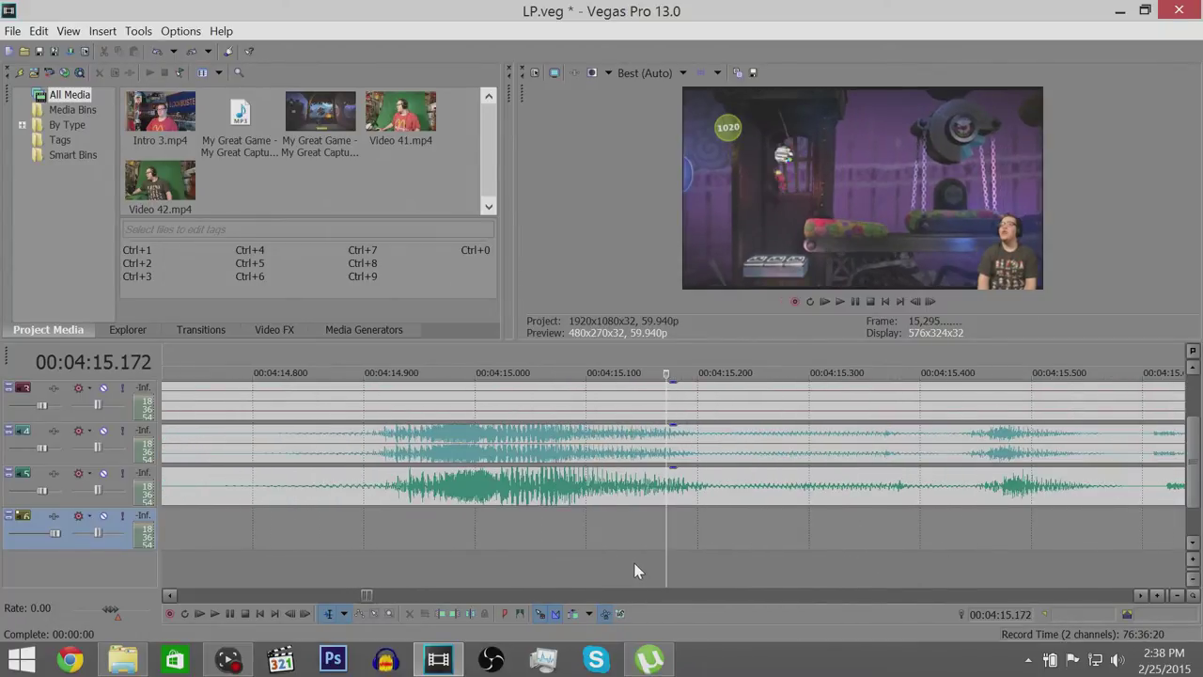
click(203, 551)
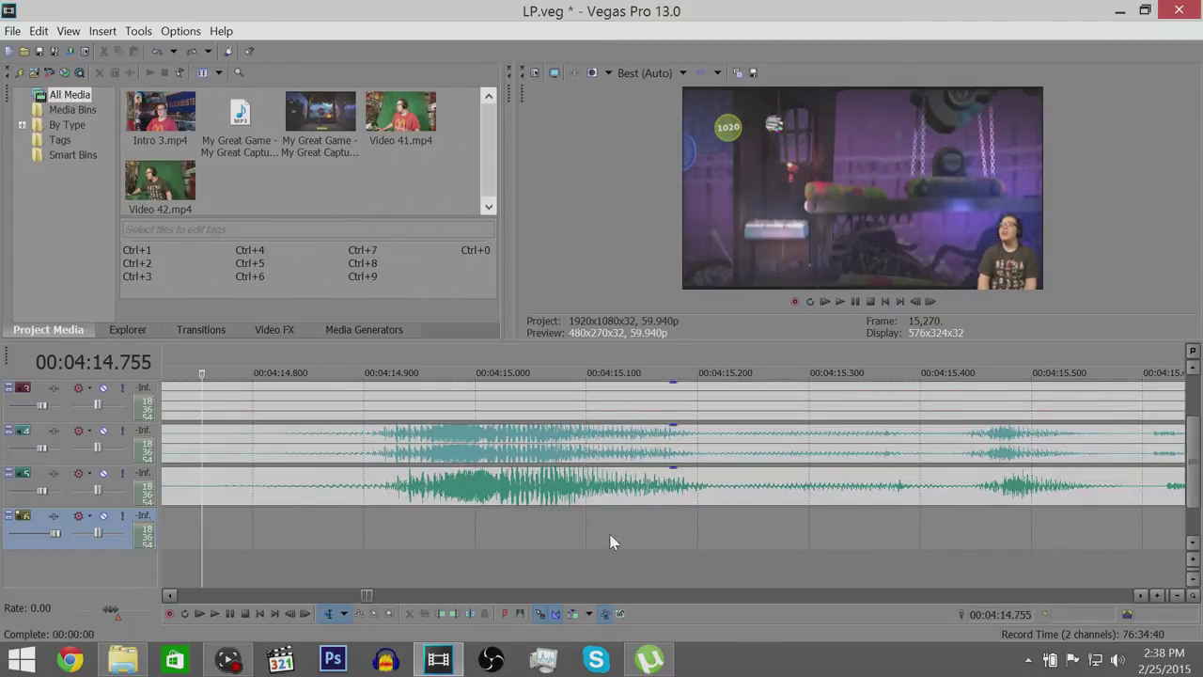
key(s)
click(926, 486)
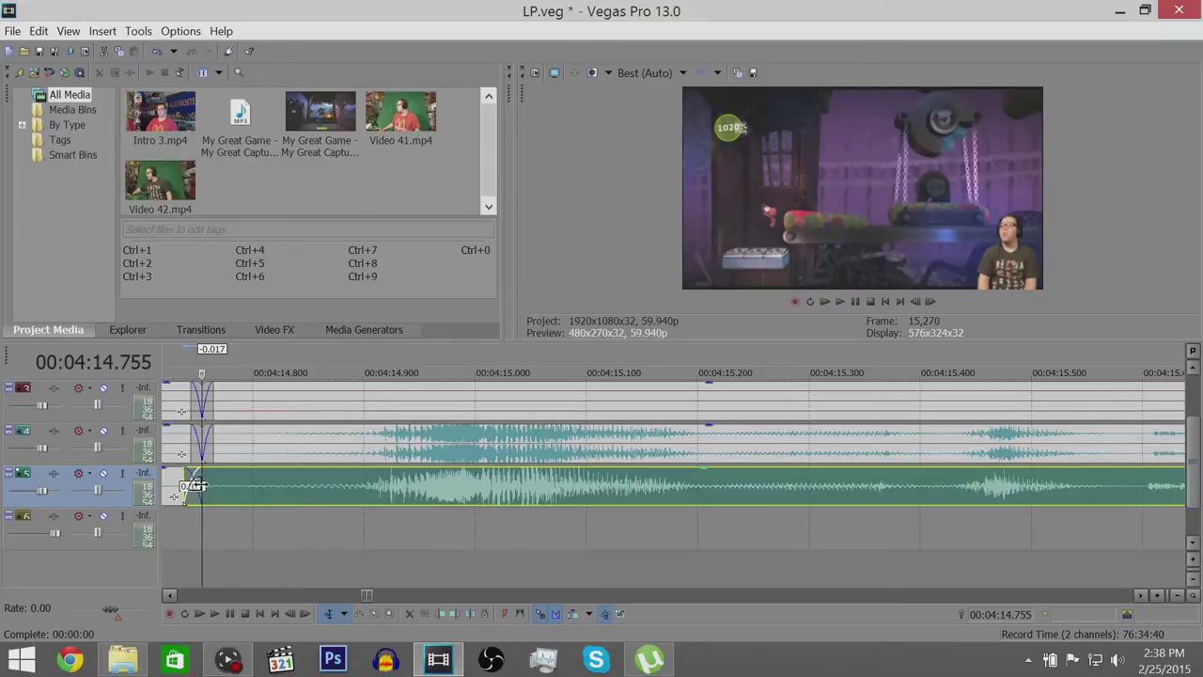
- Examine the sync of the track 4 and 5 waveforms further along, around 00:05:45 and 00:12:36
scroll(623, 555, down, 10)
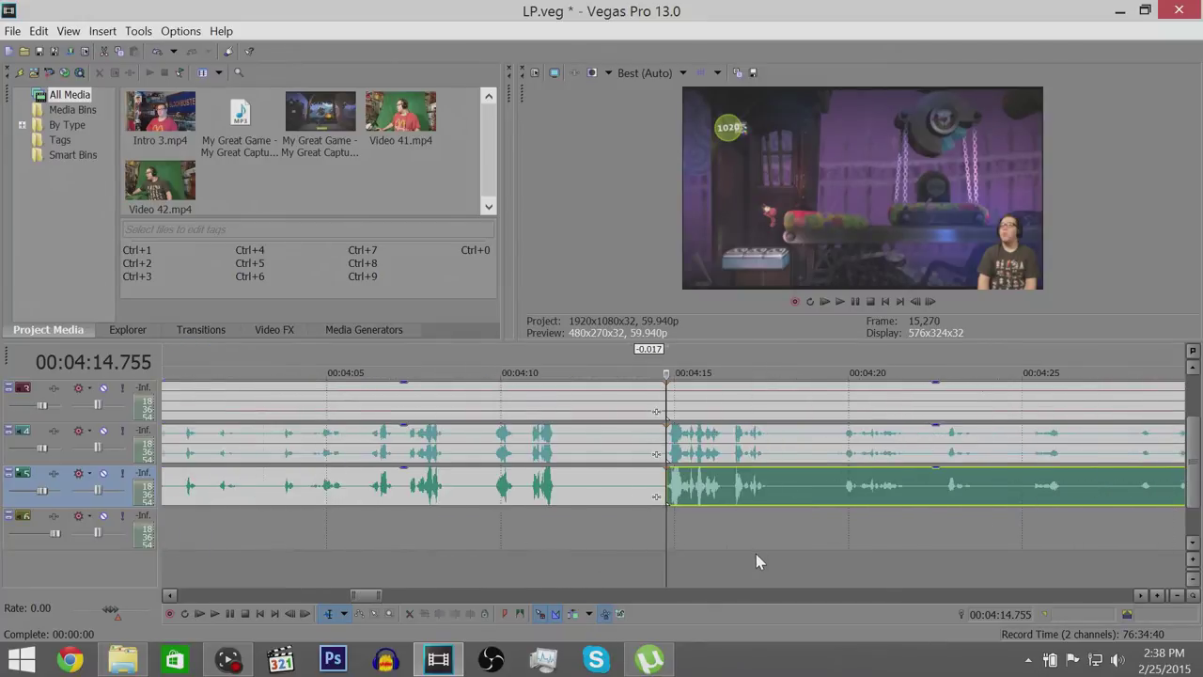
scroll(880, 574, down, 3)
click(866, 549)
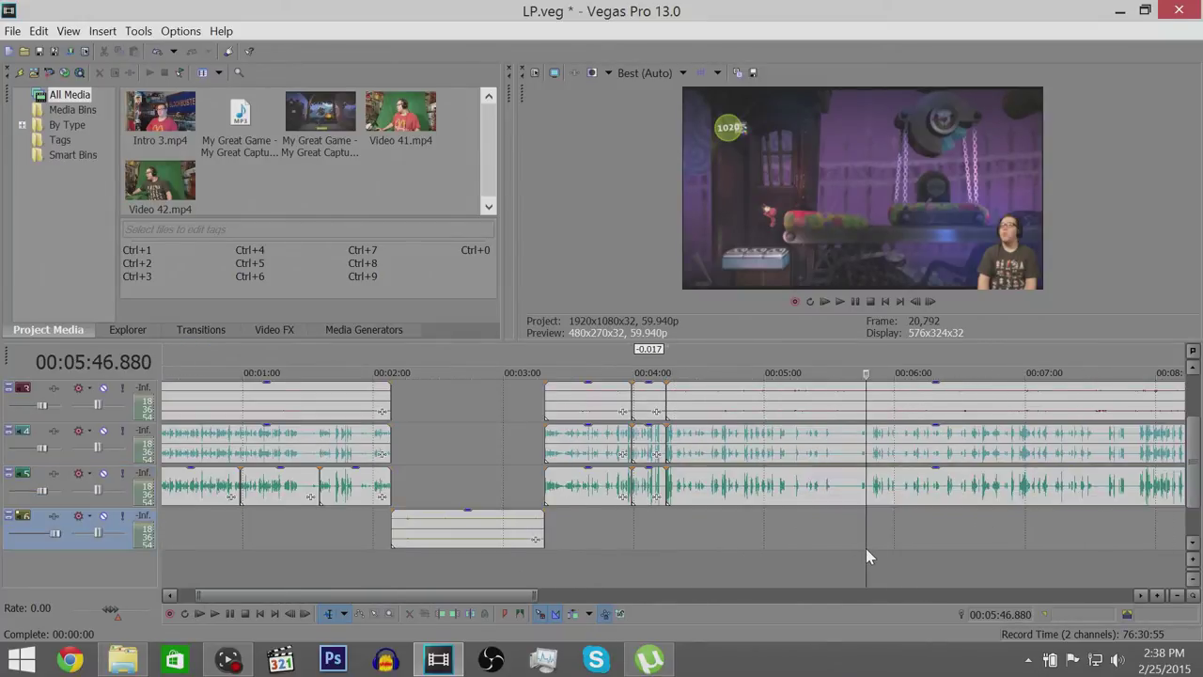
scroll(865, 551, up, 8)
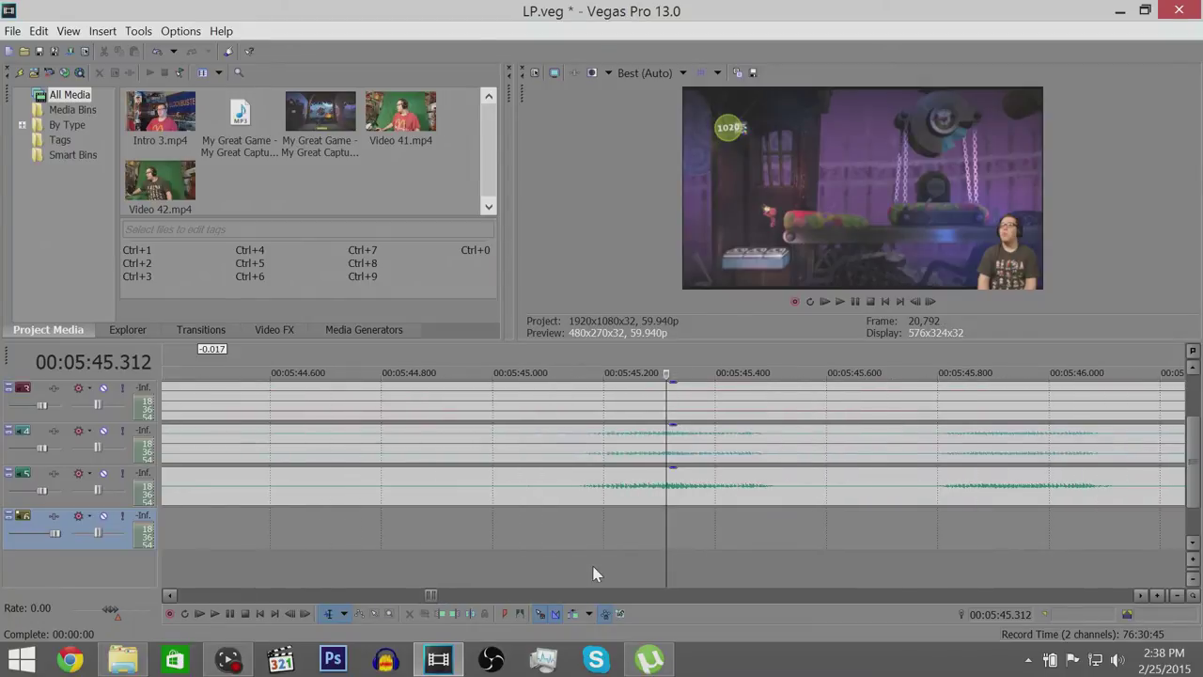
scroll(921, 569, down, 10)
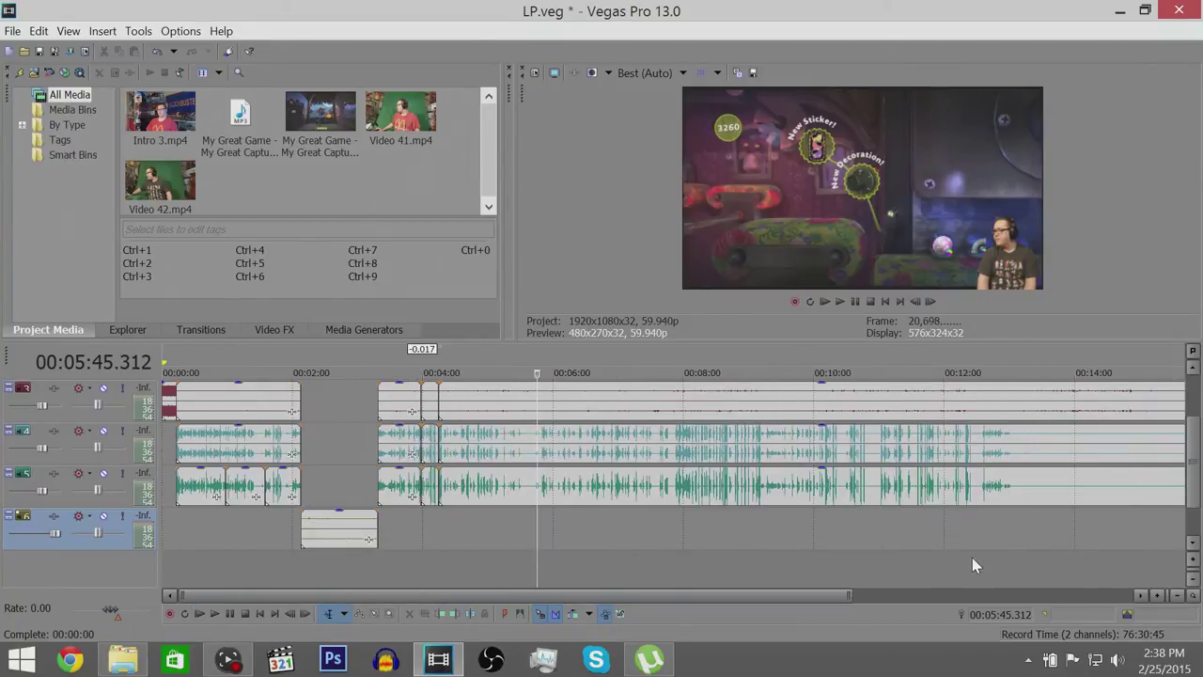
click(1019, 555)
click(1002, 556)
scroll(1002, 556, up, 8)
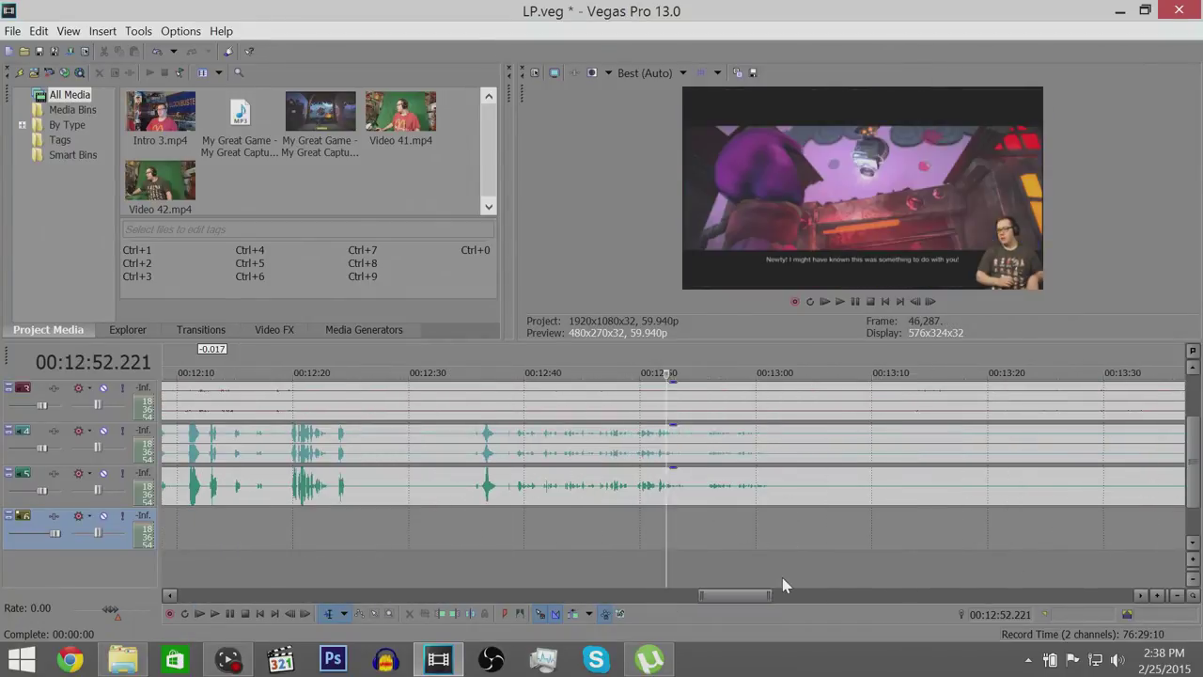
click(484, 553)
scroll(771, 581, up, 8)
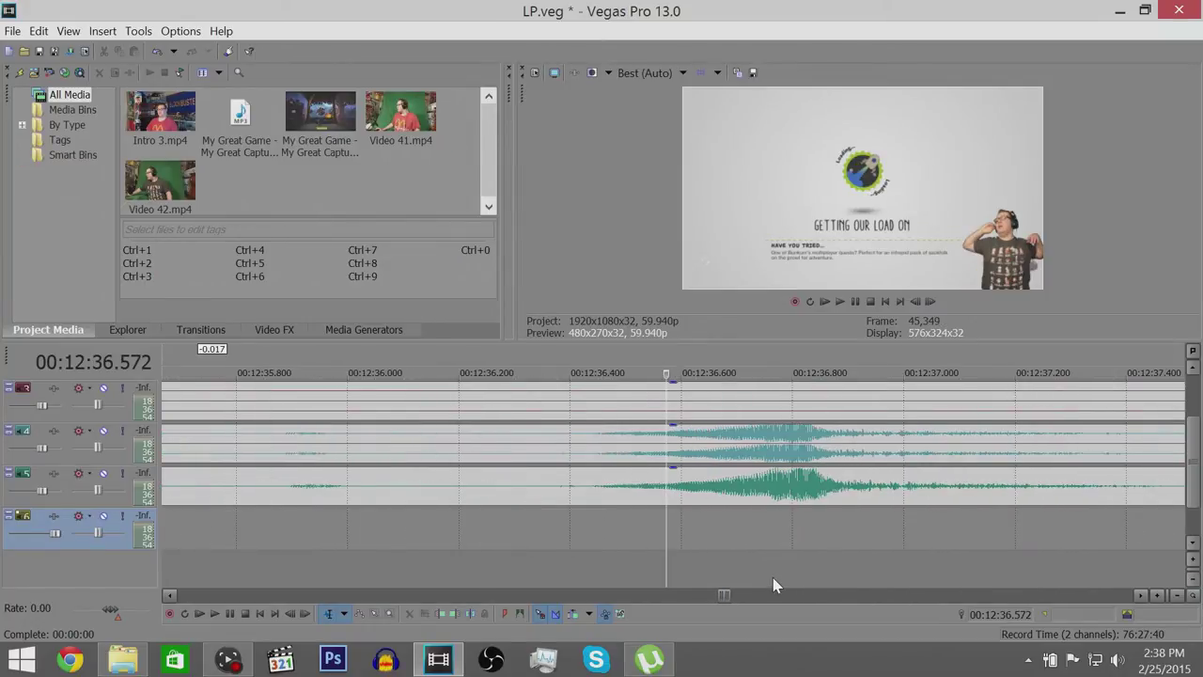
- Look through the timeline from 00:12:36 to about 00:13:09 to find where the spoken audio ends
scroll(973, 580, down, 4)
scroll(968, 577, down, 6)
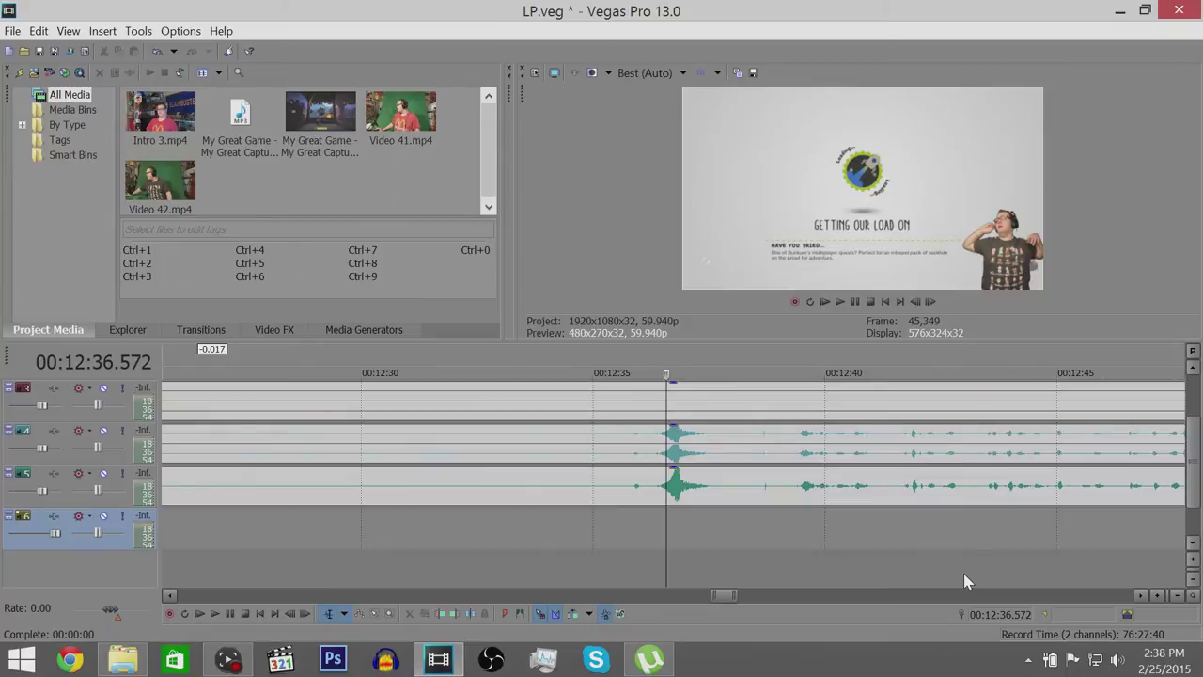
click(864, 570)
scroll(864, 570, up, 8)
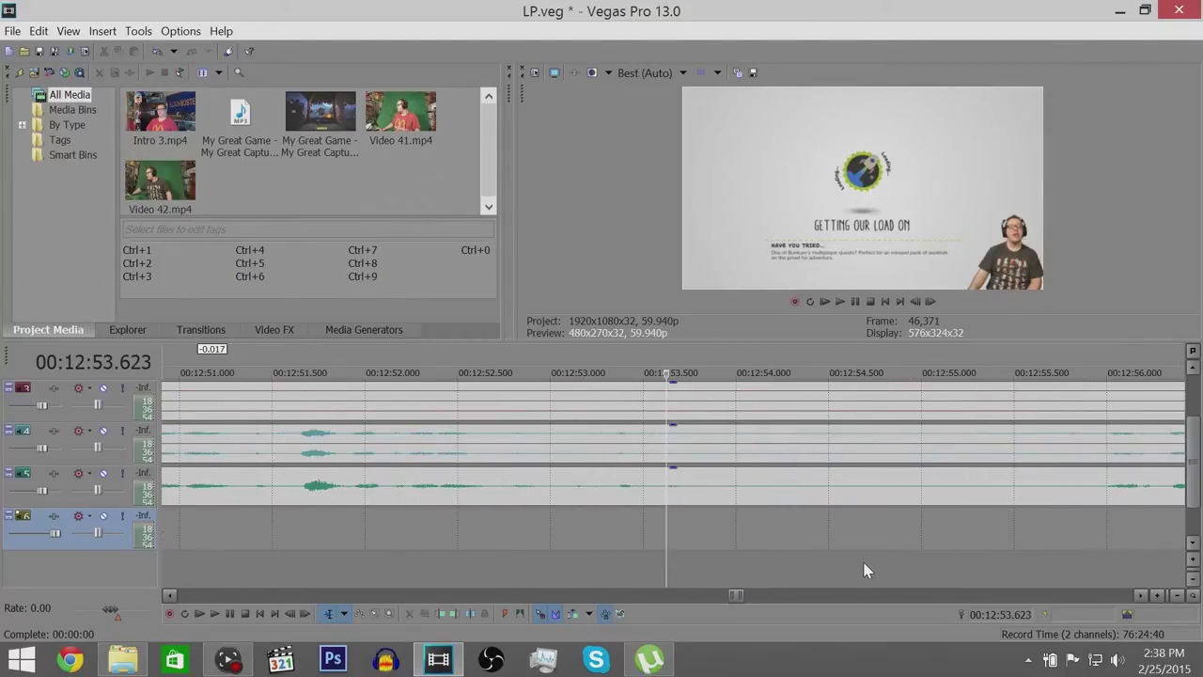
scroll(864, 570, down, 4)
click(815, 558)
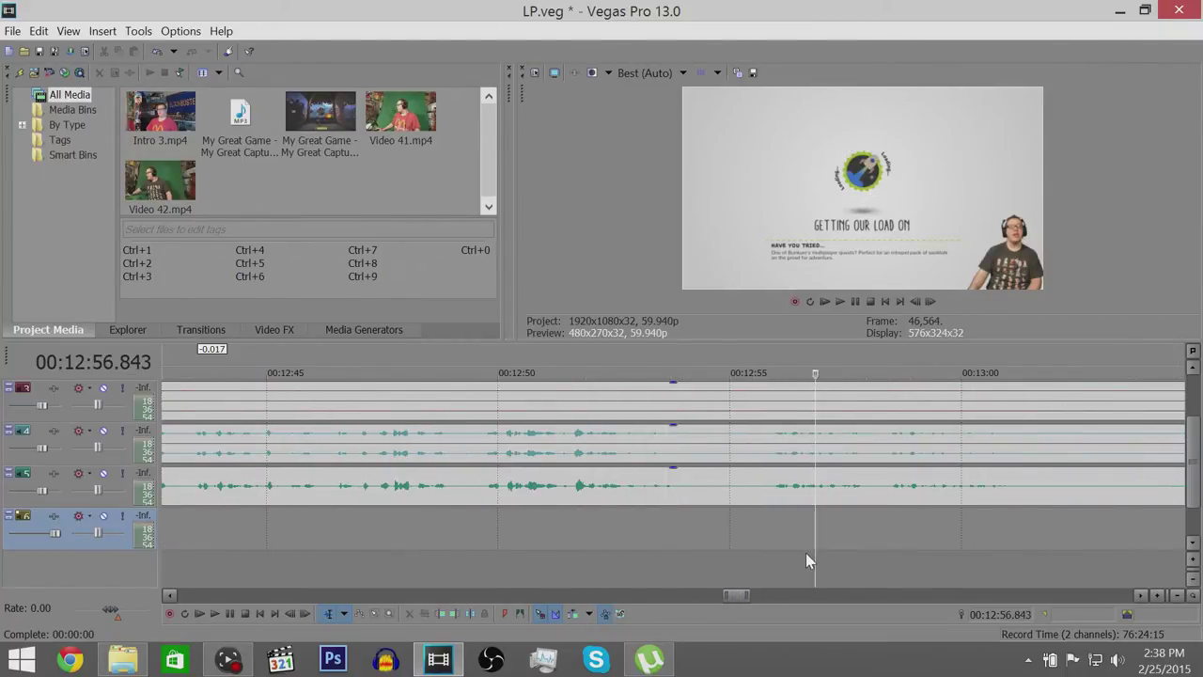
click(804, 560)
scroll(805, 560, up, 5)
scroll(759, 545, down, 7)
click(838, 545)
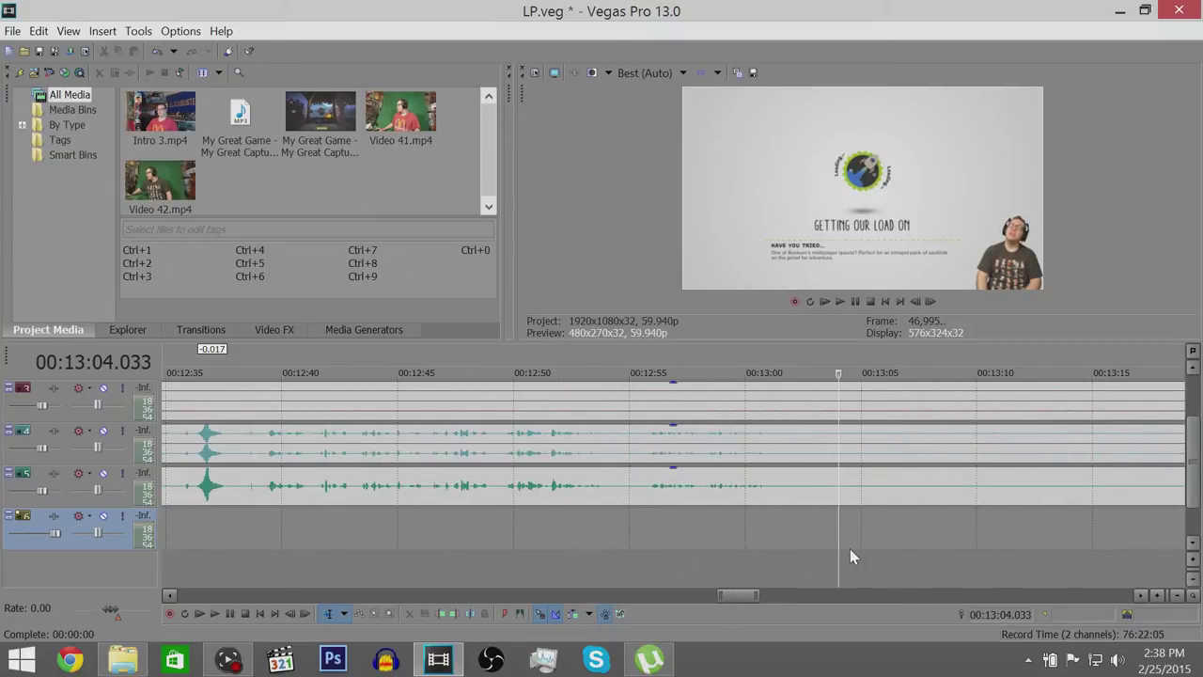
click(862, 555)
click(934, 561)
click(967, 561)
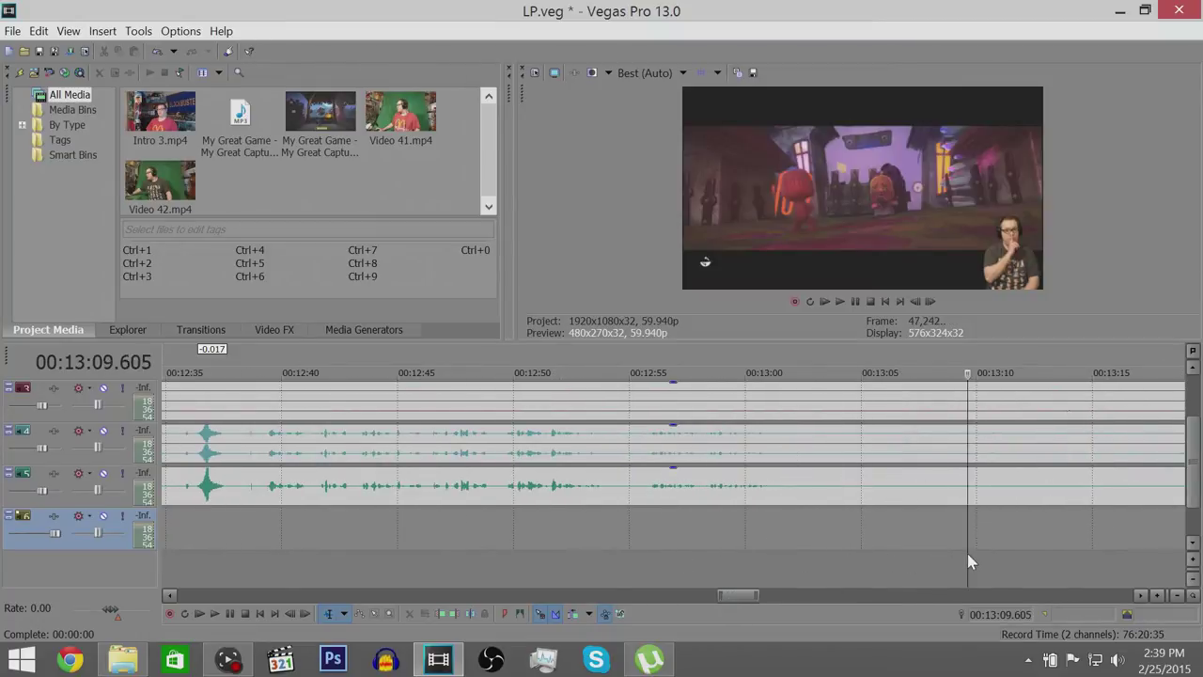
click(849, 561)
click(927, 564)
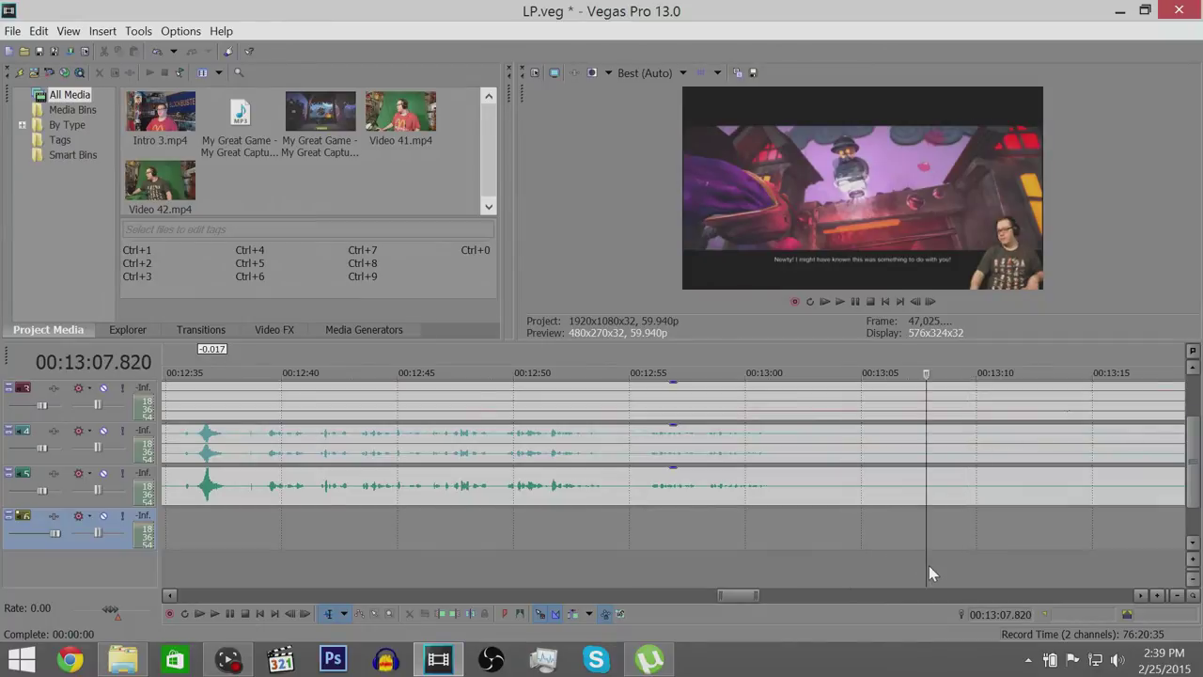
- Split the video and audio events at 00:13:01.197, just after the end of the spoken audio
scroll(935, 573, up, 3)
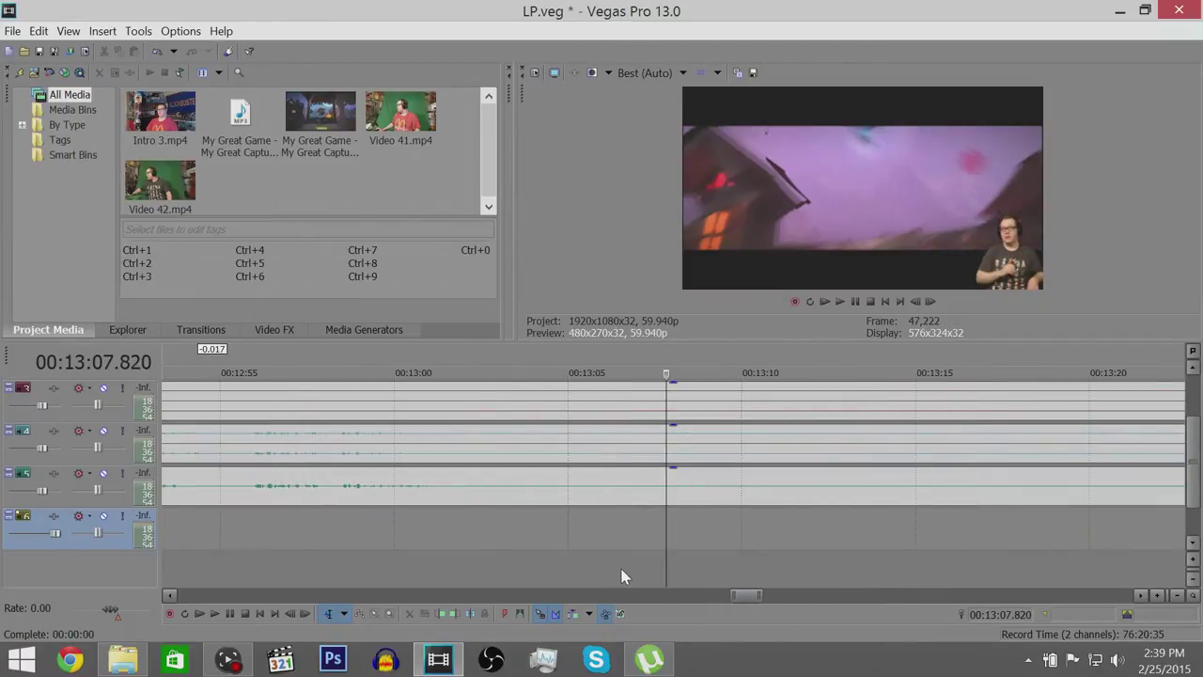
click(487, 550)
scroll(619, 542, up, 3)
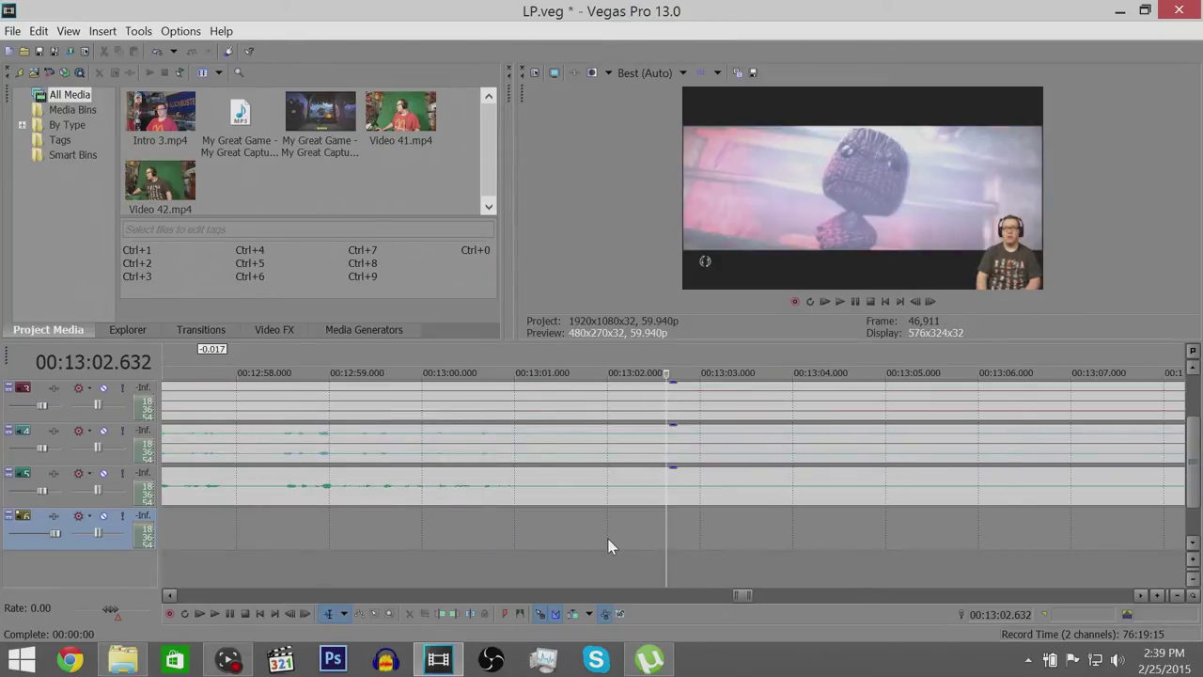
click(610, 540)
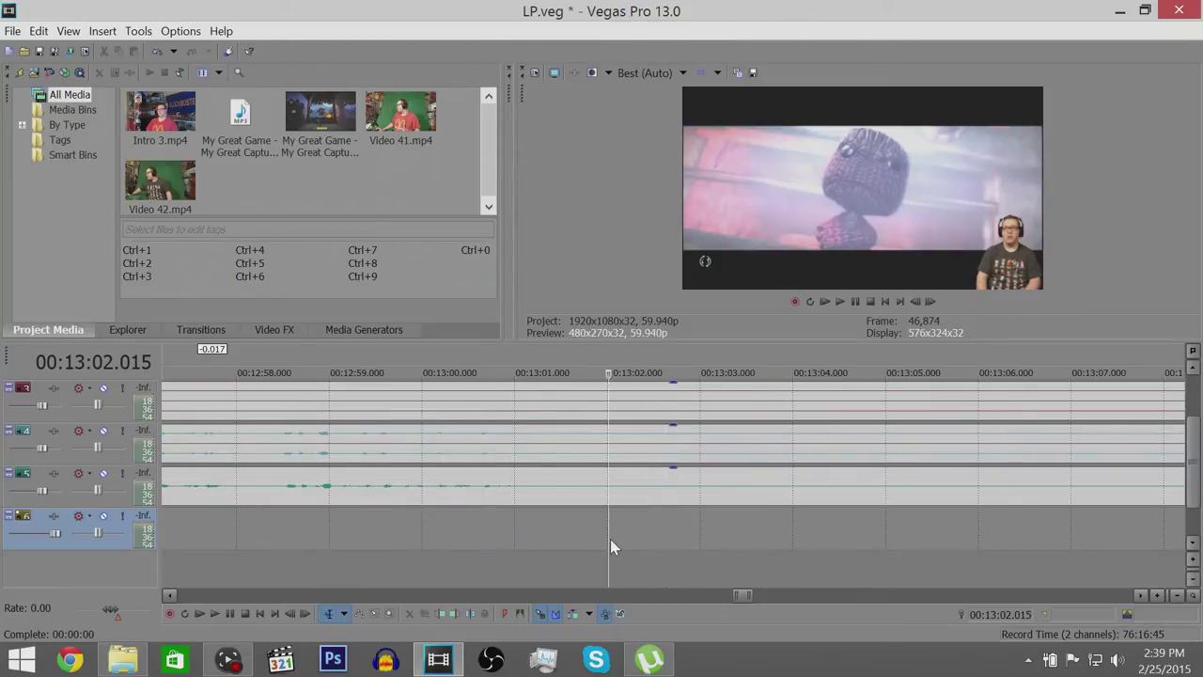
scroll(619, 543, up, 2)
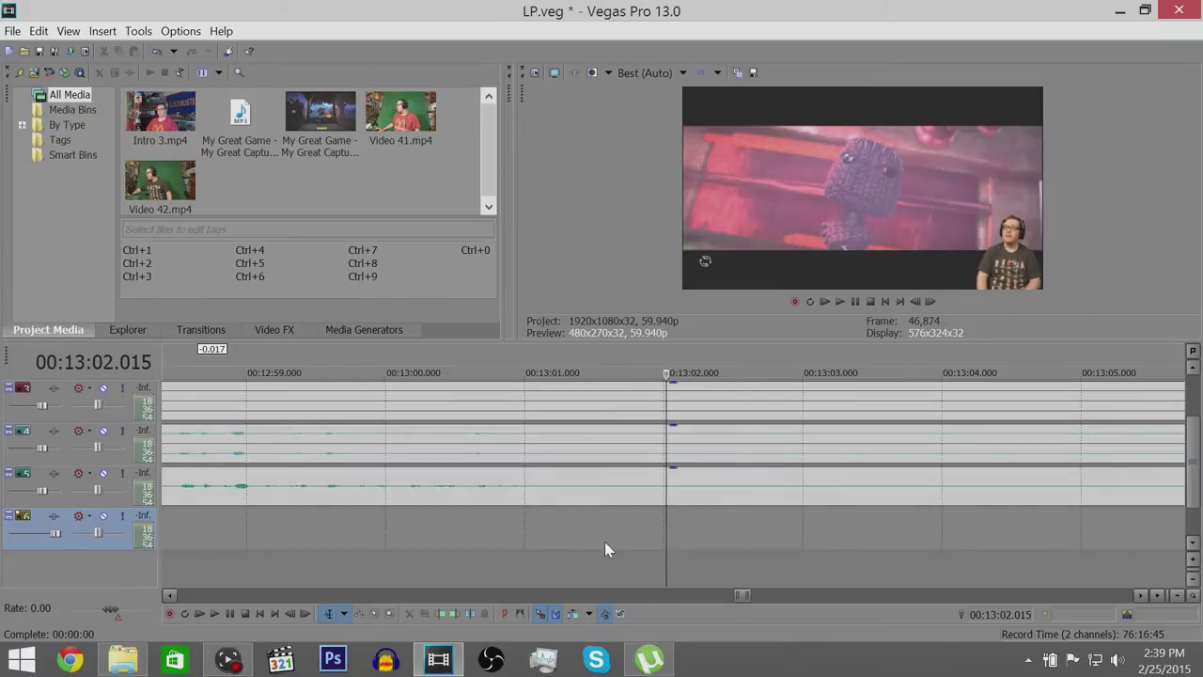
click(525, 541)
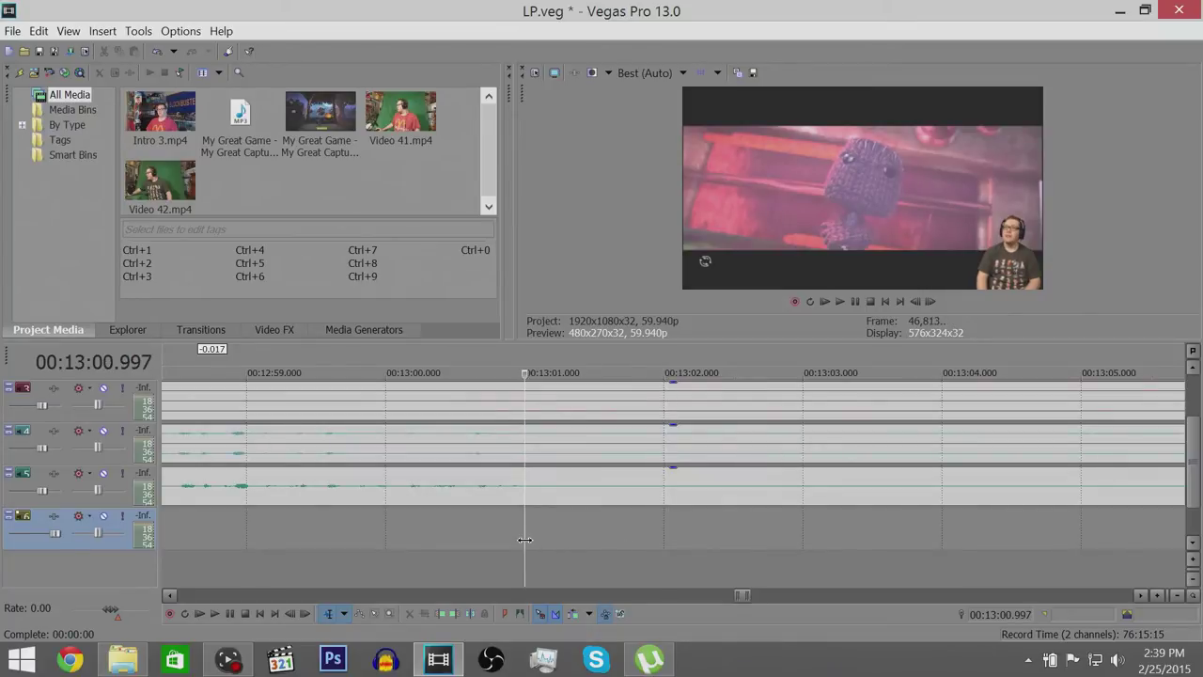
scroll(543, 540, up, 2)
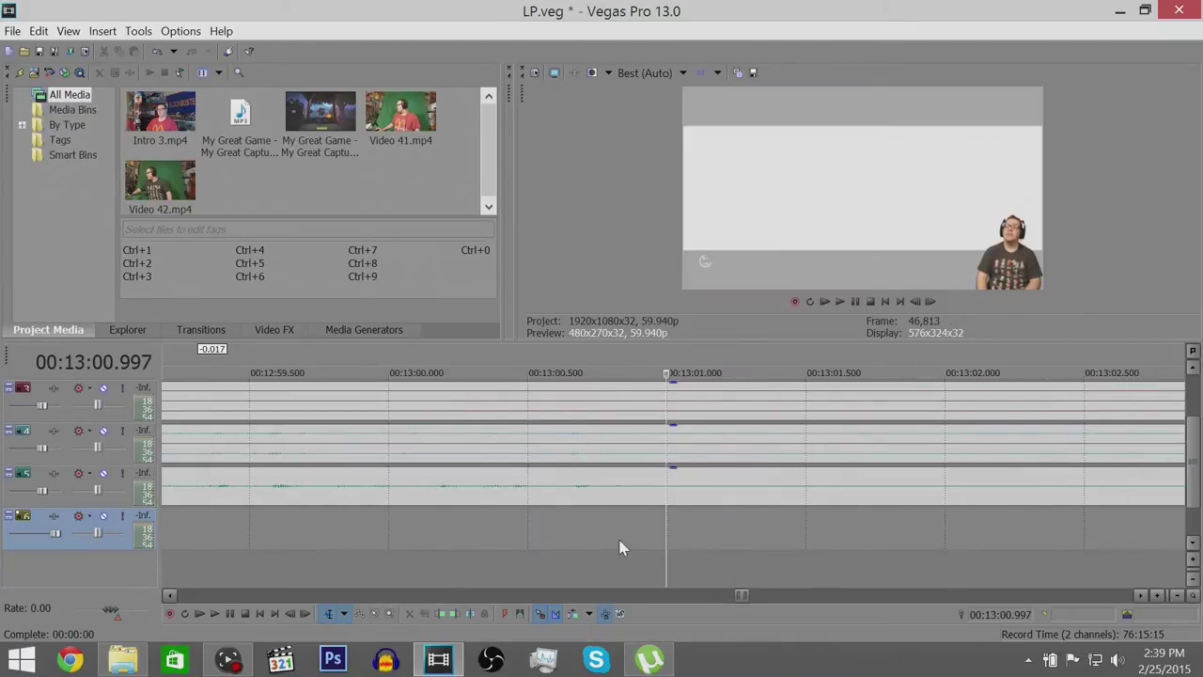
scroll(741, 538, up, 2)
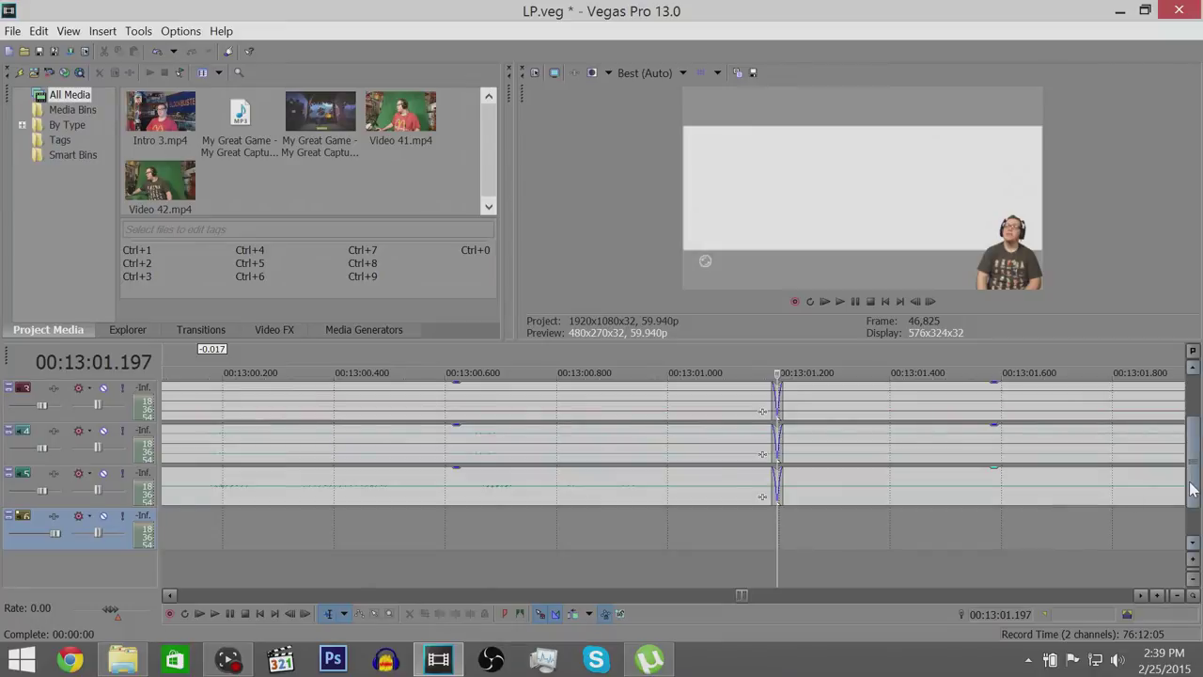
- Add a 0.184-second fade-out to the end of the track 1 video event at the 00:13:01.197 cut
drag(1193, 479, 1194, 437)
drag(775, 385, 677, 406)
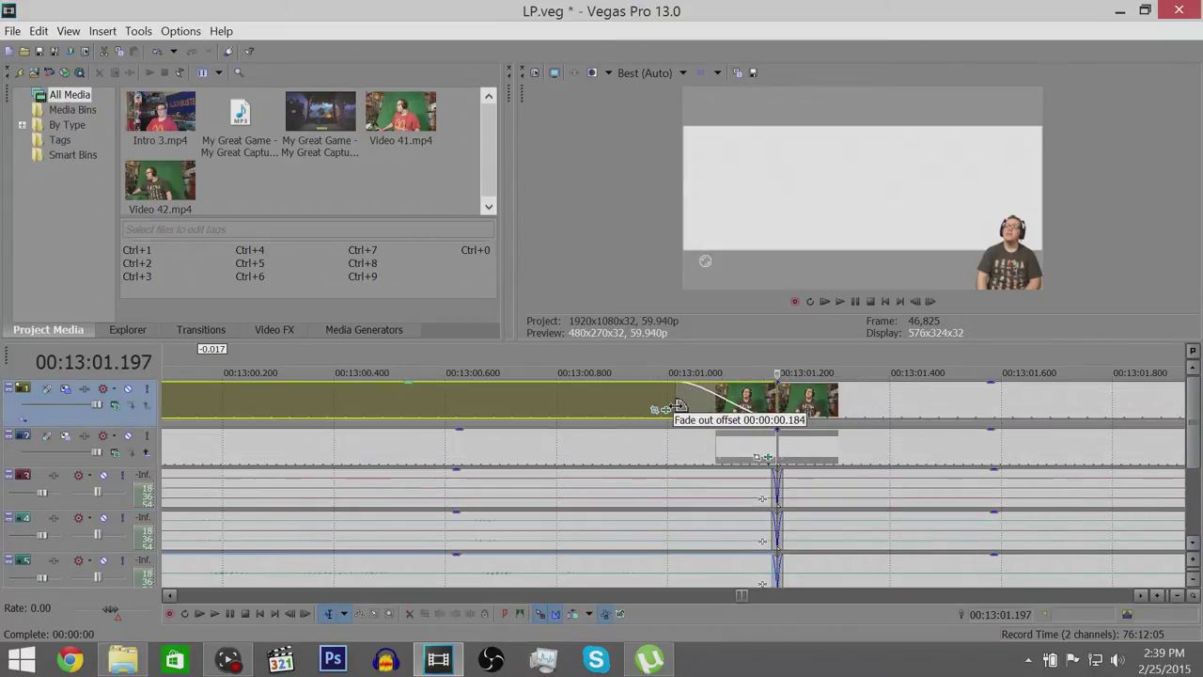
right_click(691, 402)
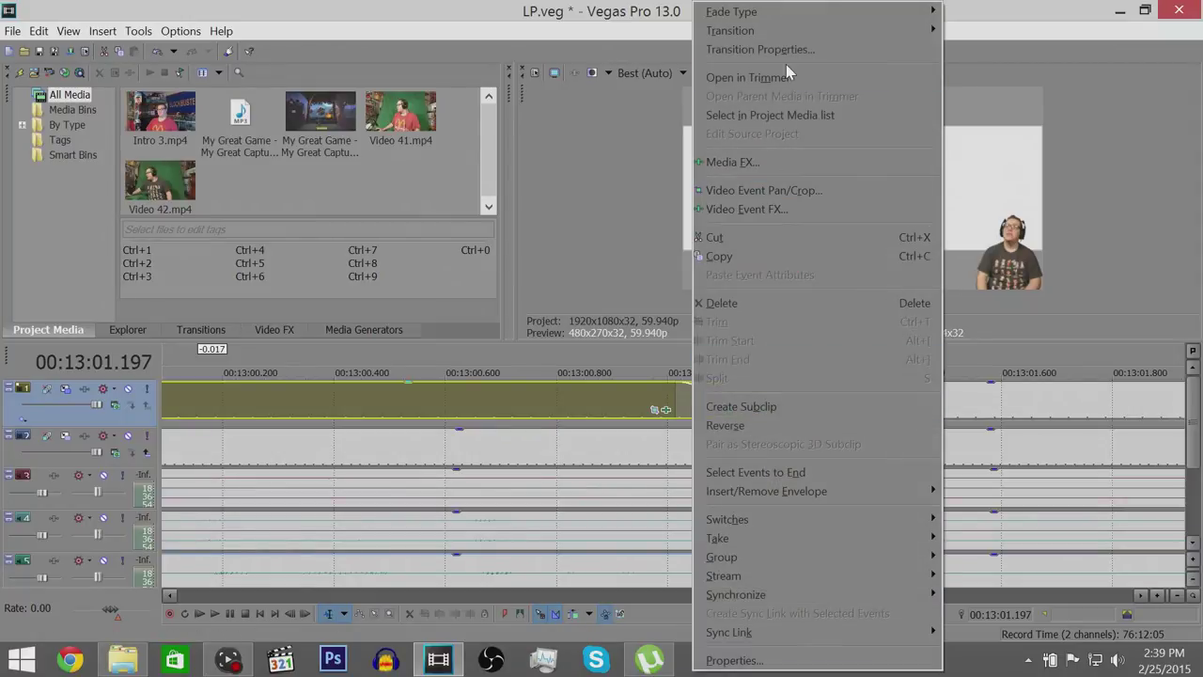
click(676, 387)
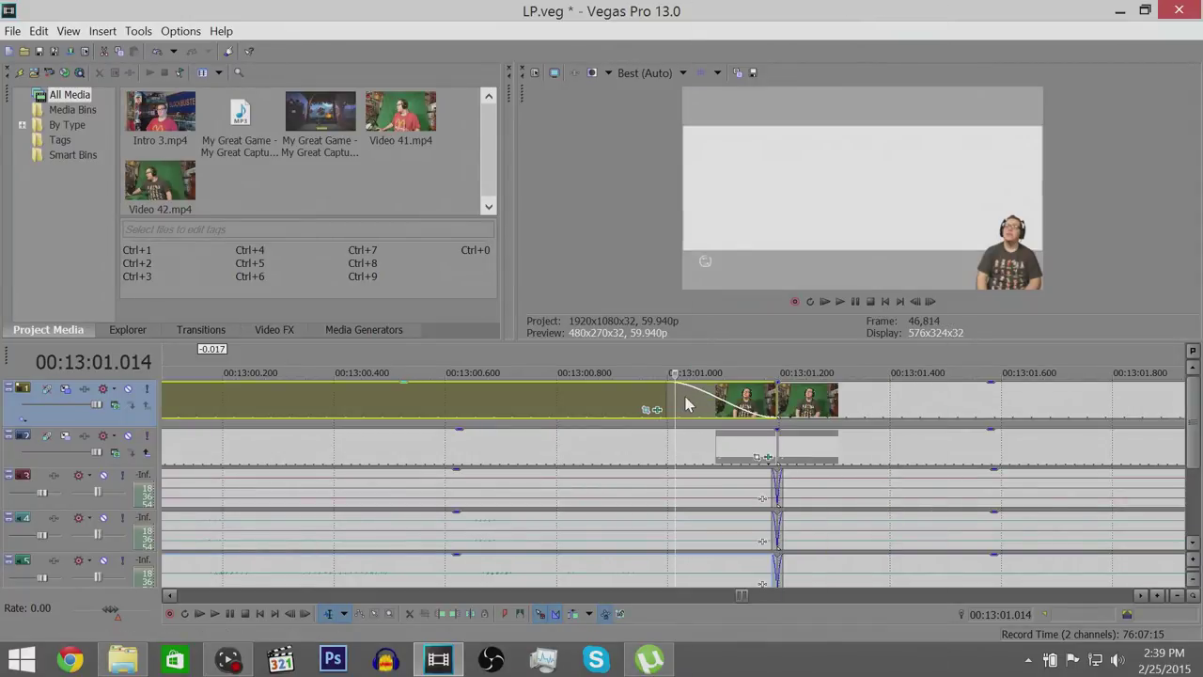
- Apply the BCC Damaged TV Dissolve transition with default settings to the fade-out of the track 1 event
right_click(686, 404)
click(775, 49)
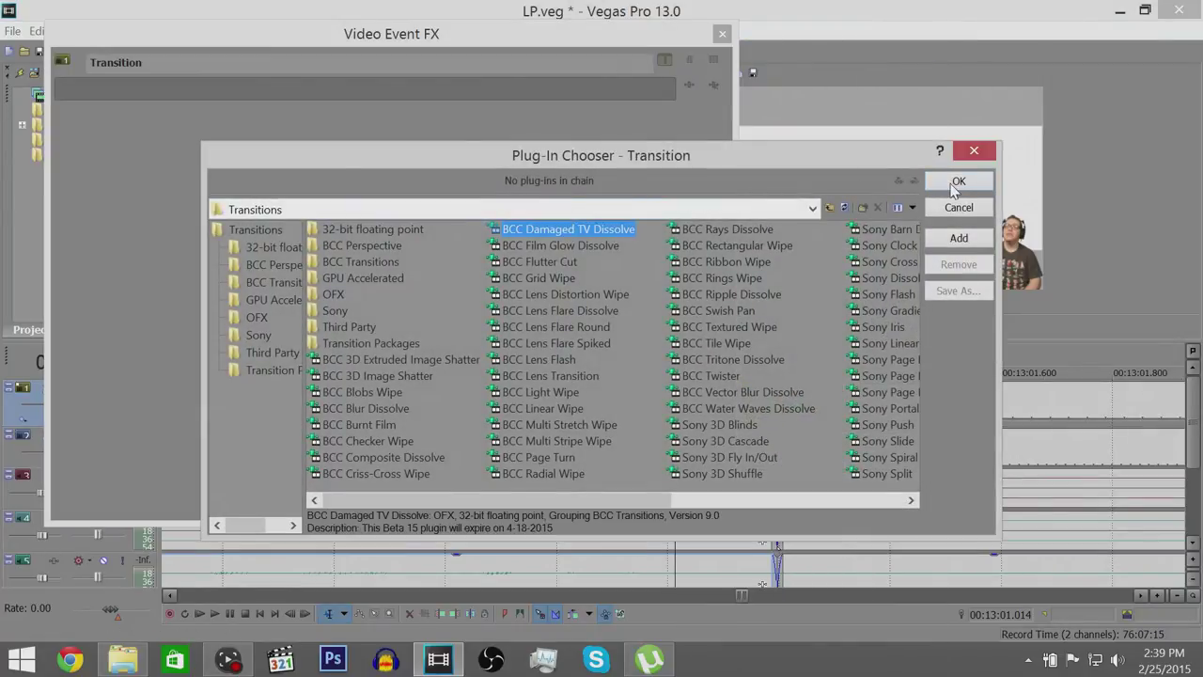
click(954, 188)
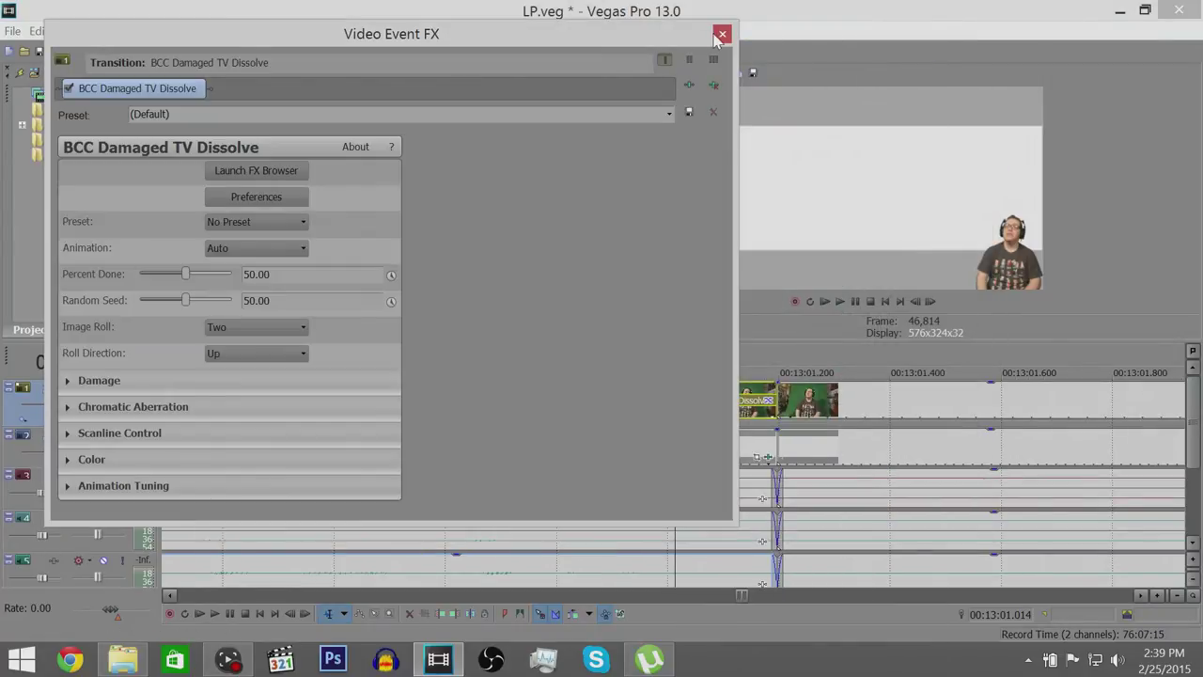
click(722, 34)
- Split the video and audio events at 00:16:15.191, just before the spoken audio resumes
scroll(935, 529, down, 10)
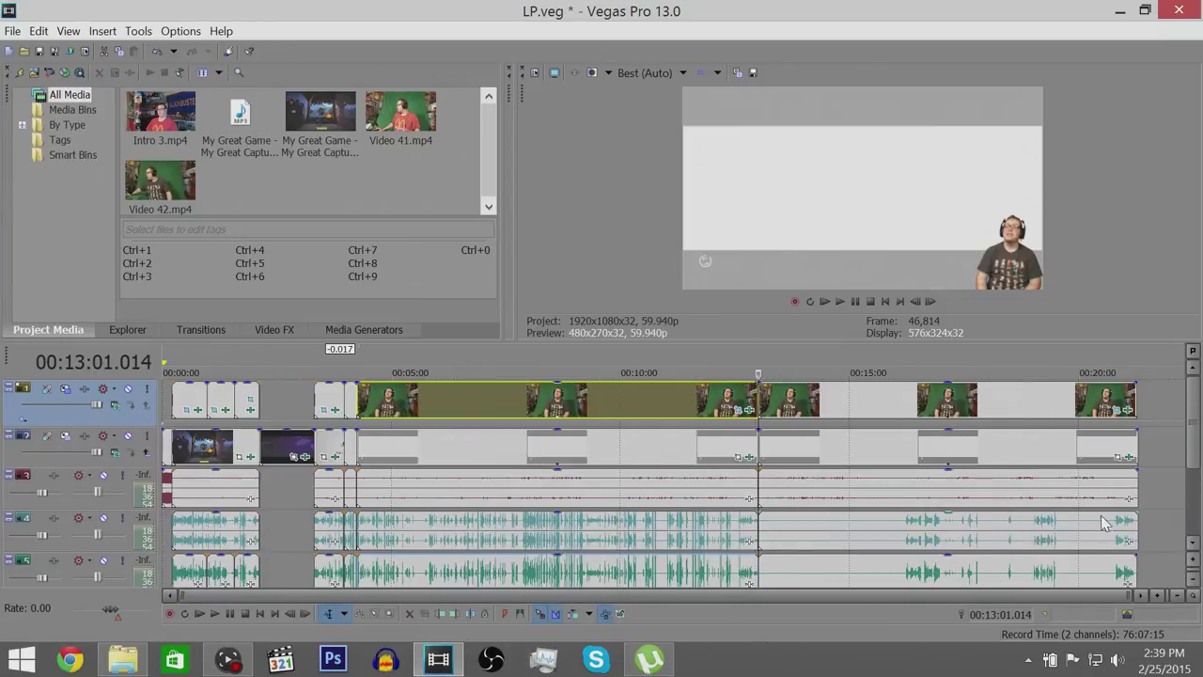
click(906, 581)
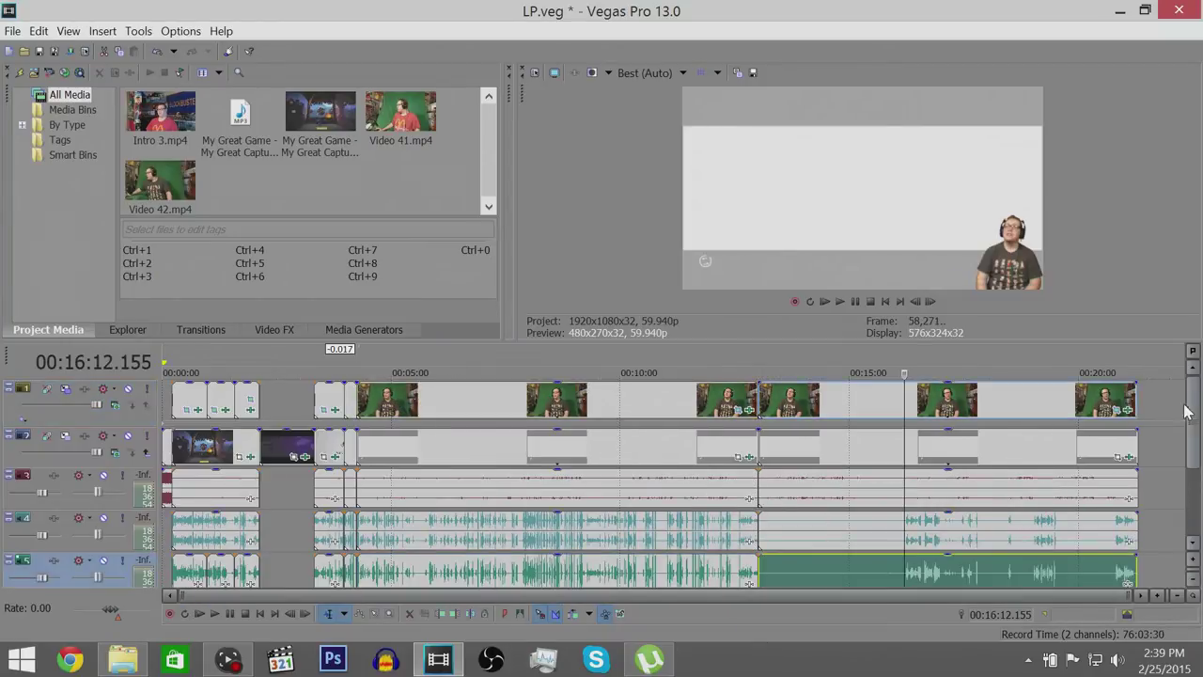
drag(1186, 411, 1186, 513)
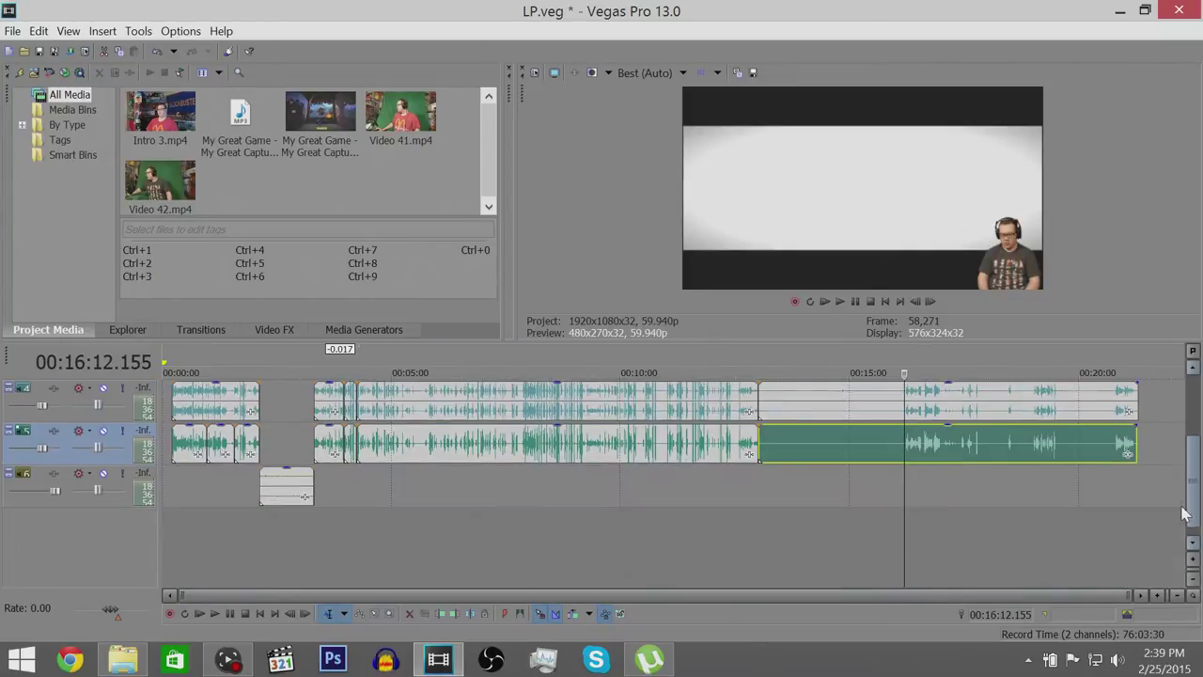
scroll(958, 531, up, 10)
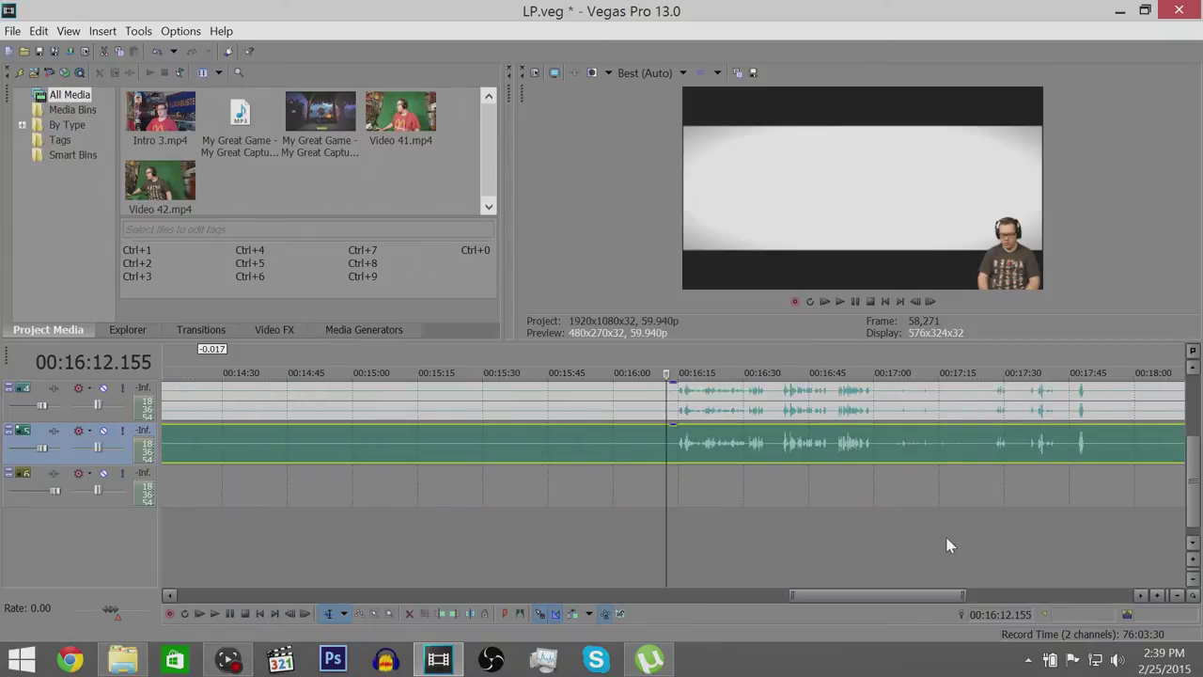
click(757, 524)
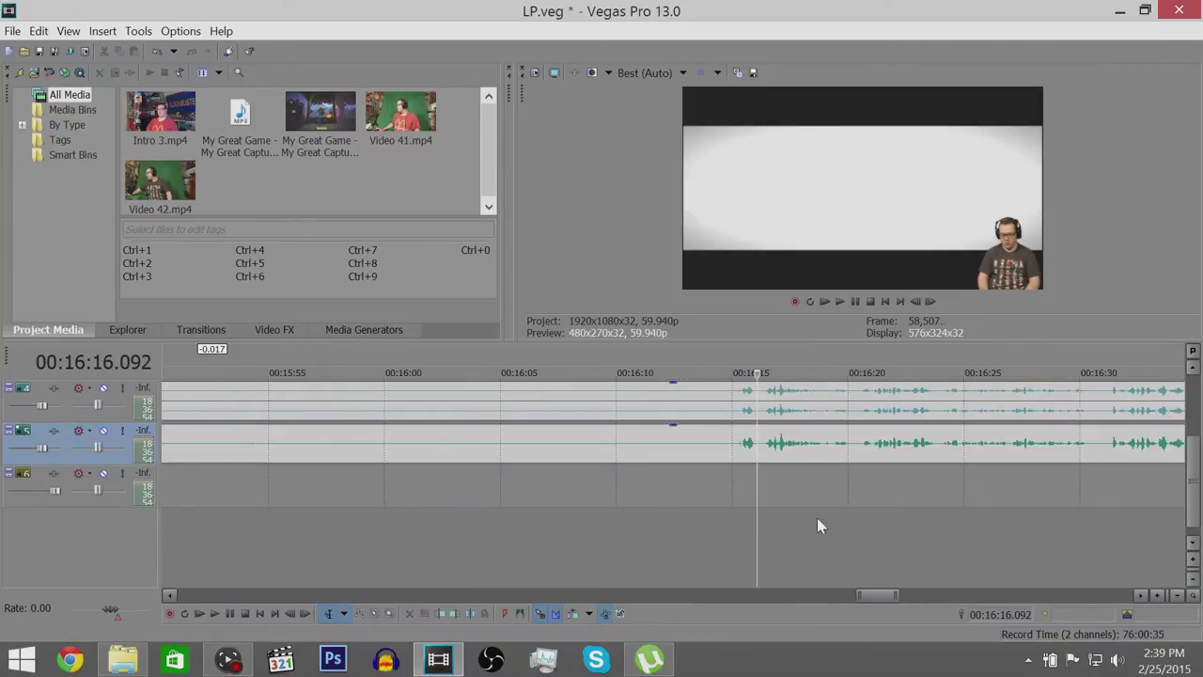
click(746, 540)
scroll(748, 541, up, 8)
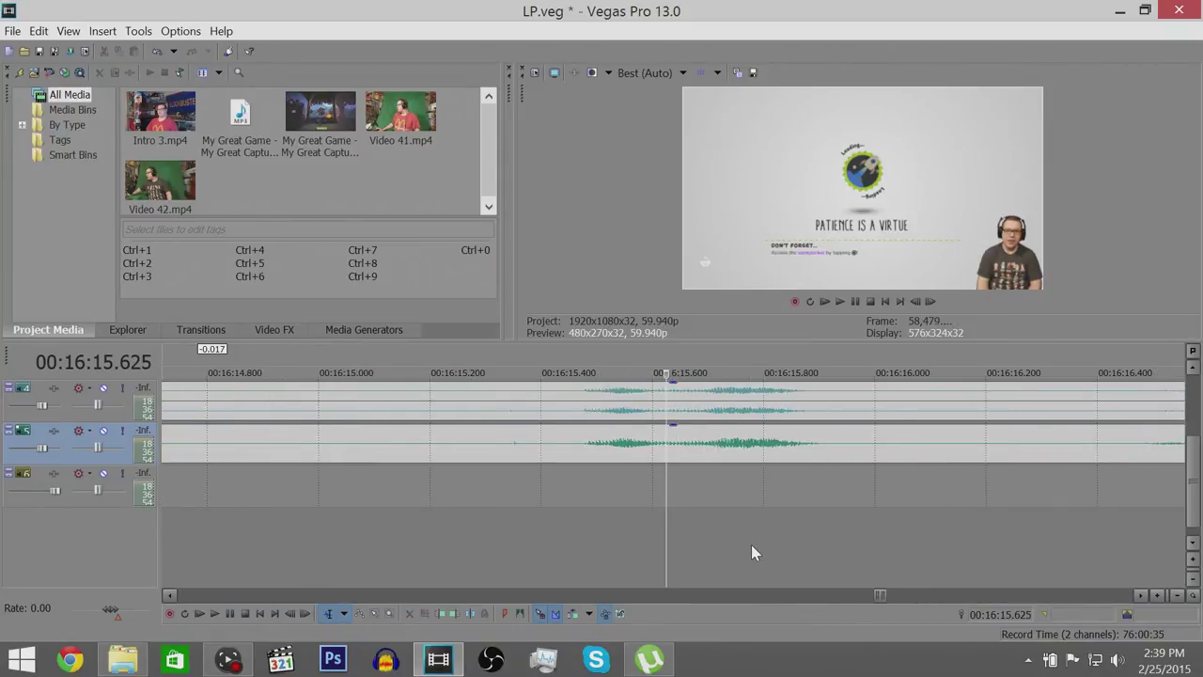
click(543, 550)
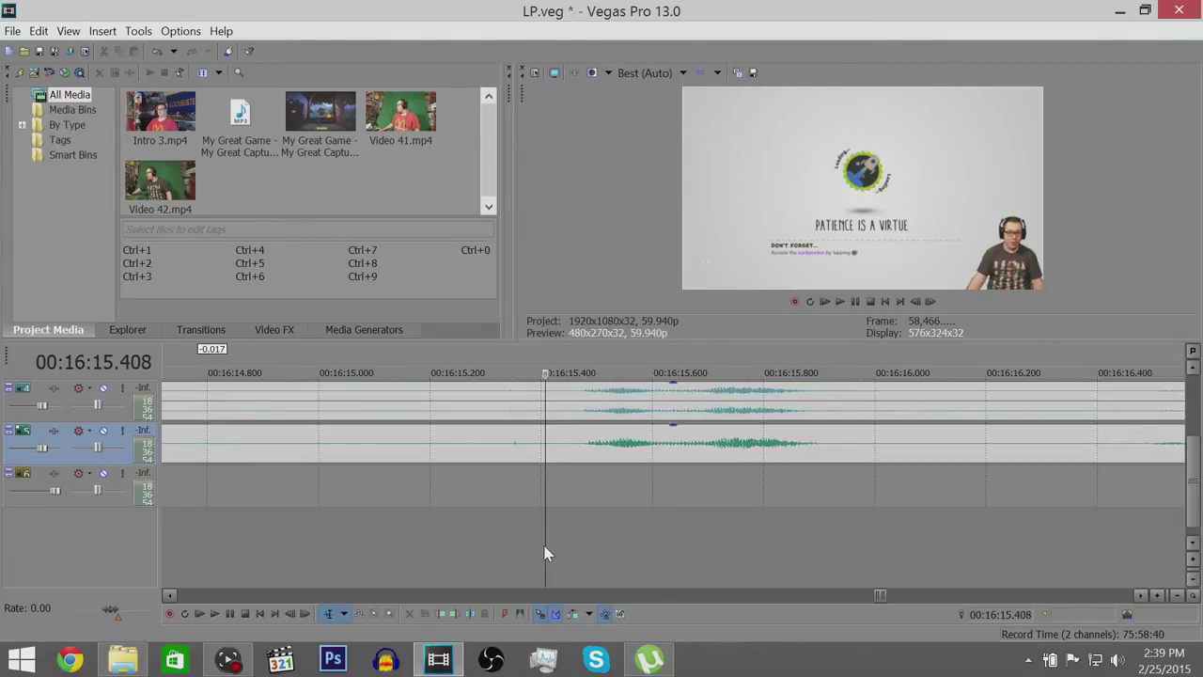
click(432, 537)
click(426, 537)
key(s)
key(Up)
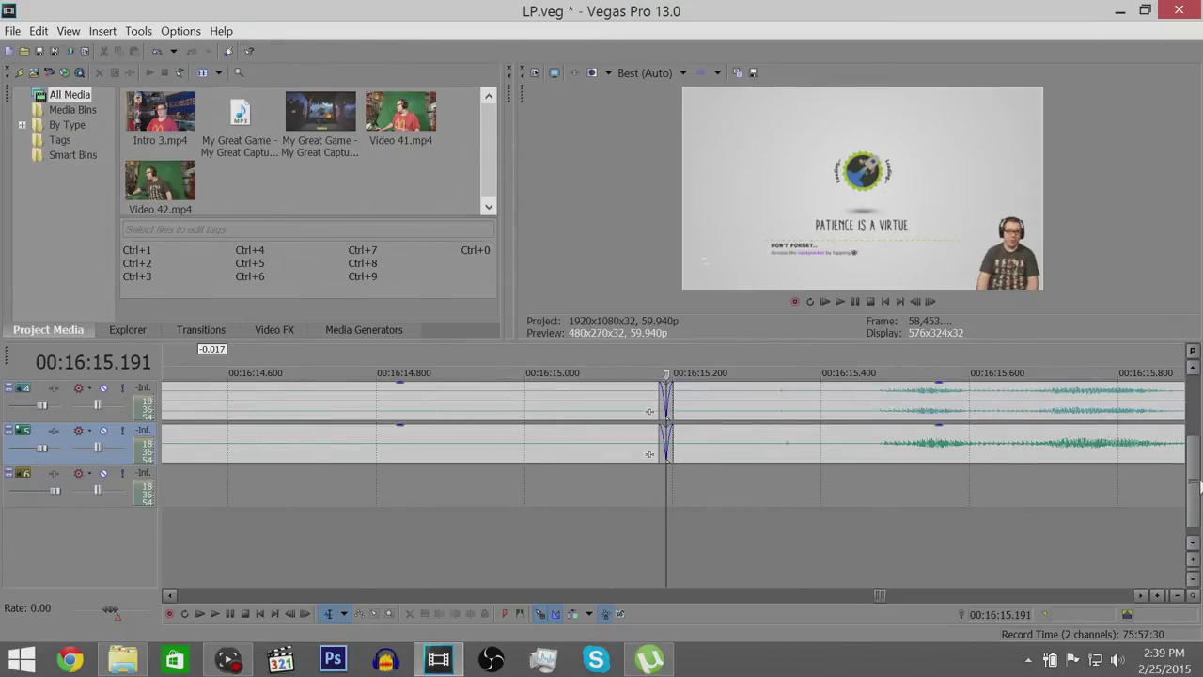
- Add a BCC Damaged TV Dissolve fade-in of 0.217 seconds to the track 1 event starting at 00:16:15.191
drag(1194, 484, 1193, 426)
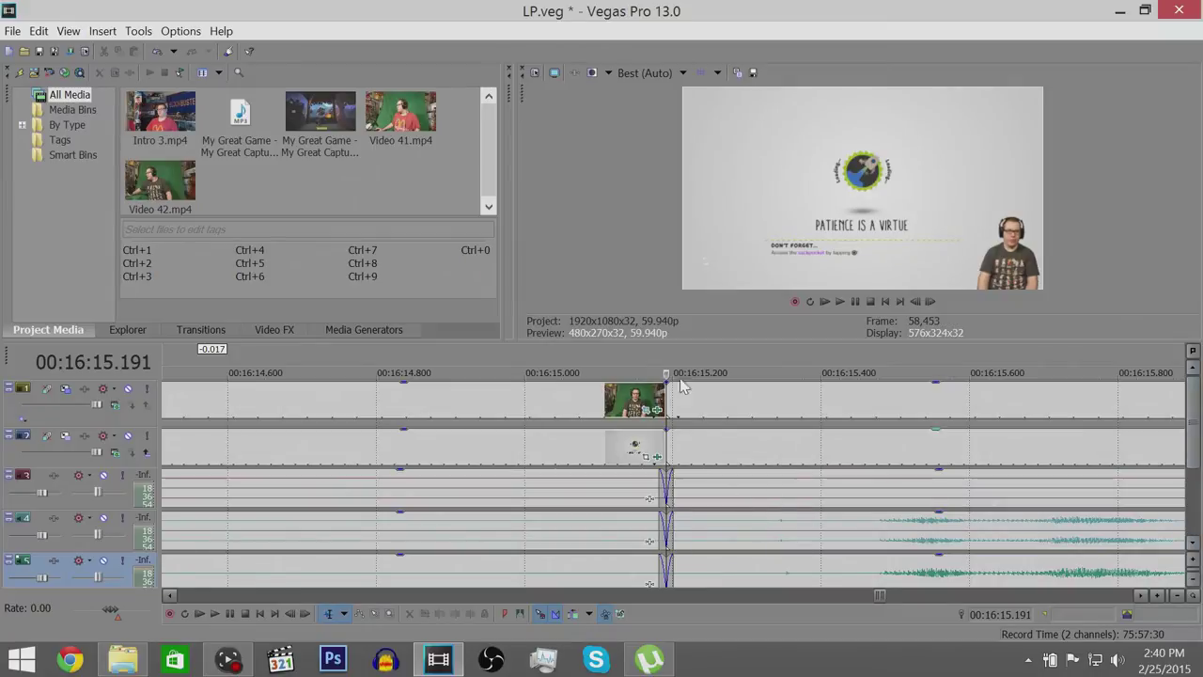
drag(669, 381, 817, 423)
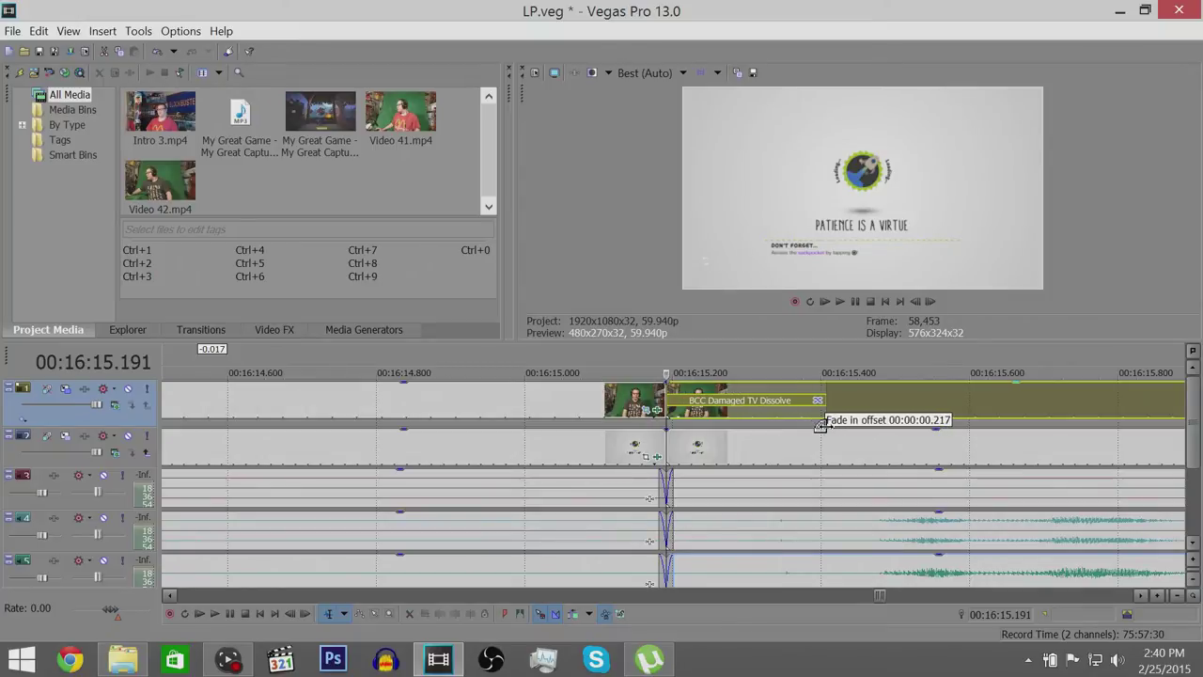
- Delete the webcam video on track 1 and the silent audio on tracks 4 and 5 between 00:13:01.197 and 00:16:15.191
scroll(595, 438, down, 5)
scroll(583, 432, down, 5)
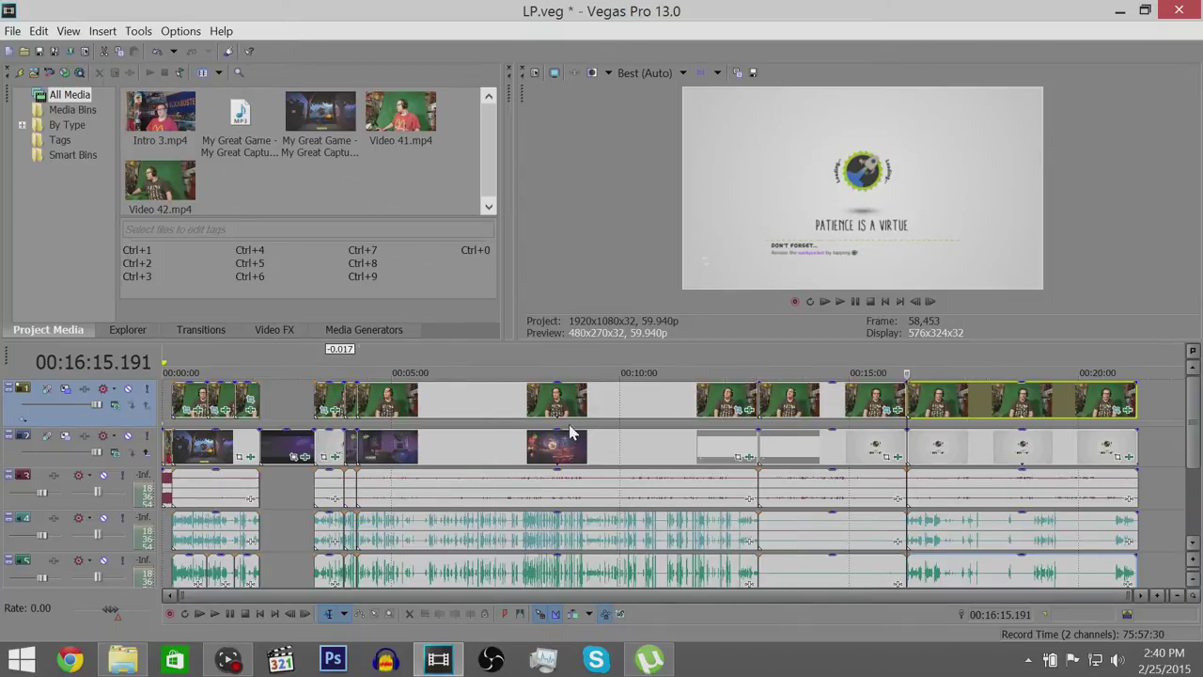
right_click(720, 397)
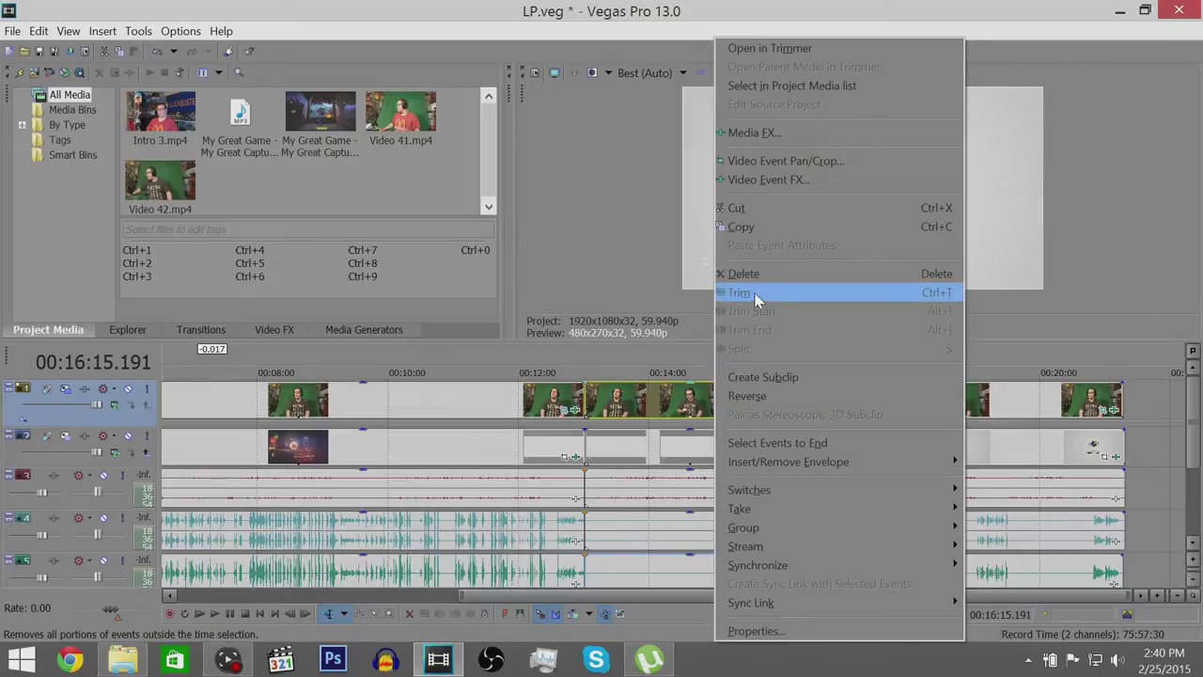
click(743, 274)
right_click(678, 543)
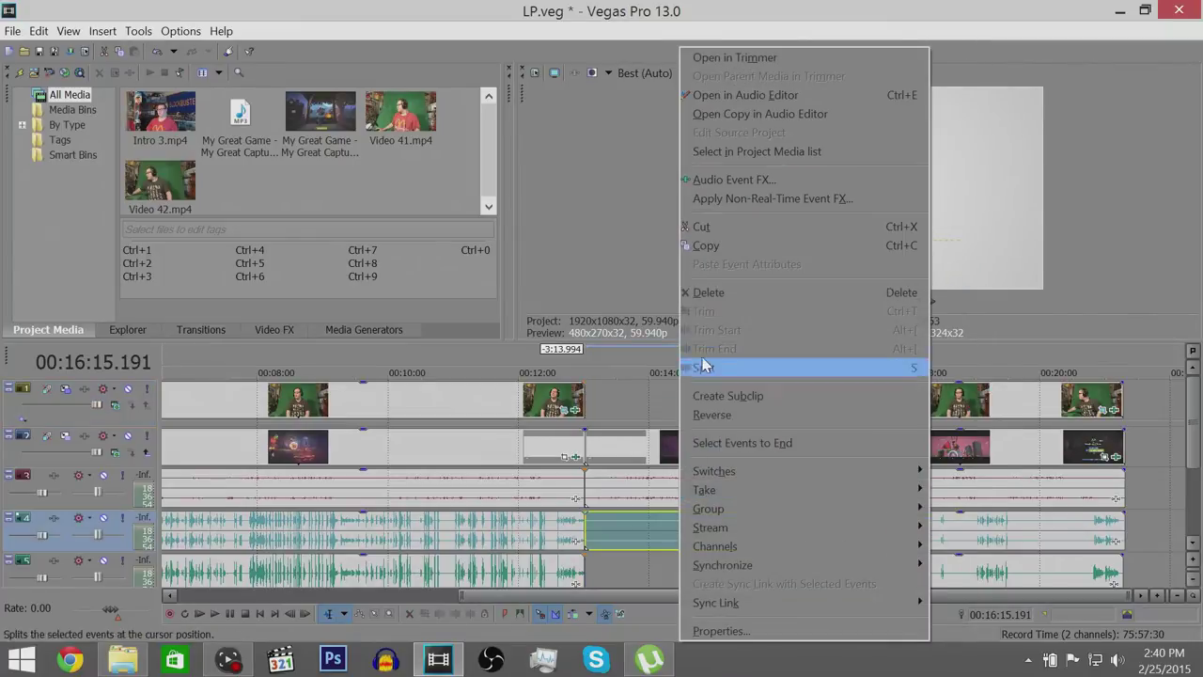
click(711, 293)
- Move the track 3 game audio between the two cuts down to track 6
scroll(978, 529, down, 3)
click(1194, 503)
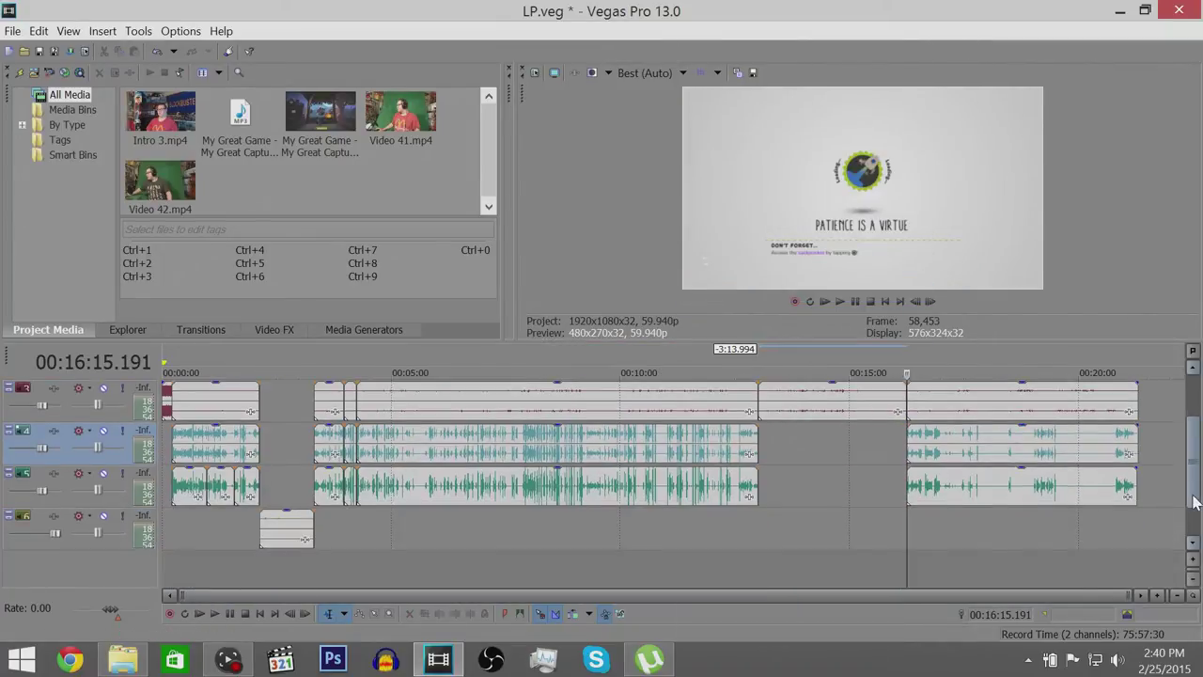
double_click(777, 413)
drag(785, 484, 820, 558)
- Examine the sync of the track 4 and 5 waveforms around 00:16:48 and 00:16:16
click(930, 581)
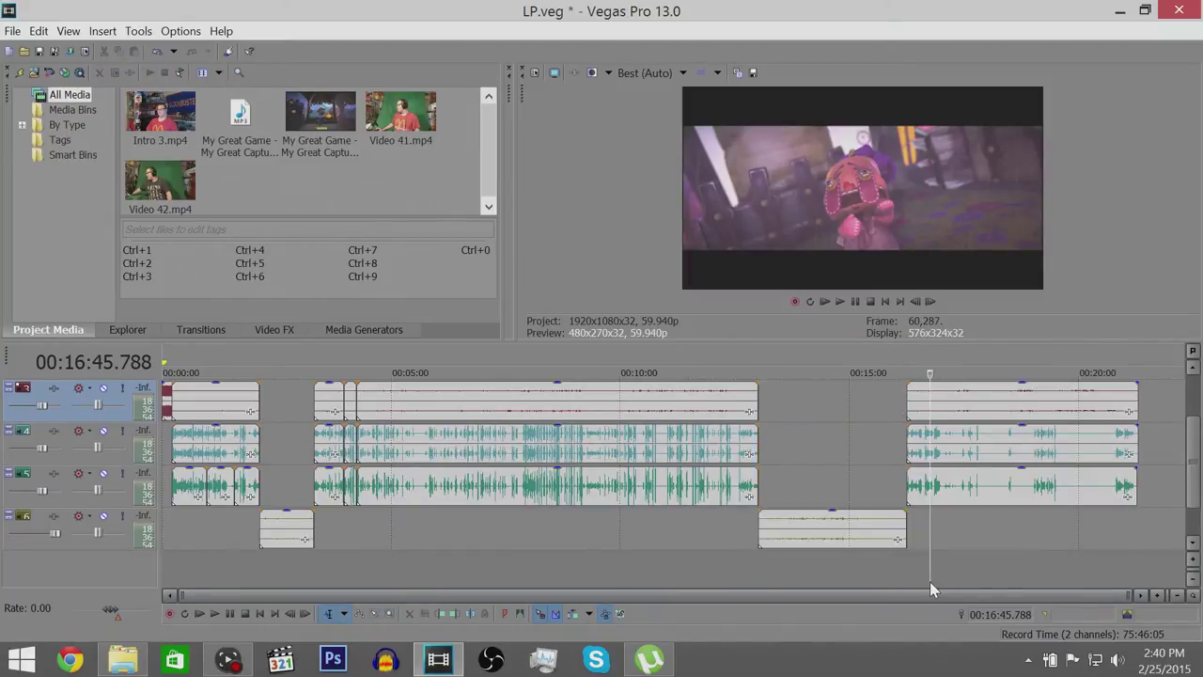
scroll(929, 581, up, 10)
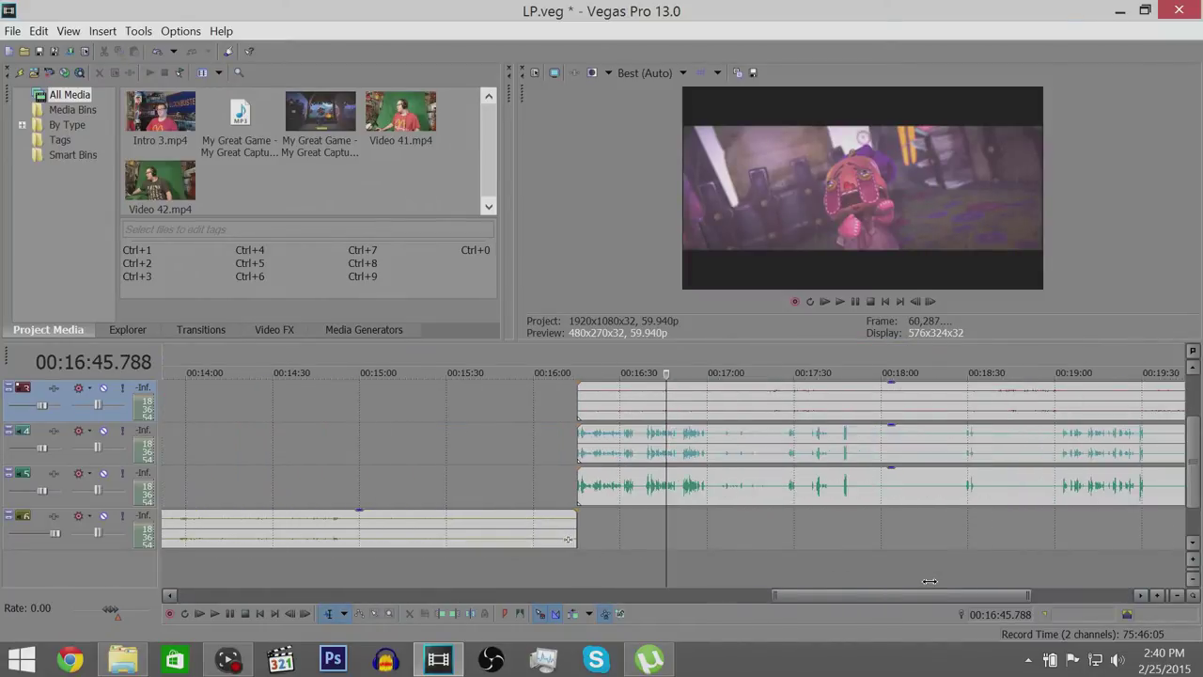
click(741, 548)
scroll(743, 551, up, 5)
scroll(762, 551, down, 10)
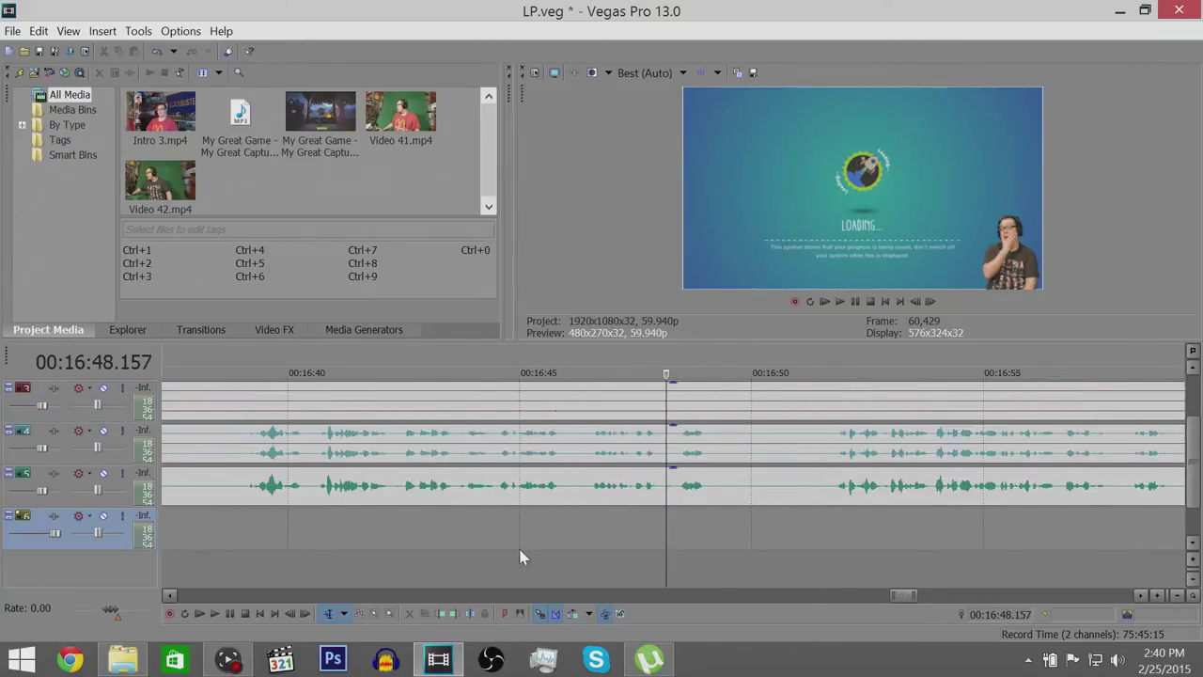
click(300, 560)
scroll(322, 561, up, 10)
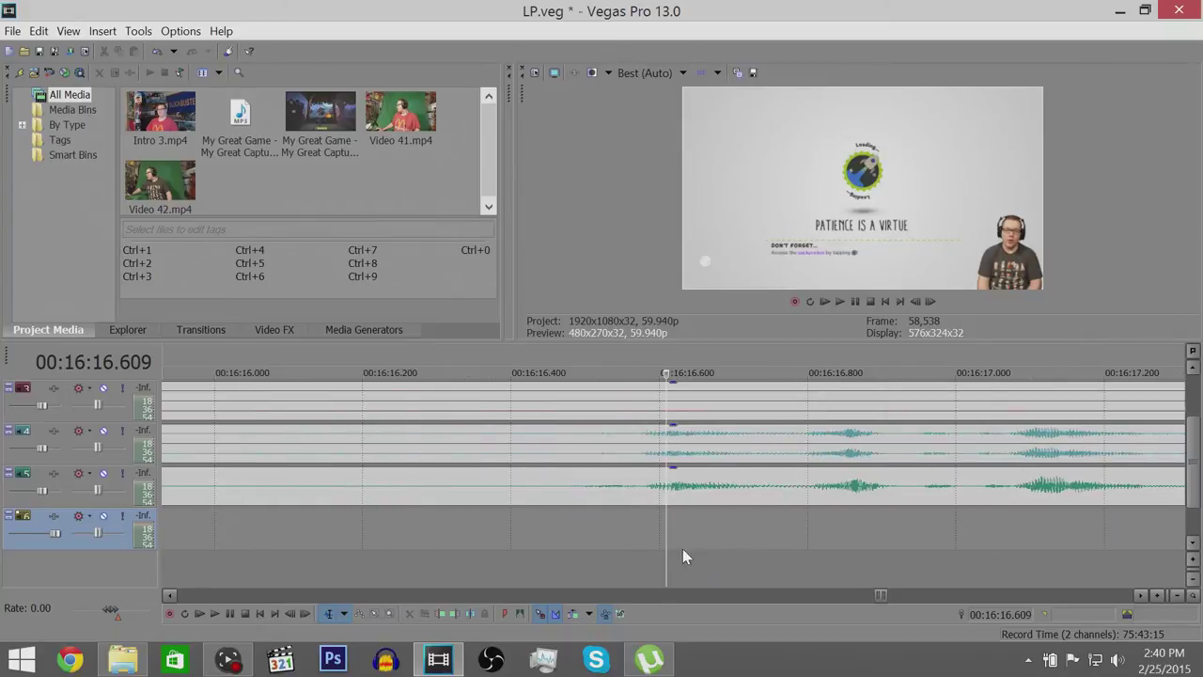
- Compare the track 4 and 5 waveforms from about 00:16:24 to 00:16:35 to find where their sync drifts
scroll(751, 562, down, 8)
click(816, 555)
scroll(815, 554, up, 7)
click(791, 551)
scroll(791, 554, down, 2)
scroll(854, 558, down, 3)
click(817, 549)
scroll(817, 550, up, 2)
scroll(818, 550, down, 3)
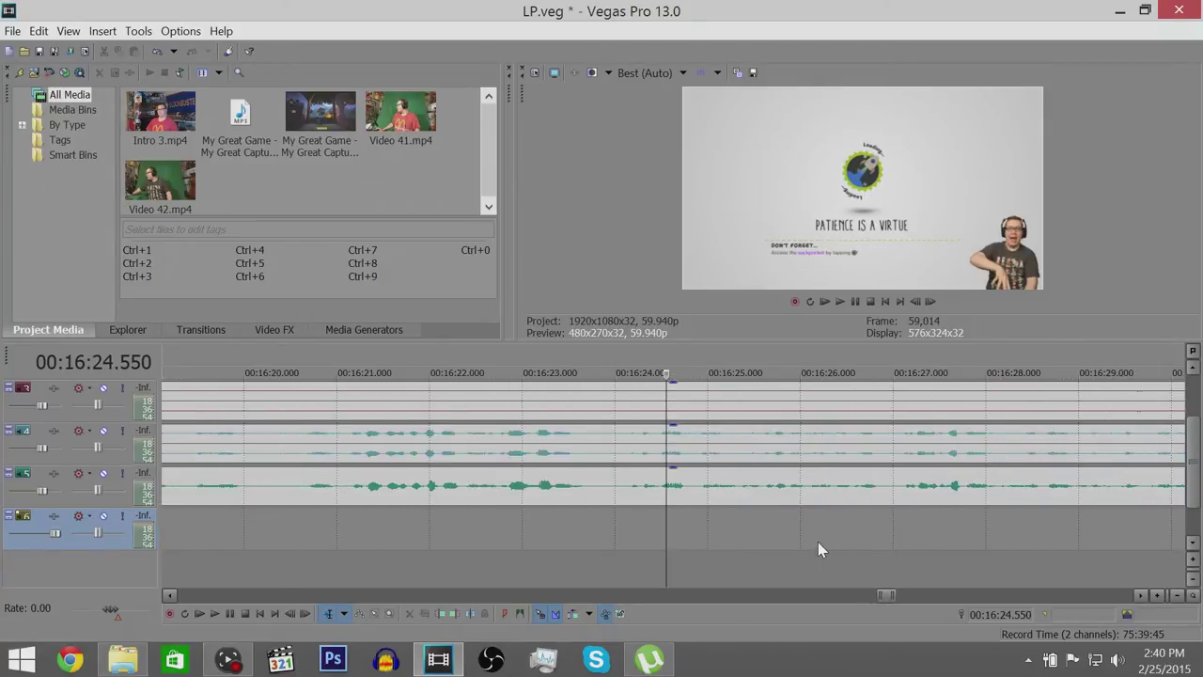
click(992, 539)
scroll(993, 538, up, 3)
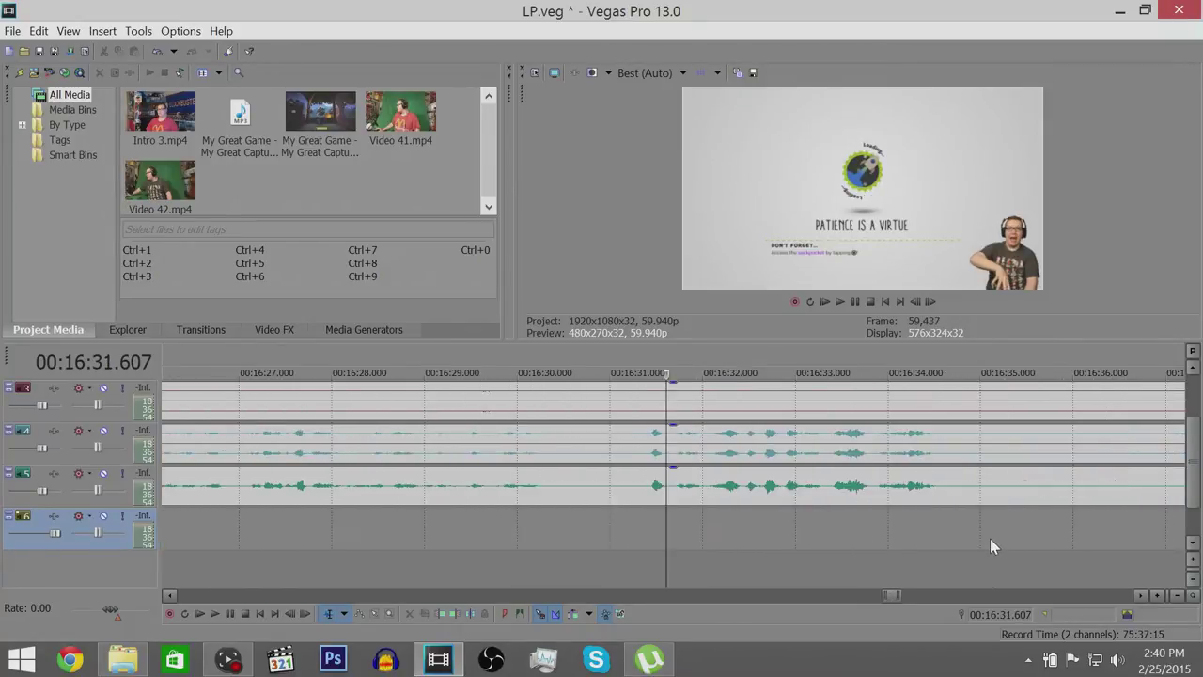
scroll(980, 541, up, 1)
scroll(721, 554, down, 3)
click(853, 573)
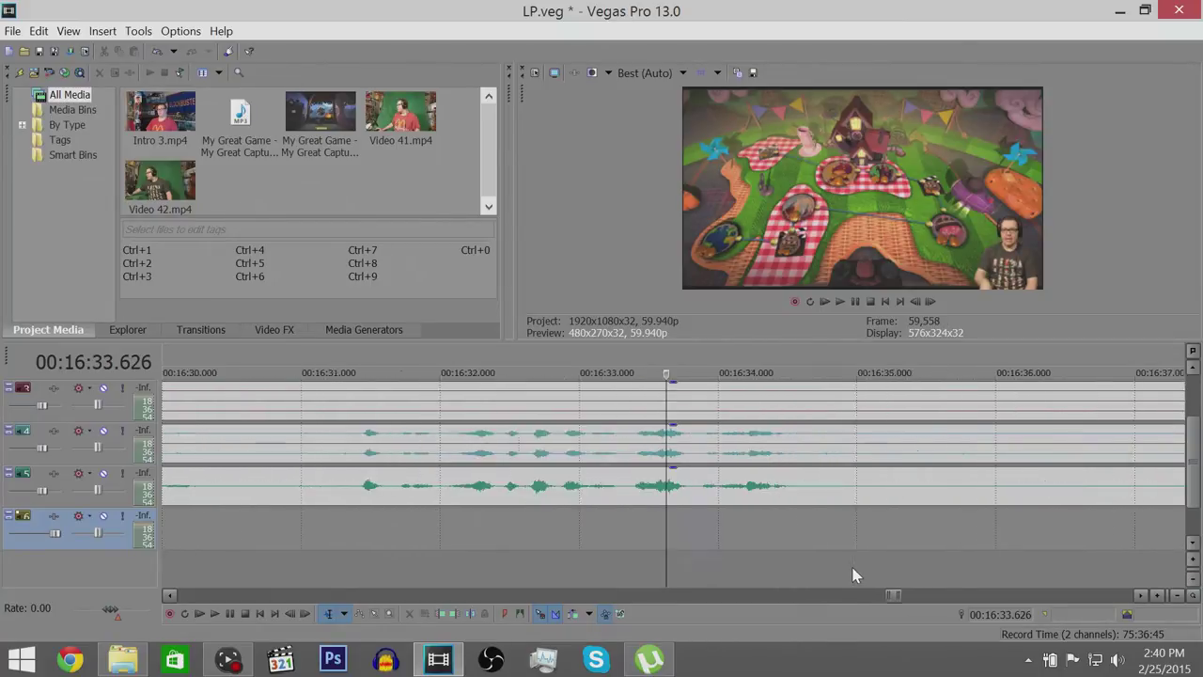
scroll(853, 573, down, 2)
click(759, 561)
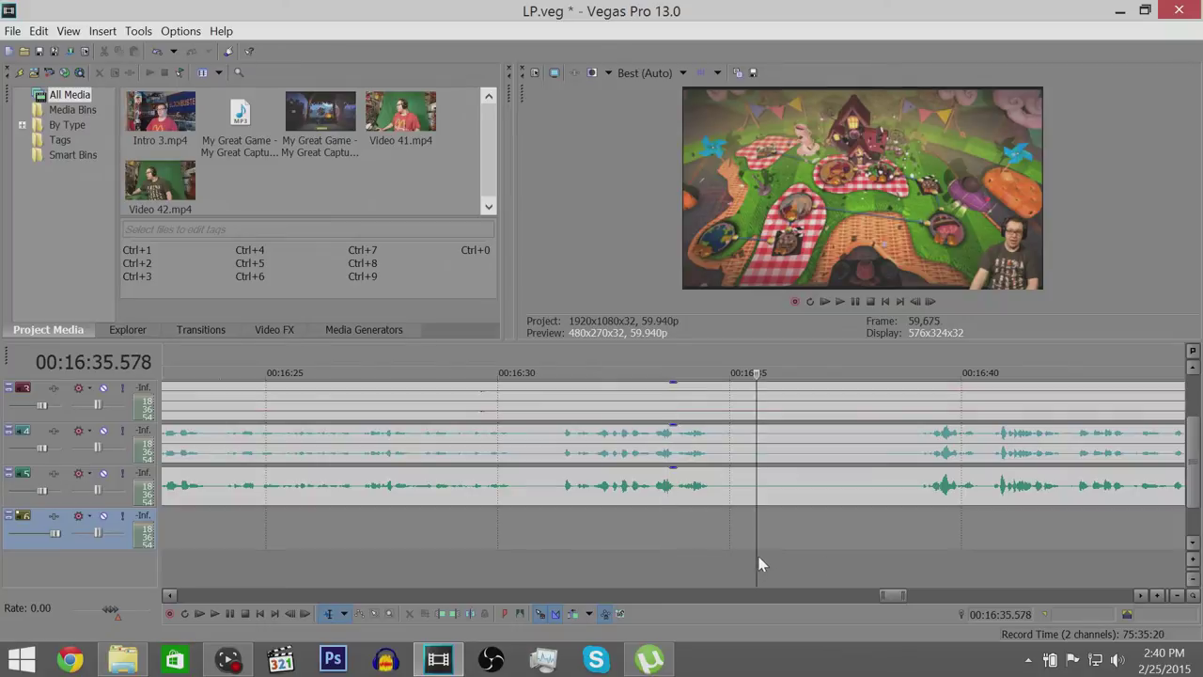
- Split the video and audio events at 00:16:39.098, in the silence just before the next spoken phrase
click(933, 556)
scroll(933, 556, up, 5)
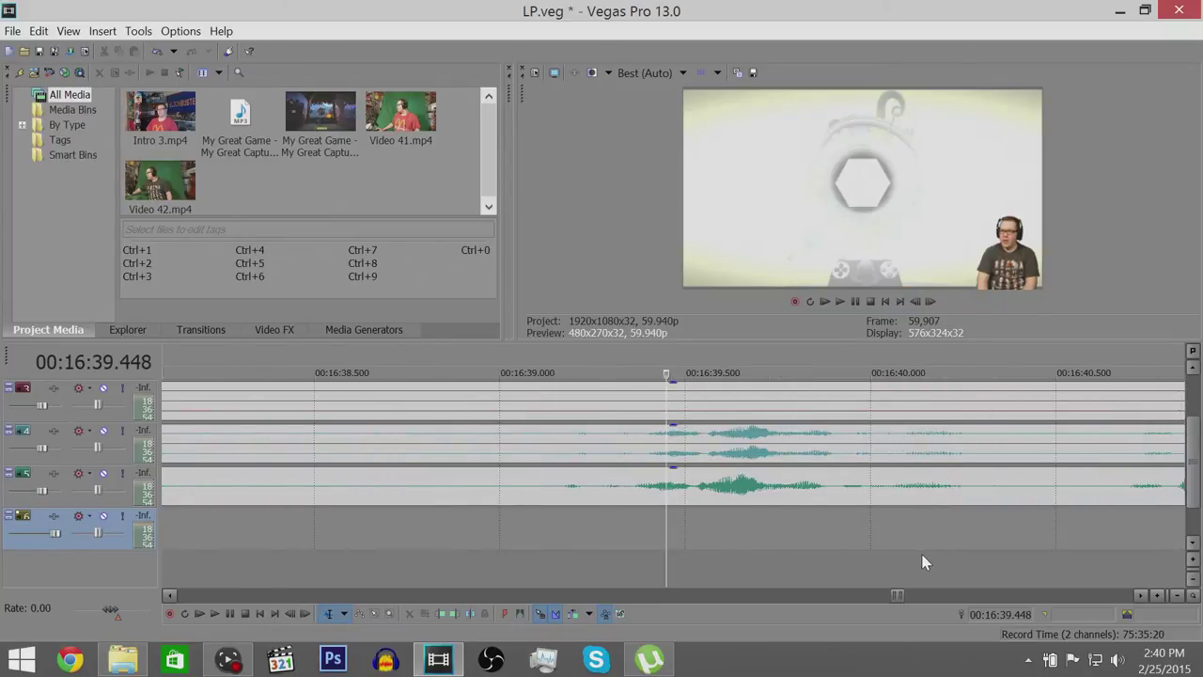
click(489, 545)
click(471, 549)
key(s)
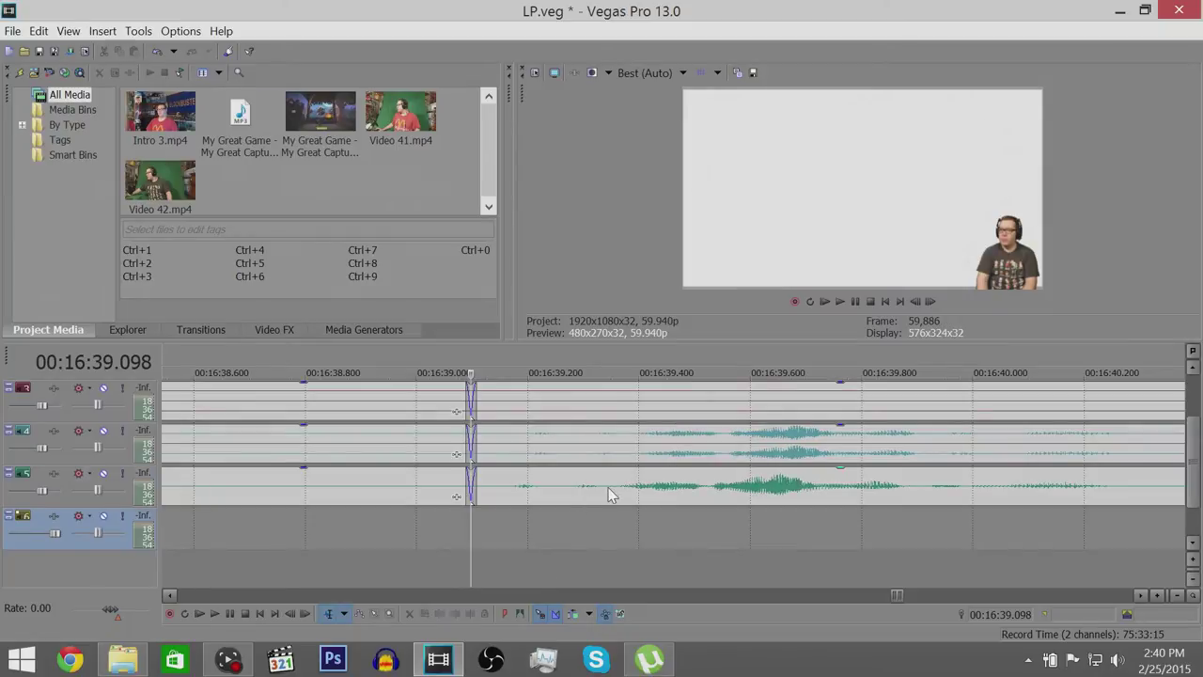
- Shift the track 5 audio after the 00:16:39.098 cut 0.033 seconds later and extend its start back to the cut
drag(609, 495, 637, 495)
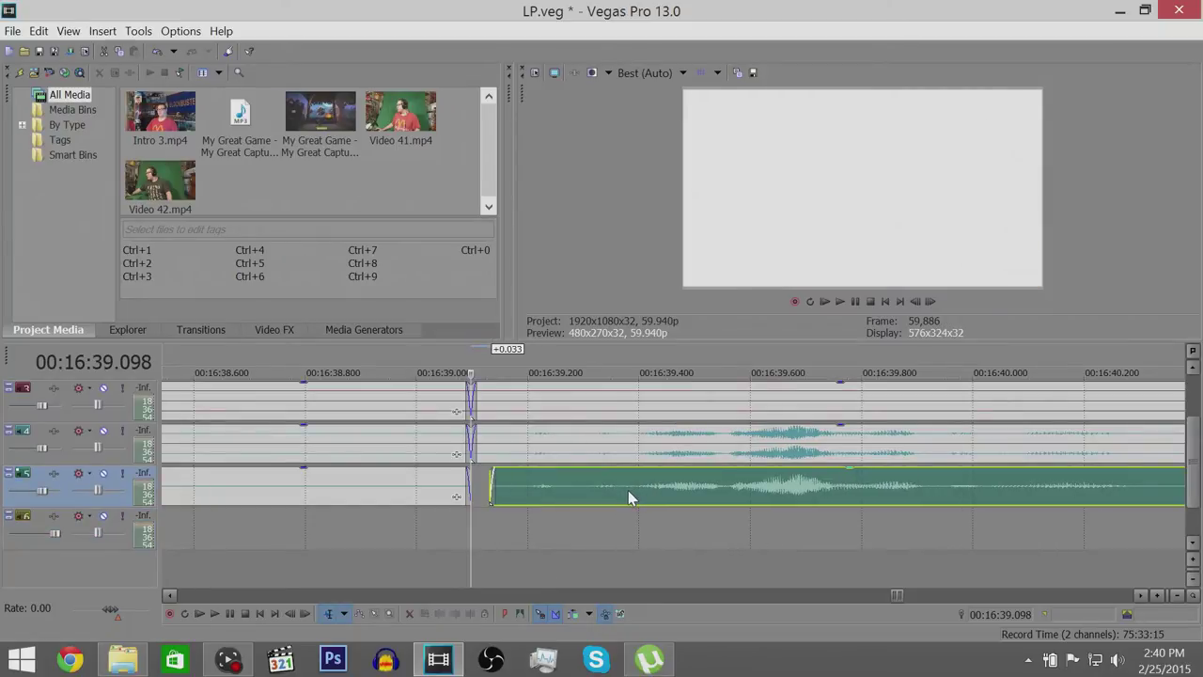
drag(500, 491, 471, 489)
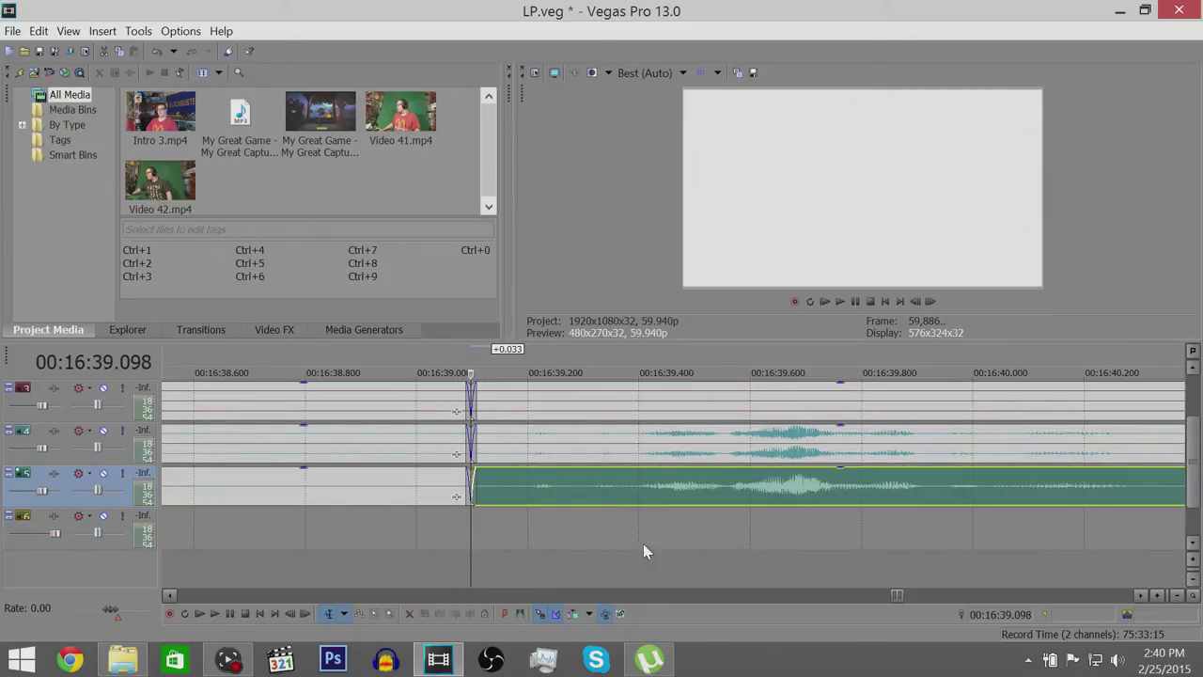
- Check the sync of the track 4 and 5 waveforms at several phrases between about 00:16:52 and 00:17:38
scroll(645, 551, down, 10)
scroll(917, 571, down, 4)
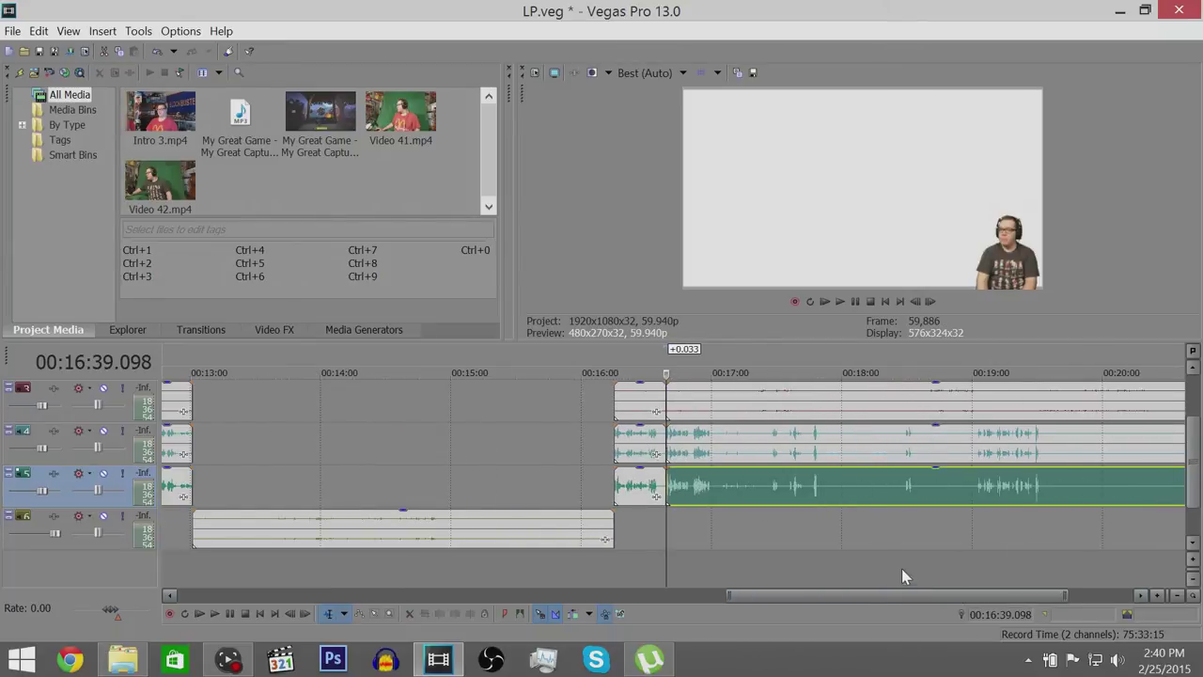
click(724, 557)
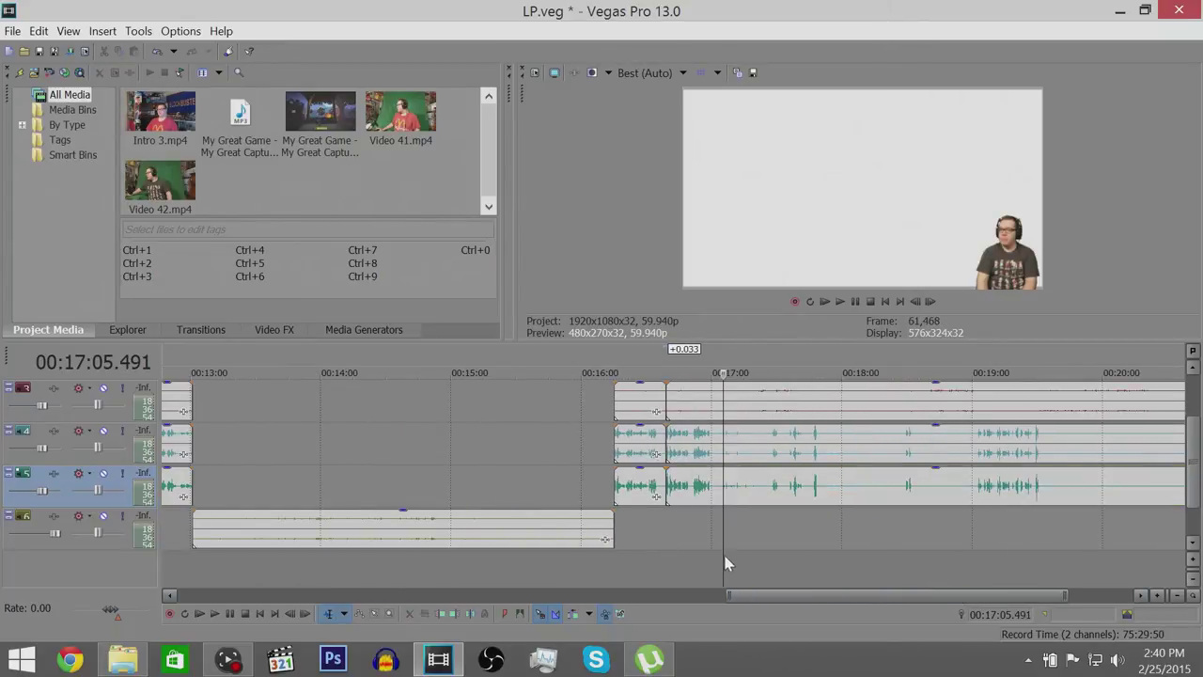
click(789, 561)
scroll(779, 564, up, 14)
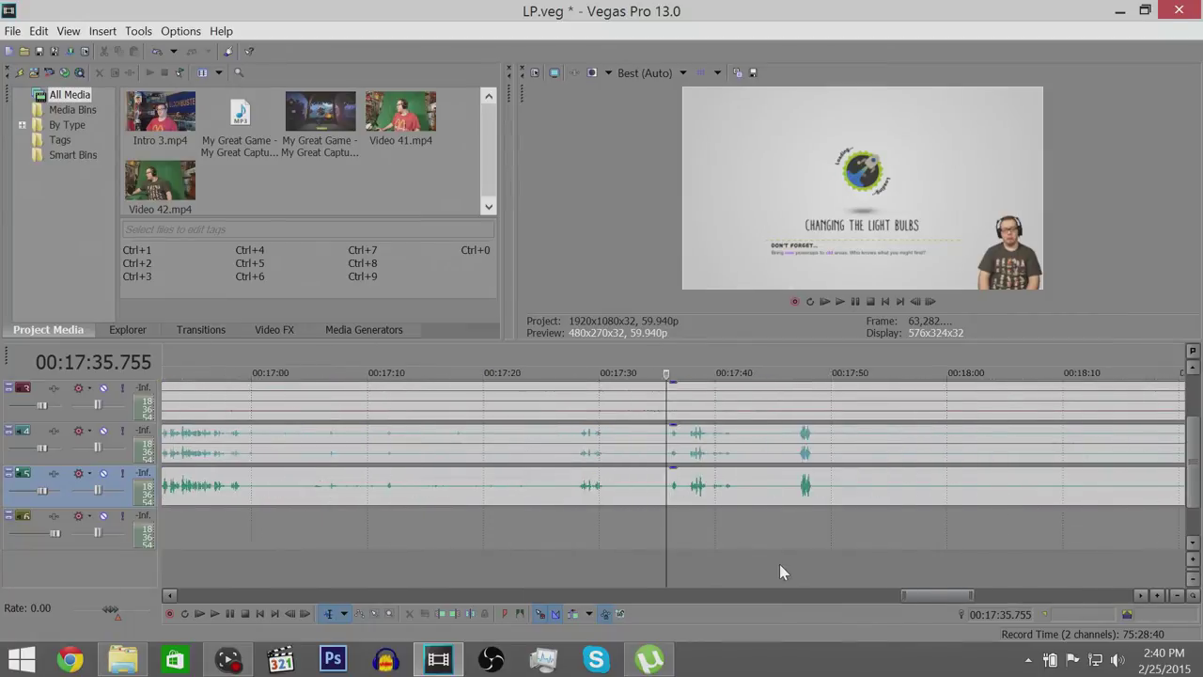
scroll(779, 563, up, 3)
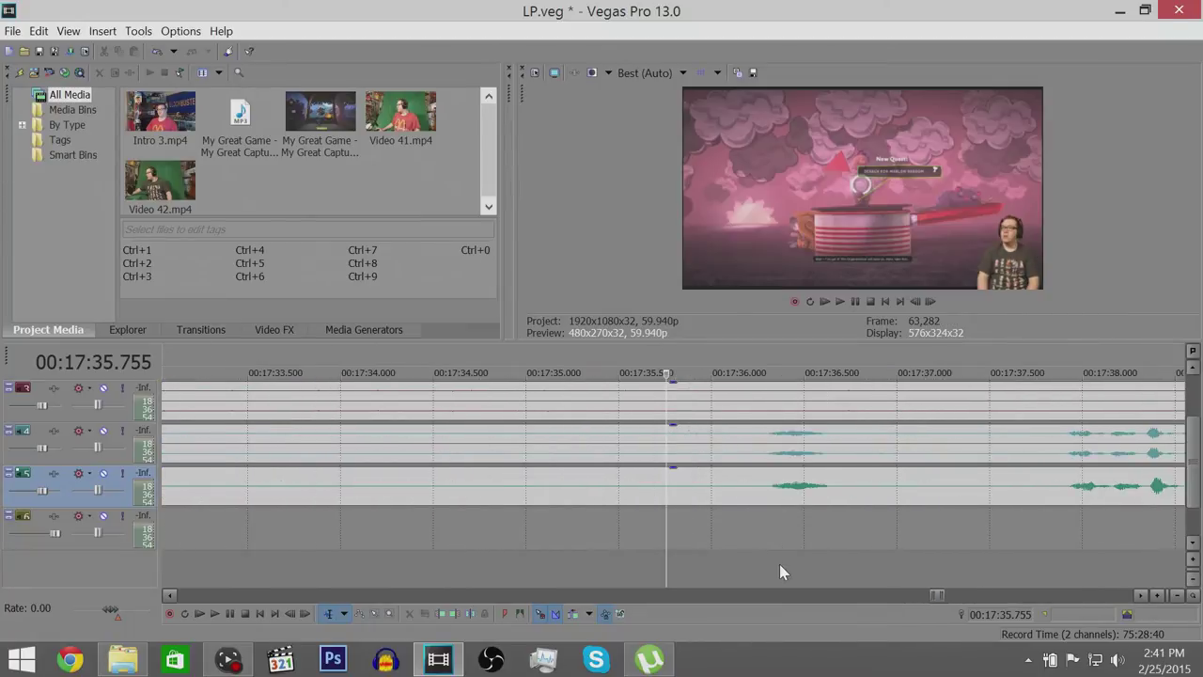
scroll(1091, 550, down, 2)
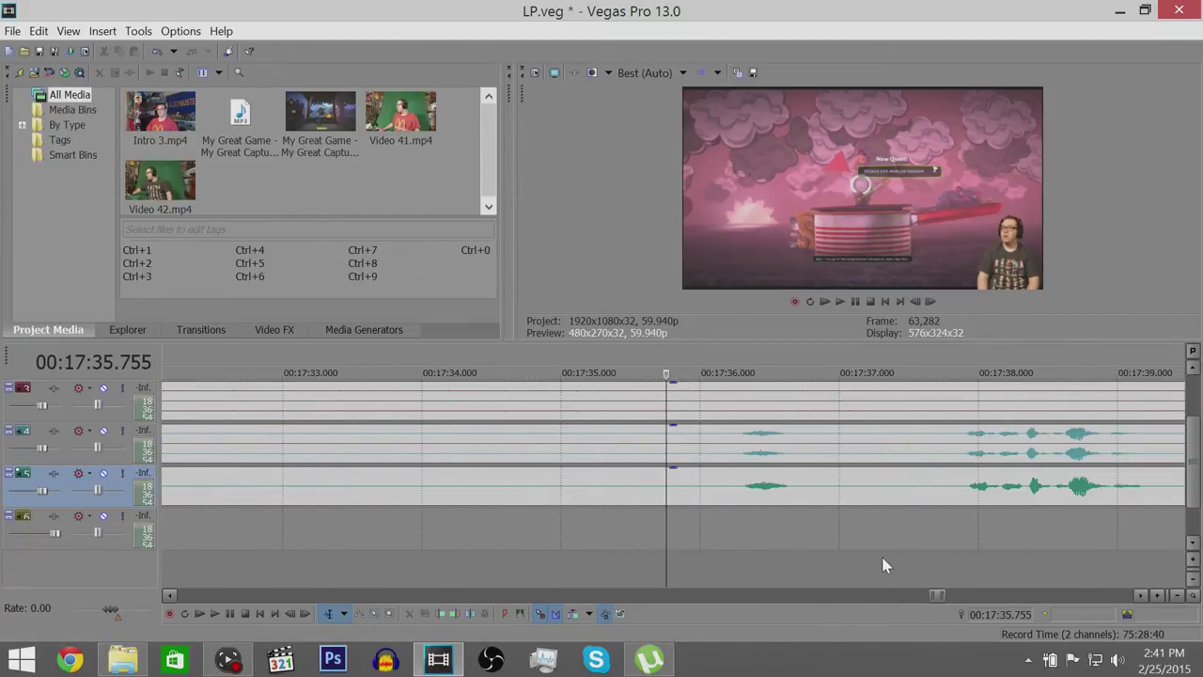
click(964, 535)
scroll(964, 535, up, 2)
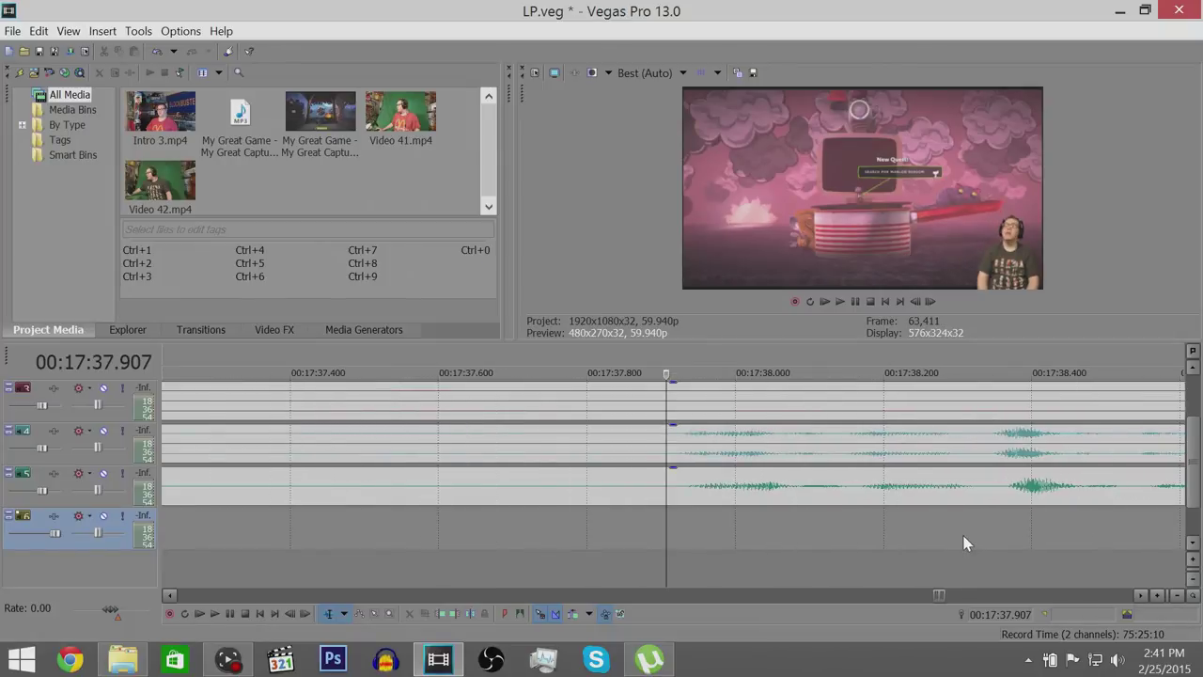
scroll(682, 553, down, 5)
click(366, 539)
scroll(505, 538, up, 6)
scroll(664, 551, down, 8)
click(345, 555)
scroll(547, 567, up, 6)
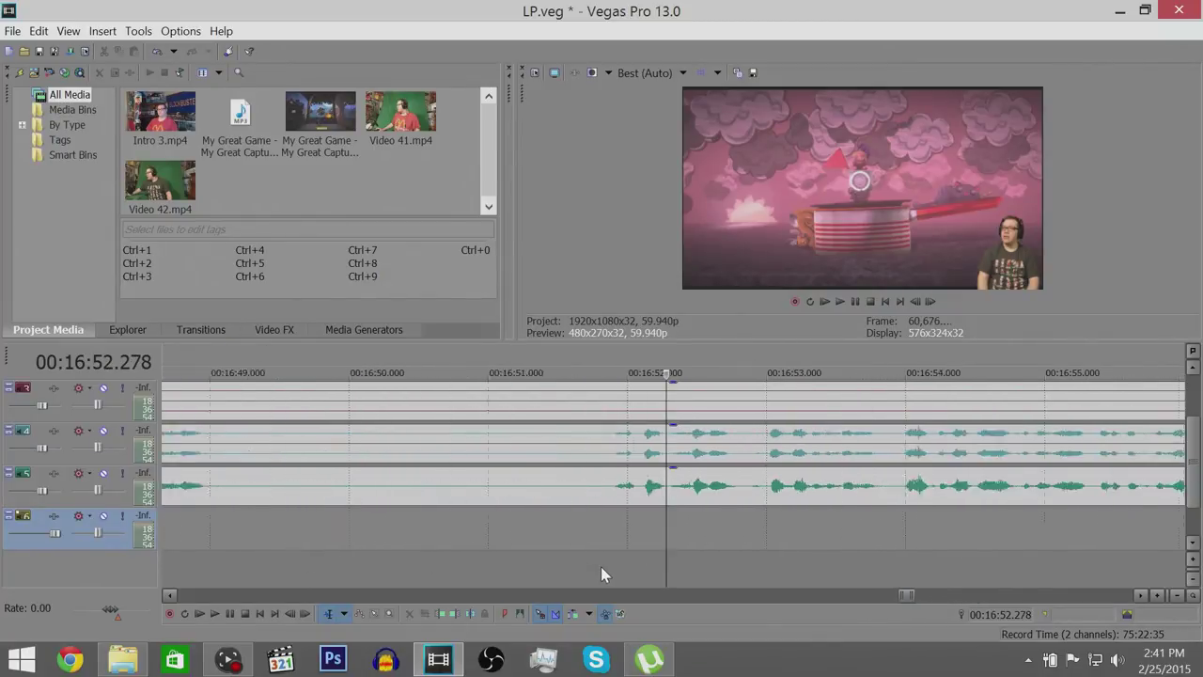
- Split the video and audio events at 00:16:51.878, in the silence just before the next spoken phrase
click(466, 552)
scroll(493, 545, up, 3)
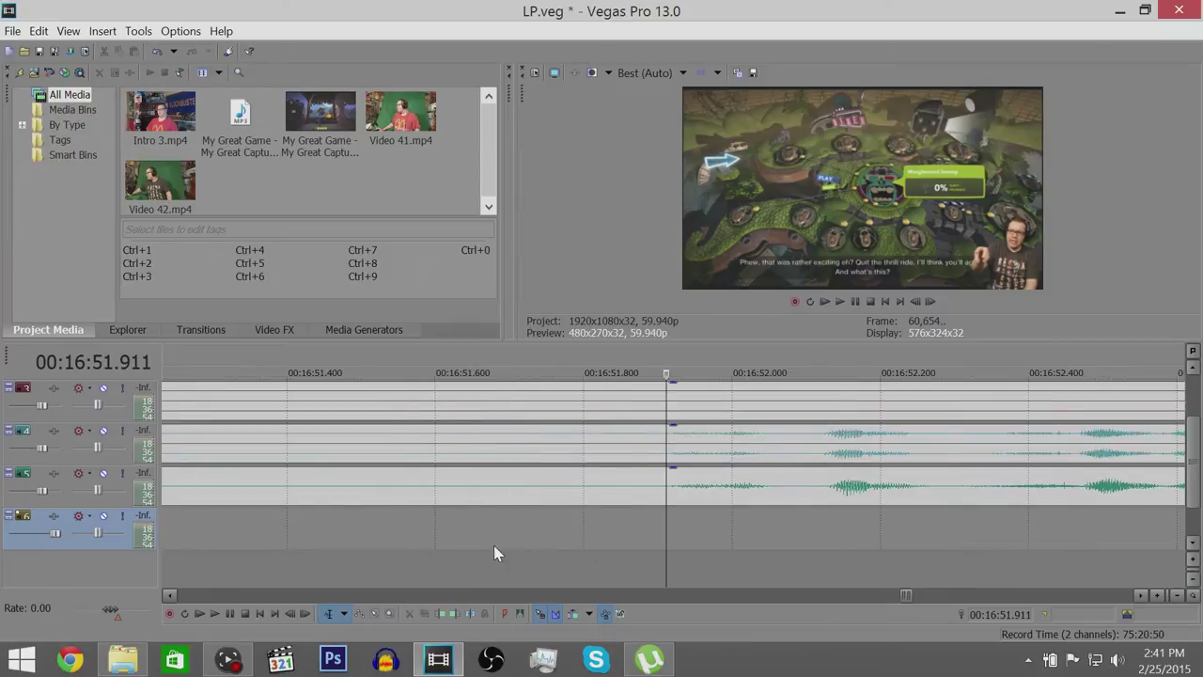
click(630, 571)
scroll(631, 570, down, 1)
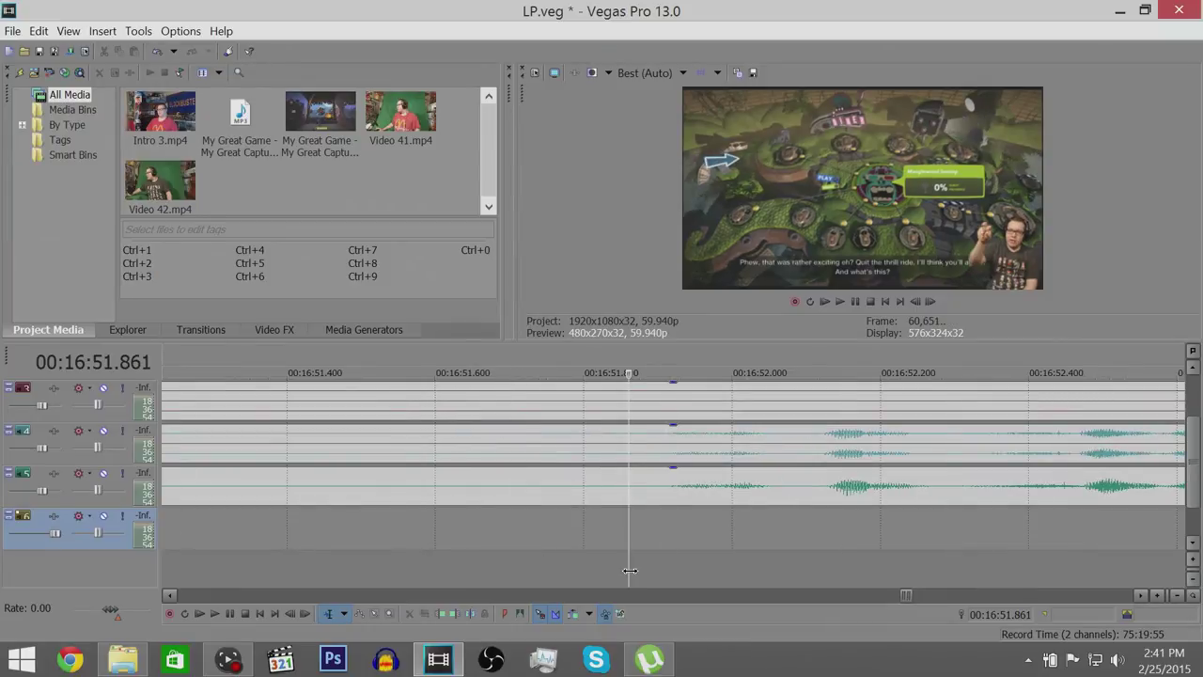
key(Right)
key(Right)
key(Right)
key(Right)
key(Right)
key(Right)
key(Right)
key(Right)
key(Right)
key(Right)
key(Right)
key(Right)
key(Right)
key(Right)
key(Right)
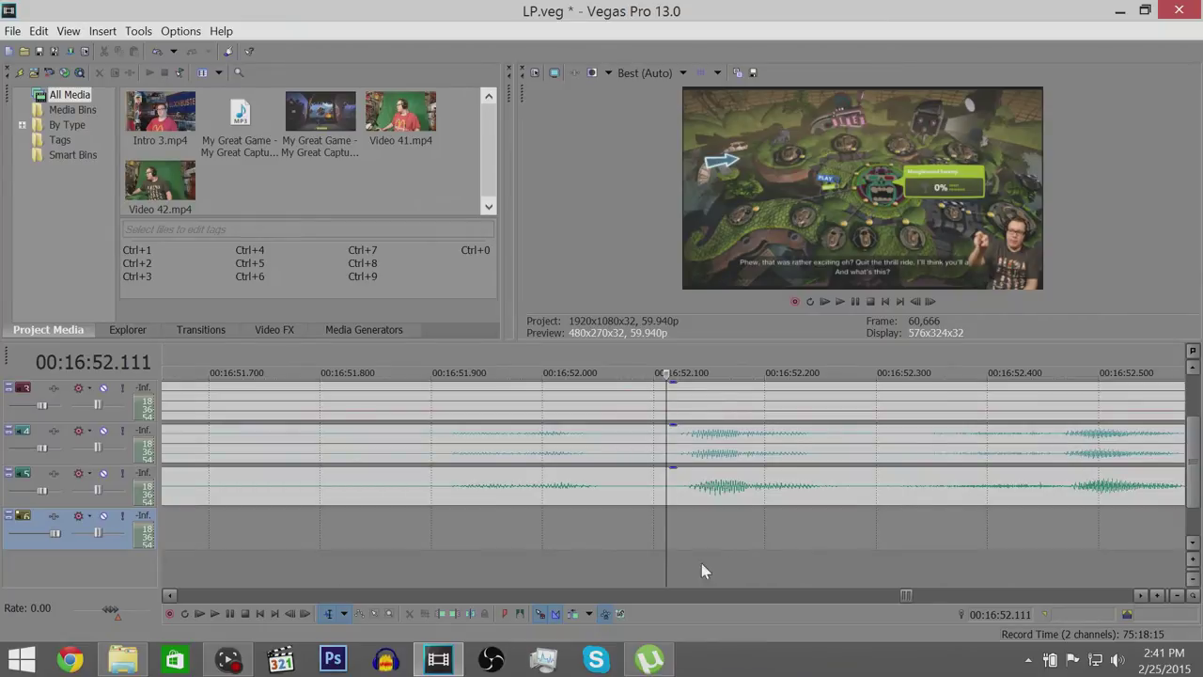
click(407, 556)
key(s)
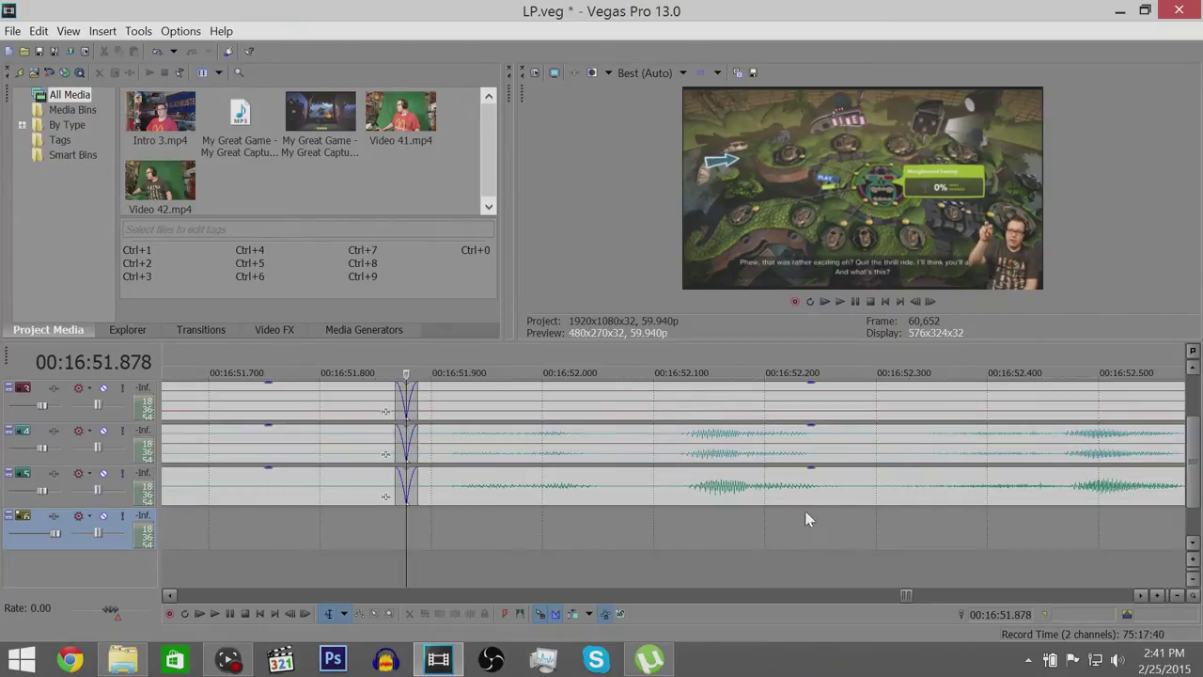
- Shift the track 5 audio after the 00:16:51.878 cut slightly earlier so its waveform lines up with track 4
click(875, 483)
mouse_move(876, 485)
mouse_down()
mouse_move(856, 485)
mouse_move(873, 504)
mouse_up()
scroll(875, 555, down, 4)
- Compare the track 4 and 5 waveforms from about 00:16:53 to 00:17:38 to find where the sync drifts again
click(878, 557)
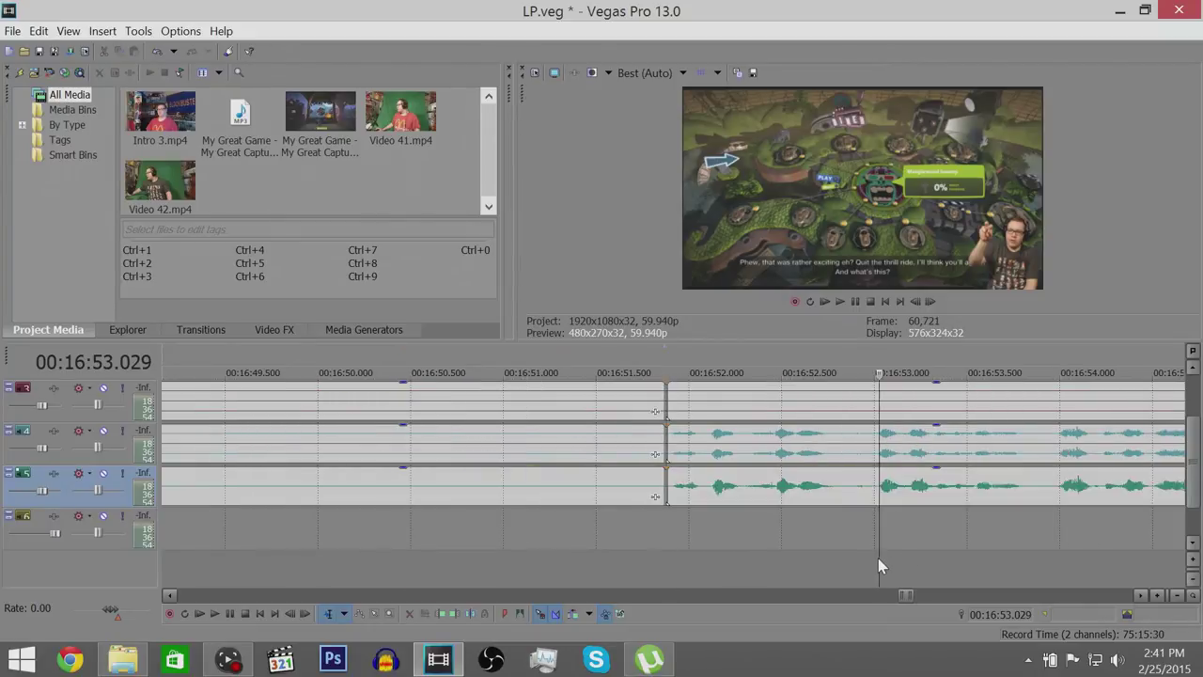
scroll(878, 557, up, 4)
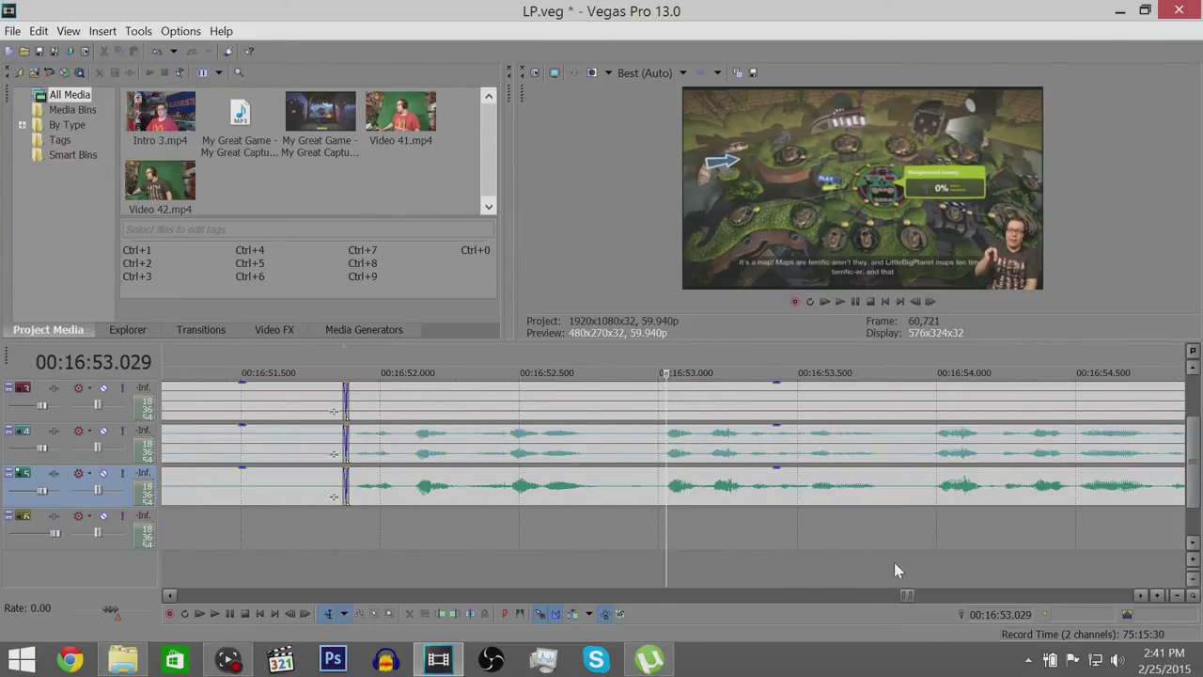
scroll(941, 554, up, 3)
scroll(942, 559, down, 6)
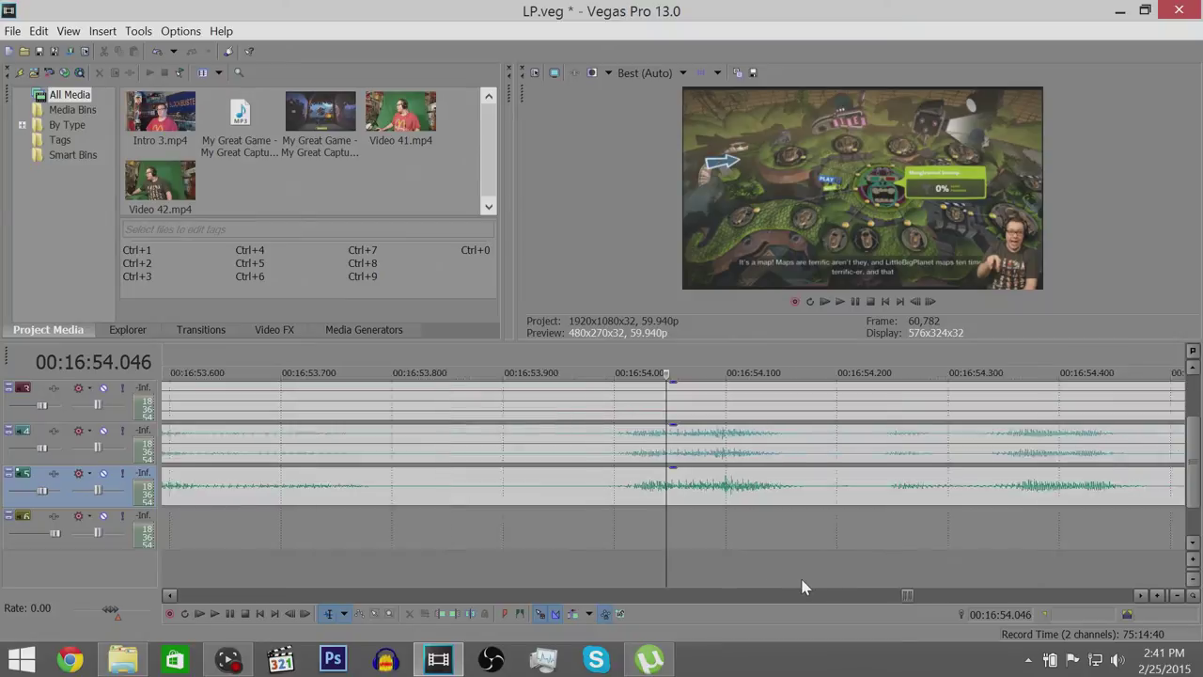
click(1074, 547)
scroll(1072, 550, up, 4)
scroll(991, 580, down, 7)
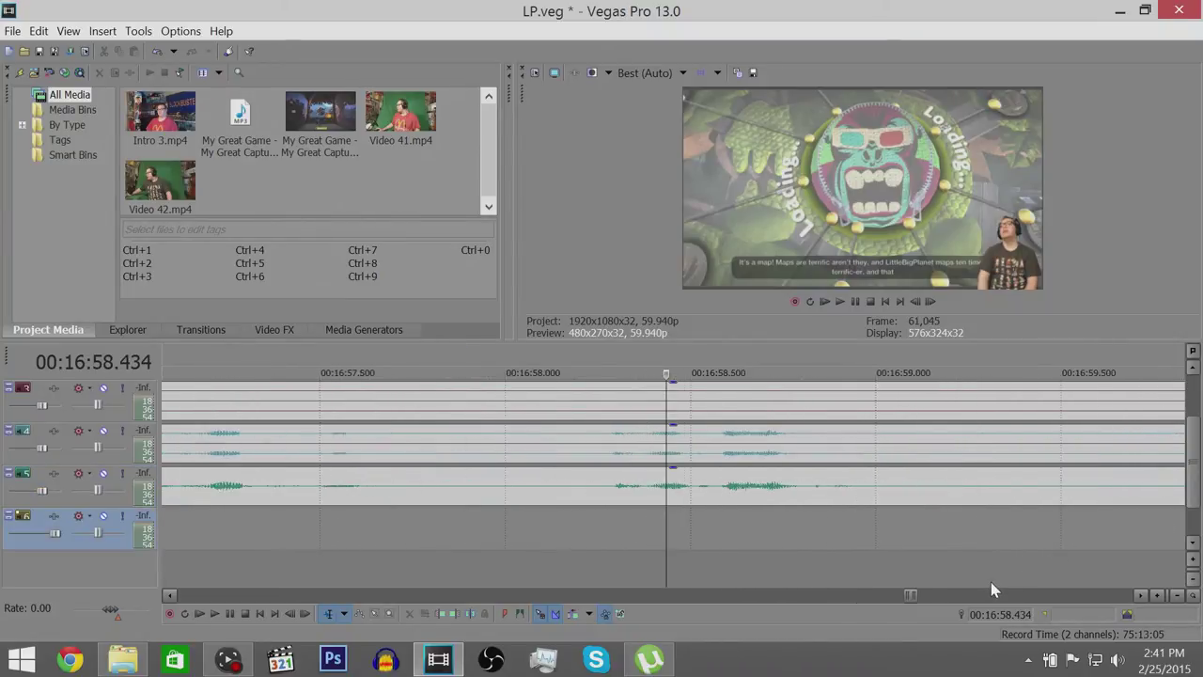
click(868, 559)
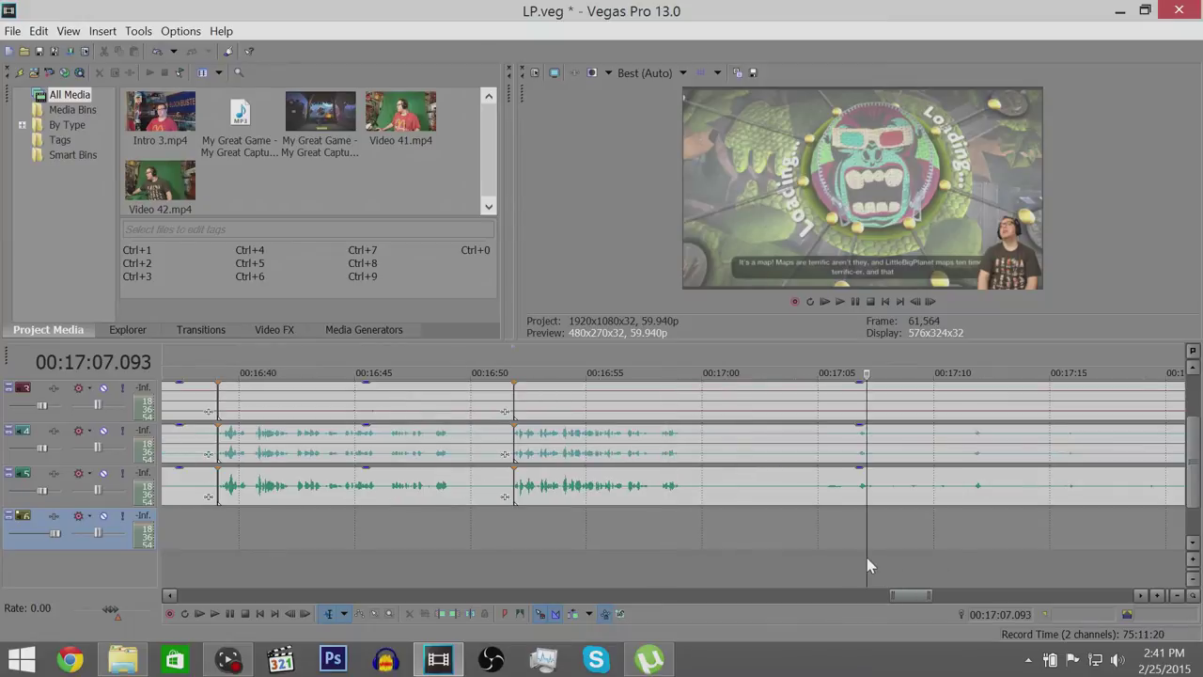
scroll(868, 559, down, 2)
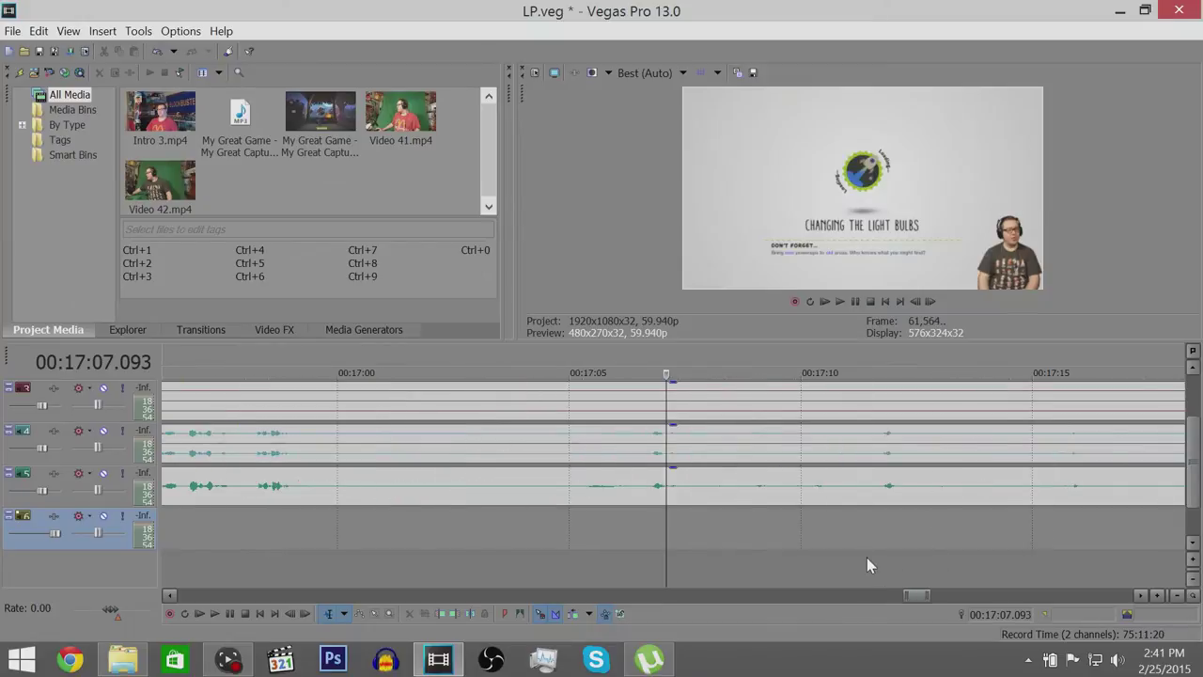
click(923, 551)
scroll(923, 551, up, 6)
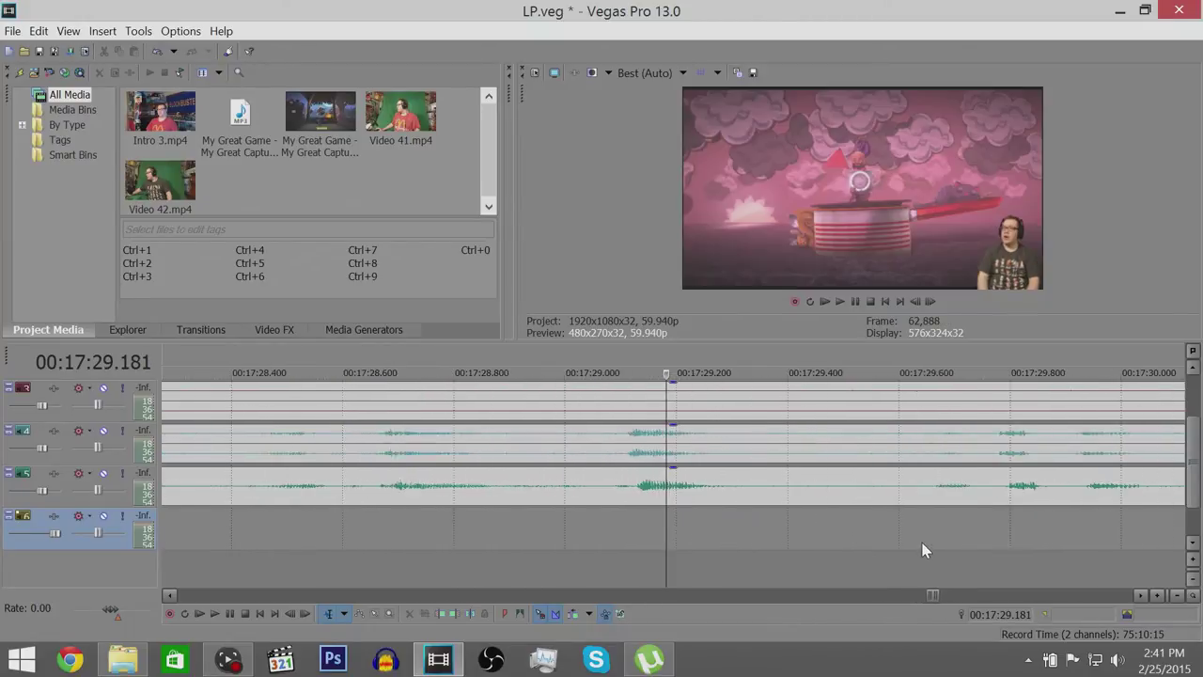
scroll(969, 561, down, 5)
click(1002, 548)
scroll(1002, 548, up, 3)
scroll(999, 550, down, 4)
- Split the video and audio events at 00:17:37.823, in the silence just before the next spoken phrase
click(737, 556)
scroll(737, 556, up, 5)
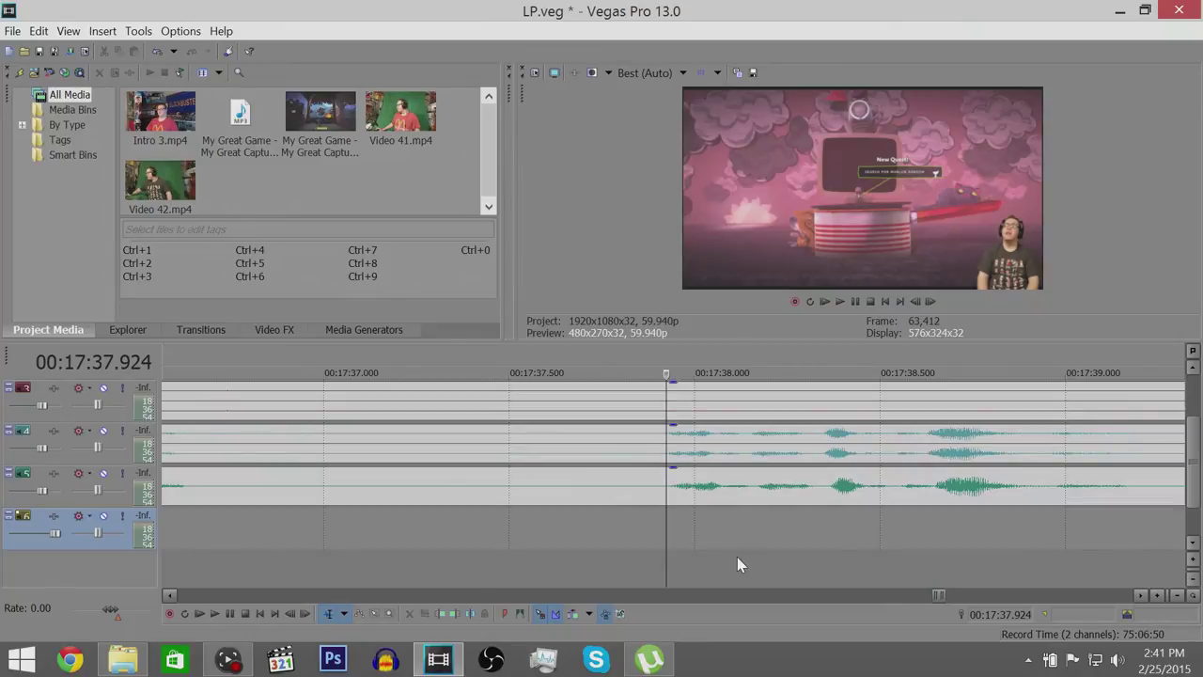
scroll(737, 559, up, 2)
click(610, 570)
key(s)
- Shift the track 5 audio after the 00:17:37.823 cut 0.017 seconds earlier and trim its start back to the cut
click(1015, 497)
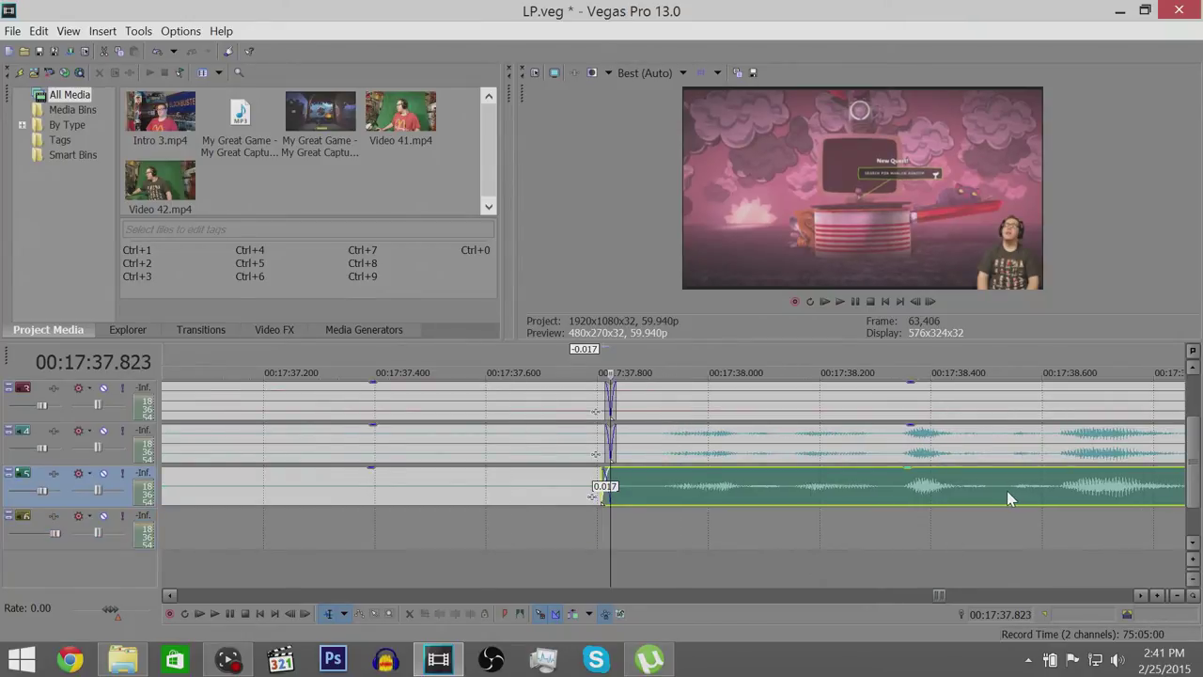
key(KP_1)
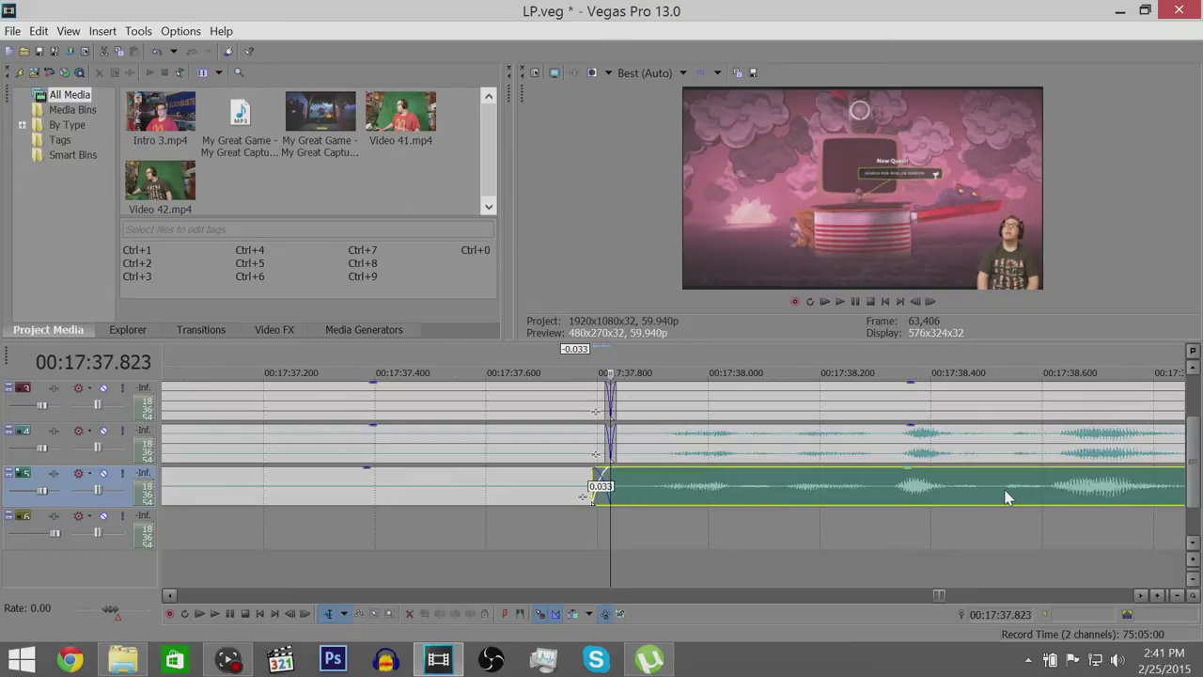
key(KP_3)
key(KP_3)
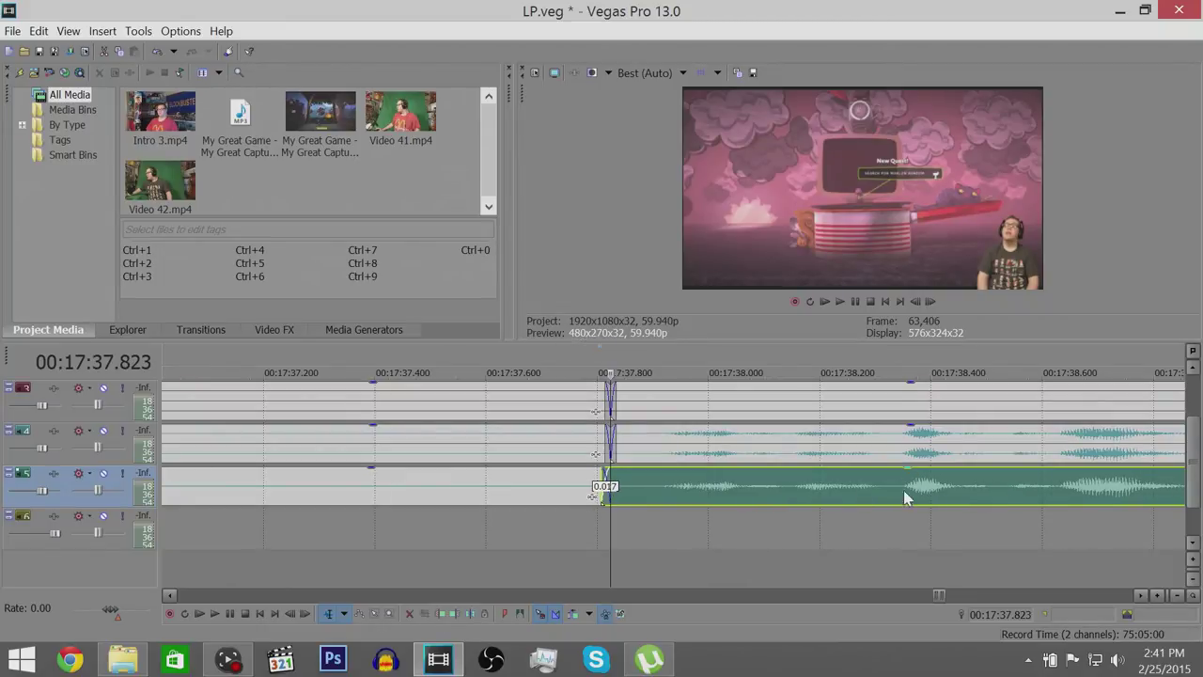
drag(602, 488, 613, 487)
- Check the sync of the track 4 and 5 waveforms around 00:17:48 and 00:18:31
scroll(888, 562, down, 5)
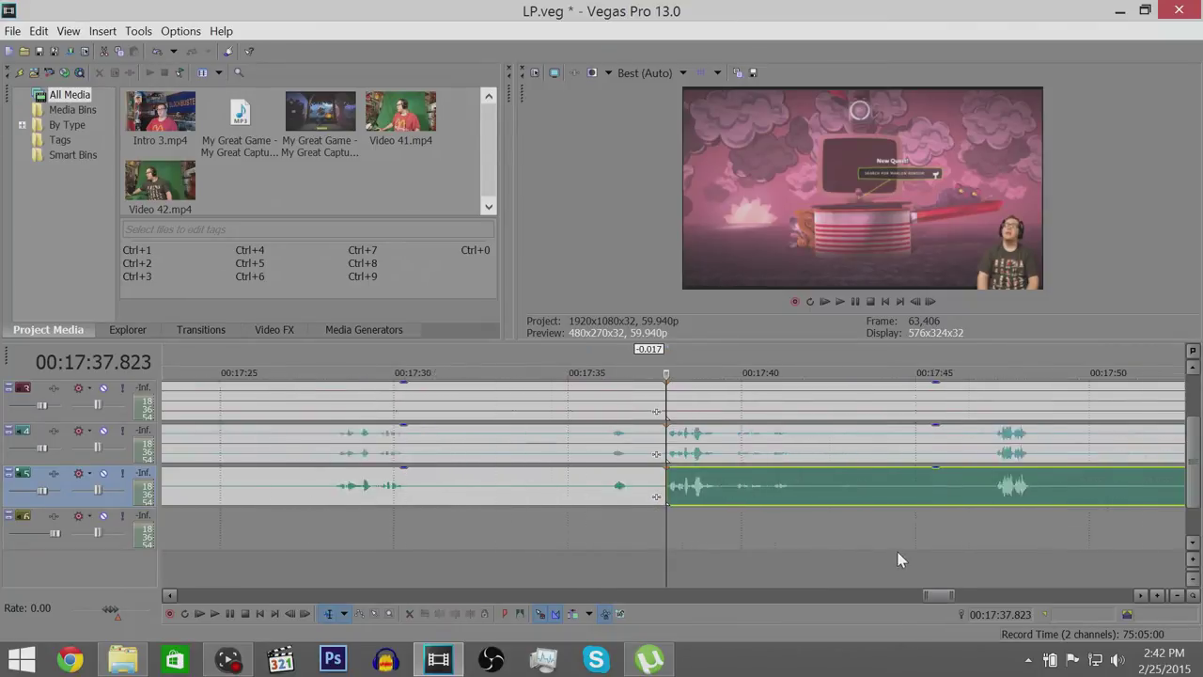
click(905, 536)
scroll(705, 584, up, 2)
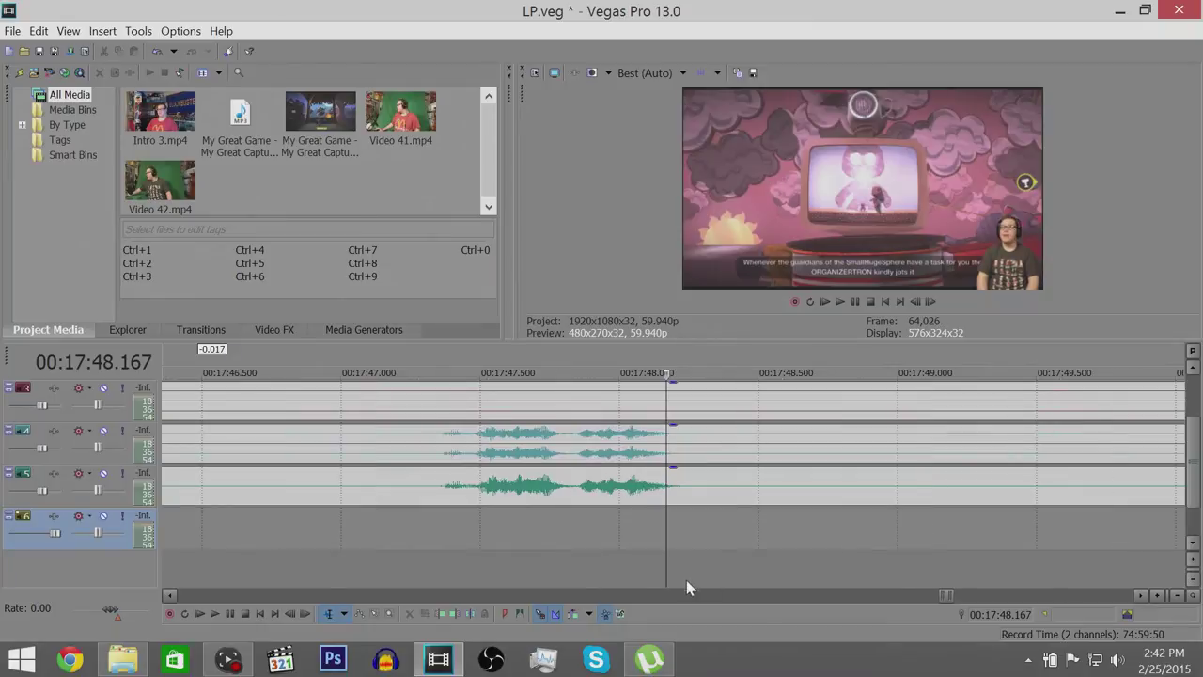
scroll(814, 568, down, 6)
click(831, 564)
click(855, 560)
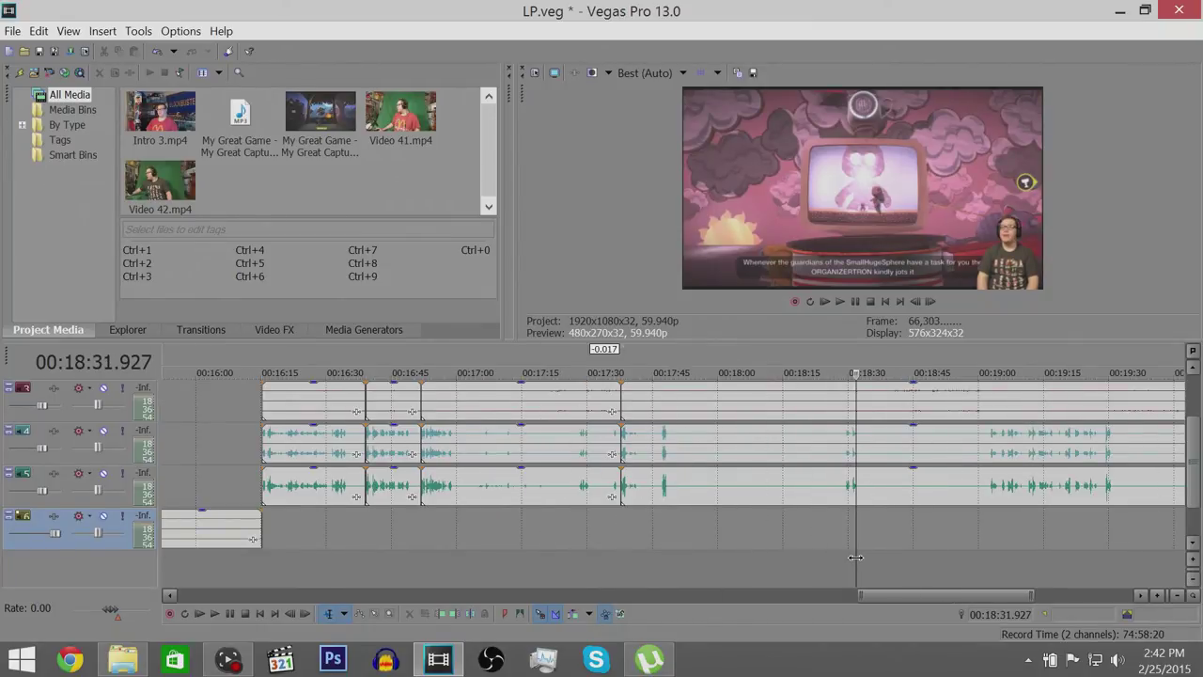
scroll(855, 559, up, 5)
click(613, 569)
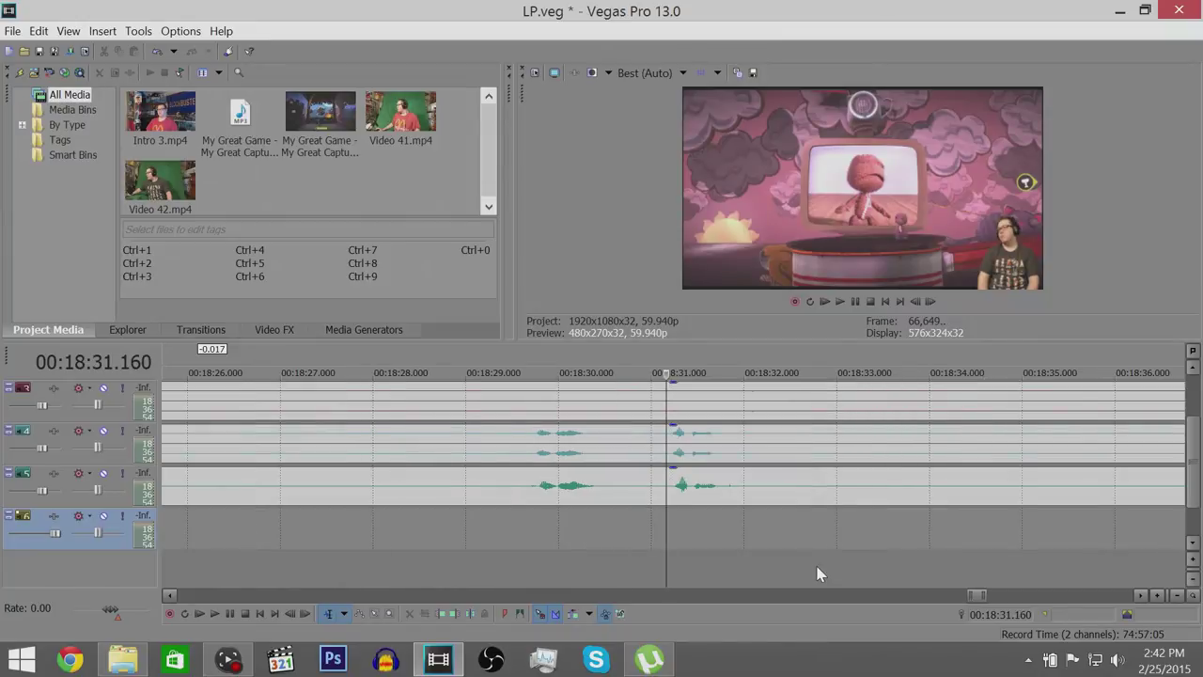
- Split the video and audio events at 00:18:29.642, in the silence just before the spoken phrase
scroll(803, 564, up, 3)
click(345, 564)
scroll(462, 559, up, 2)
click(599, 573)
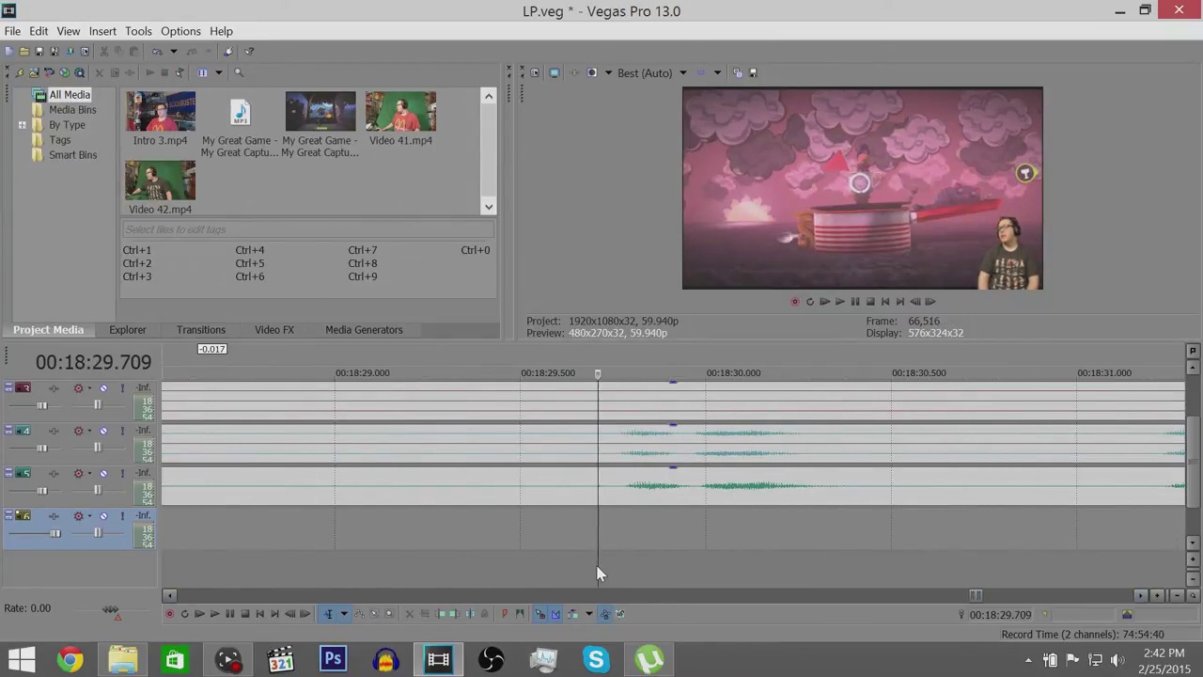
click(572, 570)
key(s)
- Shift the track 5 audio after the 00:18:29.642 cut 0.017 seconds earlier and trim its start to the cut
drag(767, 487, 761, 487)
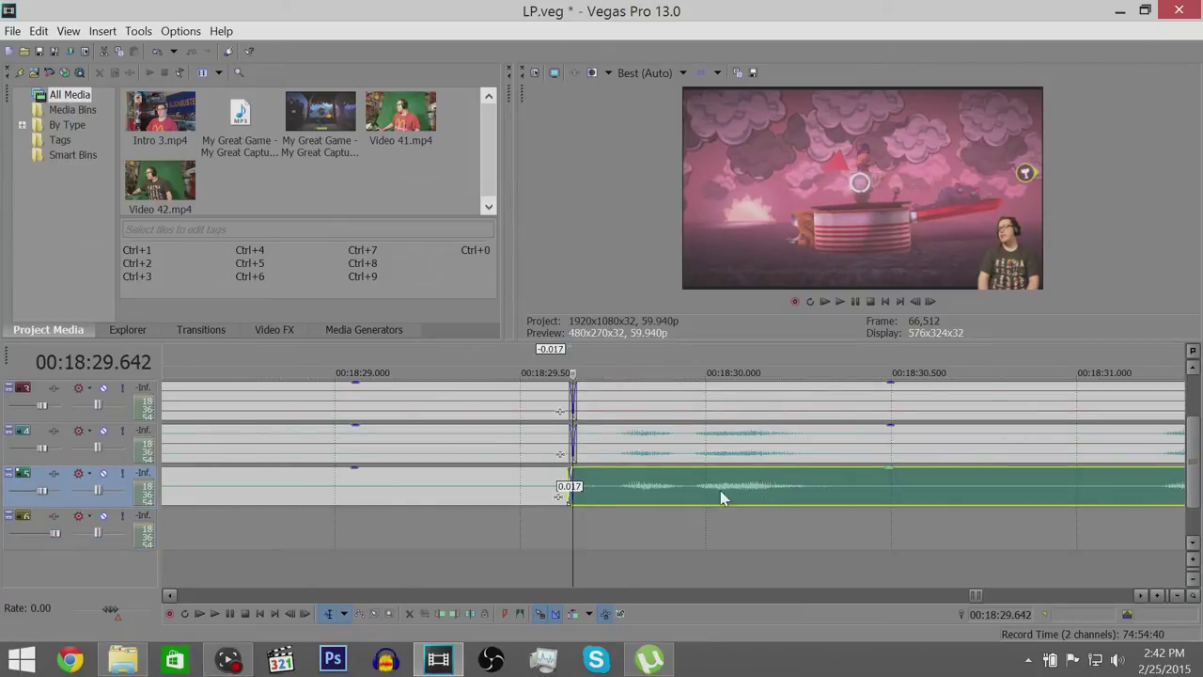
drag(568, 487, 569, 485)
scroll(792, 569, down, 3)
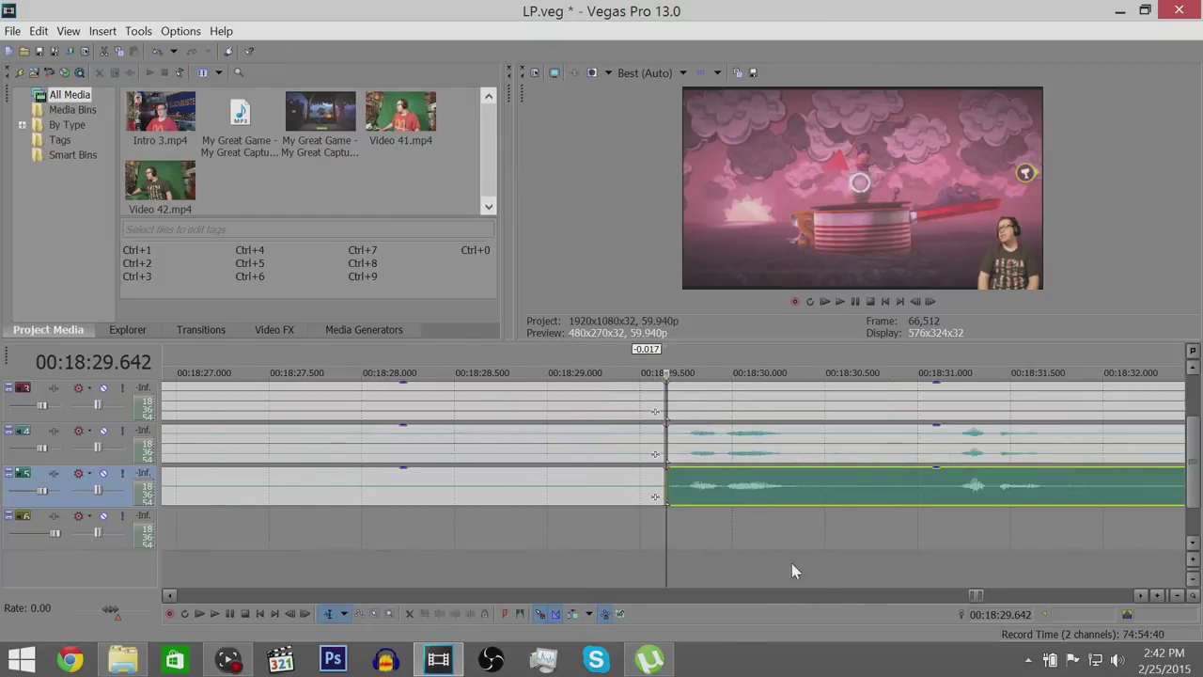
- Examine the sync of the track 4 and 5 waveforms in the speech around 00:19:03
scroll(1004, 562, down, 3)
click(1061, 561)
scroll(1061, 561, up, 15)
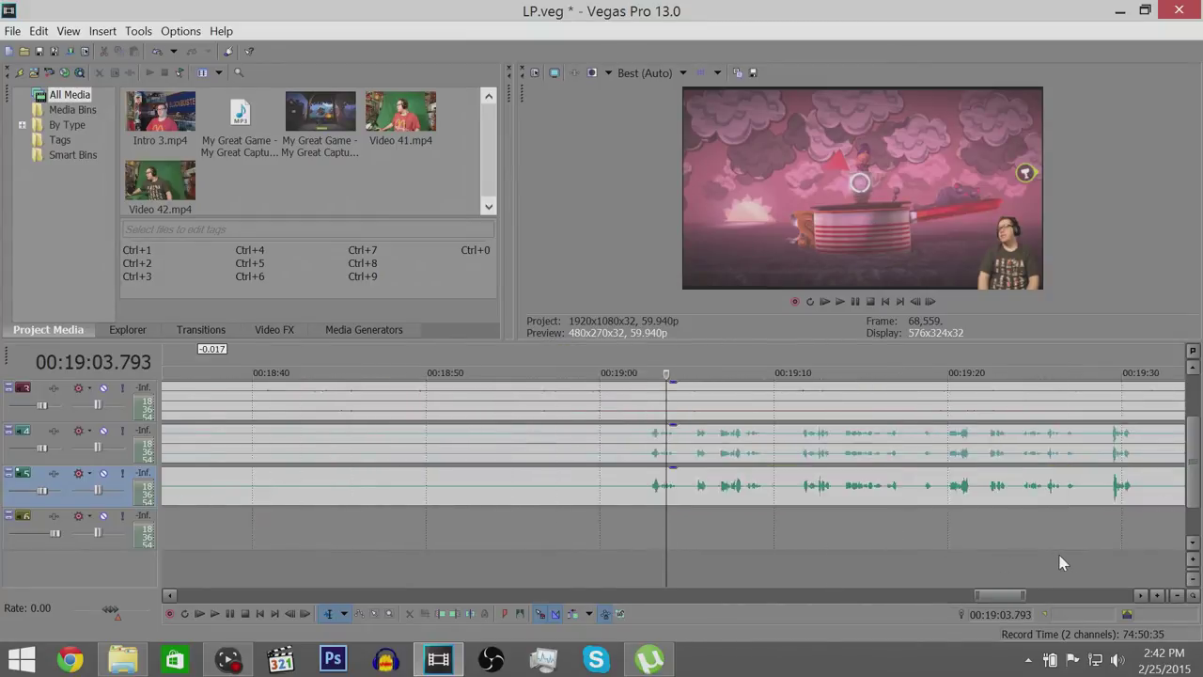
scroll(647, 573, down, 3)
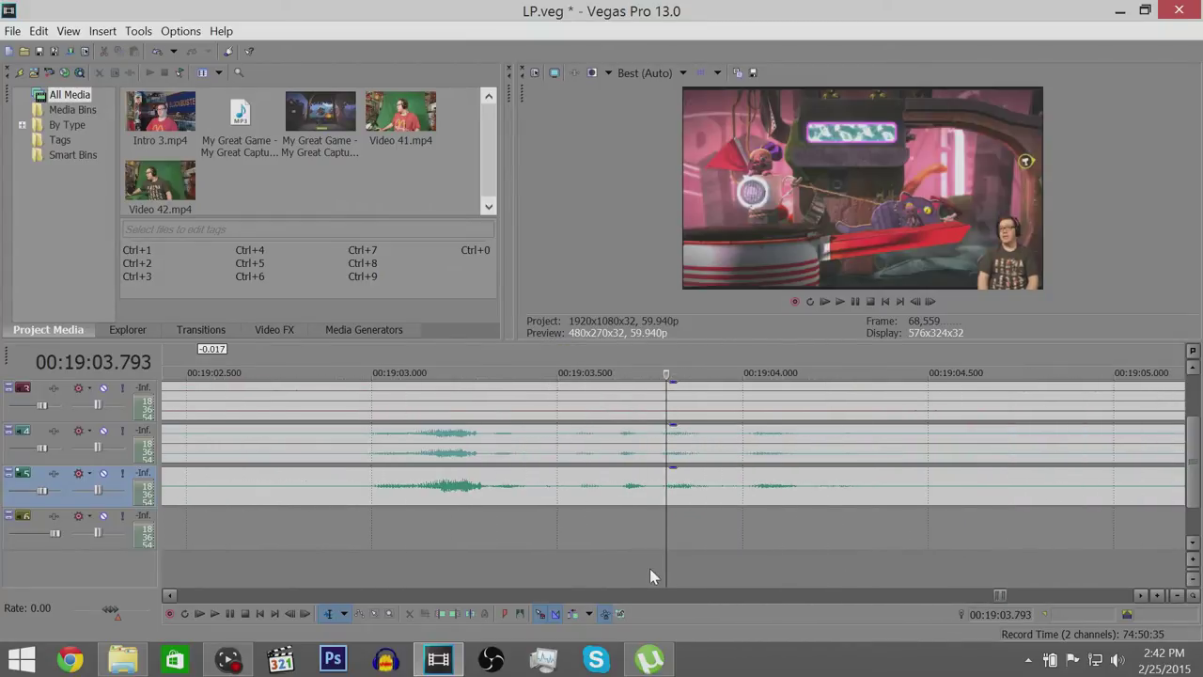
click(1040, 559)
scroll(1040, 558, up, 3)
scroll(1036, 558, down, 4)
- Examine the silent stretch between 00:18:32 and 00:19:03 to find where the webcam footage can end
click(490, 563)
scroll(491, 563, down, 3)
click(489, 562)
scroll(526, 566, down, 2)
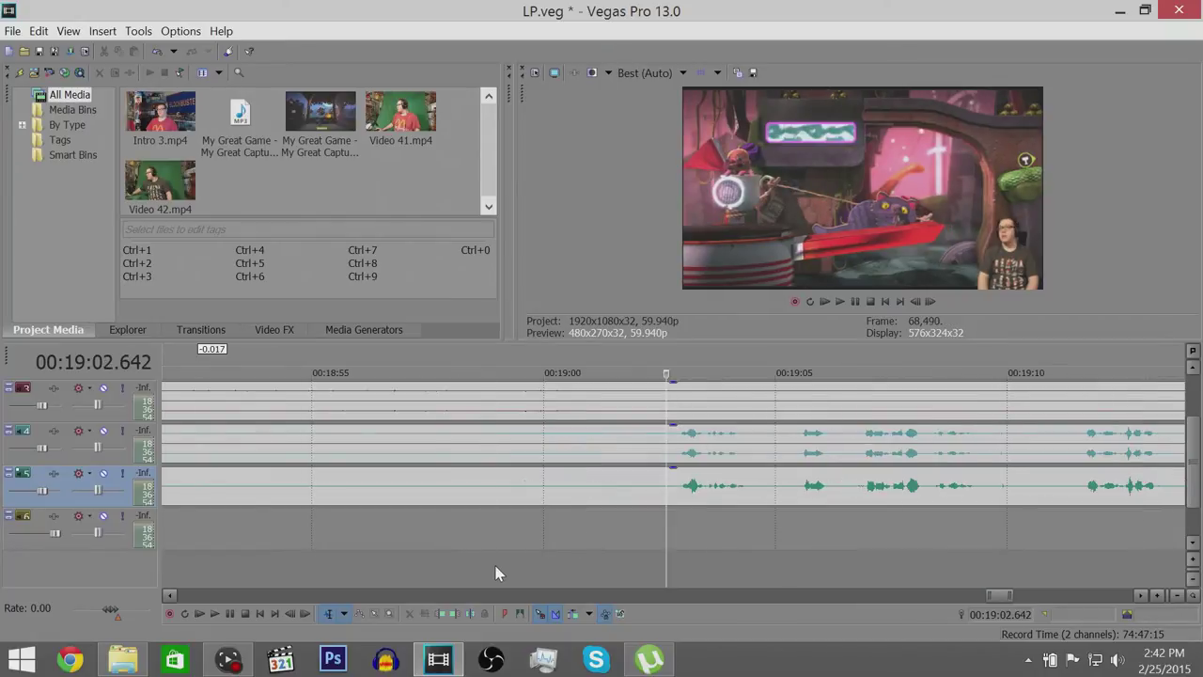
click(525, 566)
scroll(638, 570, down, 2)
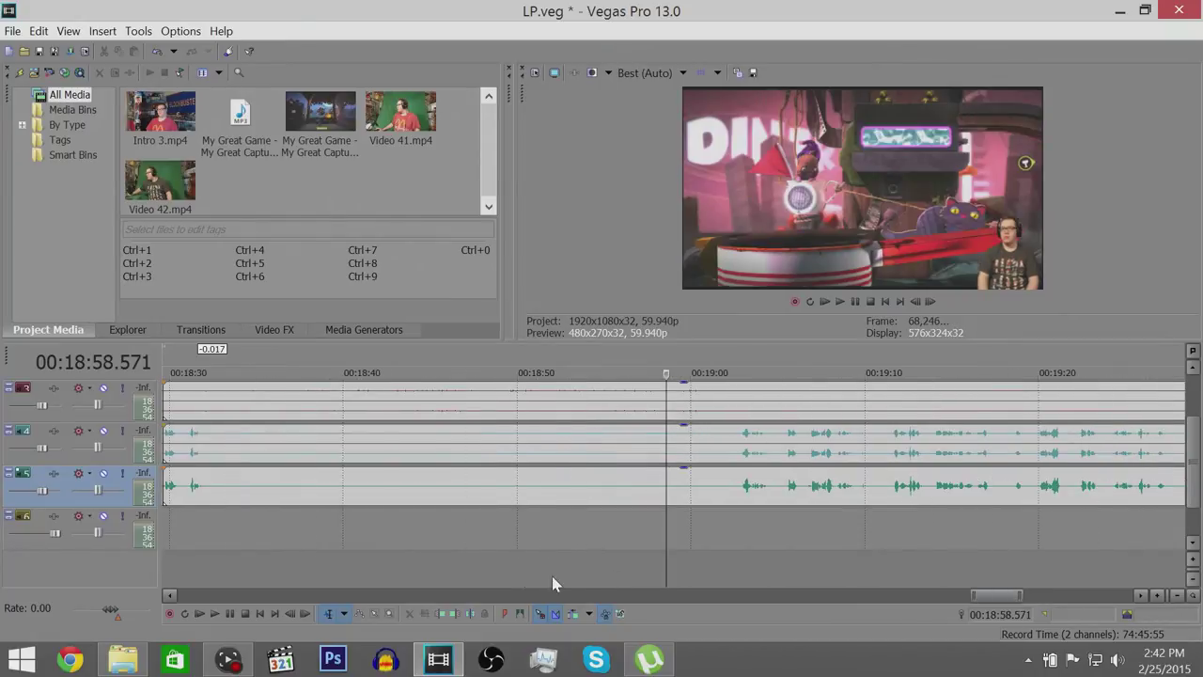
click(217, 583)
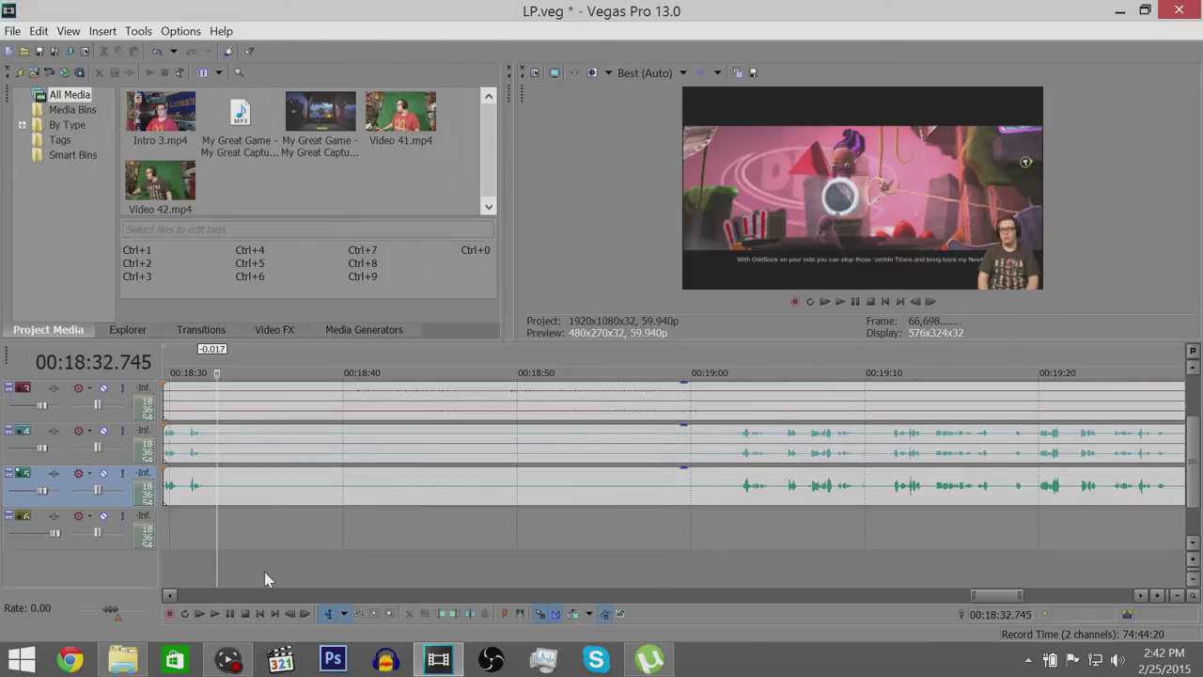
click(296, 578)
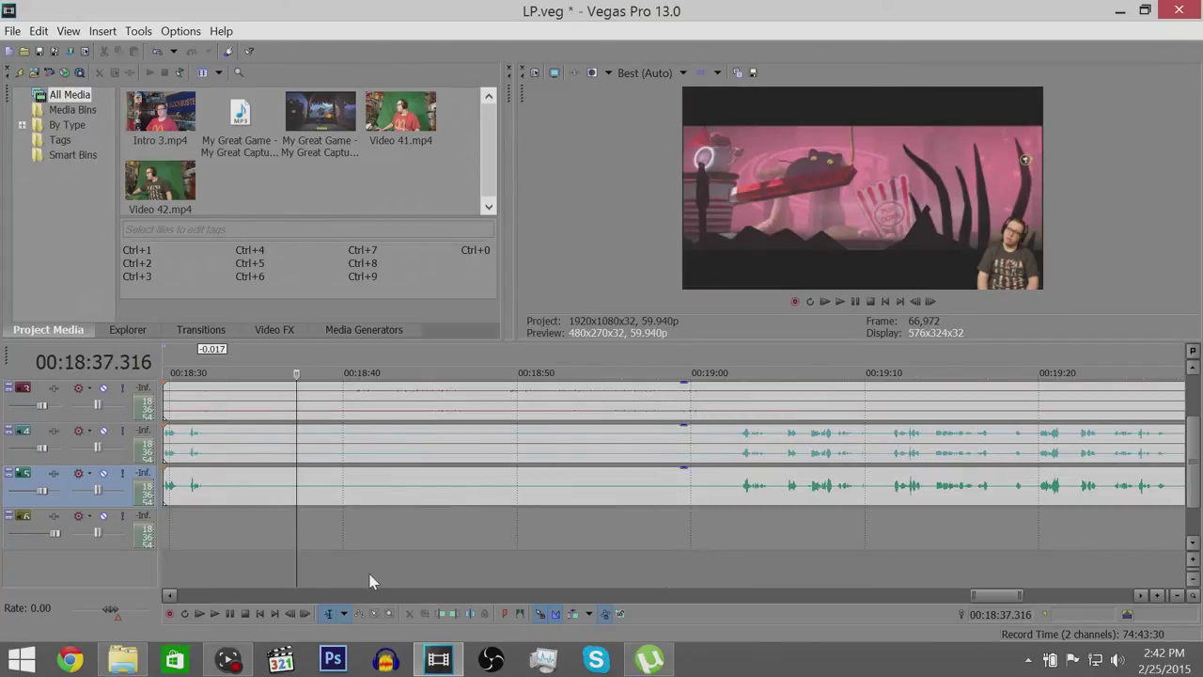
click(276, 581)
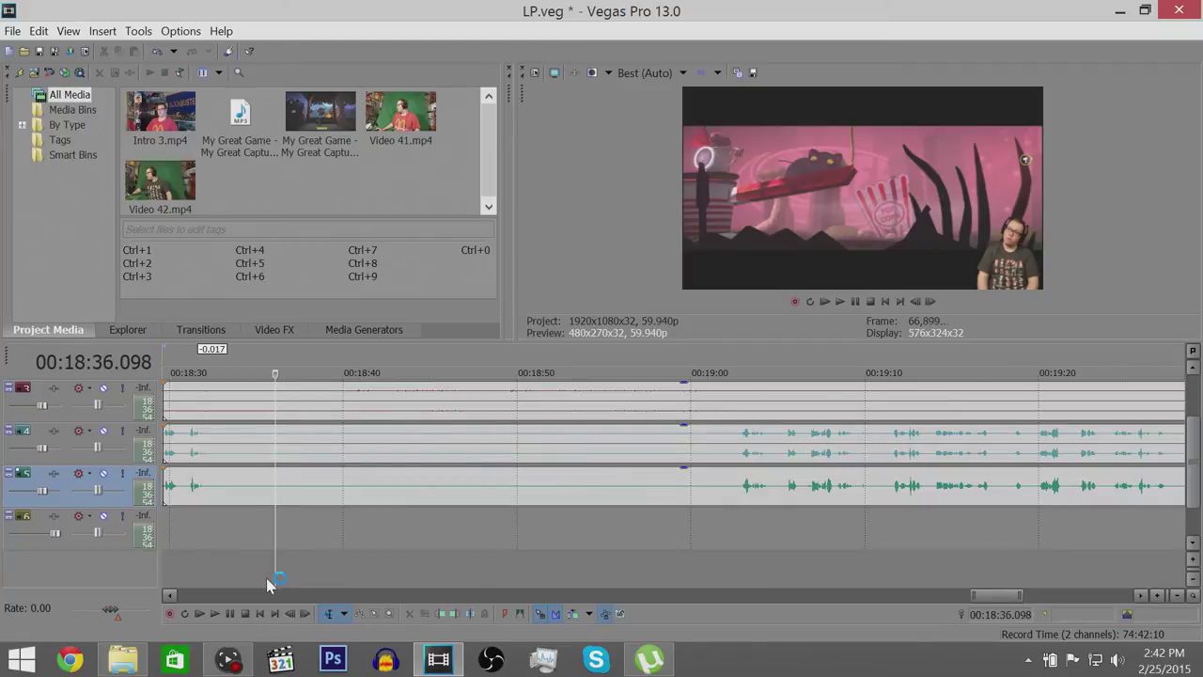
click(250, 570)
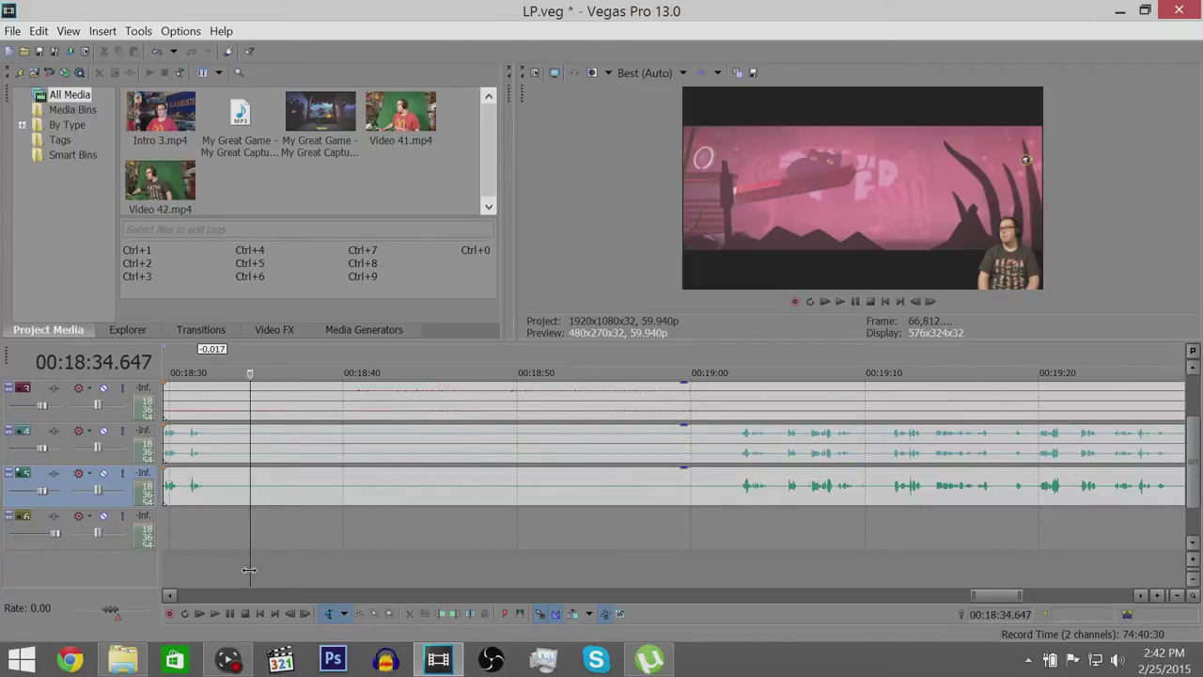
click(234, 574)
click(222, 572)
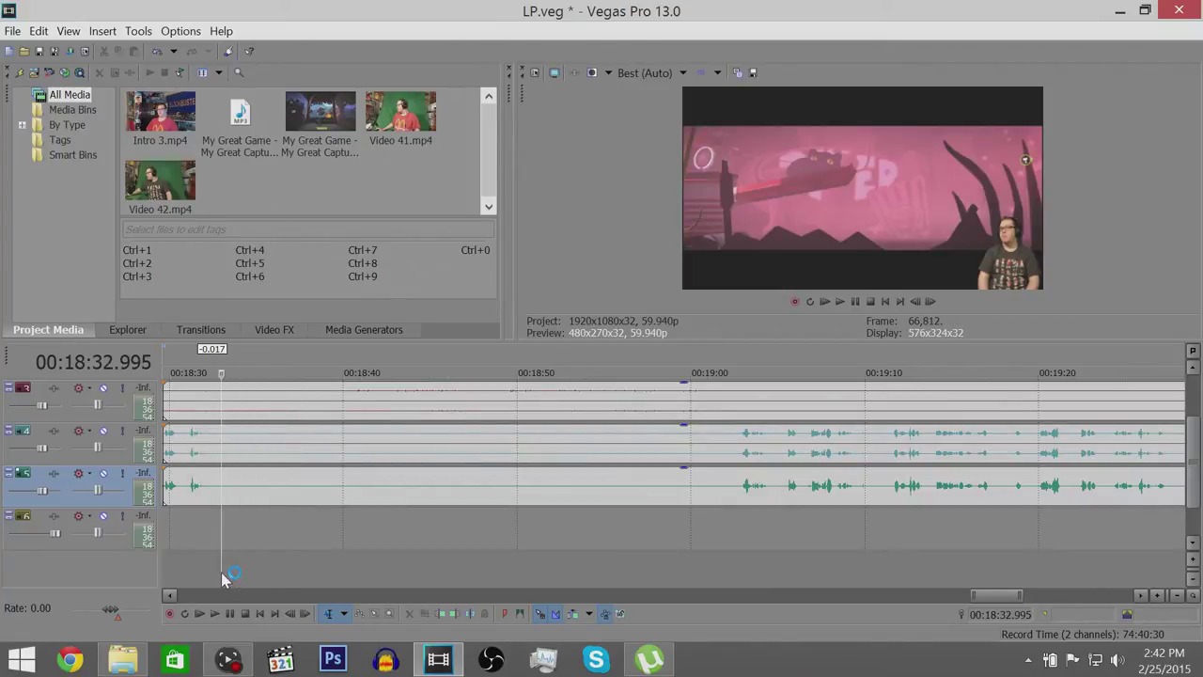
- Split the video and audio events on all tracks at 00:18:32.995, in the silence after the spoken phrase
click(215, 571)
key(Up)
key(Up)
key(Up)
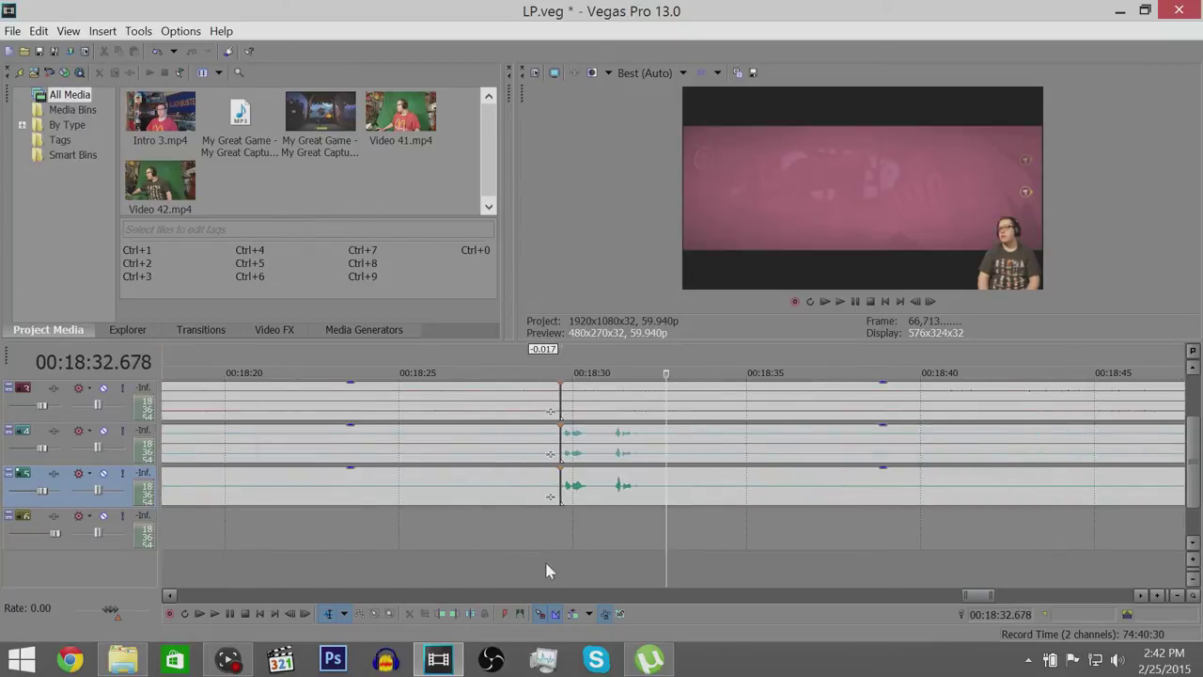
key(Up)
key(Up)
key(Up)
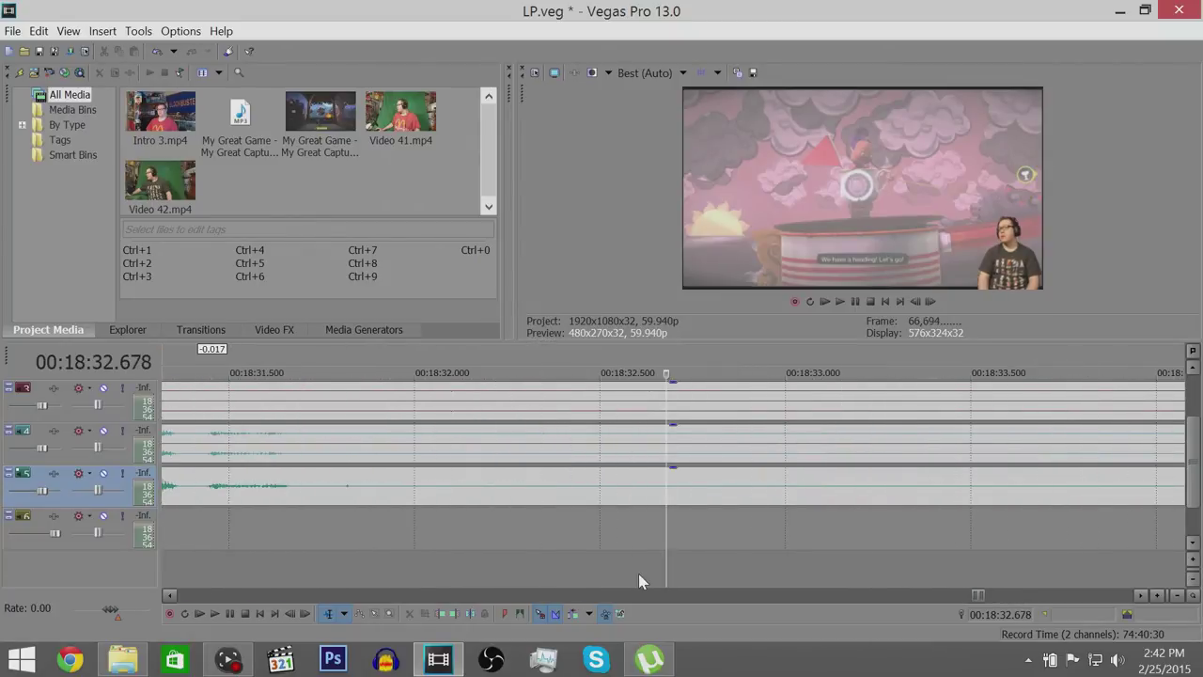
click(786, 566)
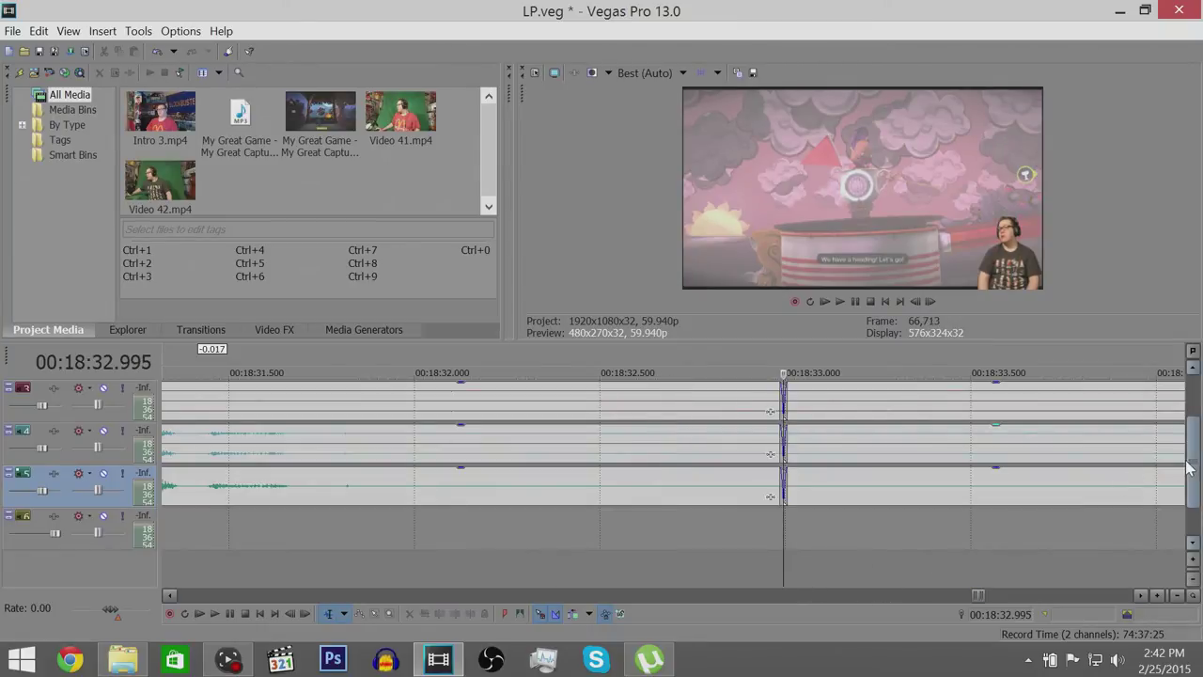
- Fade out the webcam event before the 00:18:32.995 cut over about 0.2 seconds, using the BCC Damaged TV Dissolve transition
drag(1192, 461, 1191, 404)
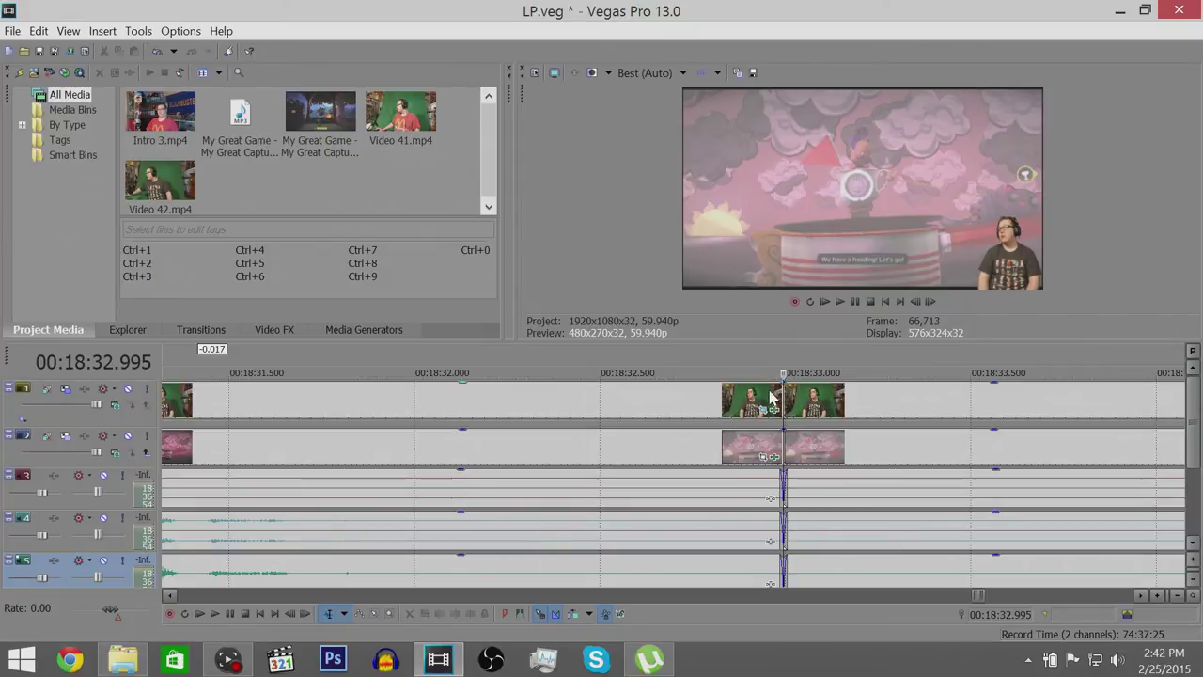
scroll(770, 400, up, 2)
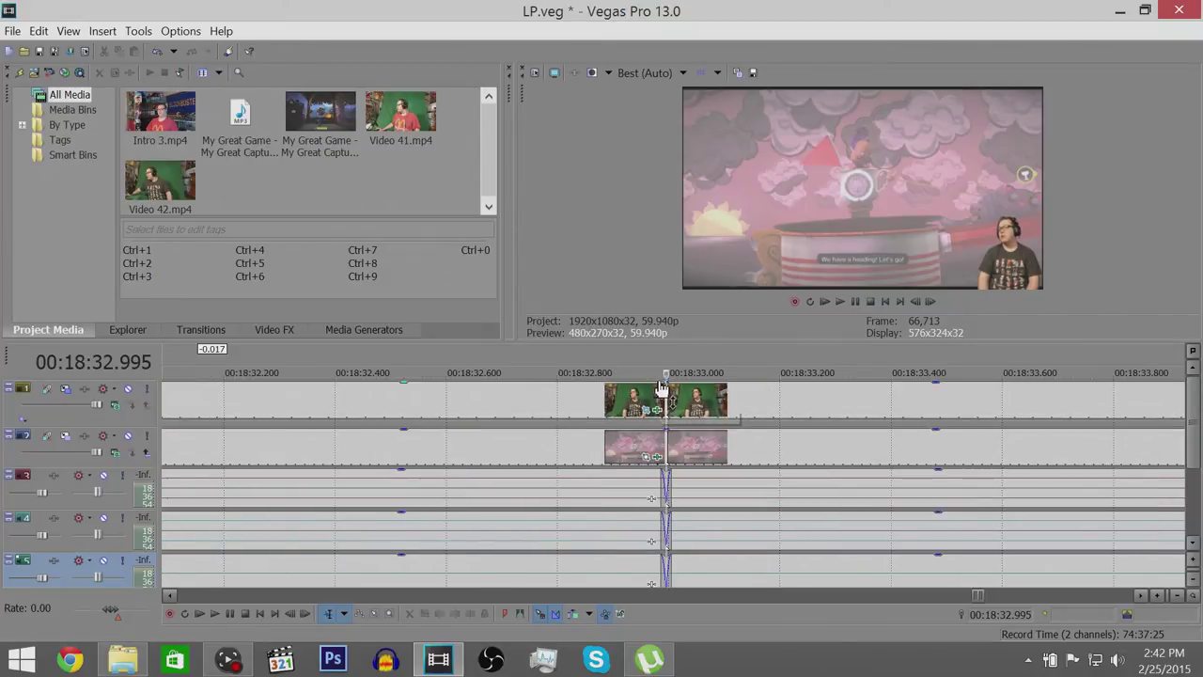
drag(668, 379, 556, 400)
right_click(577, 397)
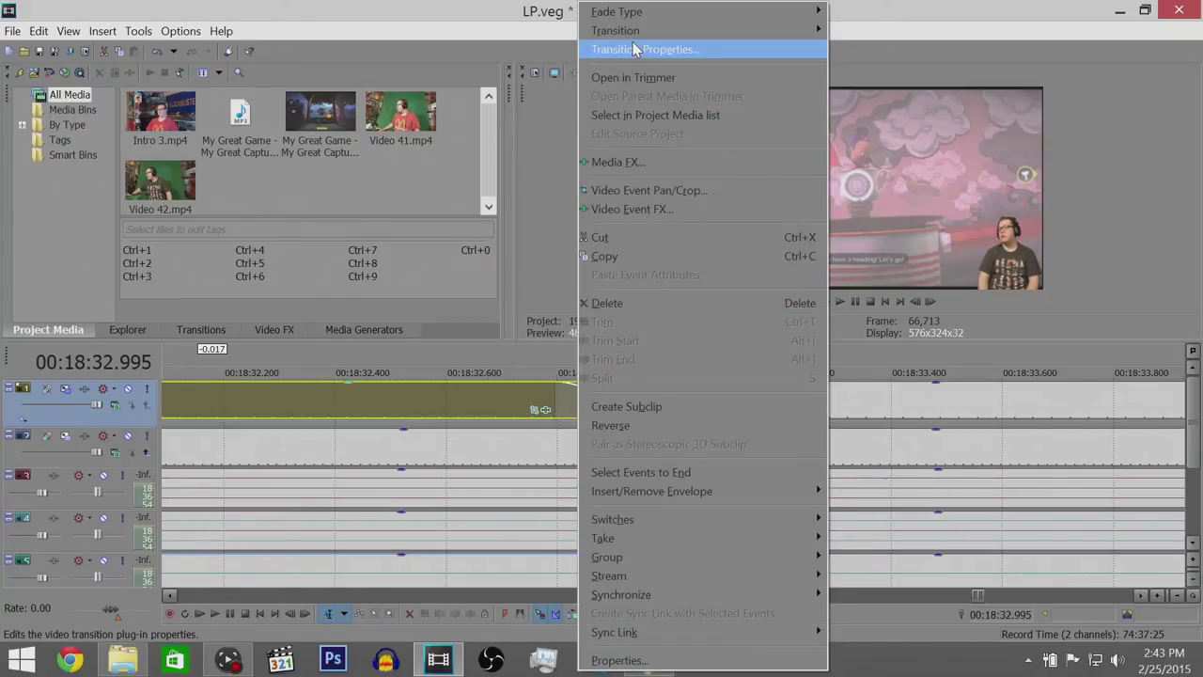
click(663, 41)
click(564, 229)
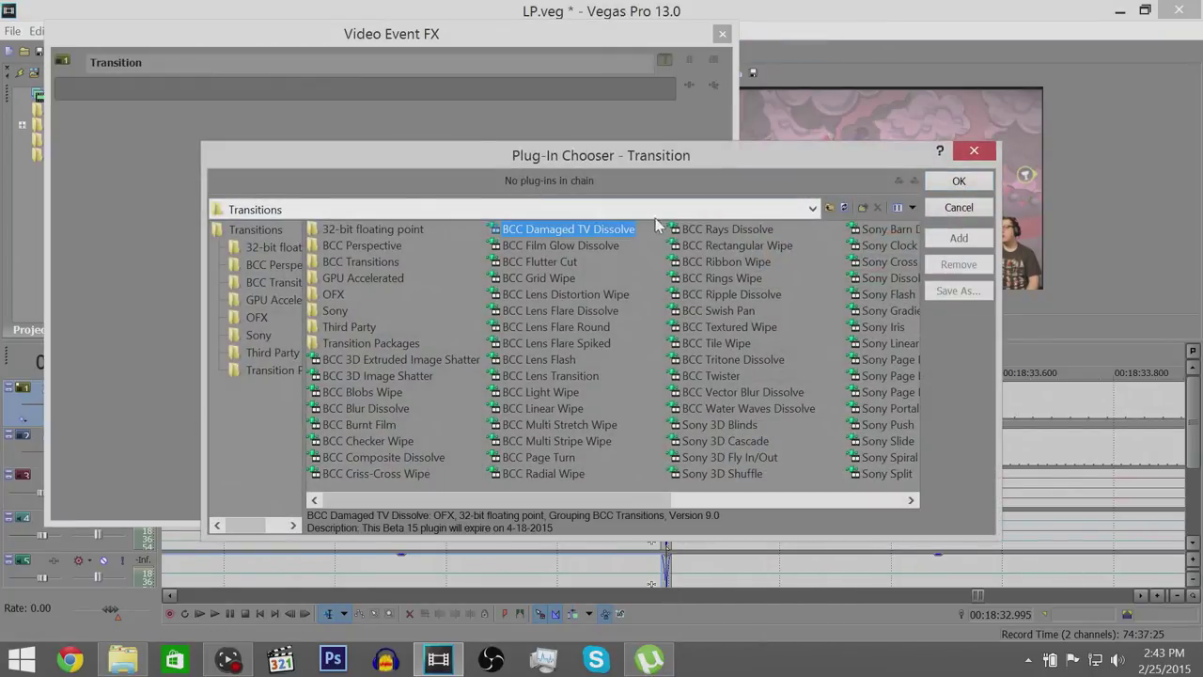
click(958, 182)
click(722, 34)
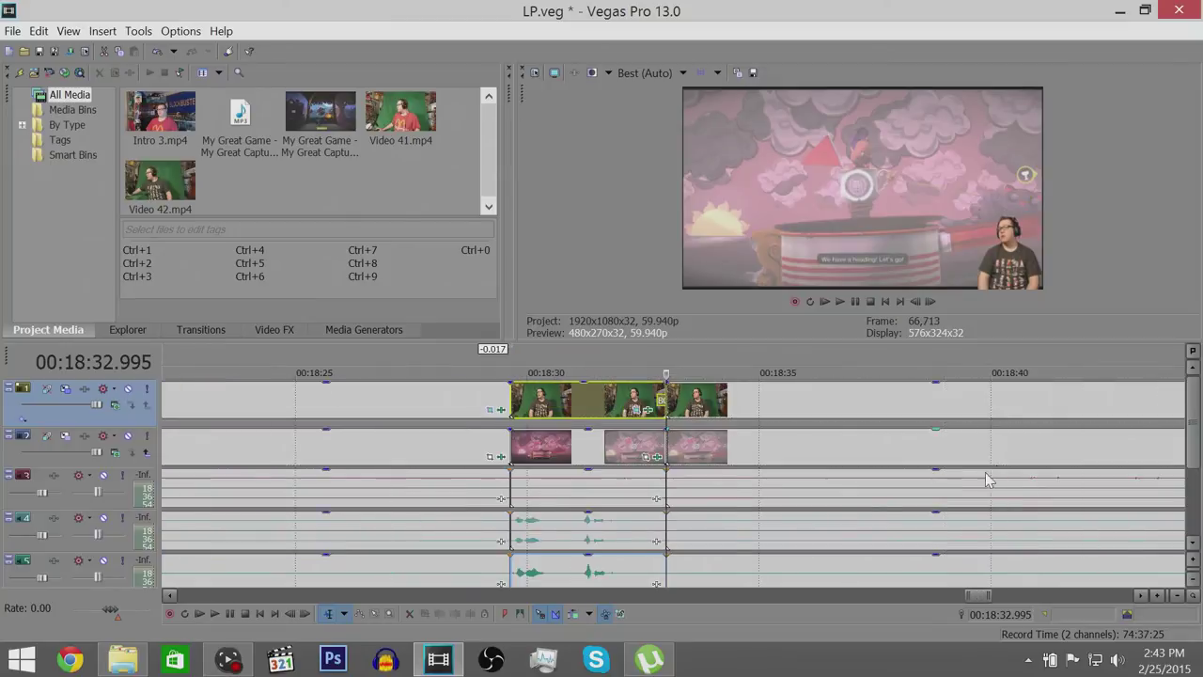
- Split all events at 00:19:02.591 and give the webcam event after the cut a fade-in of about 0.2 seconds with BCC Damaged TV Dissolve
scroll(878, 495, down, 2)
click(1013, 538)
scroll(1010, 539, up, 6)
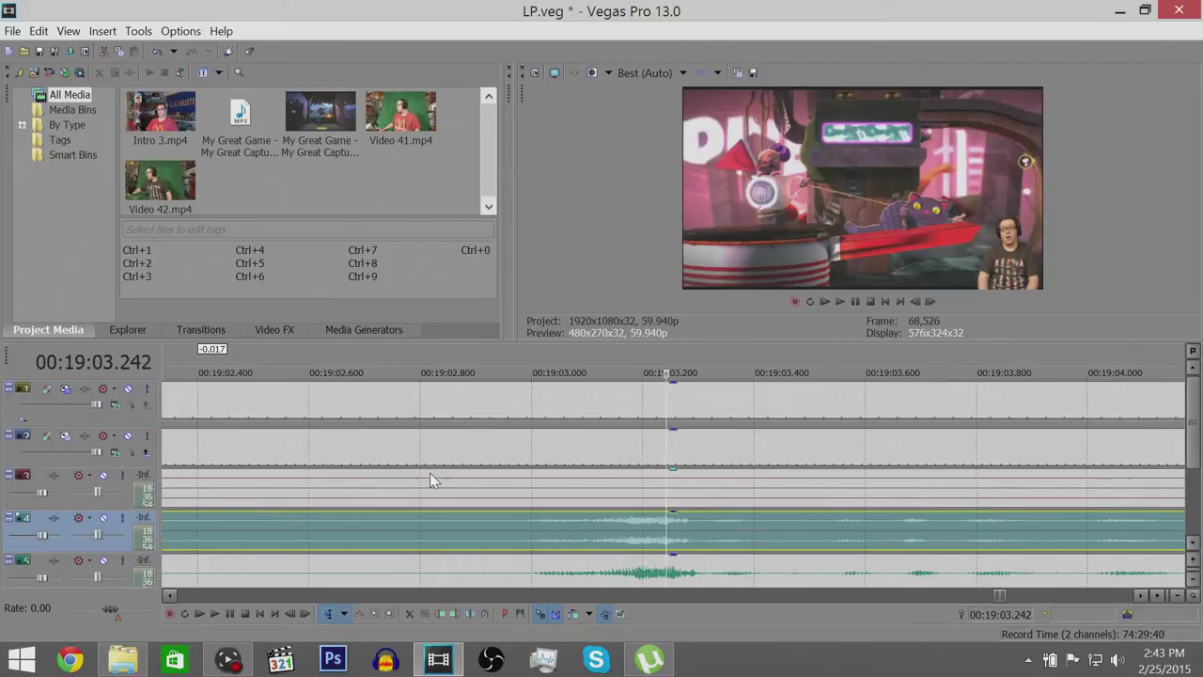
click(426, 475)
key(Left)
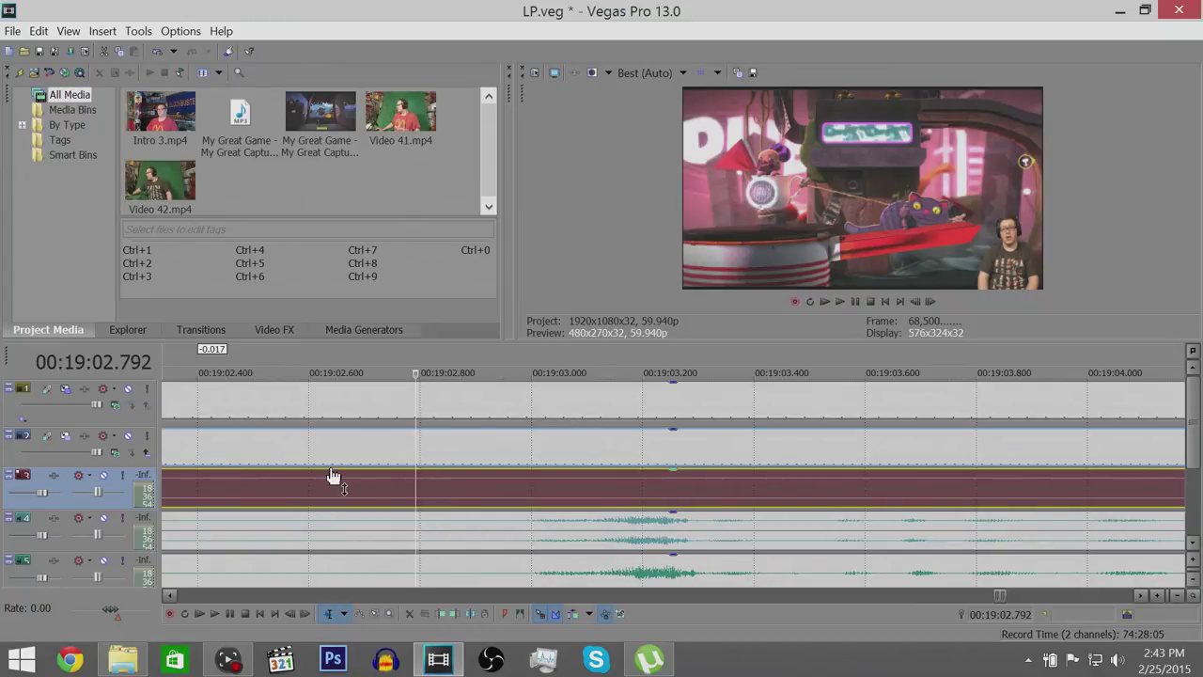
click(305, 476)
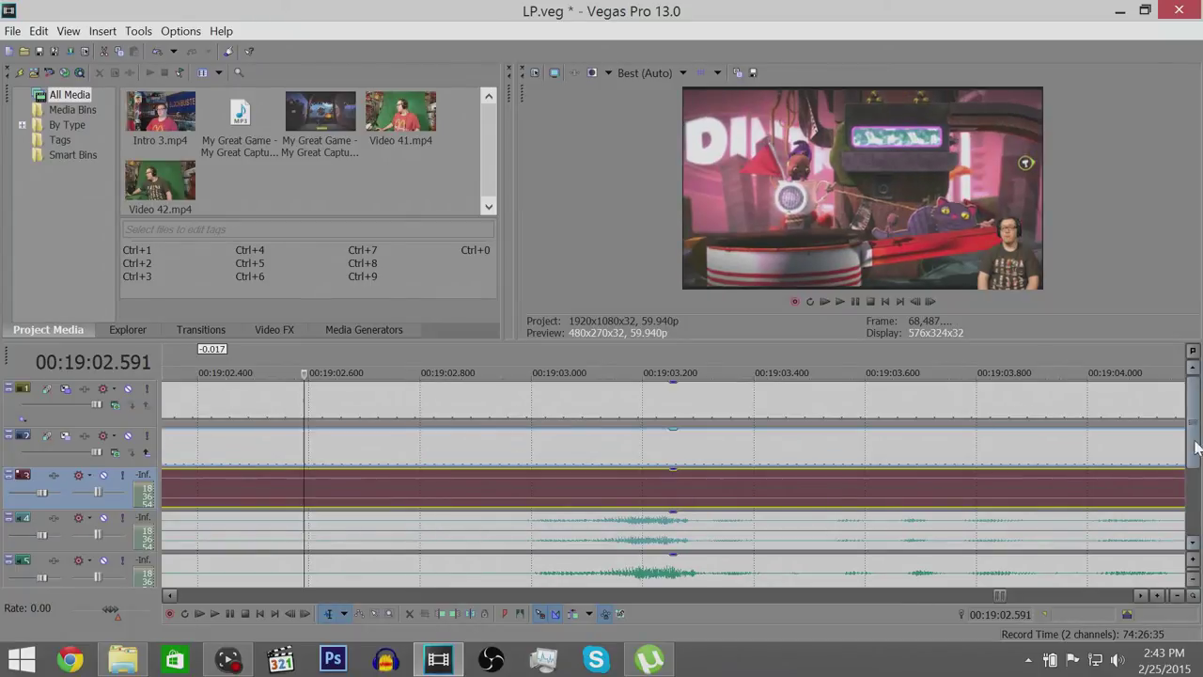
drag(1196, 430, 1195, 494)
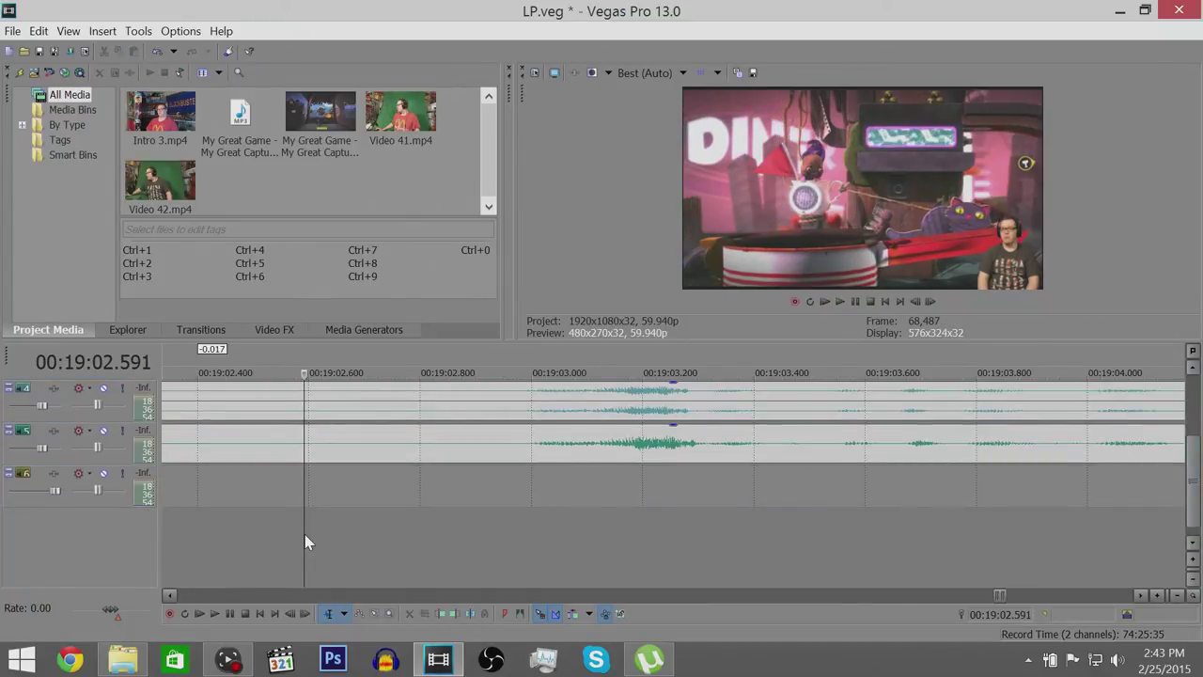
key(s)
drag(1192, 467, 1192, 409)
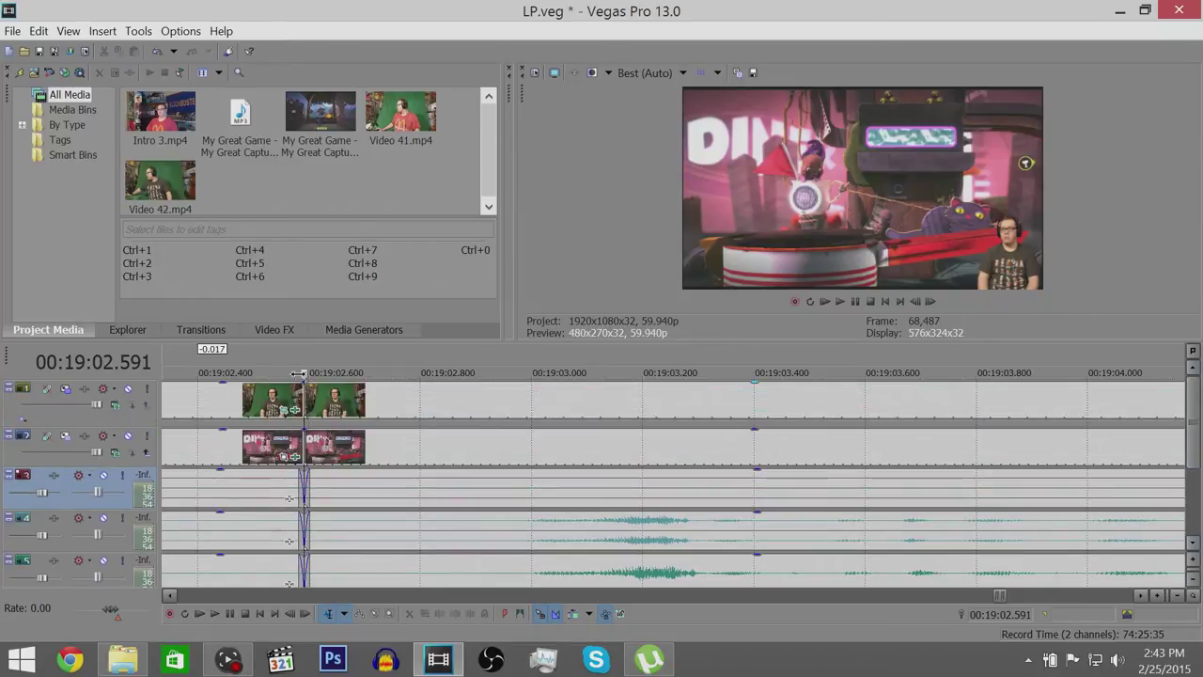
drag(305, 377, 416, 410)
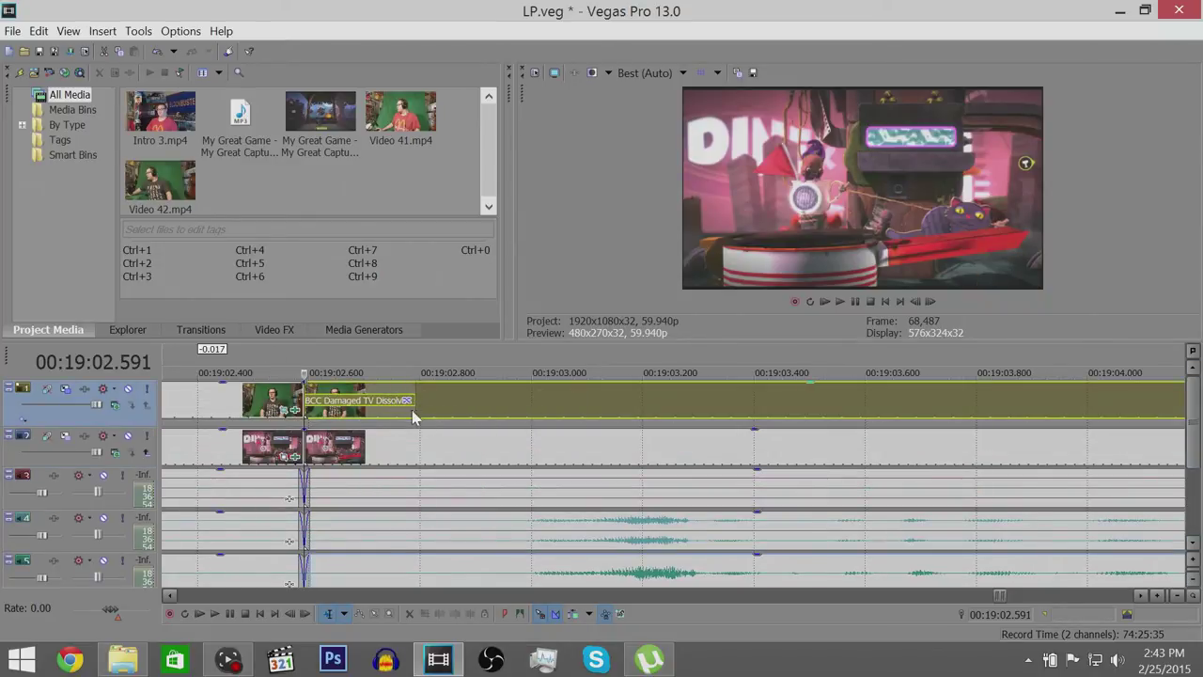
- Delete the webcam video and the track 4 and 5 commentary audio between the 00:18:32.995 and 00:19:02.591 cuts
scroll(483, 424, down, 10)
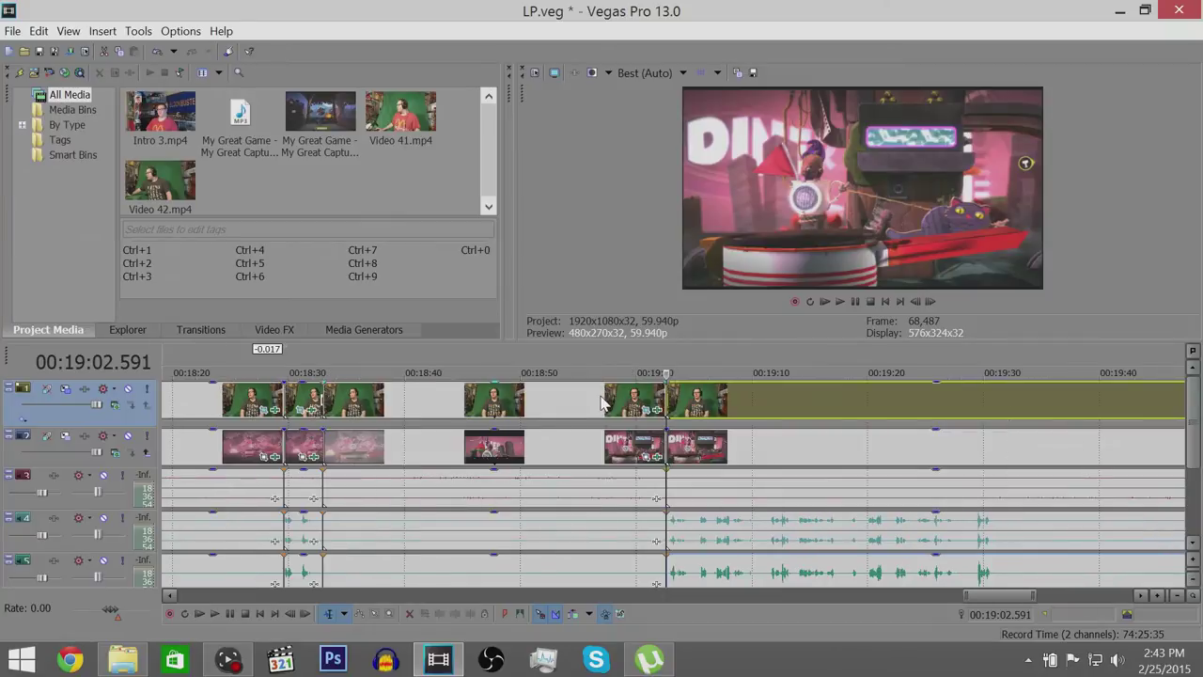
right_click(560, 406)
click(638, 273)
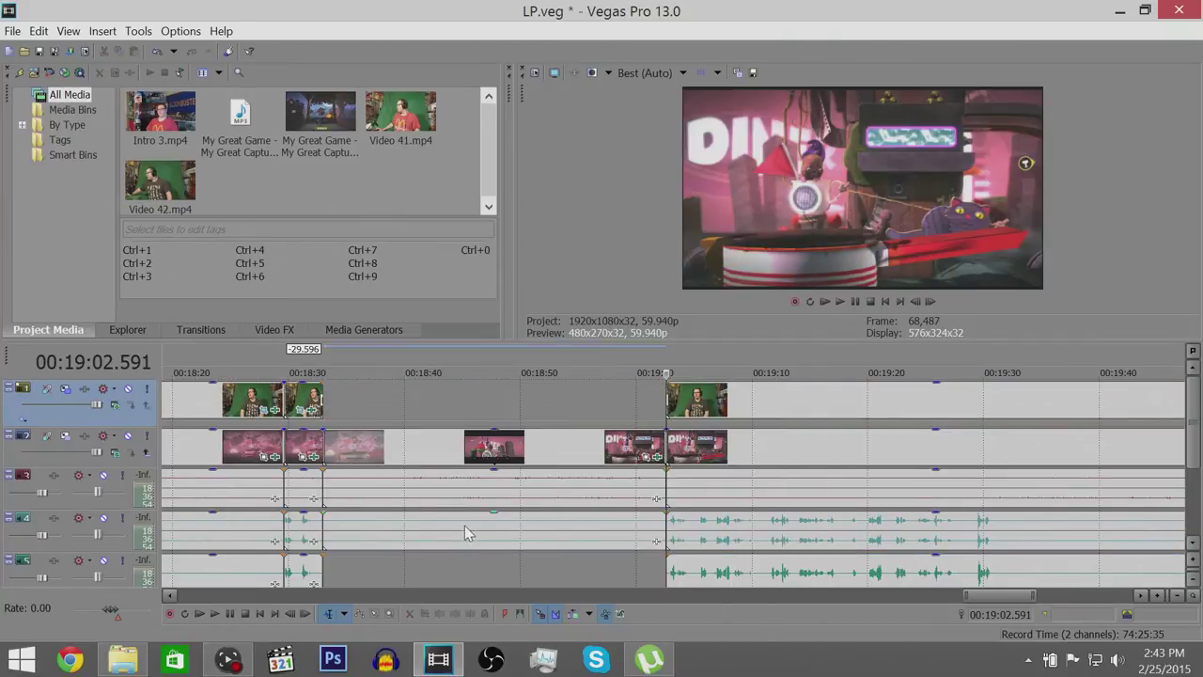
right_click(465, 526)
click(529, 294)
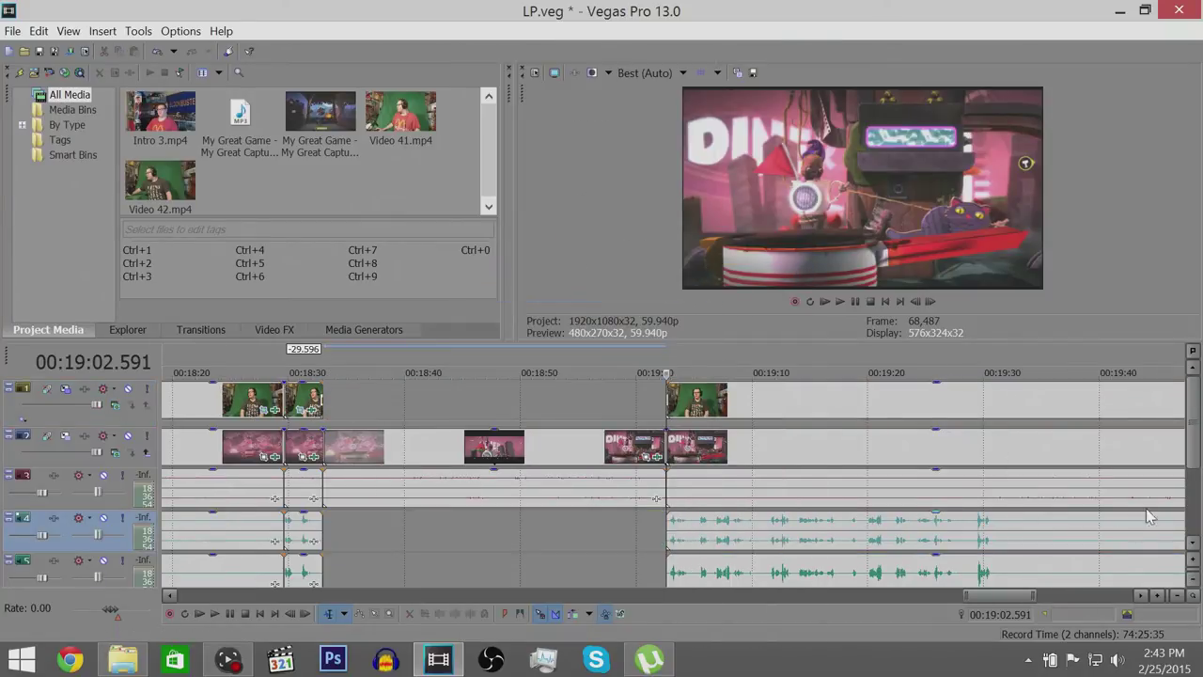
- Move the track 3 game audio between the 00:18:32.995 and 00:19:02.591 cuts down to track 6, keeping its timing
scroll(1193, 451, down, 2)
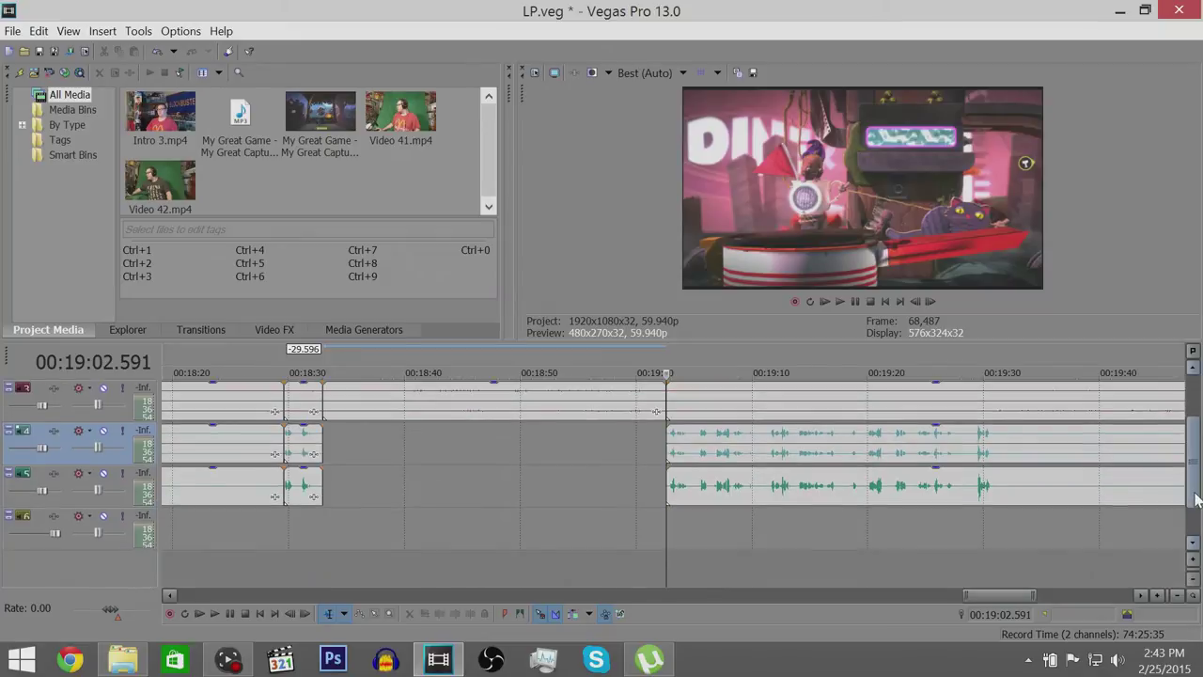
click(368, 409)
drag(373, 512, 373, 532)
- Check the sync of the track 4 and 5 waveforms in the speech around 00:19:29 and 00:19:03
scroll(774, 565, down, 3)
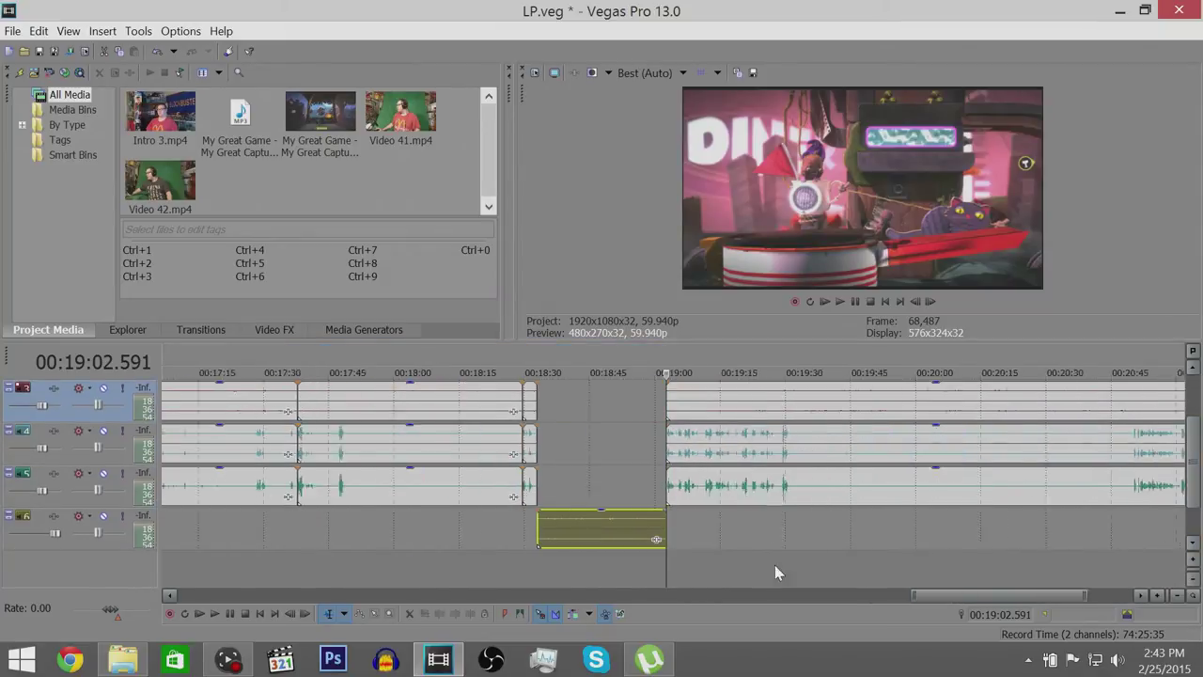
click(719, 555)
click(755, 564)
scroll(755, 563, up, 8)
click(436, 561)
scroll(600, 567, up, 4)
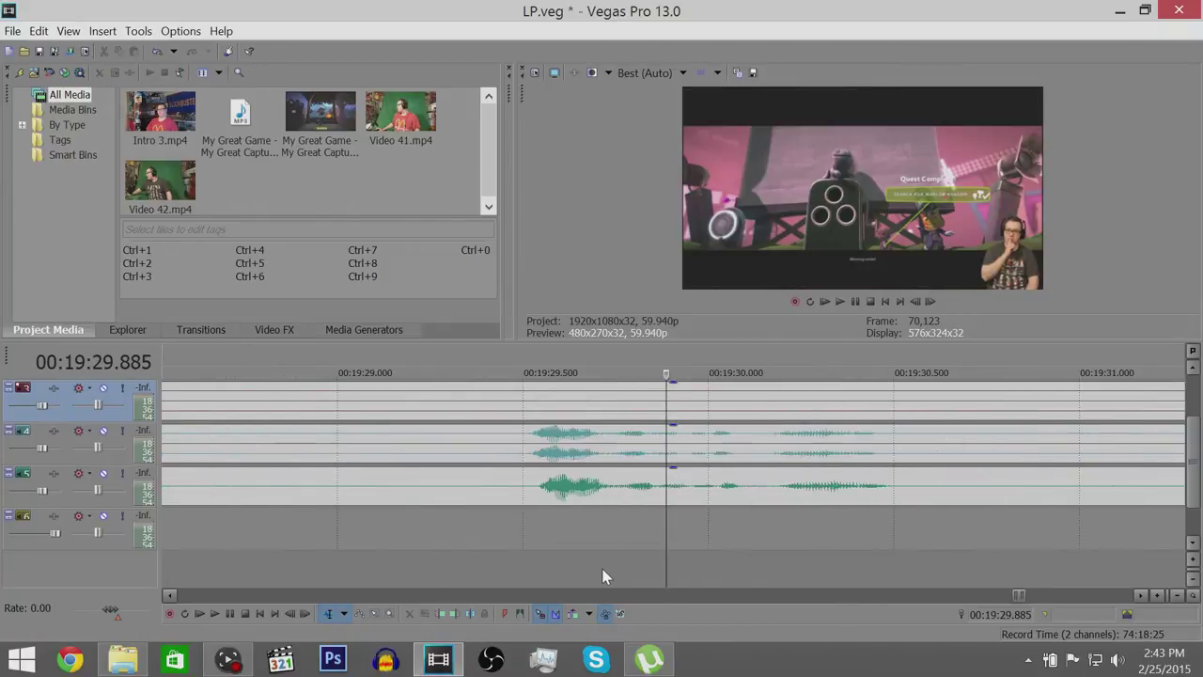
scroll(594, 564, down, 8)
click(582, 563)
scroll(583, 563, up, 4)
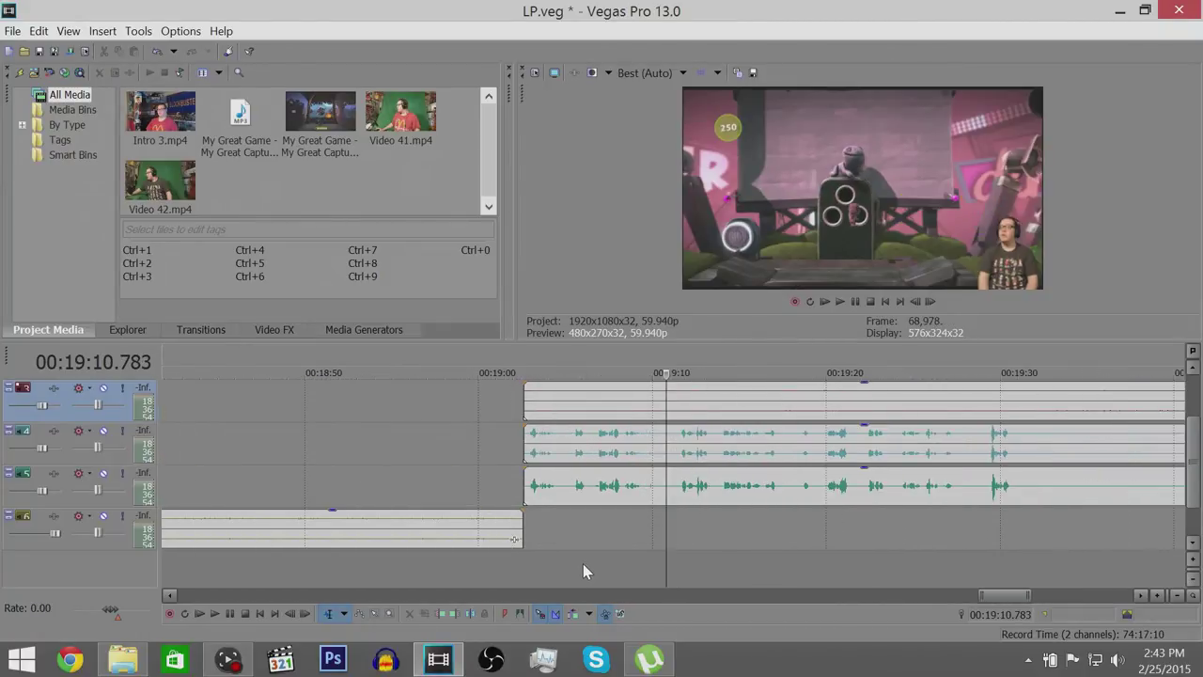
click(331, 564)
scroll(419, 566, up, 4)
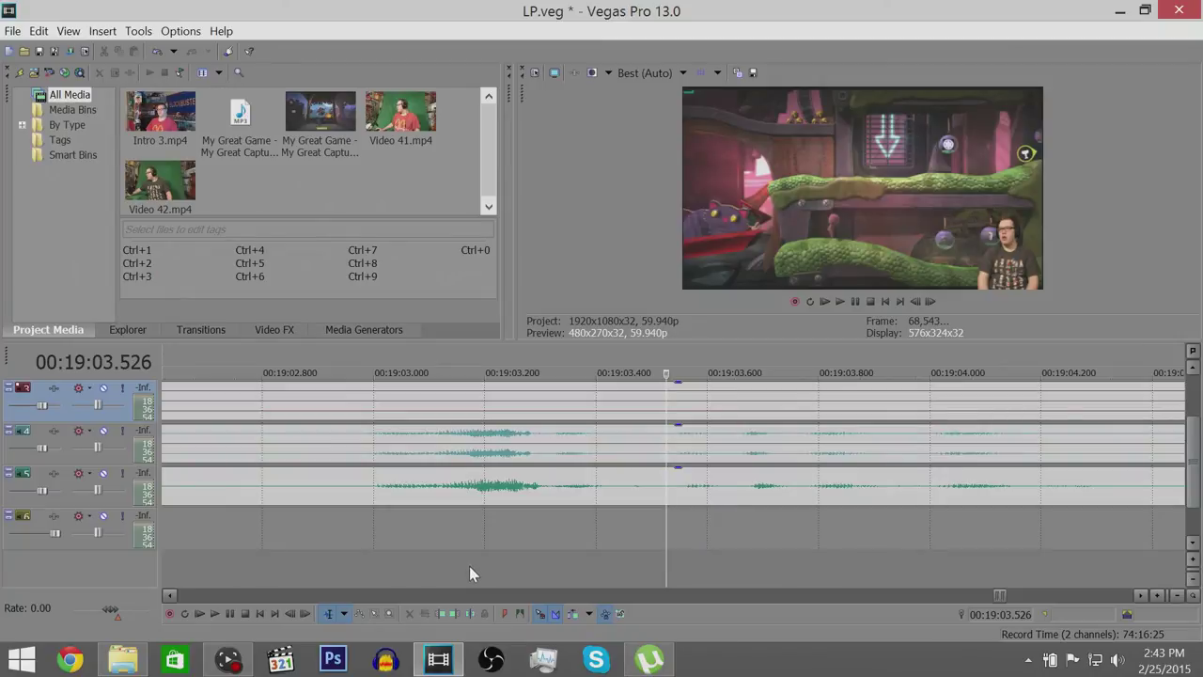
scroll(846, 567, down, 3)
- Split the video and audio events at 00:19:06.896, in the silence just before the spoken phrase
click(875, 567)
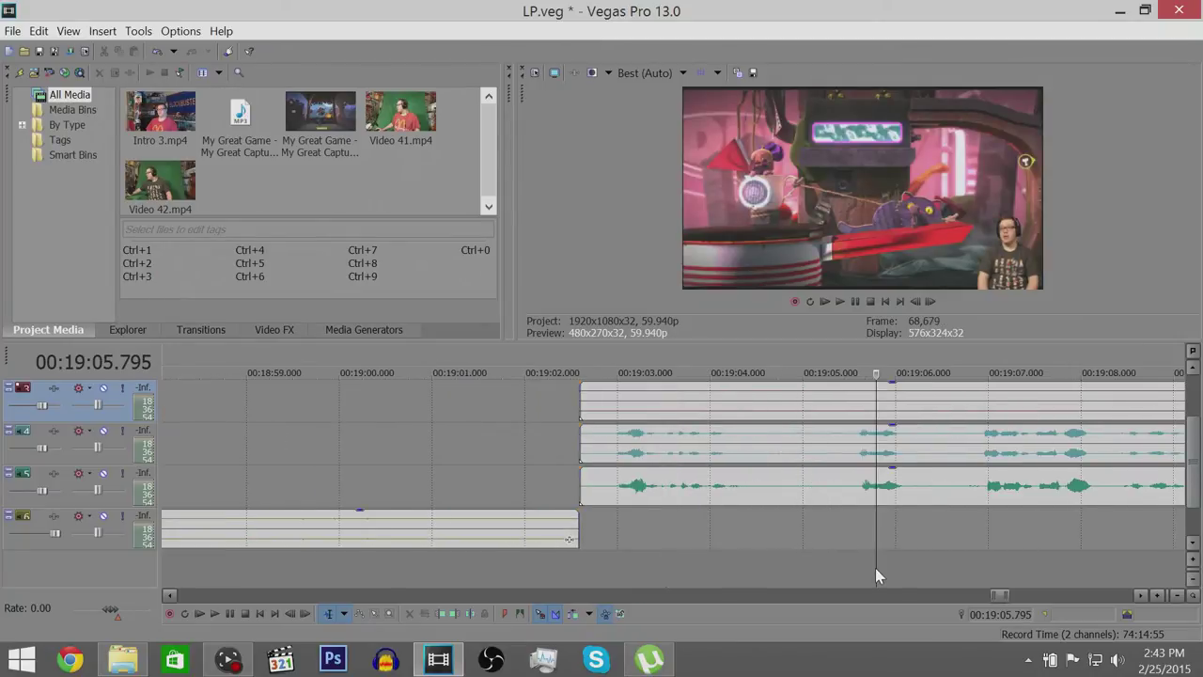
scroll(874, 568, up, 4)
click(968, 574)
scroll(969, 574, up, 3)
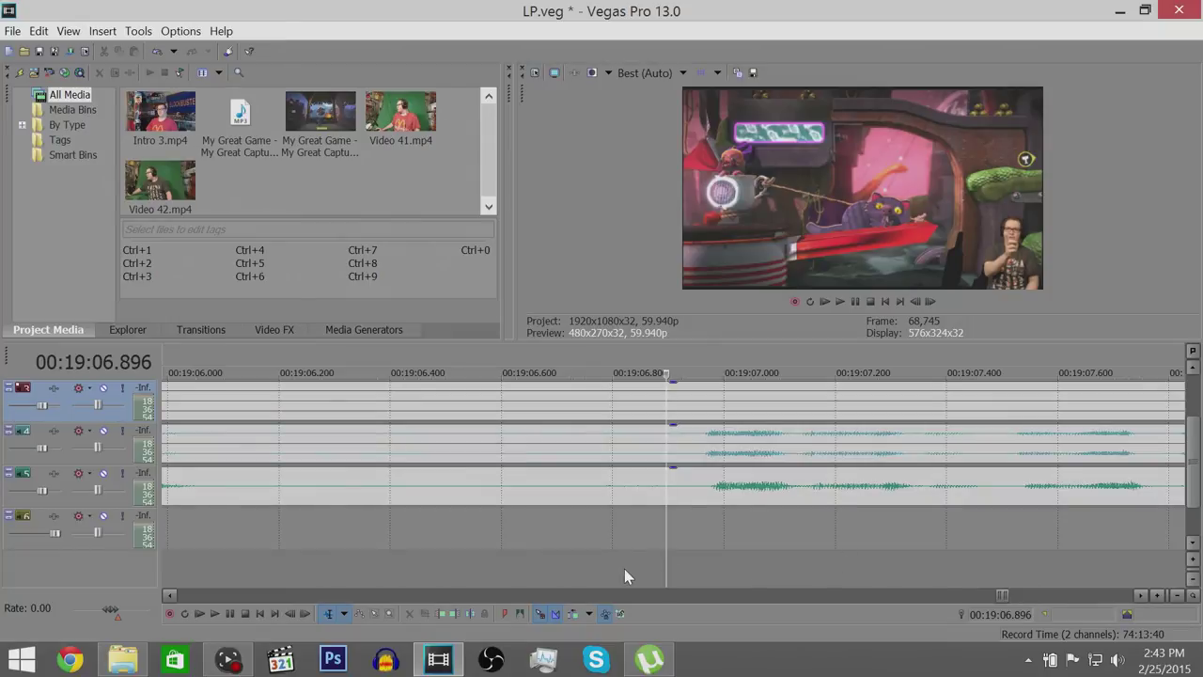
key(s)
- Shift the track 5 audio after the 00:19:06.896 cut 0.017 seconds earlier and trim its start to the cut
click(774, 485)
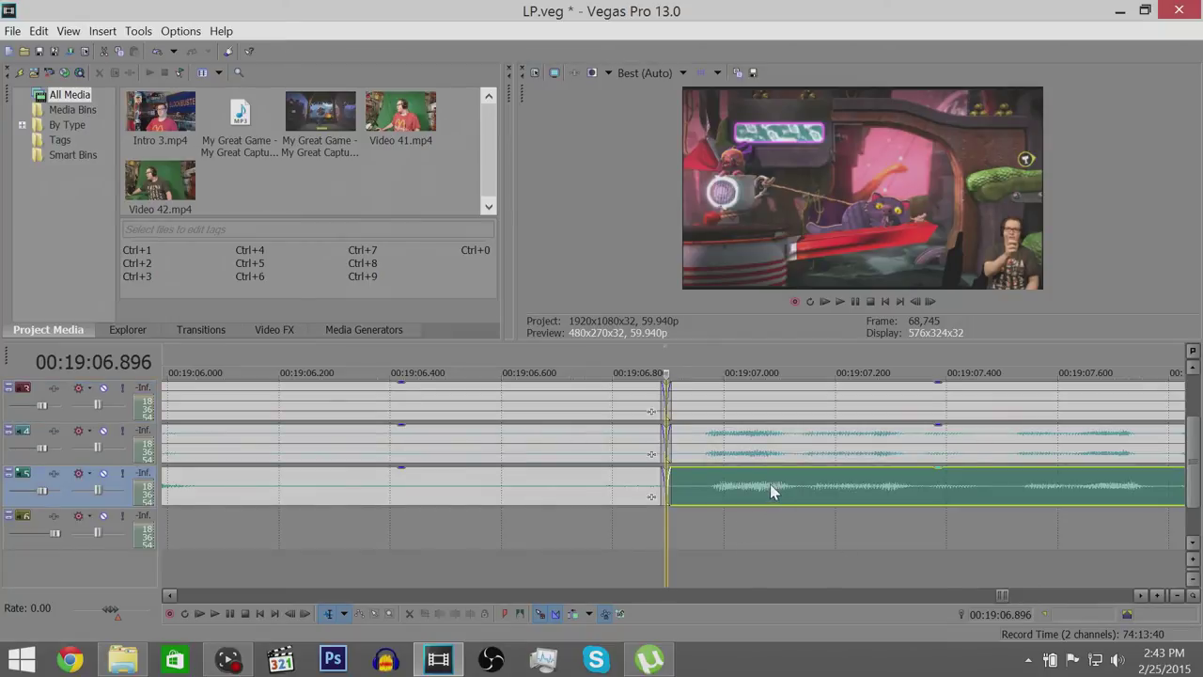
drag(668, 495, 663, 495)
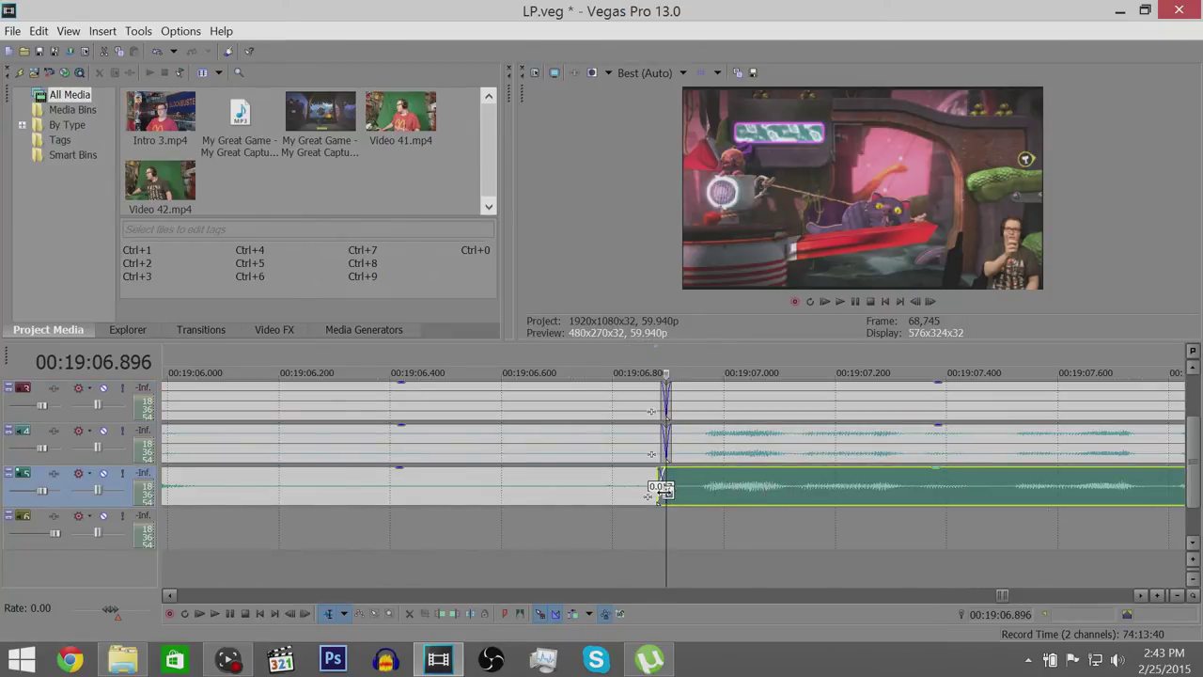
- Check the sync of the track 4 and 5 waveforms after the 00:19:06.896 cut, through the speech around 00:19:11, 00:19:19 and 00:19:29
scroll(799, 563, down, 4)
click(879, 560)
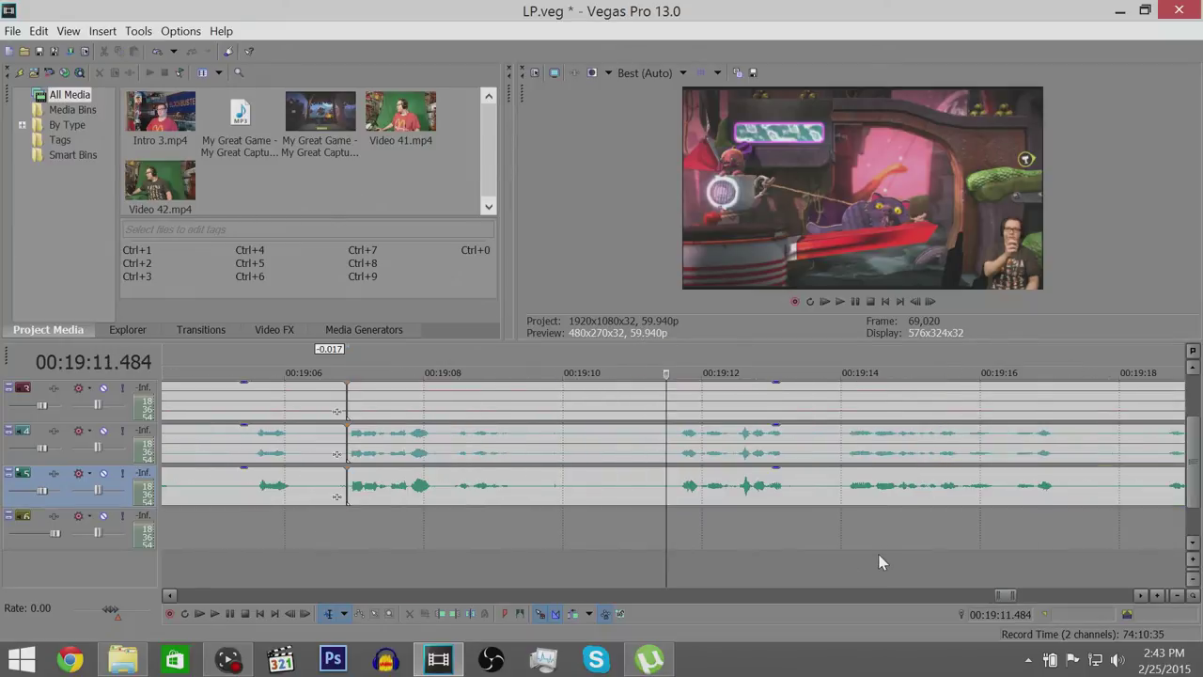
scroll(827, 562, up, 4)
click(758, 566)
scroll(759, 565, down, 4)
key(ctrl+z)
click(847, 543)
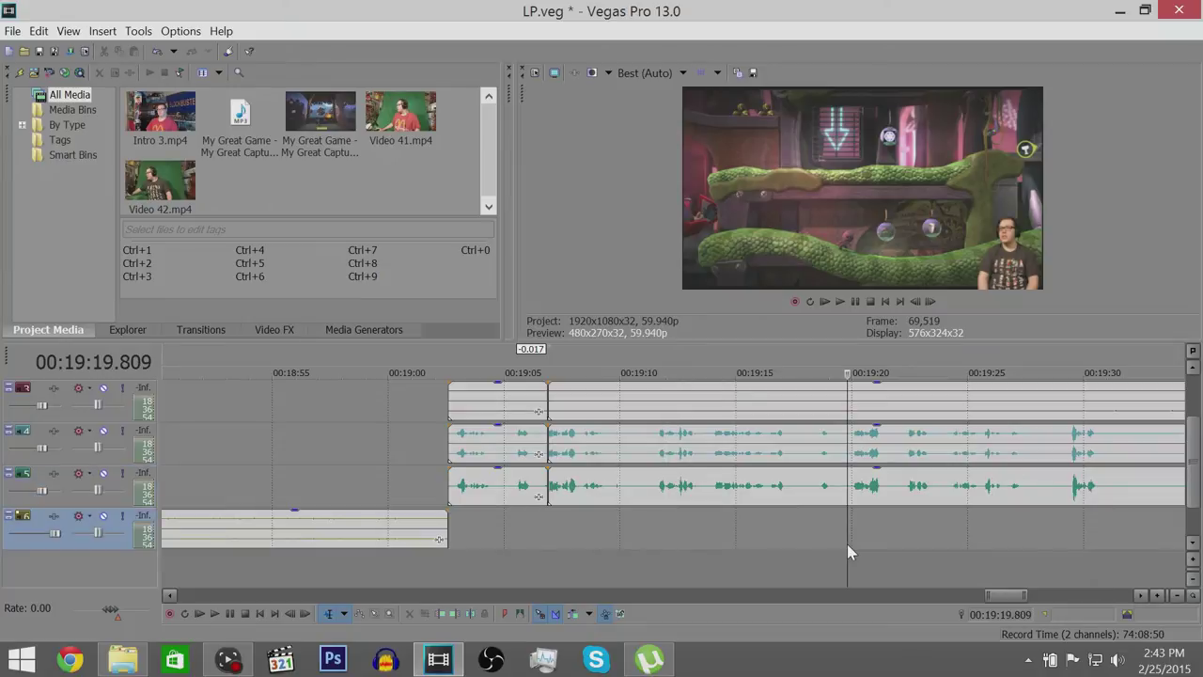
key(ctrl+z)
scroll(825, 544, up, 4)
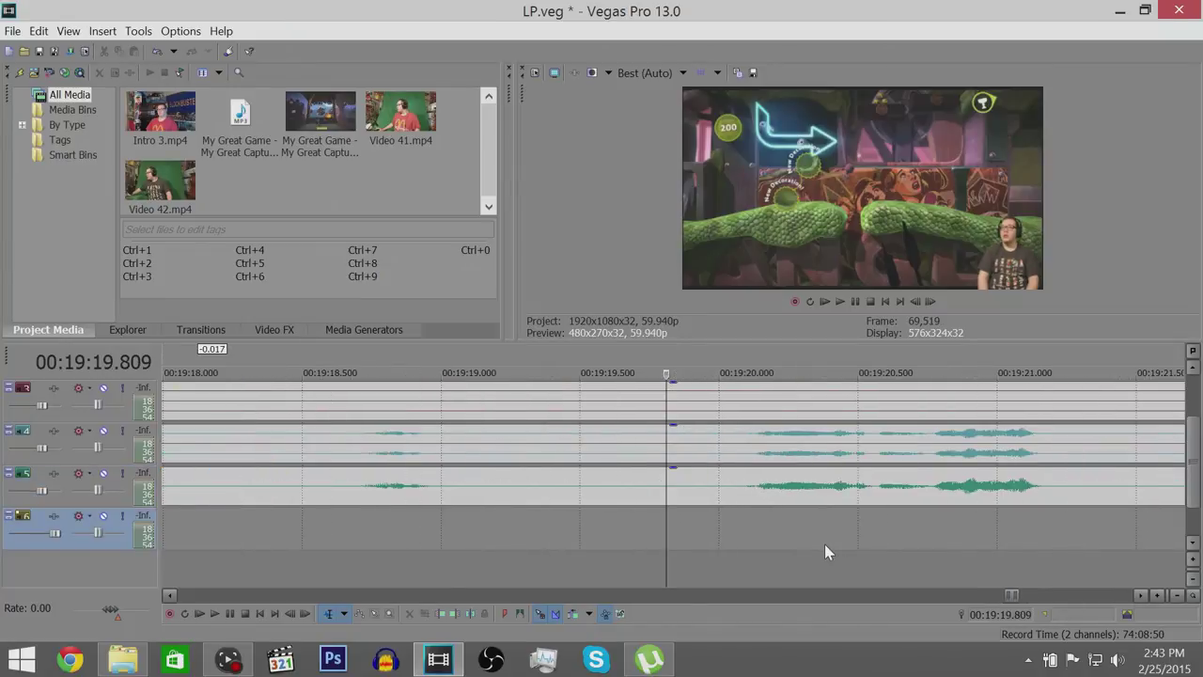
scroll(824, 544, down, 4)
click(1114, 541)
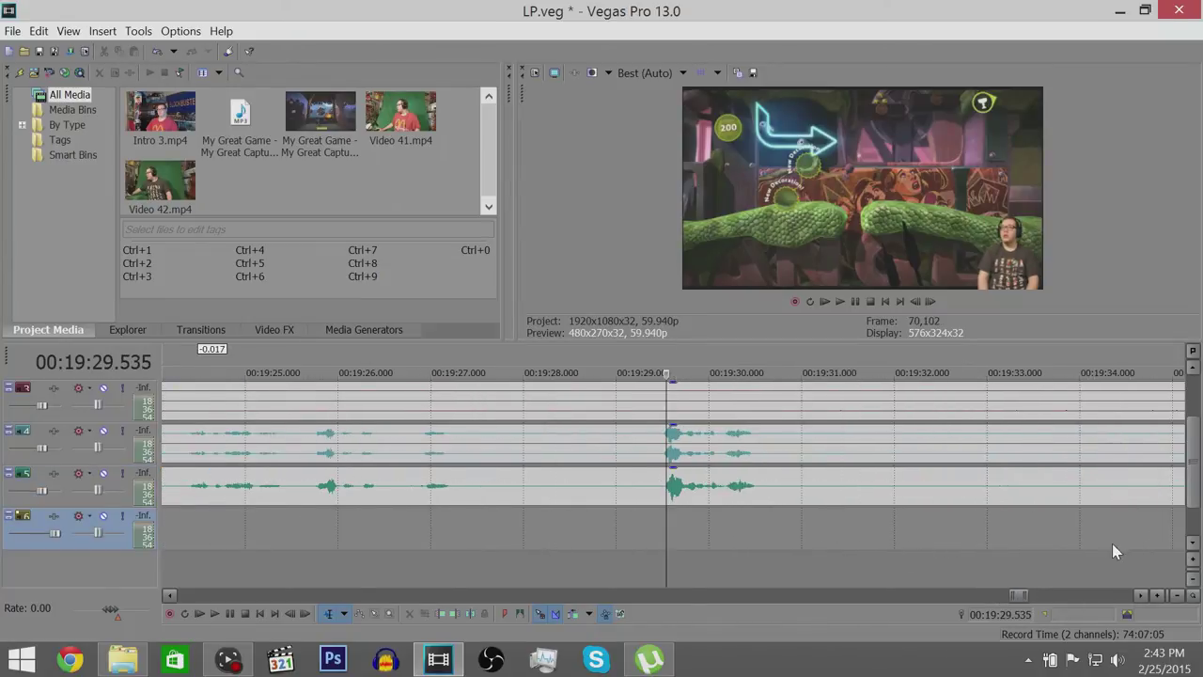
scroll(1112, 543, up, 4)
scroll(1072, 541, down, 4)
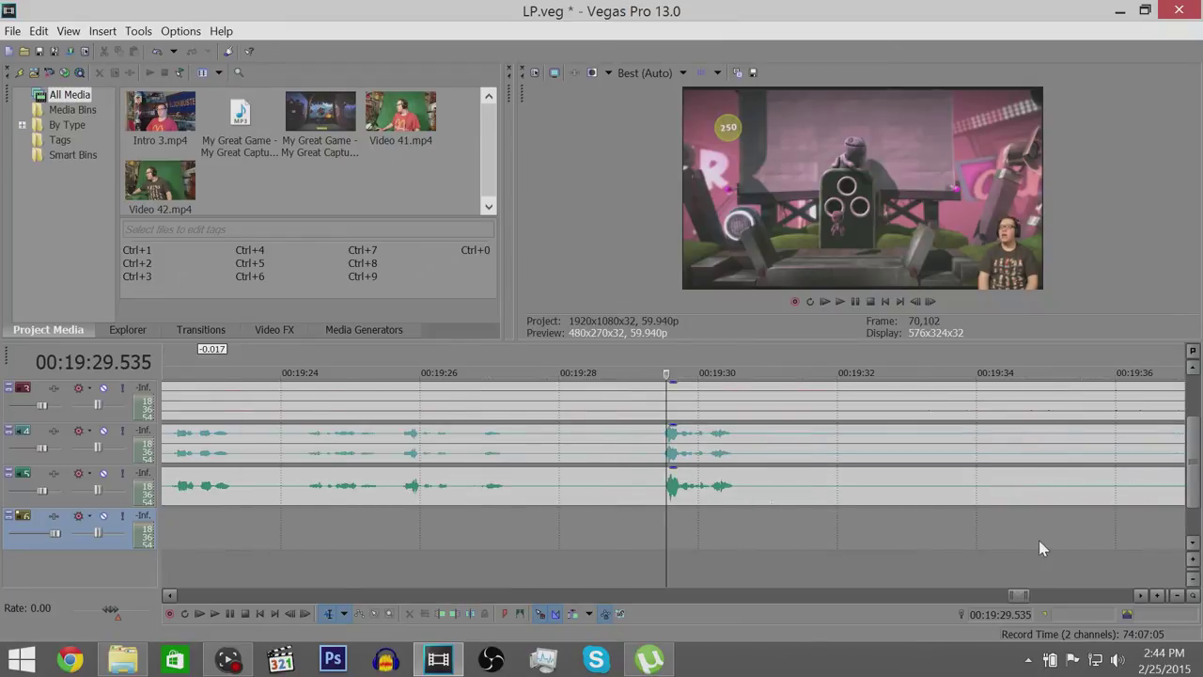
key(ctrl+shift+z)
scroll(996, 536, down, 1)
- Split the video and audio events at 00:19:31.003, in the silence just after the spoken phrase
click(821, 564)
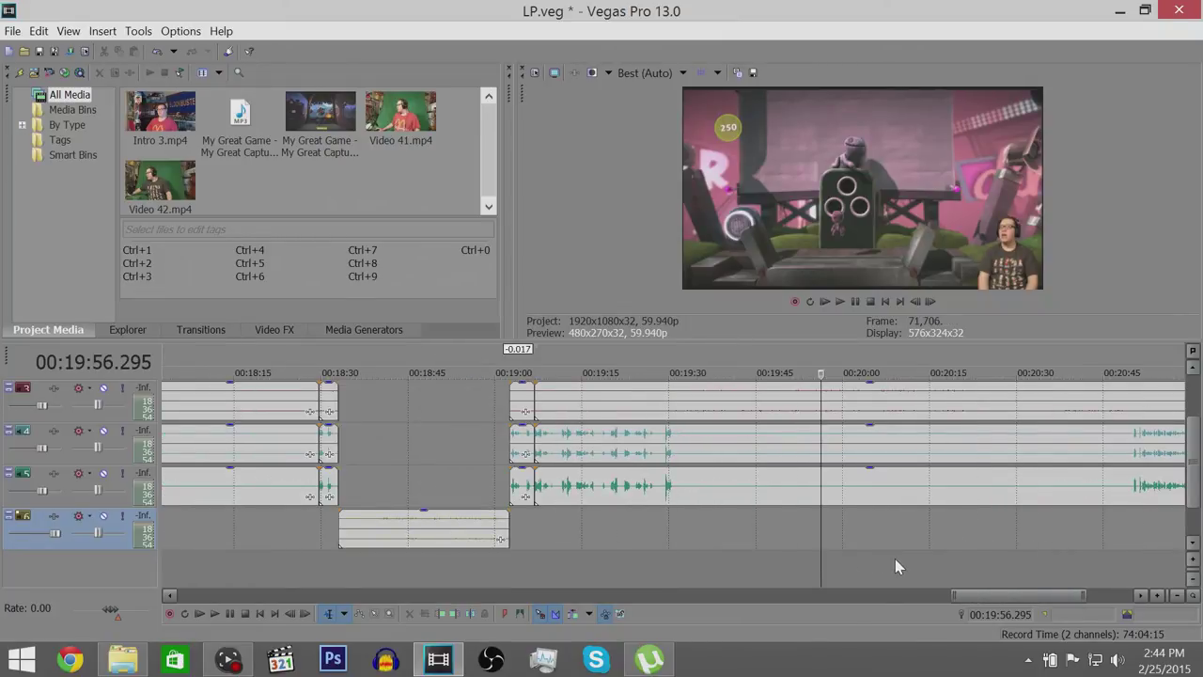
click(675, 553)
scroll(675, 553, up, 8)
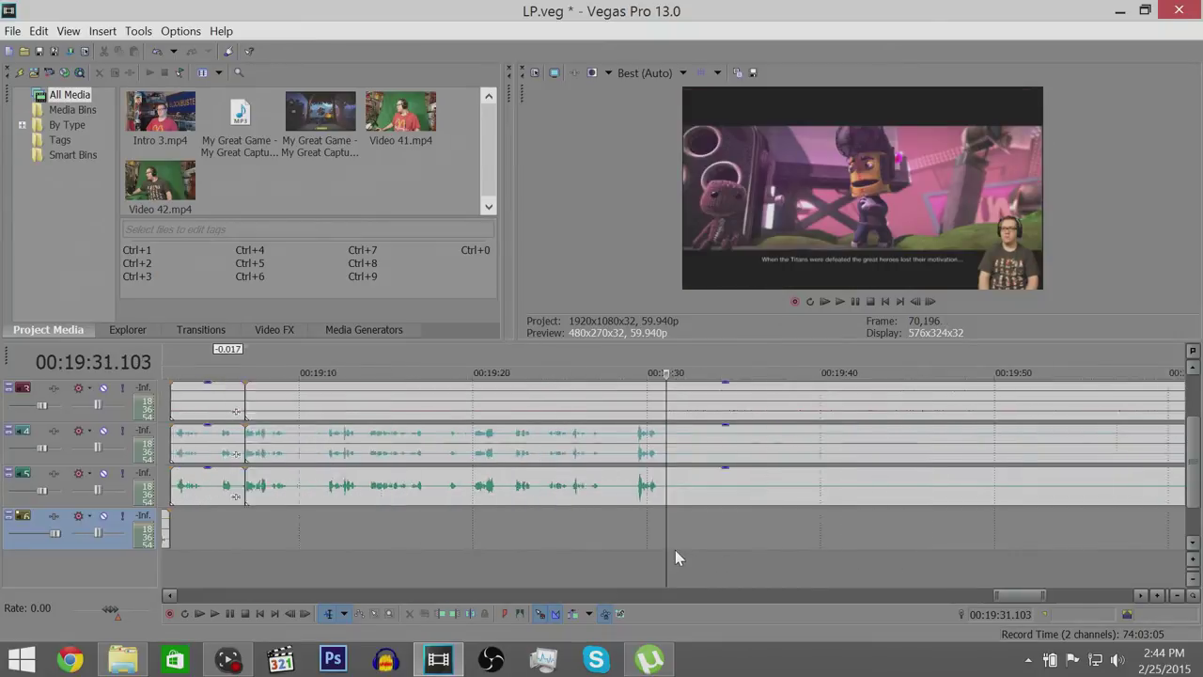
scroll(692, 553, up, 2)
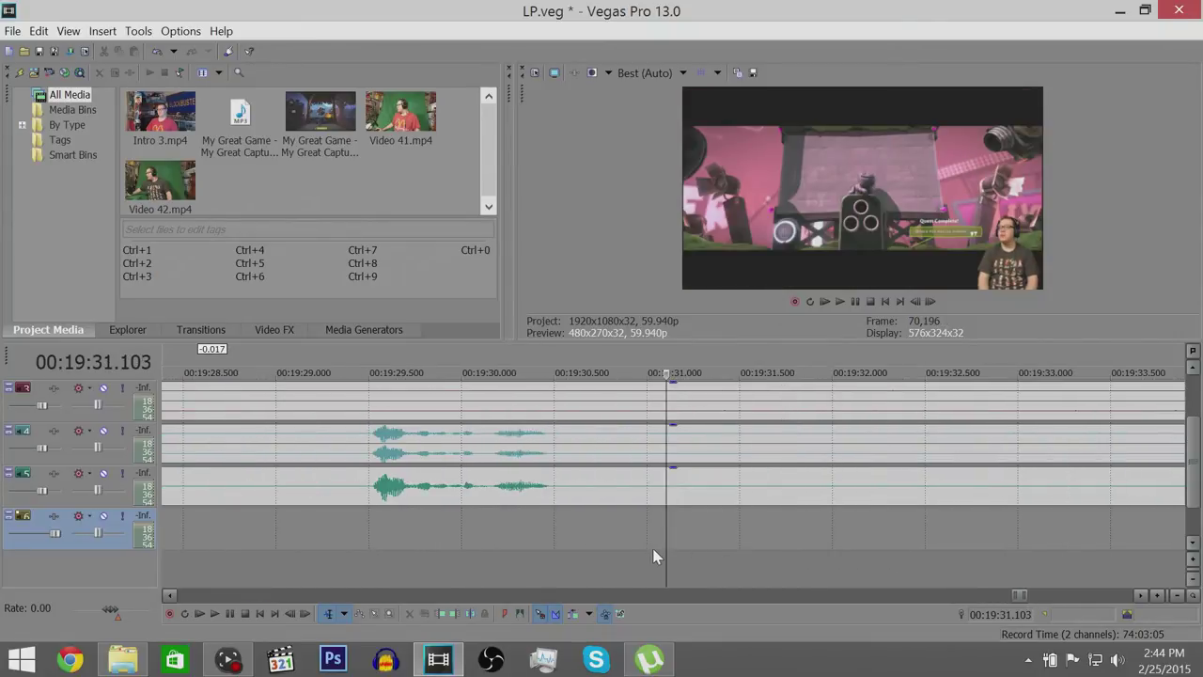
click(741, 540)
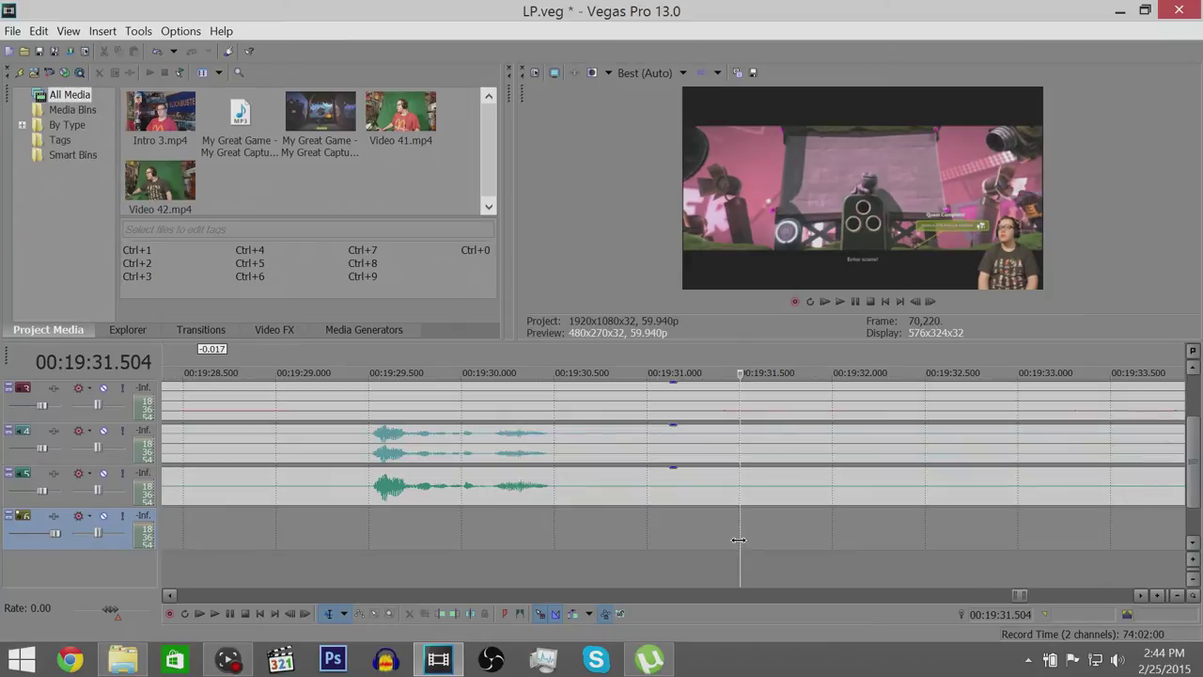
scroll(754, 567, up, 2)
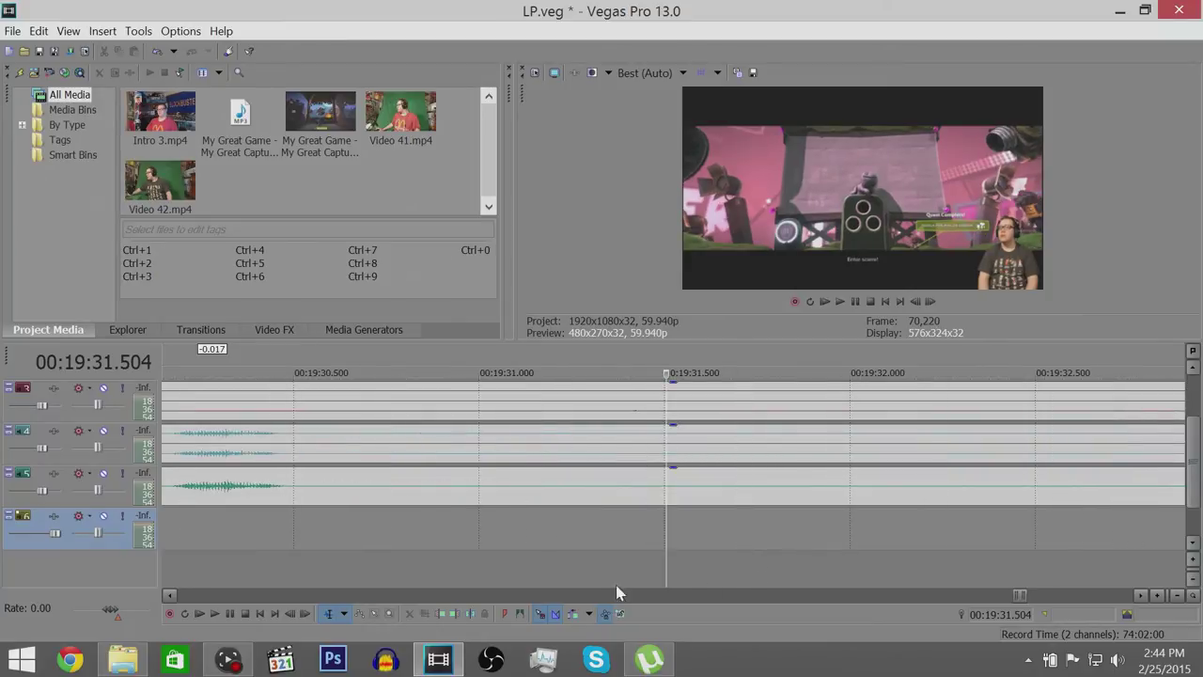
click(529, 569)
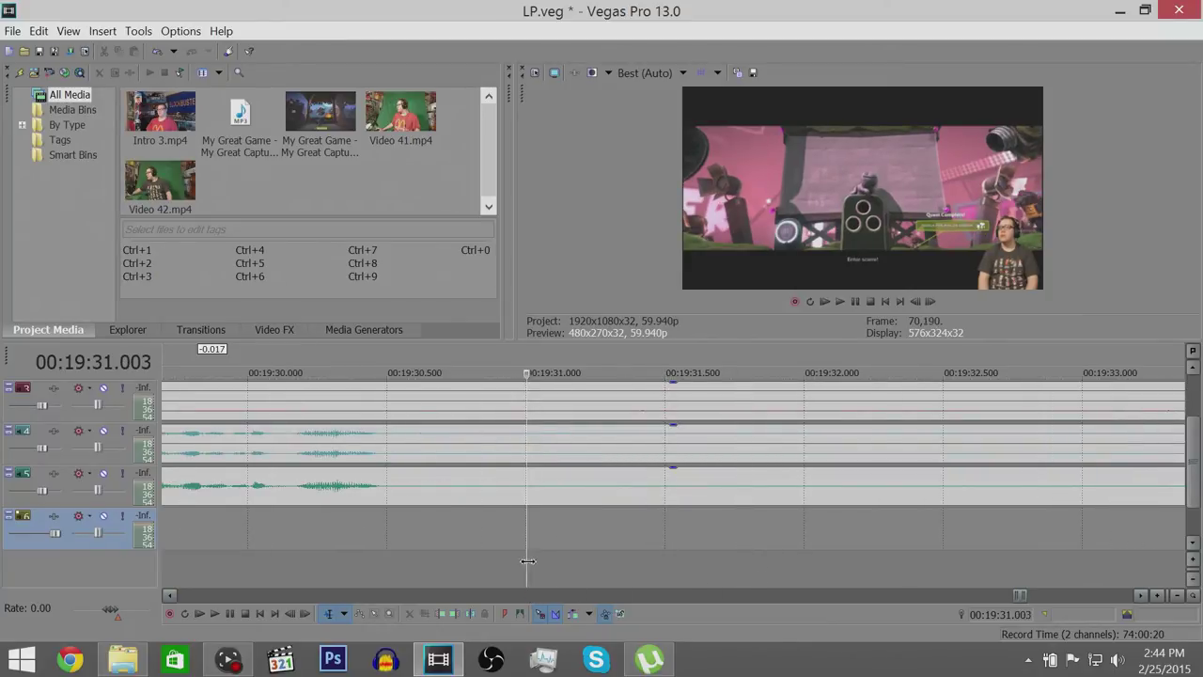
drag(1195, 474, 1196, 440)
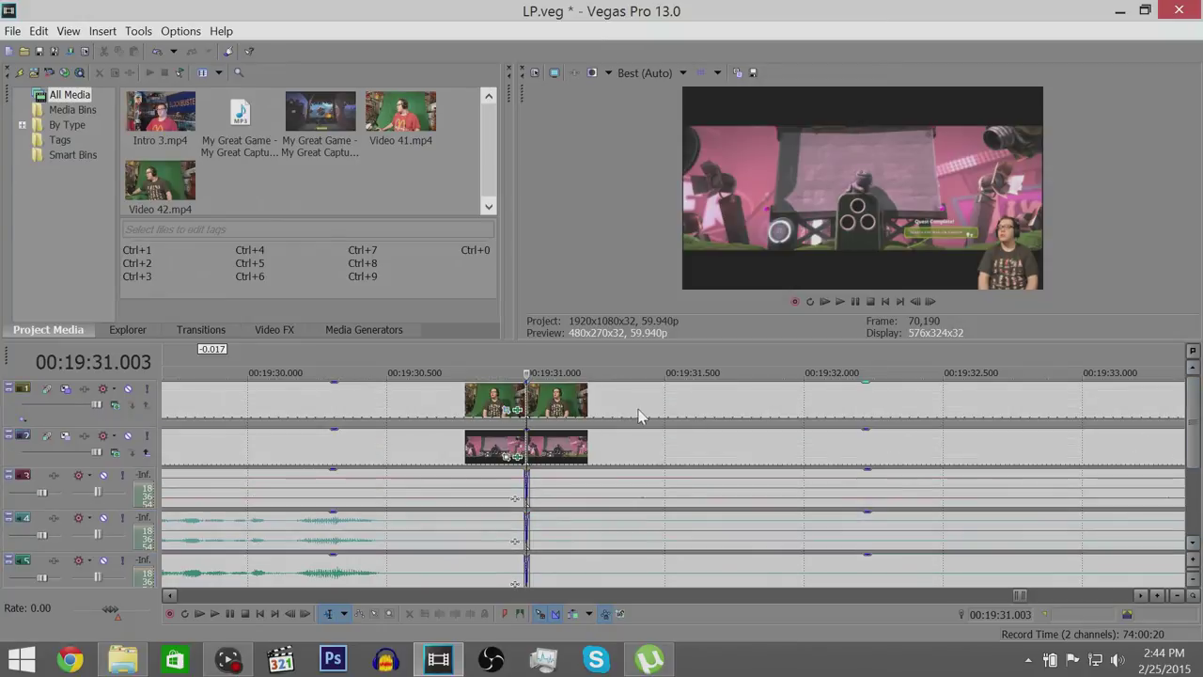
- Fade out the last 0.2 seconds or so of the track 1 webcam before the 00:19:31.003 cut and apply the BCC Damaged TV Dissolve transition
scroll(568, 413, up, 2)
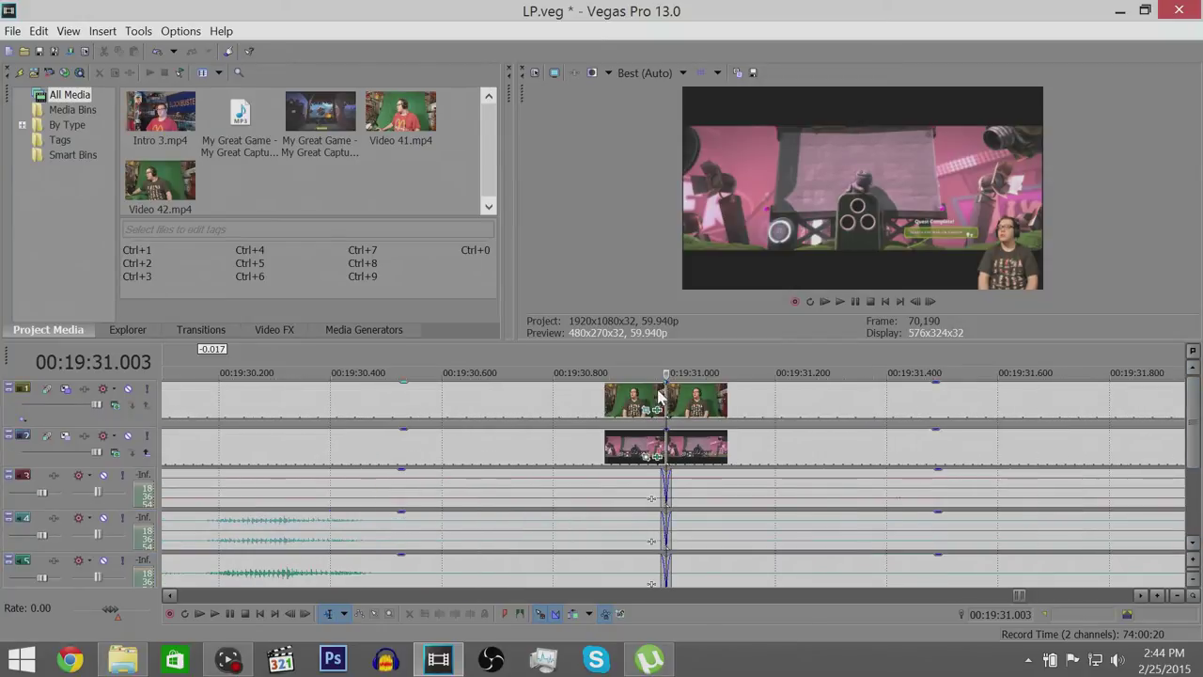
drag(667, 377, 563, 406)
right_click(564, 405)
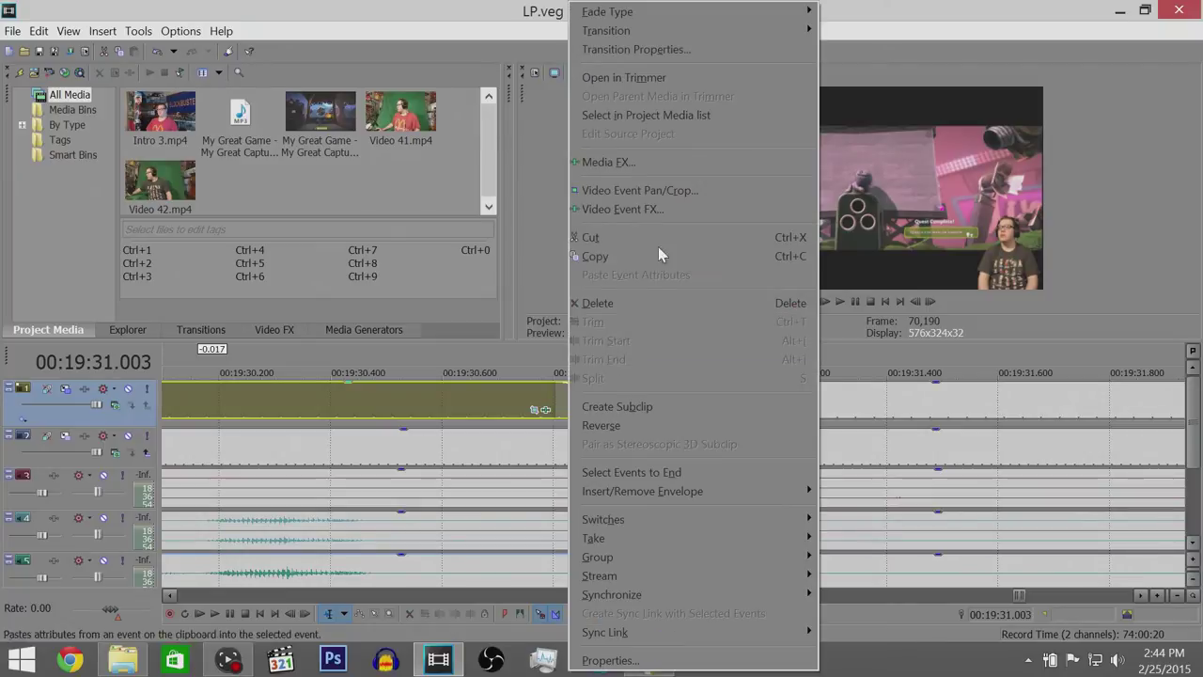
click(656, 49)
click(562, 234)
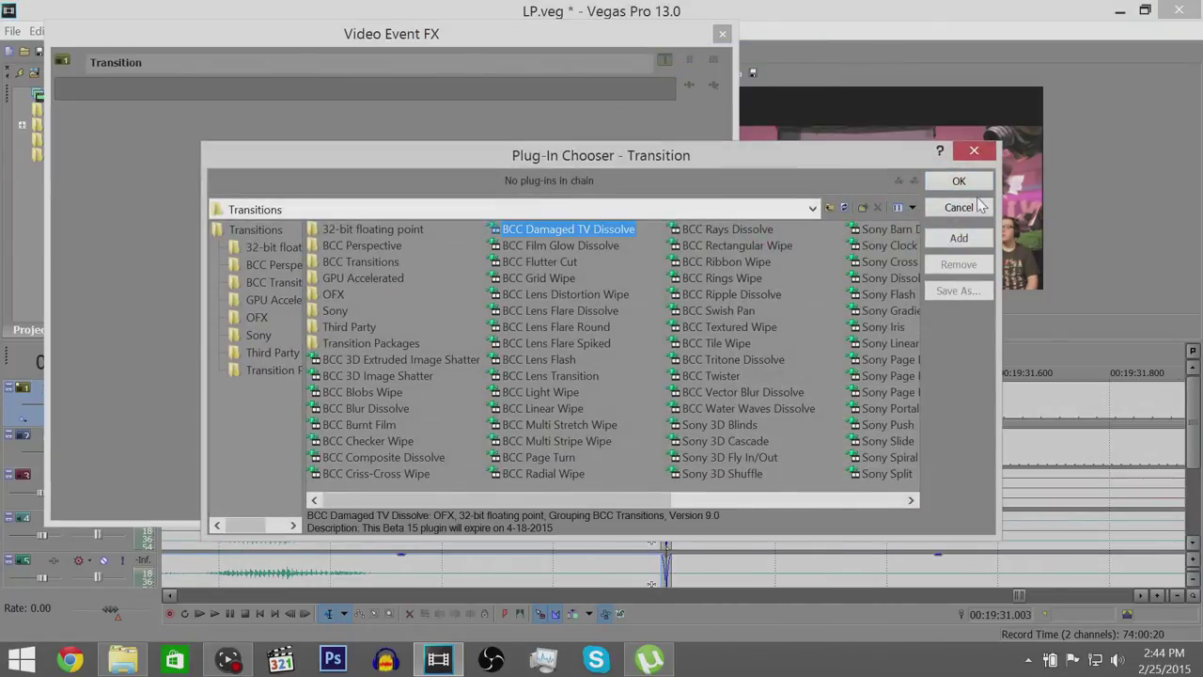
click(959, 180)
click(722, 34)
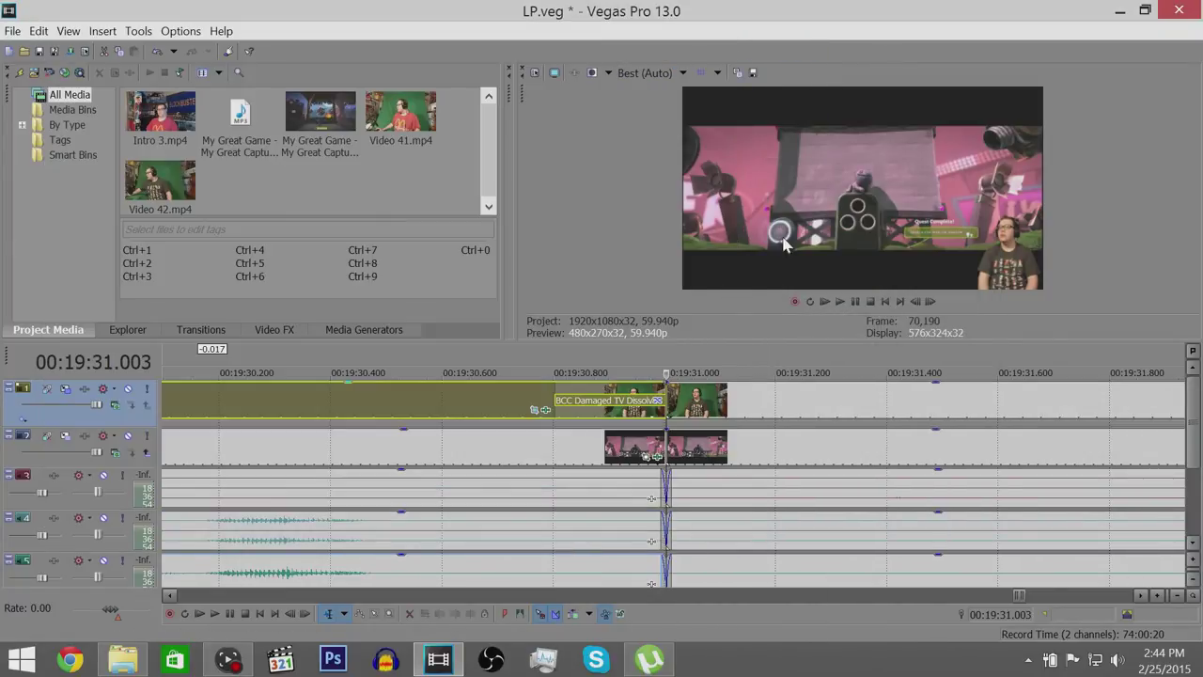
- Check the sync of the track 4 and 5 waveforms where speech resumes around 00:20:50
scroll(936, 523, down, 12)
scroll(862, 504, up, 10)
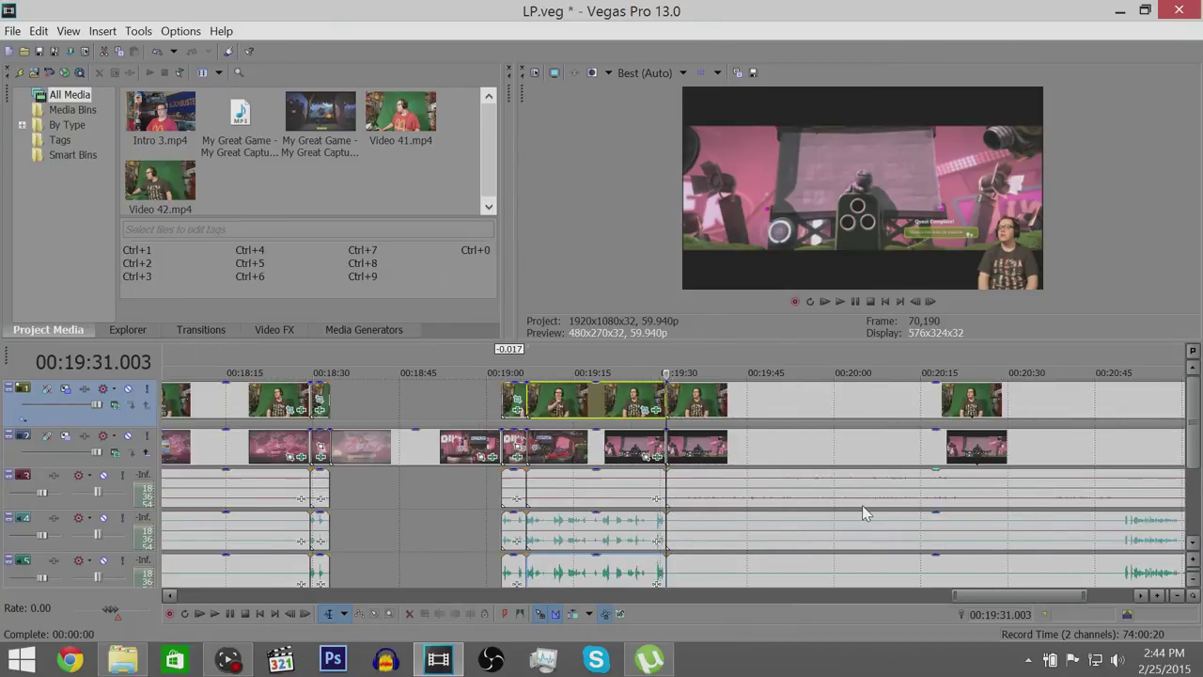
scroll(897, 540, down, 8)
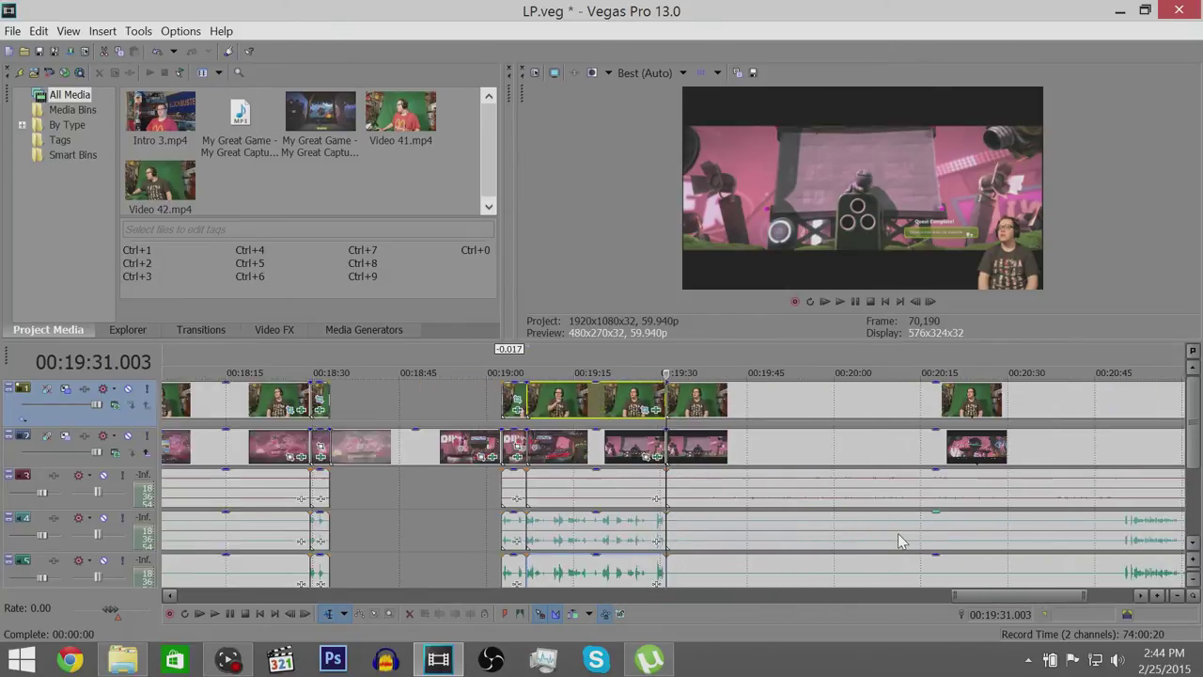
click(970, 536)
scroll(962, 555, up, 12)
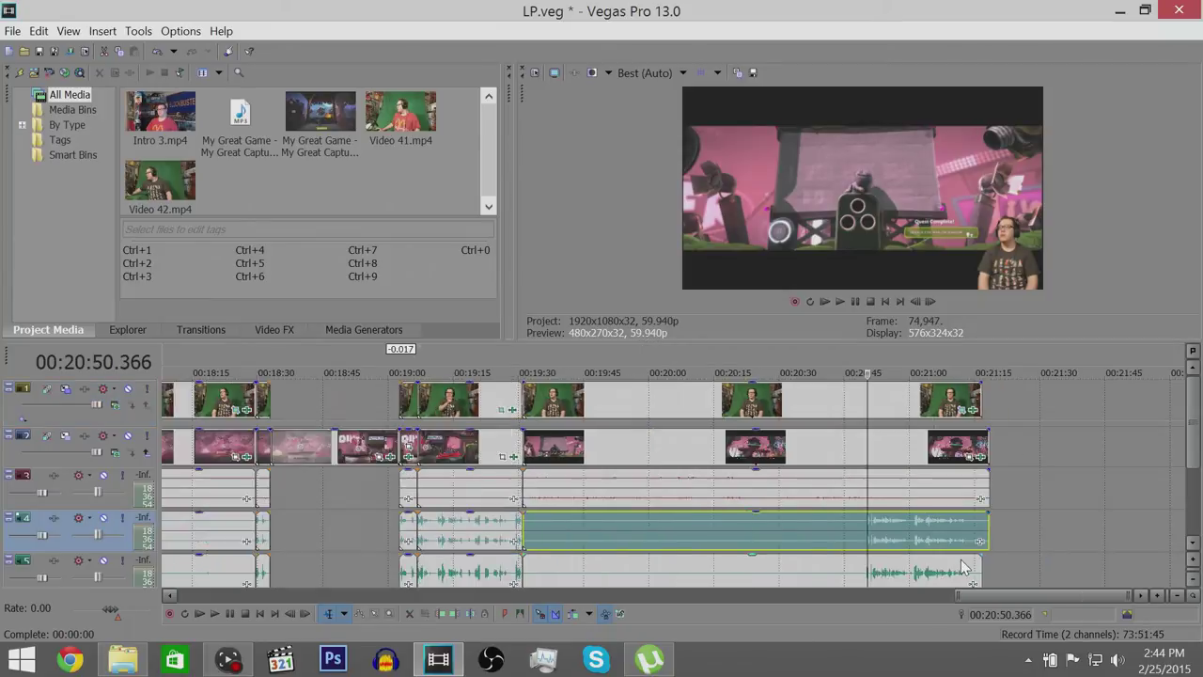
scroll(771, 571, up, 6)
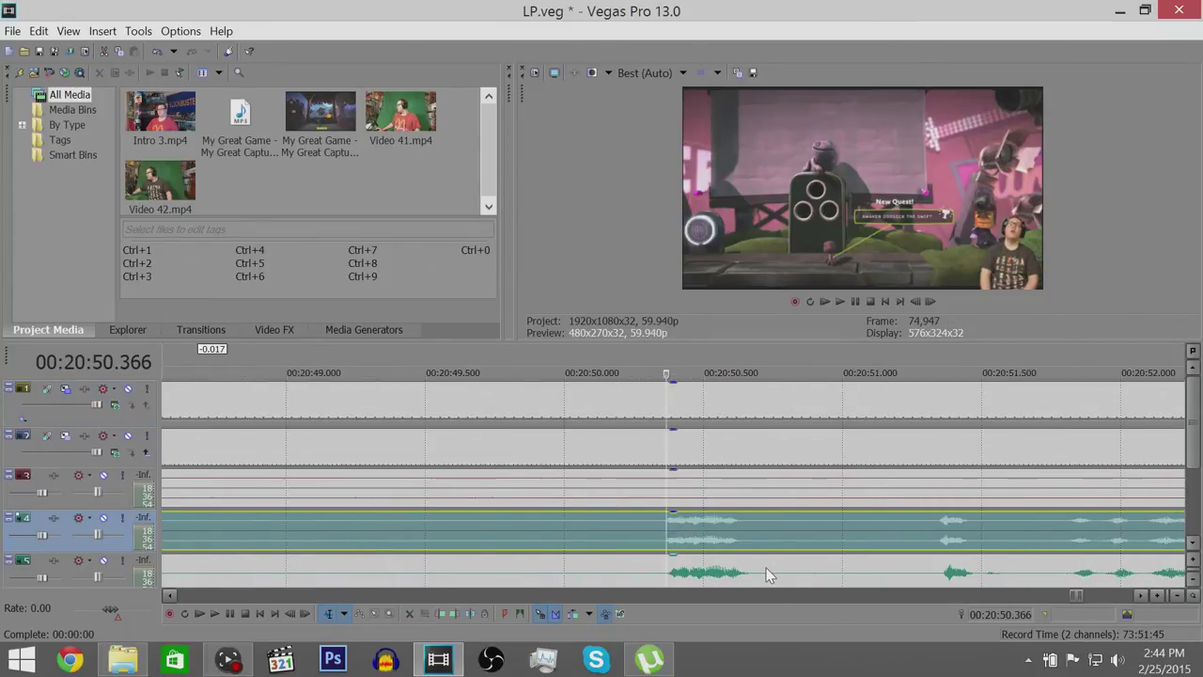
click(844, 577)
scroll(844, 577, up, 1)
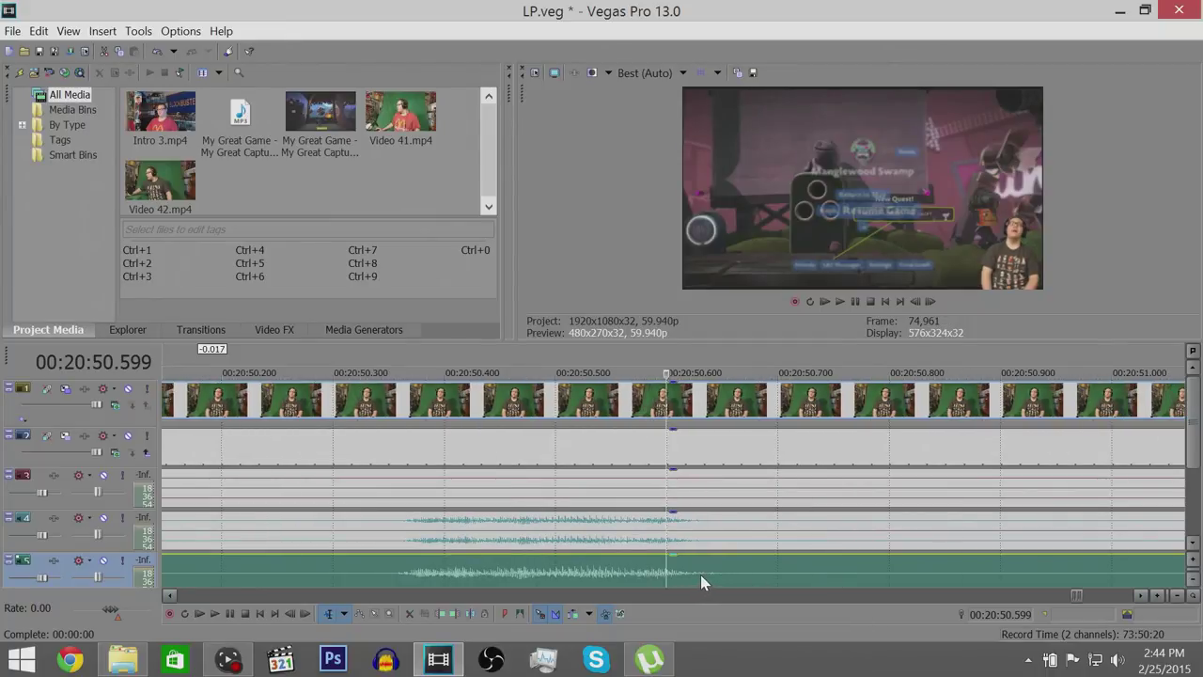
scroll(700, 574, down, 2)
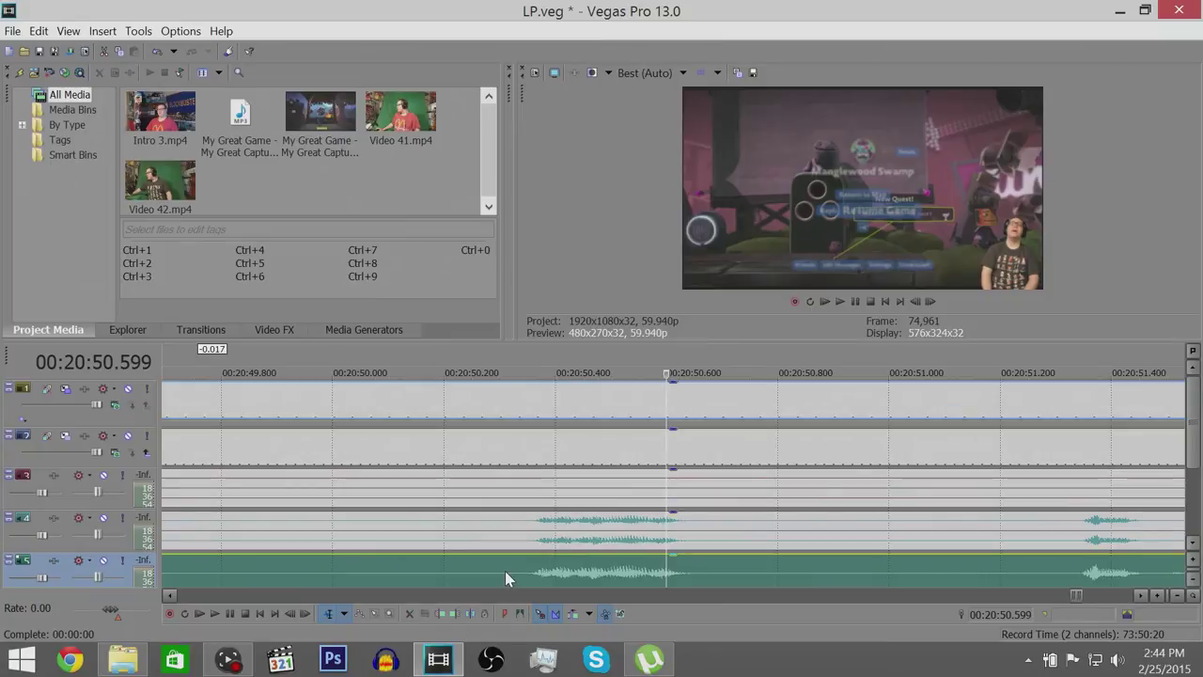
- Split the video and audio events at 00:20:49.999, in the silence just before speech resumes
click(462, 577)
scroll(461, 577, up, 1)
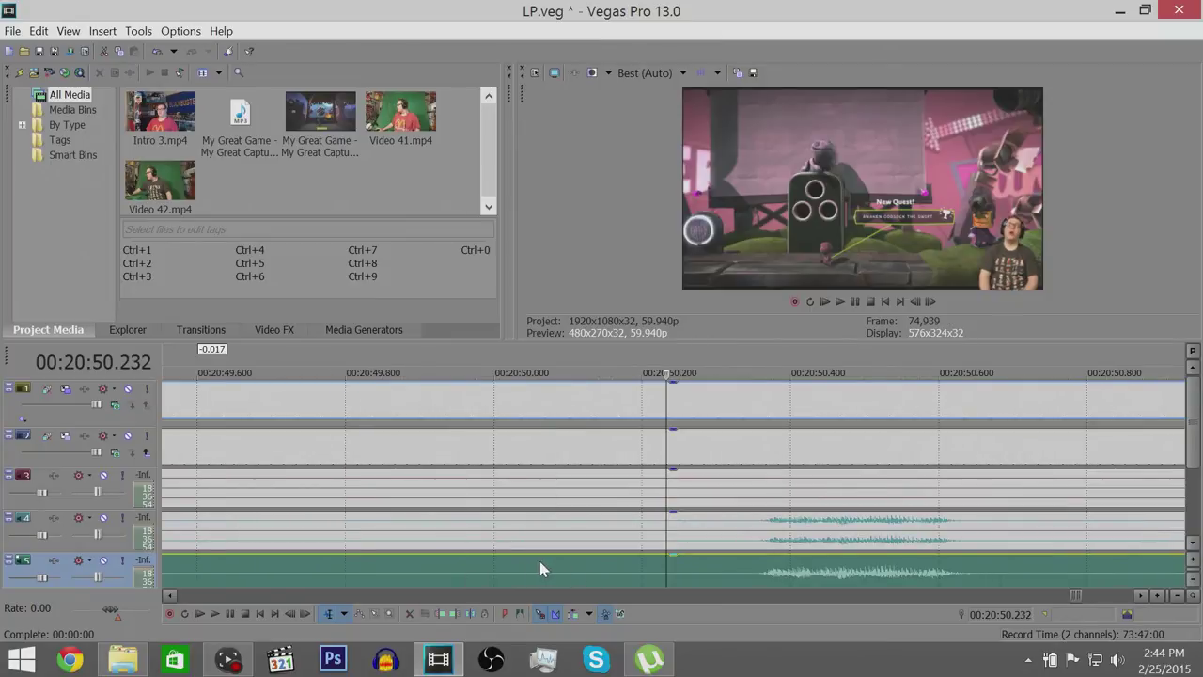
click(493, 576)
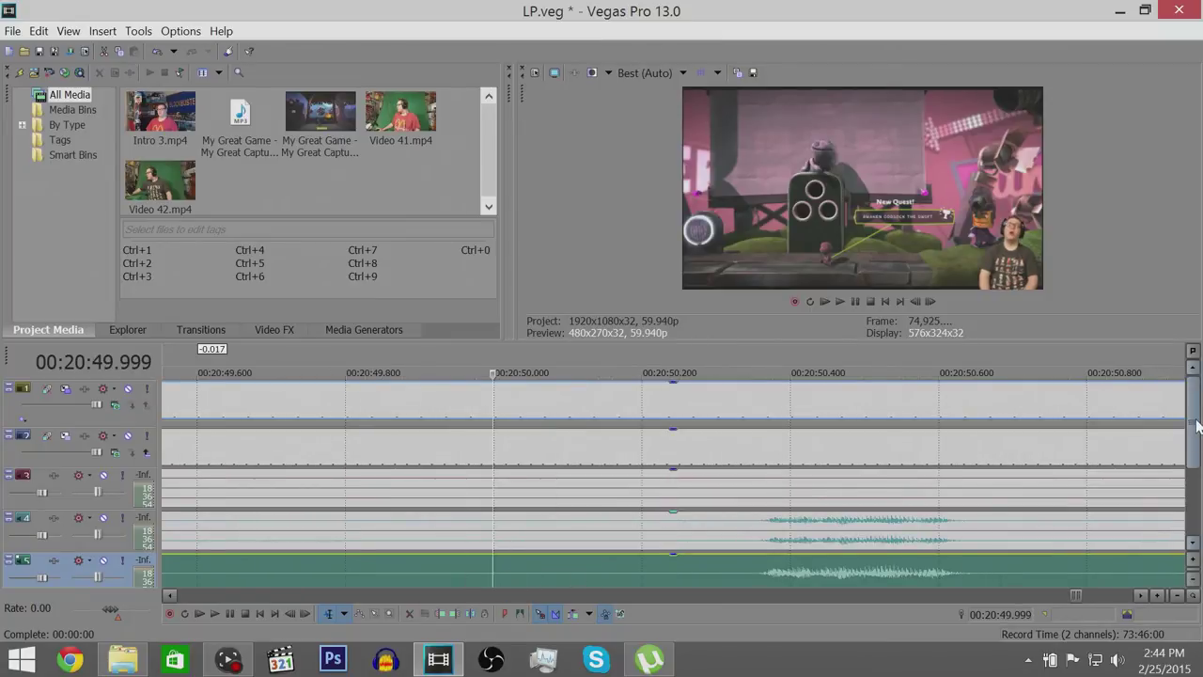
scroll(1139, 514, down, 3)
click(491, 530)
key(s)
scroll(1063, 515, up, 1)
scroll(1194, 484, up, 3)
scroll(983, 436, down, 2)
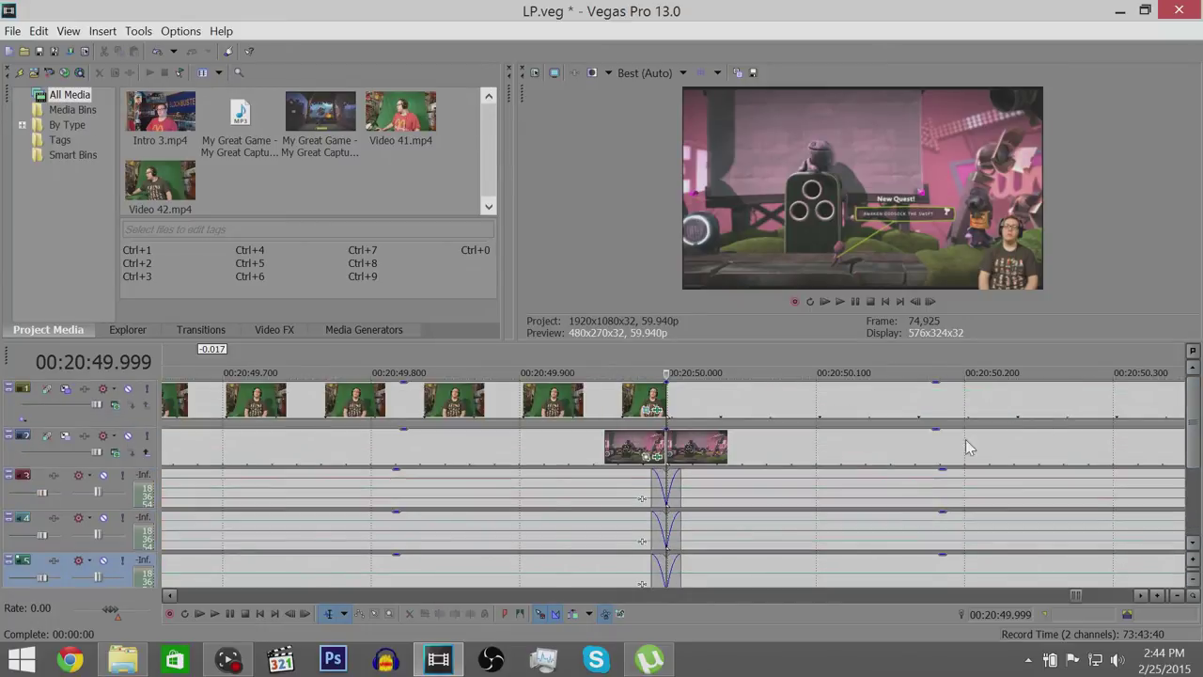
- Delete the track 1 webcam and the track 4 and 5 commentary between the 00:19:31.003 and 00:20:49.999 cuts
scroll(568, 414, down, 2)
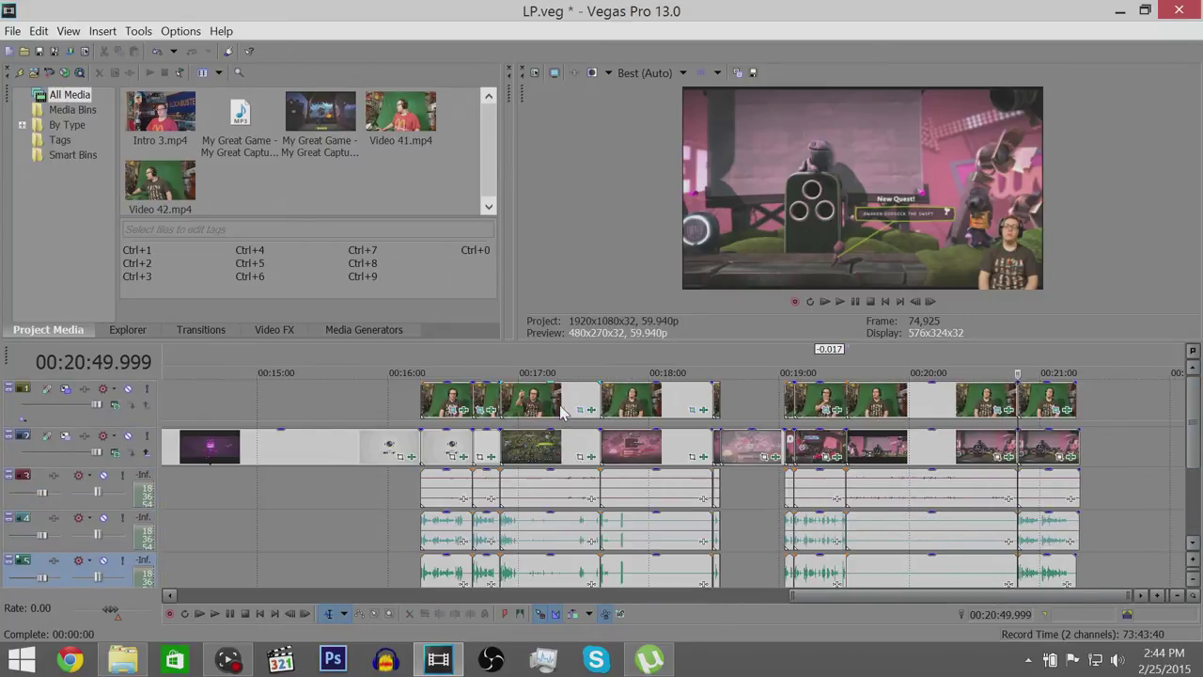
scroll(722, 406, up, 1)
right_click(768, 404)
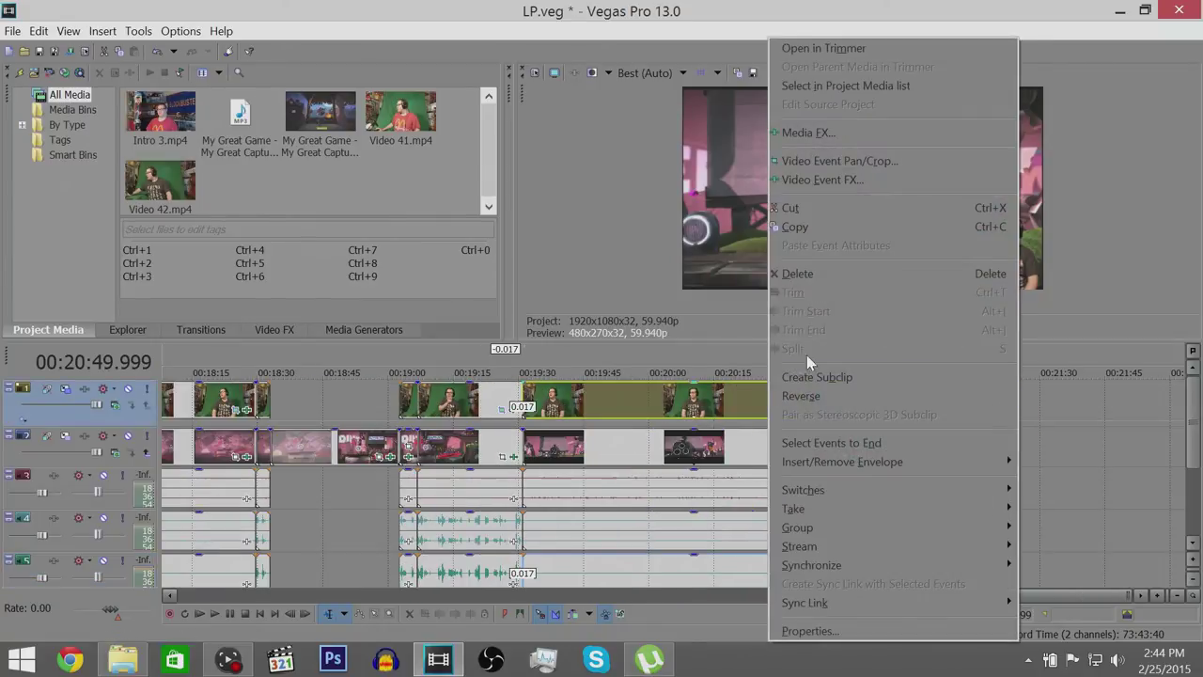
click(816, 291)
right_click(726, 532)
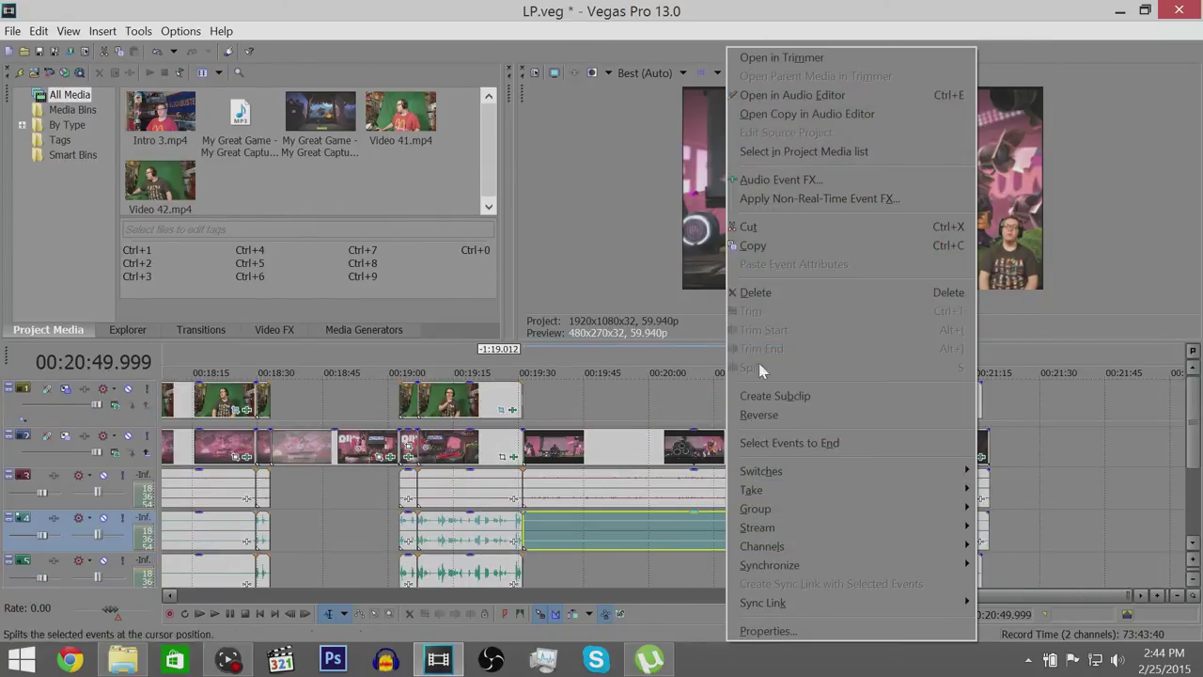
click(771, 310)
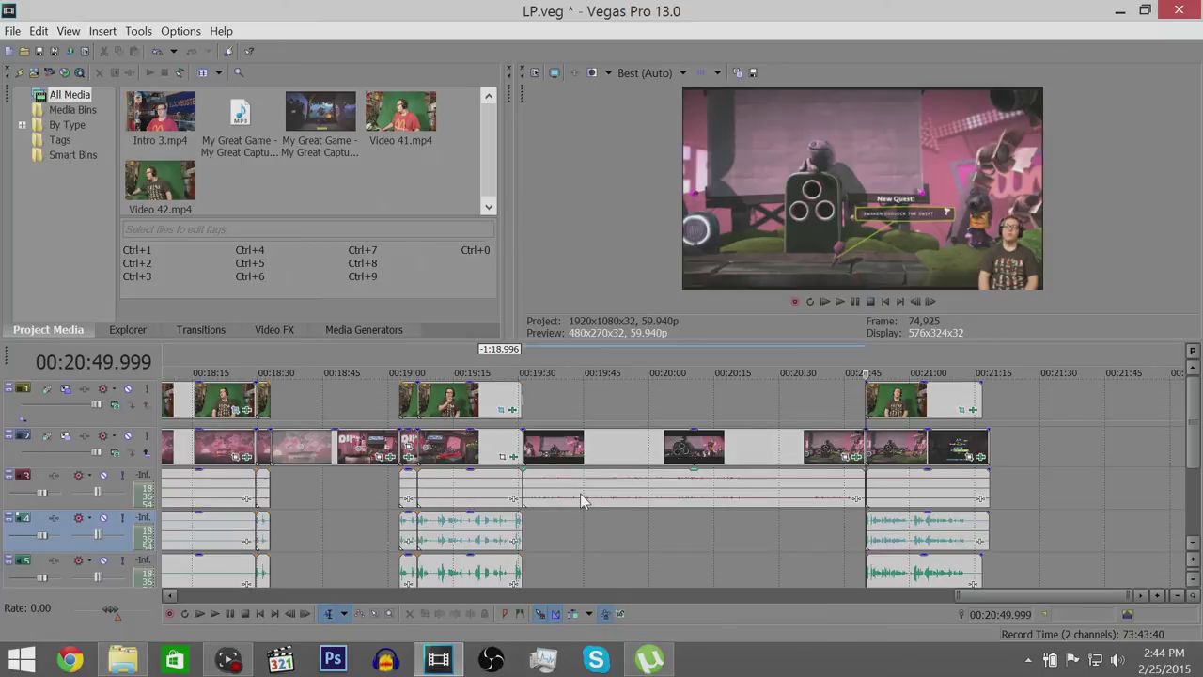
- Move the track 3 game audio between the 00:19:31.003 and 00:20:49.999 cuts down to track 6, keeping its timing
scroll(879, 538, down, 4)
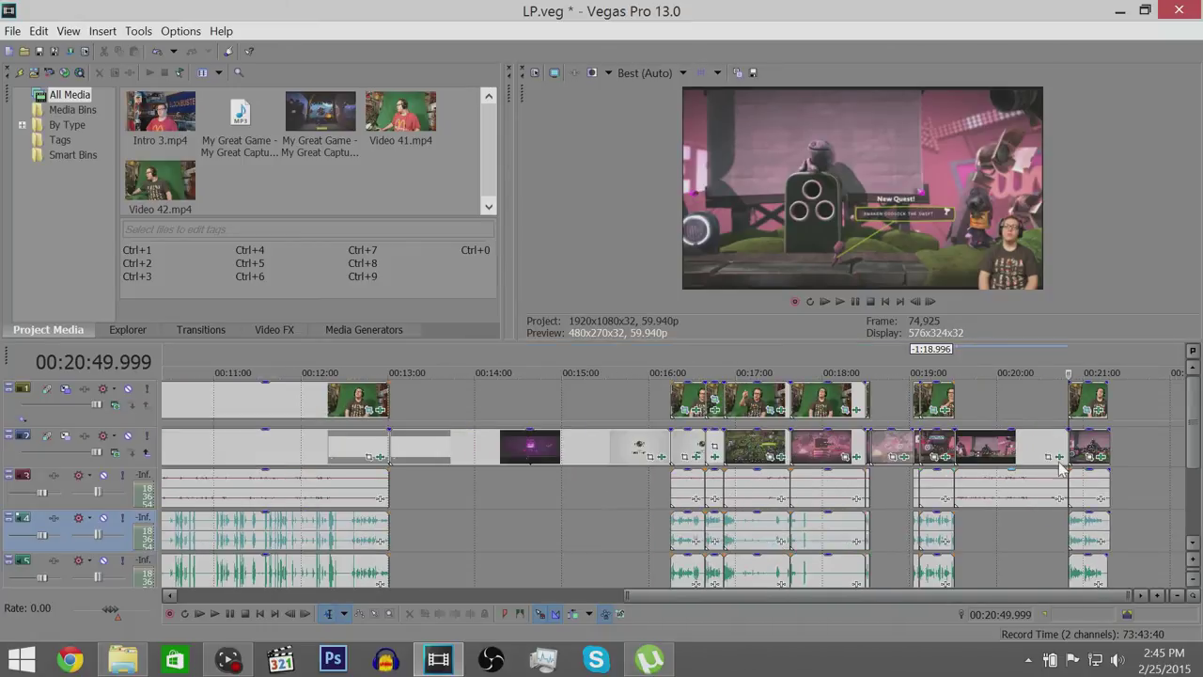
drag(1193, 432, 1198, 477)
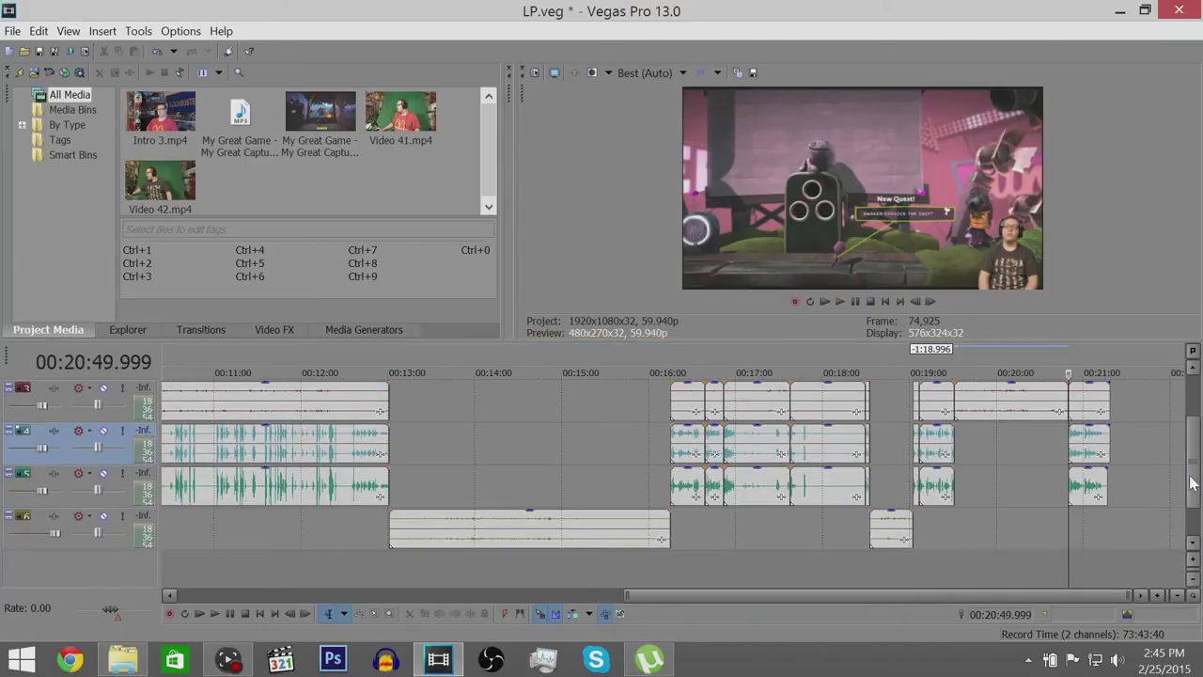
click(975, 417)
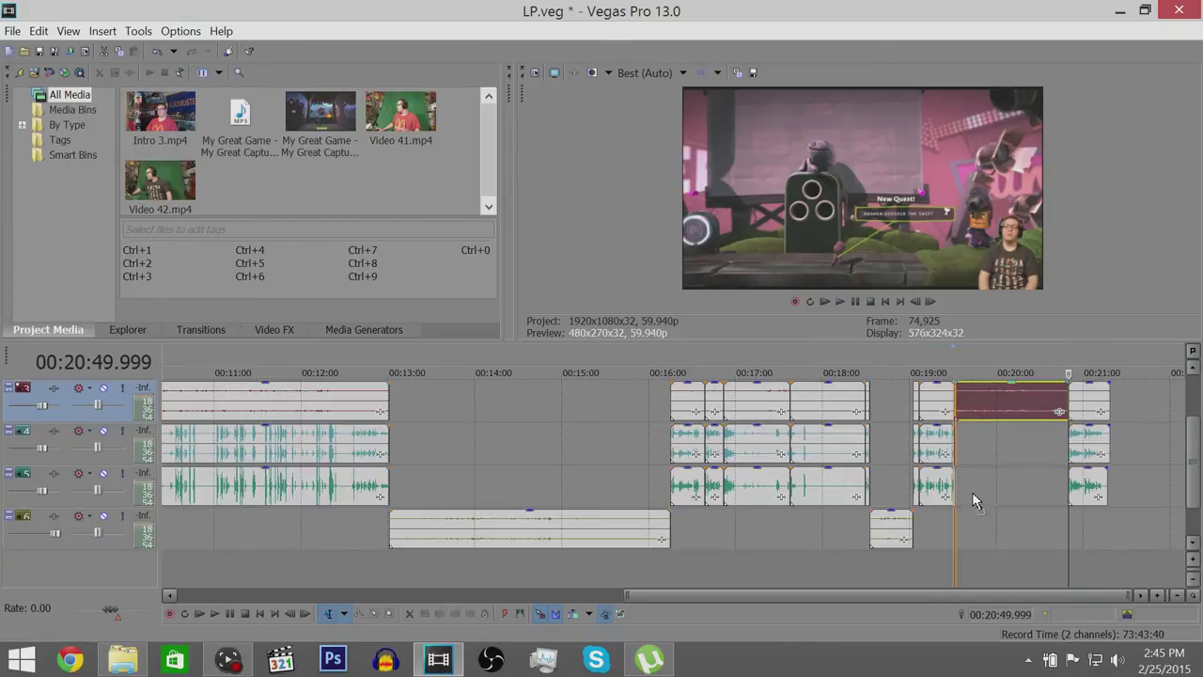
drag(973, 523, 996, 561)
- Compare the track 4 and 5 waveforms near the end of the commentary, around 00:21:12, to check their sync
click(1092, 571)
scroll(1091, 575, up, 4)
click(749, 596)
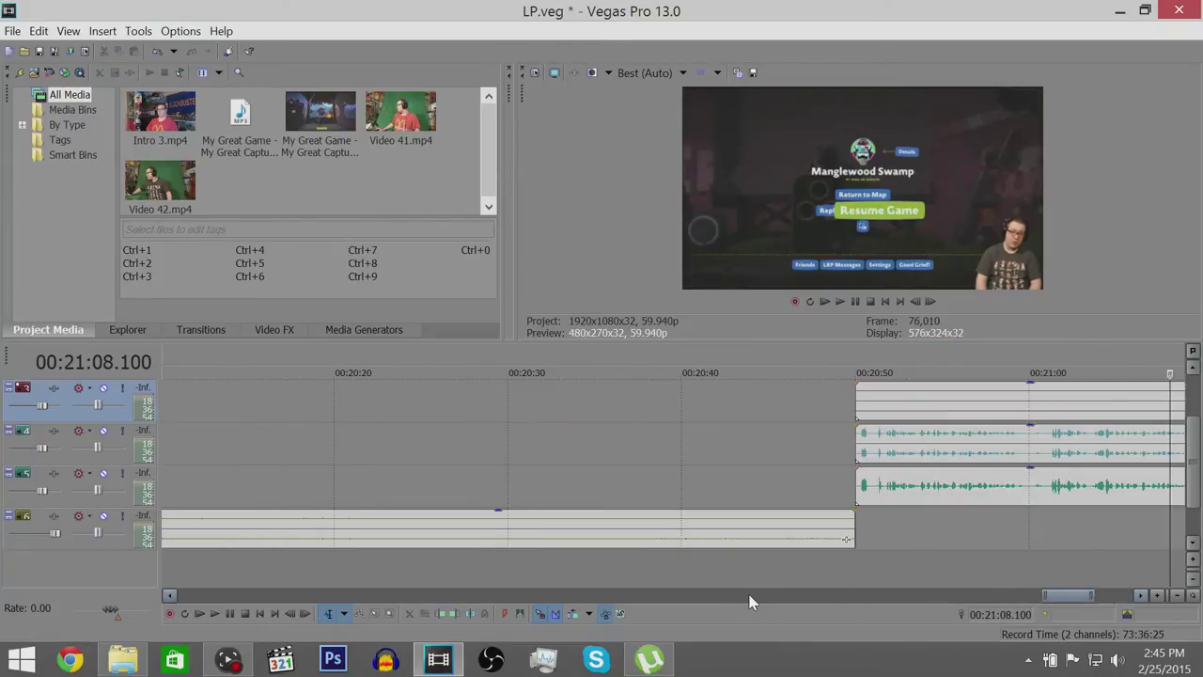
scroll(987, 551, down, 2)
click(898, 561)
scroll(676, 592, up, 5)
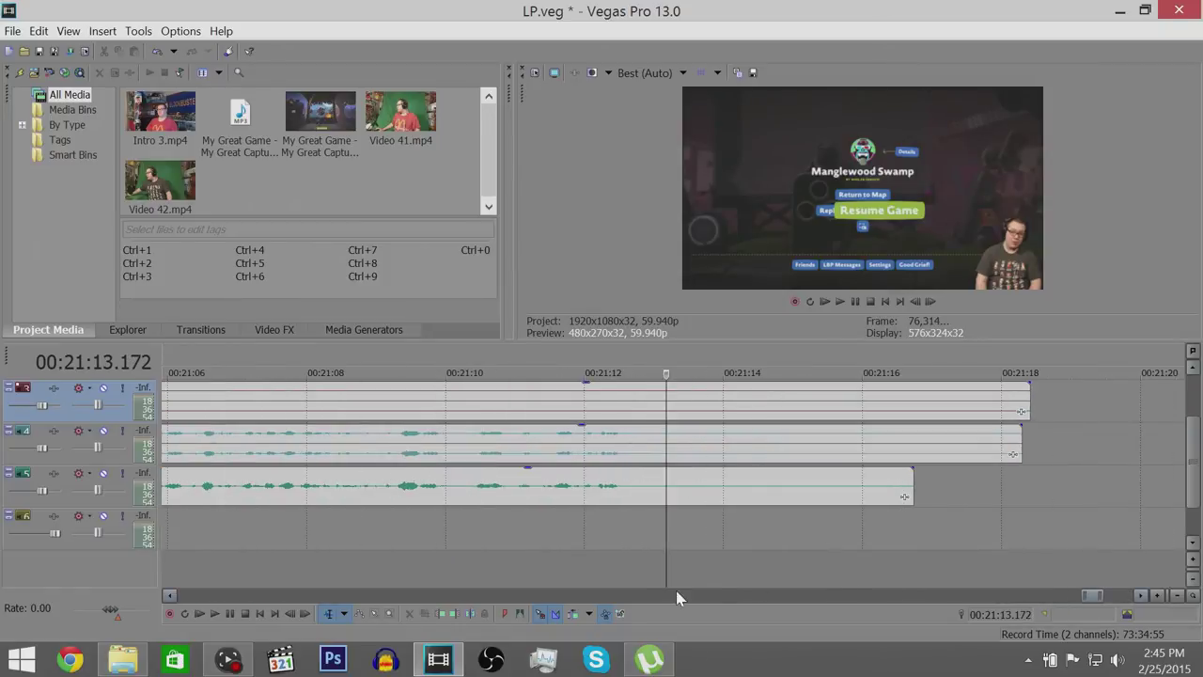
click(605, 556)
scroll(550, 557, up, 4)
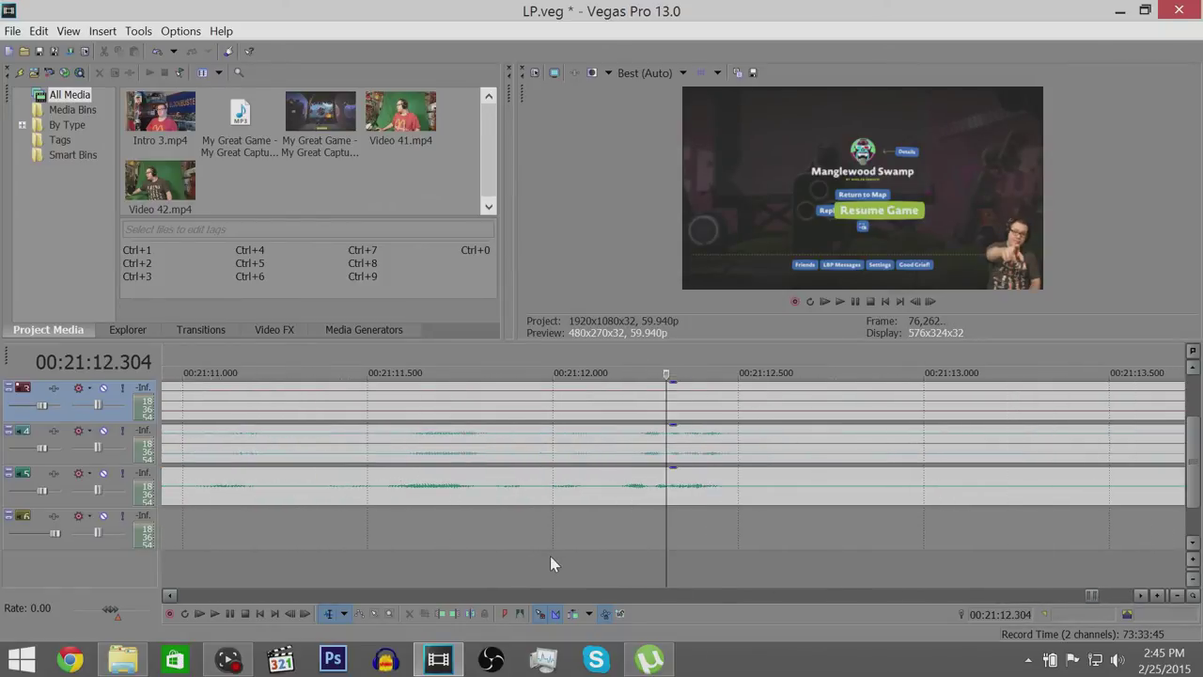
scroll(549, 555, down, 6)
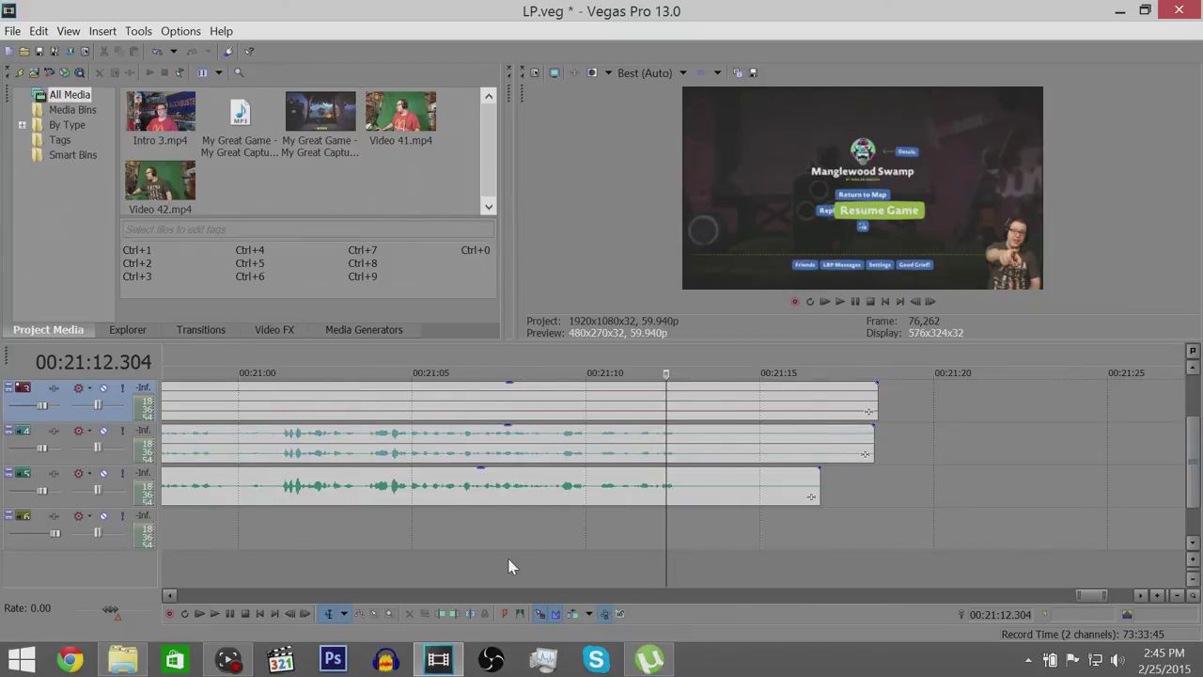
- Check how well the track 4 and 5 waveforms line up around 00:20:56
click(620, 564)
scroll(682, 564, up, 6)
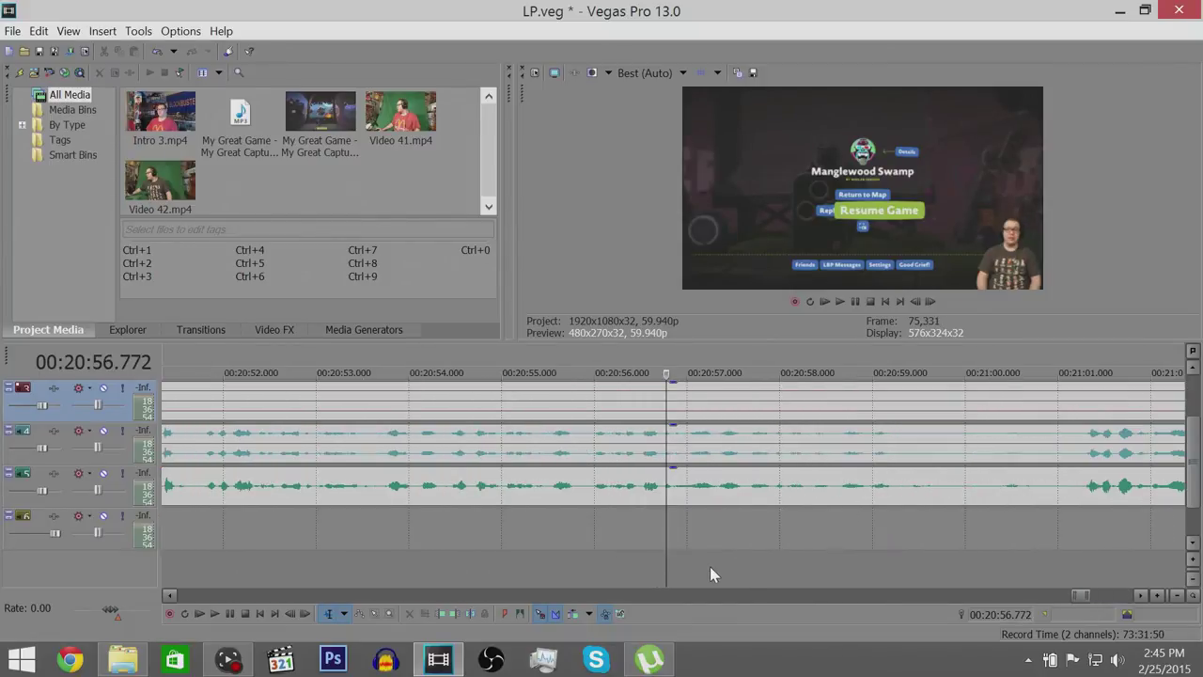
click(347, 552)
click(466, 566)
scroll(466, 566, up, 2)
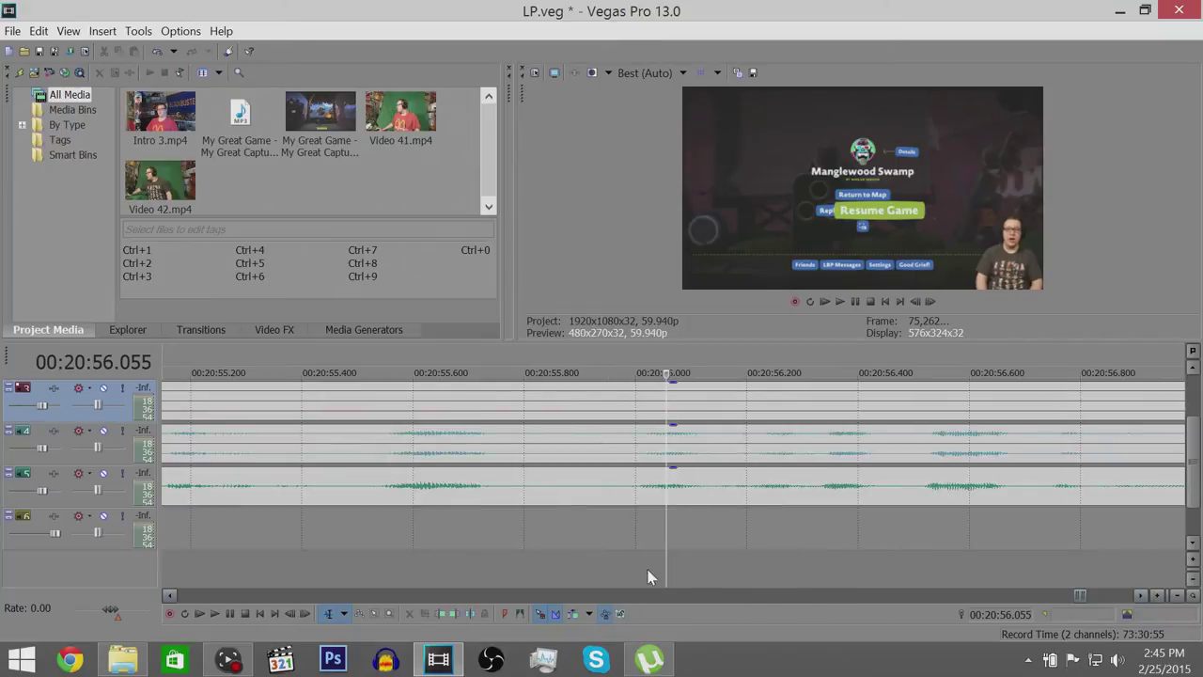
scroll(523, 580, down, 2)
scroll(478, 557, down, 3)
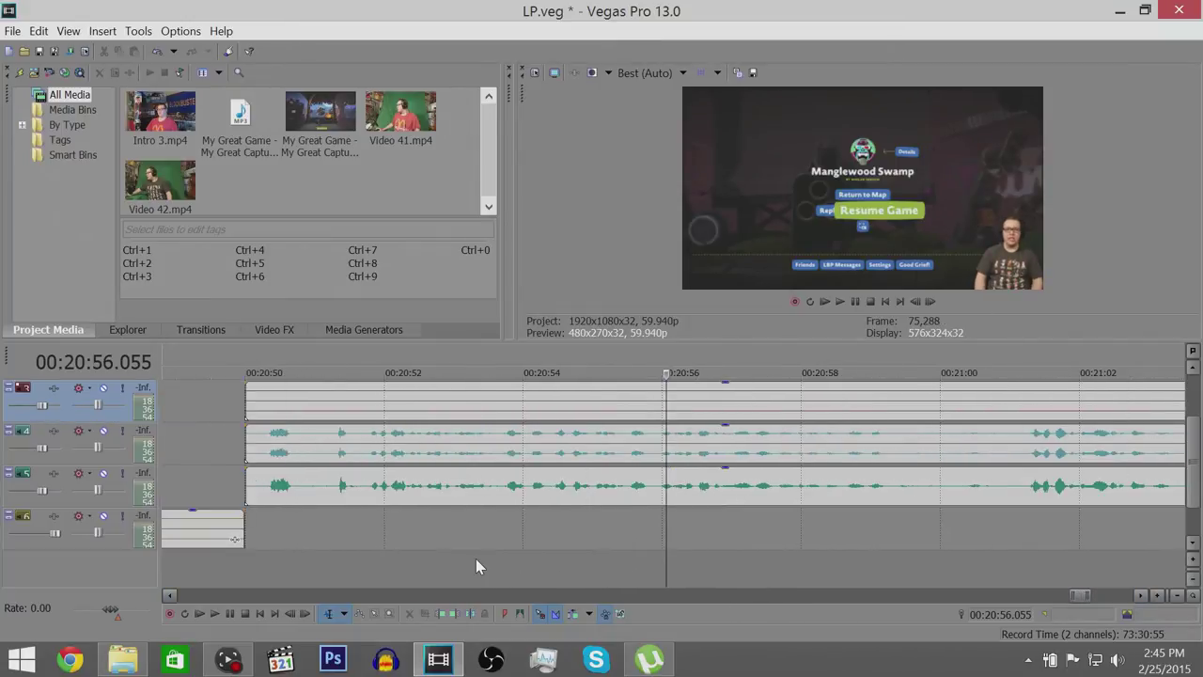
- Split the video and audio events at 00:20:51.300, in the pause after the first spoken sound, and select the track 5 commentary after the cut
click(275, 546)
scroll(499, 574, up, 5)
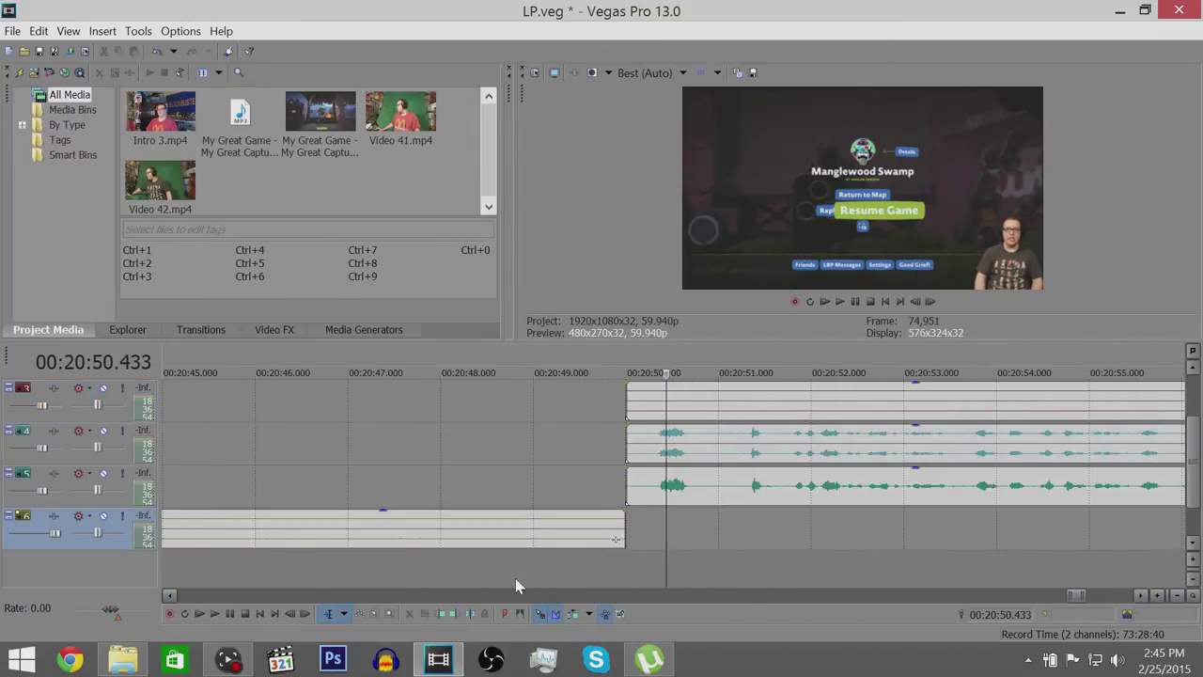
scroll(891, 569, down, 2)
click(1018, 558)
scroll(987, 570, up, 2)
click(567, 557)
click(542, 562)
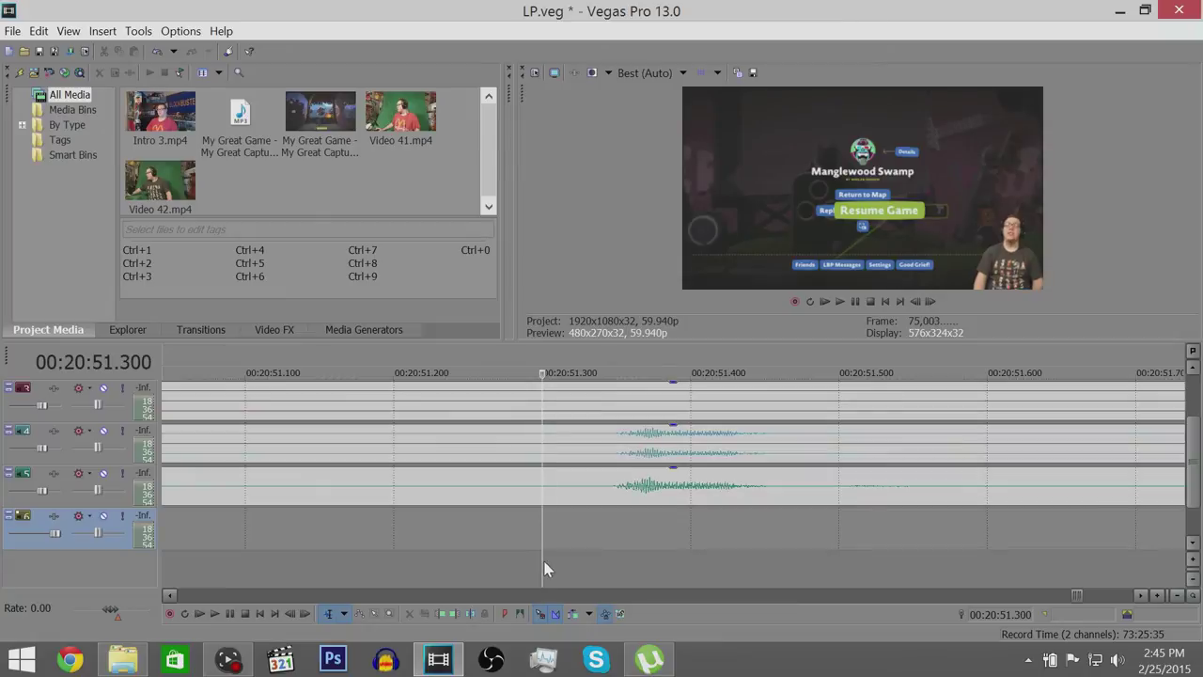
key(s)
click(633, 495)
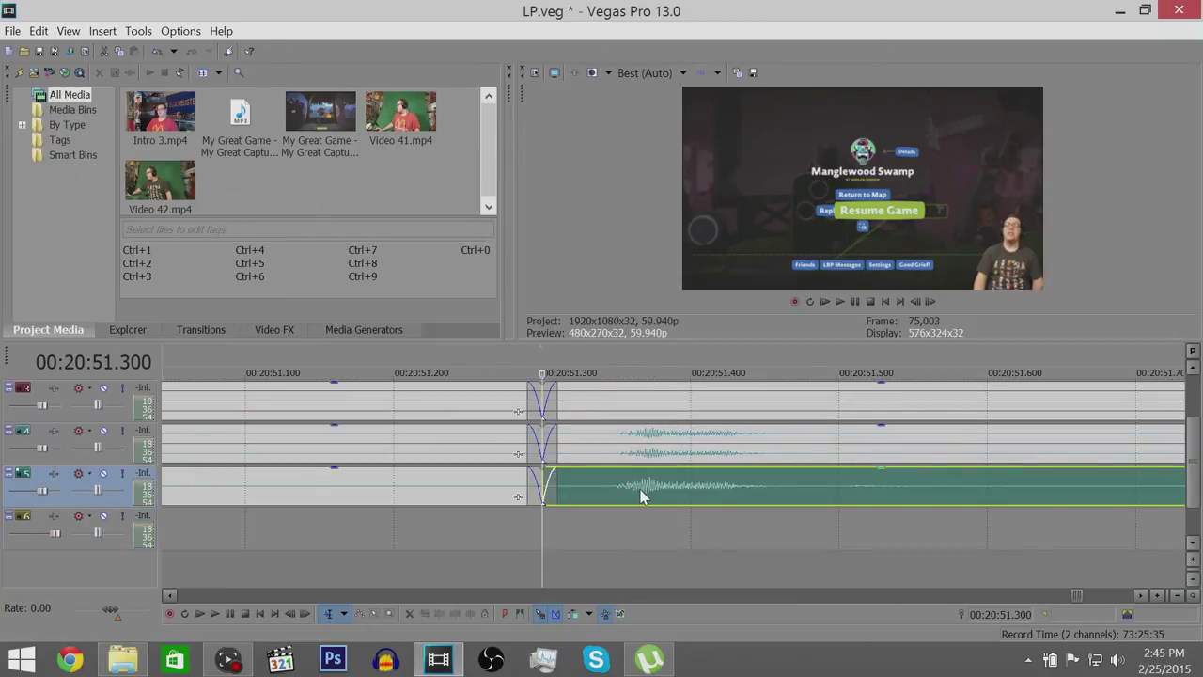
scroll(774, 580, down, 8)
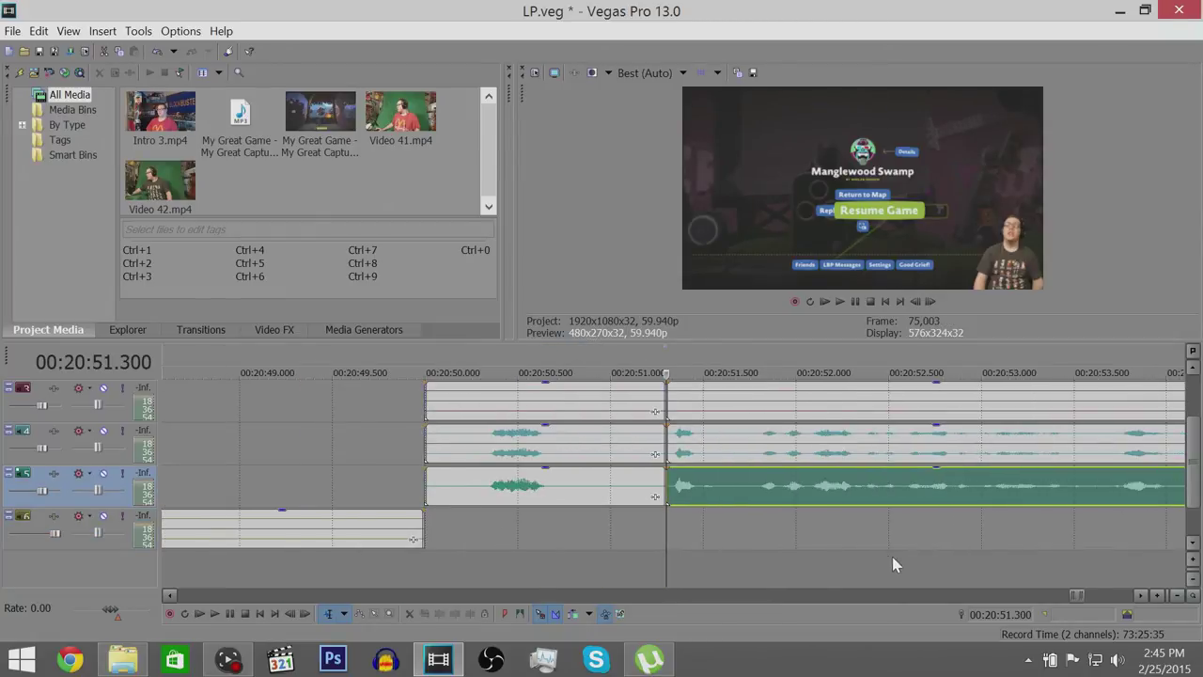
- Check the sync of the track 4 and 5 waveforms between 00:20:51.901 and 00:20:56.756
click(776, 567)
scroll(775, 567, down, 4)
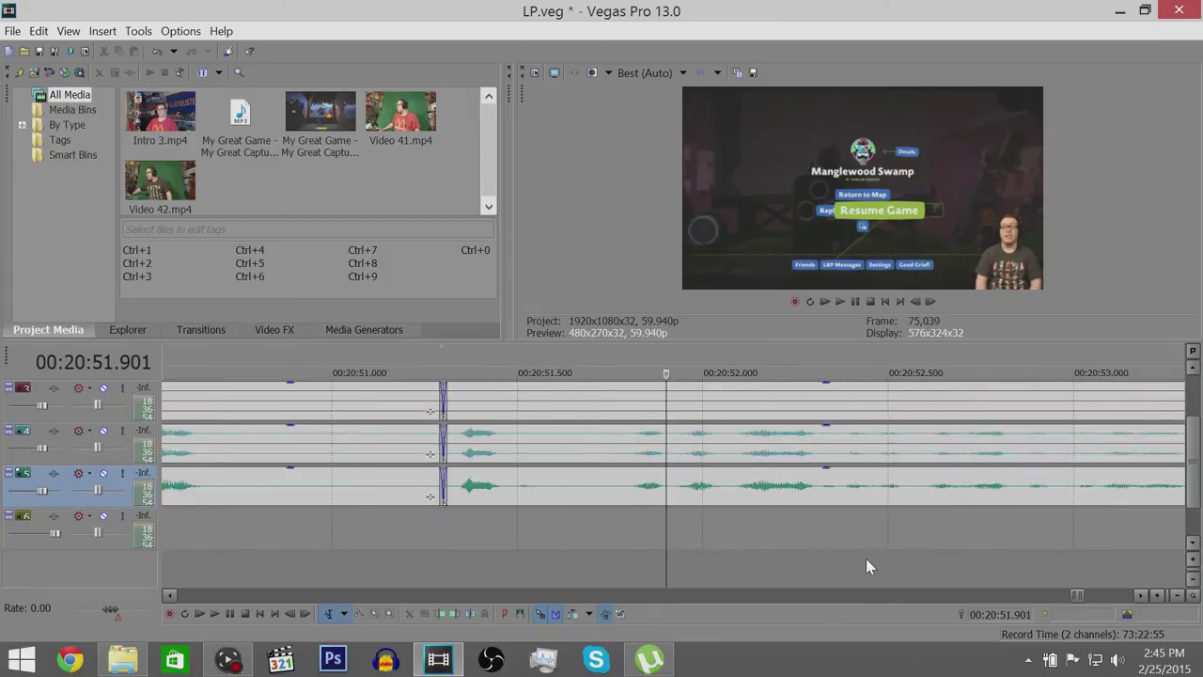
click(925, 548)
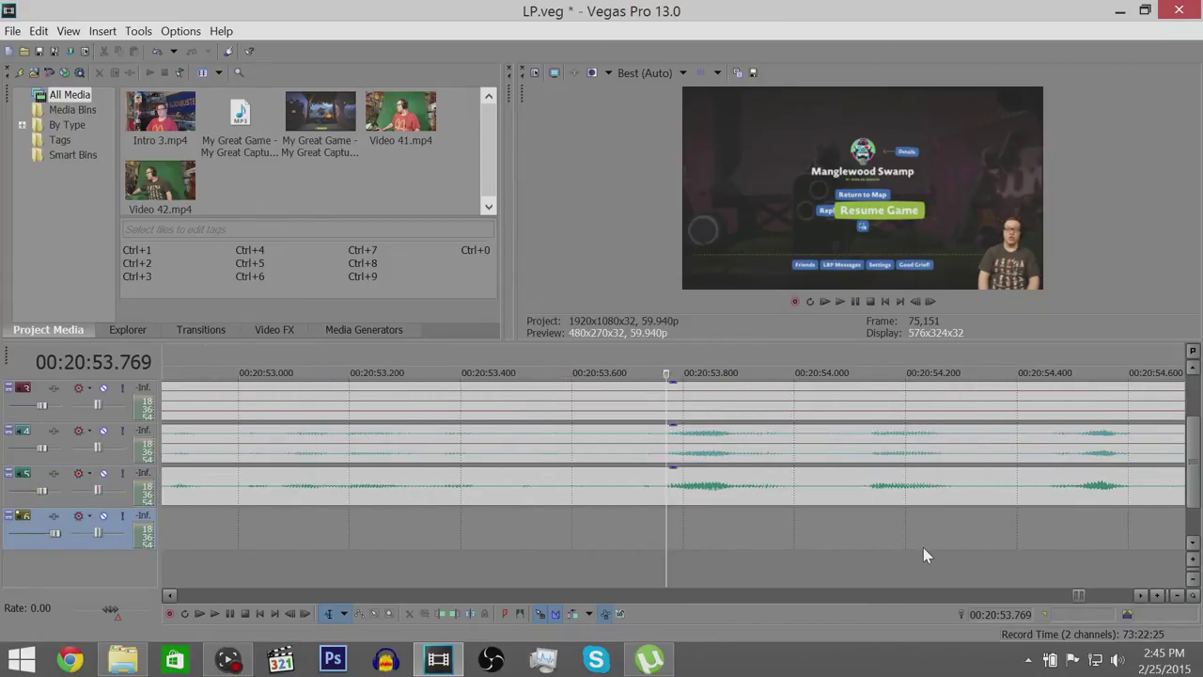
click(943, 556)
scroll(943, 556, up, 5)
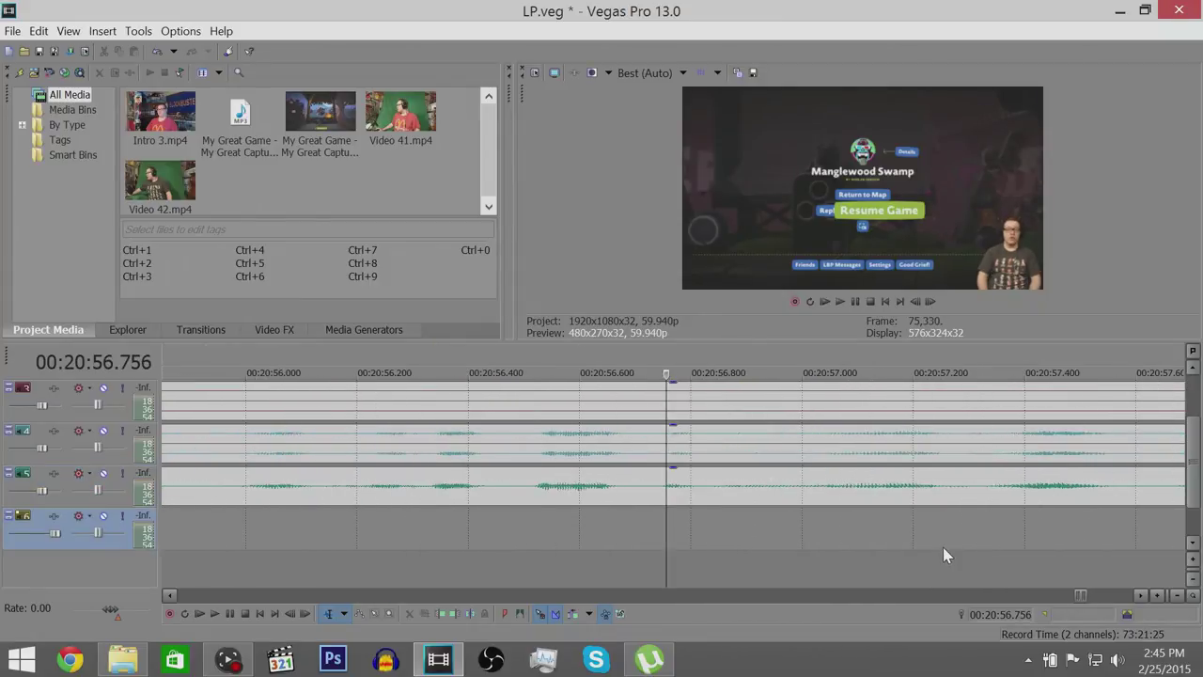
scroll(904, 553, down, 2)
scroll(938, 540, down, 10)
- Split all events at 00:21:01.193, shift the track 5 commentary after the cut 0.017 s later and extend its start back to the cut
click(777, 524)
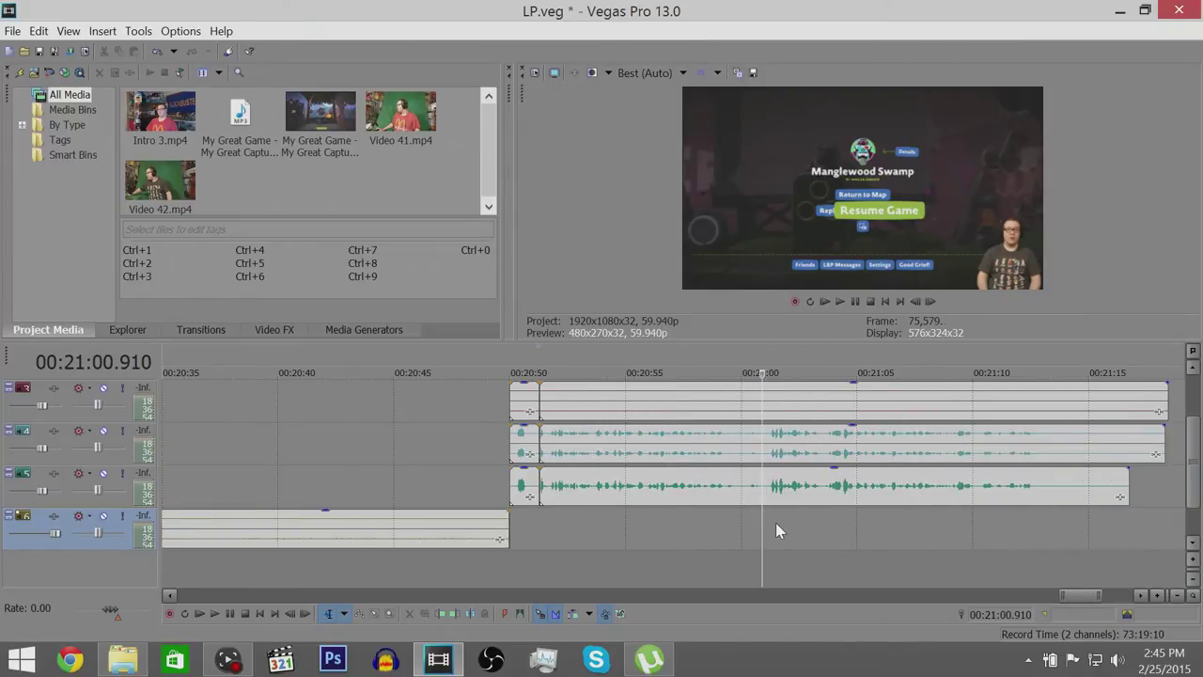
scroll(777, 523, up, 12)
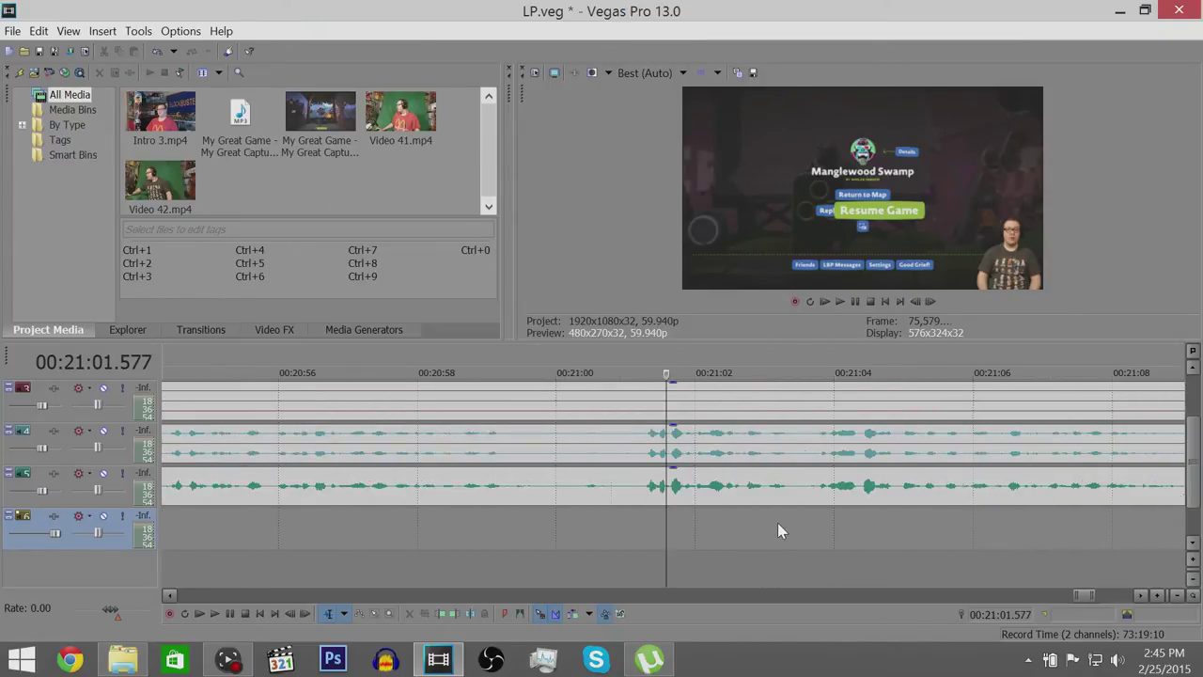
click(384, 528)
key(s)
drag(490, 474, 505, 480)
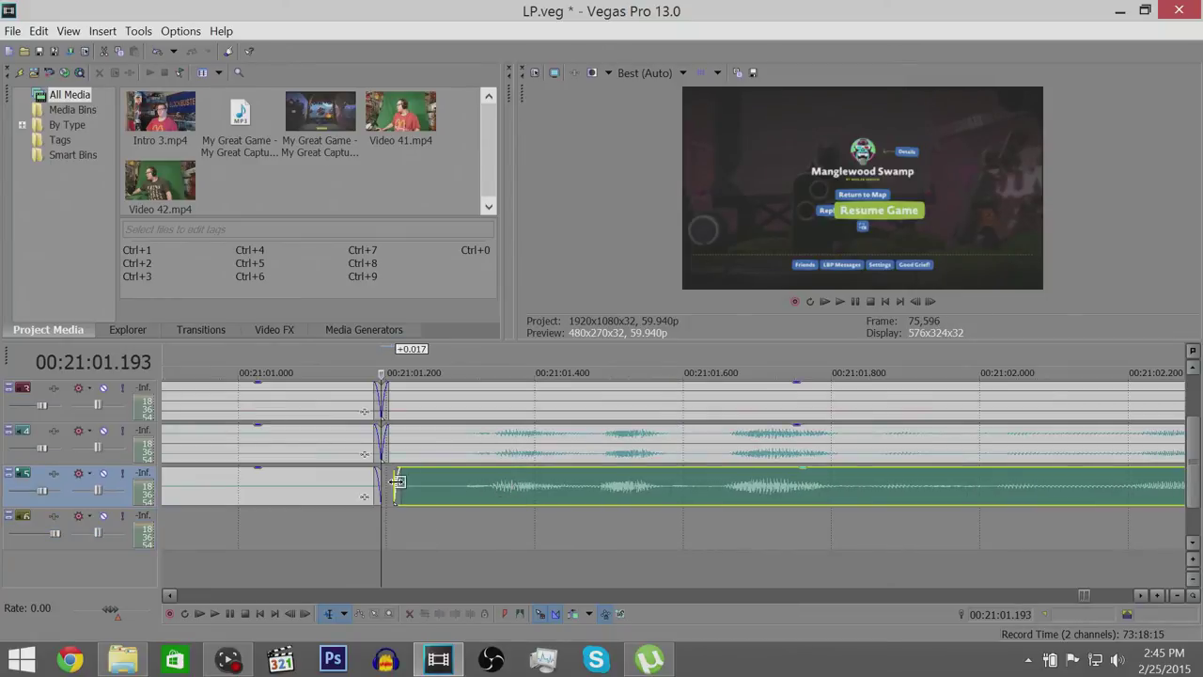
drag(394, 482, 383, 482)
scroll(980, 587, down, 15)
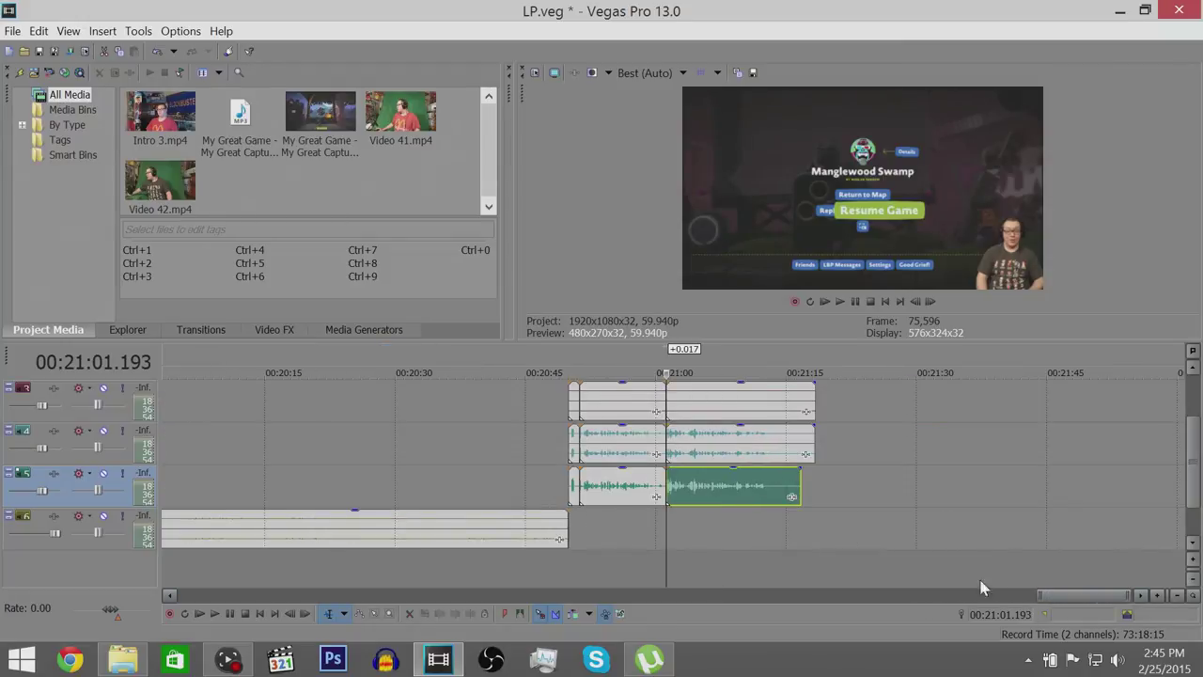
- Split all video and audio events at 00:21:13.005, just after the final speech ends
click(771, 547)
scroll(766, 548, up, 8)
click(586, 562)
scroll(669, 575, up, 5)
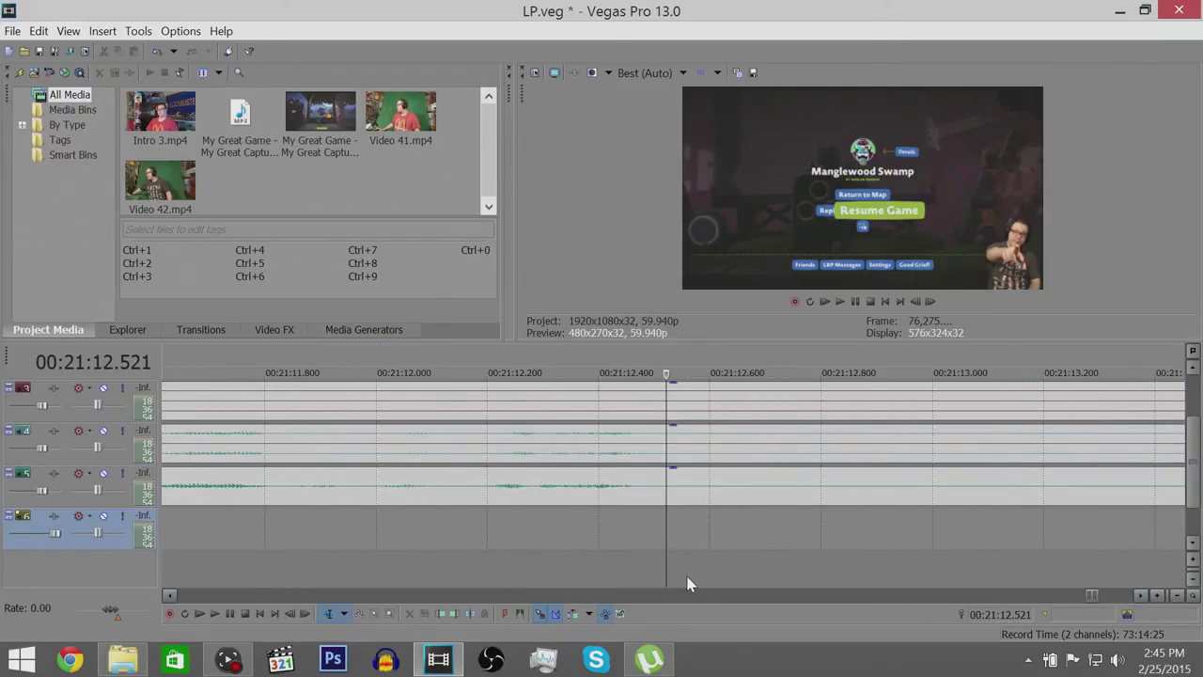
scroll(696, 575, down, 1)
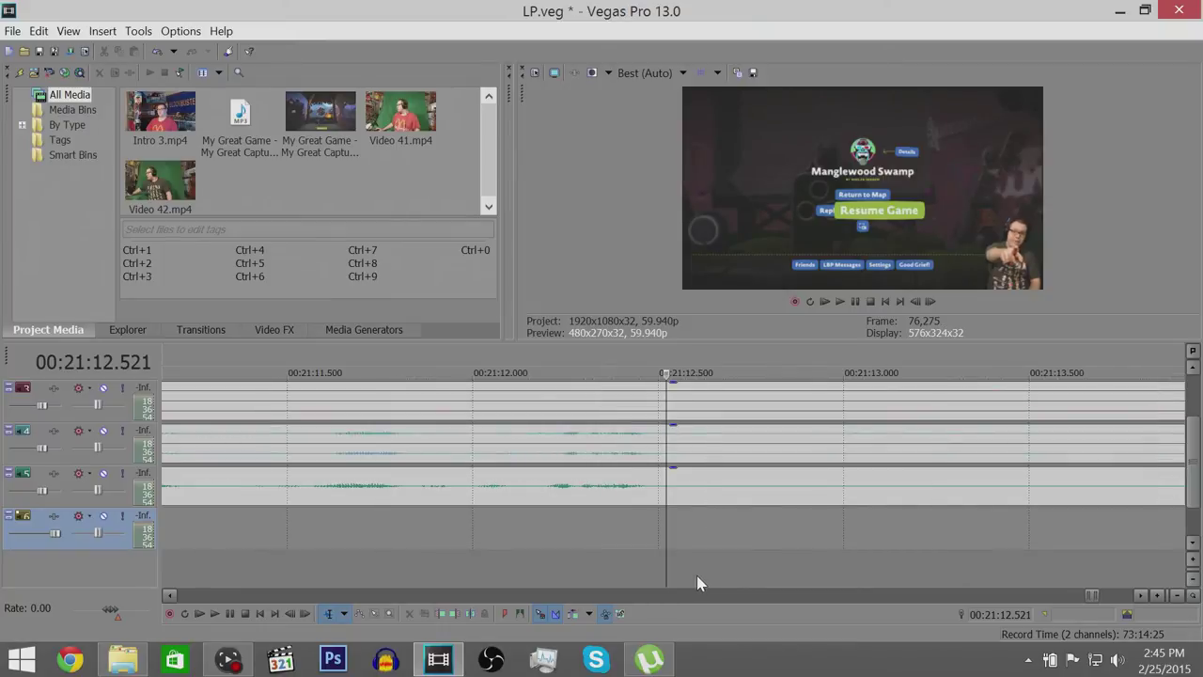
click(845, 578)
scroll(1191, 460, up, 2)
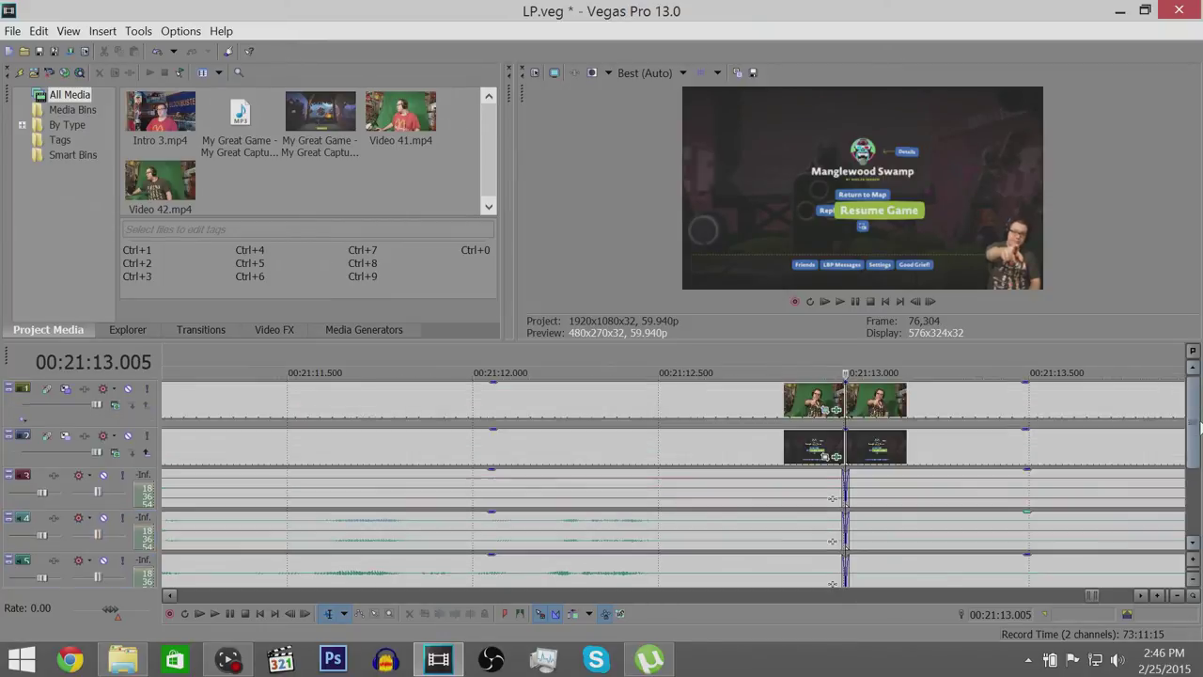
- Delete the remaining webcam, gameplay and audio events on tracks 1 to 5 after the 00:21:13.005 cut
right_click(988, 406)
click(982, 274)
click(939, 449)
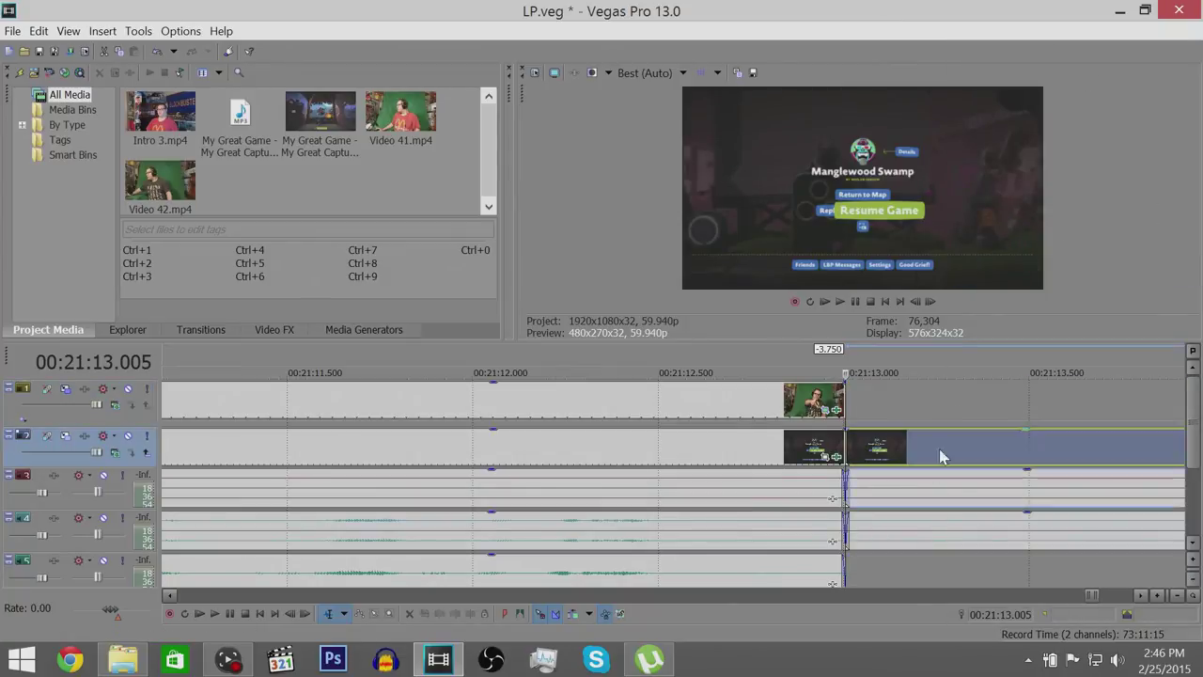
right_click(939, 449)
click(973, 311)
click(967, 531)
right_click(967, 532)
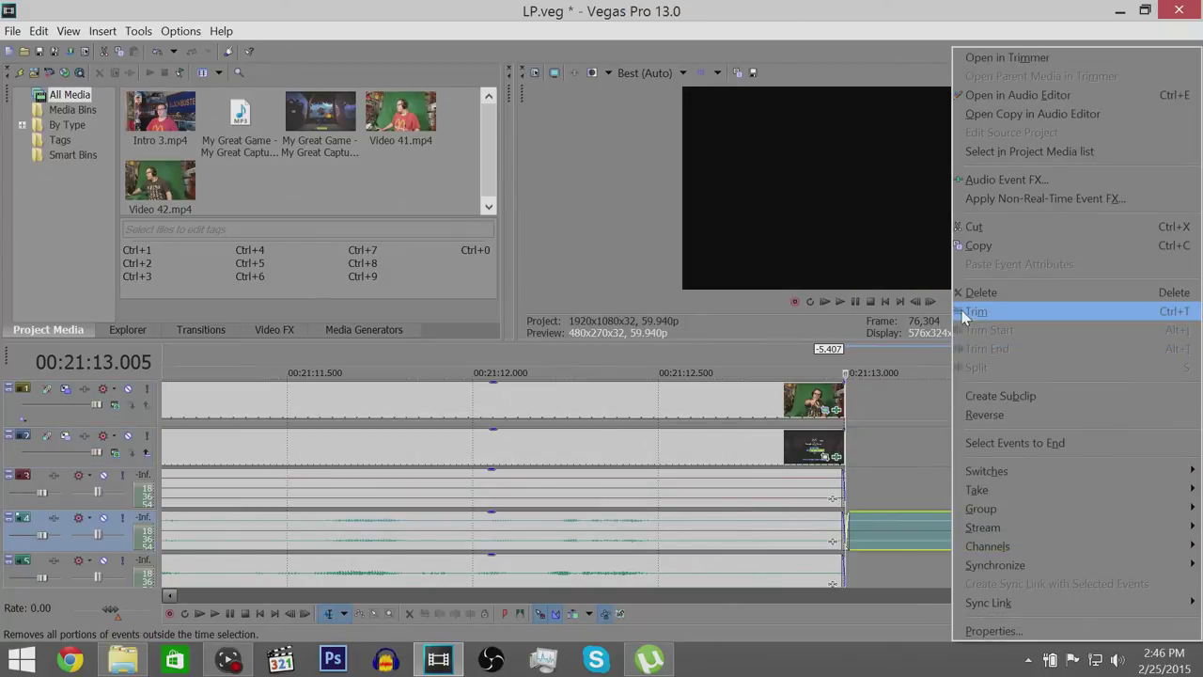
click(973, 311)
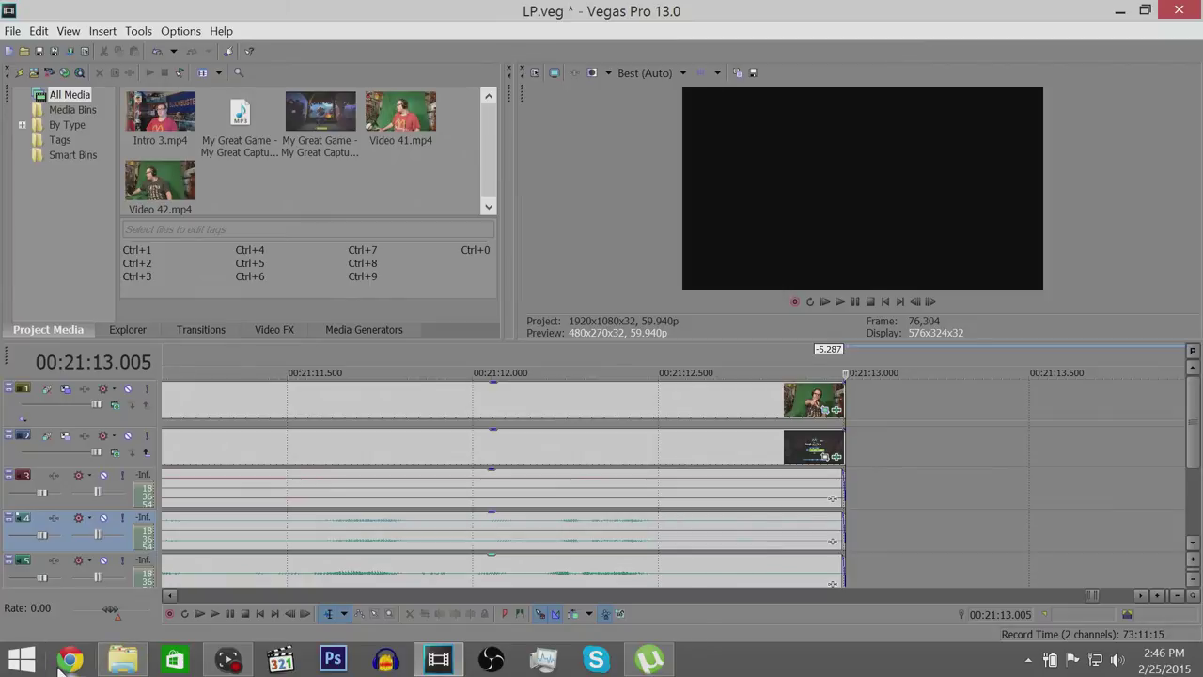
- In Chrome, open the YouTube video manager and download the MP4 of Naruto Shippuden Ultimate Ninja Storm Generations Part 2
click(64, 662)
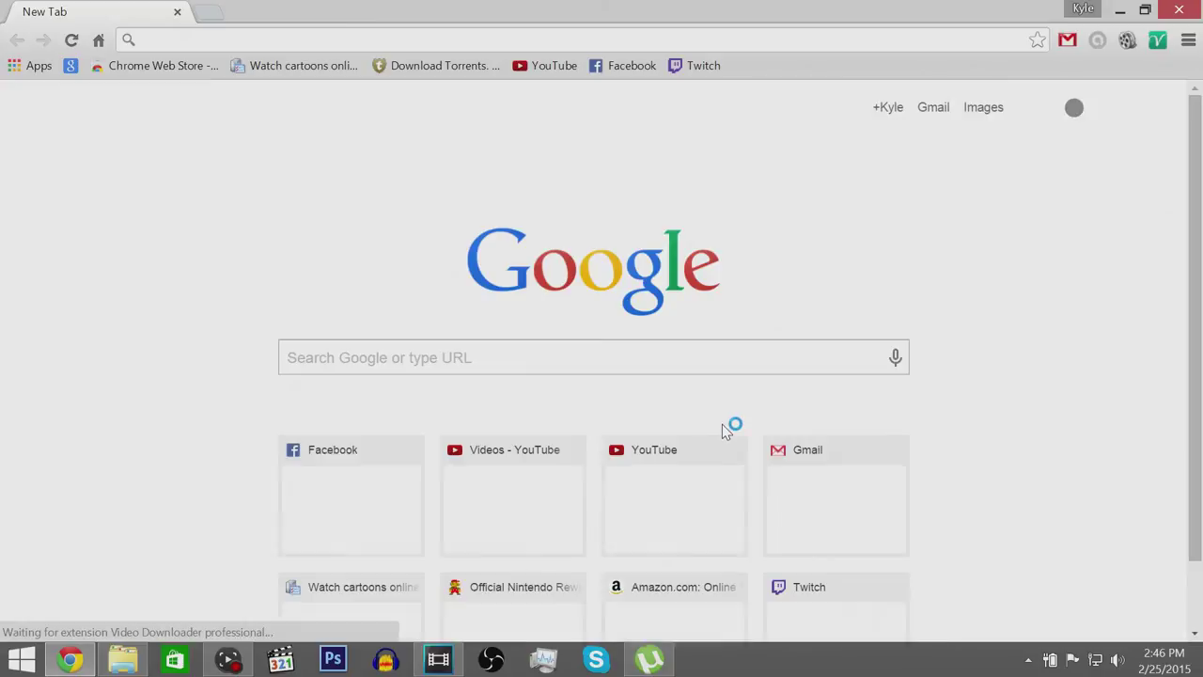
click(541, 492)
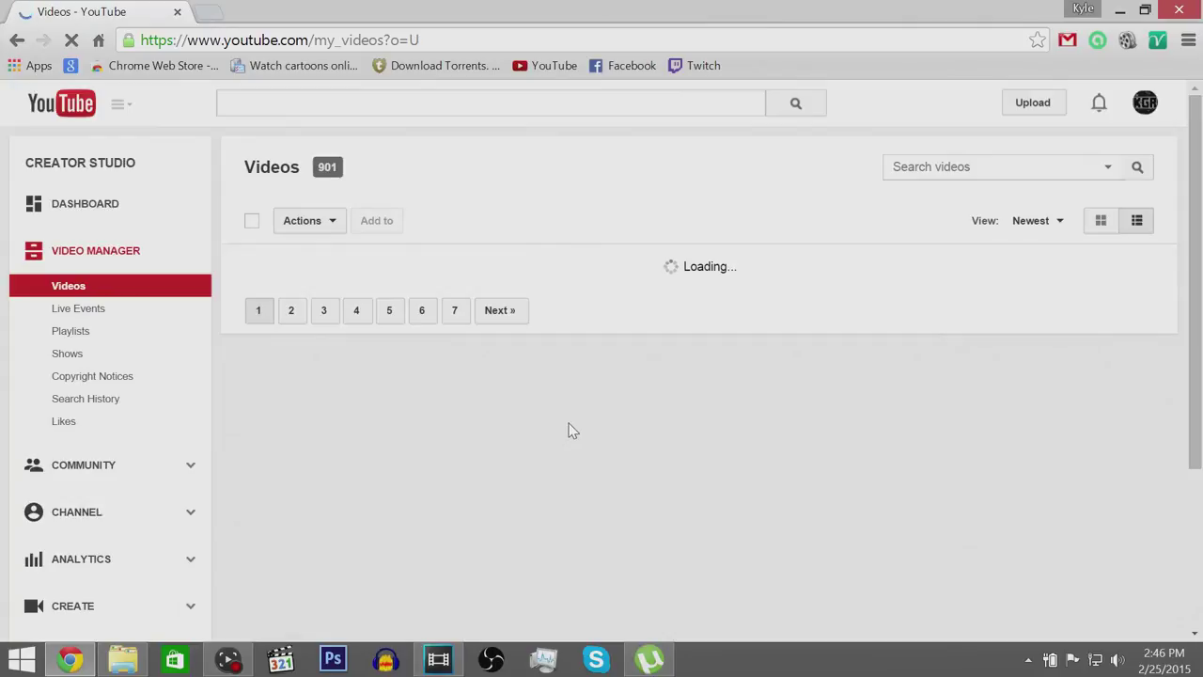
scroll(573, 430, down, 3)
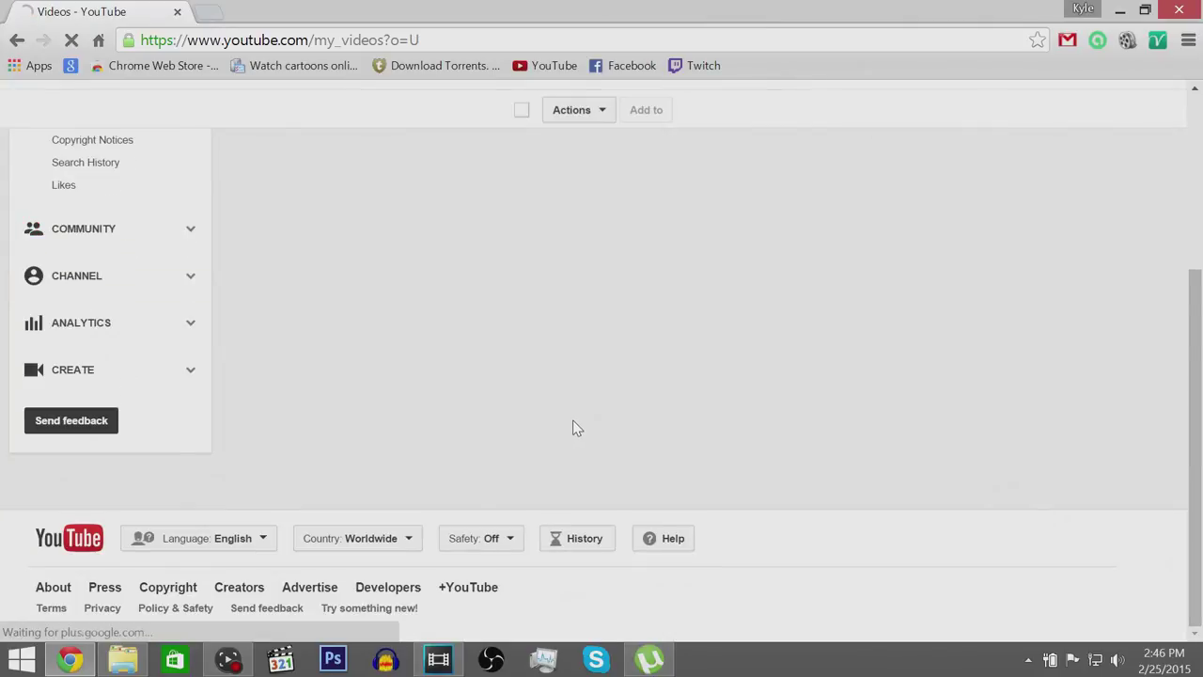
scroll(576, 429, down, 5)
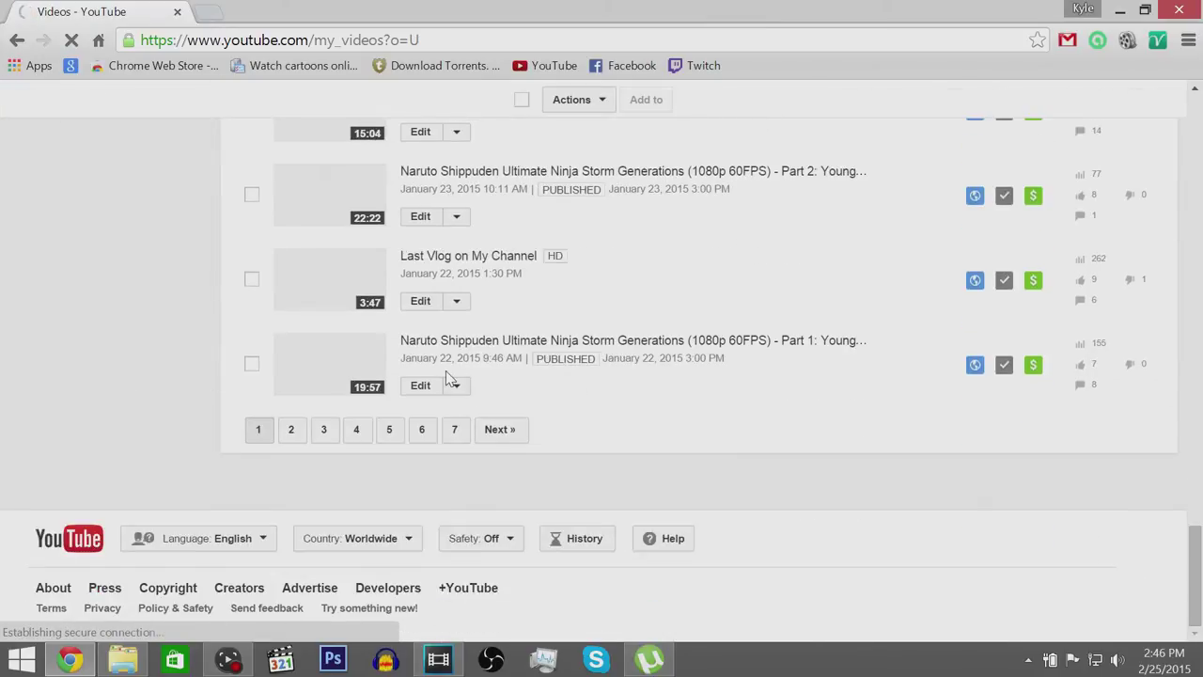
click(454, 217)
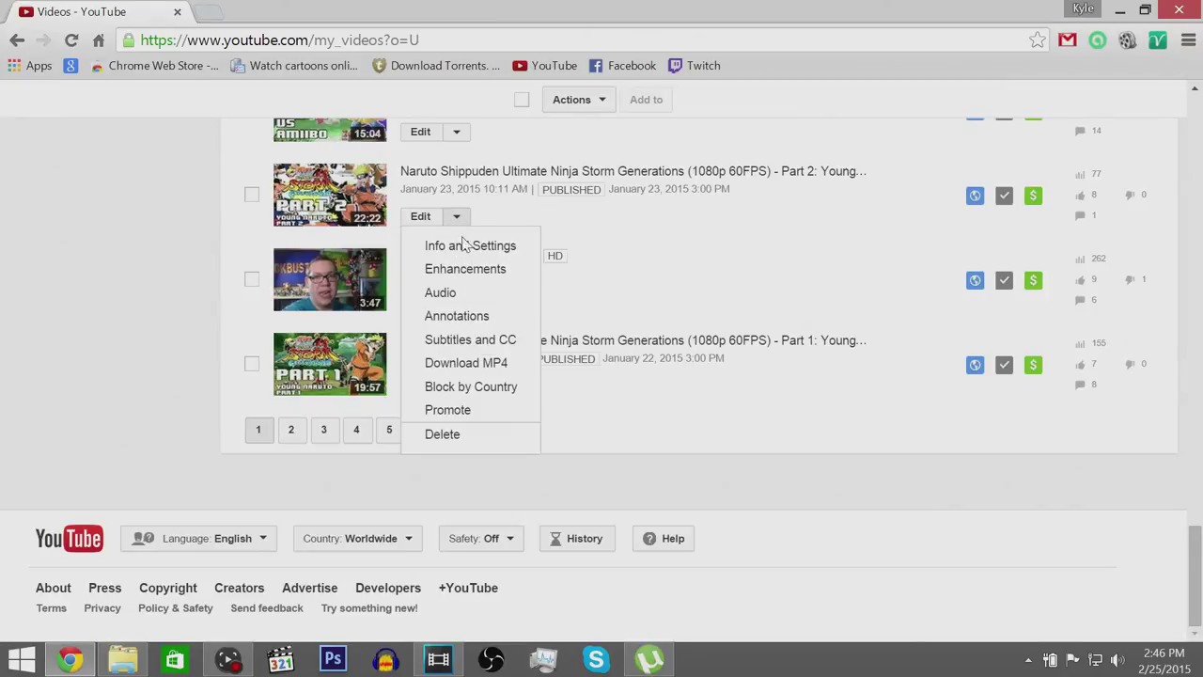
click(475, 410)
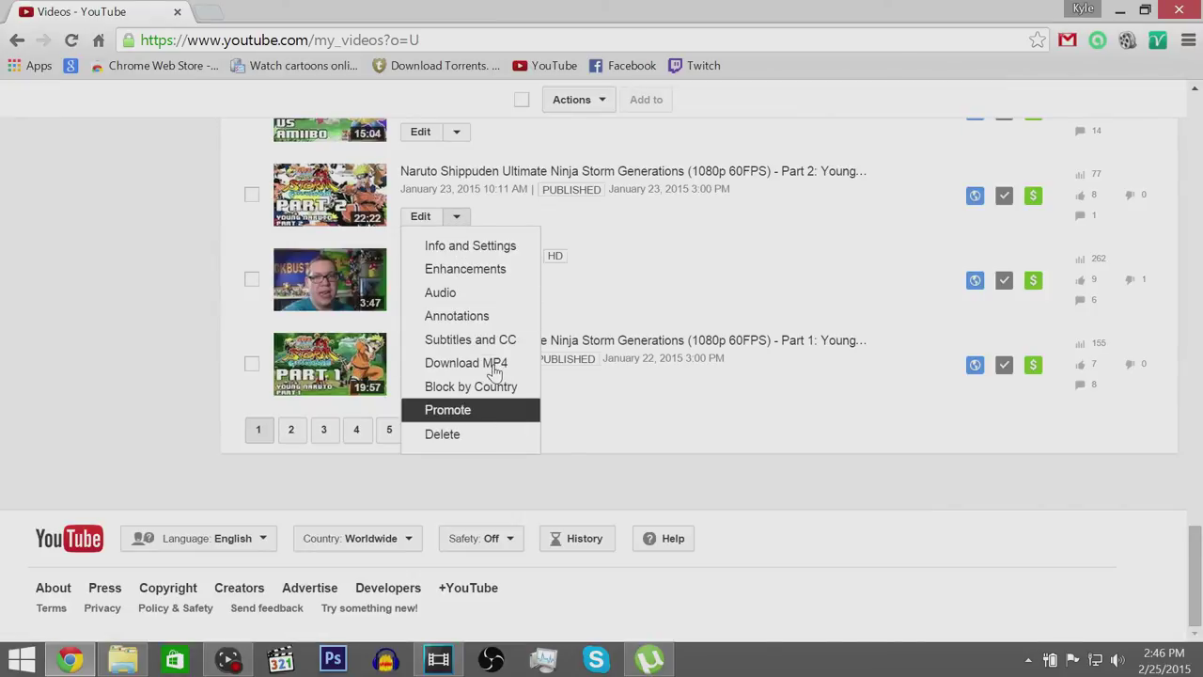
click(494, 367)
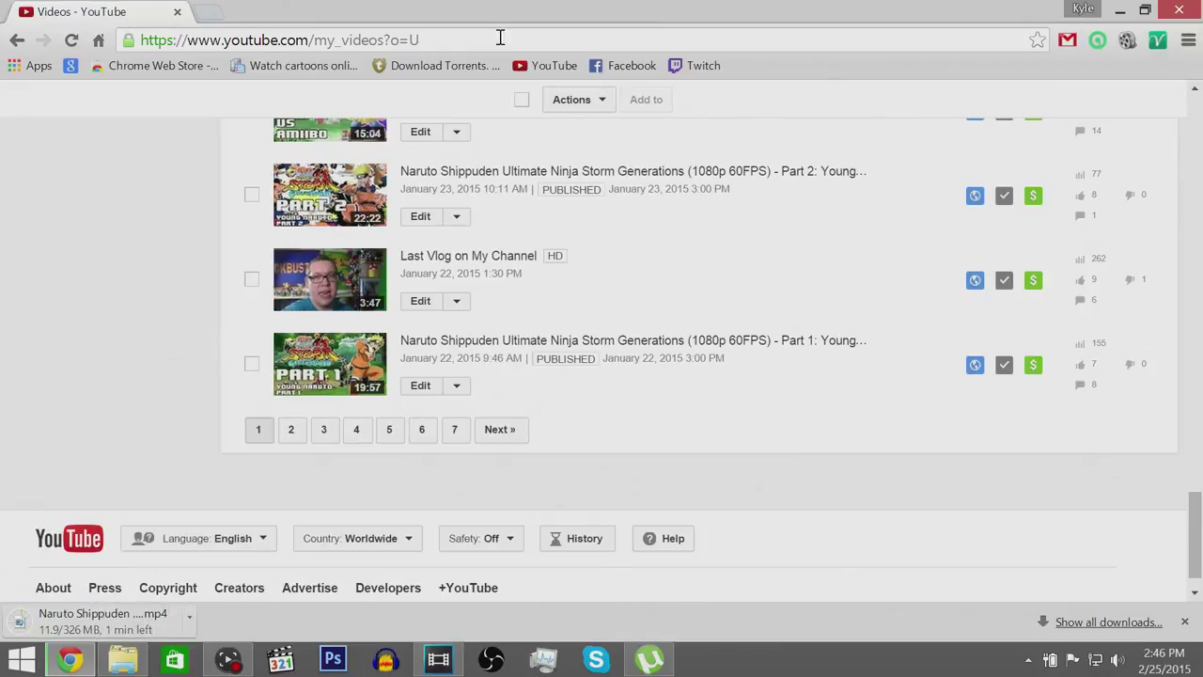
- Switch back to Vegas Pro and delete the whole track 5 commentary audio track
click(438, 658)
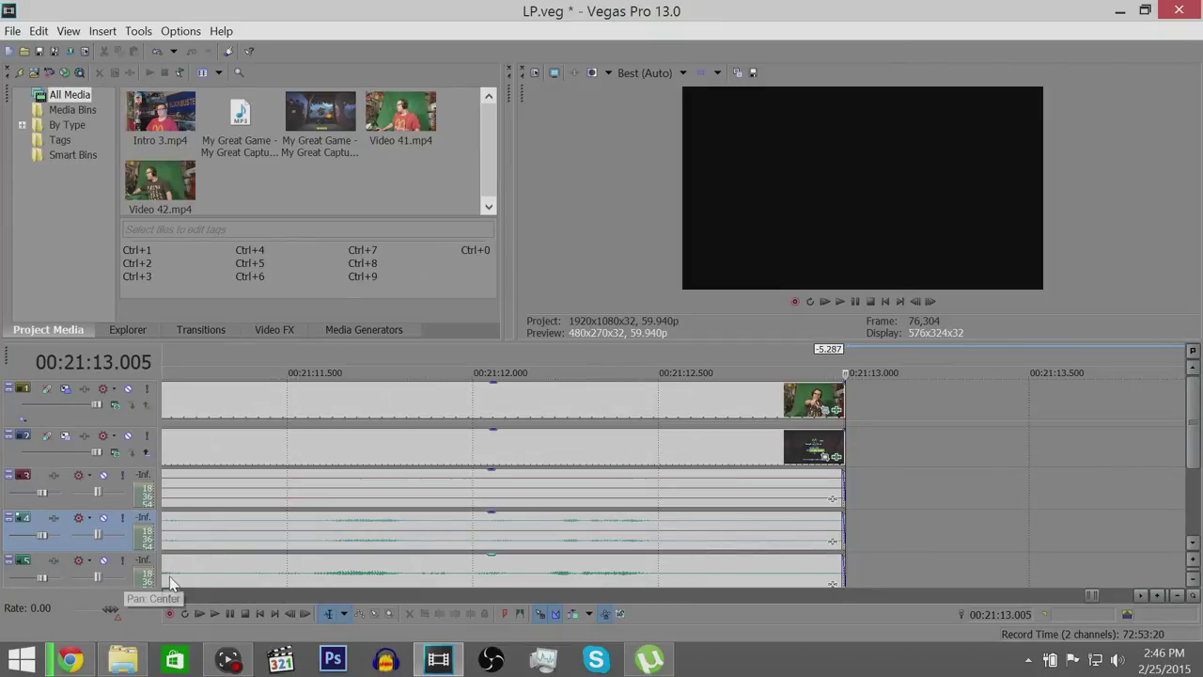
scroll(865, 513, down, 2)
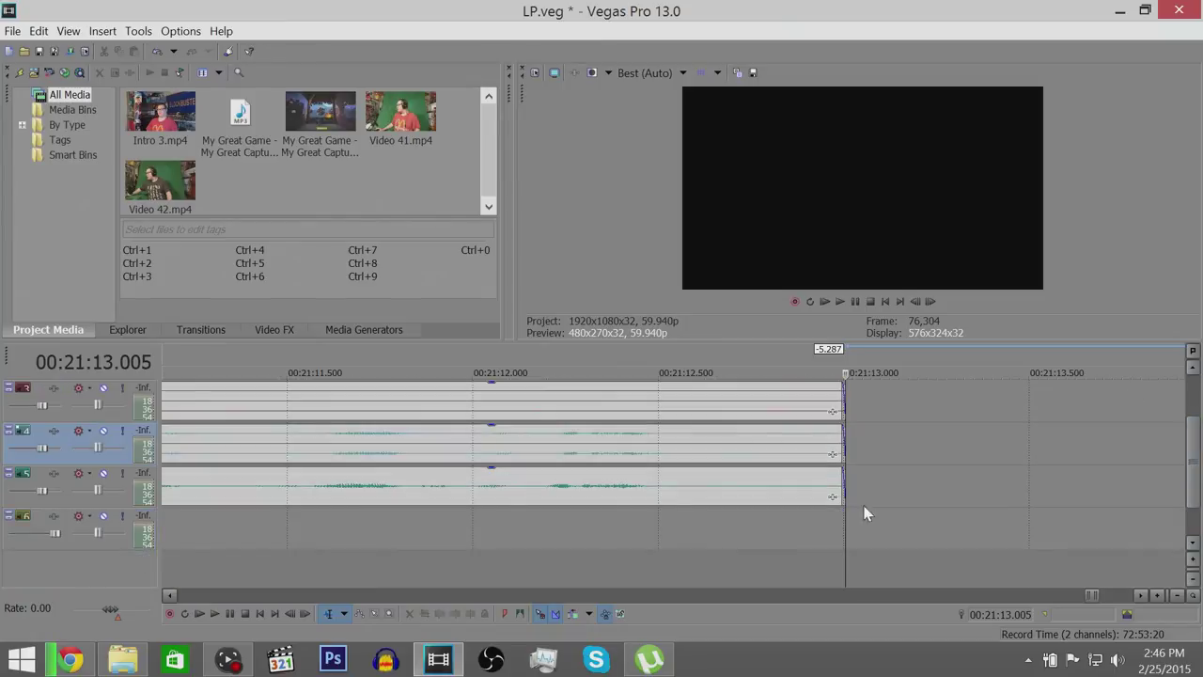
right_click(88, 499)
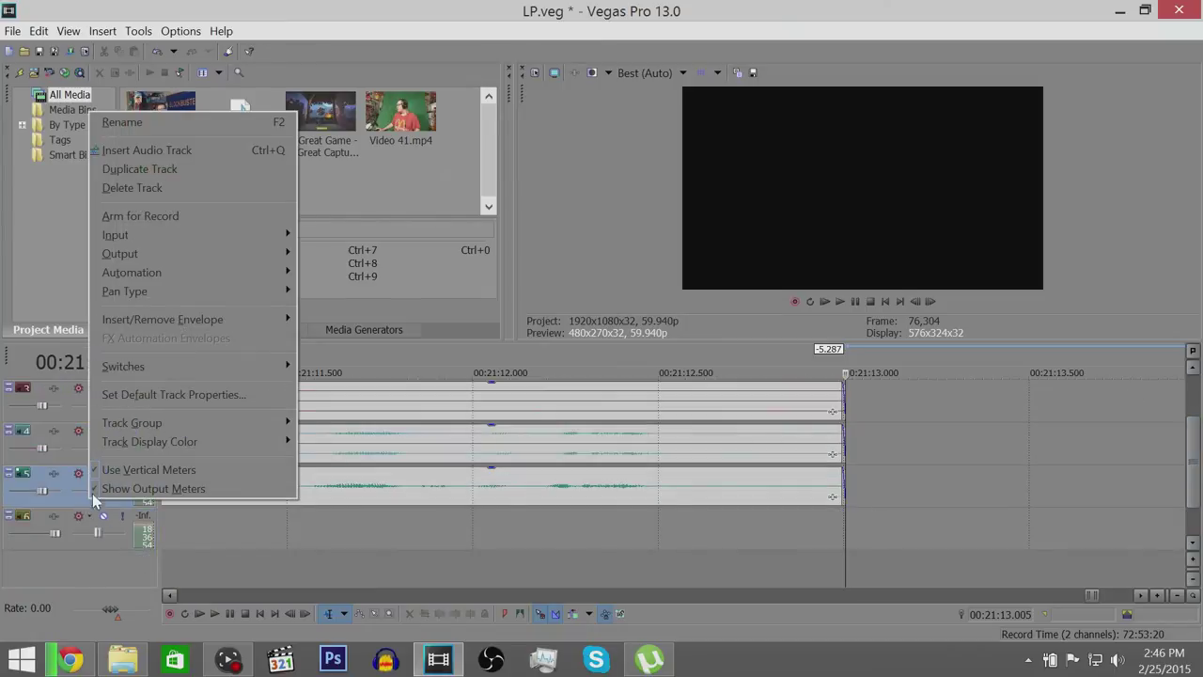
click(175, 192)
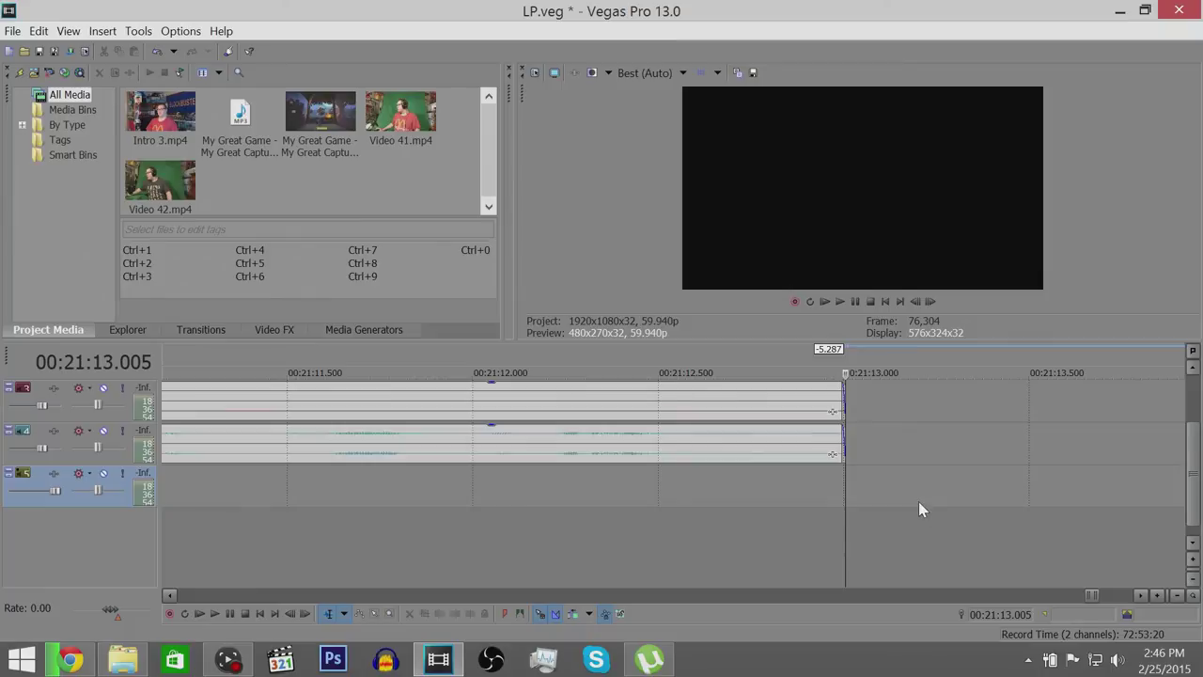
- From the Videos folder in File Explorer, add Outro 3 to tracks 2 and 3 at 00:21:13.005, right after the last events
scroll(918, 501, up, 3)
click(122, 660)
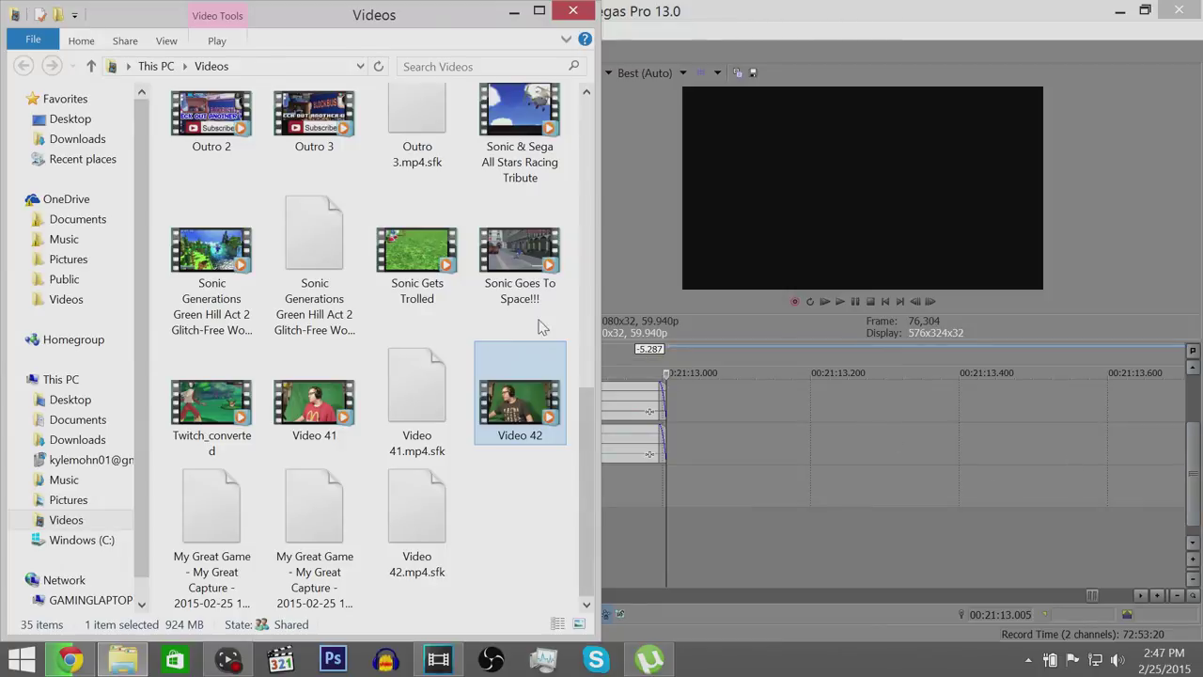
scroll(518, 327, up, 5)
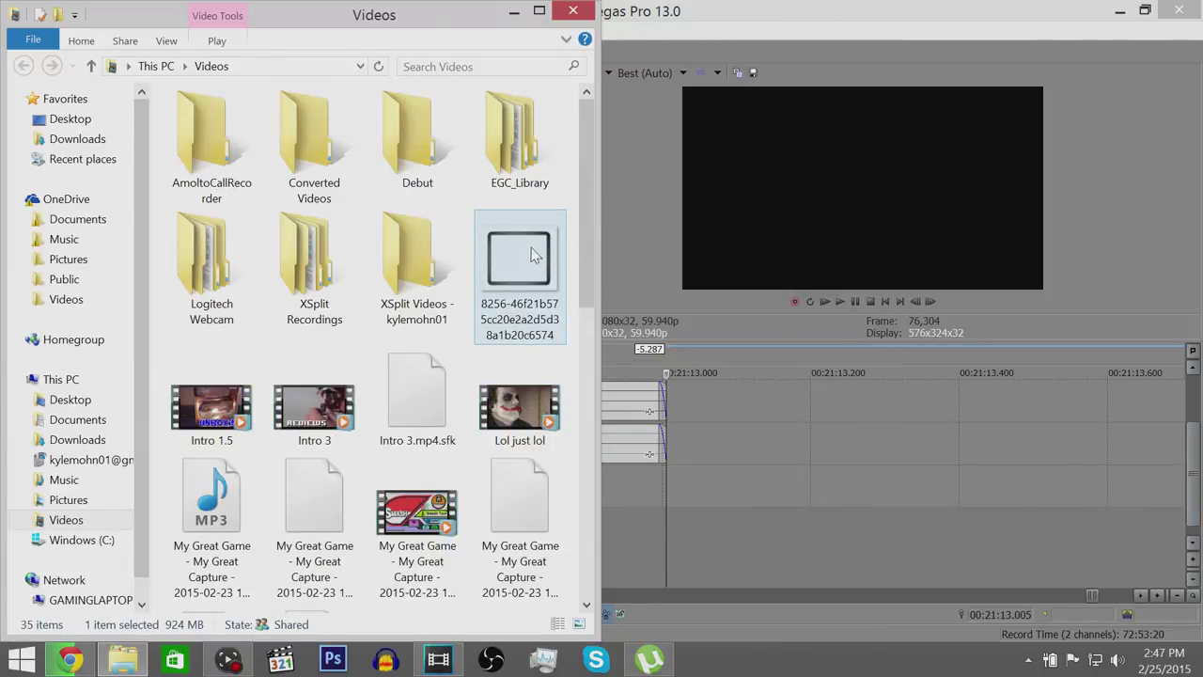
scroll(419, 349, down, 10)
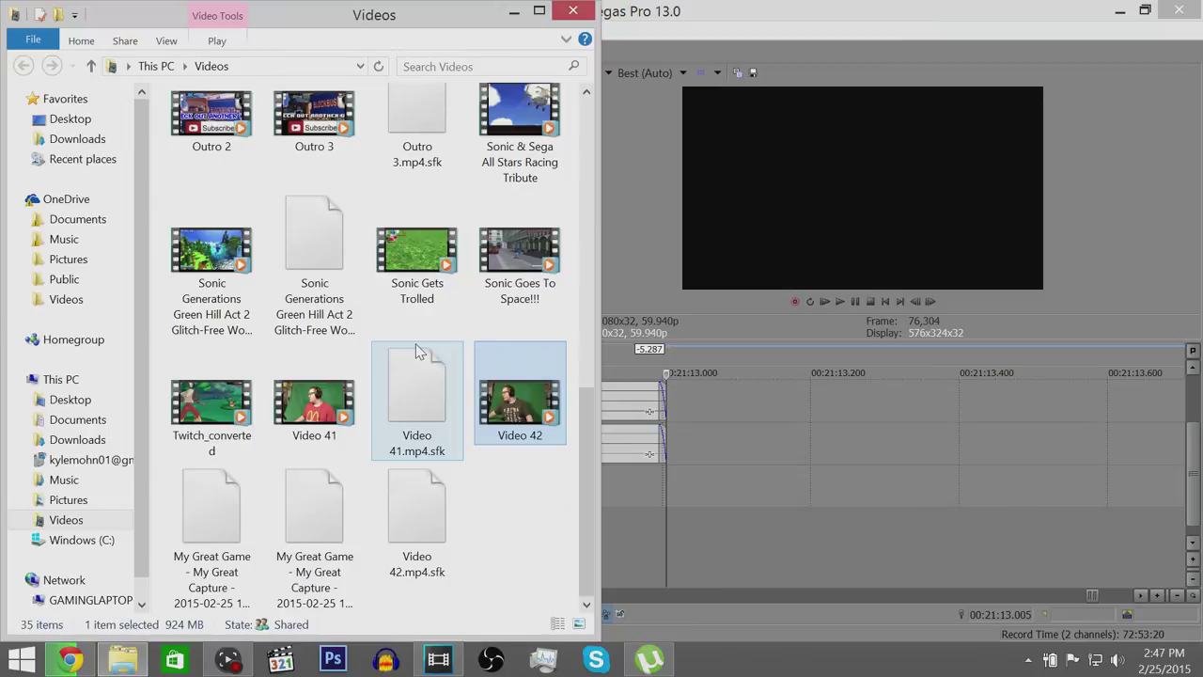
scroll(324, 186, up, 1)
click(313, 178)
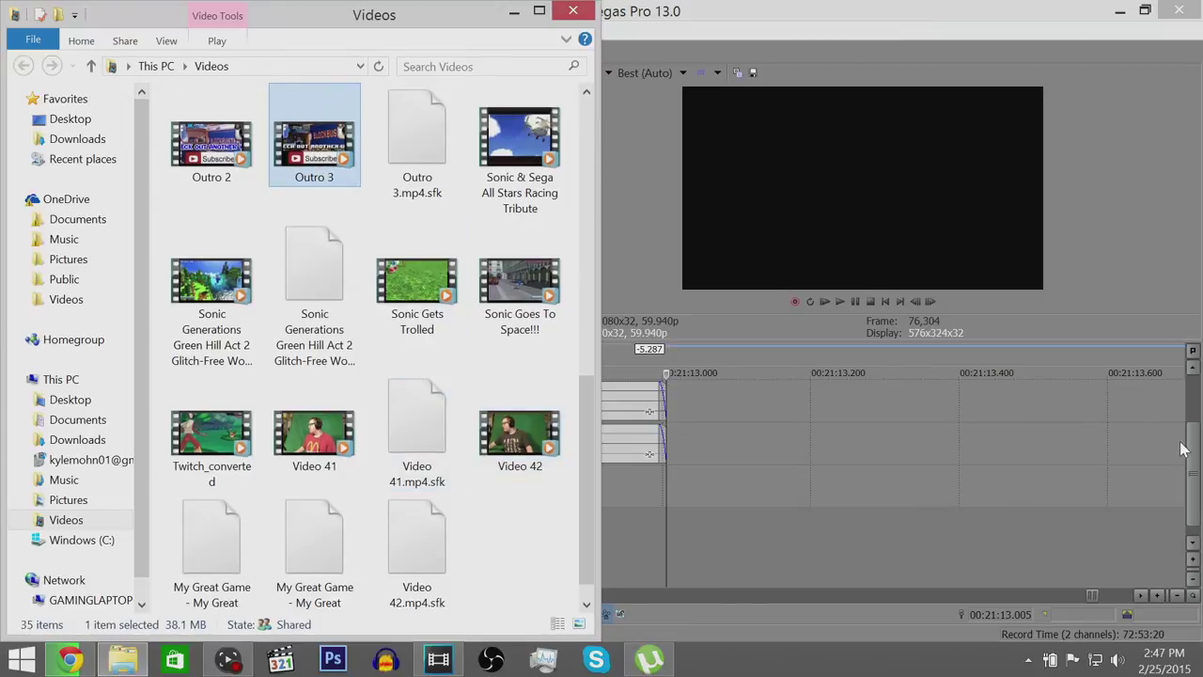
drag(1181, 448, 1106, 419)
click(132, 649)
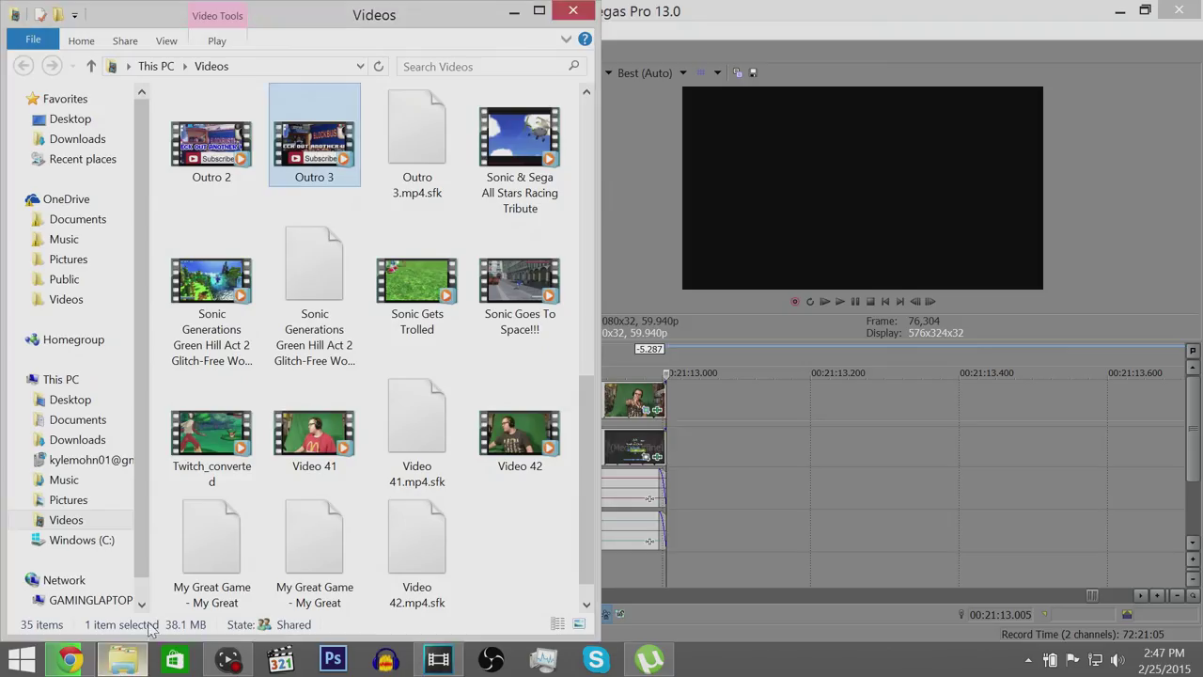
drag(315, 149, 673, 473)
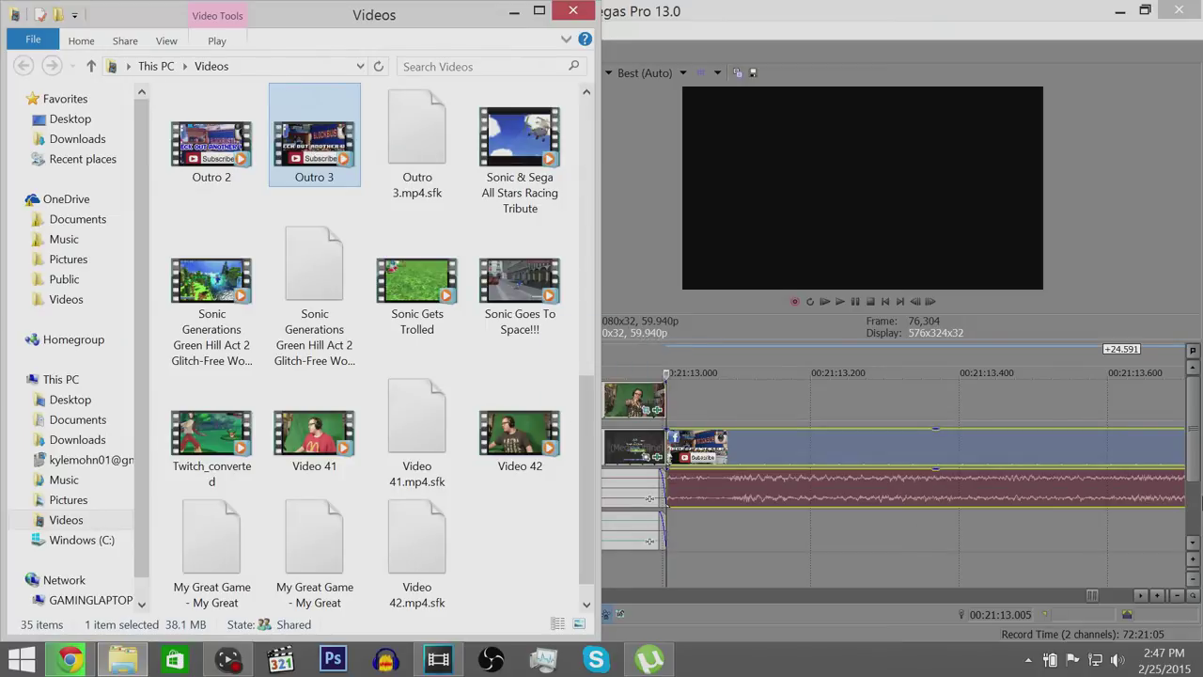
click(901, 521)
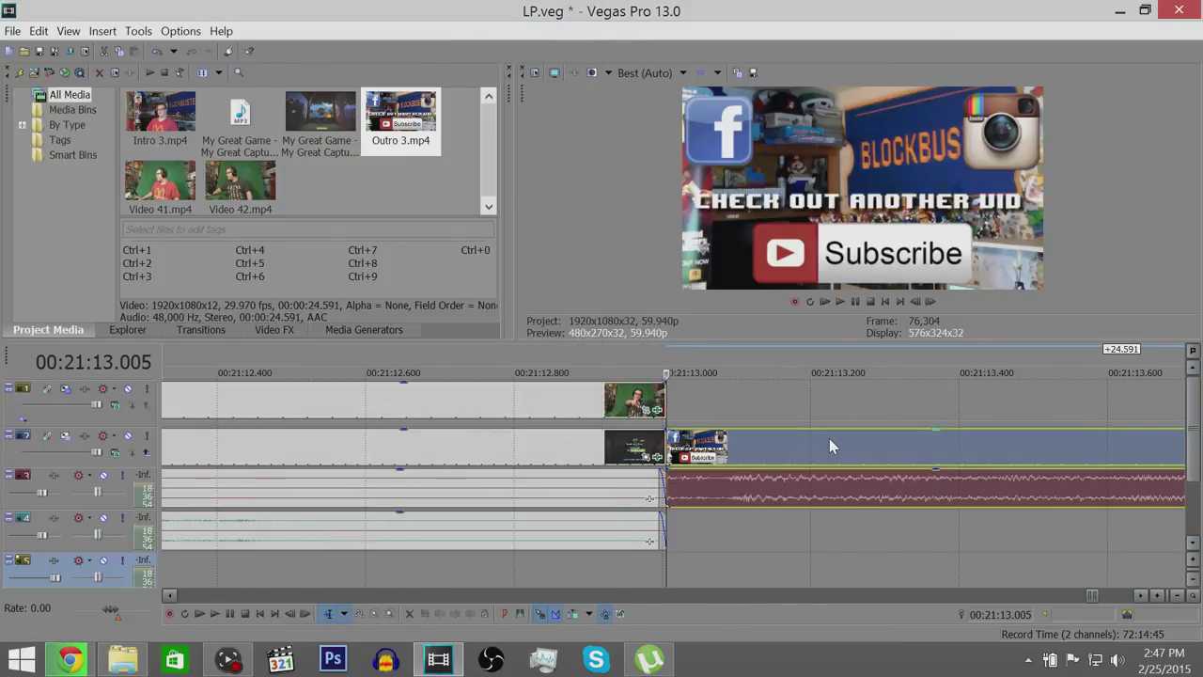
- Set the Outro 3 video event to Disable Resample
right_click(834, 443)
mouse_move(849, 490)
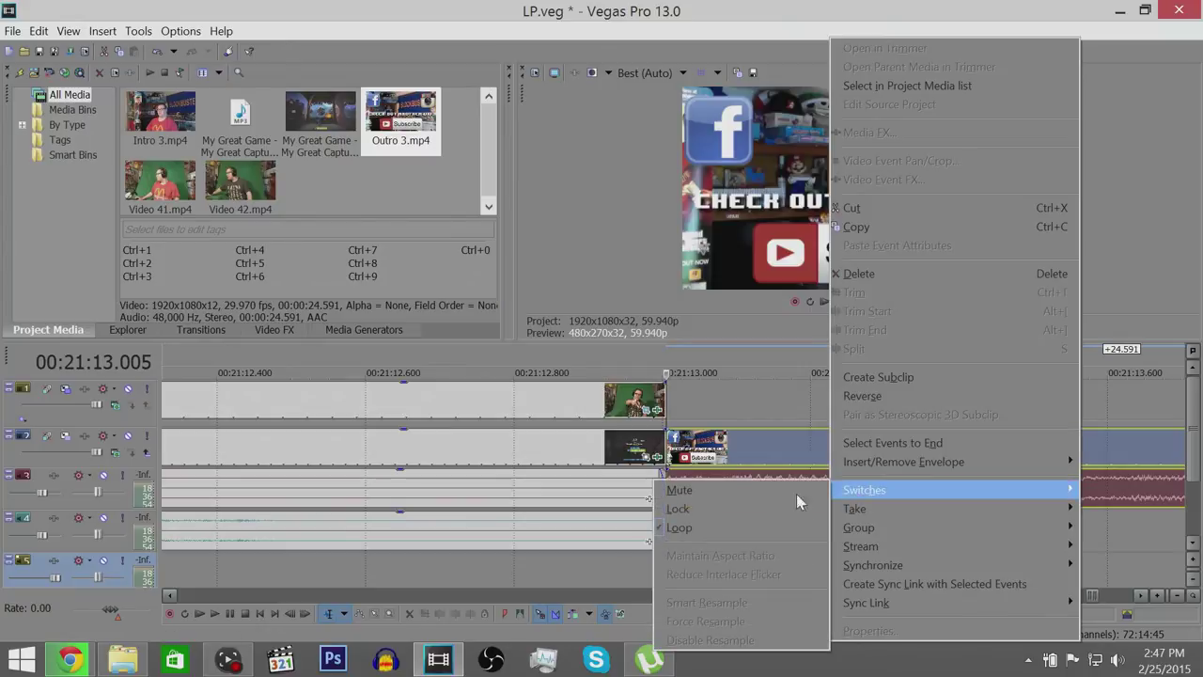
click(602, 579)
right_click(759, 454)
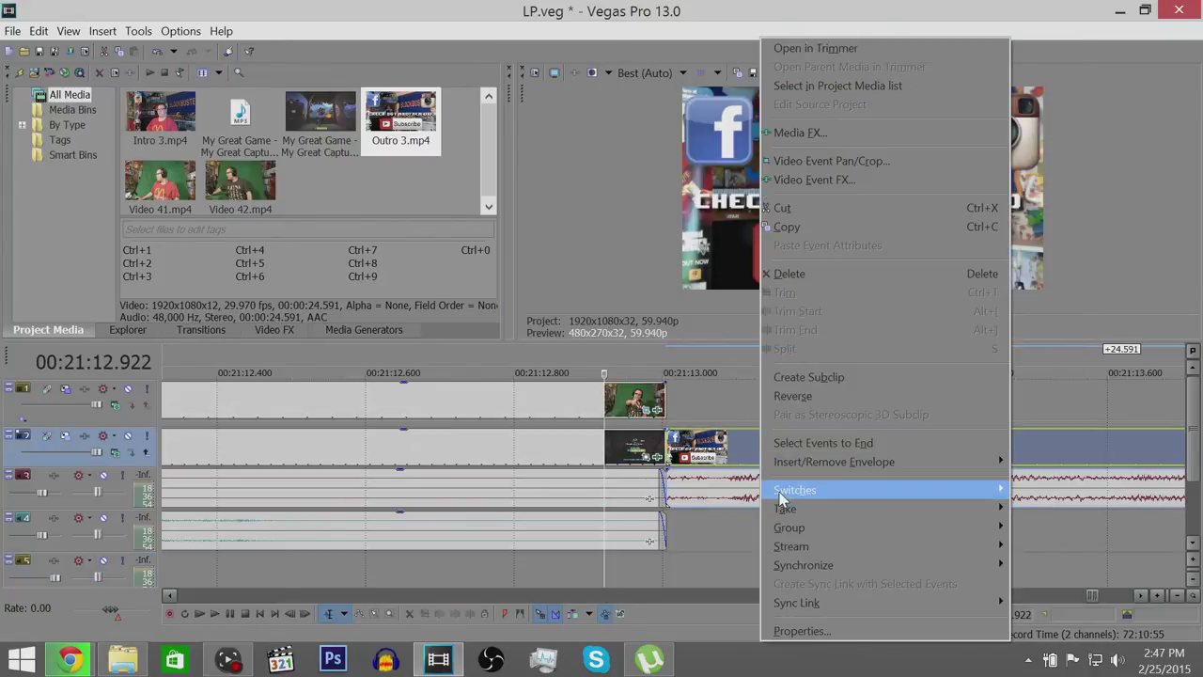
mouse_move(781, 492)
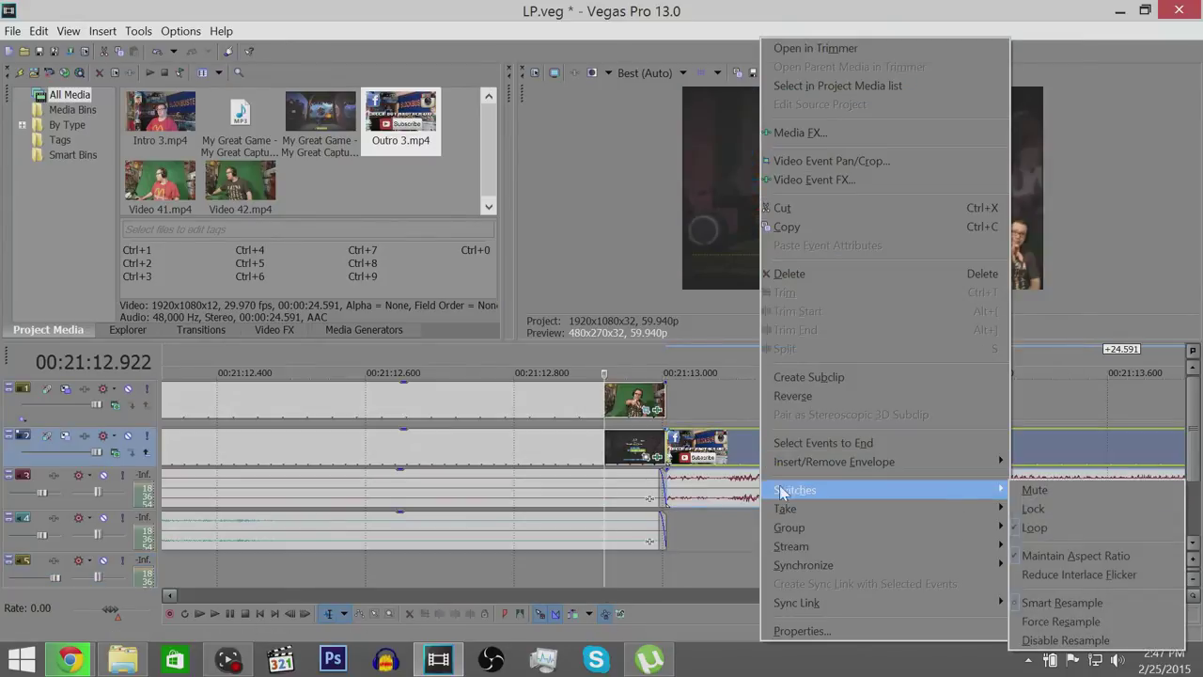
click(1043, 640)
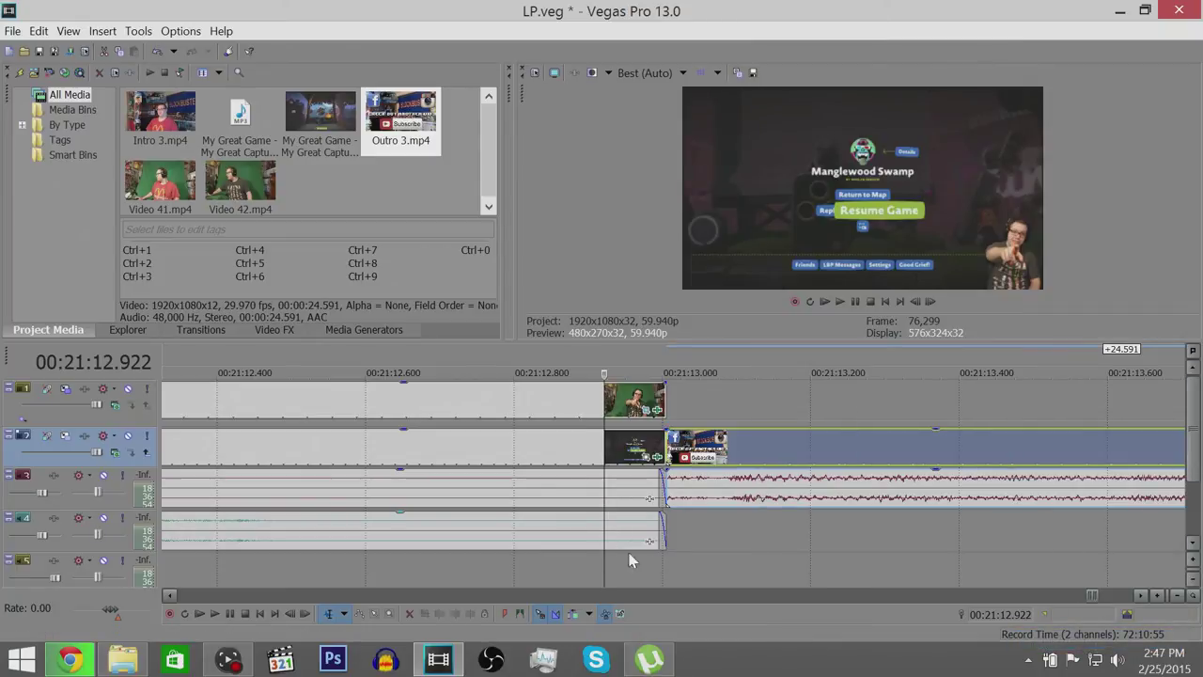
- From the Videos folder, add the frame image 8256-46f21b575cc20e2a2d5d38a1b20c6574 on a new track at 00:21:13.005, where the outro starts
click(663, 568)
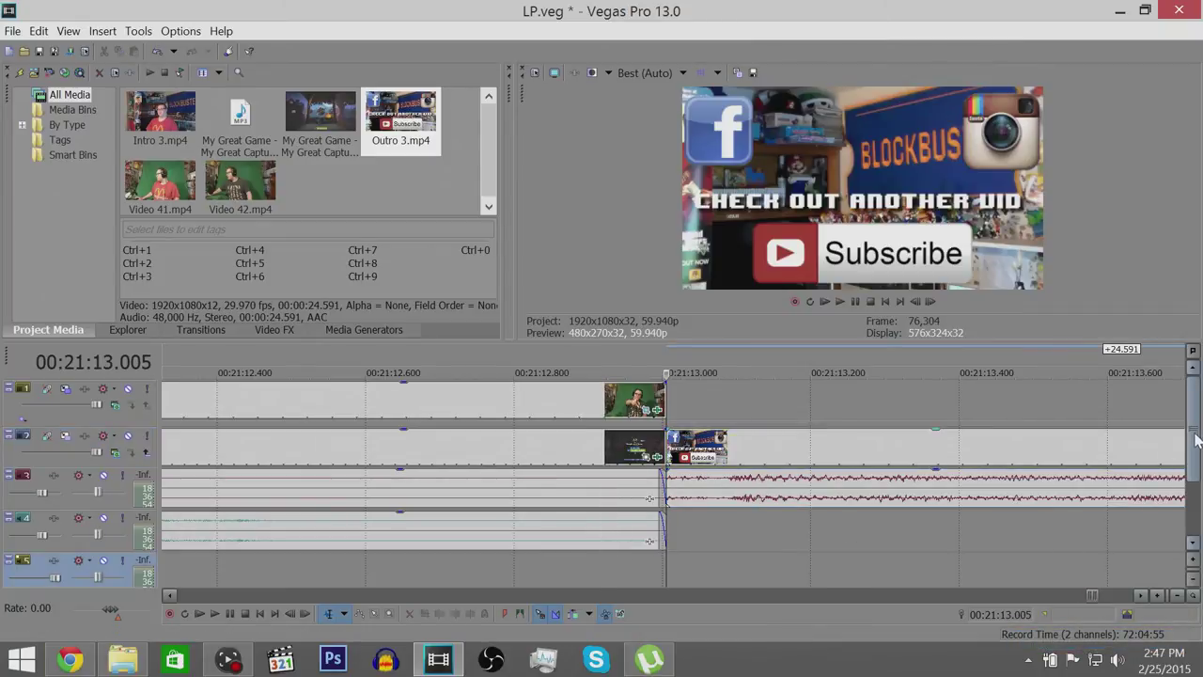
scroll(1195, 473, down, 1)
click(123, 660)
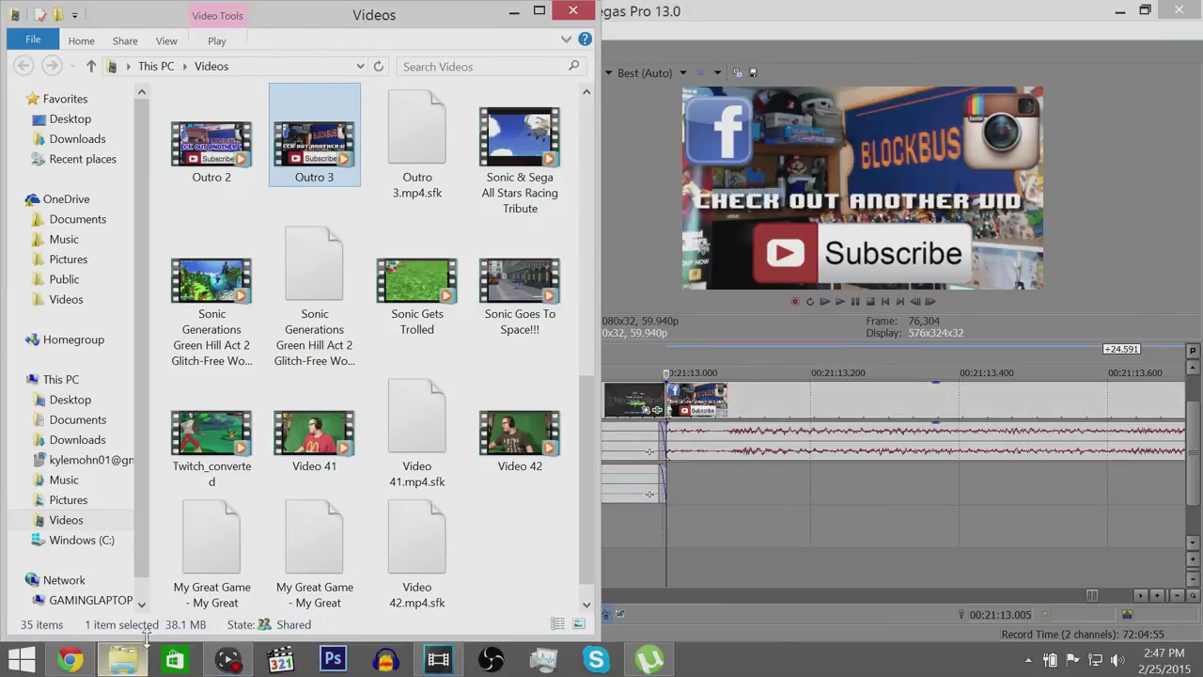
scroll(341, 387, up, 3)
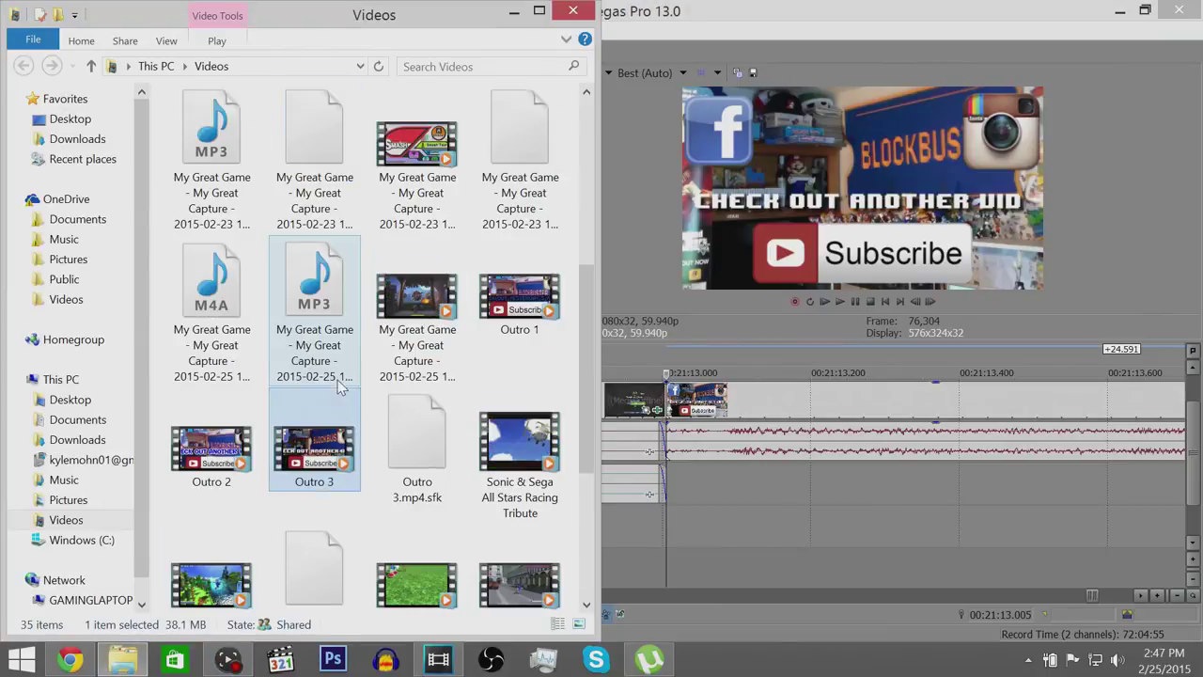
scroll(335, 293, up, 3)
drag(517, 273, 672, 564)
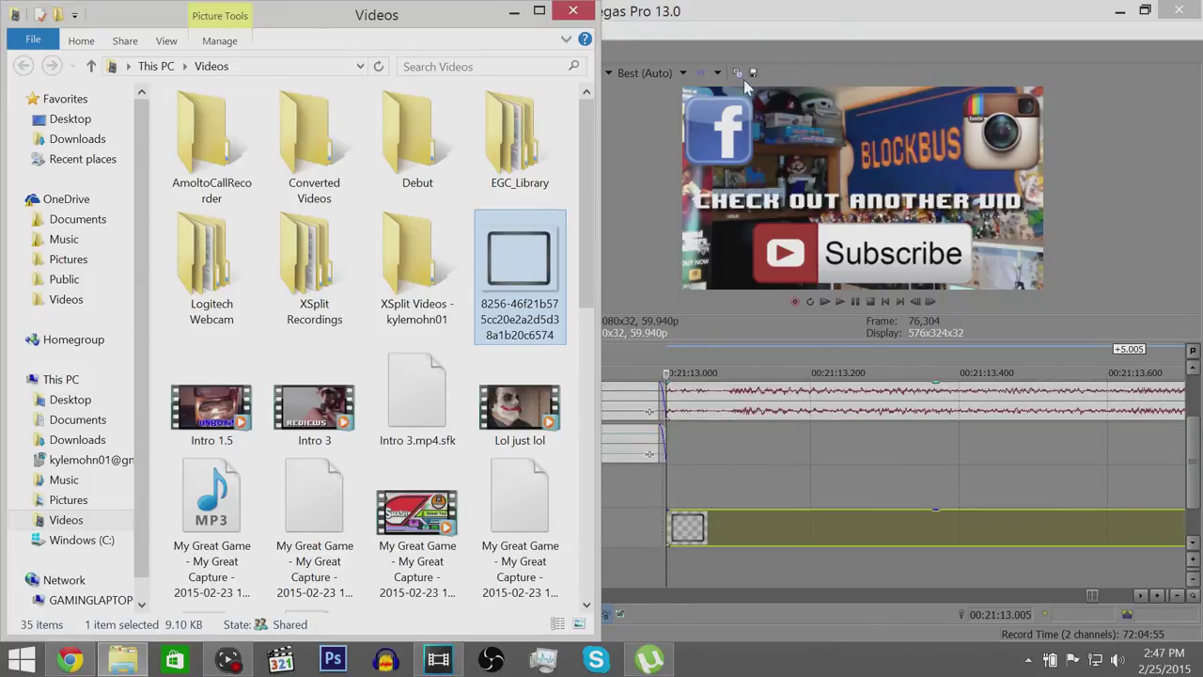
click(751, 13)
- Move the frame image's track to the top of the track list, above the webcam track
click(751, 551)
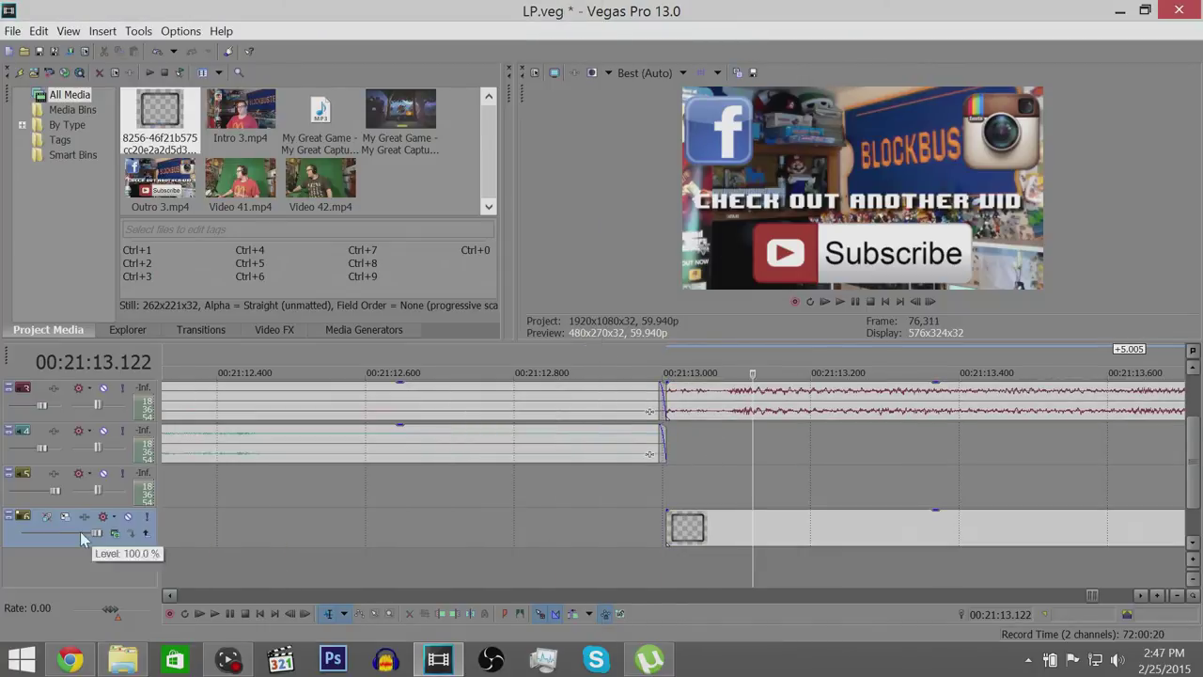
scroll(73, 403, up, 2)
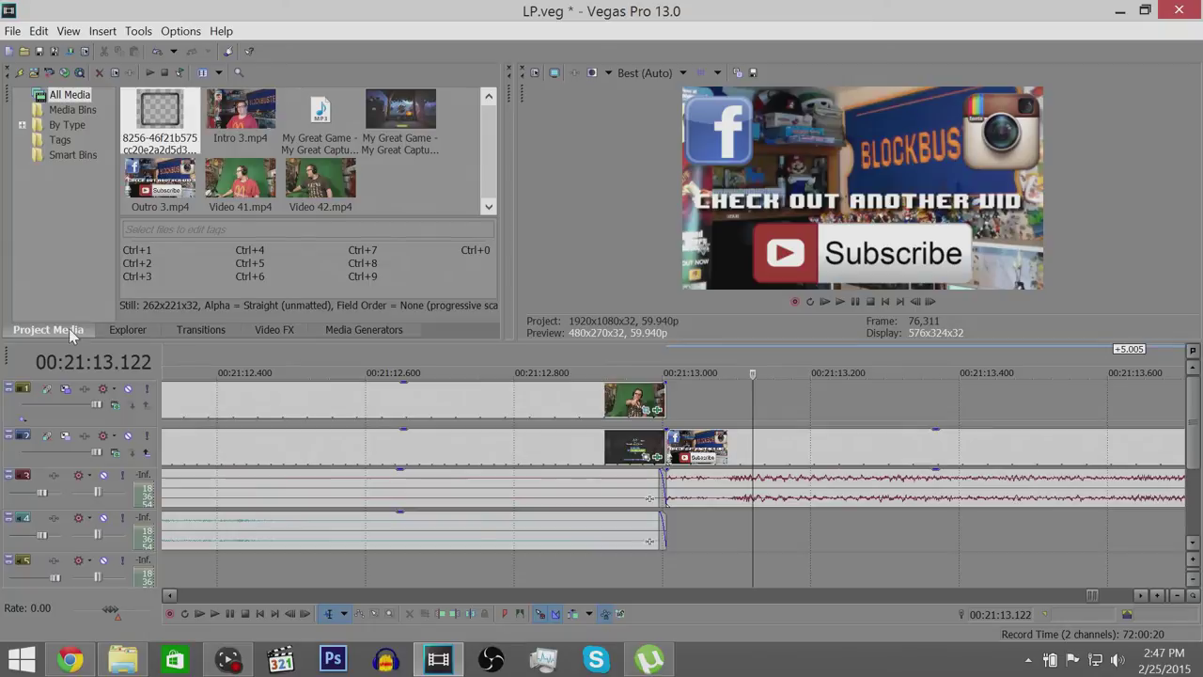
scroll(78, 388, up, 2)
scroll(837, 461, down, 4)
- Turn off Maintain Aspect Ratio for the frame image event on track 1
right_click(919, 399)
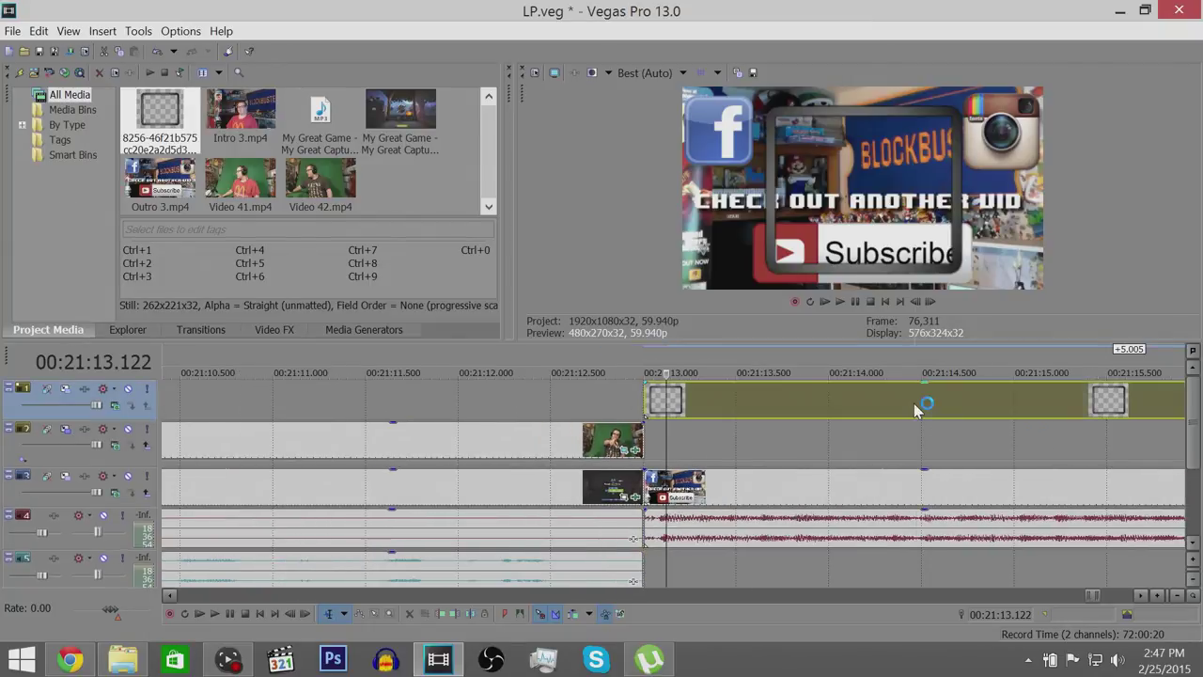
mouse_move(935, 492)
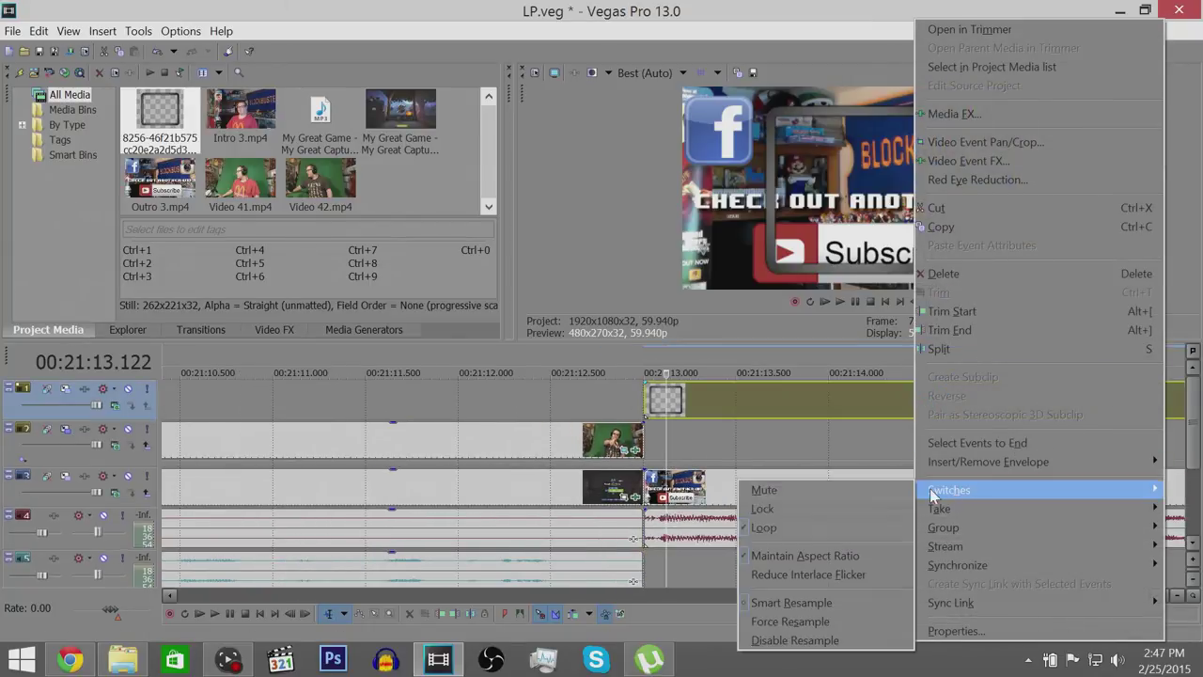
click(821, 563)
- Apply the saved Track Motion preset to track 1 that shrinks the frame and places it above the "Check out another vid" text
scroll(980, 465, down, 5)
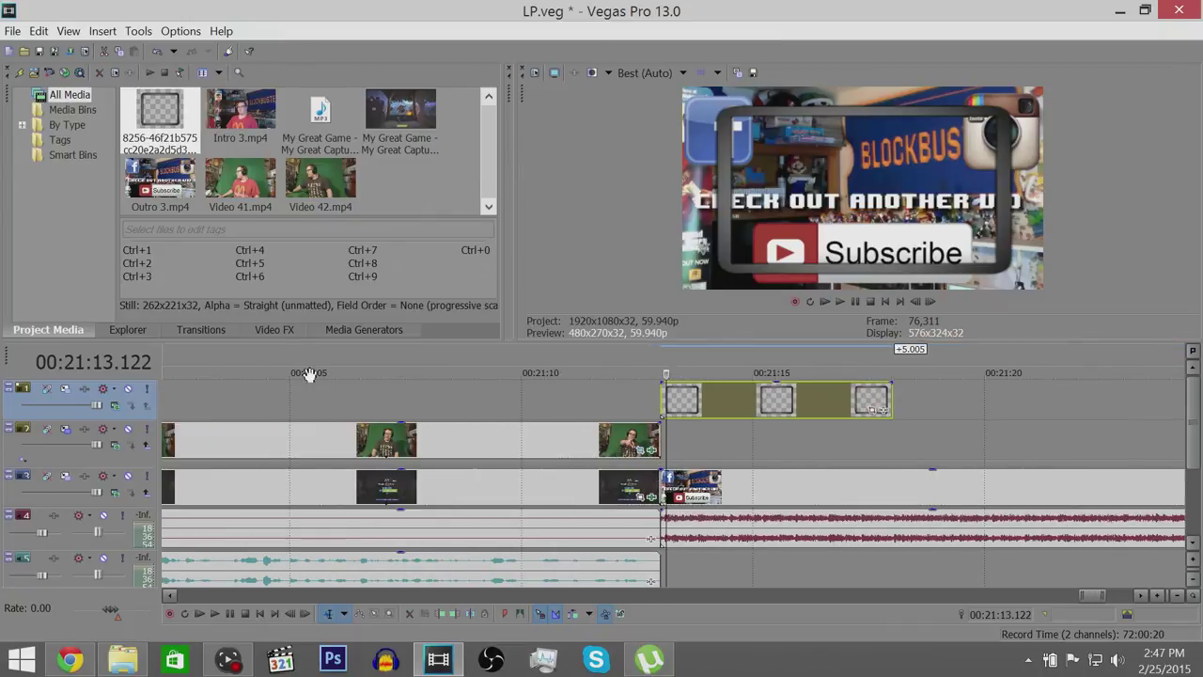
click(83, 389)
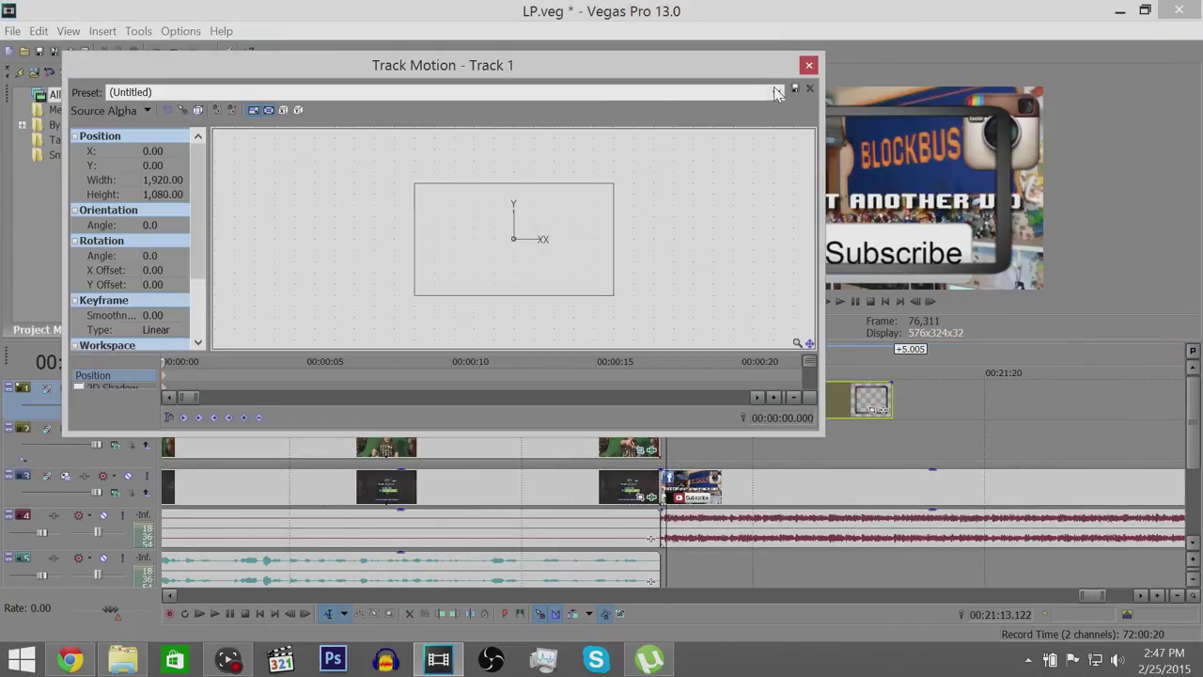
click(776, 92)
click(141, 129)
click(808, 65)
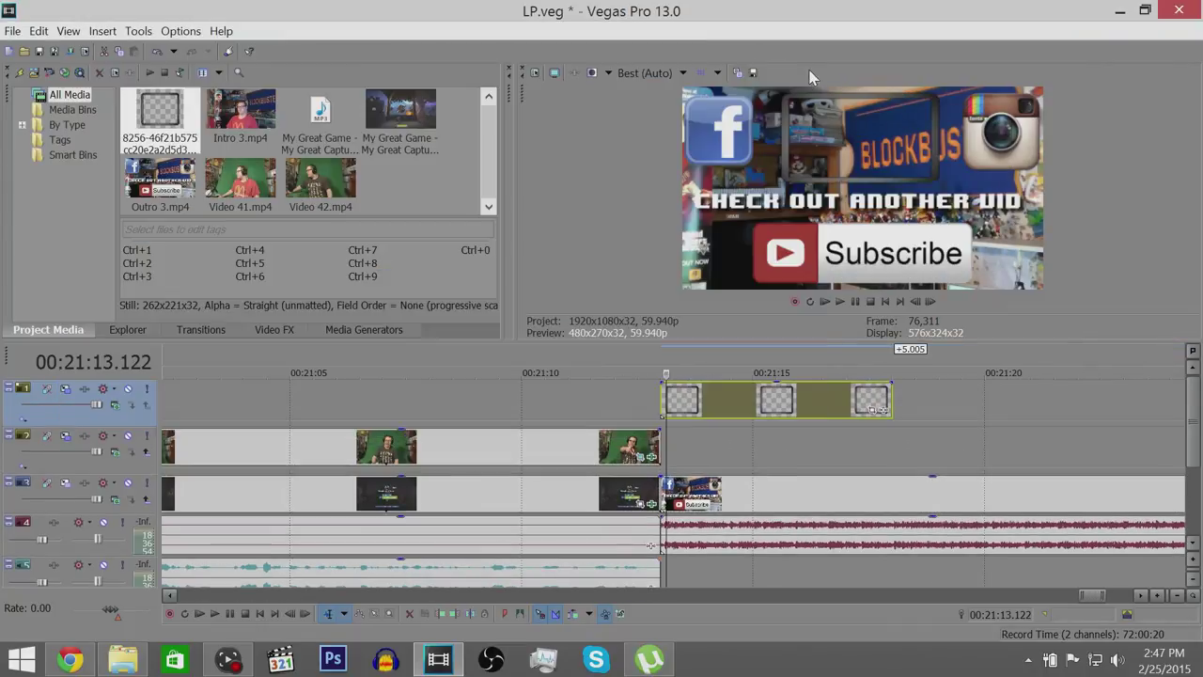
- Extend the frame image event on track 1 to the end of the outro clip
scroll(1018, 456, down, 6)
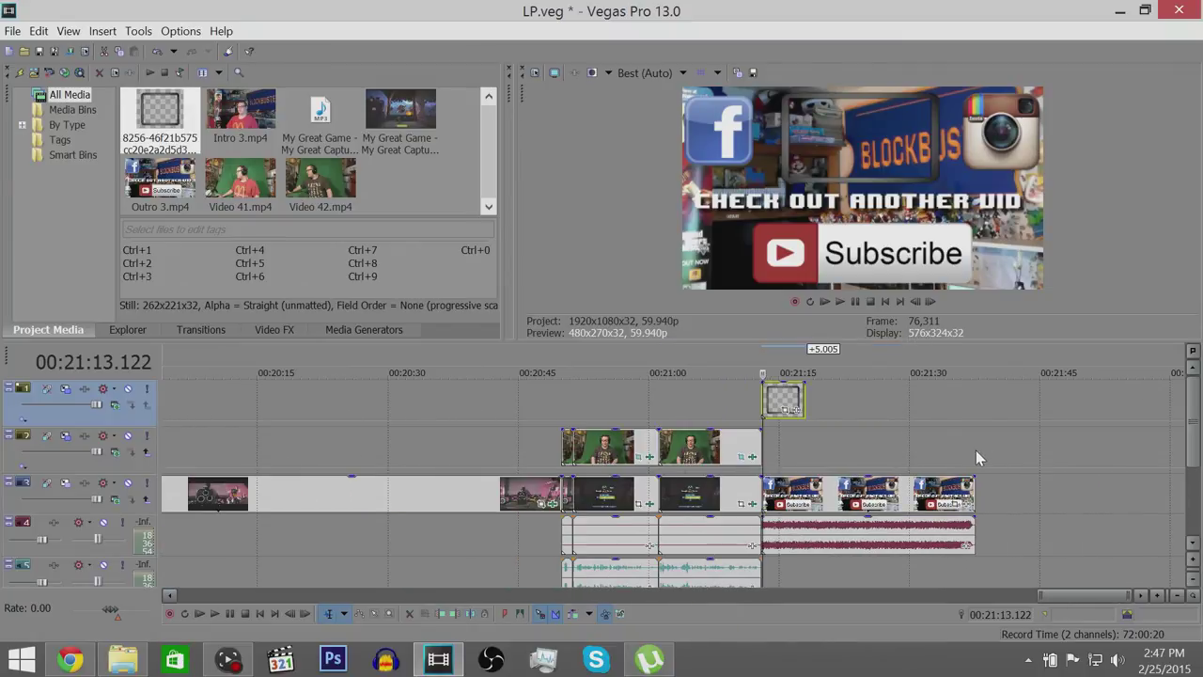
click(970, 457)
scroll(968, 456, up, 6)
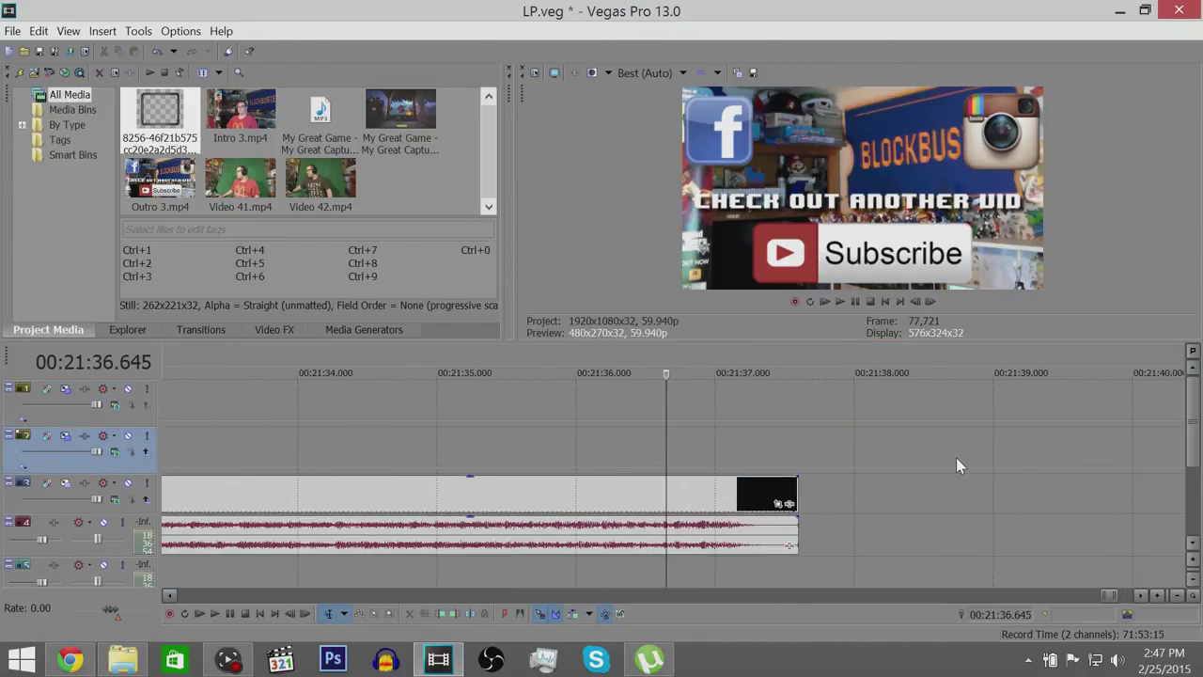
scroll(297, 436, down, 4)
drag(285, 411, 903, 443)
- Trim the end of the frame image event back to 00:21:36.896, where the outro has faded to black
scroll(903, 444, up, 7)
click(639, 449)
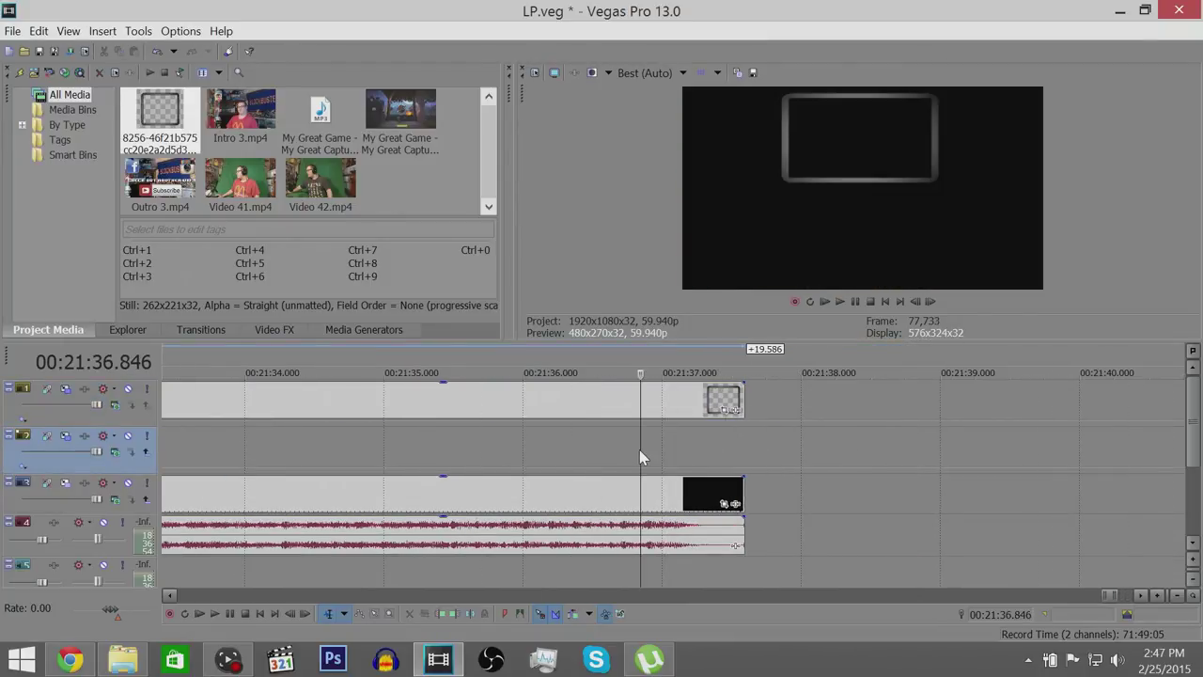
key(Right)
key(Right)
key(Right)
key(Left)
key(Right)
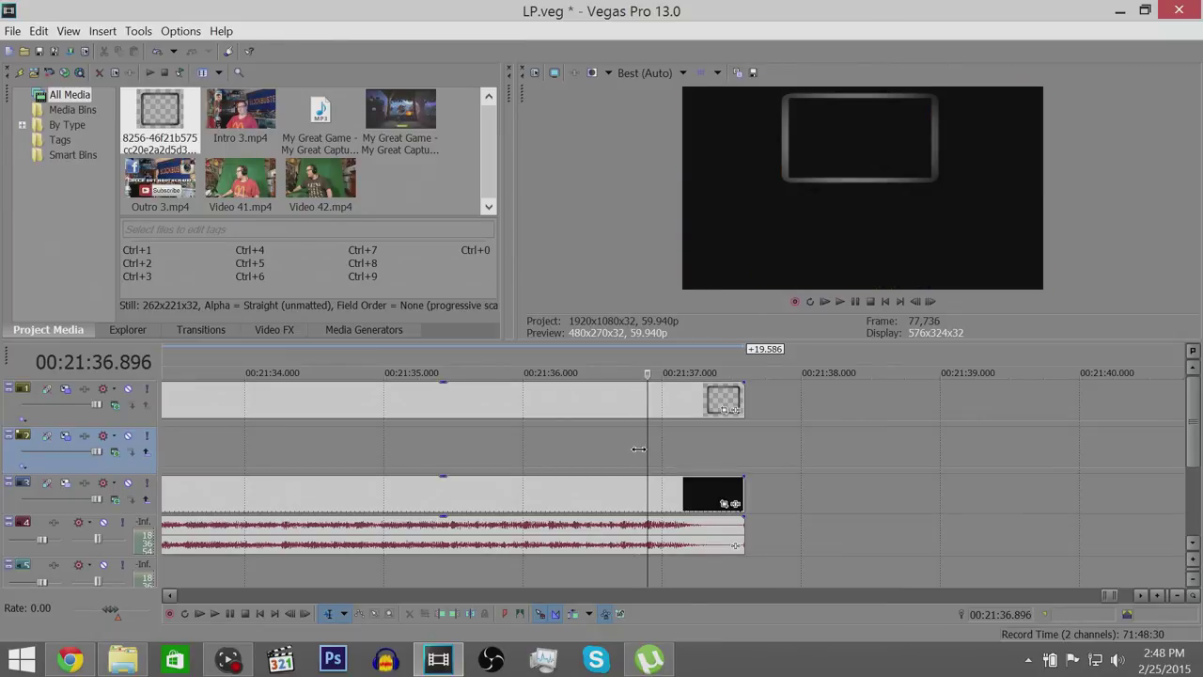
scroll(720, 399, down, 4)
drag(742, 399, 665, 399)
scroll(1065, 433, down, 4)
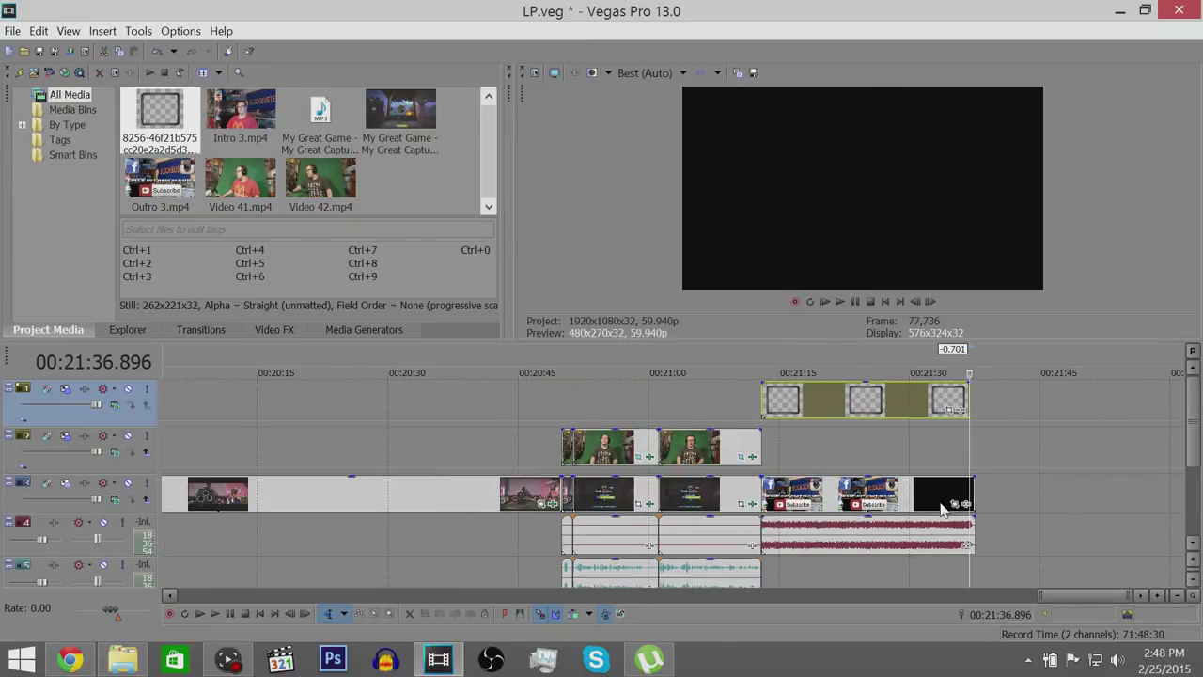
- Add the downloaded Naruto Shippuden video from the Downloads folder on new tracks below track 6, and delete its audio track
drag(1196, 422, 1194, 484)
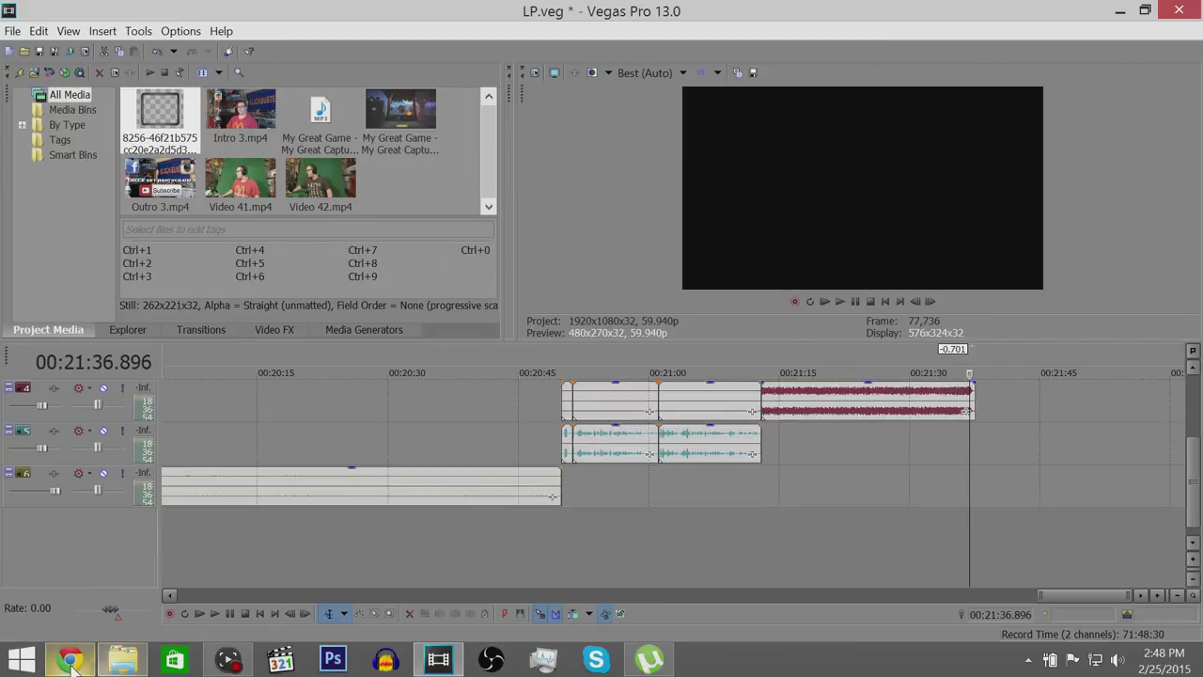
click(122, 658)
click(77, 138)
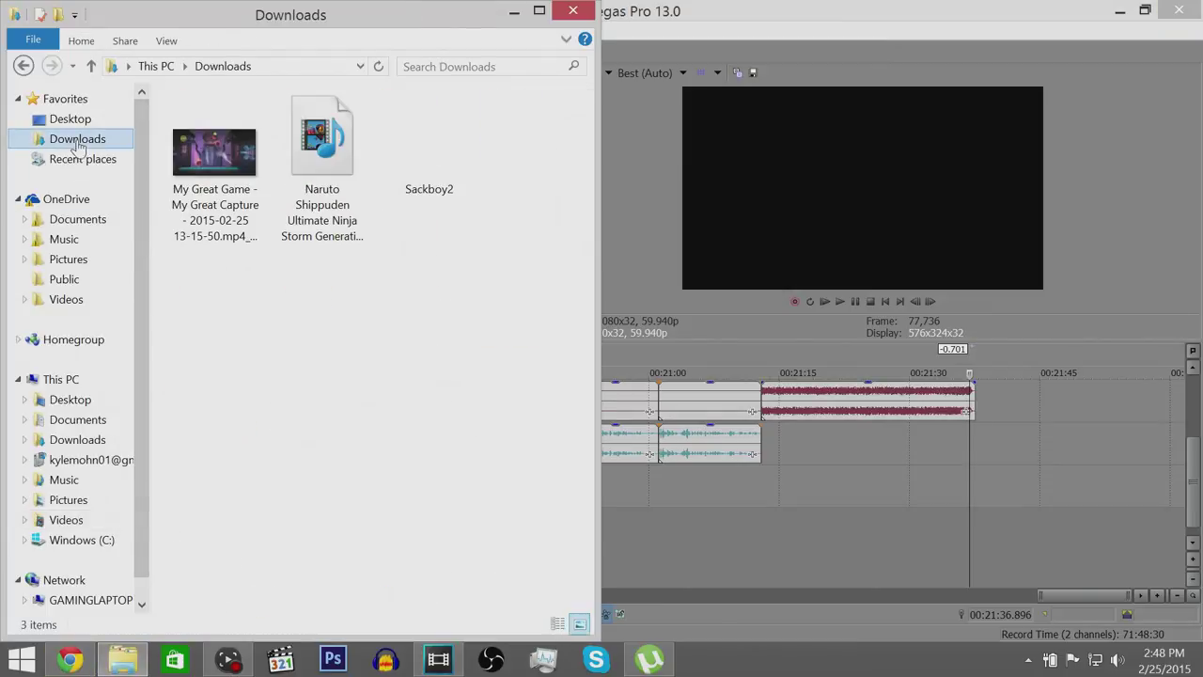
drag(314, 148, 638, 476)
drag(649, 543, 648, 543)
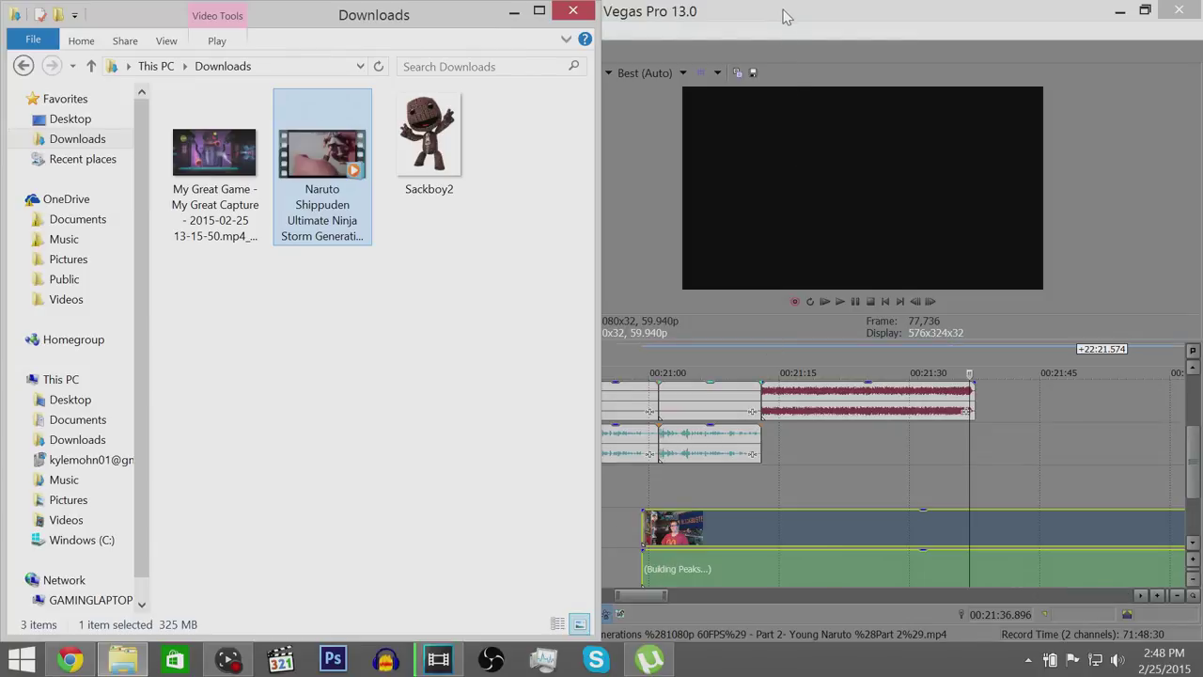
click(783, 14)
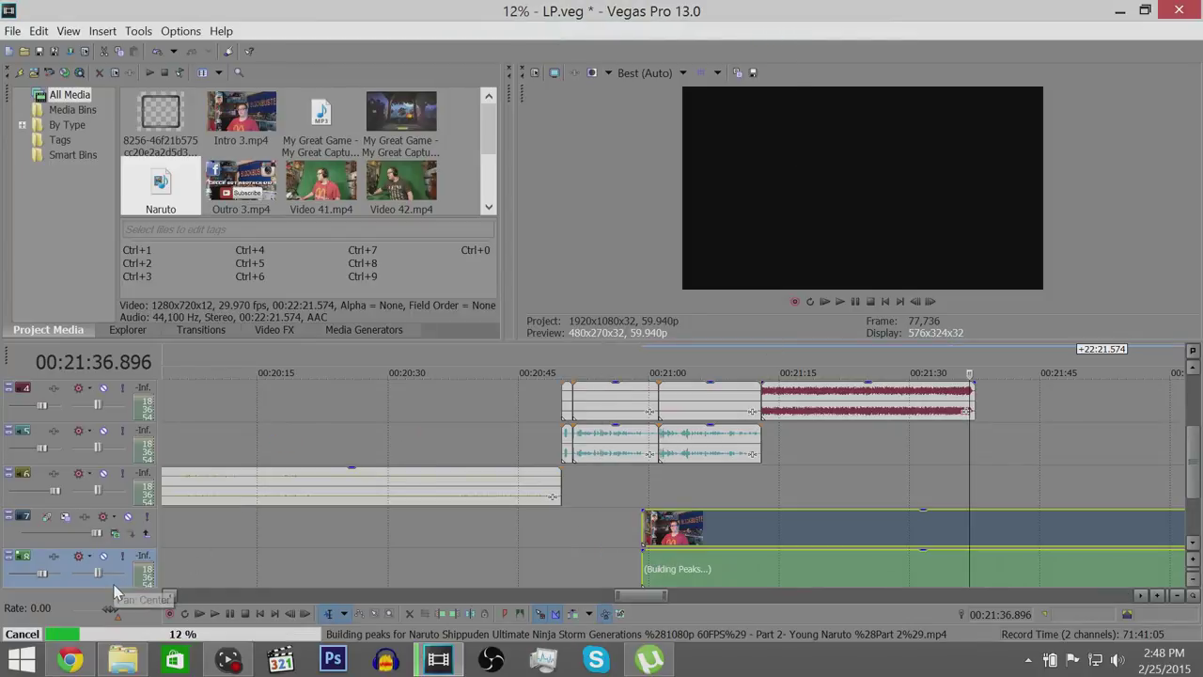
right_click(188, 561)
click(187, 275)
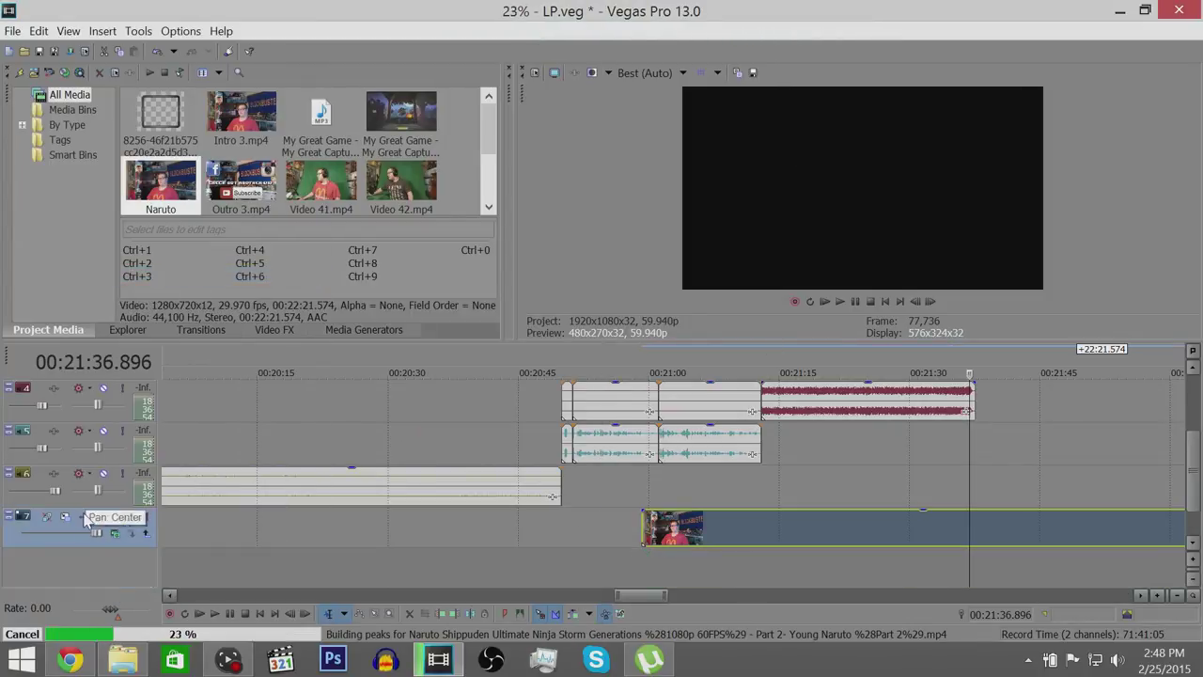
- Move the Naruto video's track directly below the frame track and slide its clip about 6:55 earlier so its gameplay overlaps the outro
scroll(111, 403, up, 3)
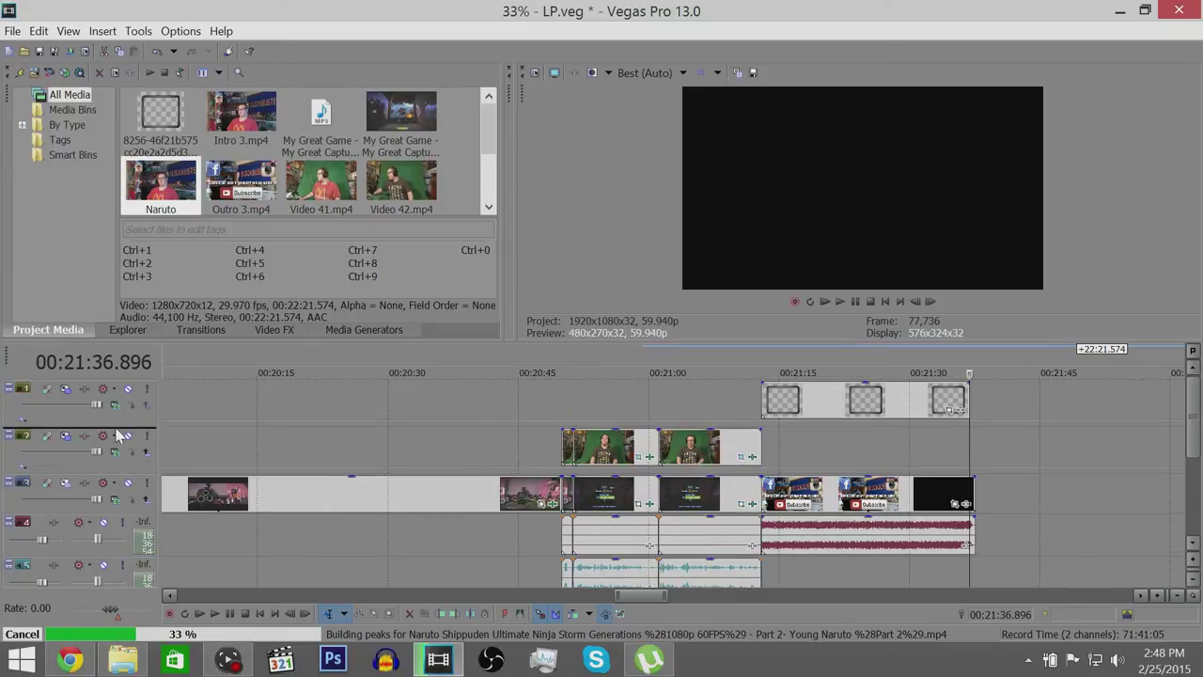
key(ctrl+shift+q)
double_click(161, 183)
scroll(842, 503, down, 5)
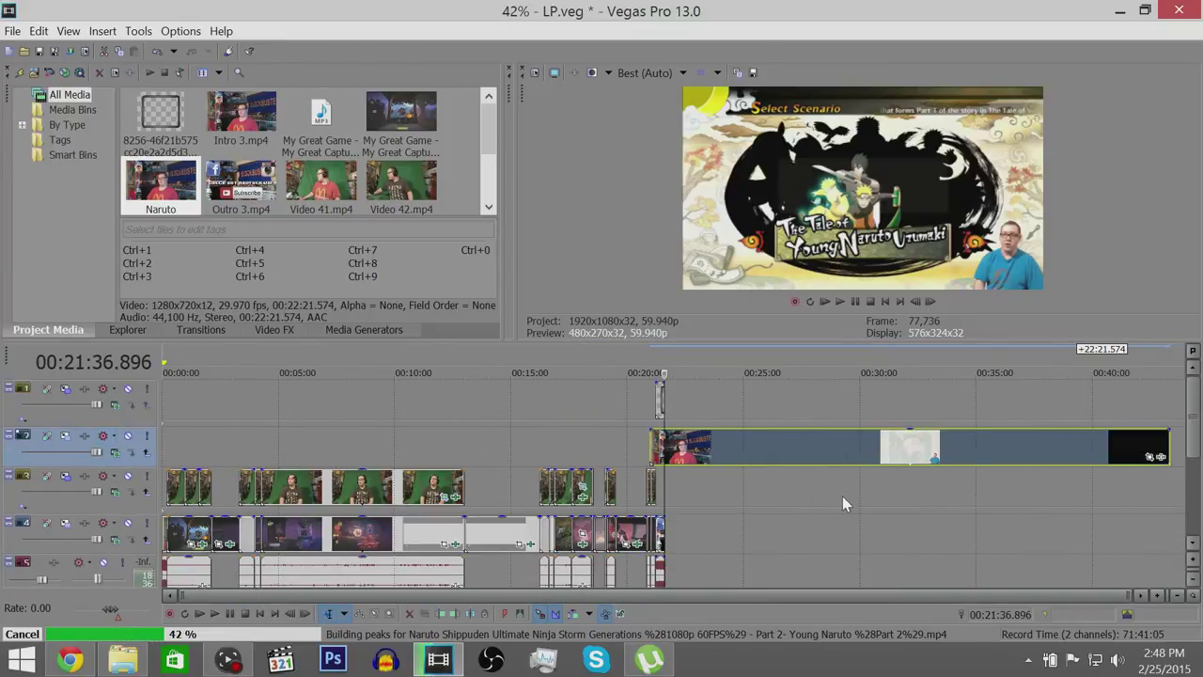
drag(886, 452, 726, 457)
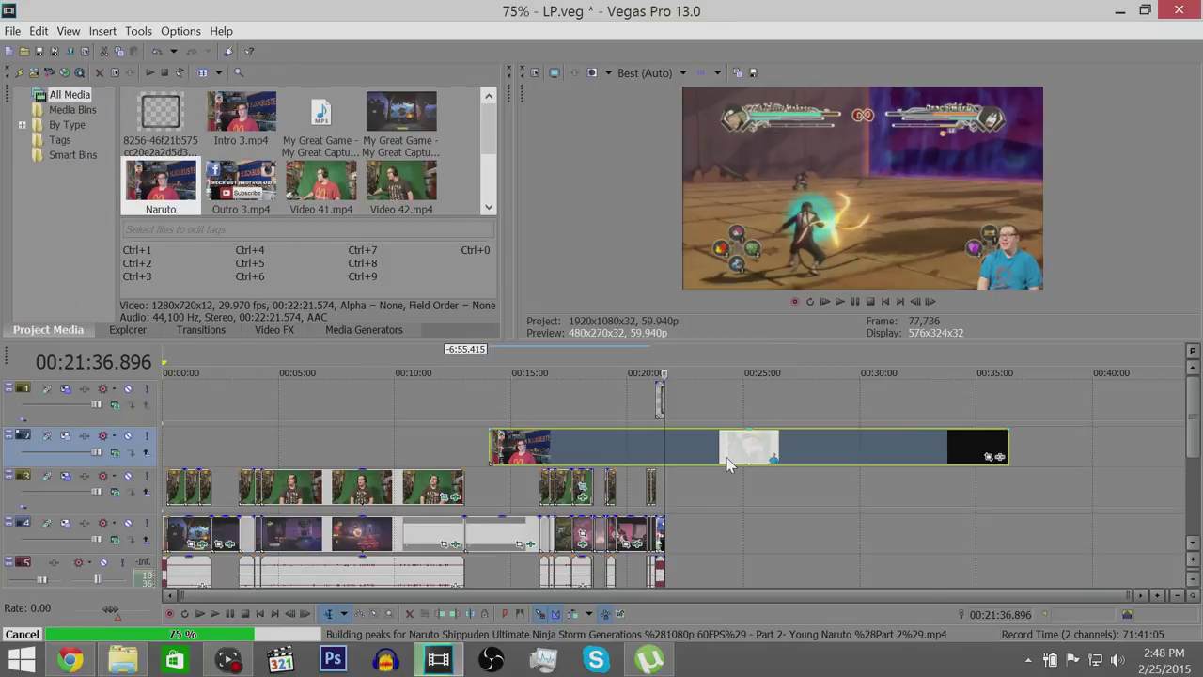
- Trim the Naruto clip on track 2 to run from the outro's start to 00:21:36.896, and delete the remainder
drag(508, 444, 659, 440)
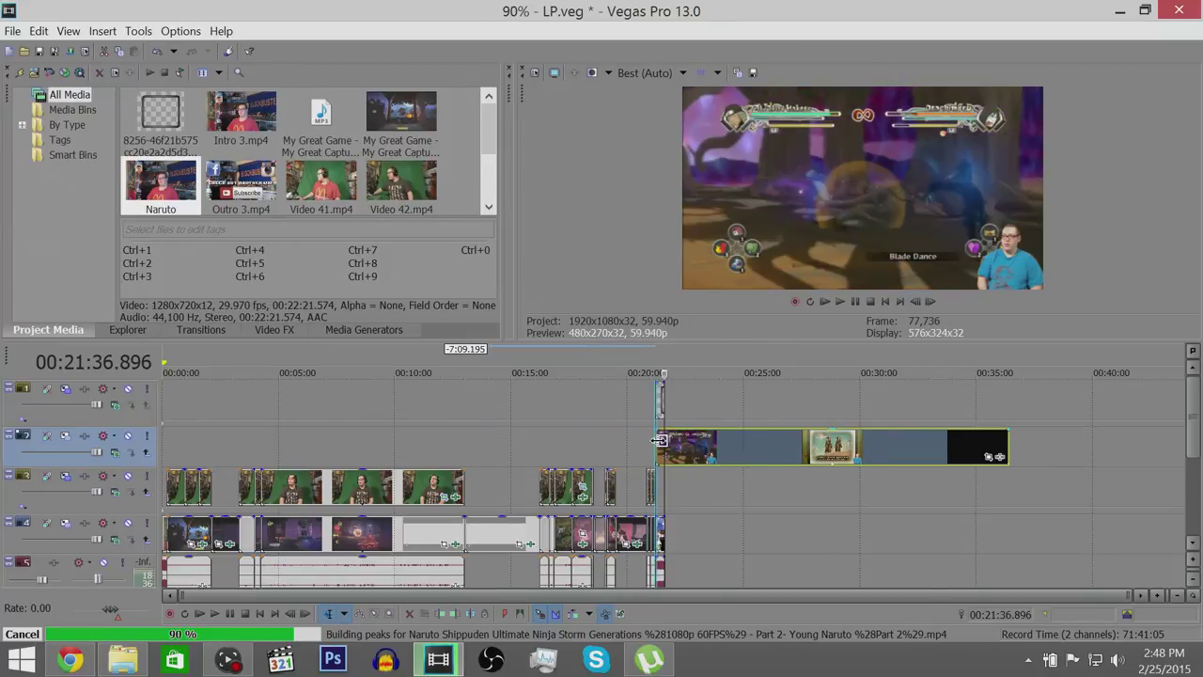
scroll(662, 451, up, 8)
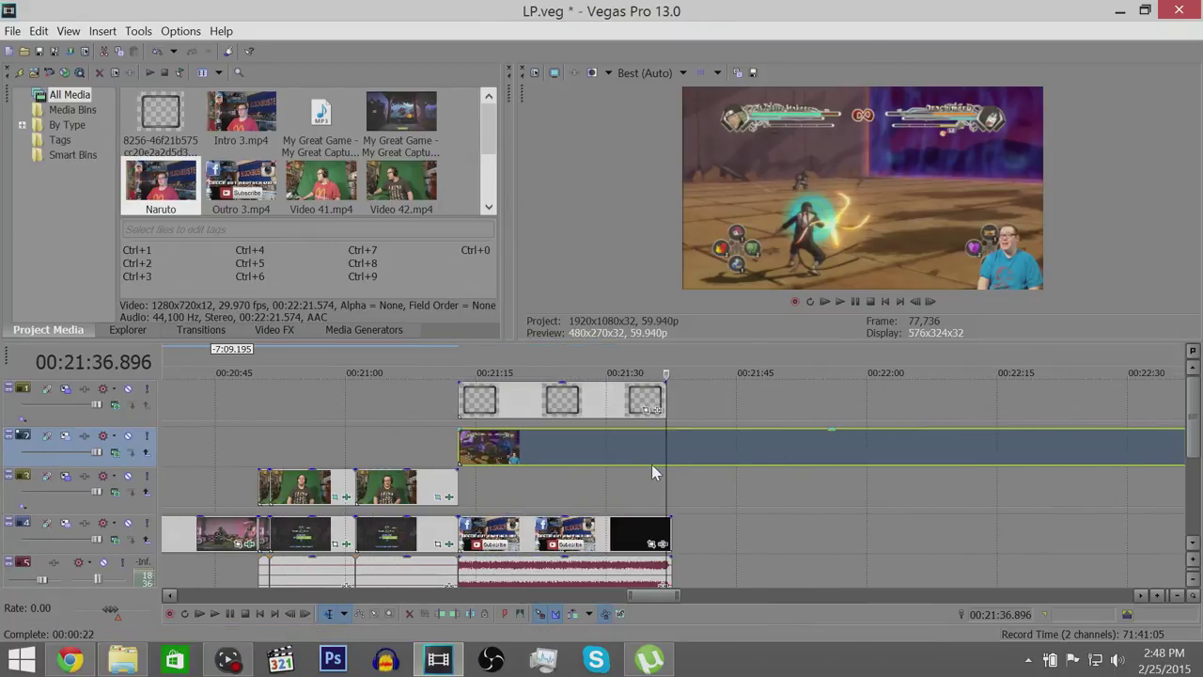
scroll(652, 464, up, 3)
right_click(687, 478)
click(769, 273)
- Disable resampling for the trimmed Naruto clip on track 2
right_click(519, 435)
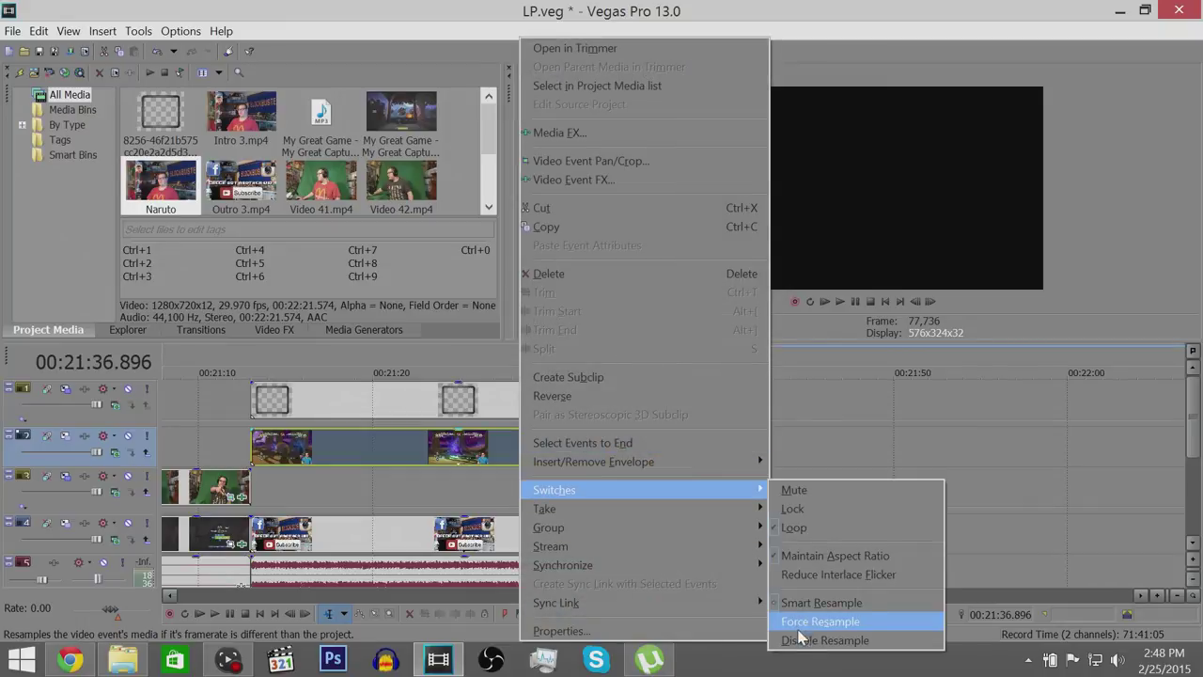
click(799, 640)
click(433, 501)
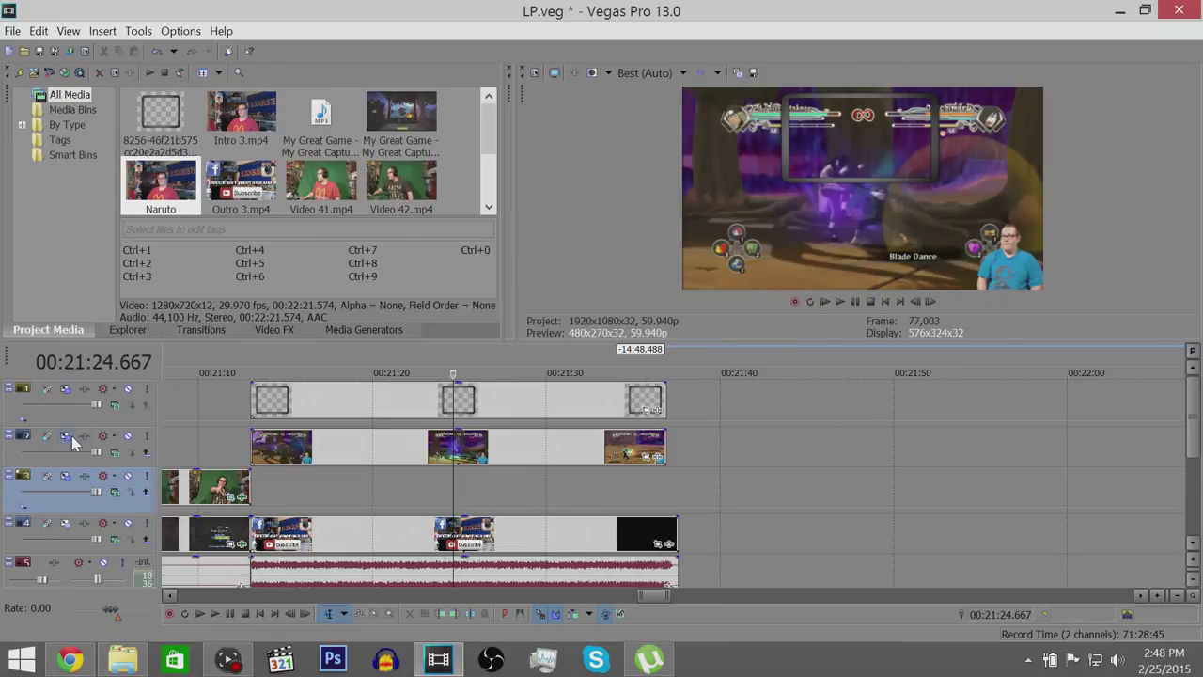
- Apply the "Another Vid" track motion preset to track 2 so the Naruto video fits inside the frame, and save the project
click(65, 436)
click(776, 92)
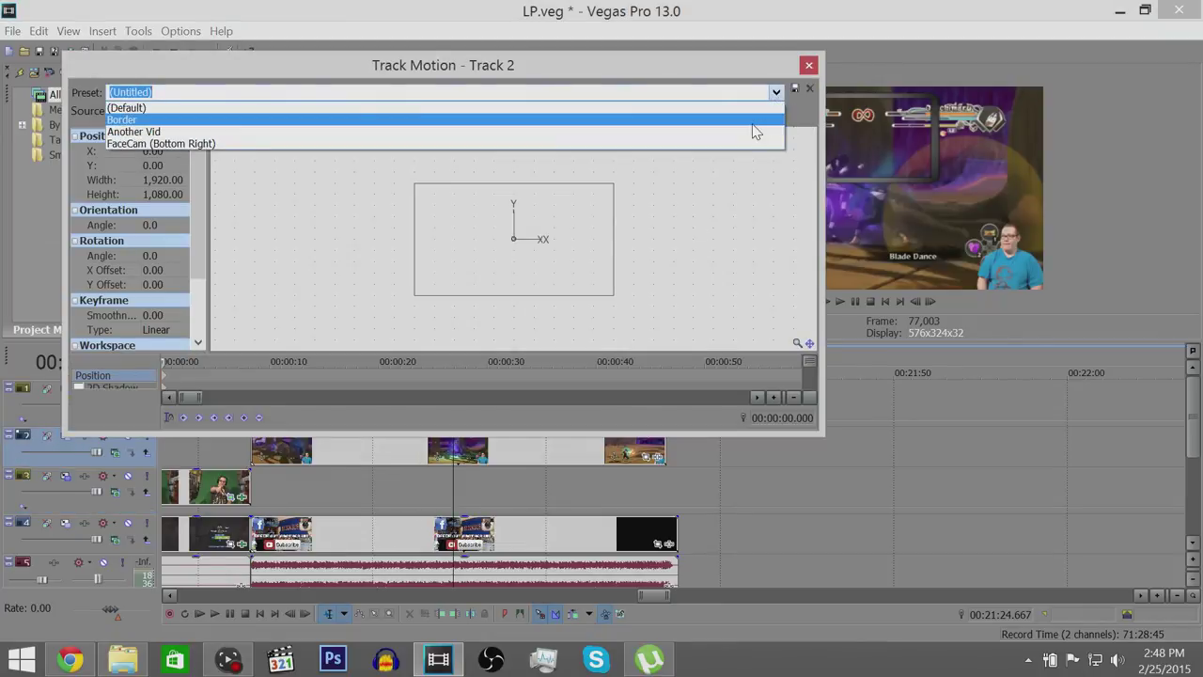
click(760, 132)
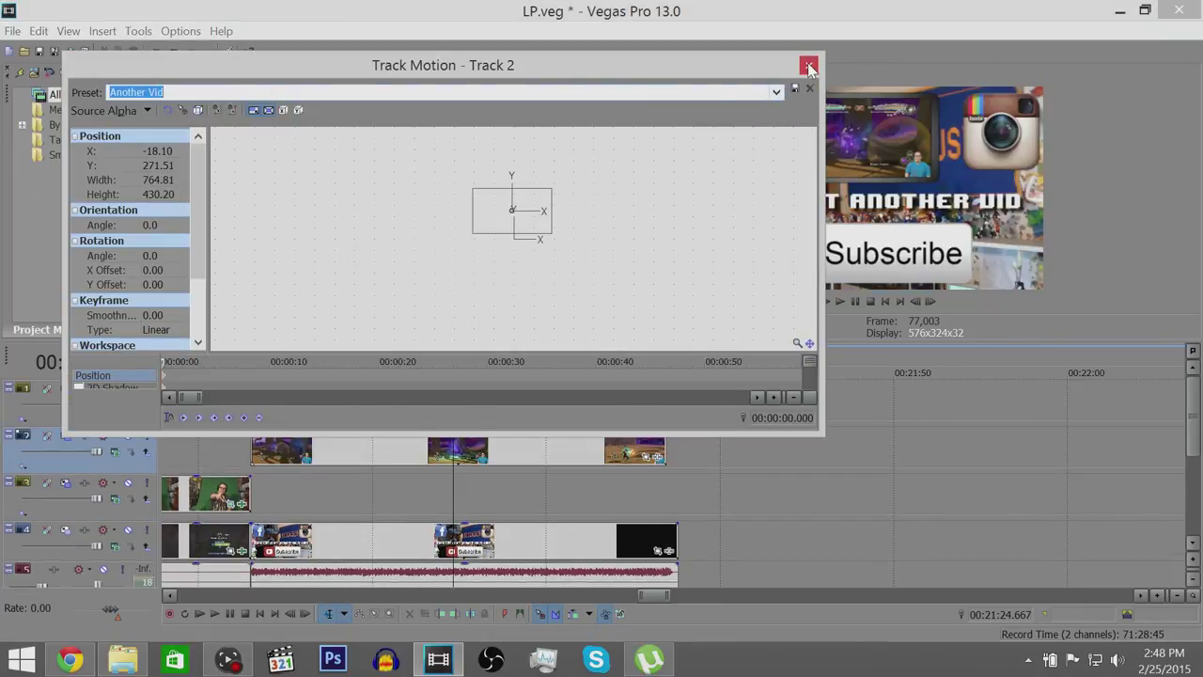
click(808, 65)
click(40, 50)
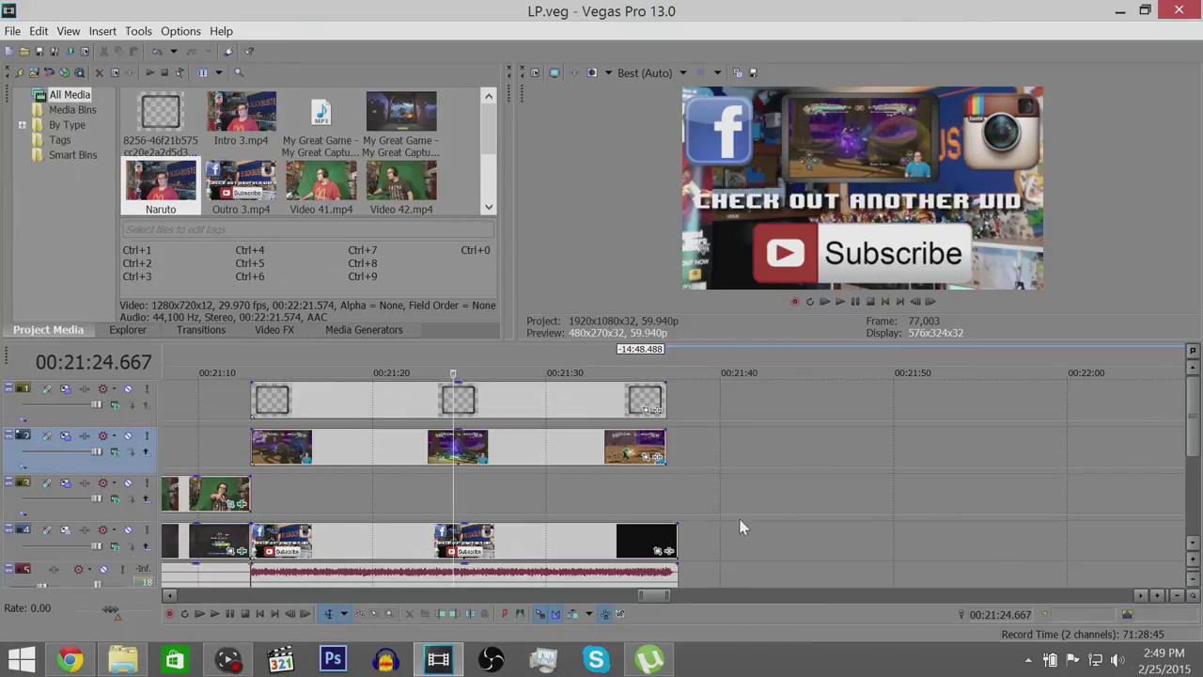
- Select the whole project as the render region, from 00:00:00.000 to the outro's end at 00:21:37.596
drag(678, 492, 155, 492)
drag(4, 569, 3, 575)
scroll(289, 475, down, 10)
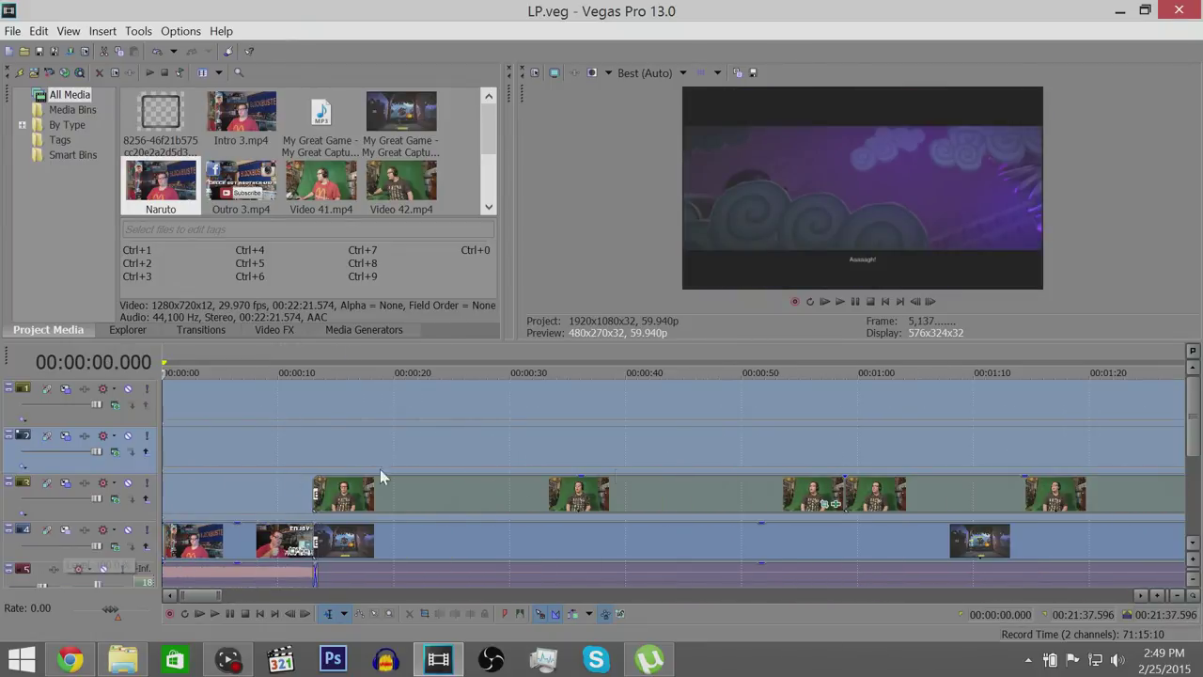
- Review the video preferences for dynamic RAM preview, rendering threads and GPU acceleration, and close them without changes
click(171, 31)
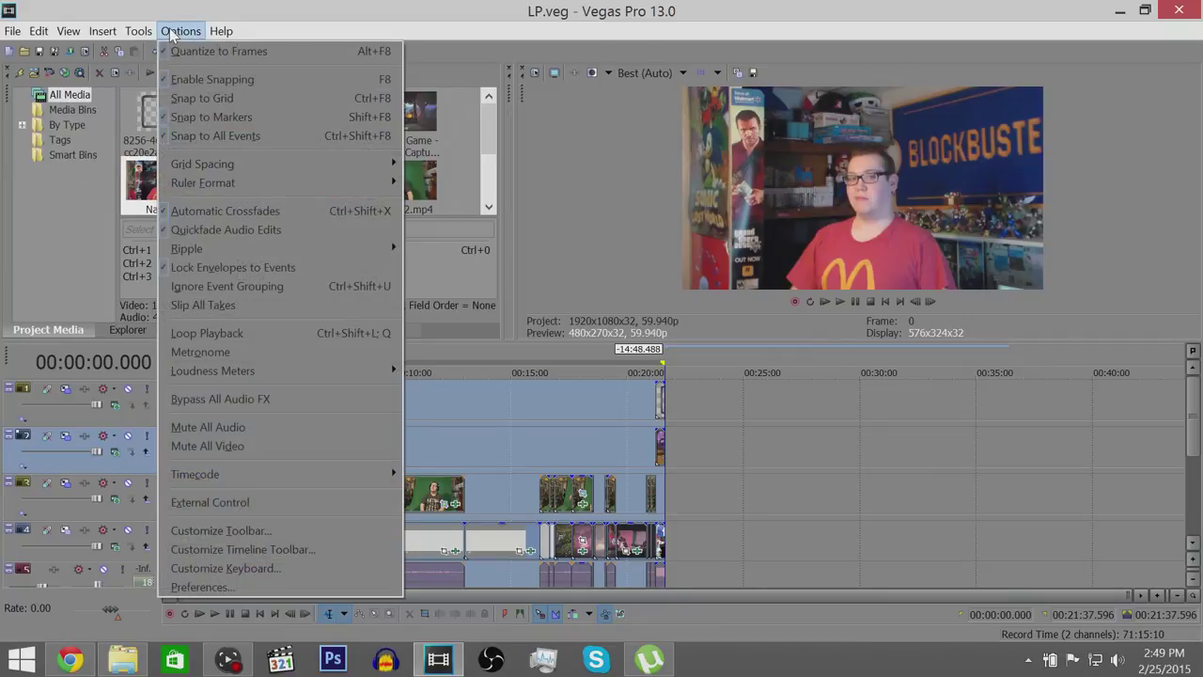
click(253, 589)
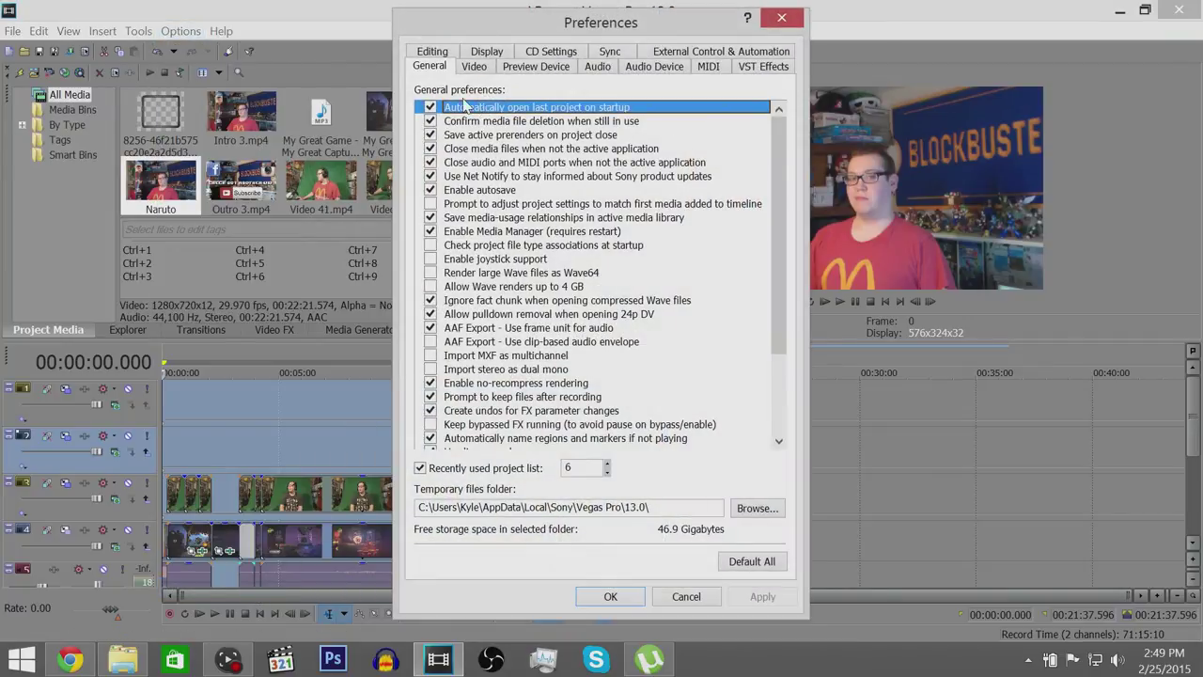
click(474, 66)
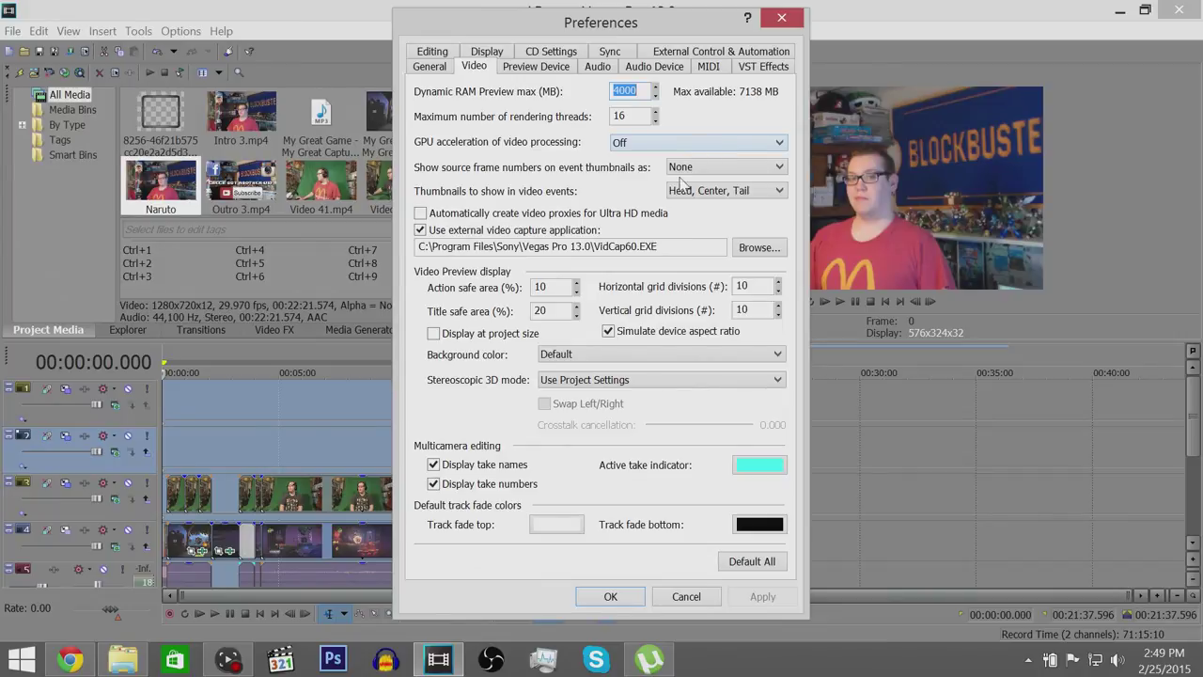
click(701, 598)
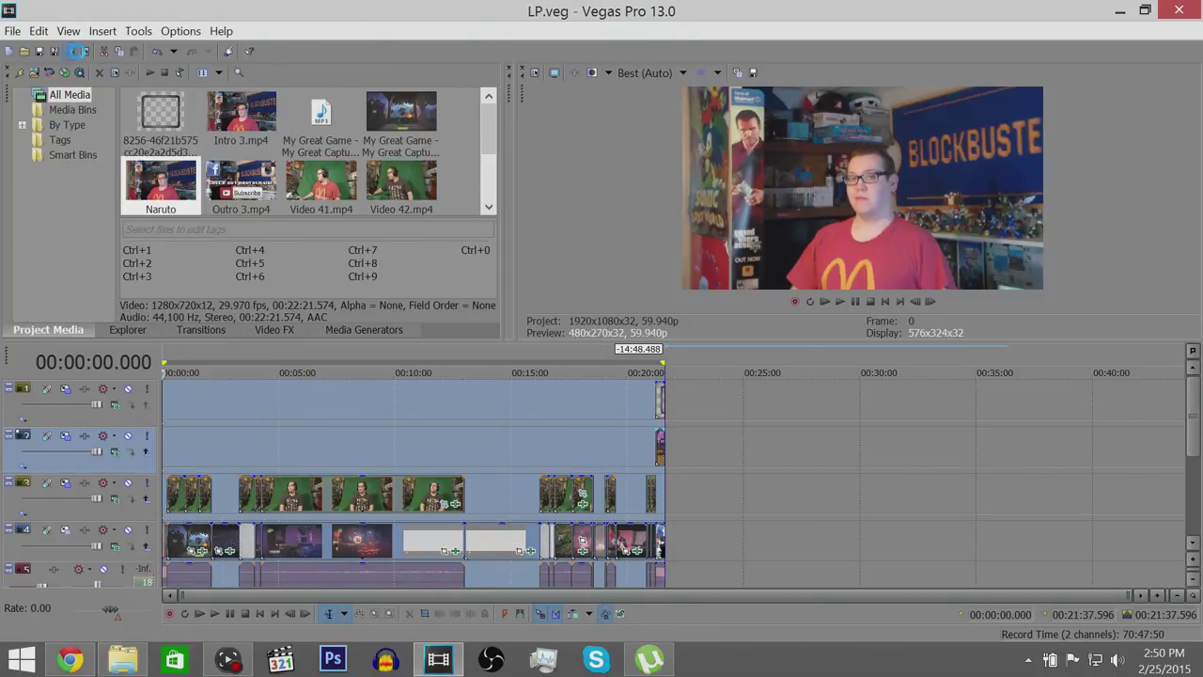
- Open the render settings and locate the 1080p60 template among the MainConcept AVC/AAC formats
click(79, 51)
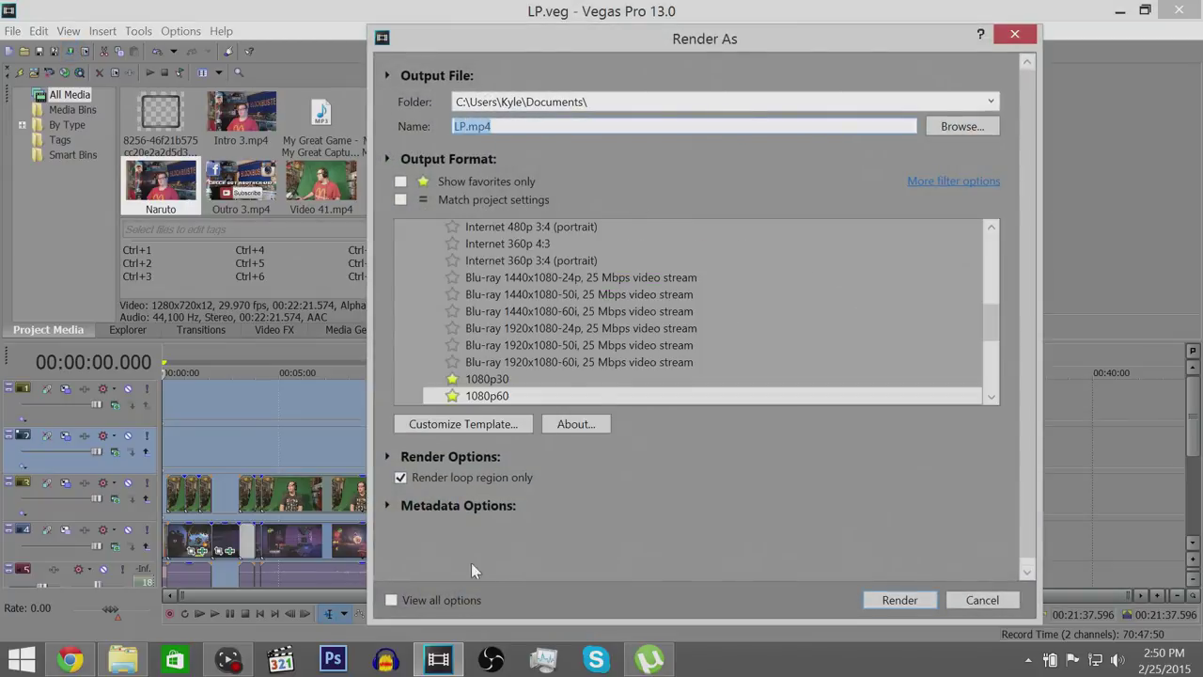
drag(994, 312, 986, 244)
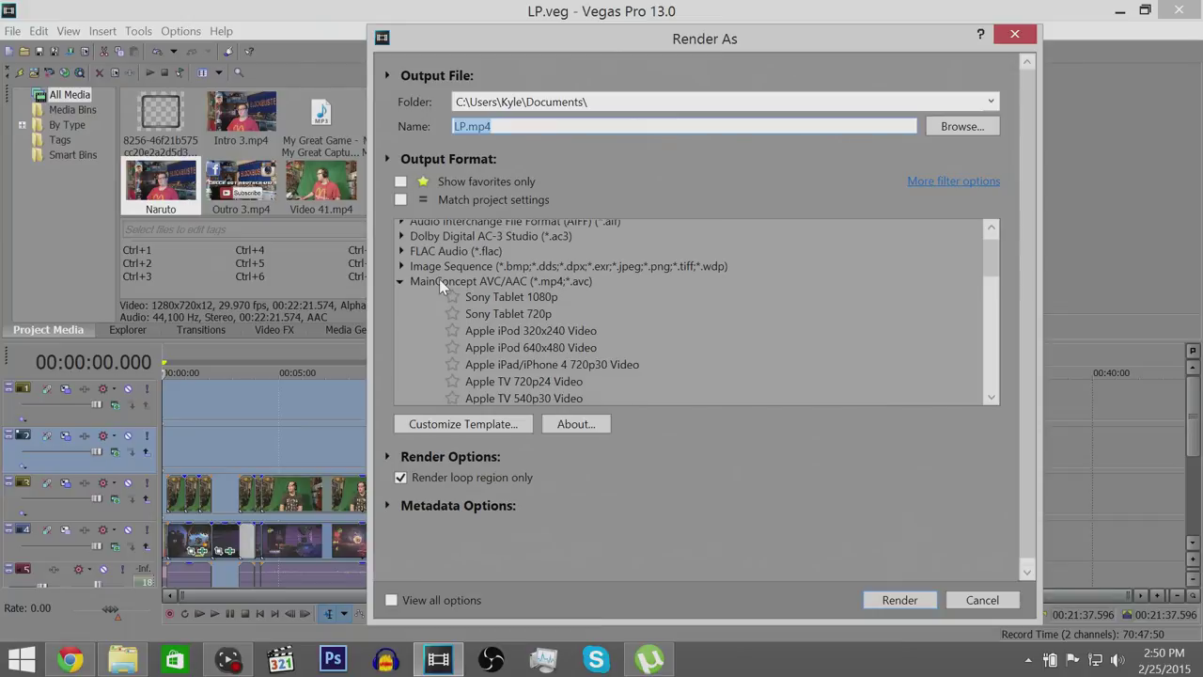
drag(993, 254, 992, 305)
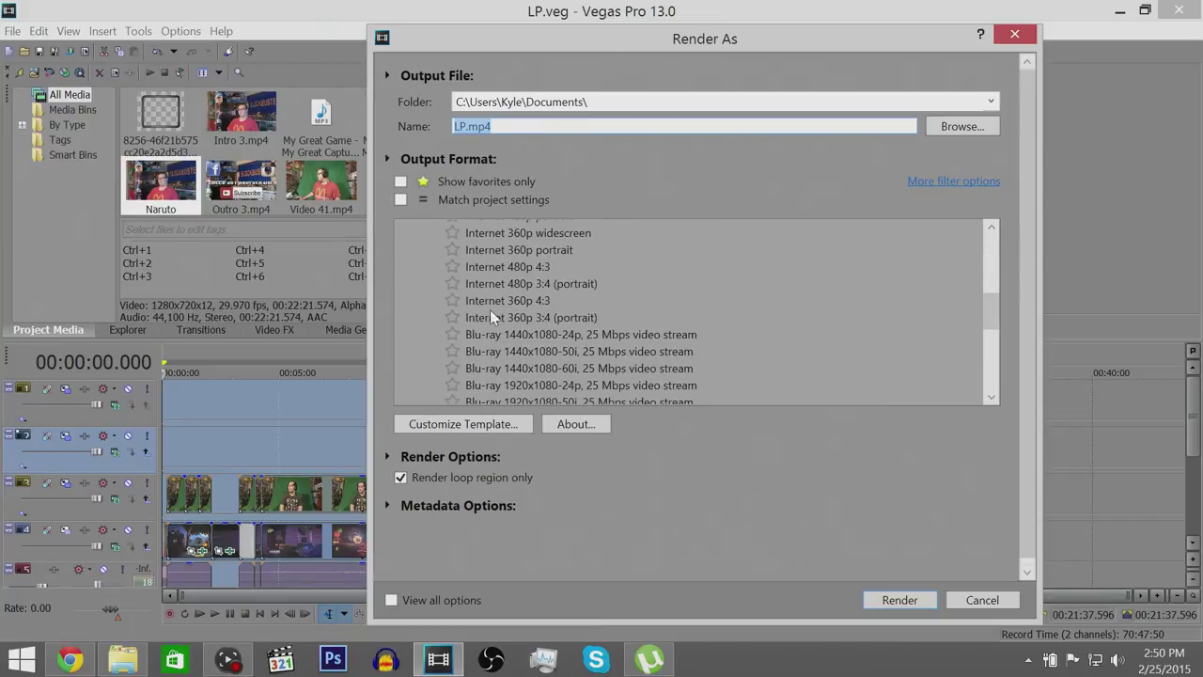
drag(992, 308, 991, 340)
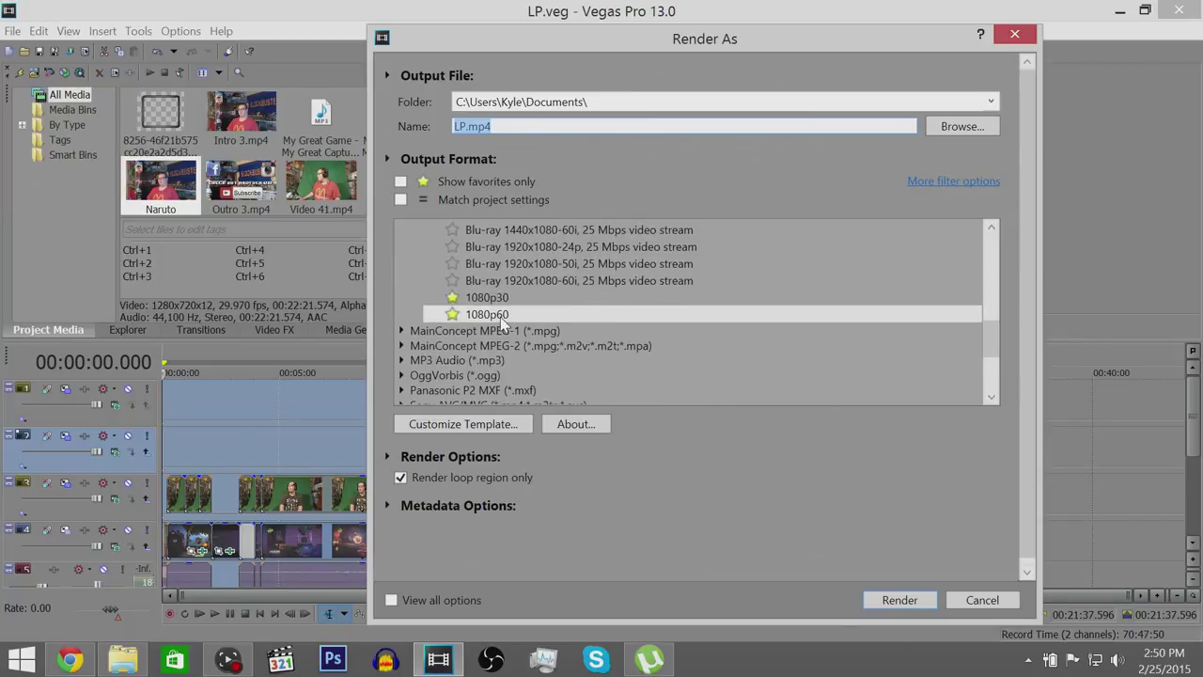
- Examine the 1080p60 template's video and project settings, including its frame size options, and leave the render setup without rendering
click(486, 420)
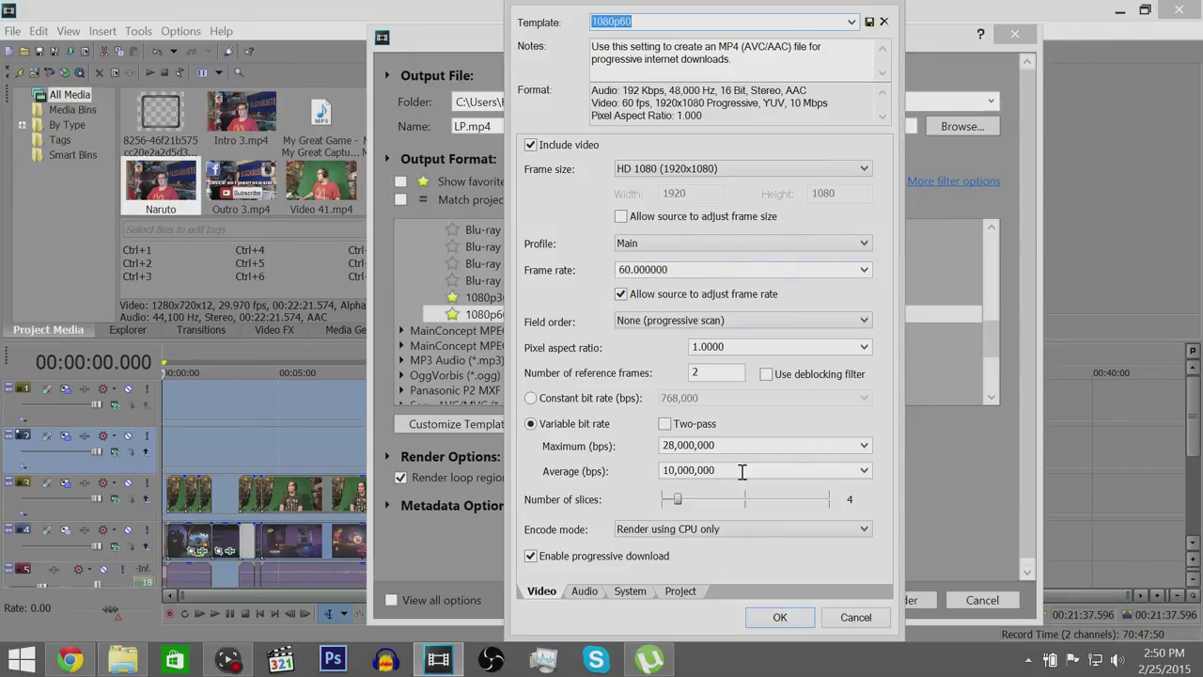
click(669, 592)
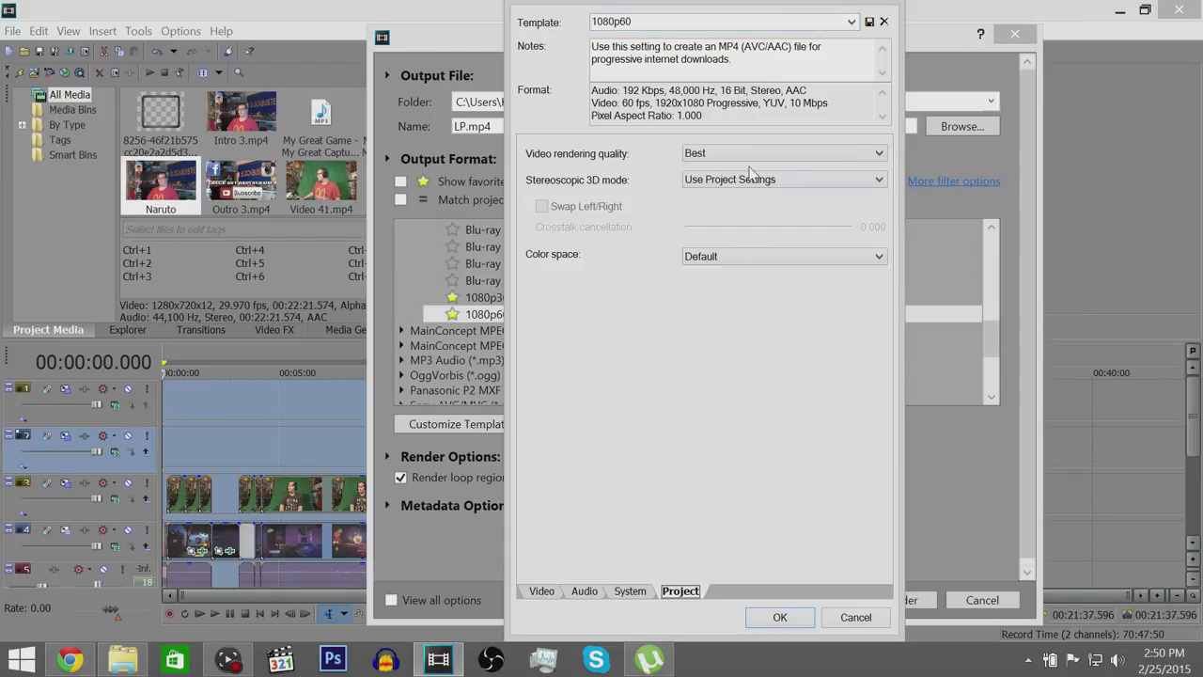
click(542, 591)
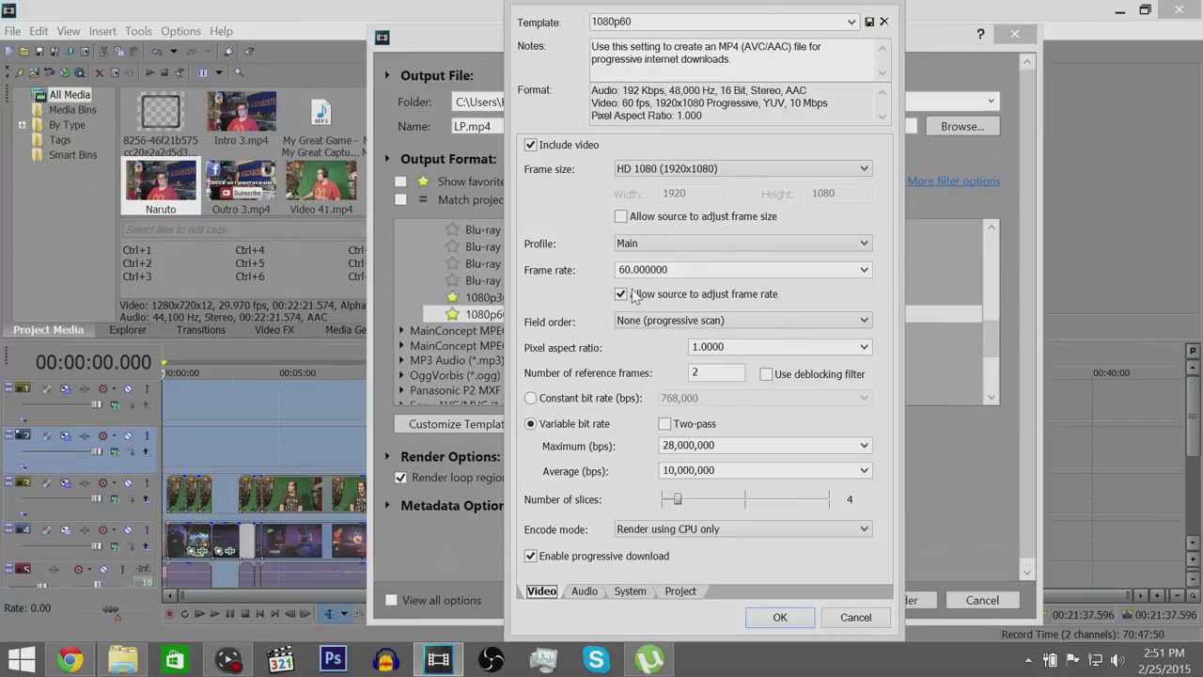
click(739, 169)
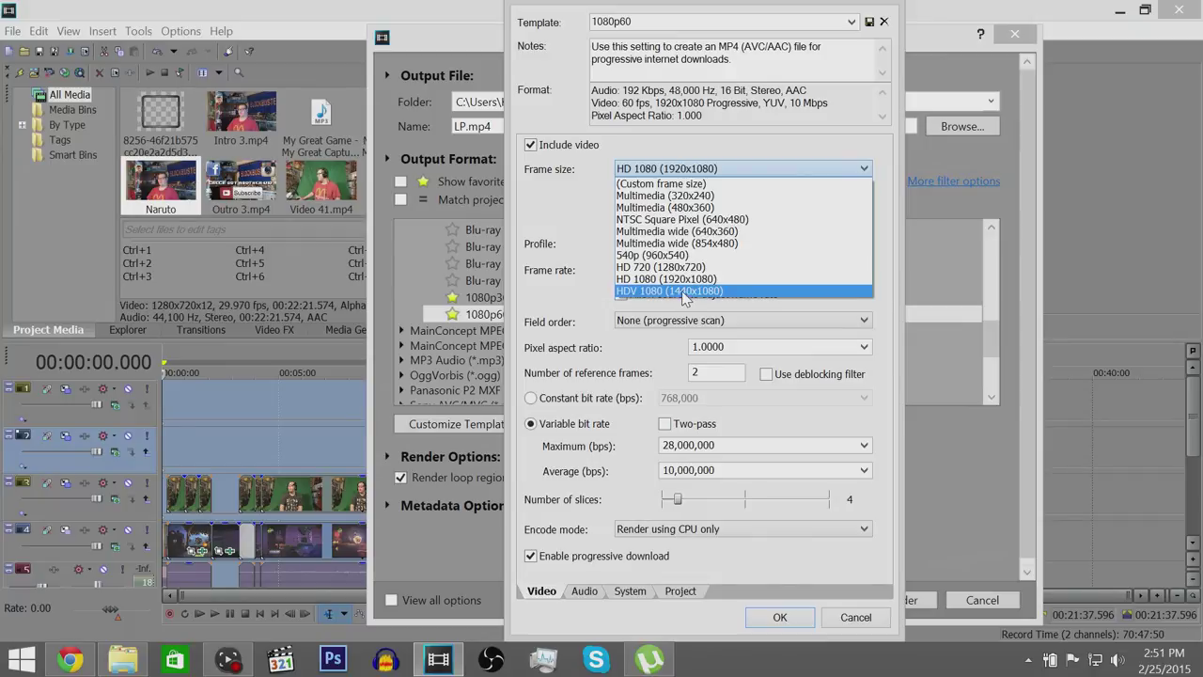
click(767, 282)
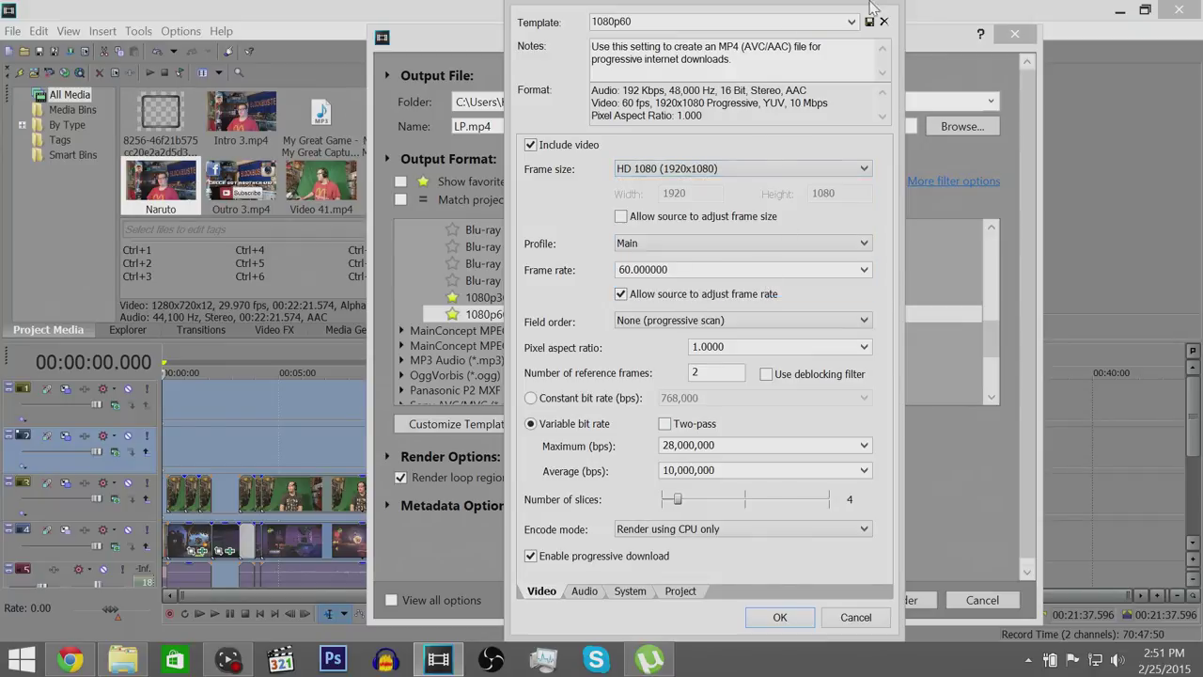
click(857, 619)
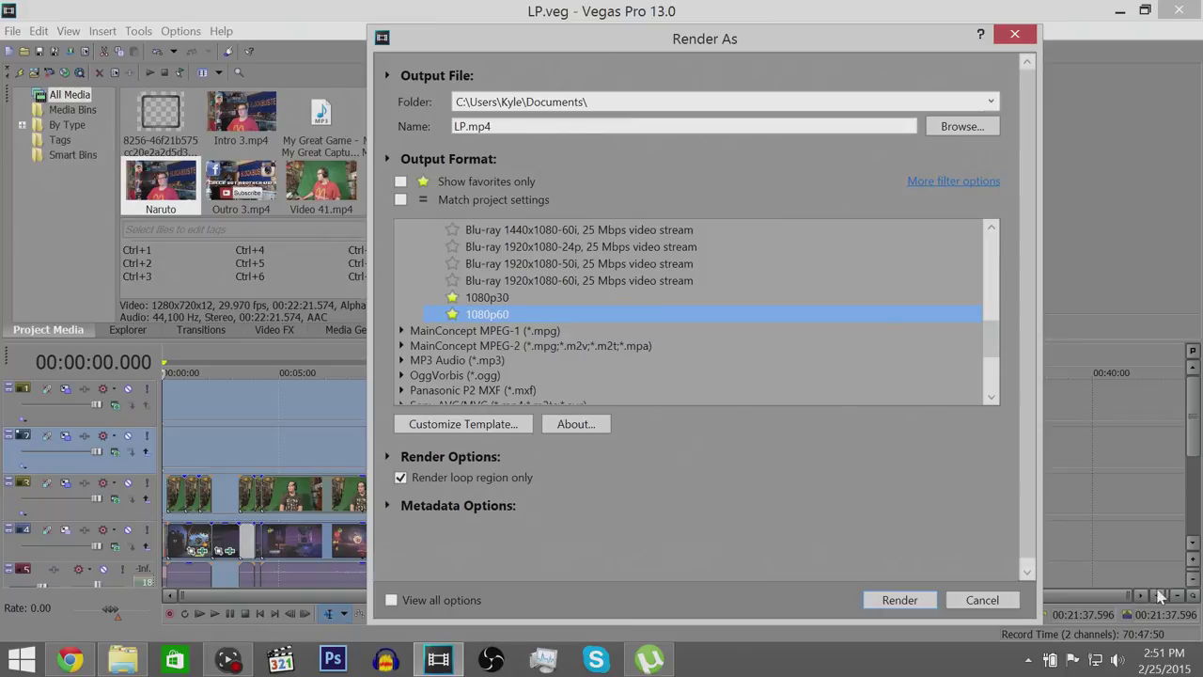
click(1002, 596)
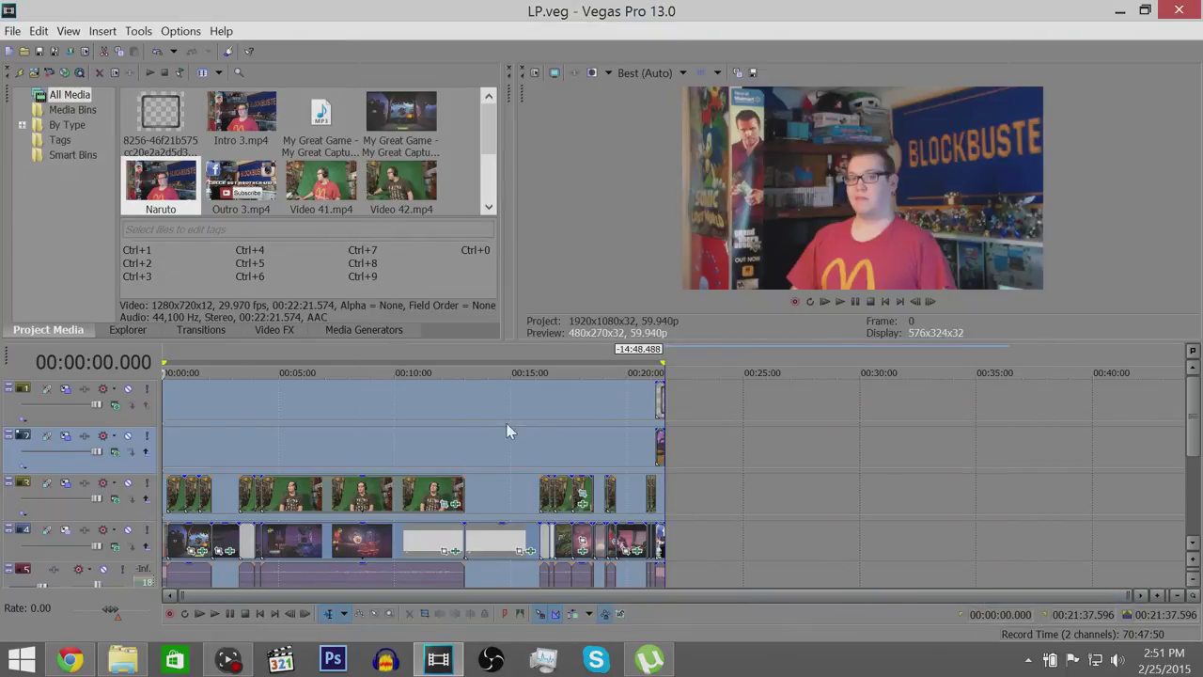
click(432, 429)
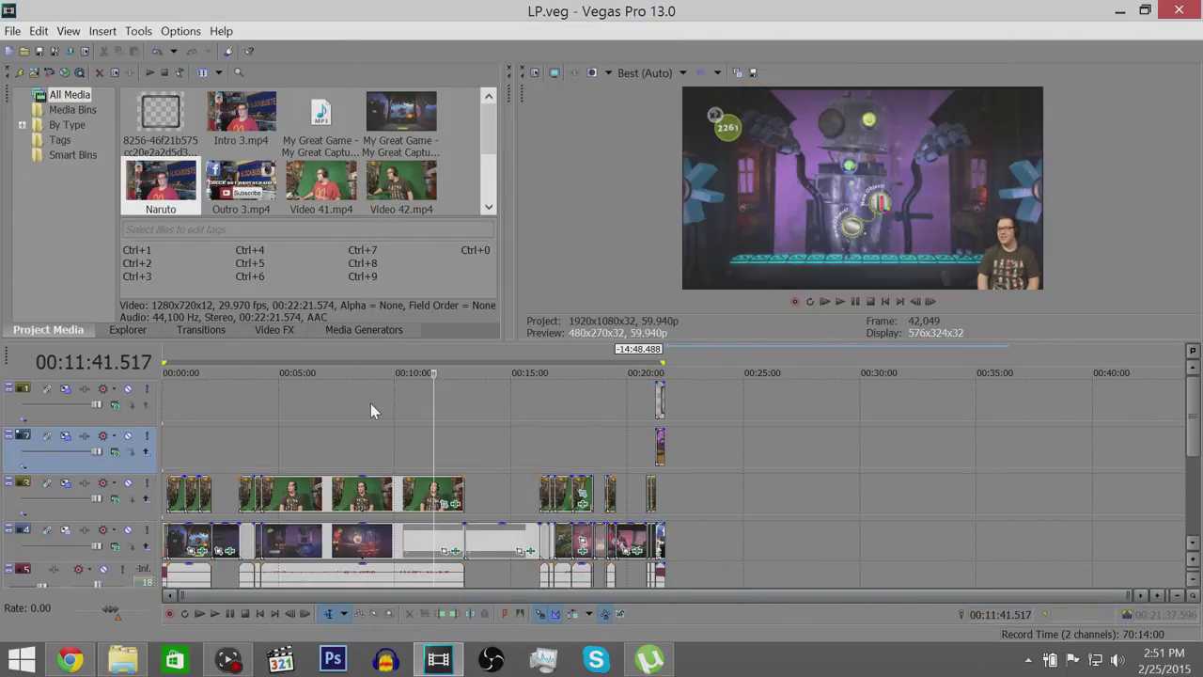